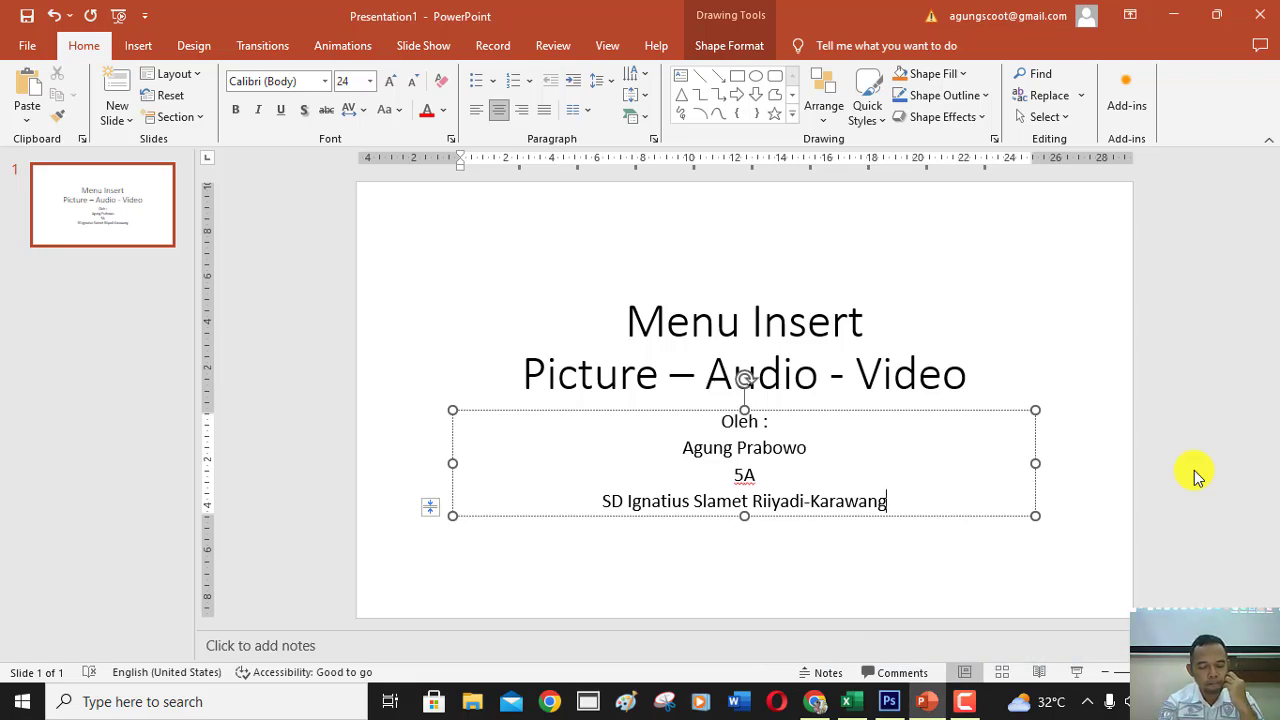
Delete the extra 'i' in the subtitle so the school name reads 'Riyadi'.
key(BackSpace)
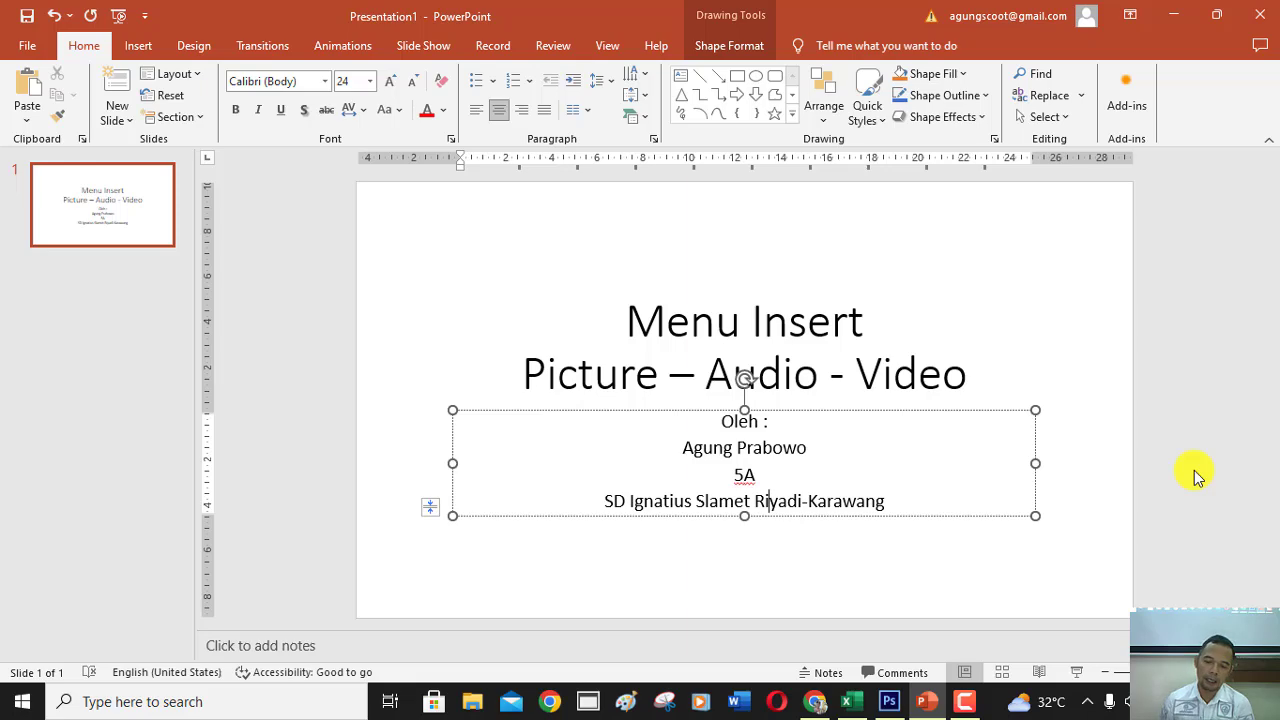
Bring Chrome forward and zoom the AIMSIS page out to 80%.
click(816, 701)
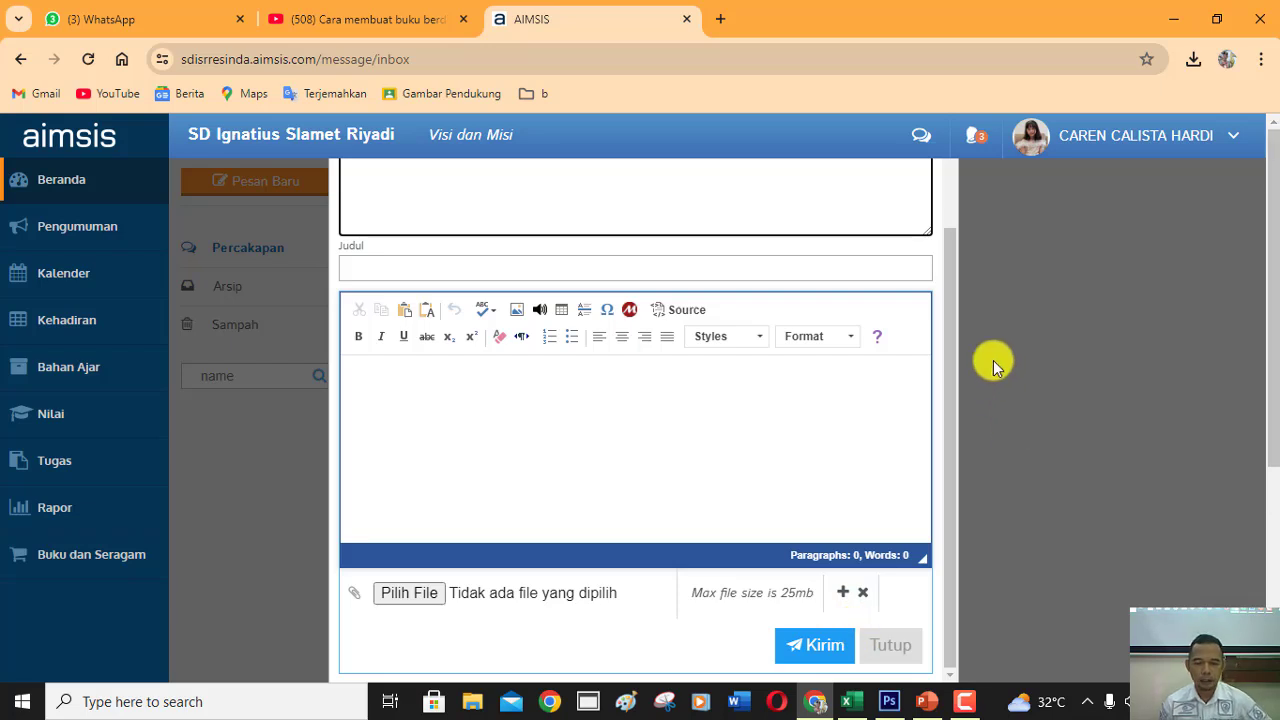
key(ctrl+minus)
click(1040, 99)
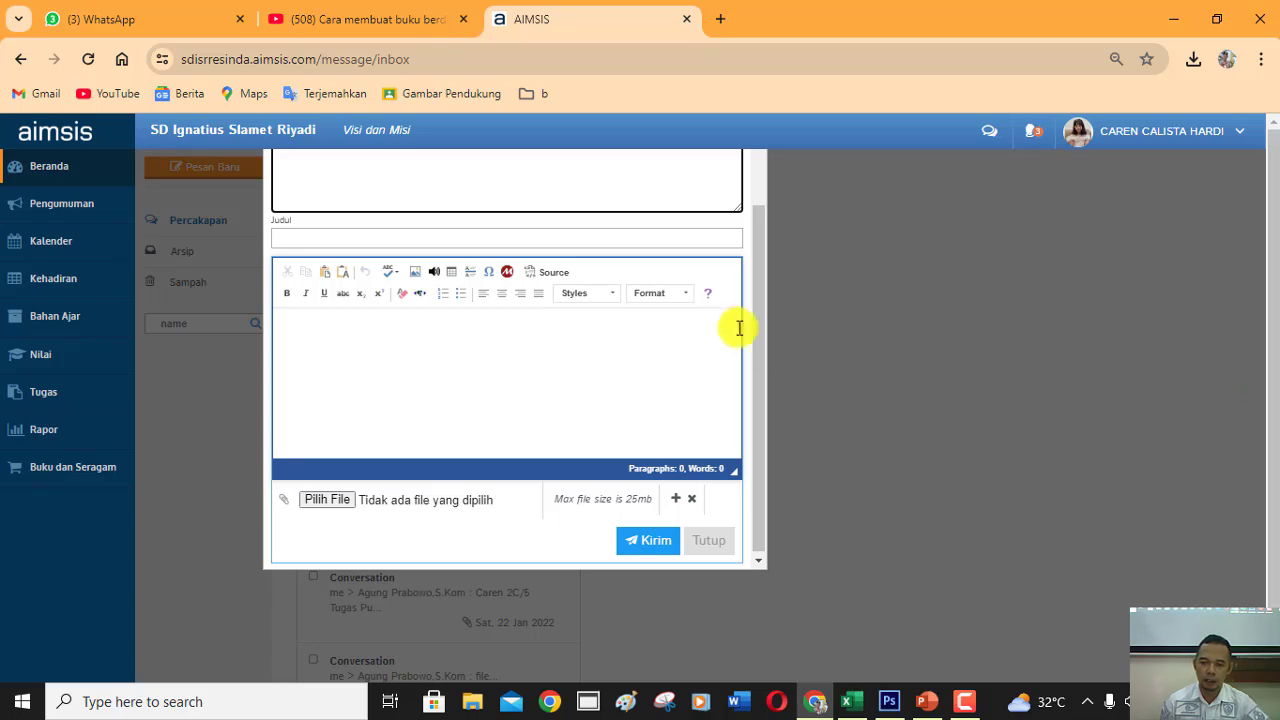
Close the Pesan Baru message form and go to the Bahan Ajar page.
drag(758, 343, 753, 177)
click(738, 155)
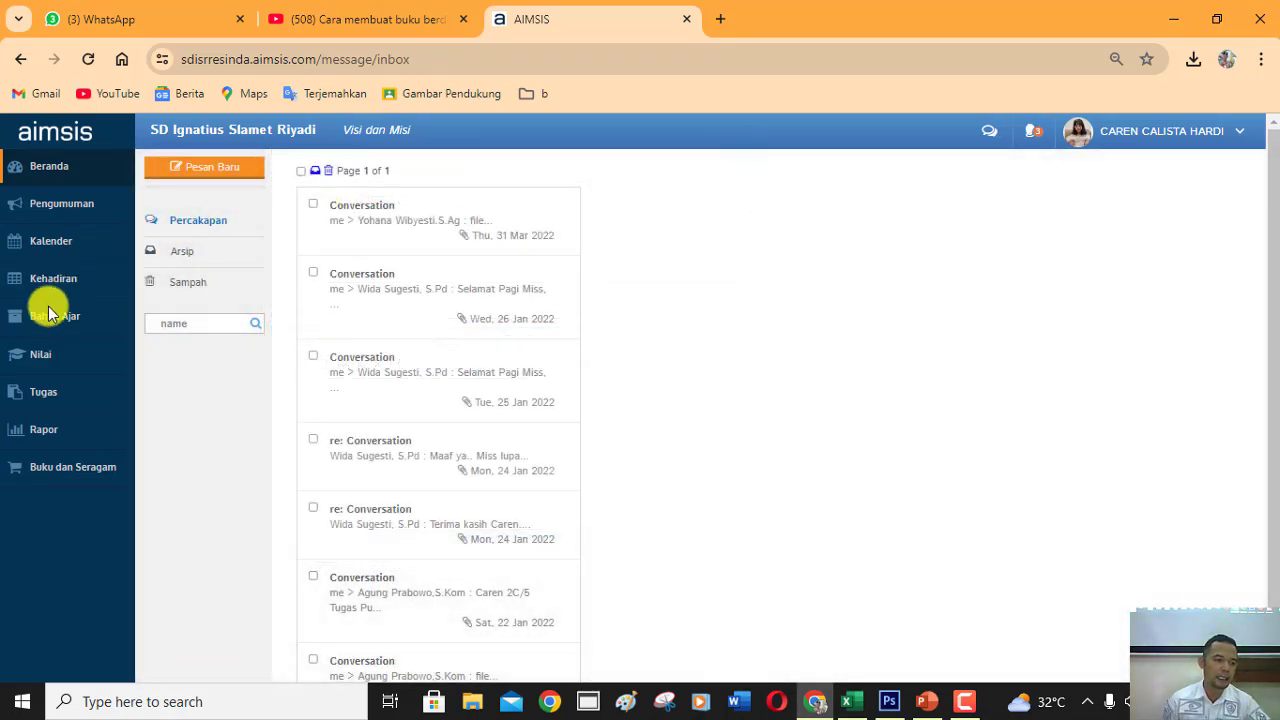
click(44, 316)
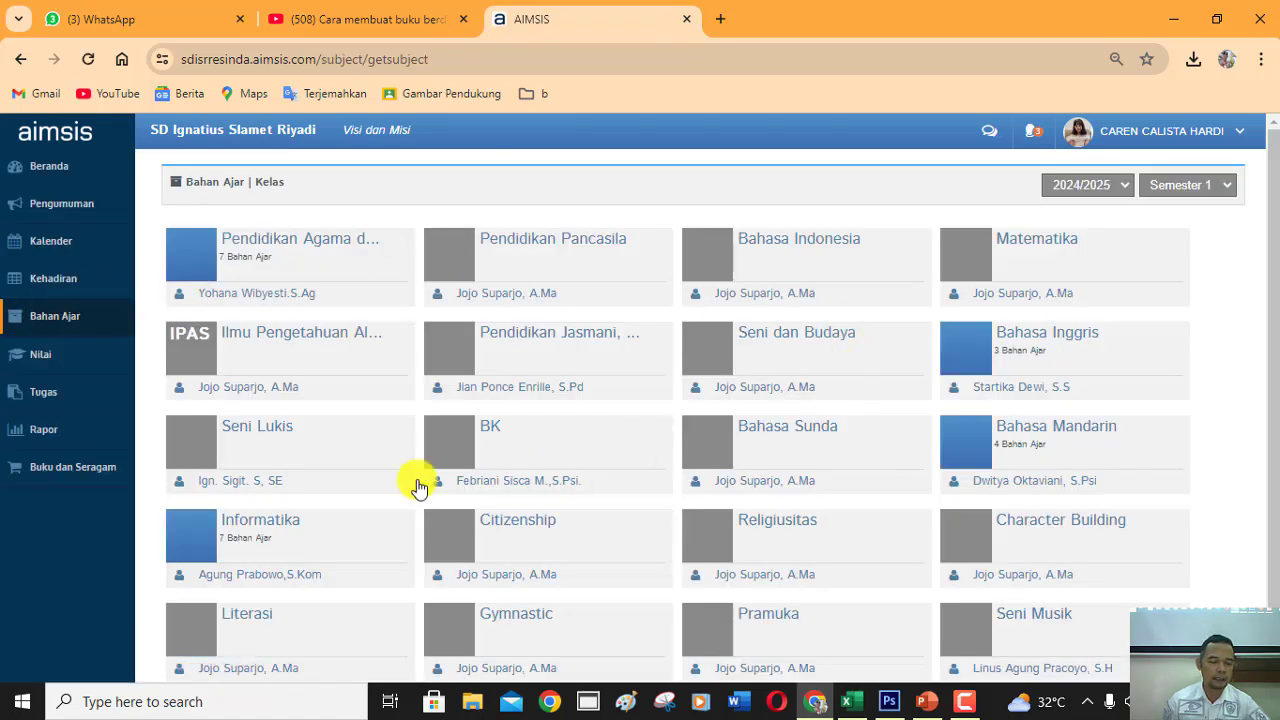
Browse the Informatika teaching-material cards, including the Komik Digital sets, then return to PowerPoint.
click(273, 518)
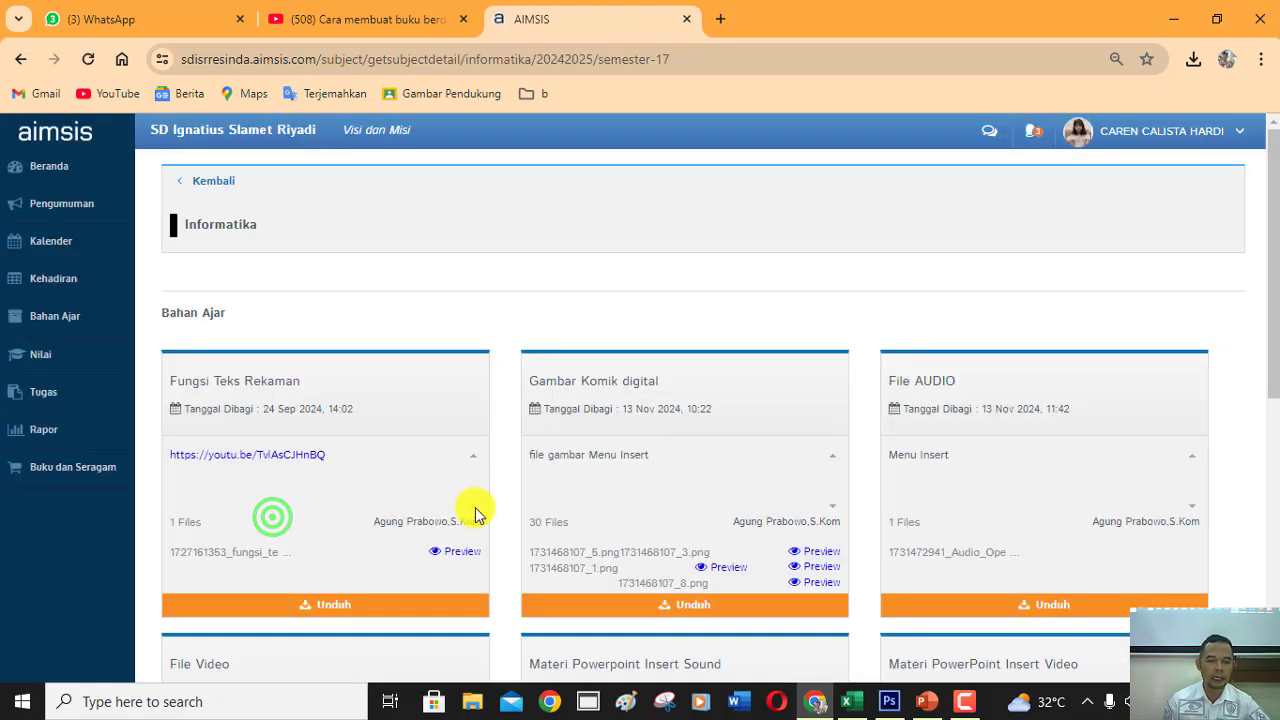
scroll(723, 438, down, 1)
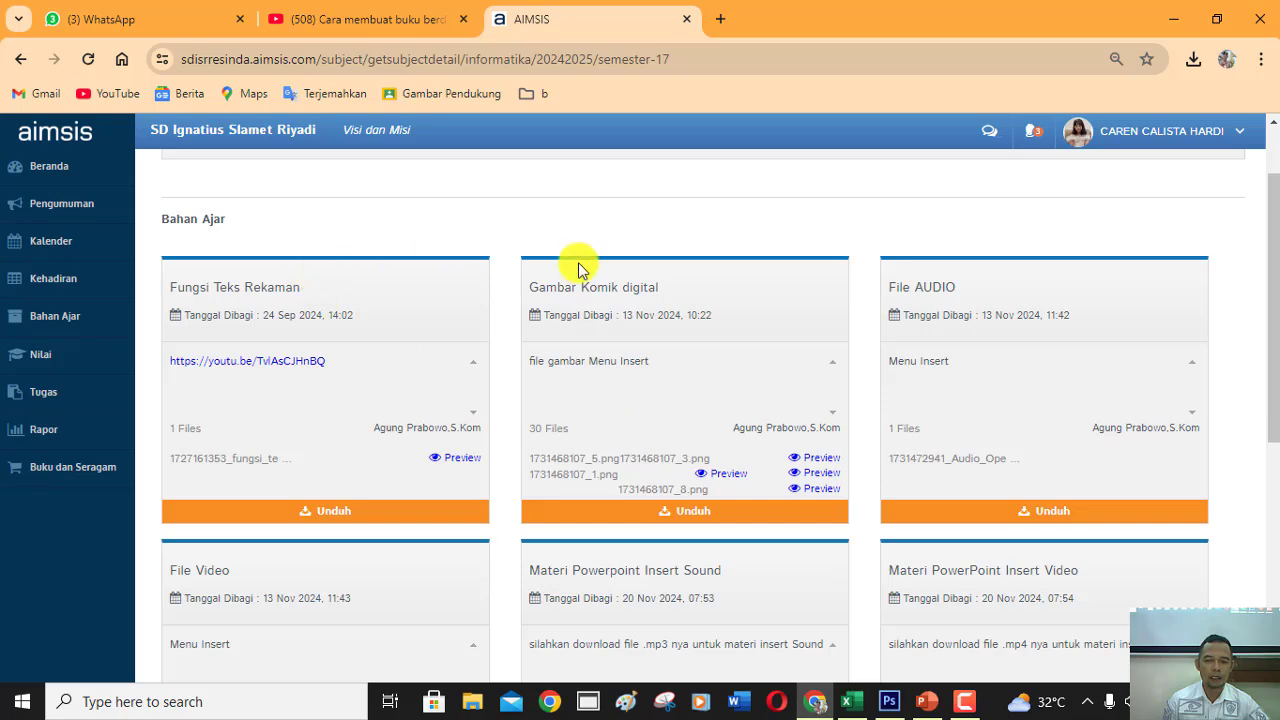
scroll(1028, 322, down, 2)
scroll(1071, 343, down, 2)
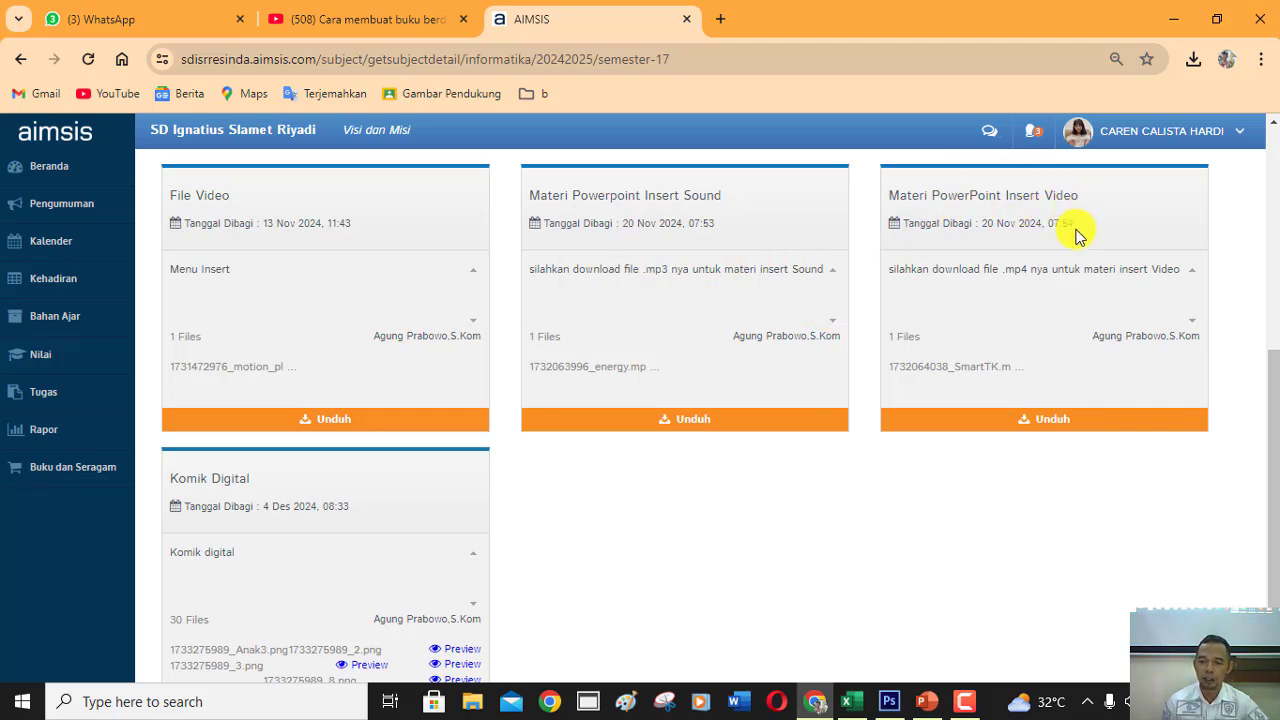
scroll(1076, 232, up, 2)
scroll(1076, 232, up, 2)
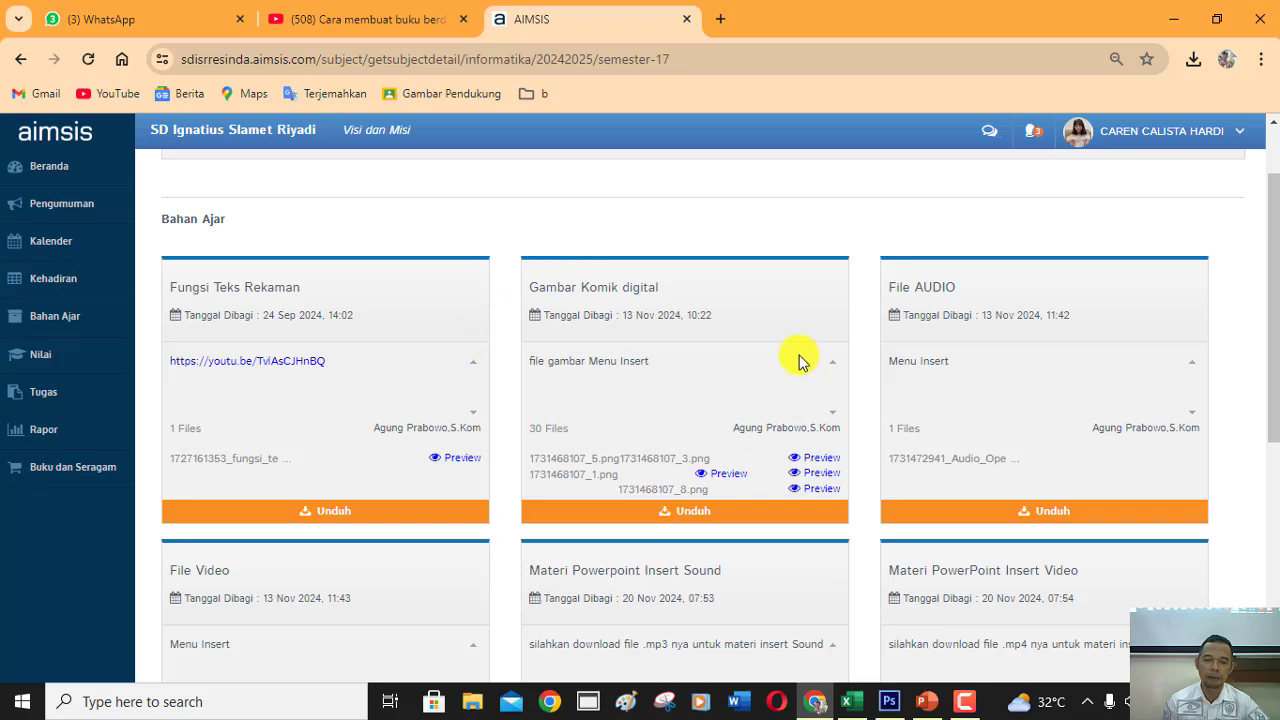
scroll(755, 352, down, 4)
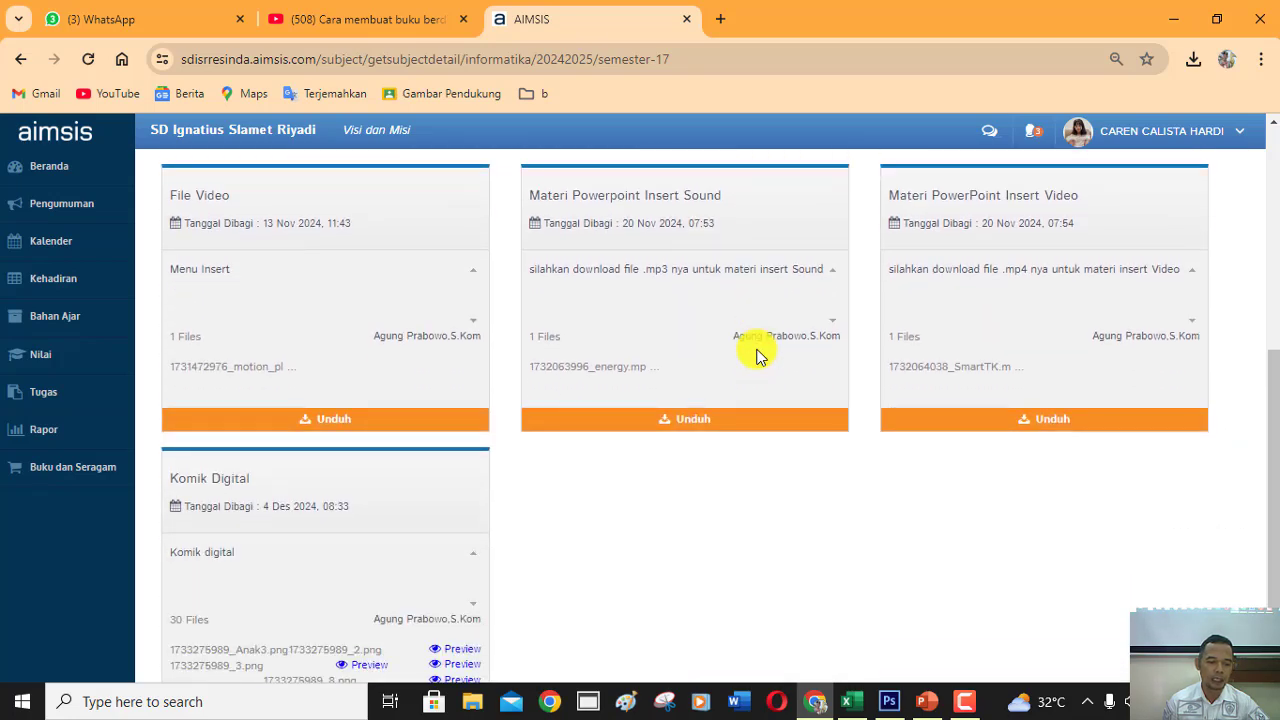
scroll(757, 356, up, 2)
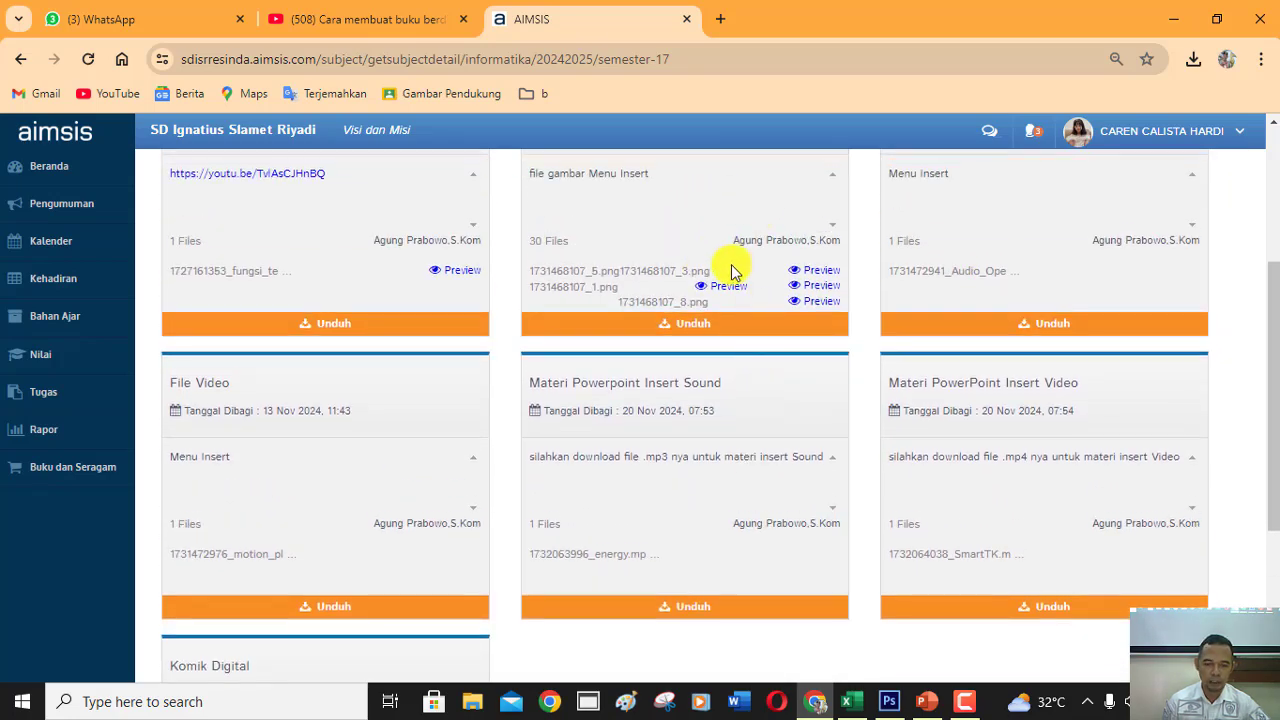
scroll(651, 234, up, 2)
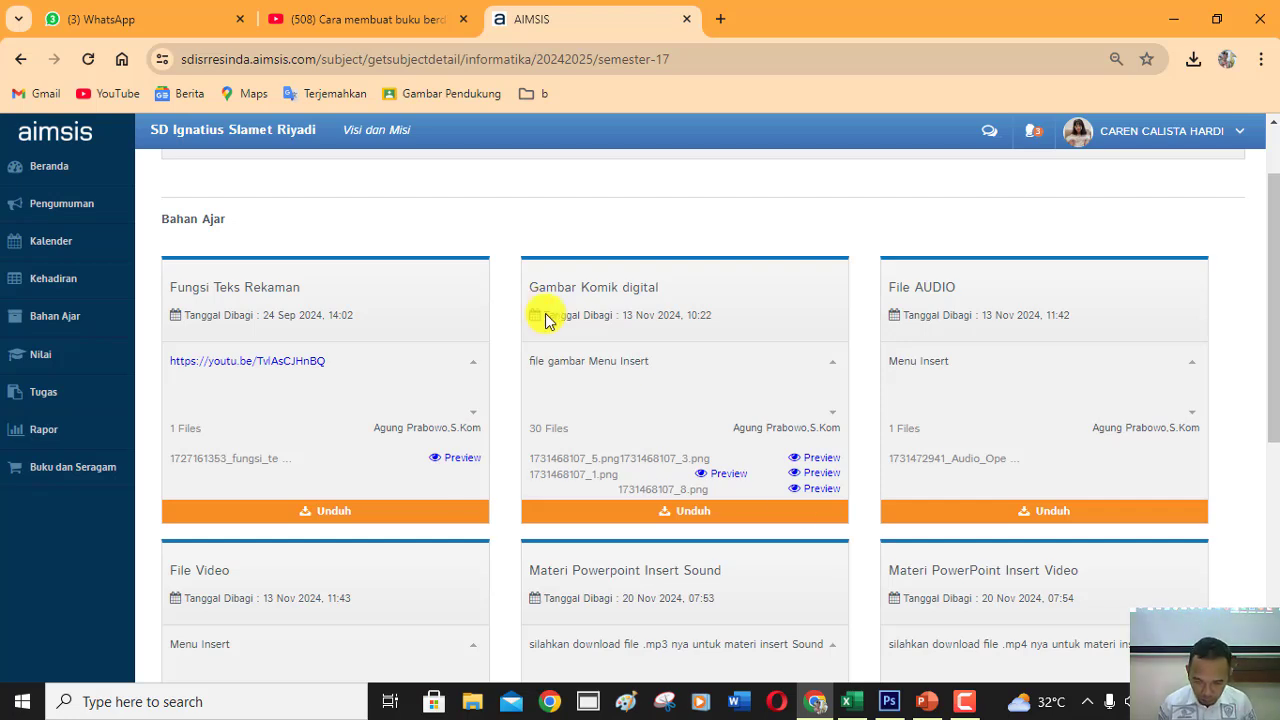
click(927, 701)
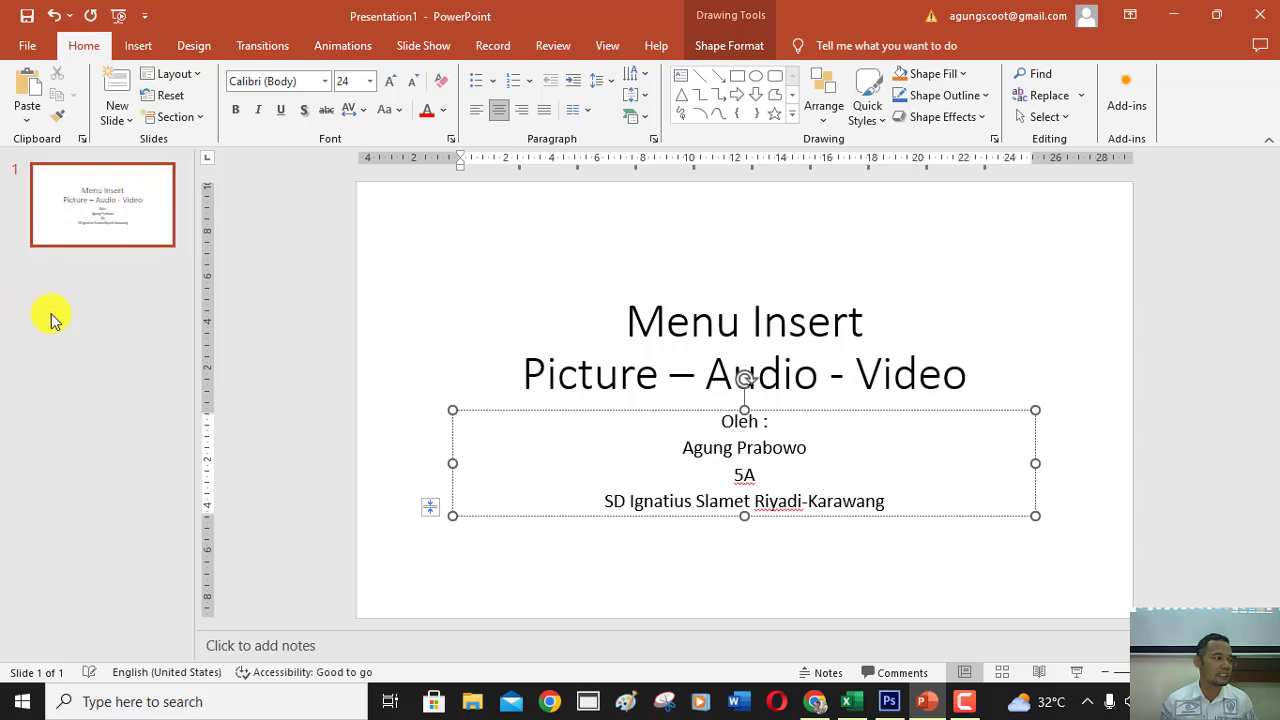
Add slide 2 from the Home tab's New Slide menu using the Title Only layout.
click(85, 45)
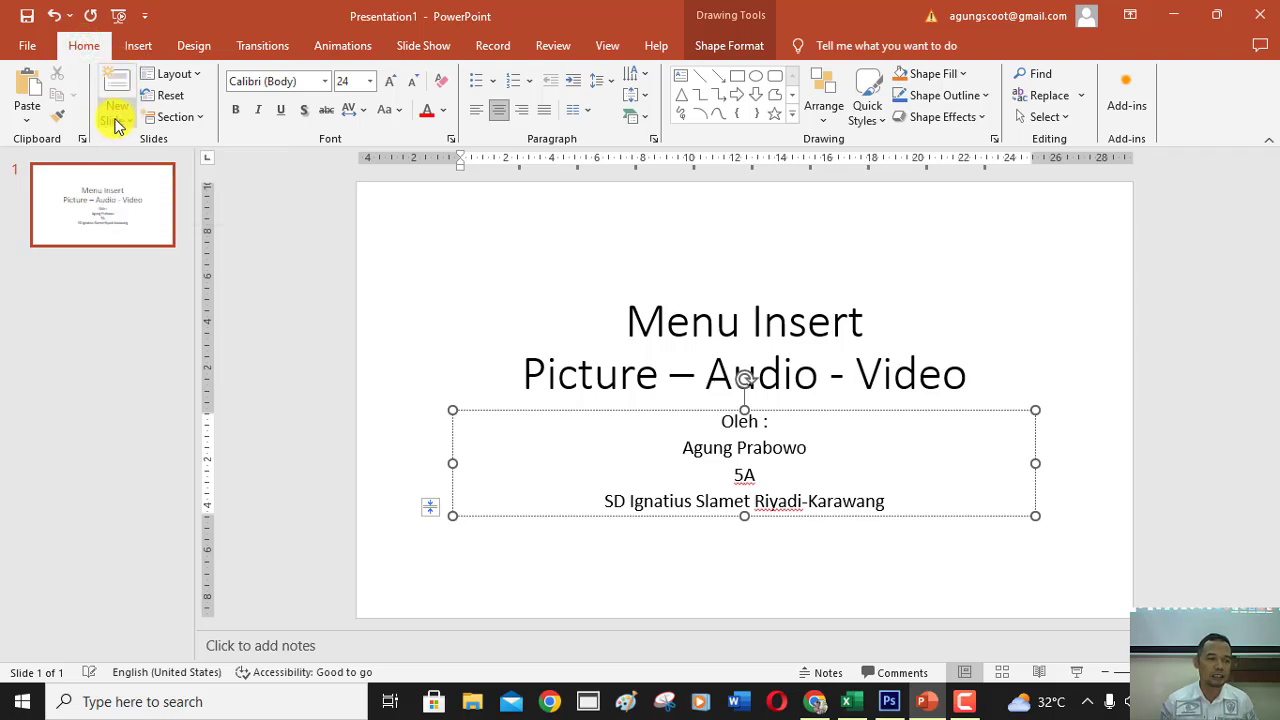
click(122, 124)
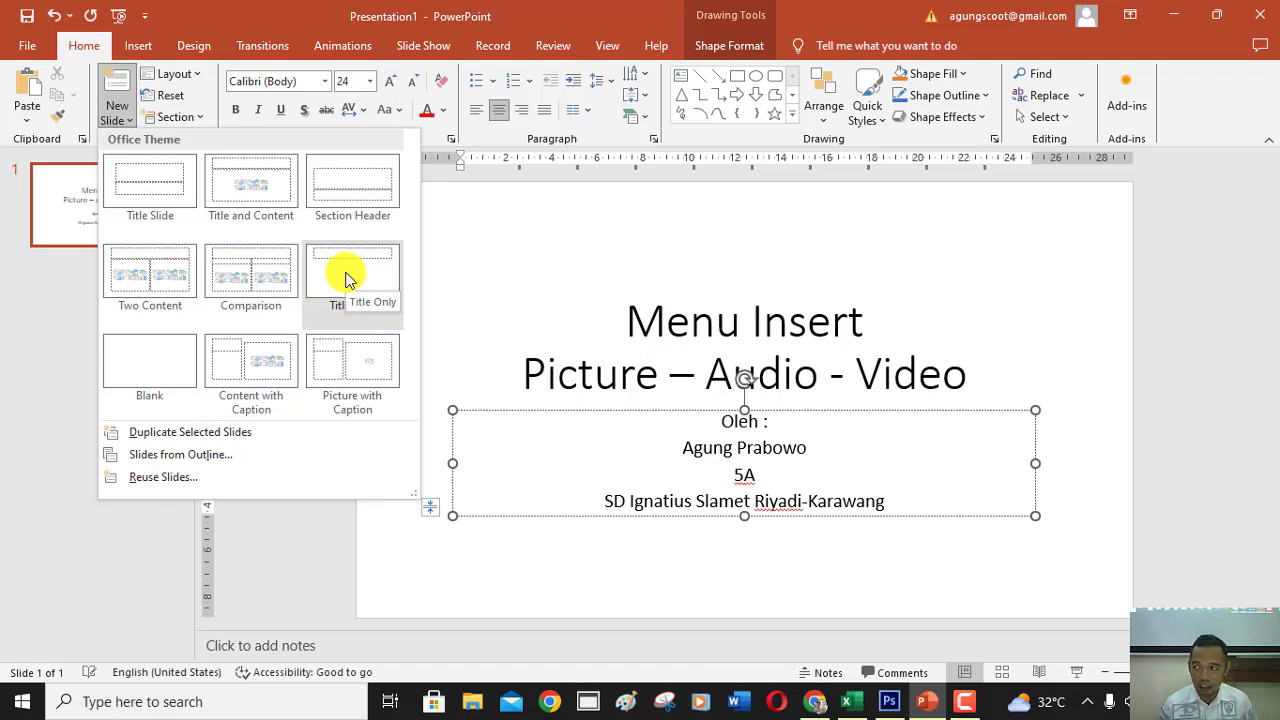
click(347, 278)
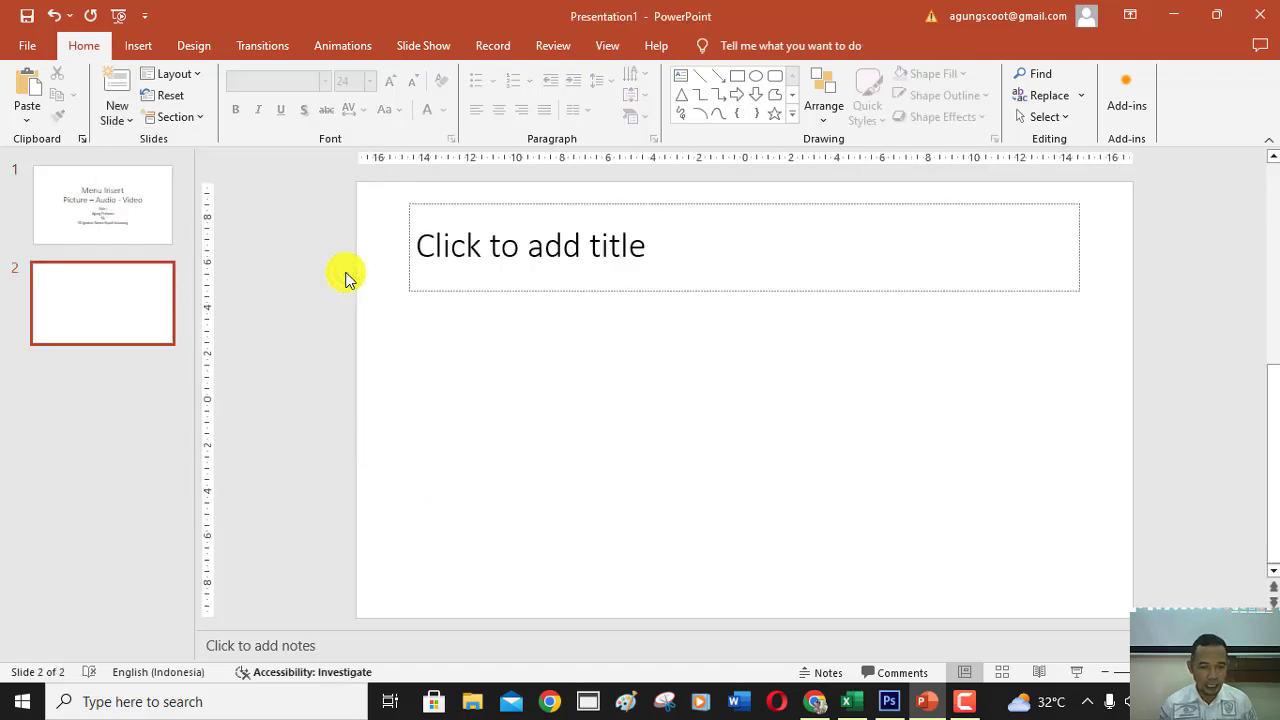
Enter 'Insert Picture' as the title of slide 2.
click(648, 253)
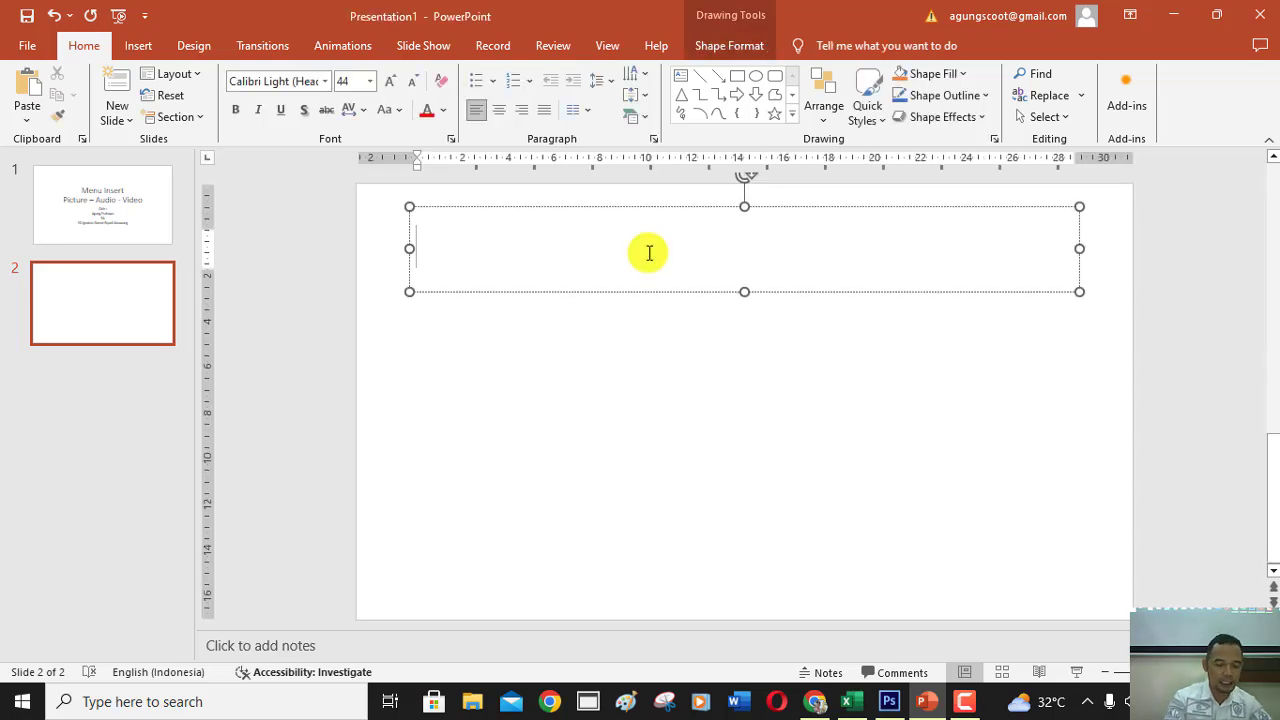
text(Ins)
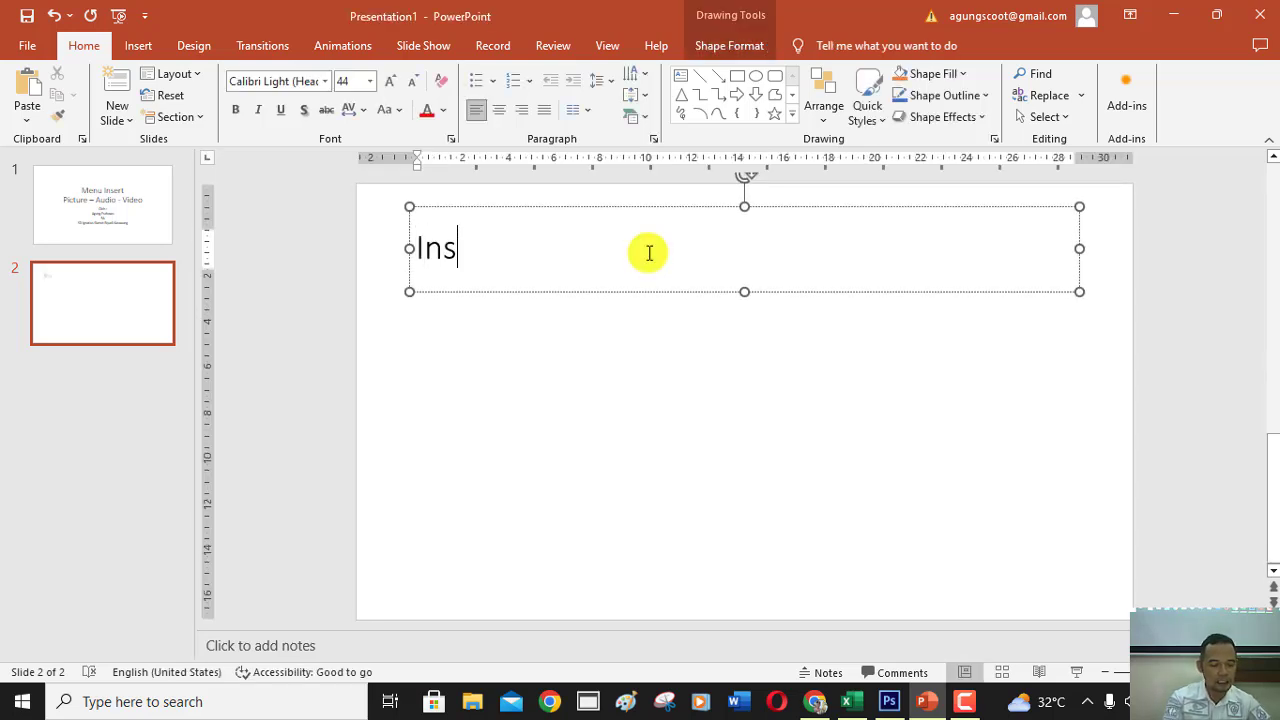
text(ert Pi)
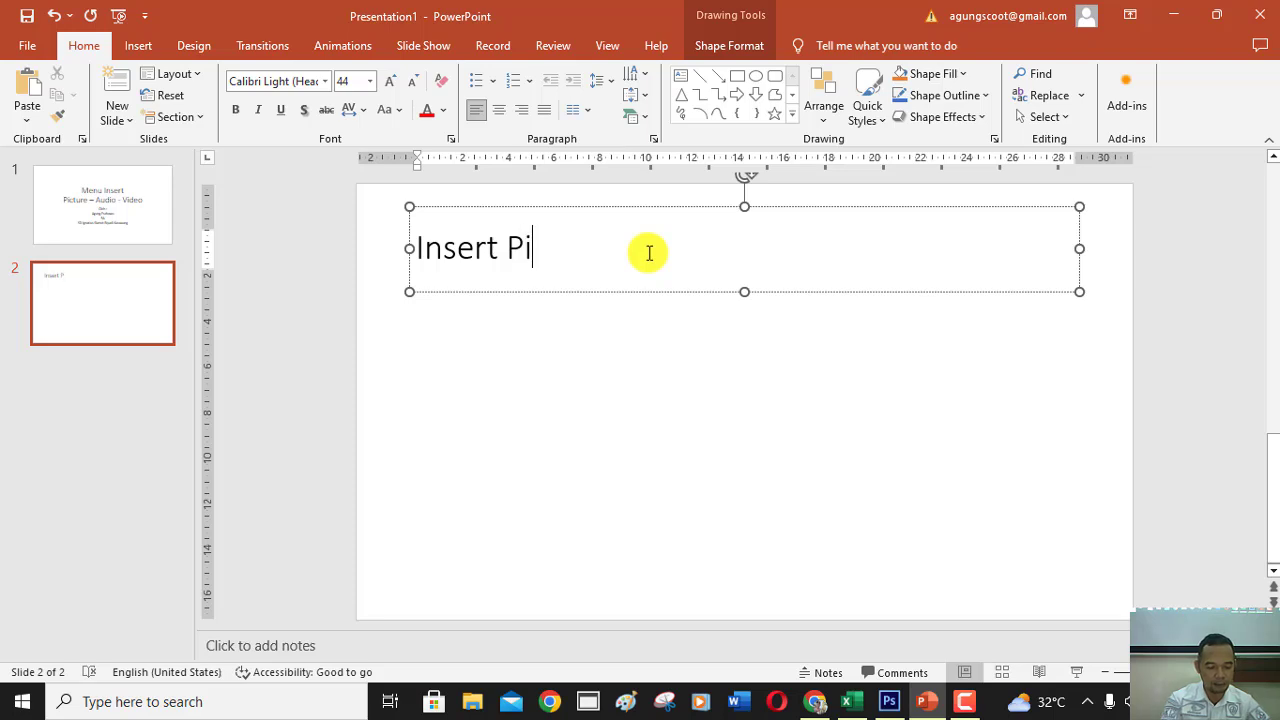
text(cture)
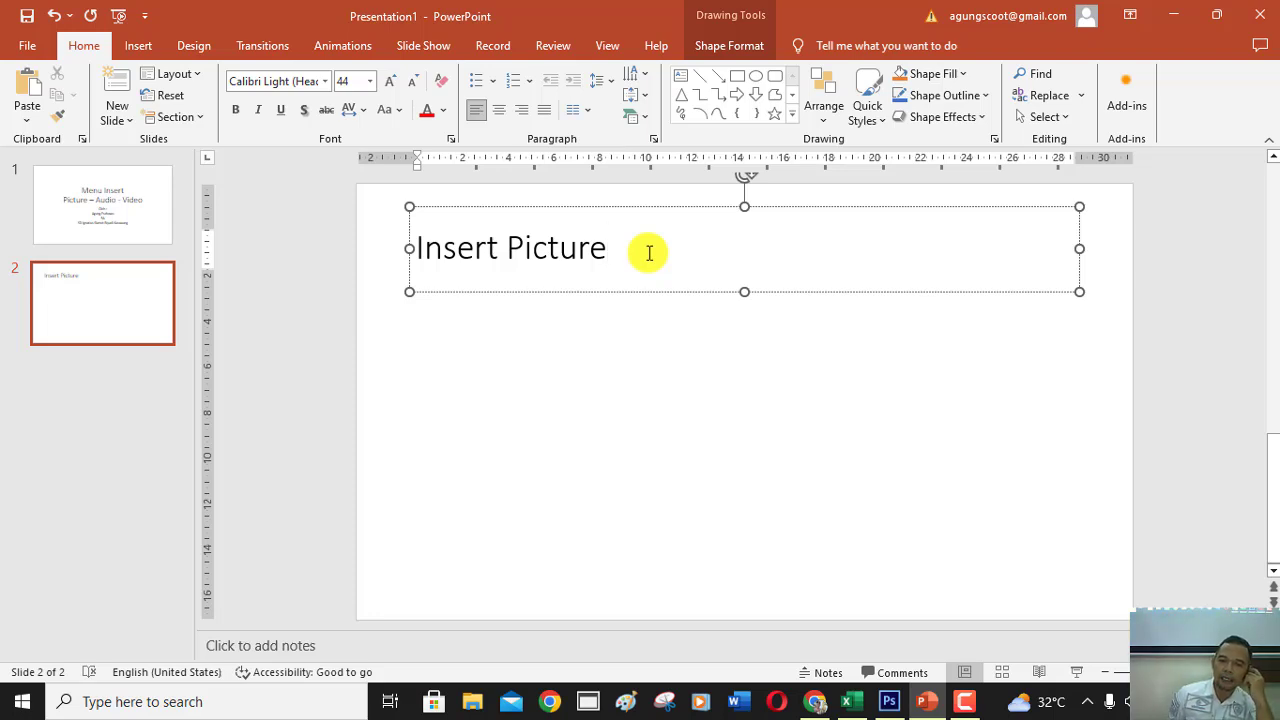
click(731, 387)
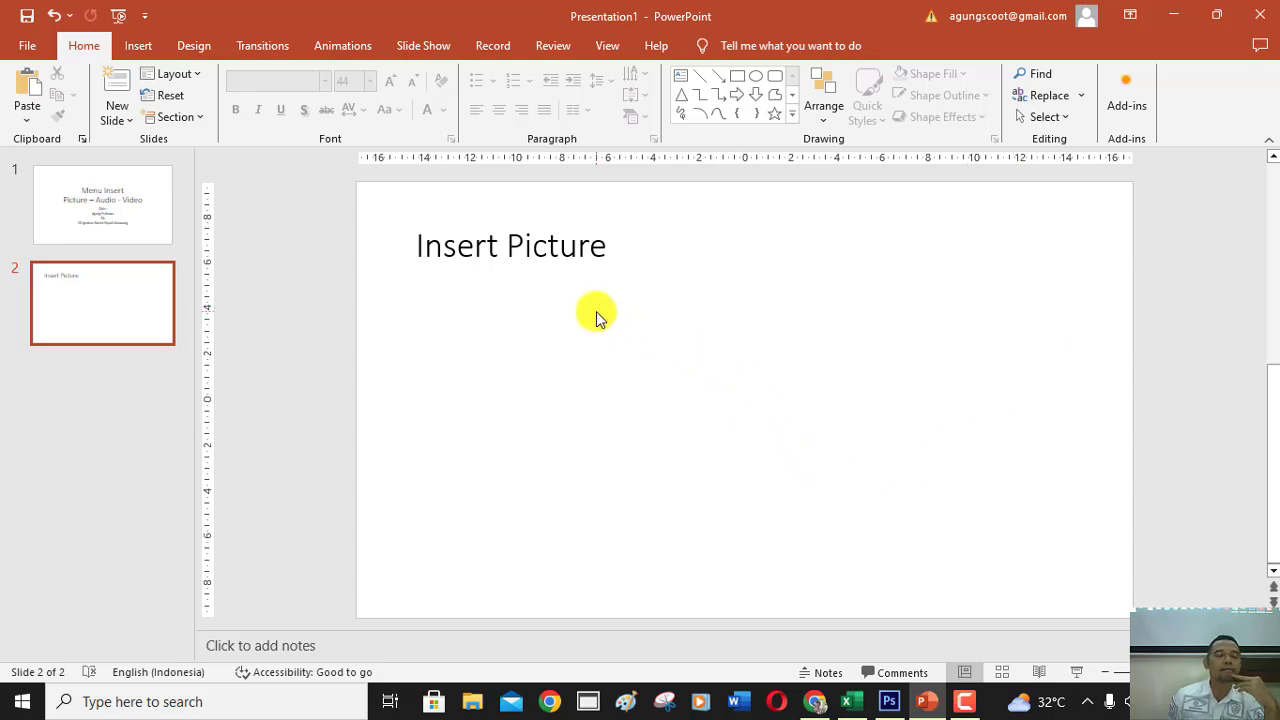
Start inserting a picture from This Device via Insert > Pictures.
click(140, 46)
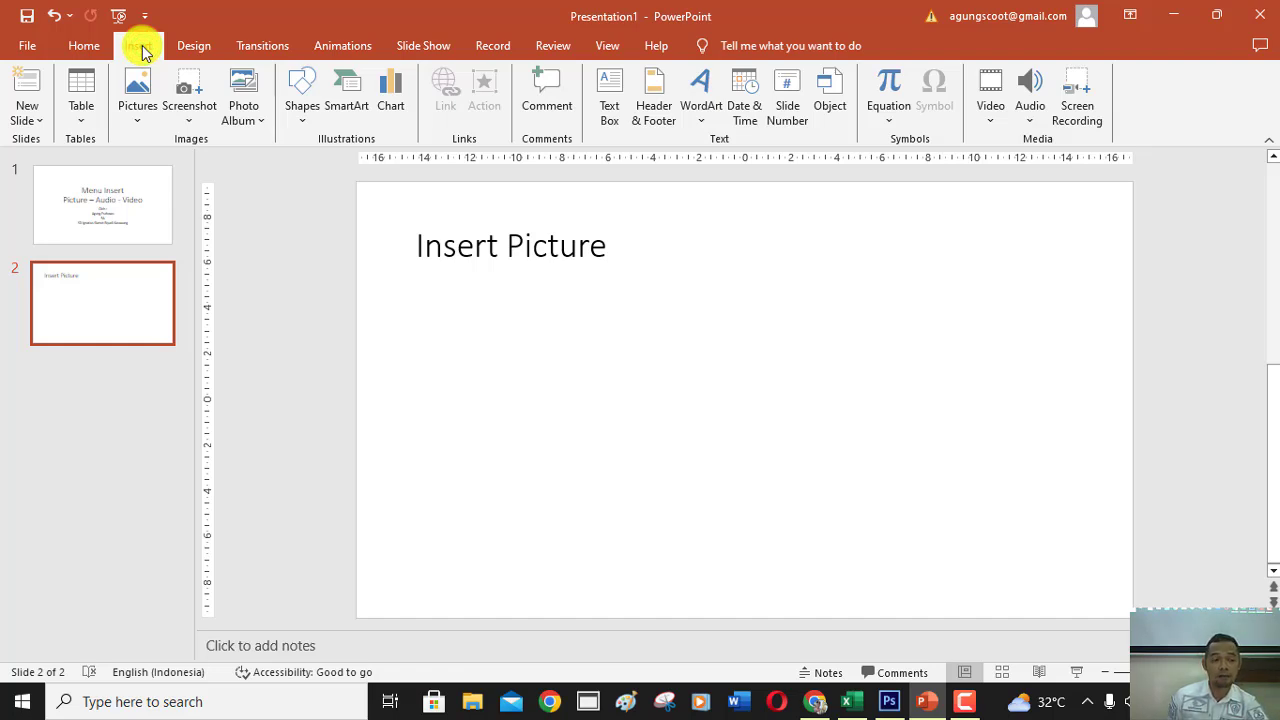
click(137, 103)
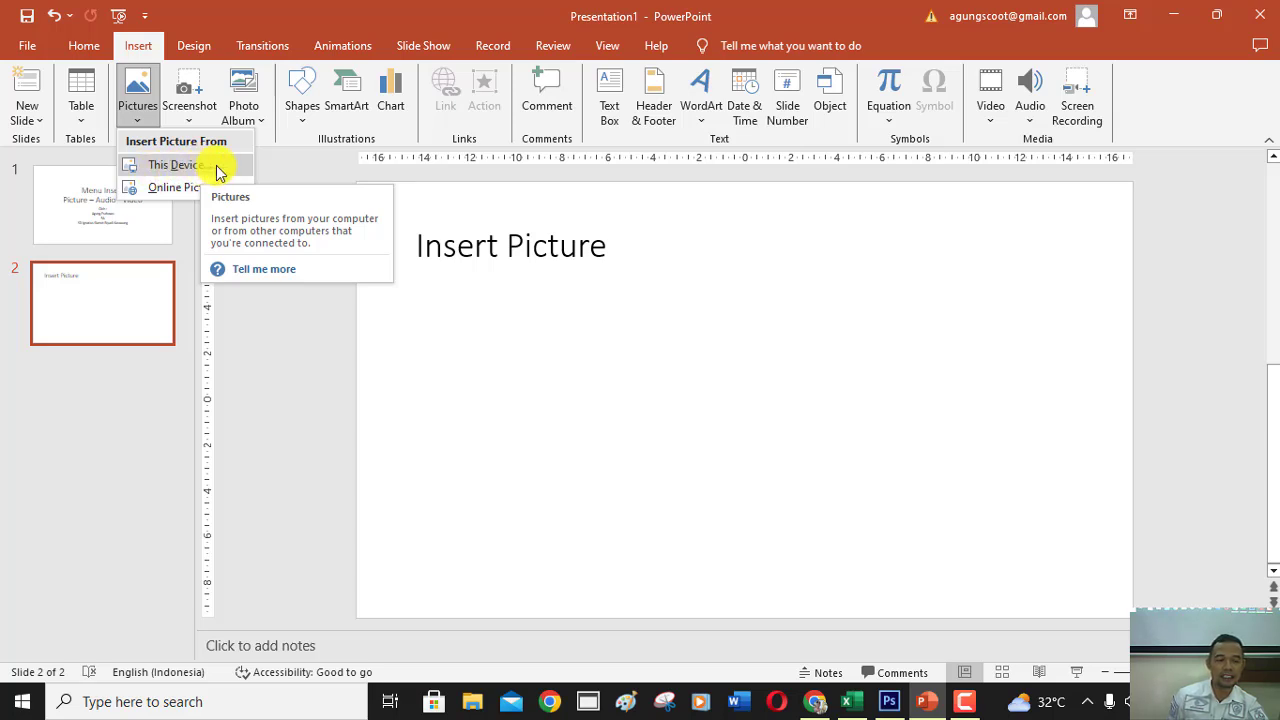
click(218, 172)
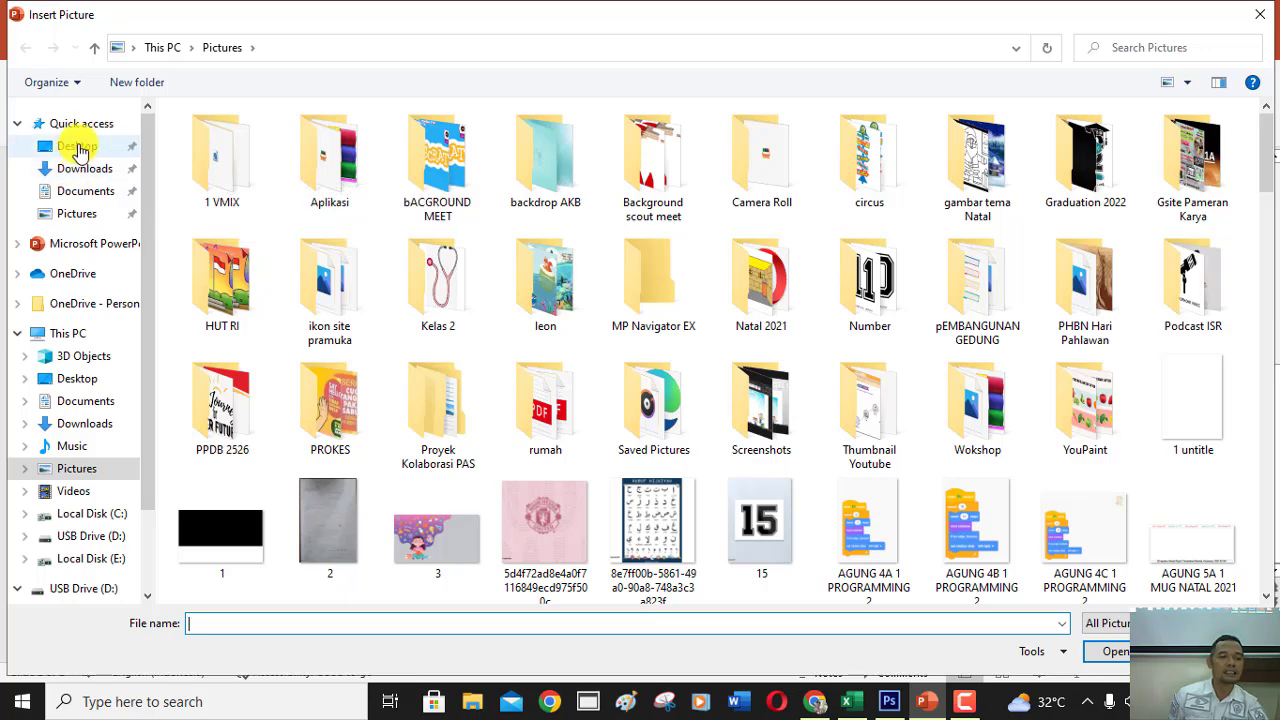
Browse from Desktop to File Gambar Informatika SD > Fase C > Kelas 5.
click(79, 148)
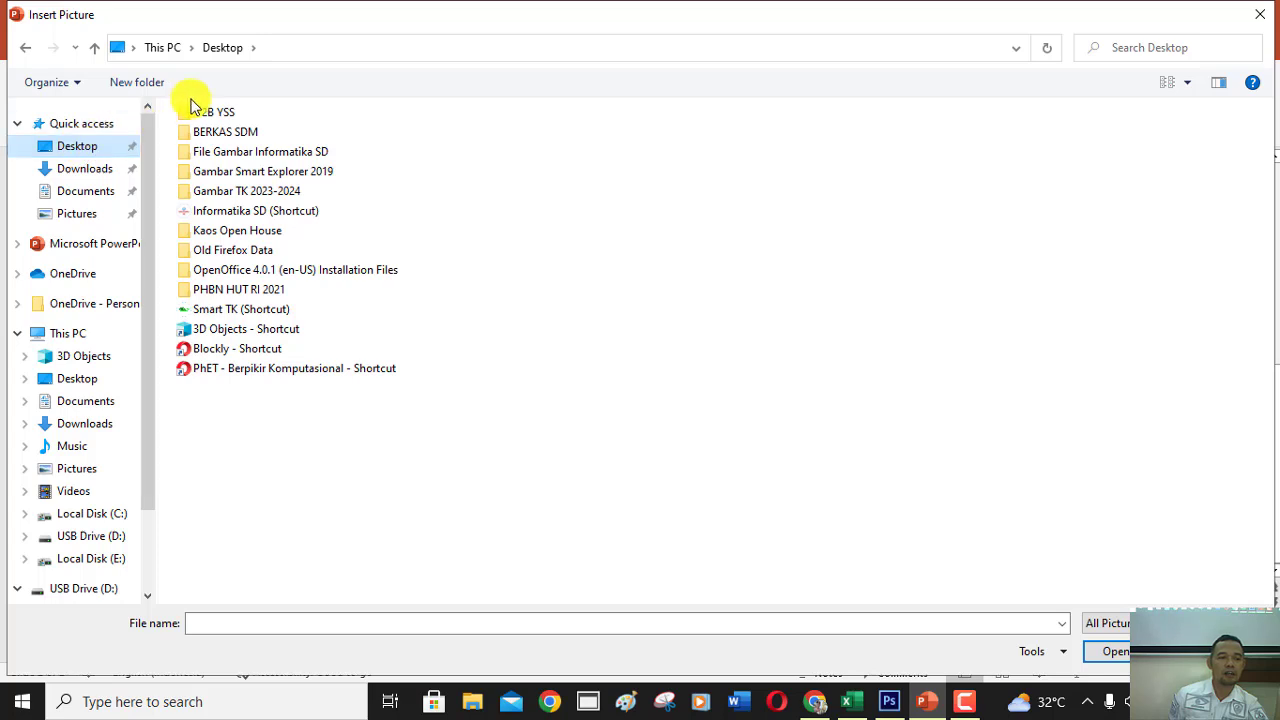
click(211, 151)
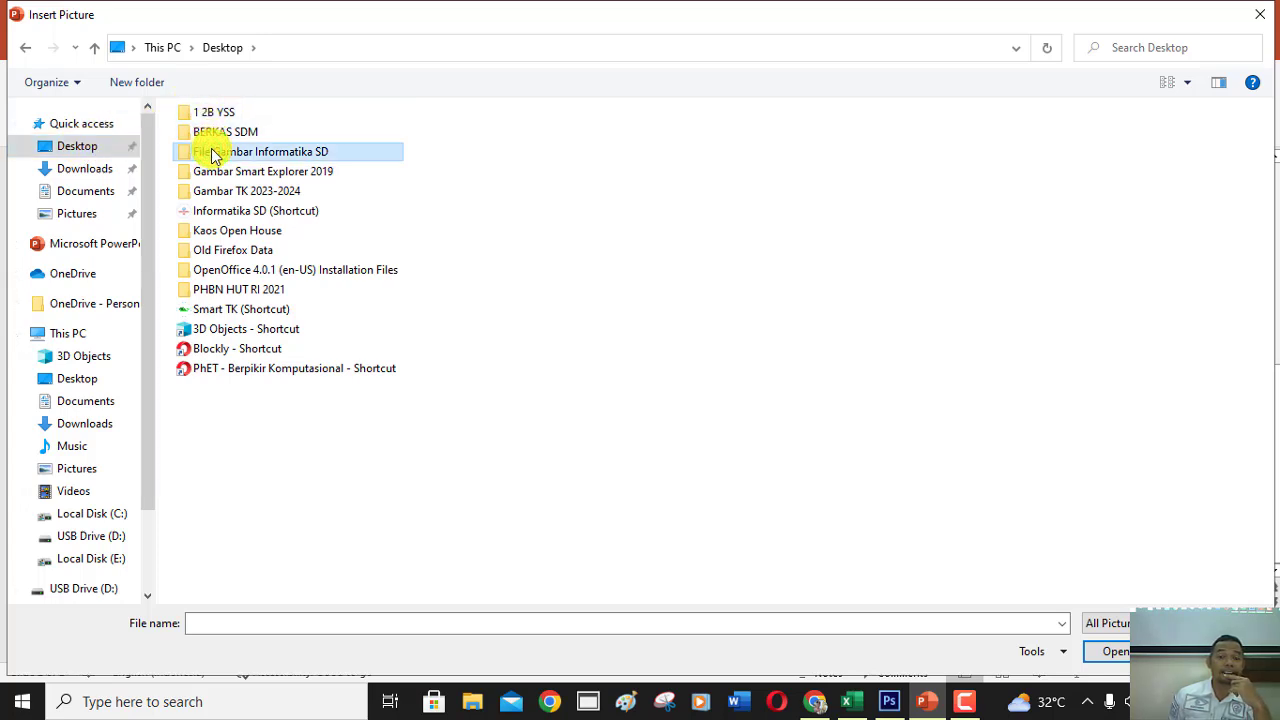
click(1113, 658)
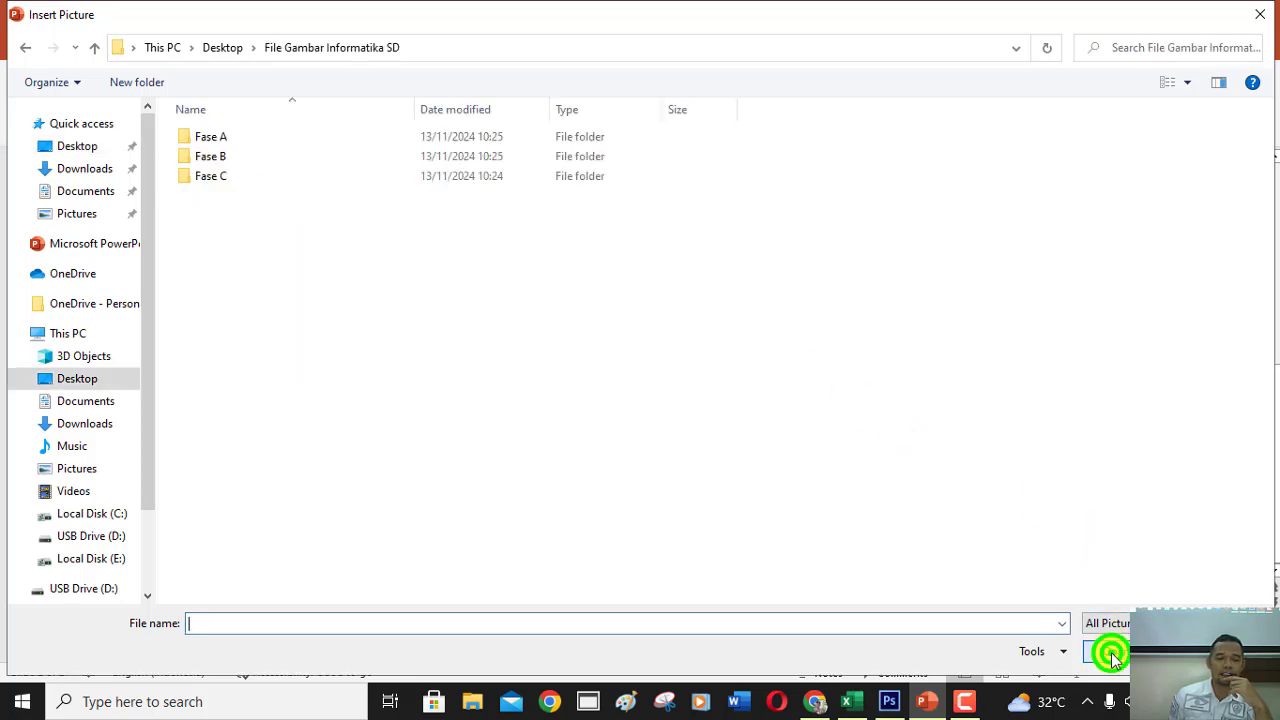
click(202, 180)
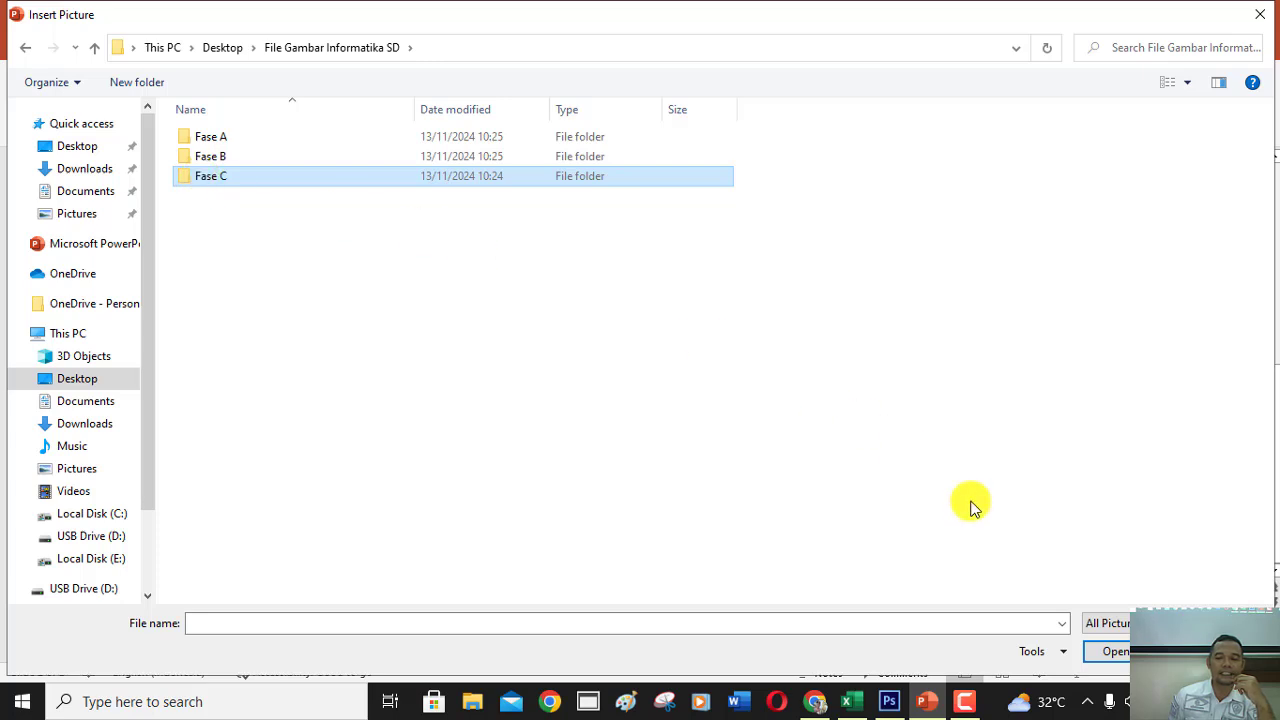
click(1115, 655)
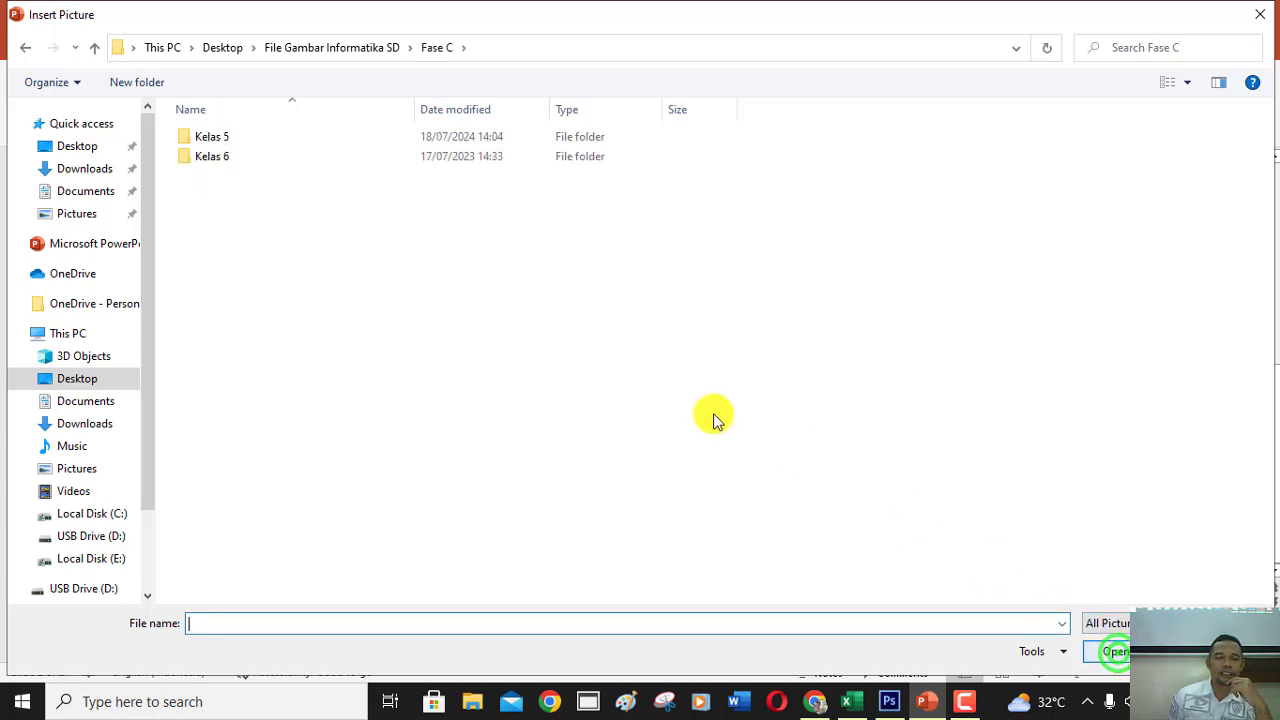
click(226, 137)
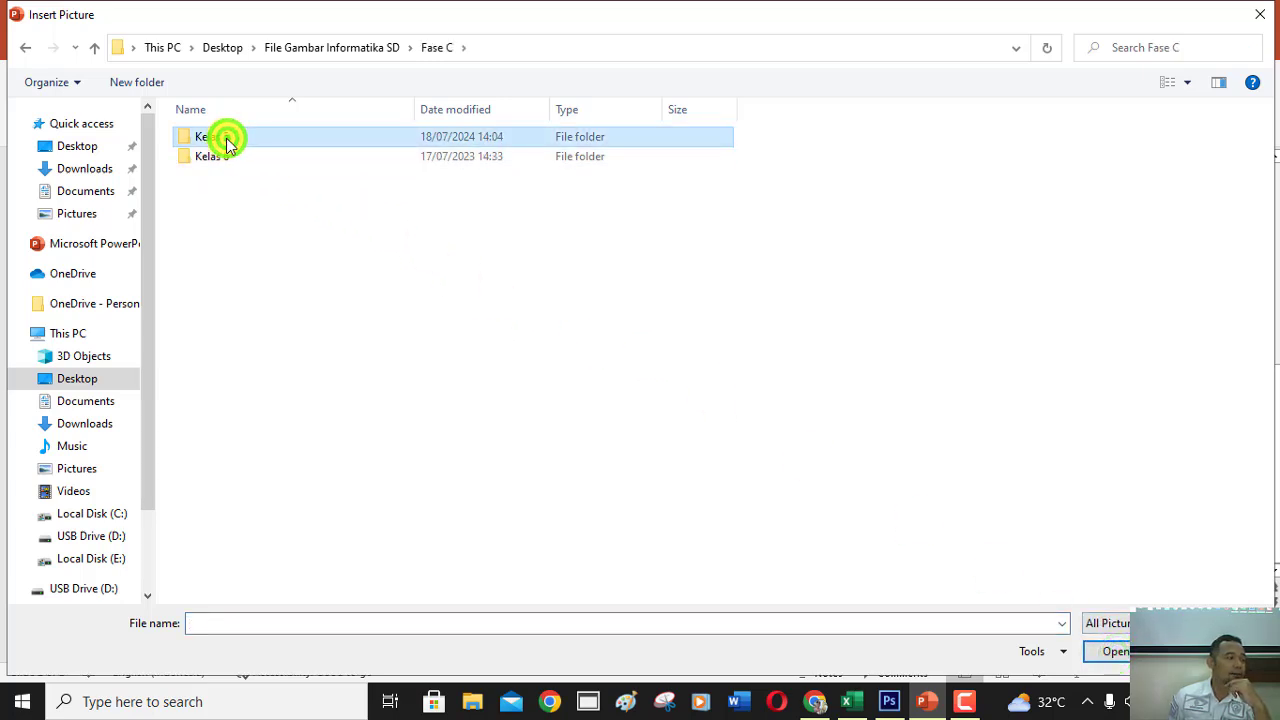
click(1103, 655)
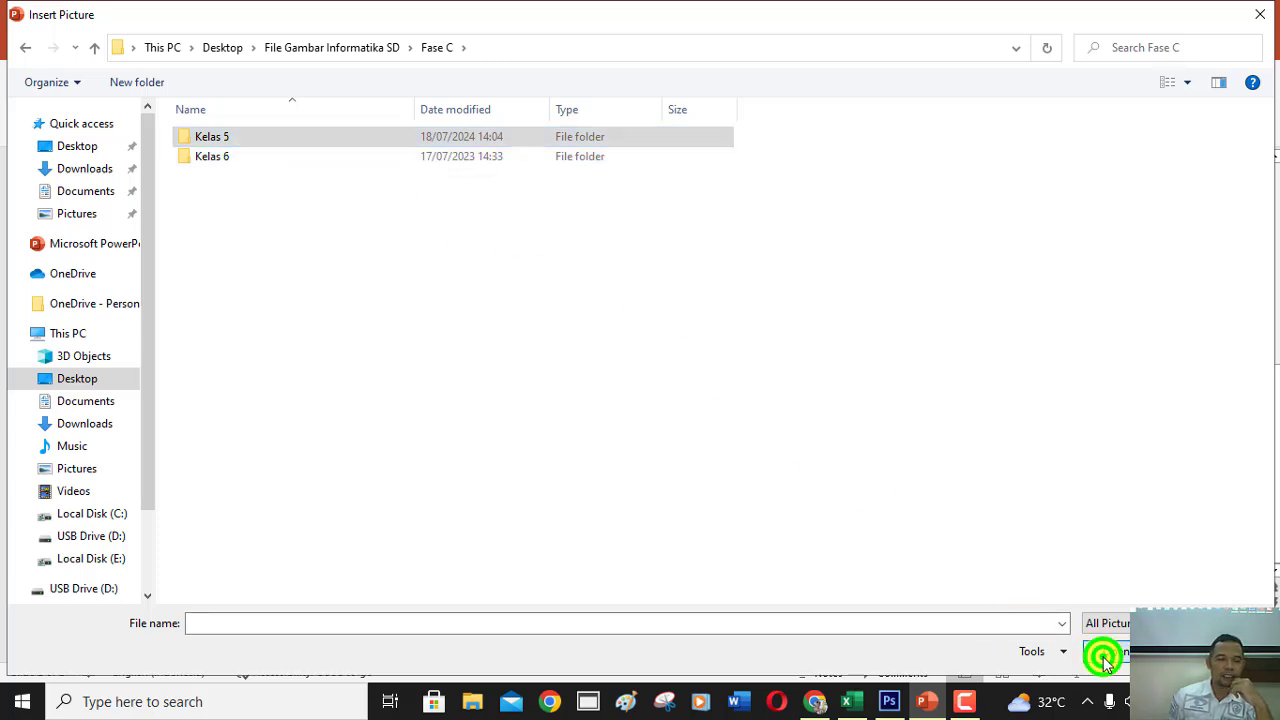
Open the TIK folder and insert the Animals picture onto slide 2.
click(201, 297)
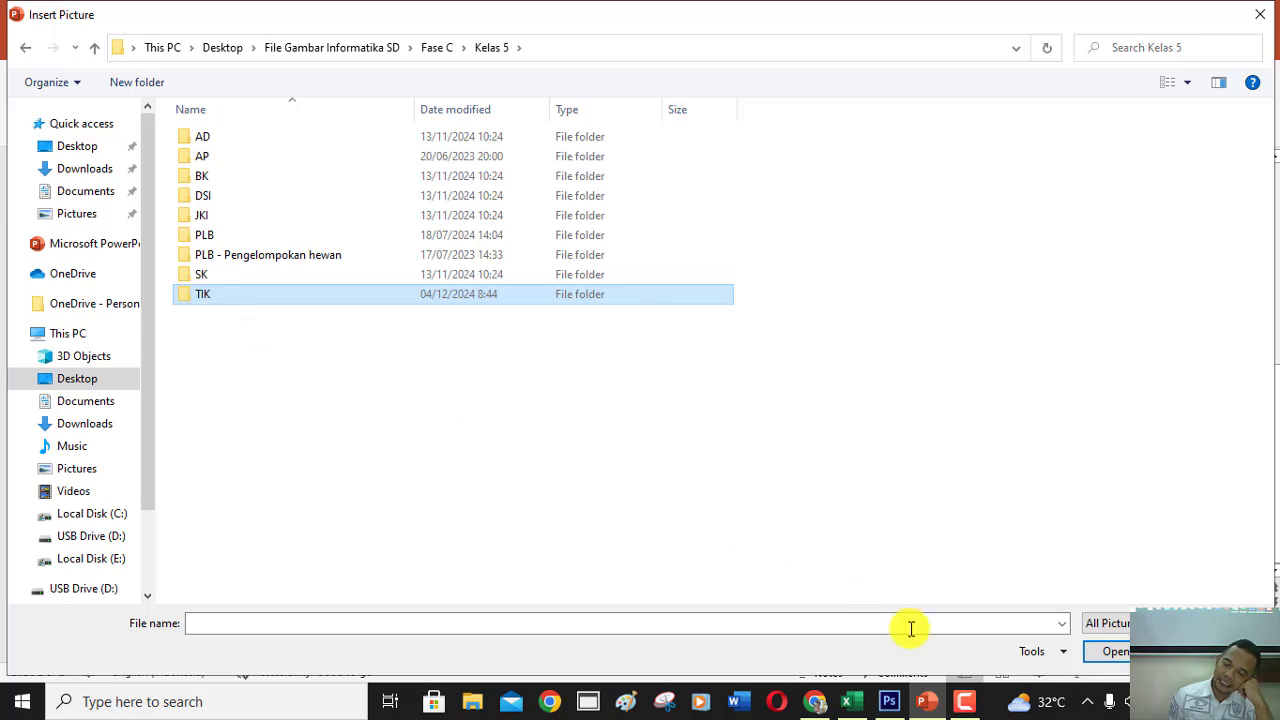
click(1117, 653)
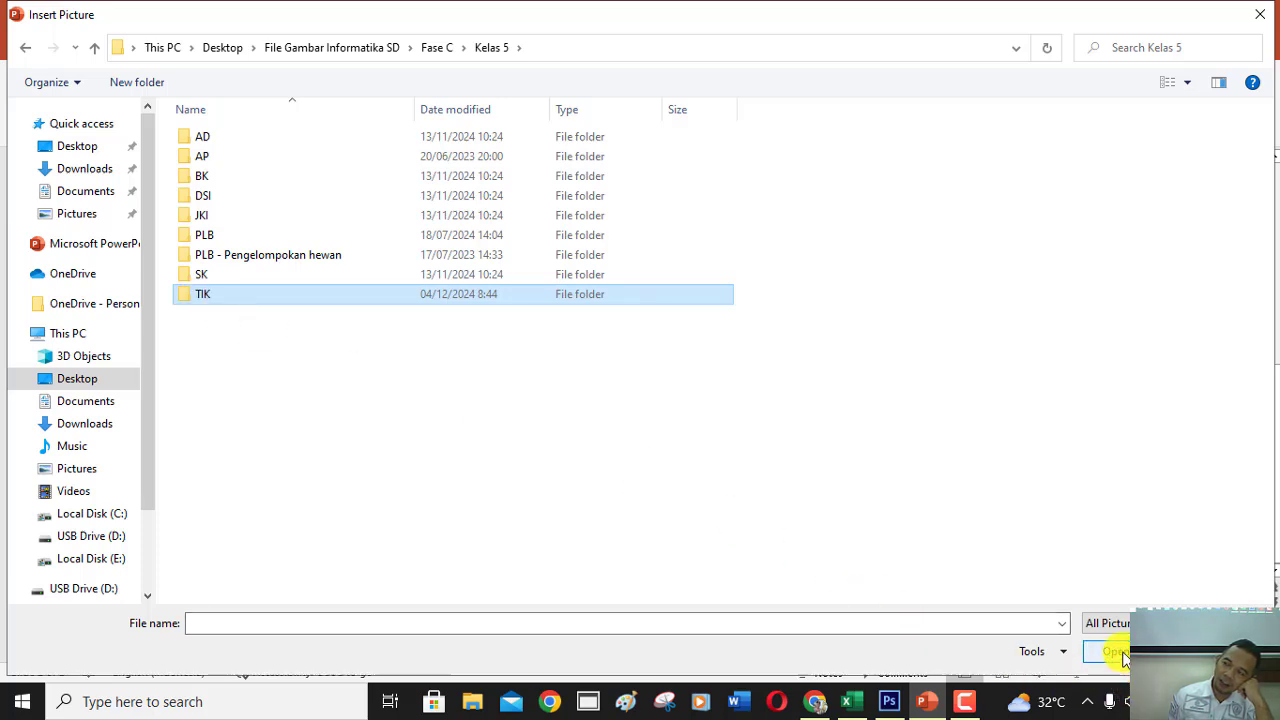
click(1118, 653)
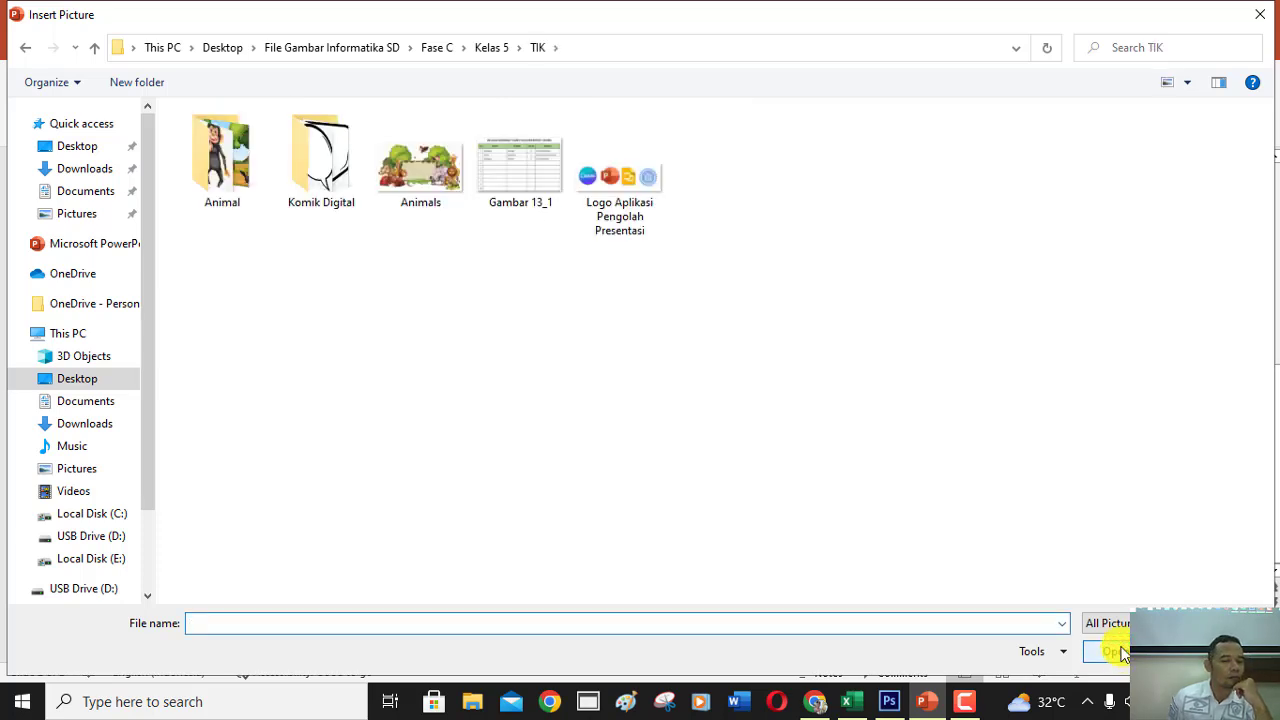
click(434, 192)
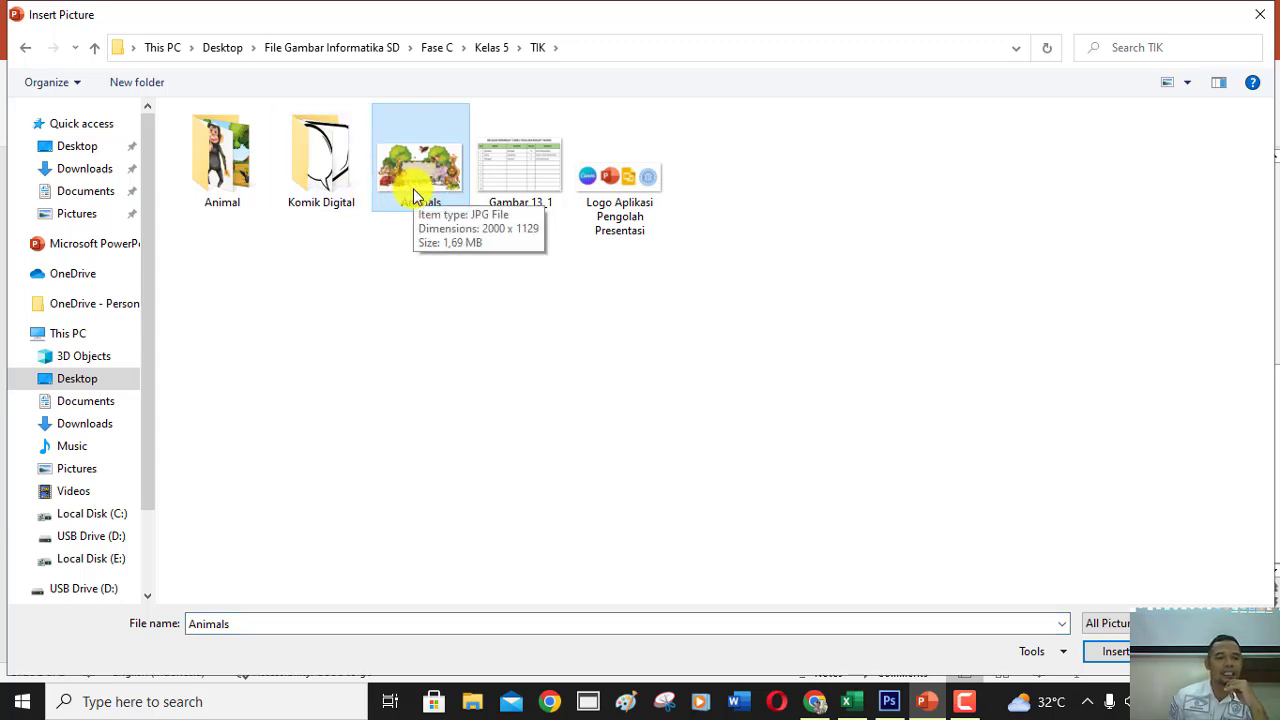
click(1108, 651)
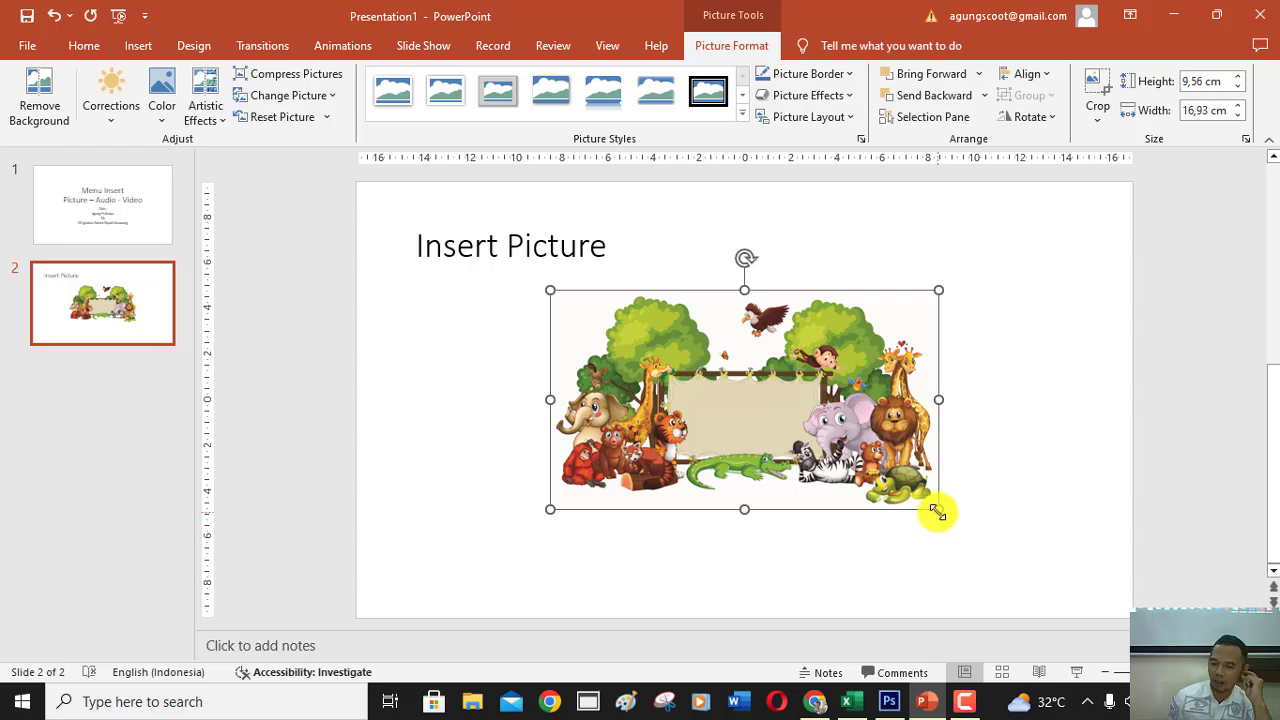
Enlarge the Animals picture to about 14.23 × 25.21 cm and place it below the title.
drag(938, 510, 1034, 563)
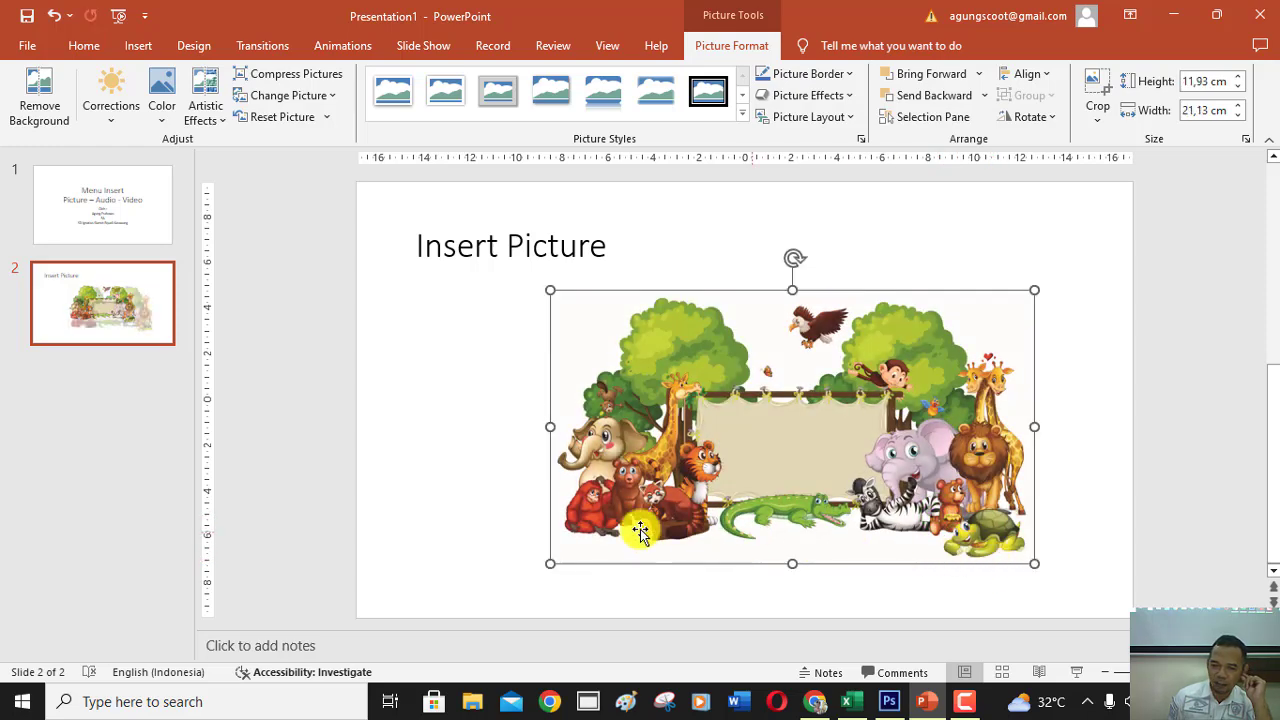
drag(545, 563, 465, 560)
drag(680, 520, 680, 505)
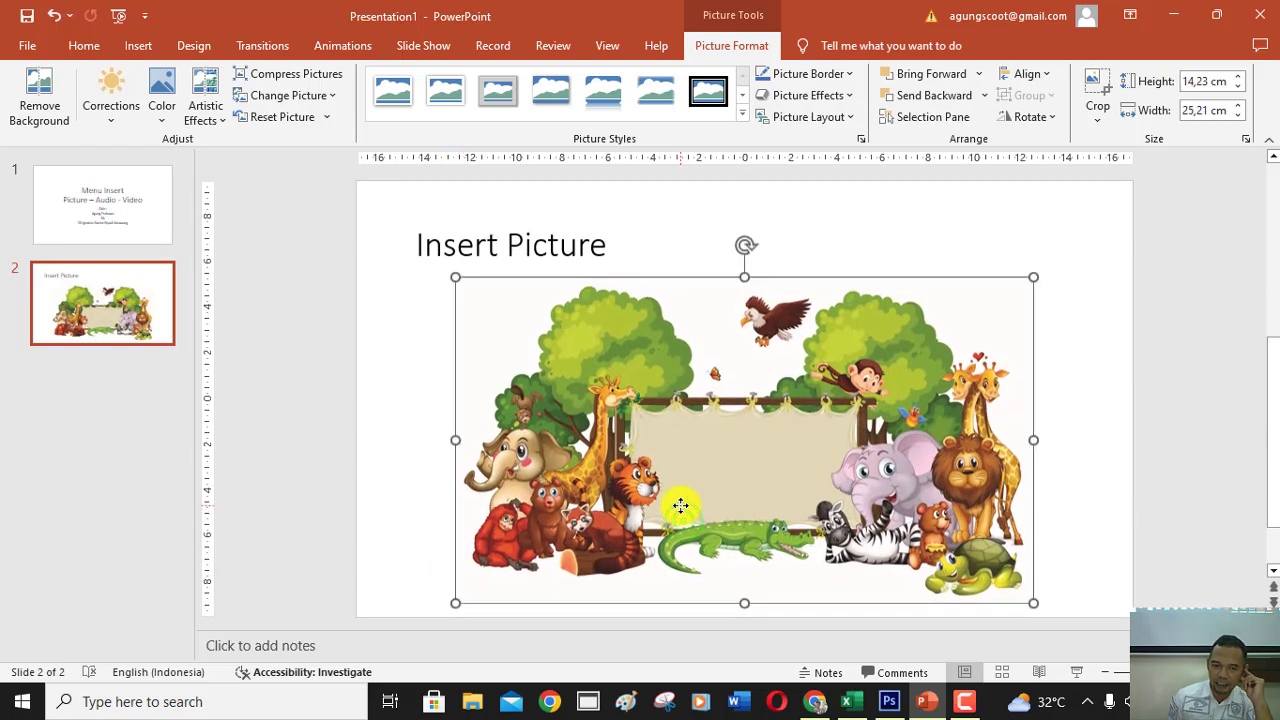
click(1086, 476)
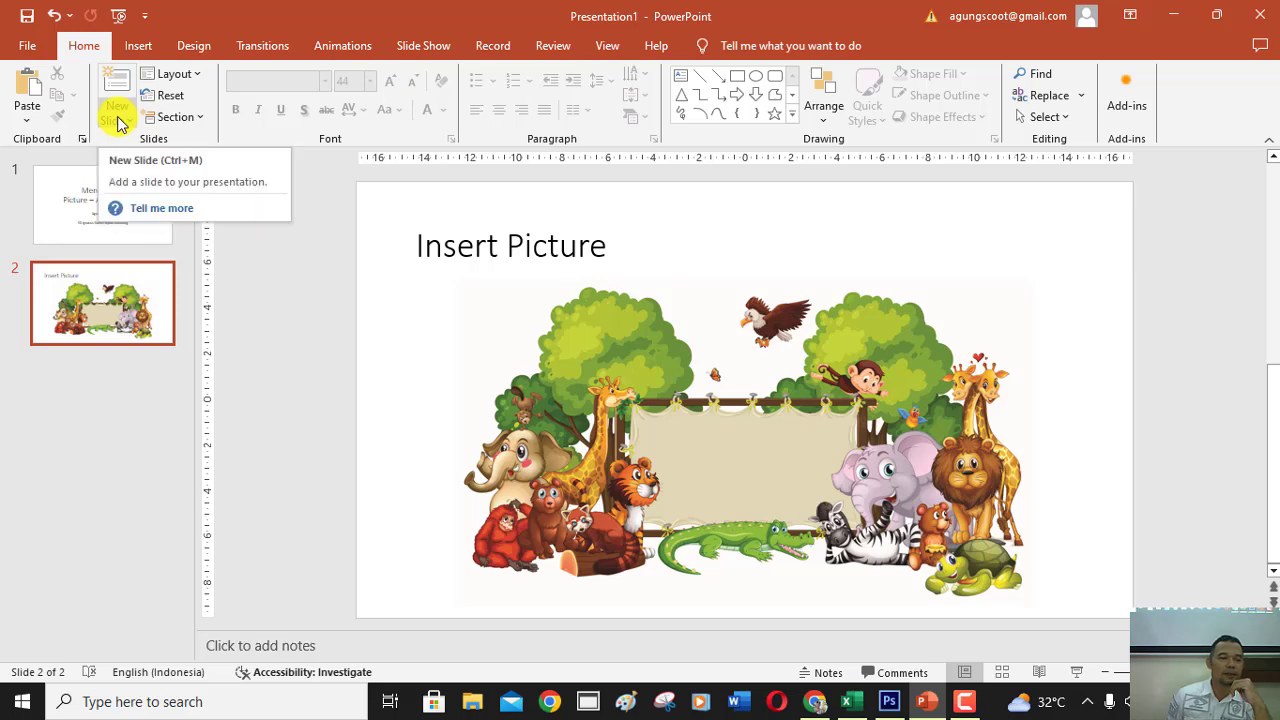
Add a third Title Only slide and give it the title 'Insert Audio'.
click(118, 118)
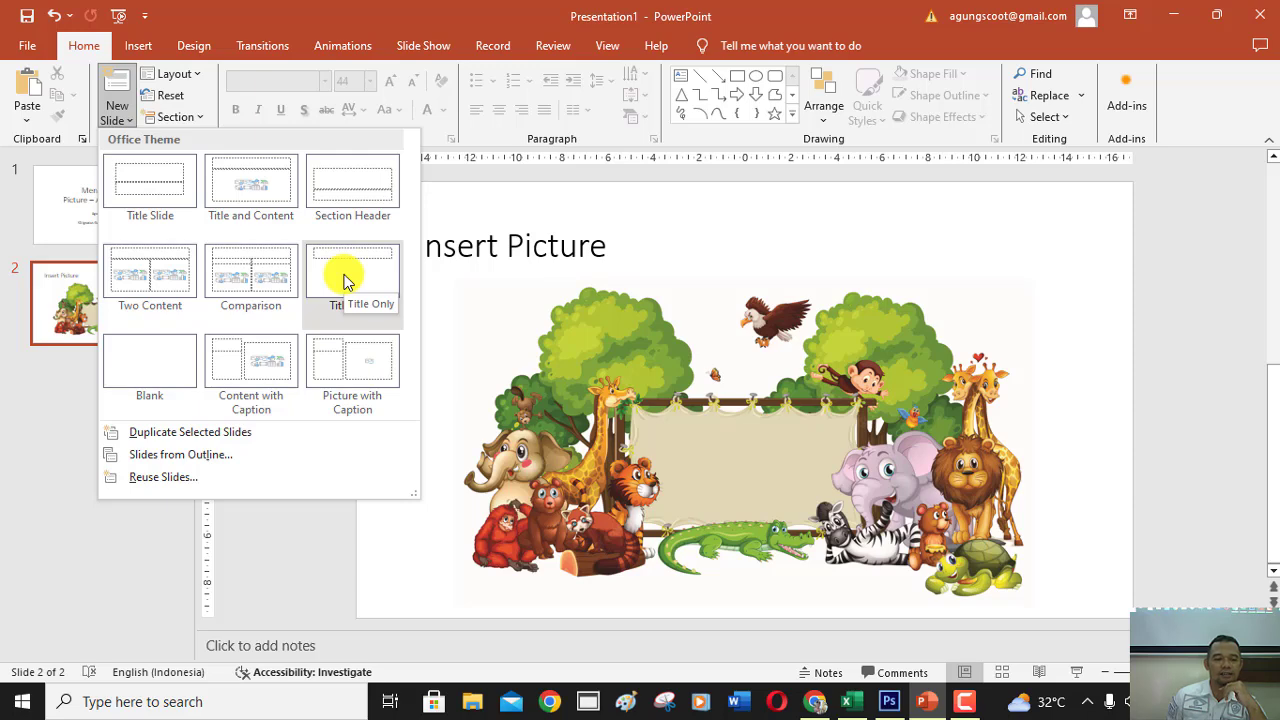
click(344, 276)
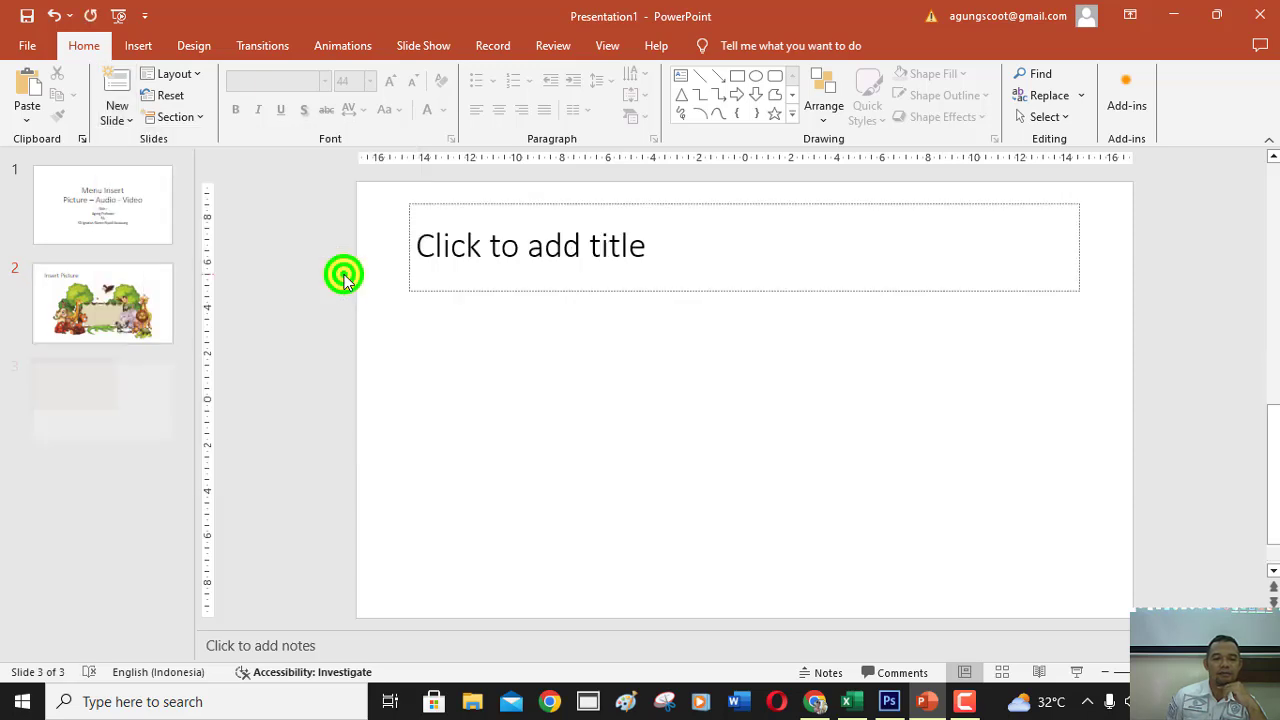
click(580, 232)
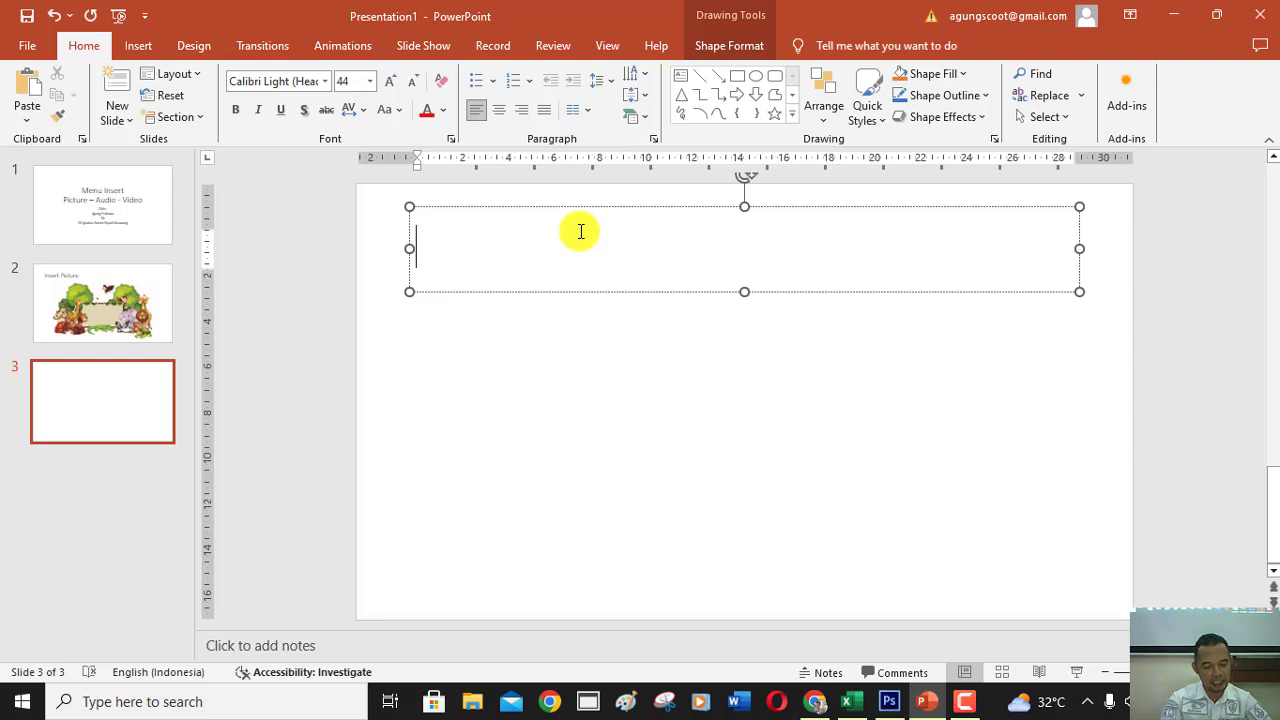
text(Insert )
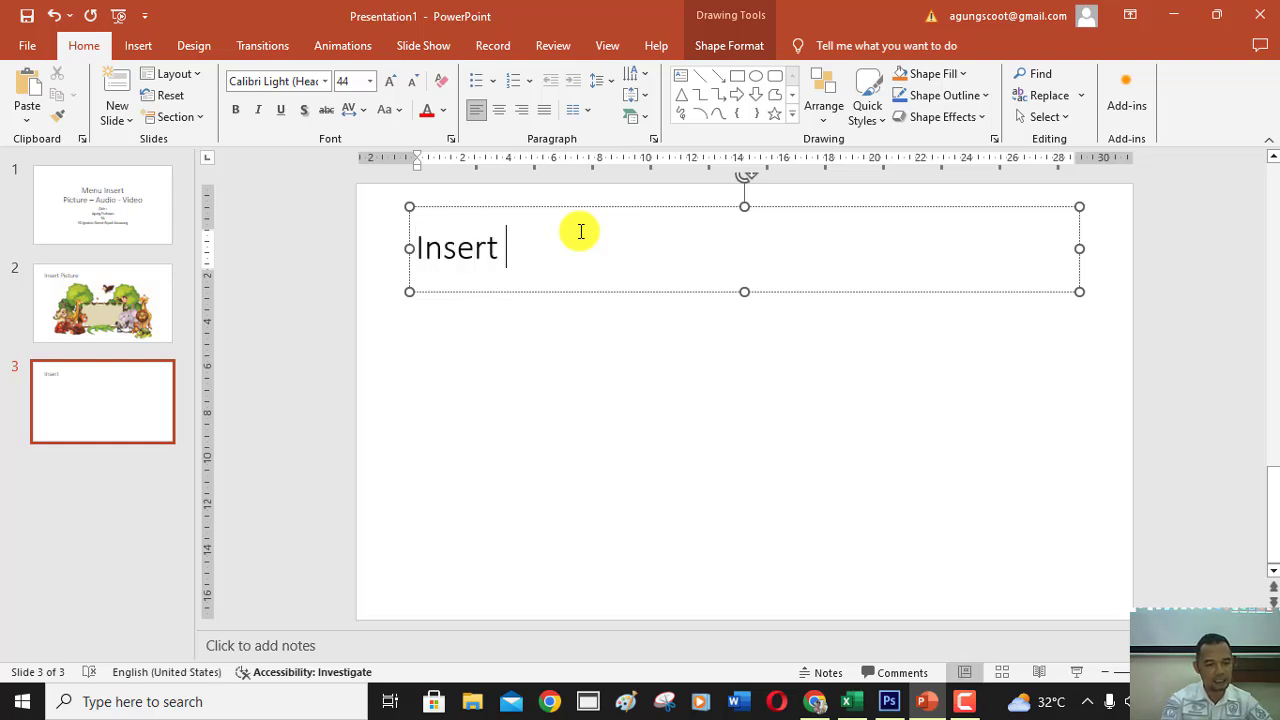
text(Audio)
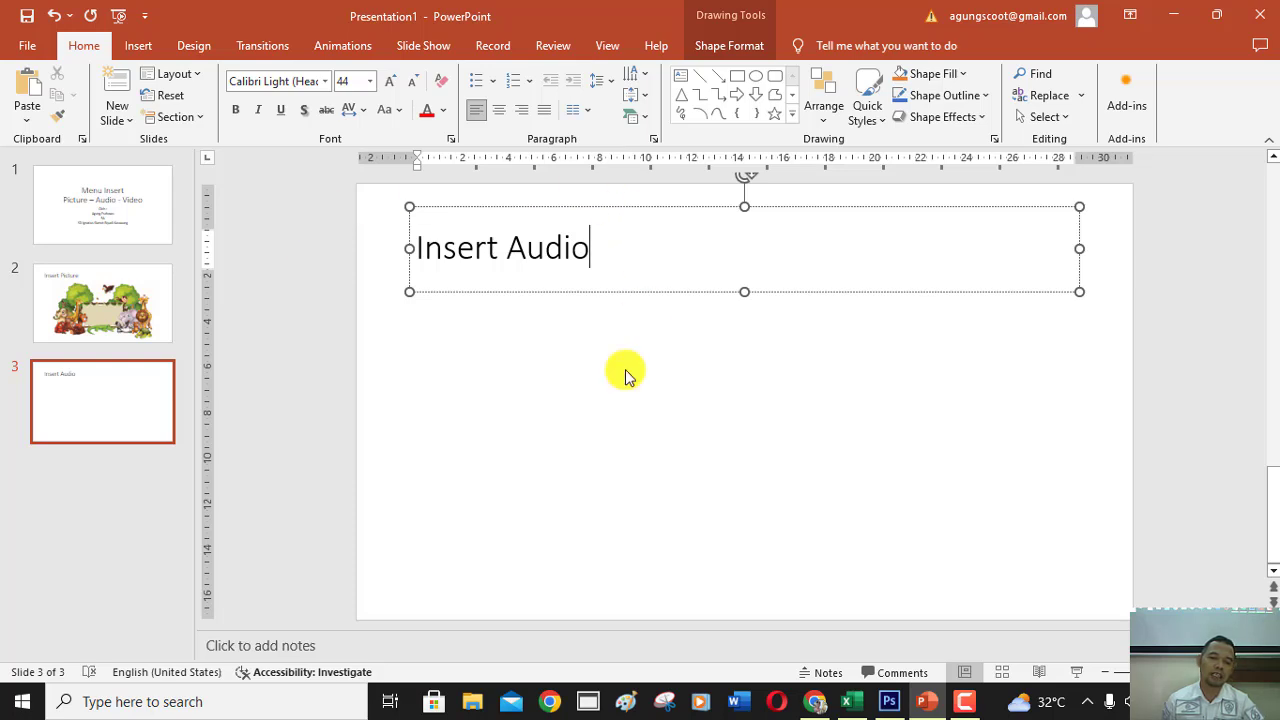
click(571, 426)
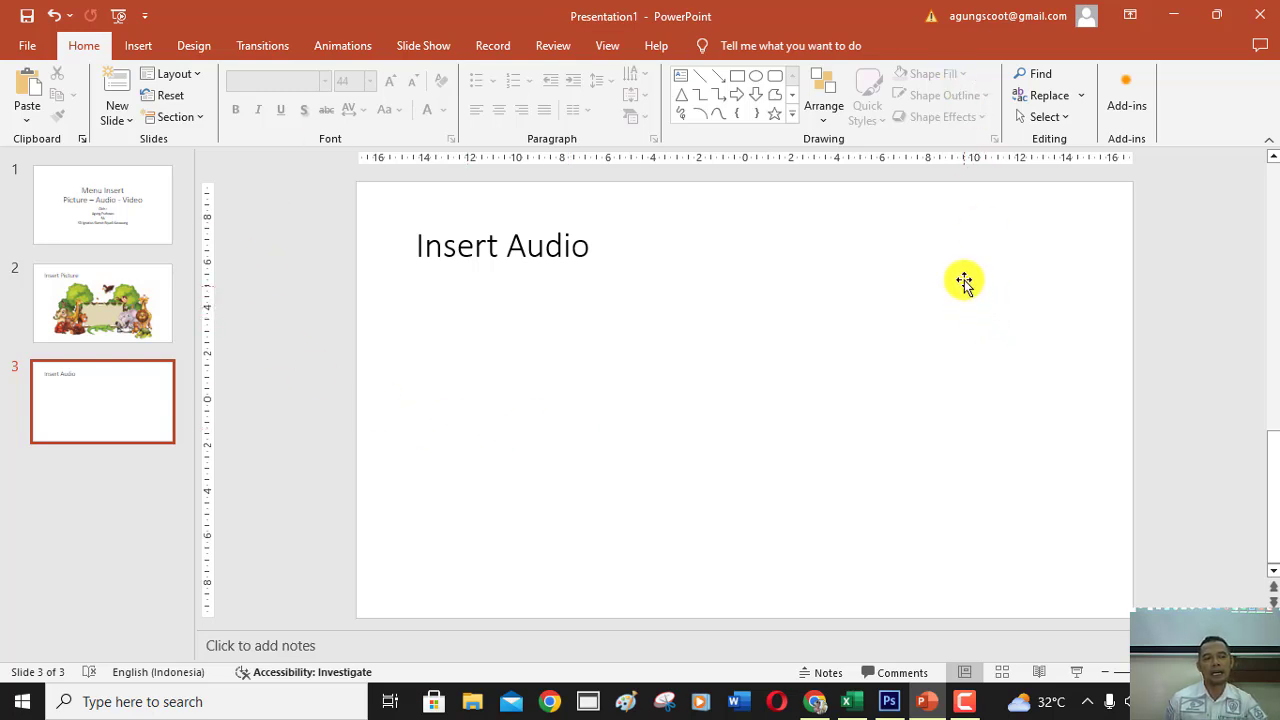
Insert the energy audio file from the TIK folder onto slide 3 using Audio on My PC.
click(137, 46)
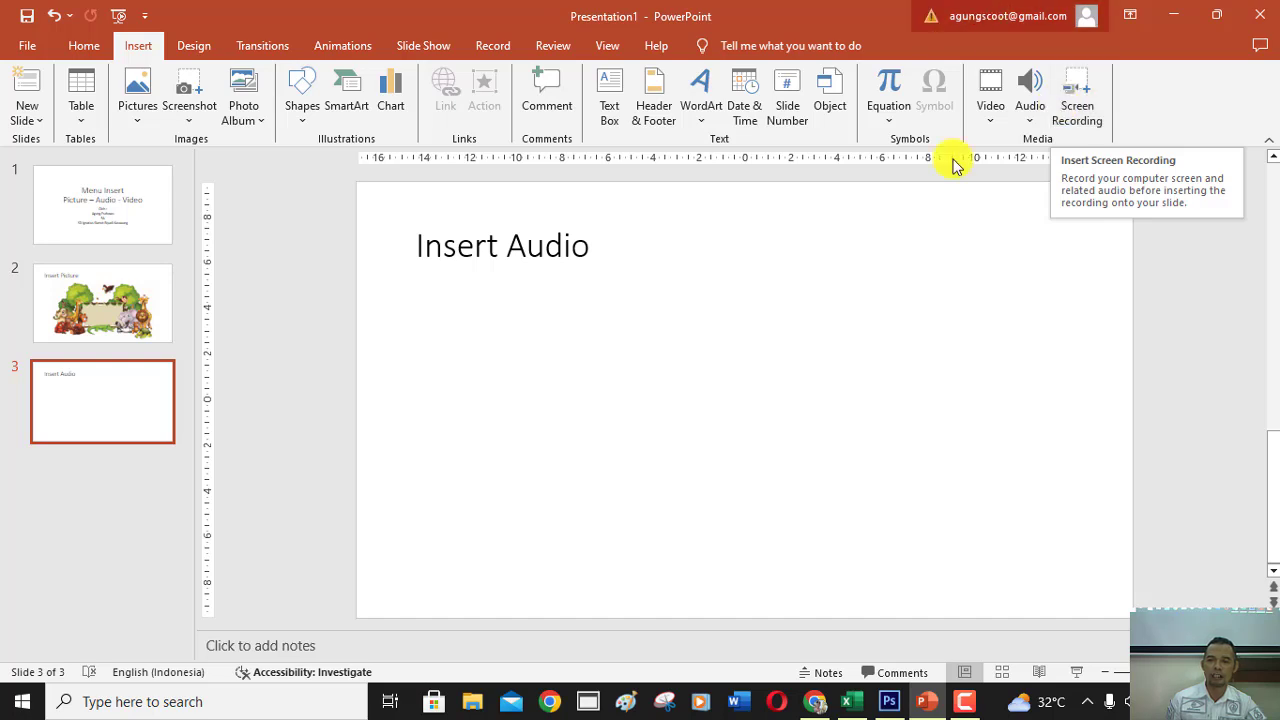
click(1033, 120)
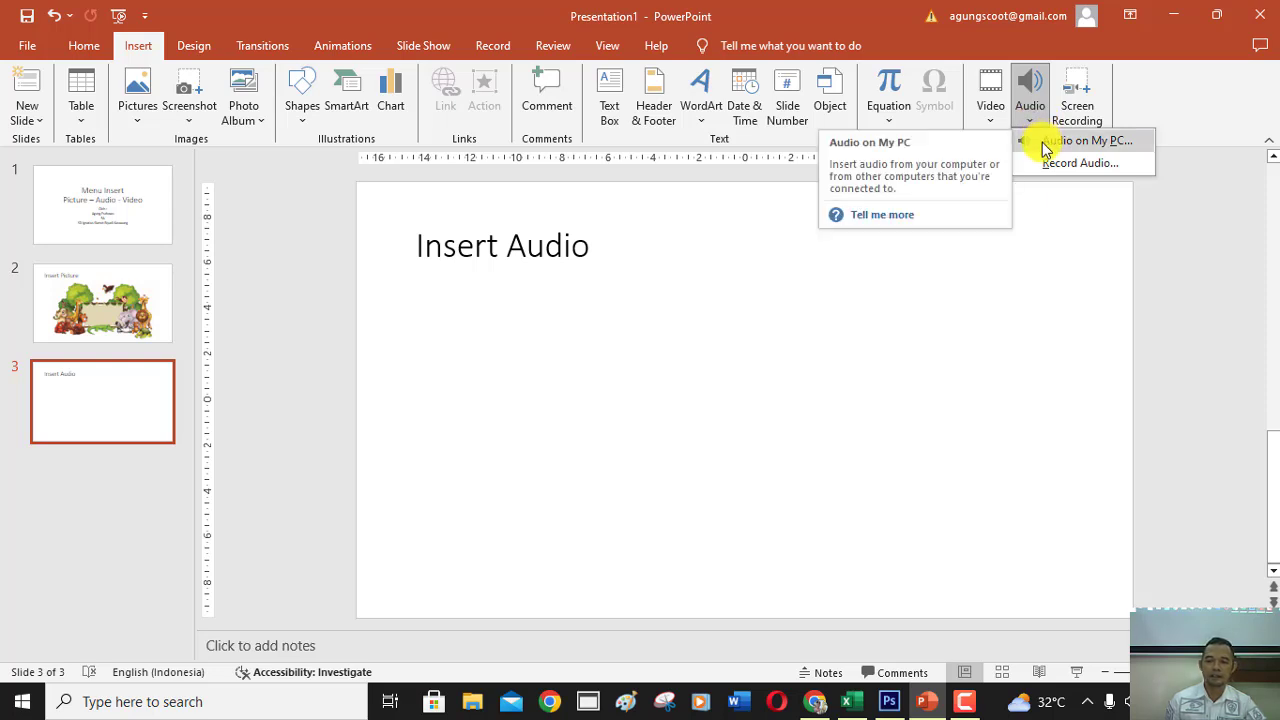
click(1043, 141)
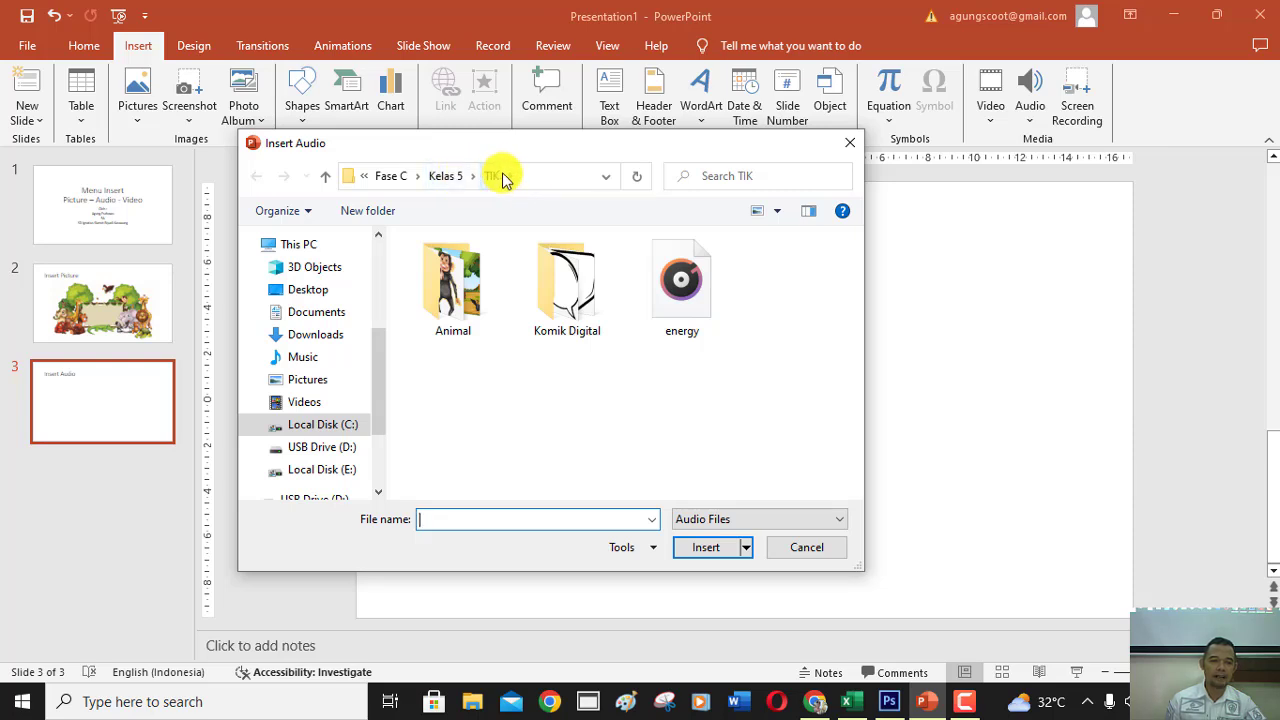
click(713, 292)
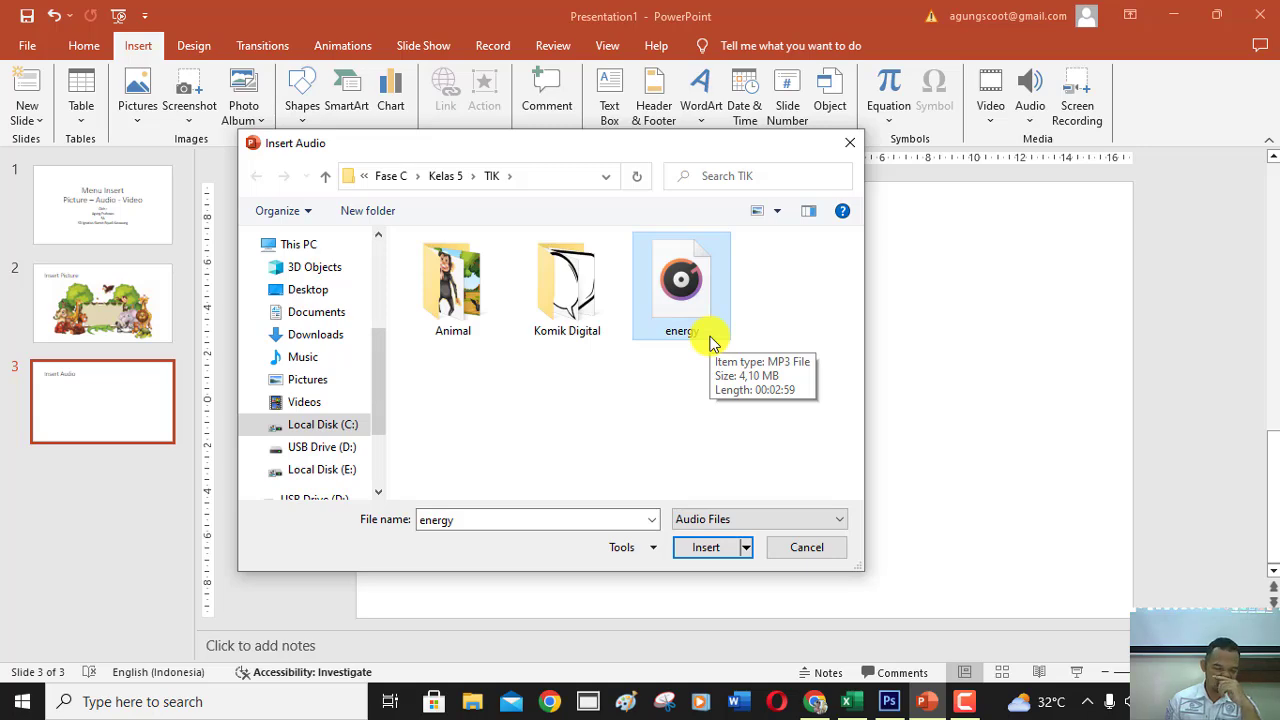
click(722, 557)
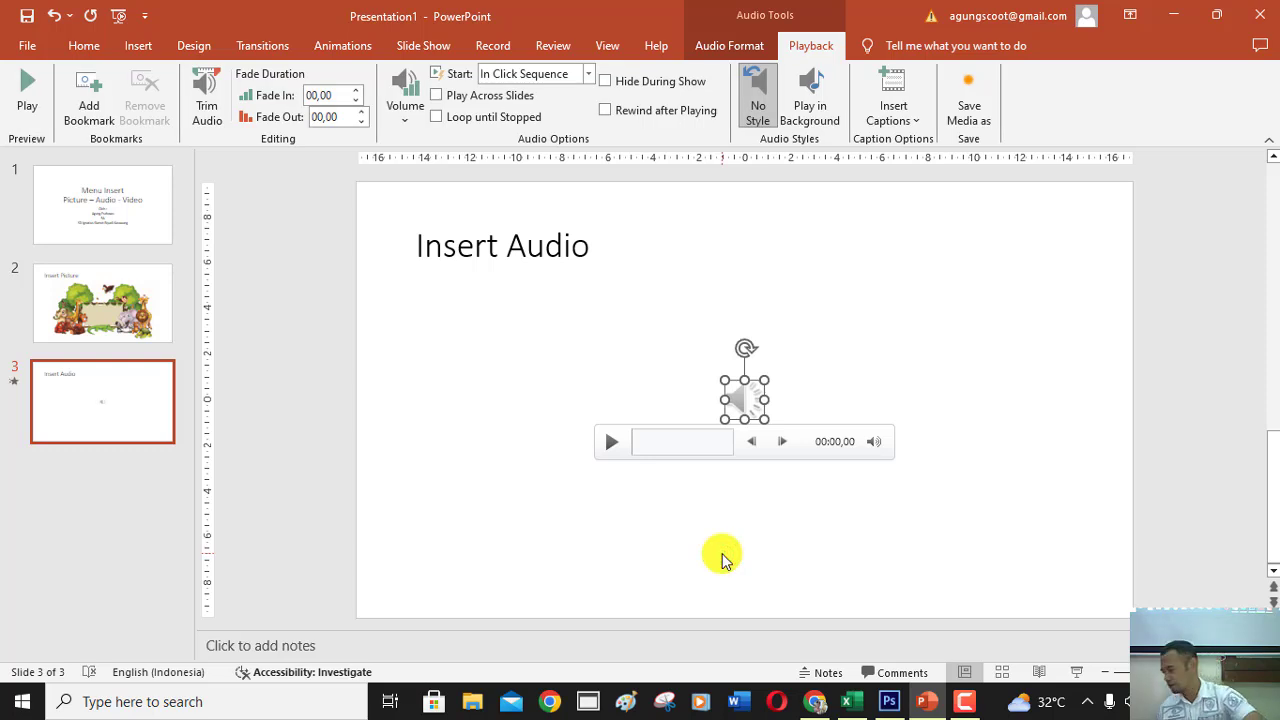
click(632, 307)
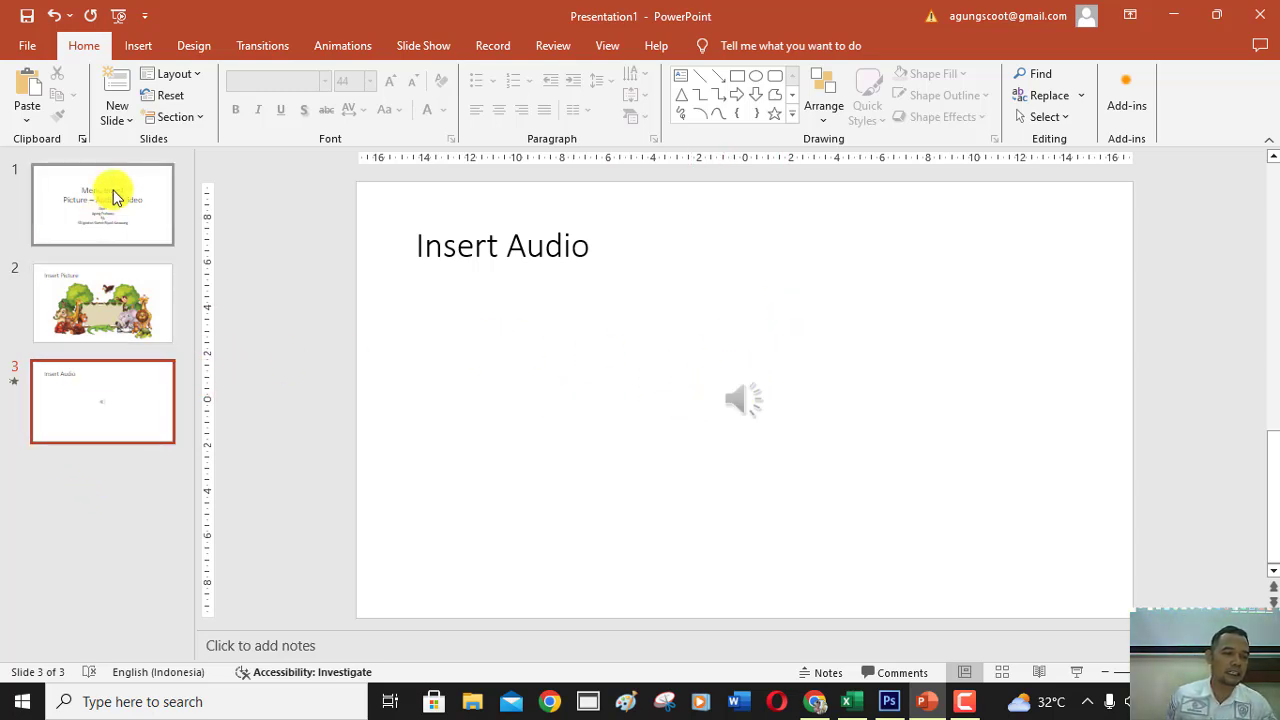
Add a Title Only slide 4 and give it the title 'Insert Video'.
click(128, 120)
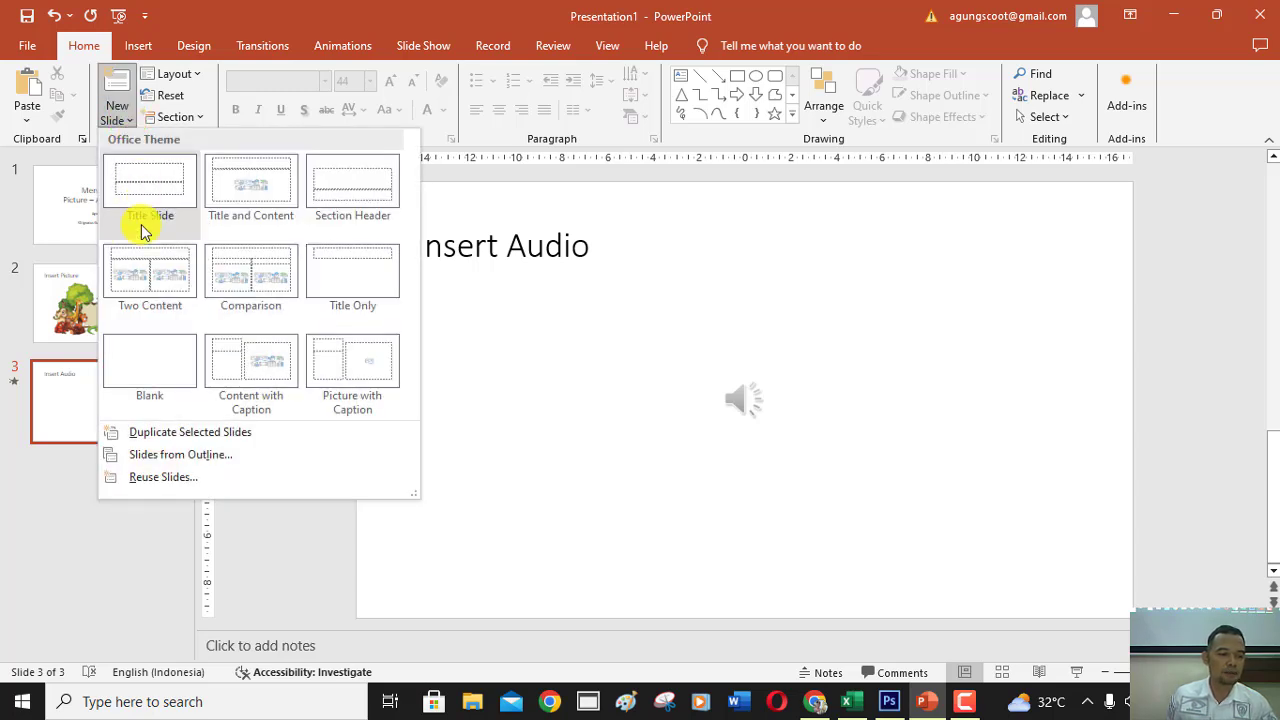
click(354, 266)
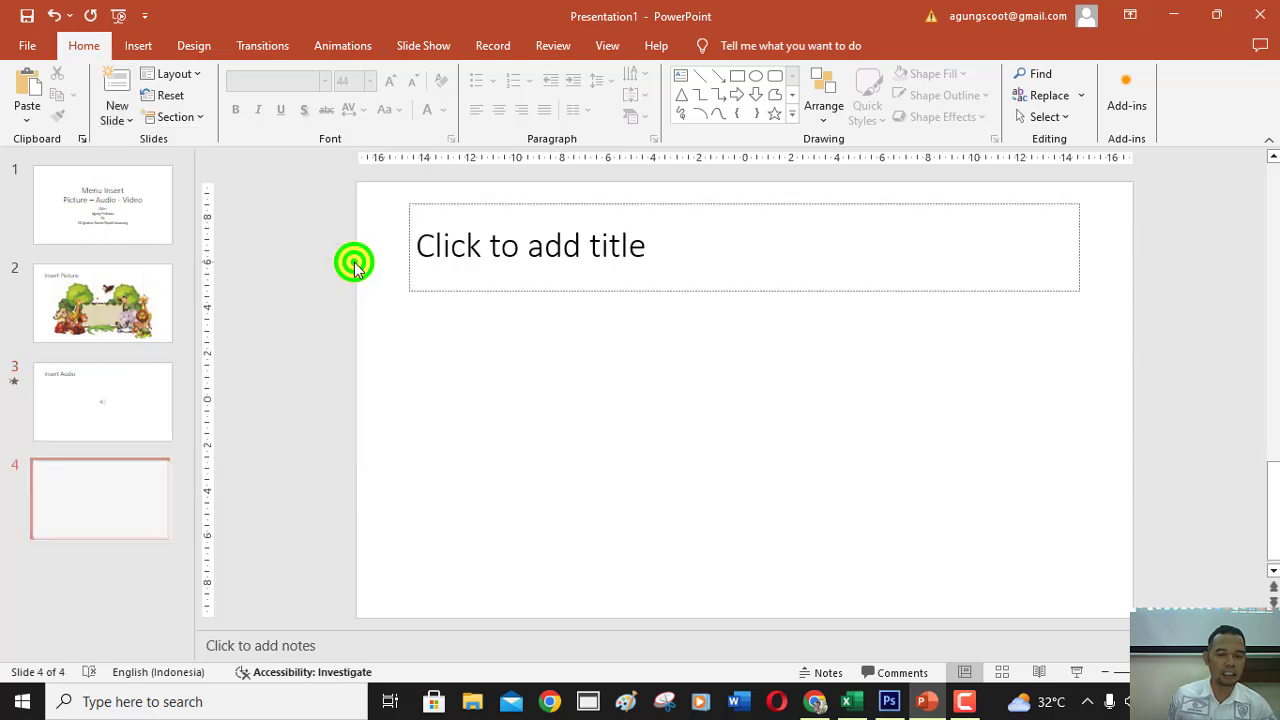
click(547, 243)
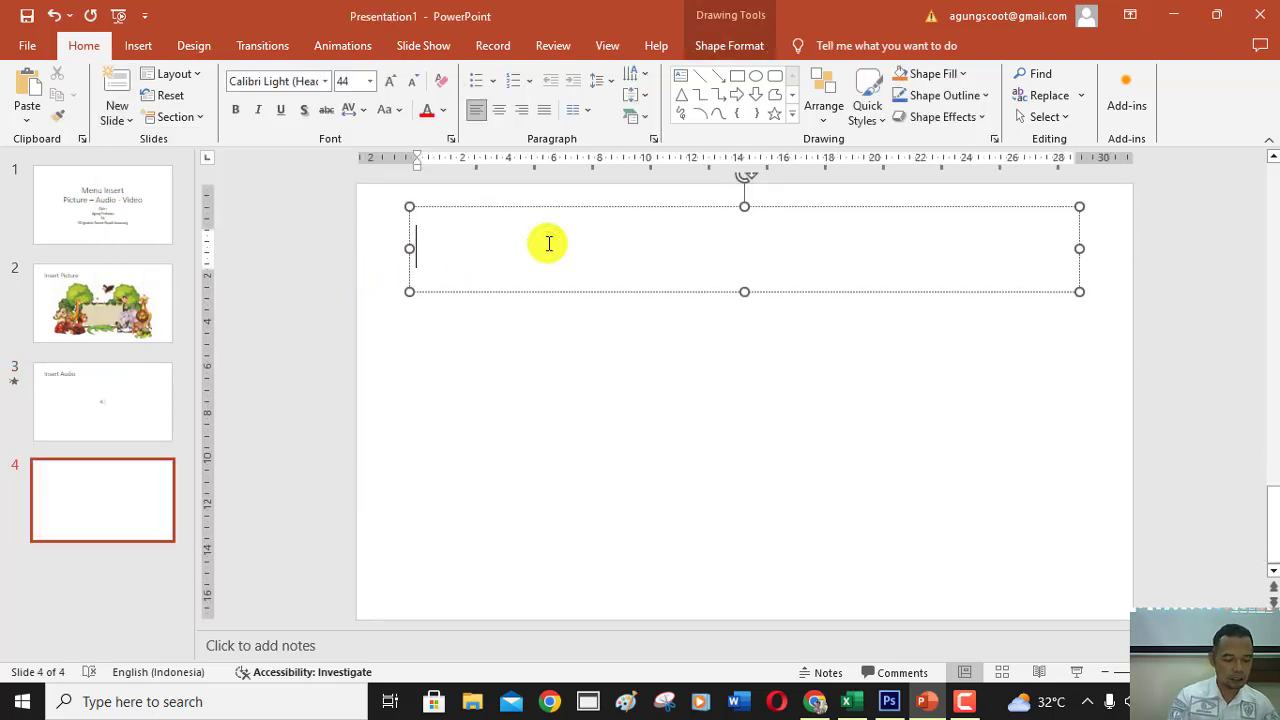
text(Inse)
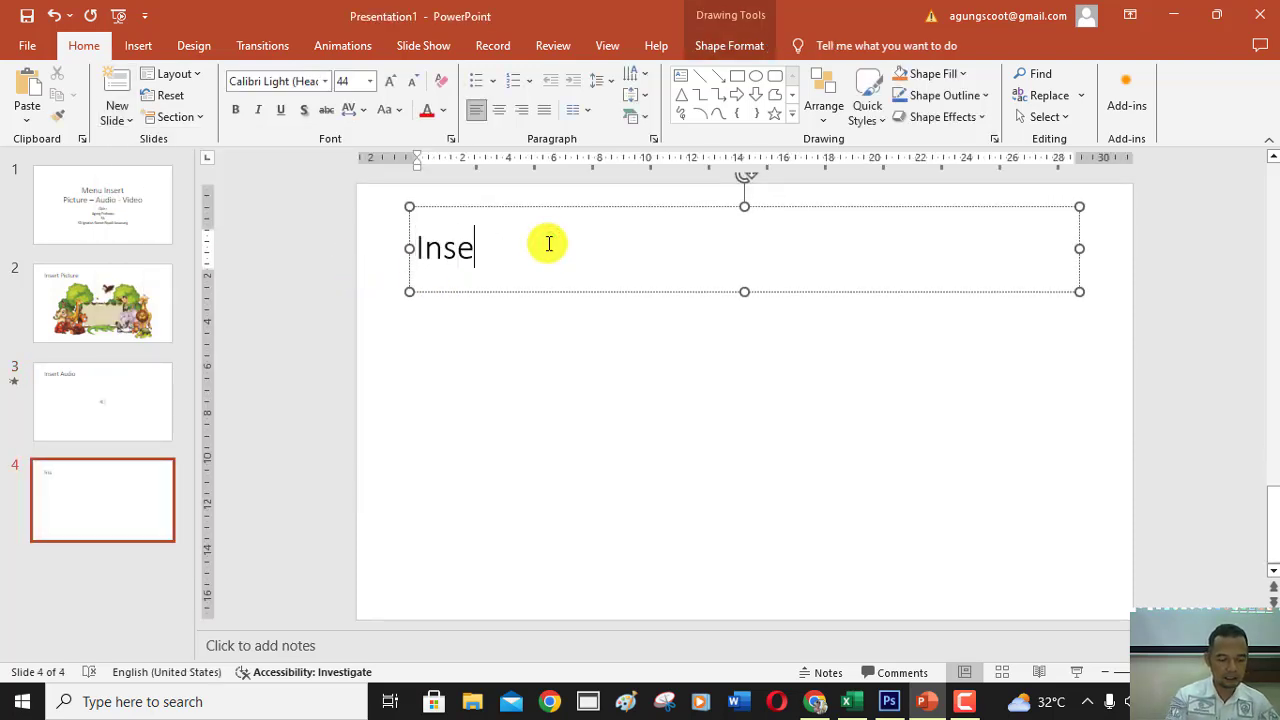
text(rt Video)
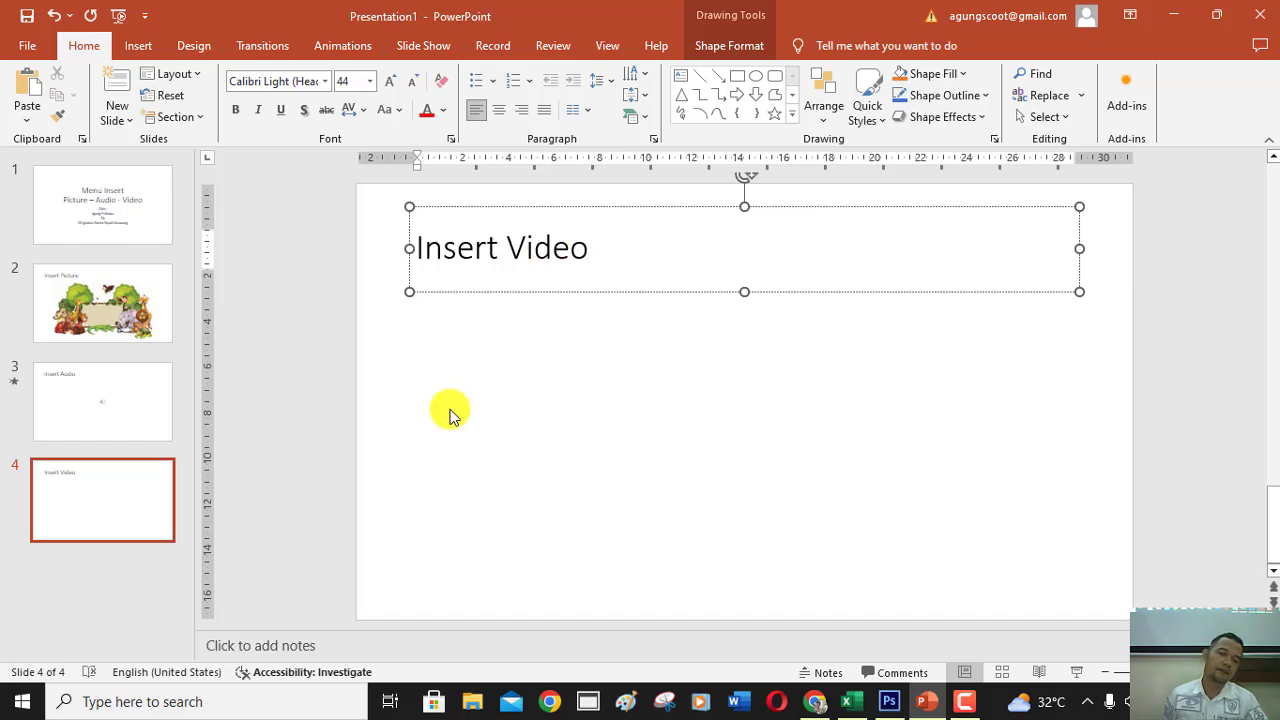
click(579, 356)
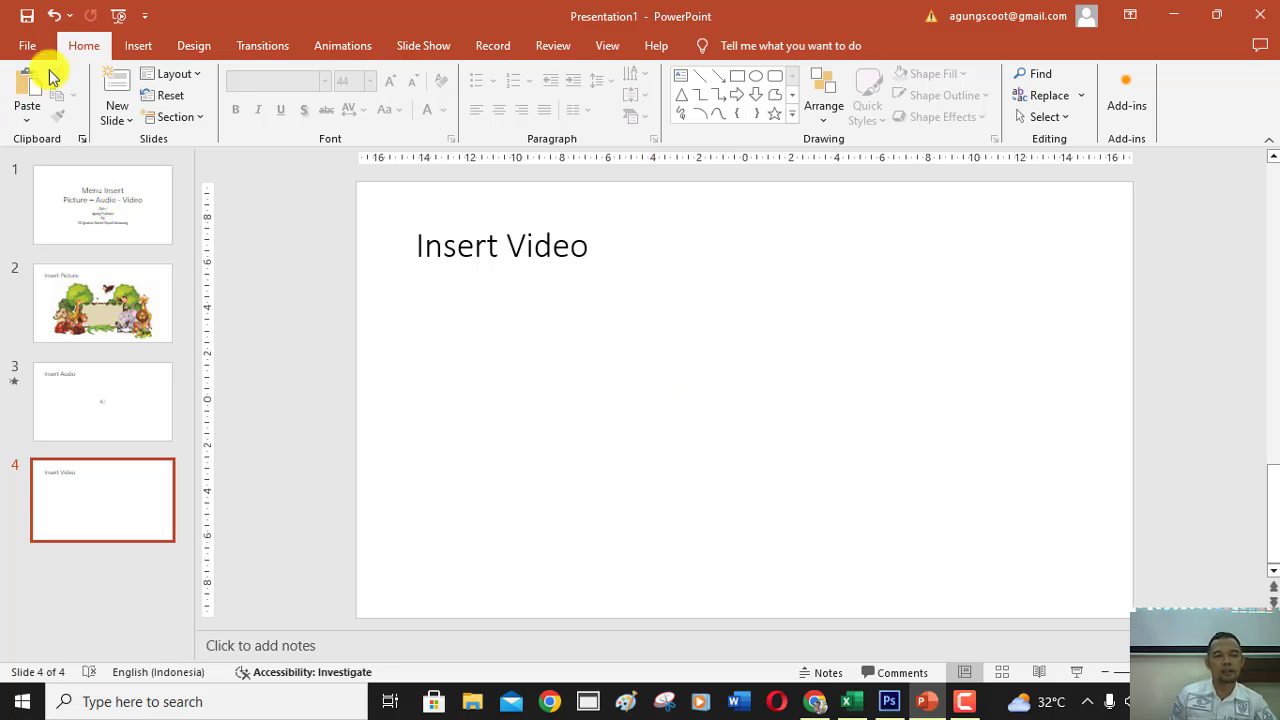
Insert the SmartTK video from this device onto slide 4.
click(140, 47)
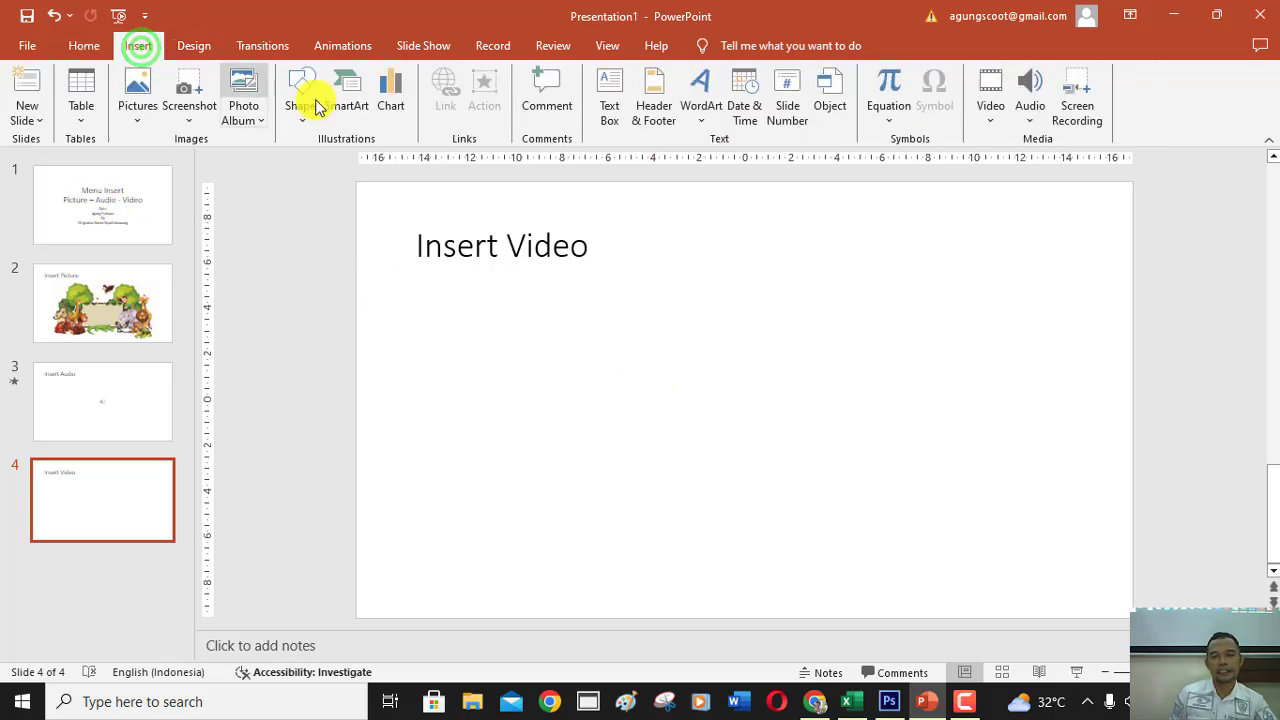
click(993, 123)
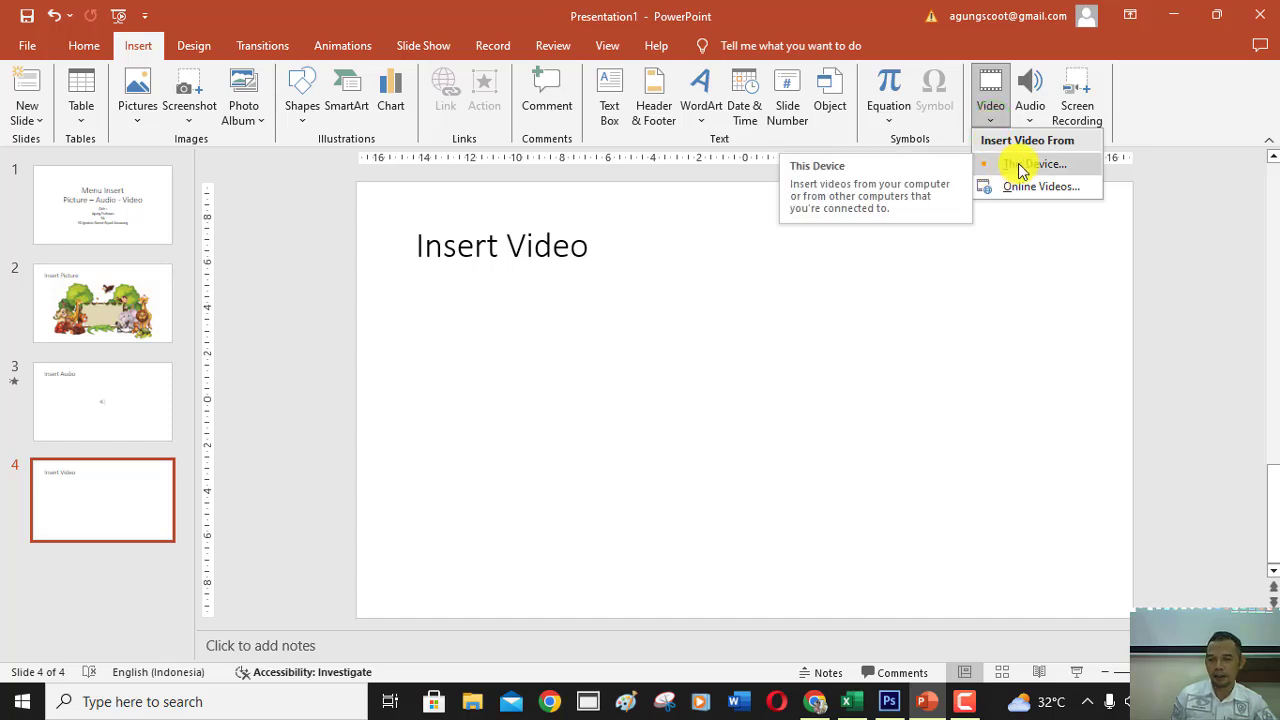
click(1022, 168)
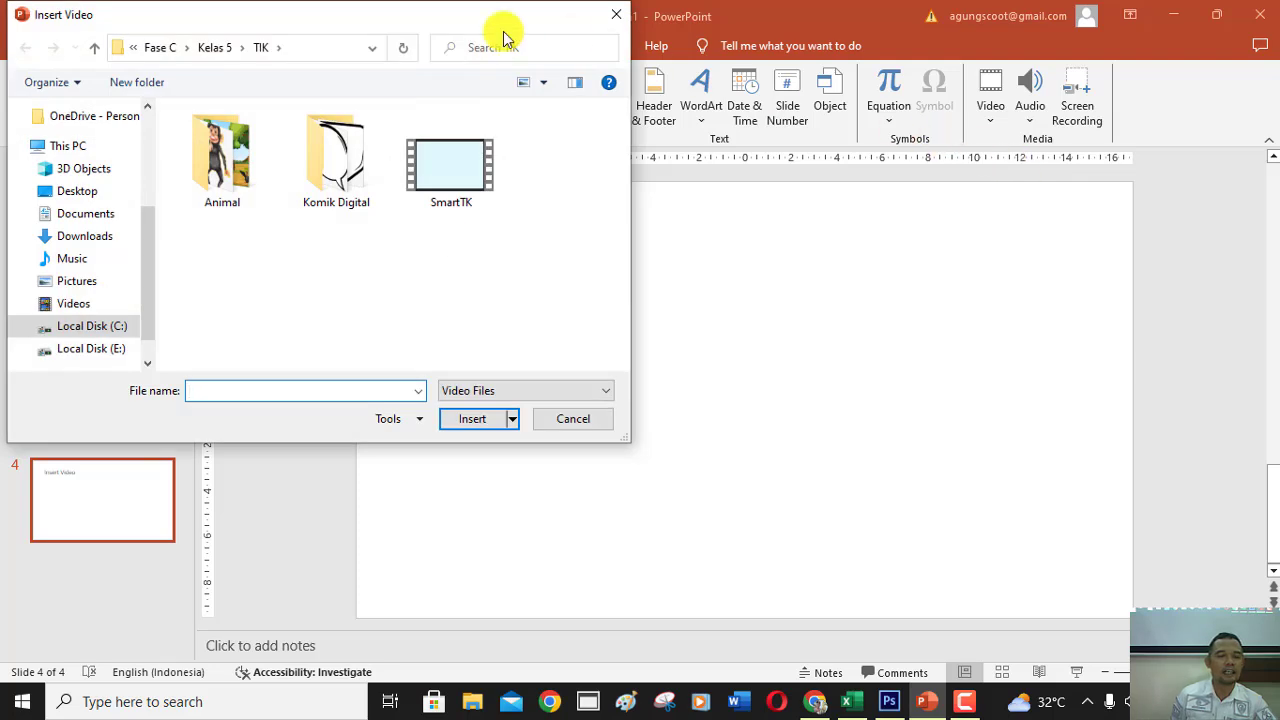
click(462, 172)
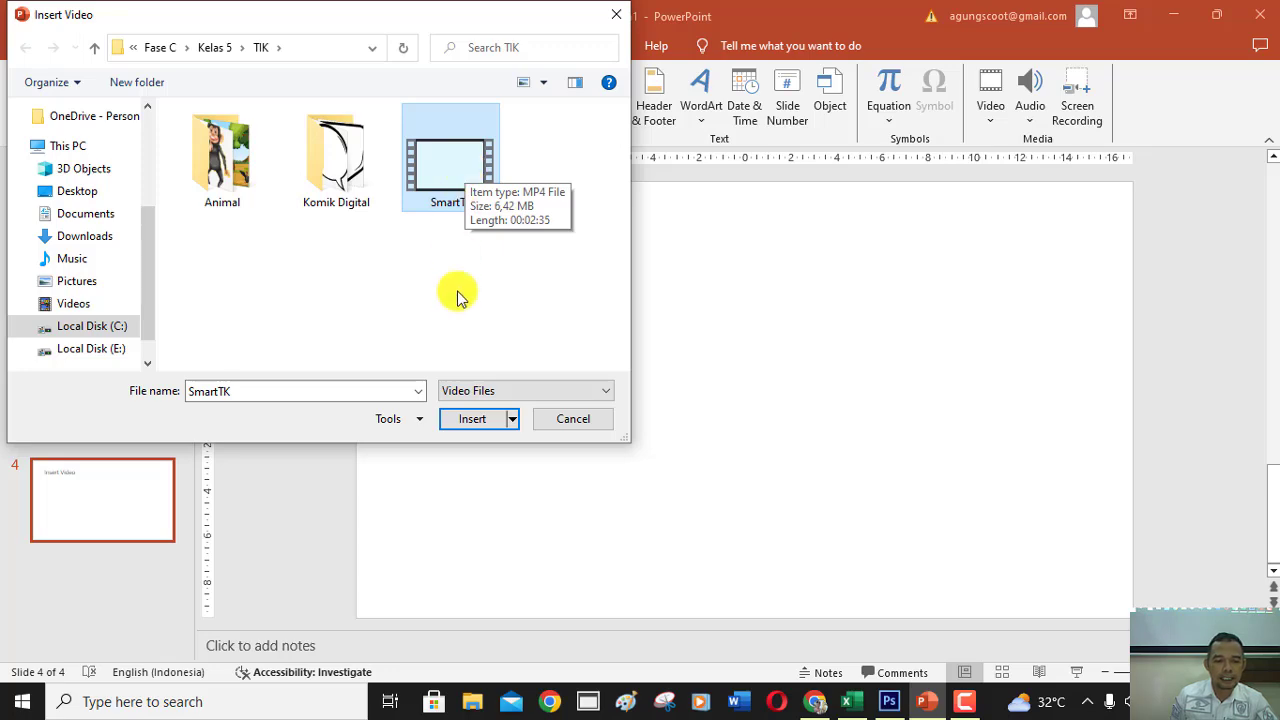
click(477, 421)
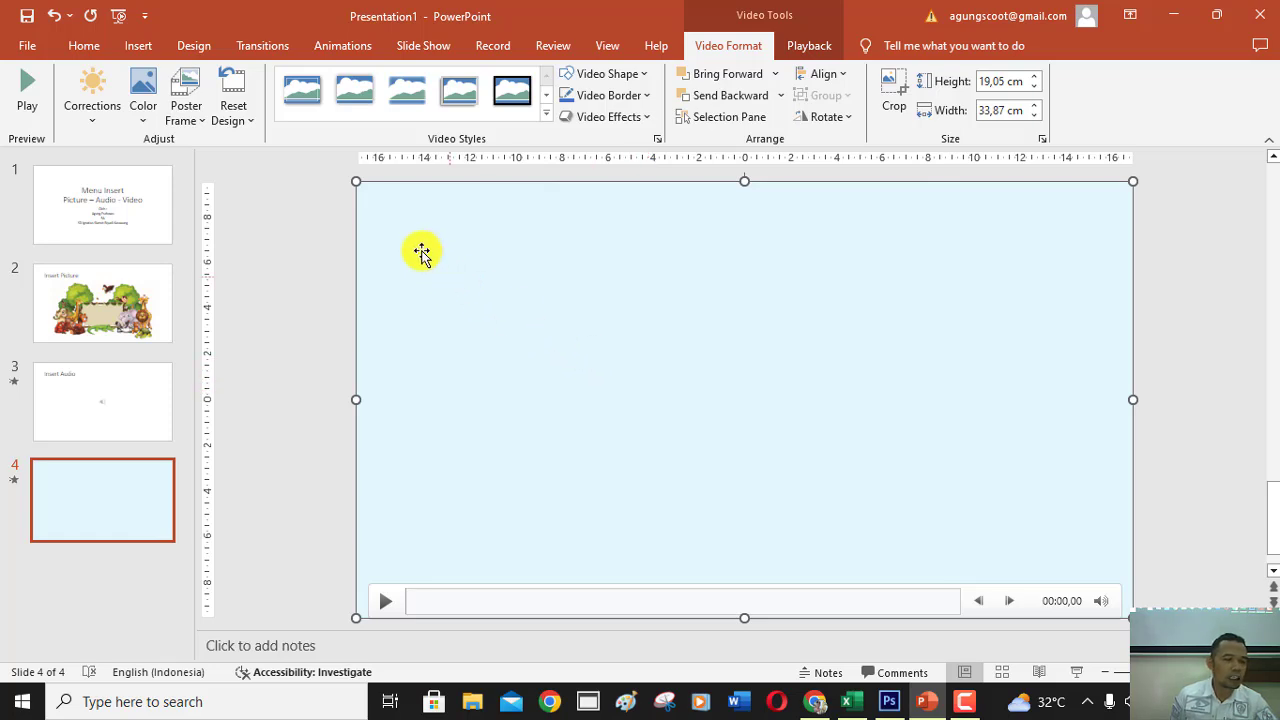
Shrink the video to about 15,62 × 27,76 cm and move it below the title.
drag(355, 181, 451, 305)
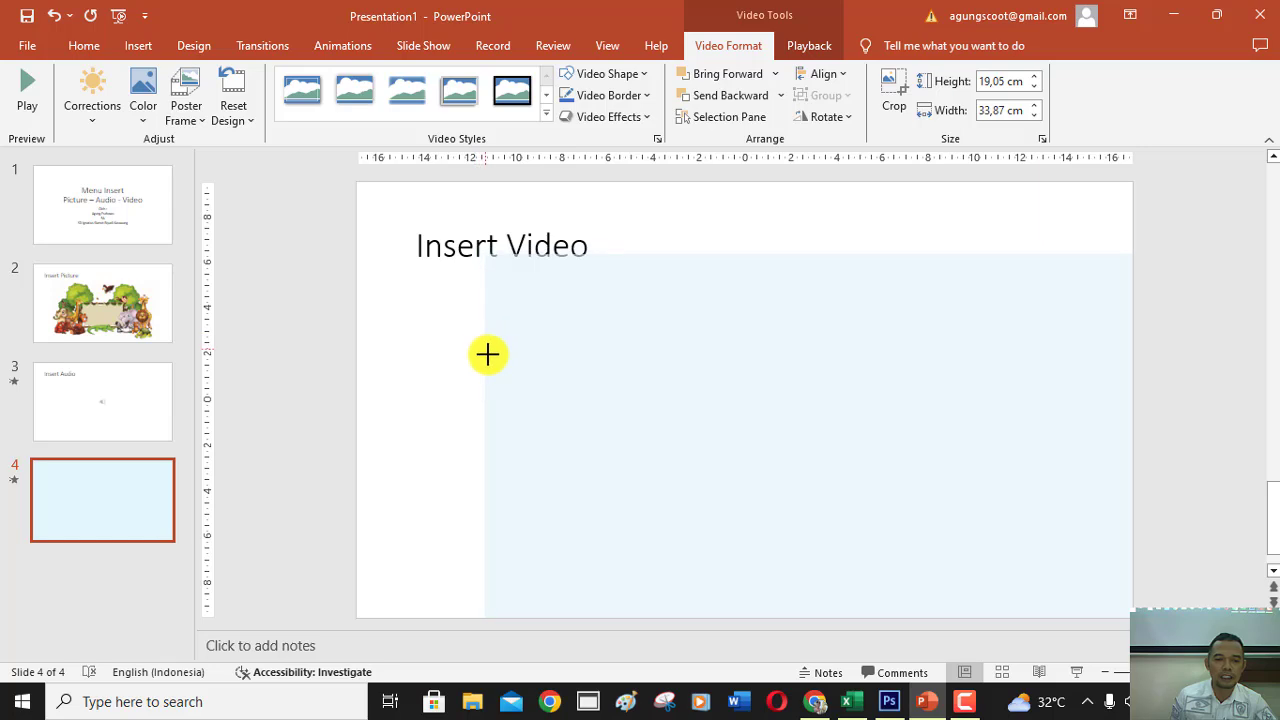
drag(451, 305, 496, 366)
drag(809, 386, 760, 395)
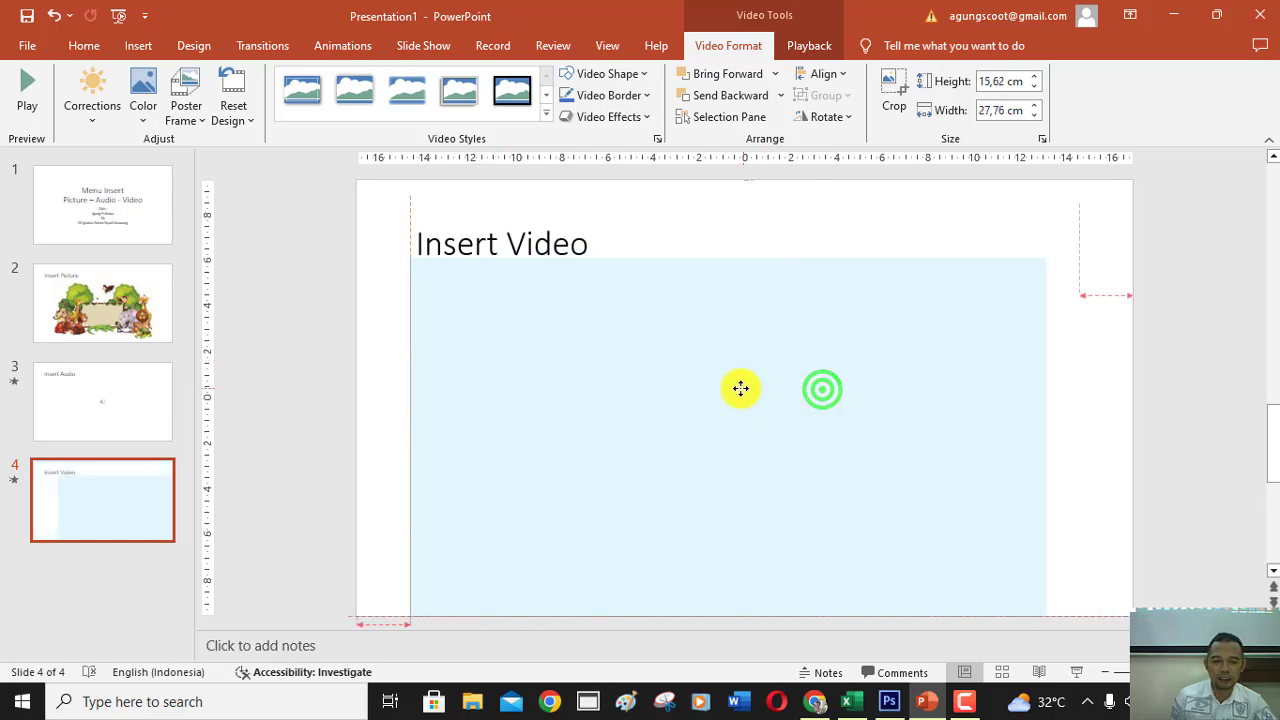
click(1102, 442)
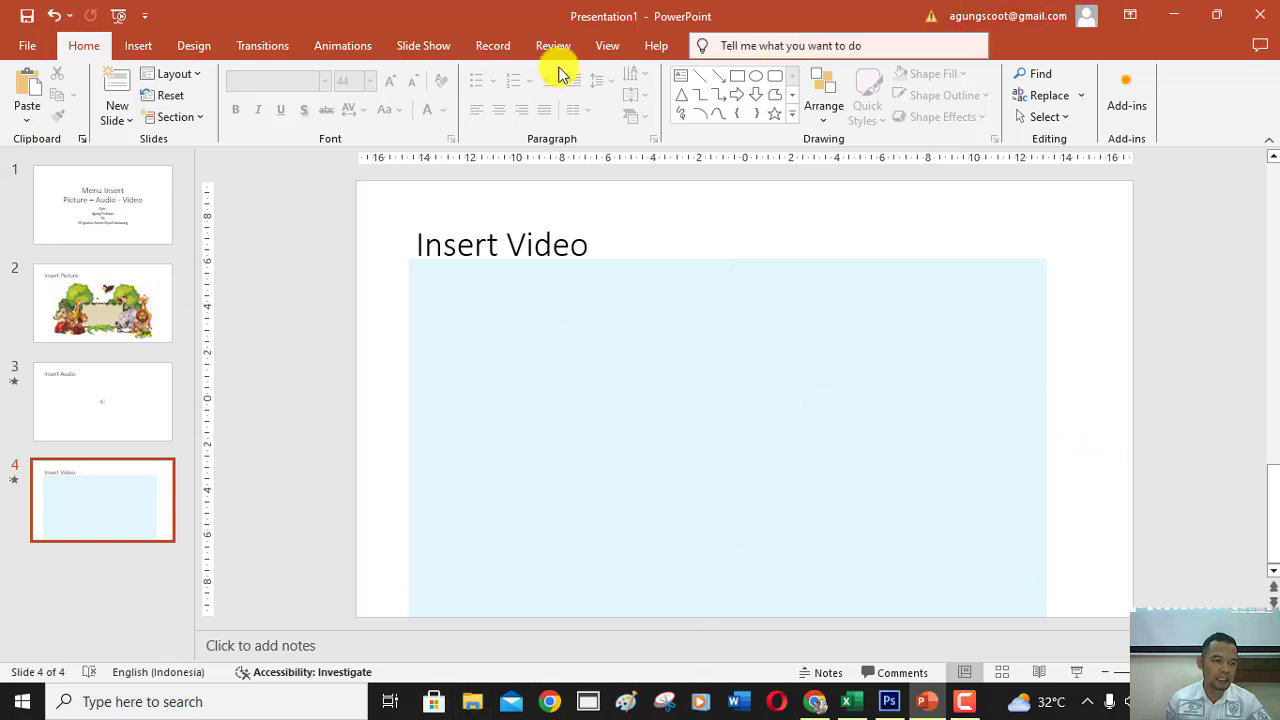
Start the slide show from the title slide and advance to the Insert Audio slide.
click(88, 210)
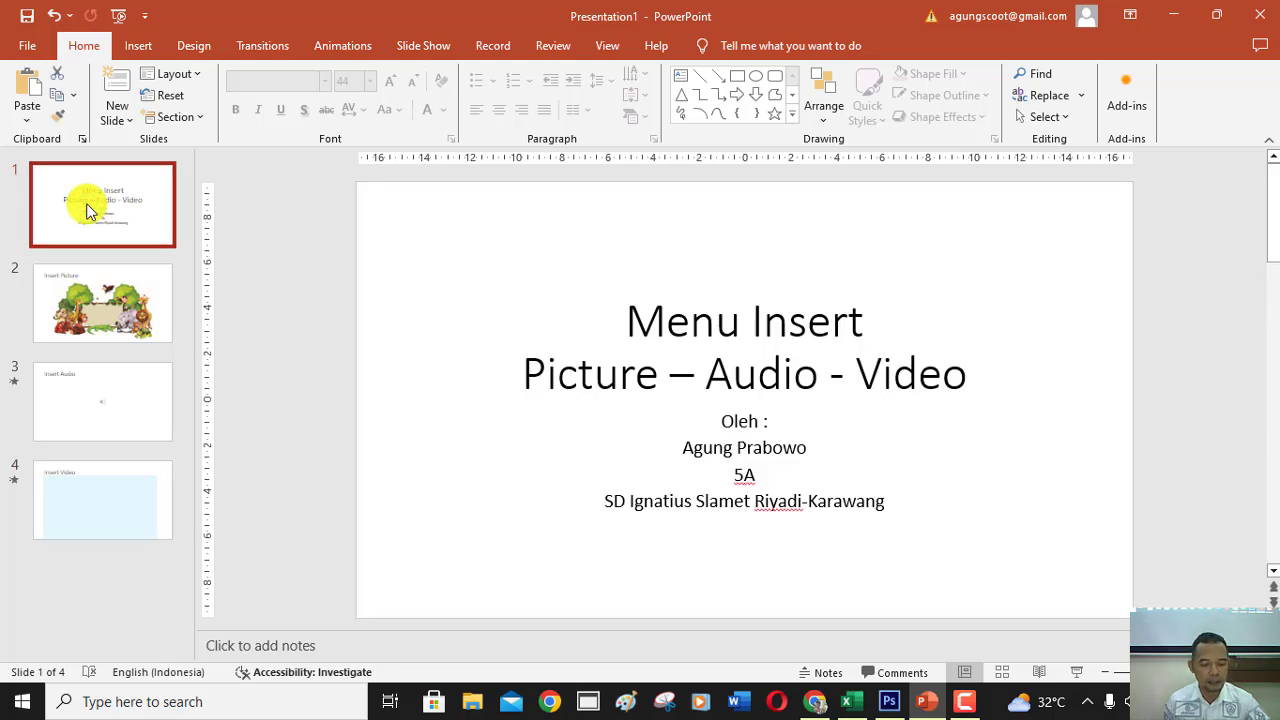
key(F5)
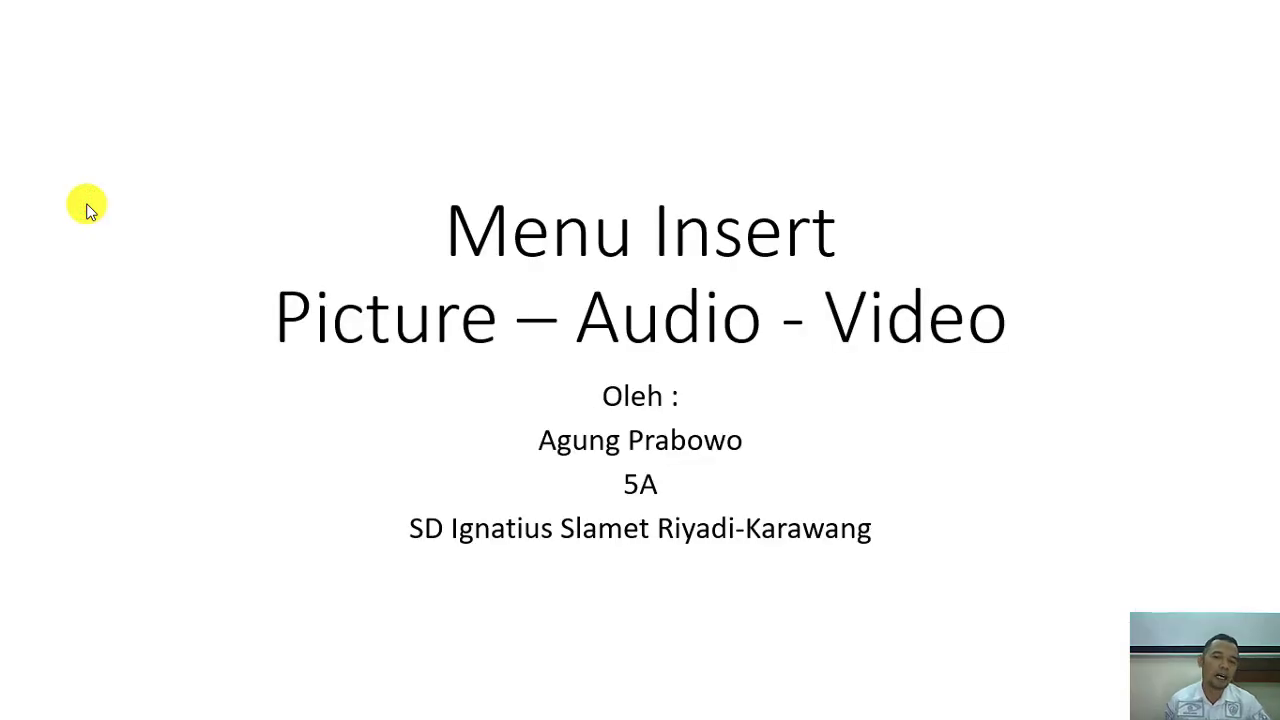
click(967, 45)
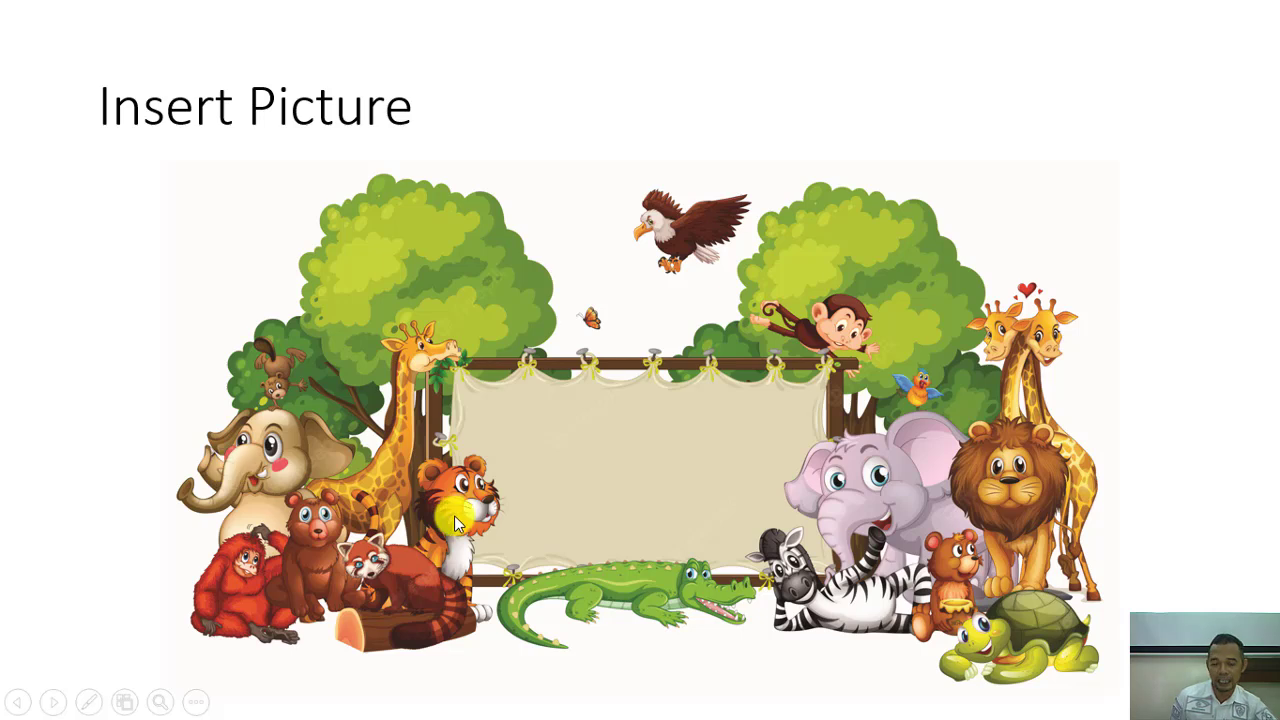
click(958, 263)
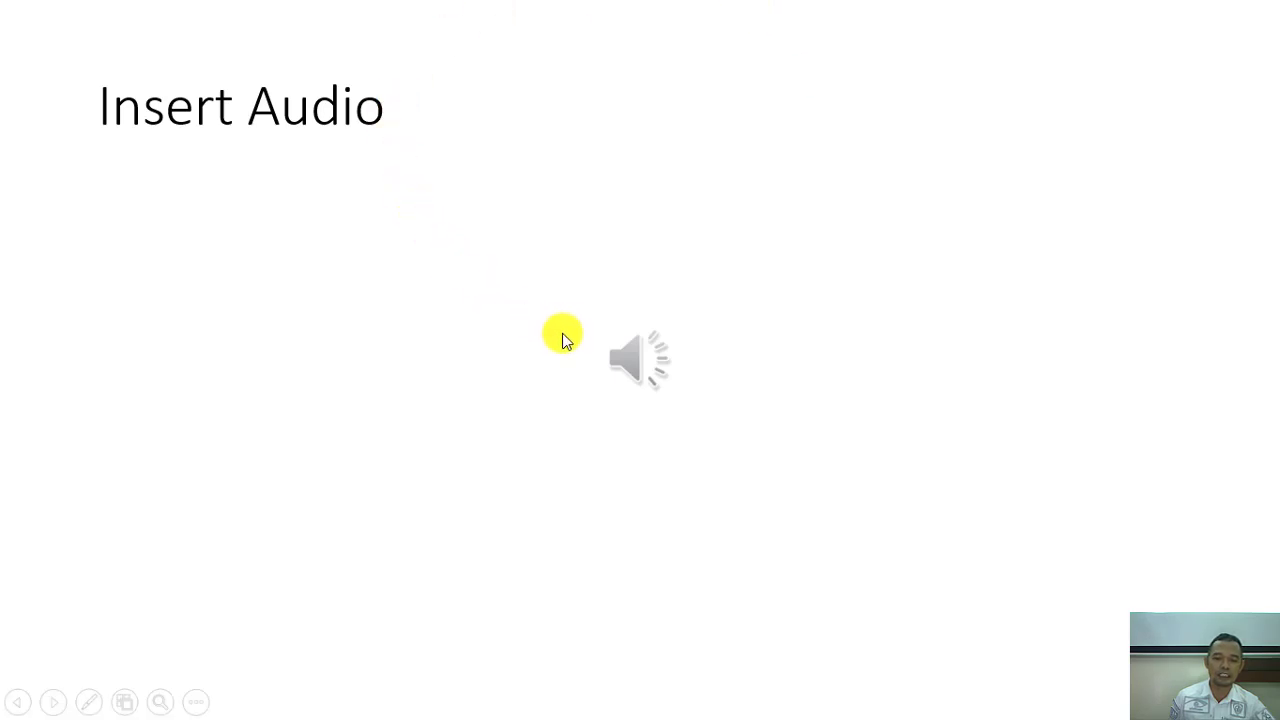
mouse_move(645, 357)
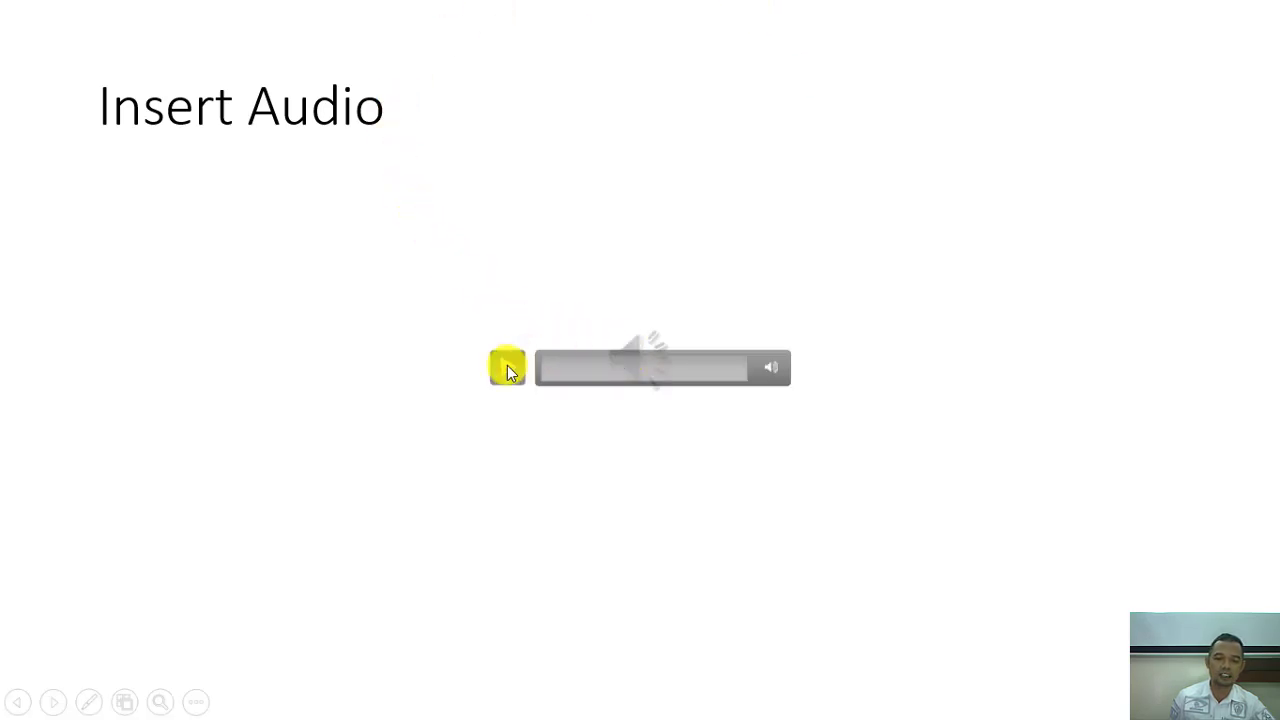
Play and pause the audio clip, then advance to the Insert Video slide.
click(507, 370)
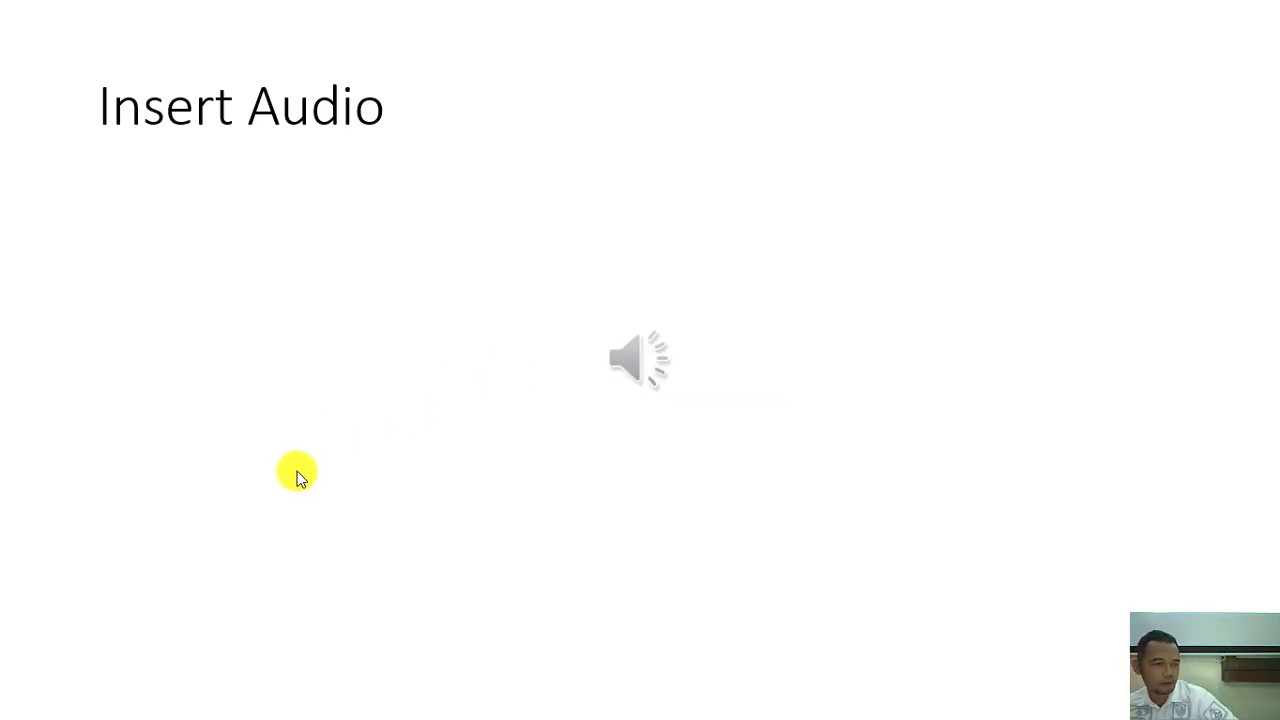
click(618, 370)
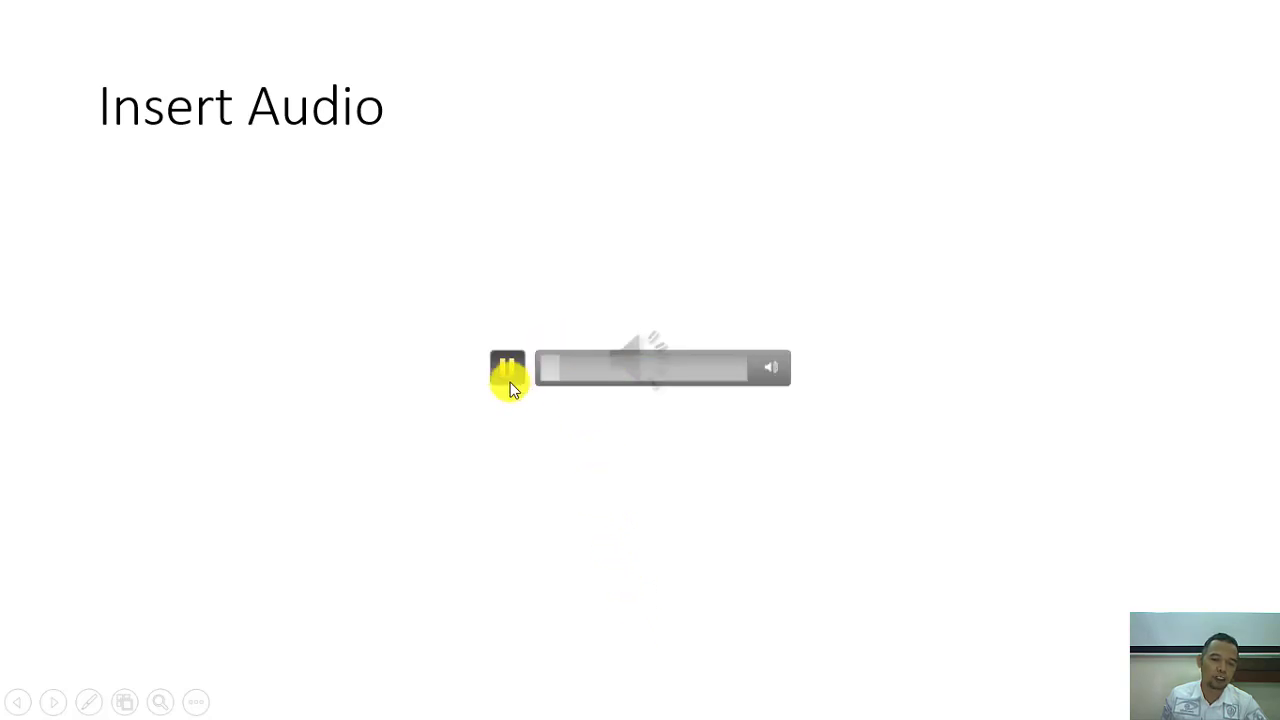
click(506, 372)
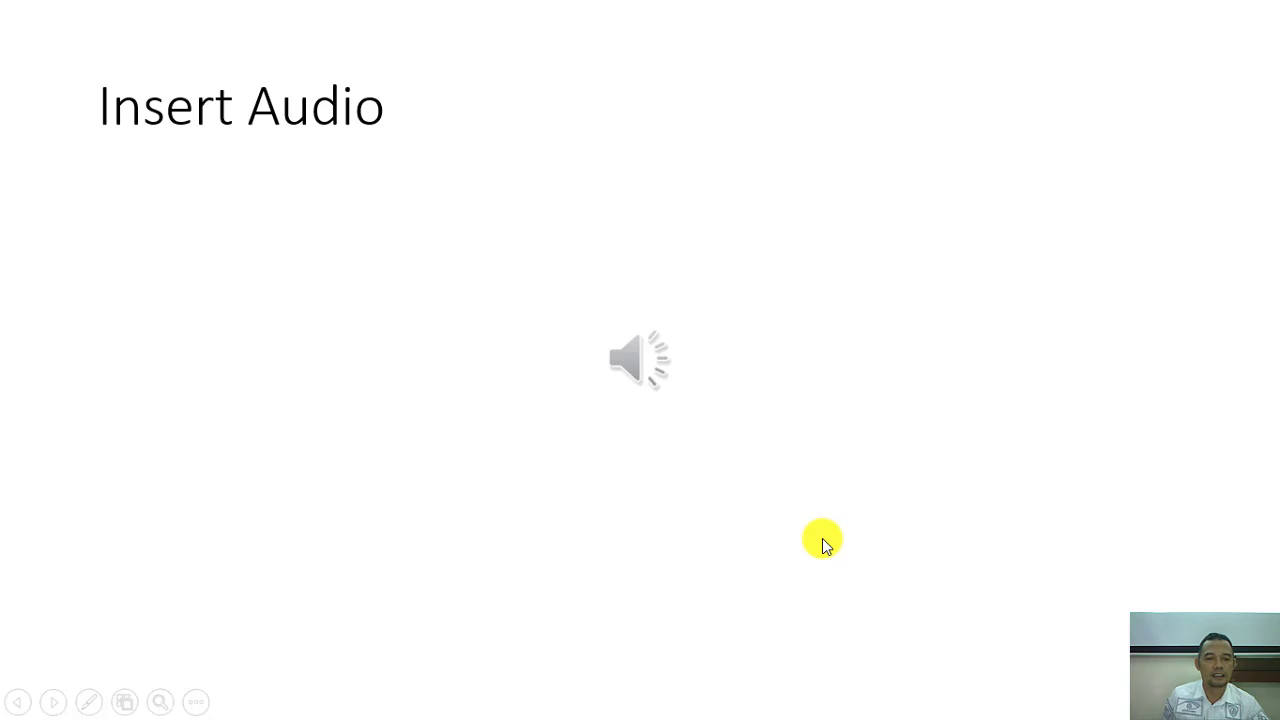
key(Right)
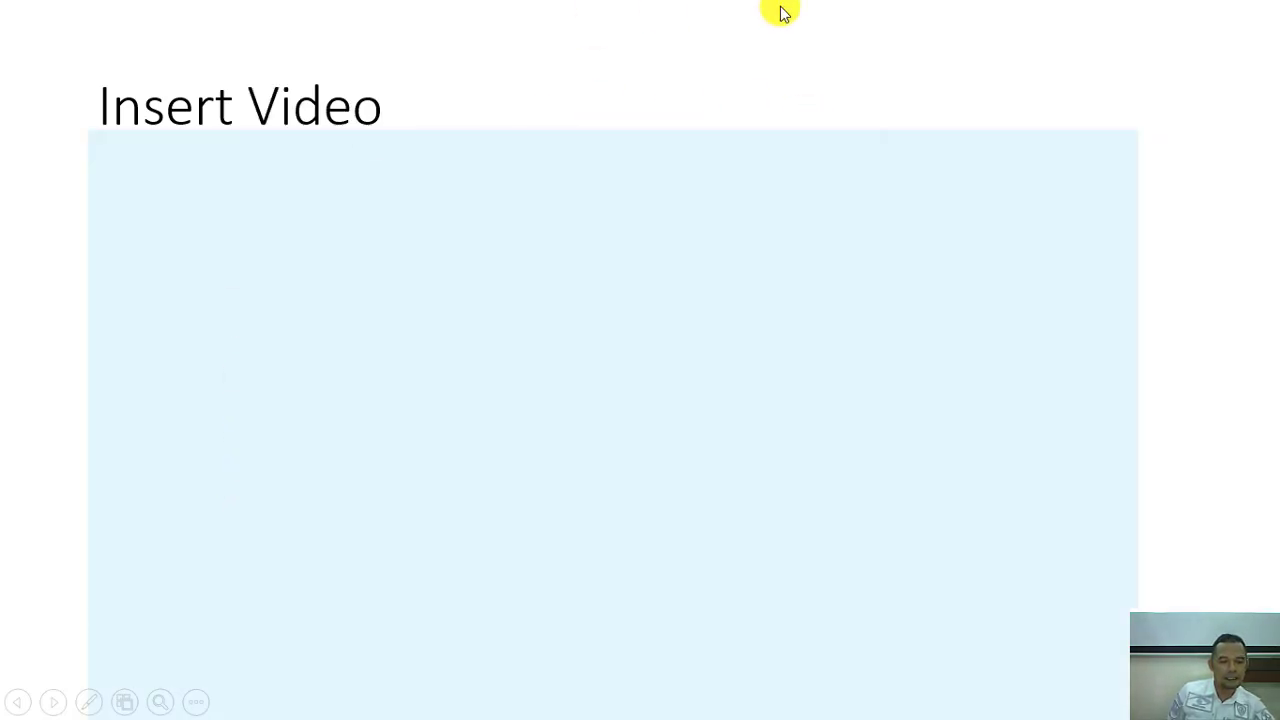
mouse_move(660, 530)
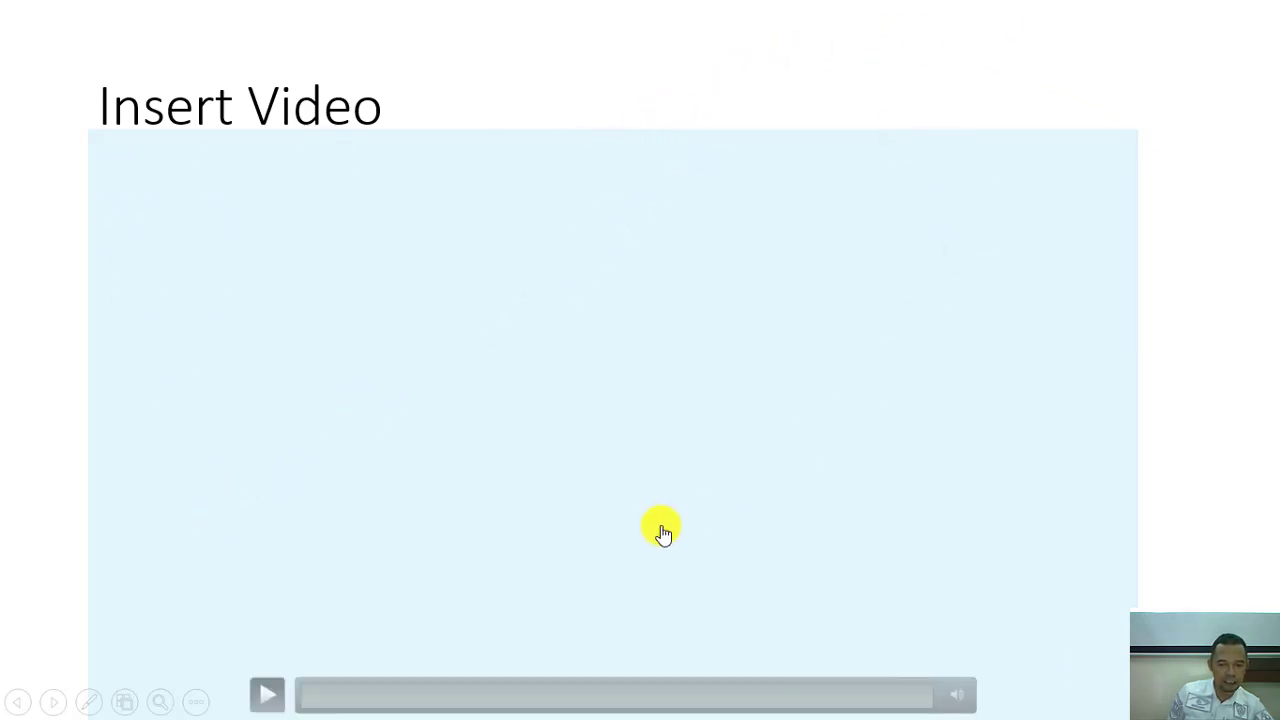
Play and pause the embedded video, then exit the slide show with Esc.
click(268, 700)
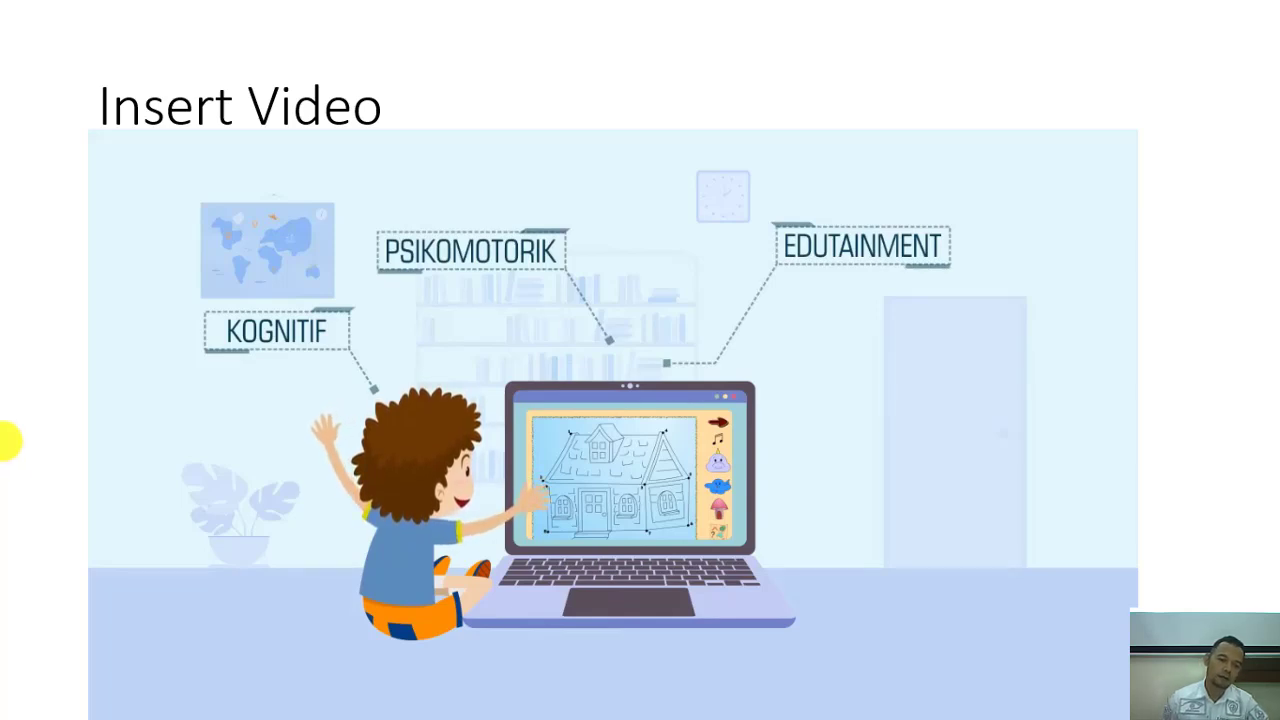
click(267, 700)
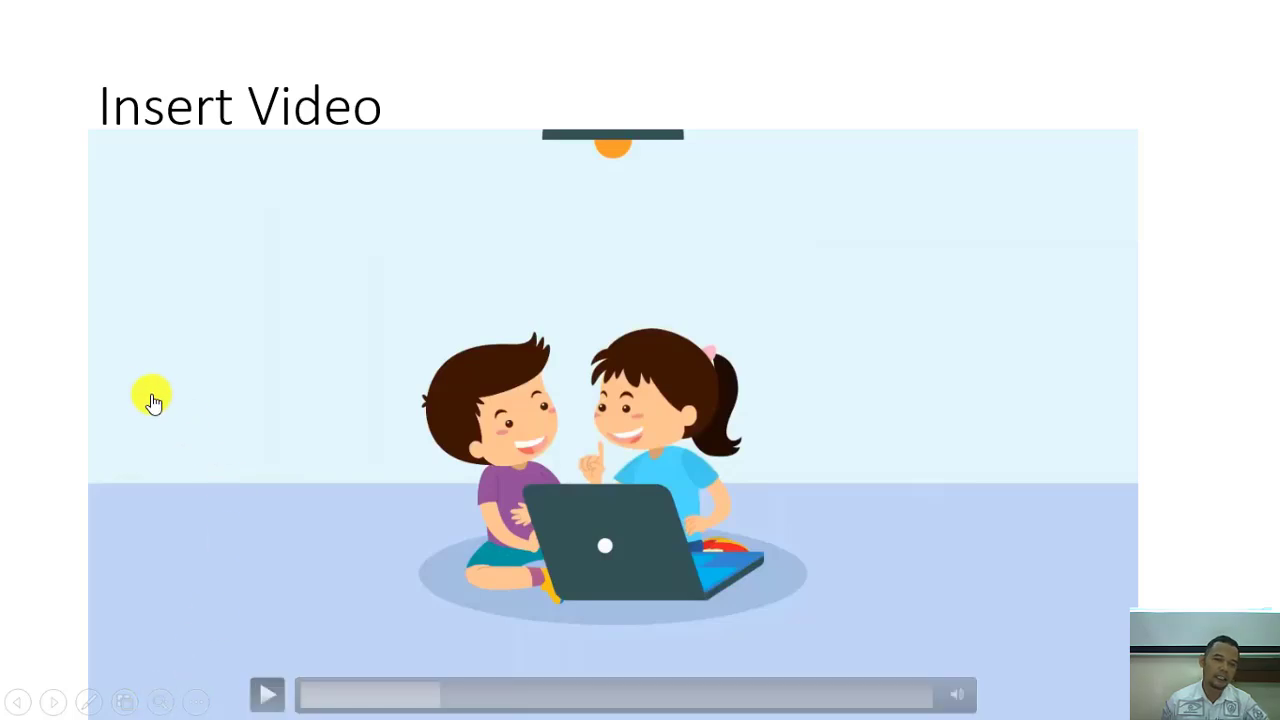
key(Escape)
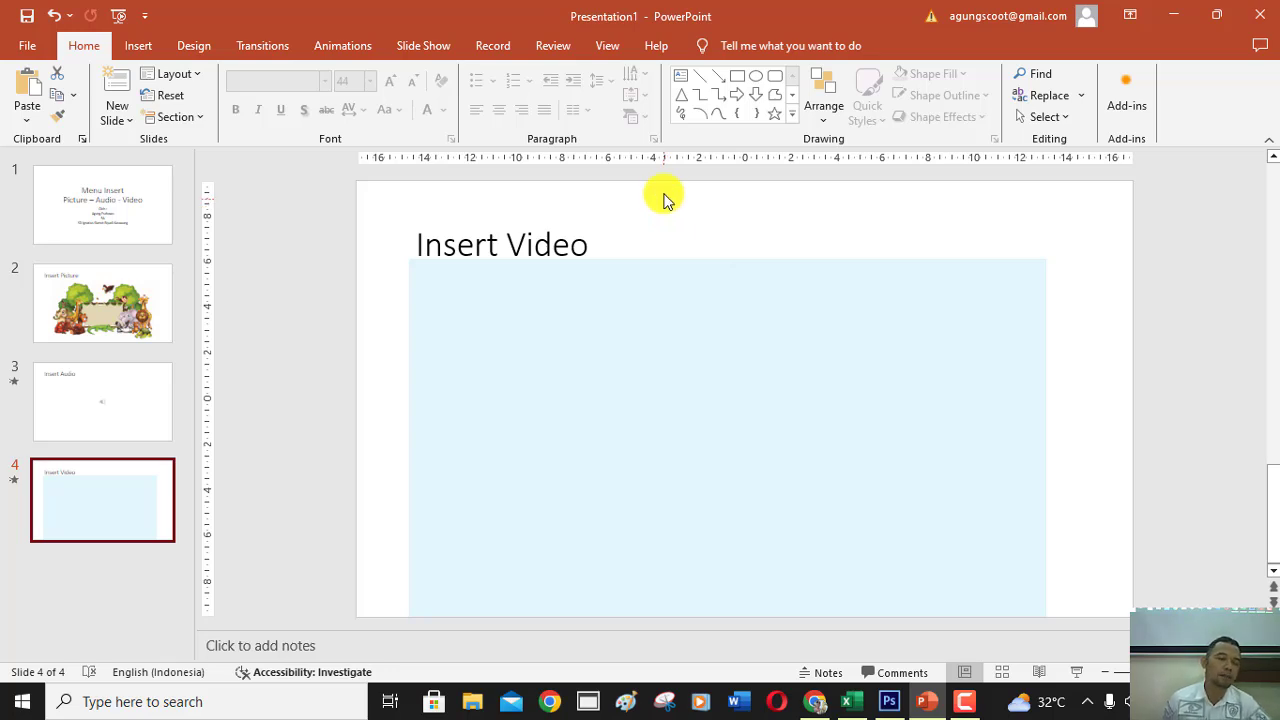
Start Save As with the folder browser and go to the Documents folder.
click(30, 46)
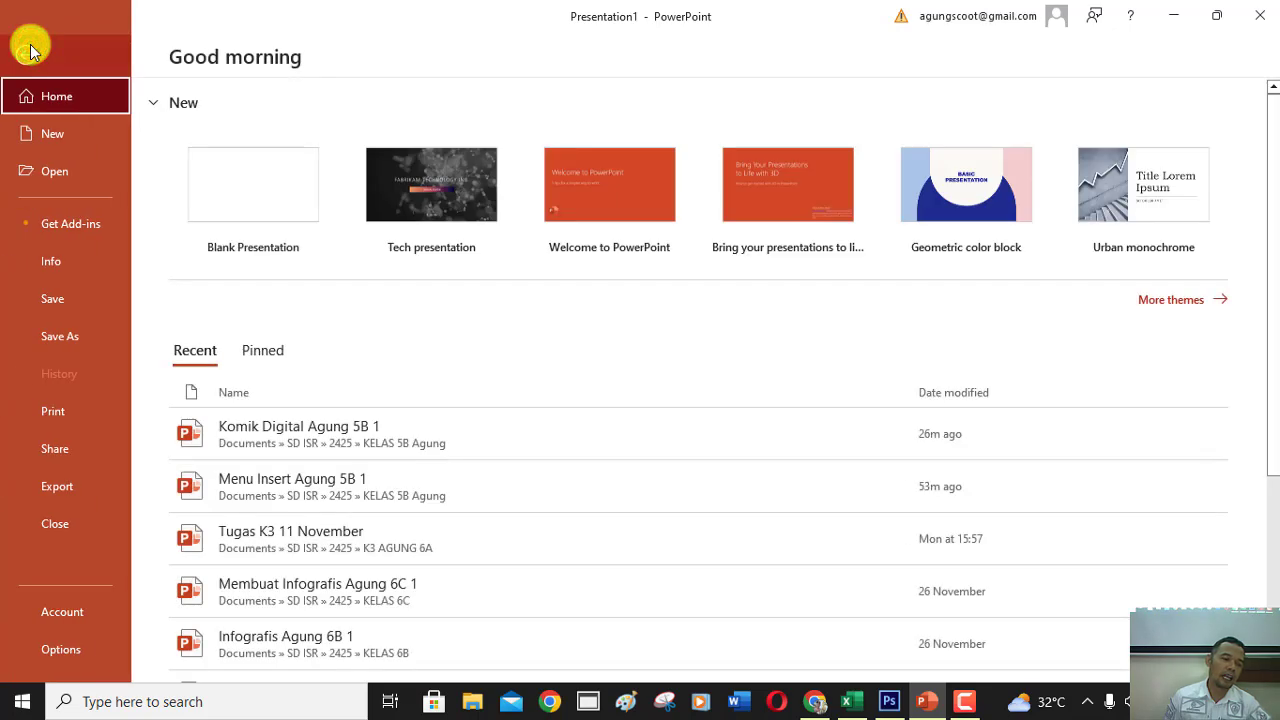
click(52, 303)
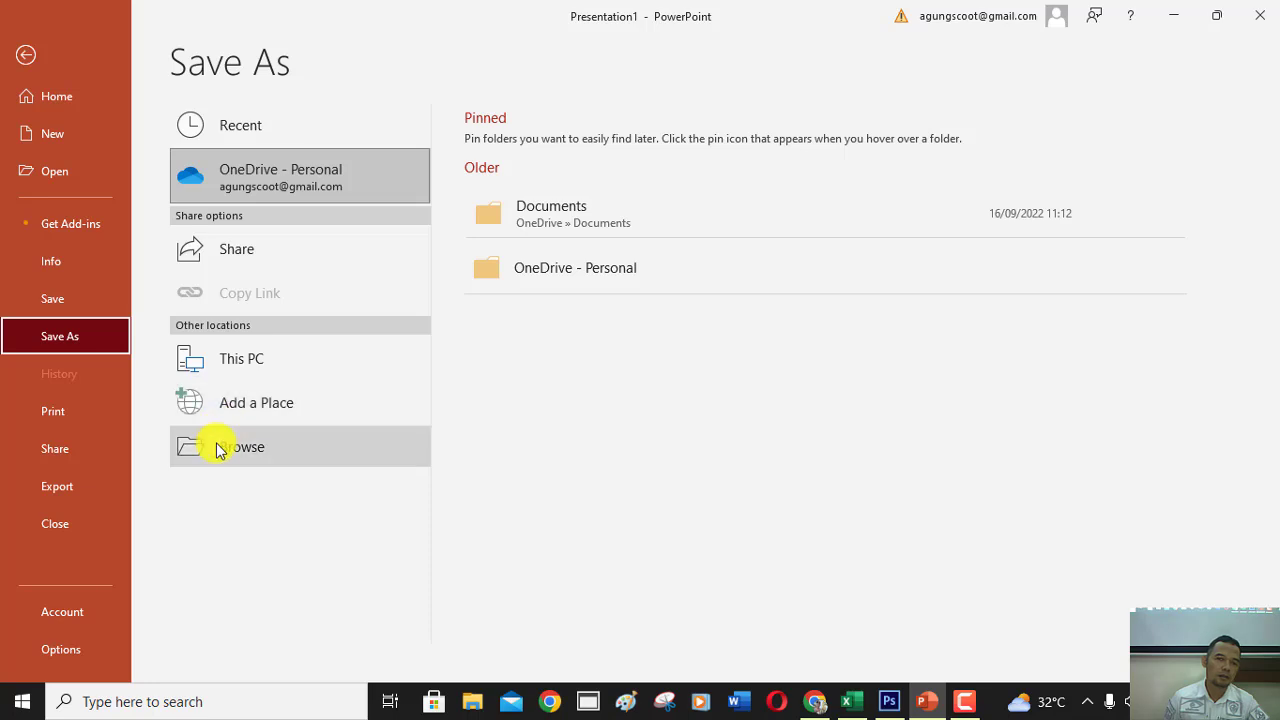
click(214, 446)
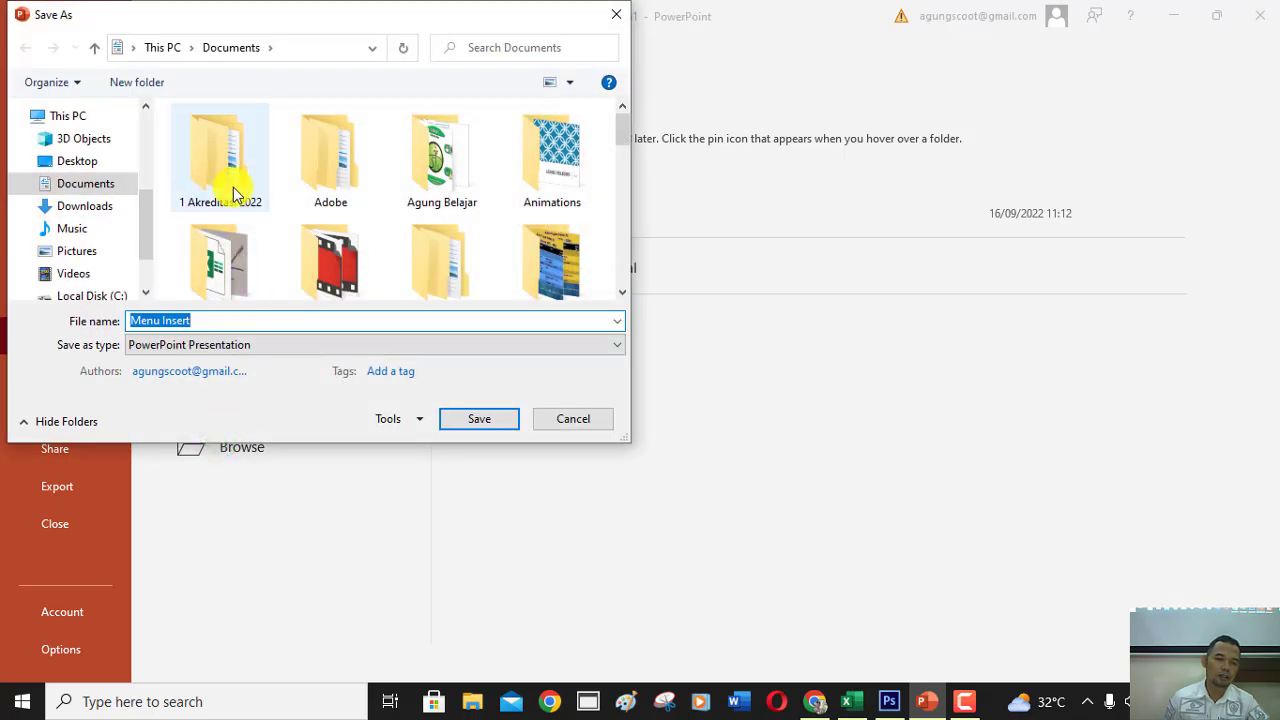
scroll(229, 186, down, 1)
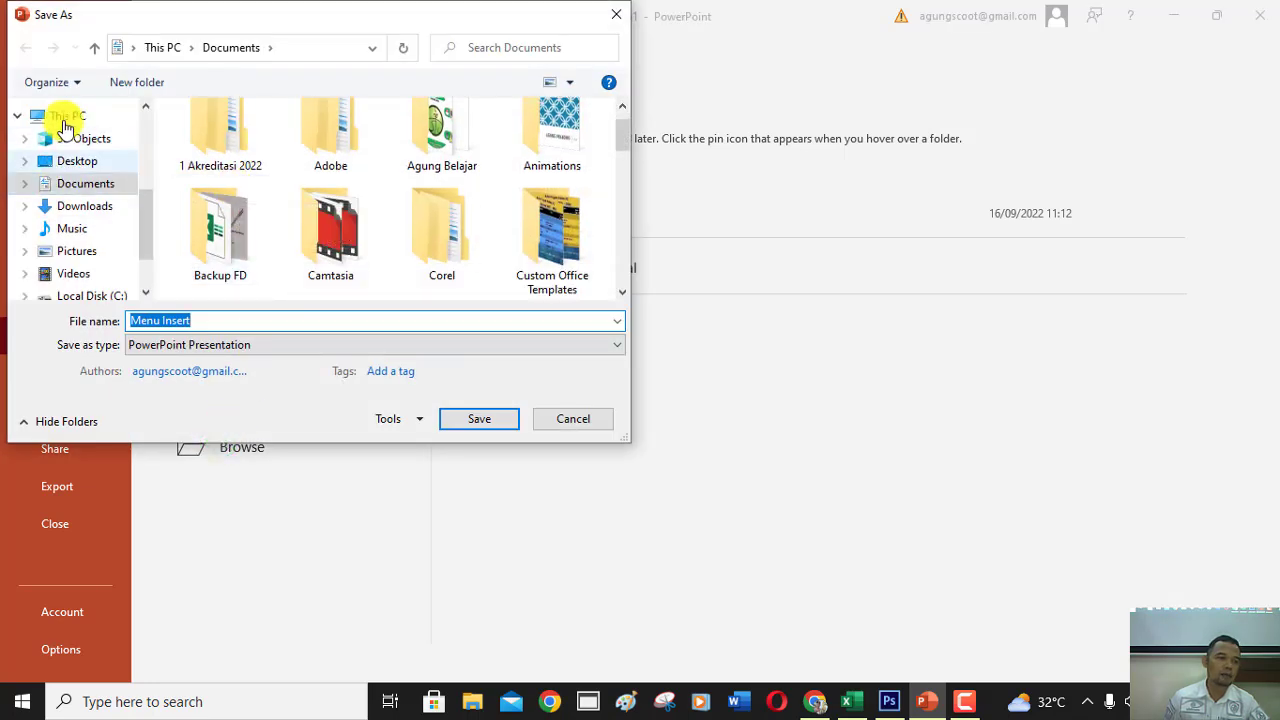
click(69, 185)
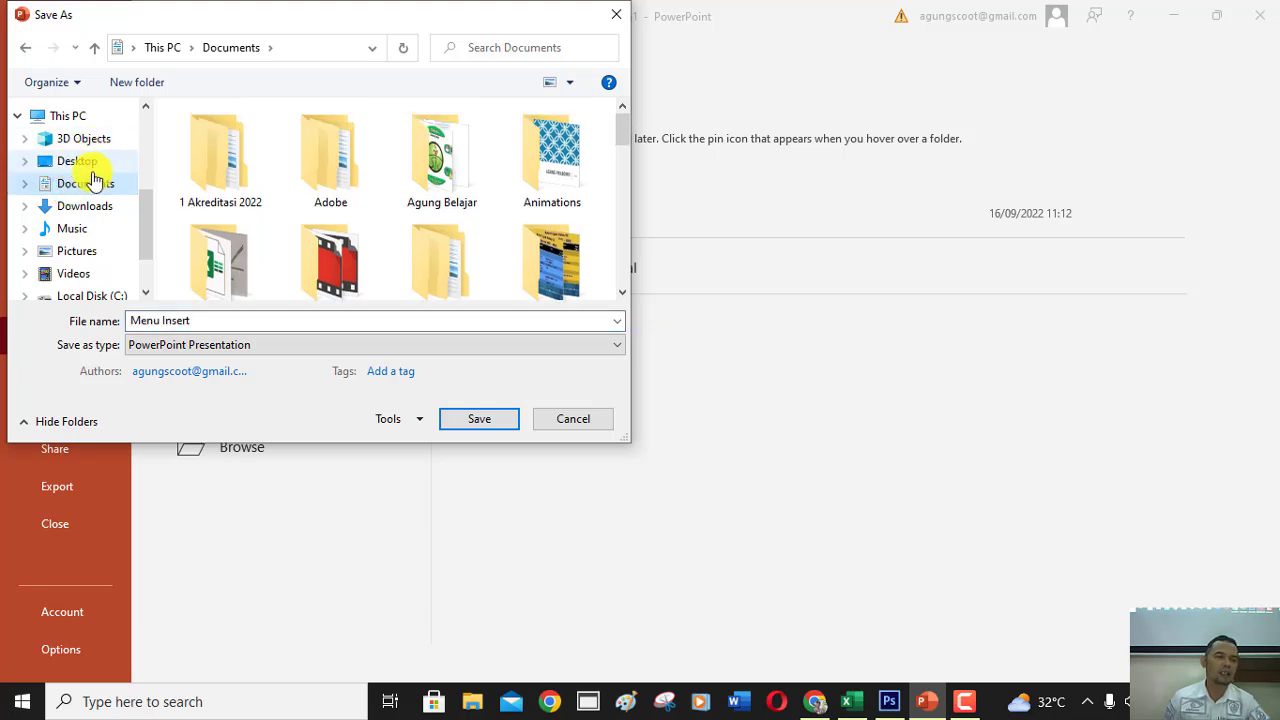
click(95, 188)
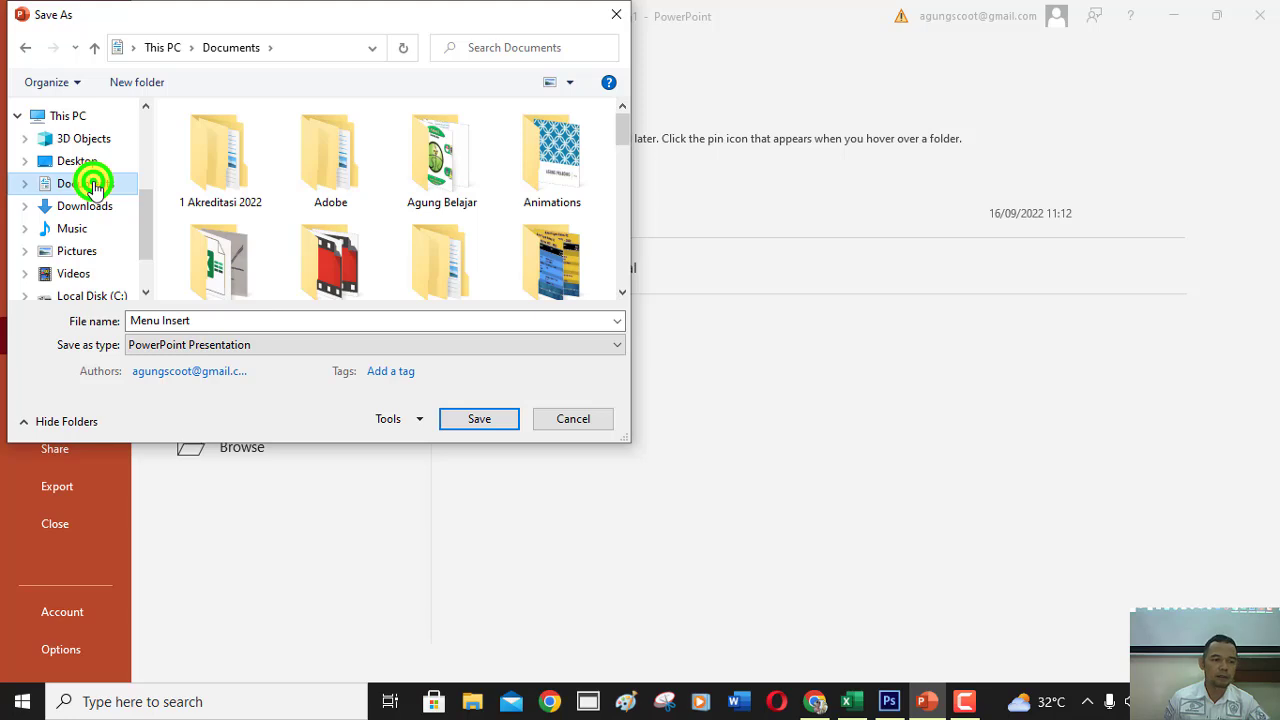
scroll(340, 205, down, 2)
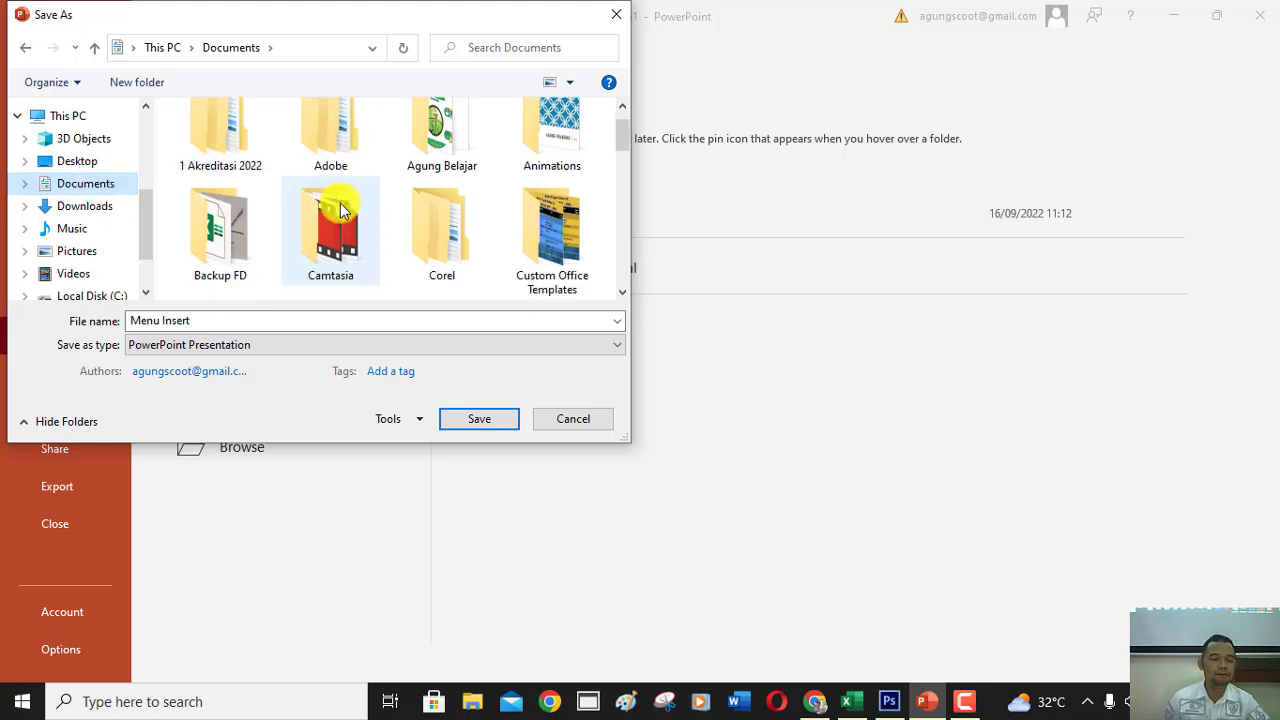
scroll(340, 205, down, 3)
scroll(340, 205, down, 5)
scroll(340, 210, down, 2)
Navigate into SD ISR > 2425 > KELAS 5A.
click(215, 120)
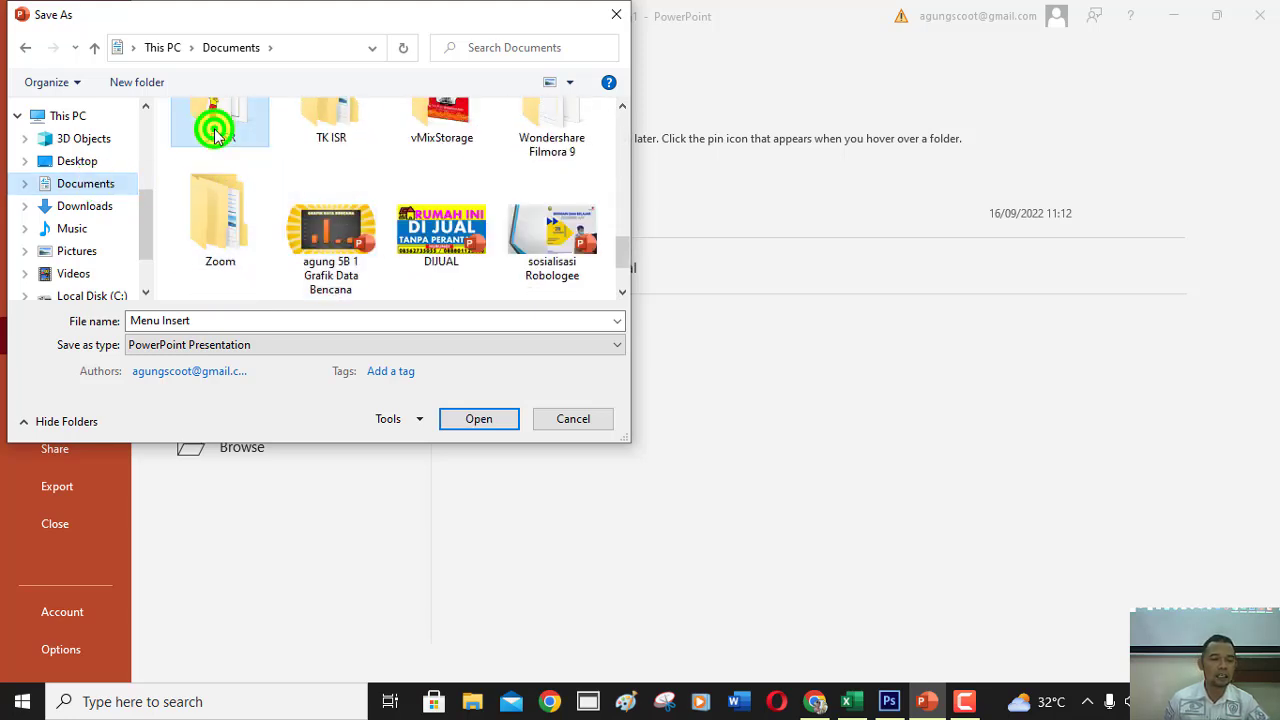
click(480, 420)
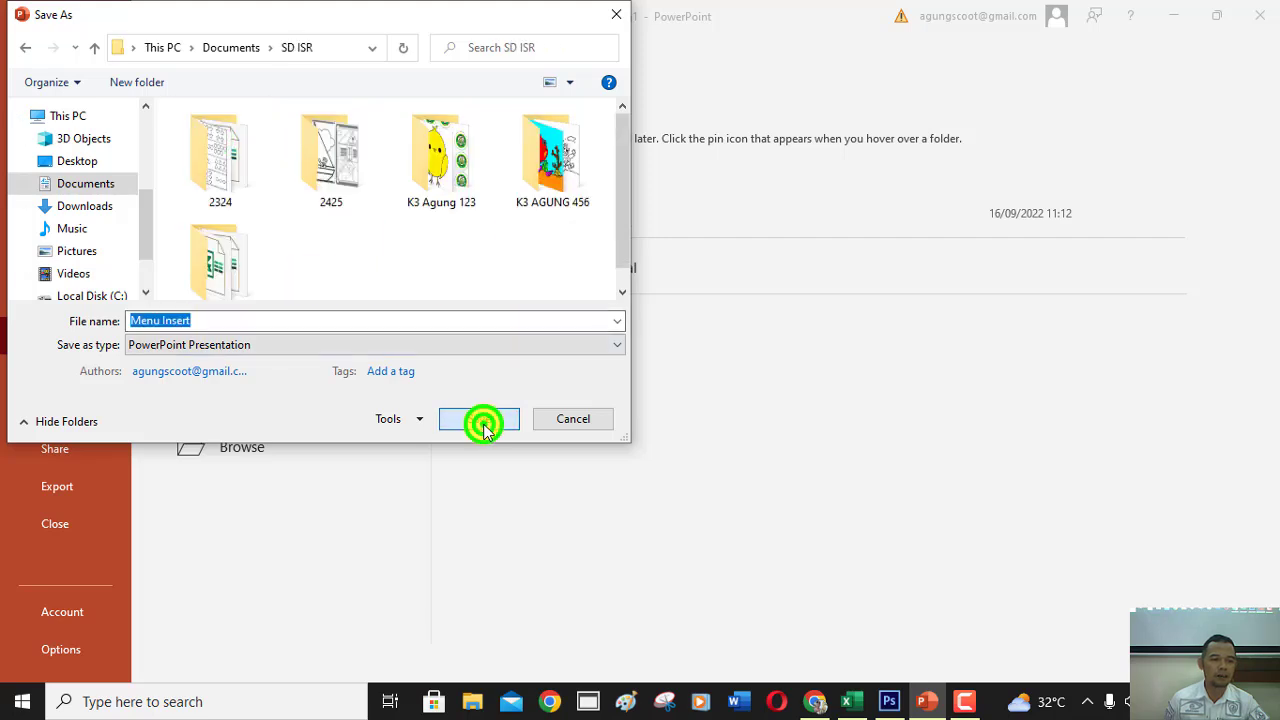
click(331, 178)
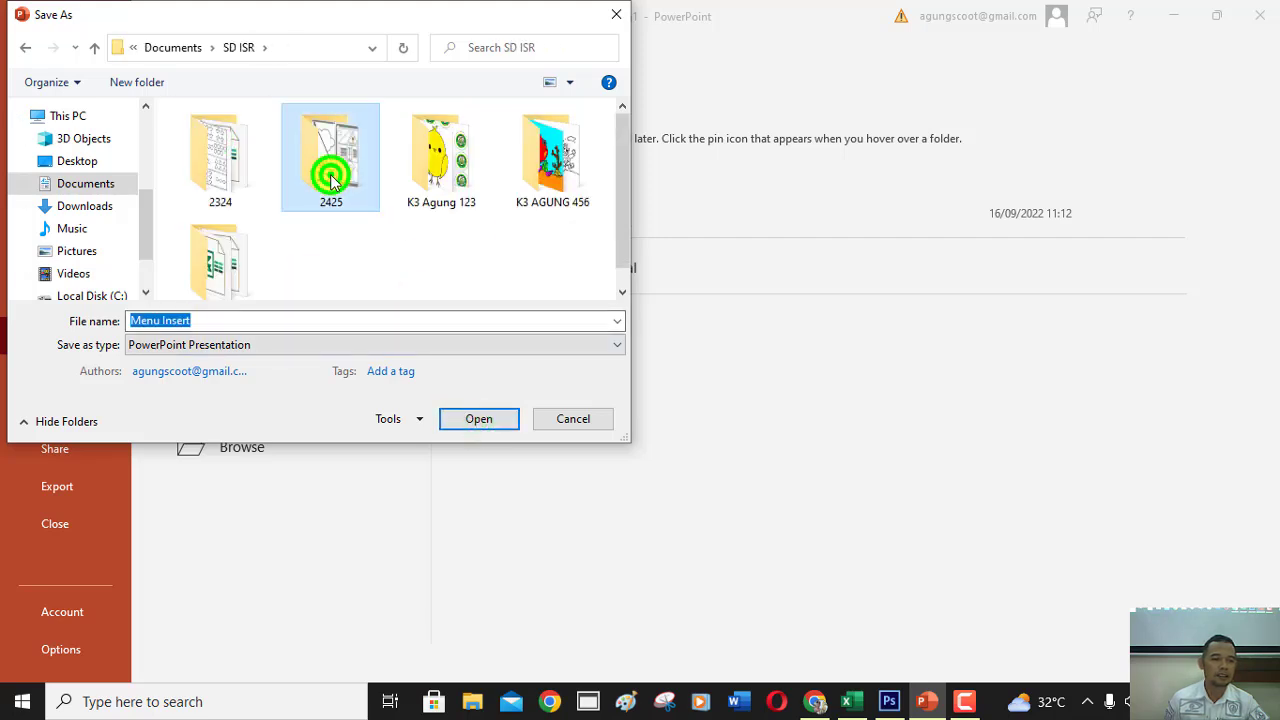
click(486, 420)
scroll(304, 240, down, 1)
scroll(304, 240, down, 2)
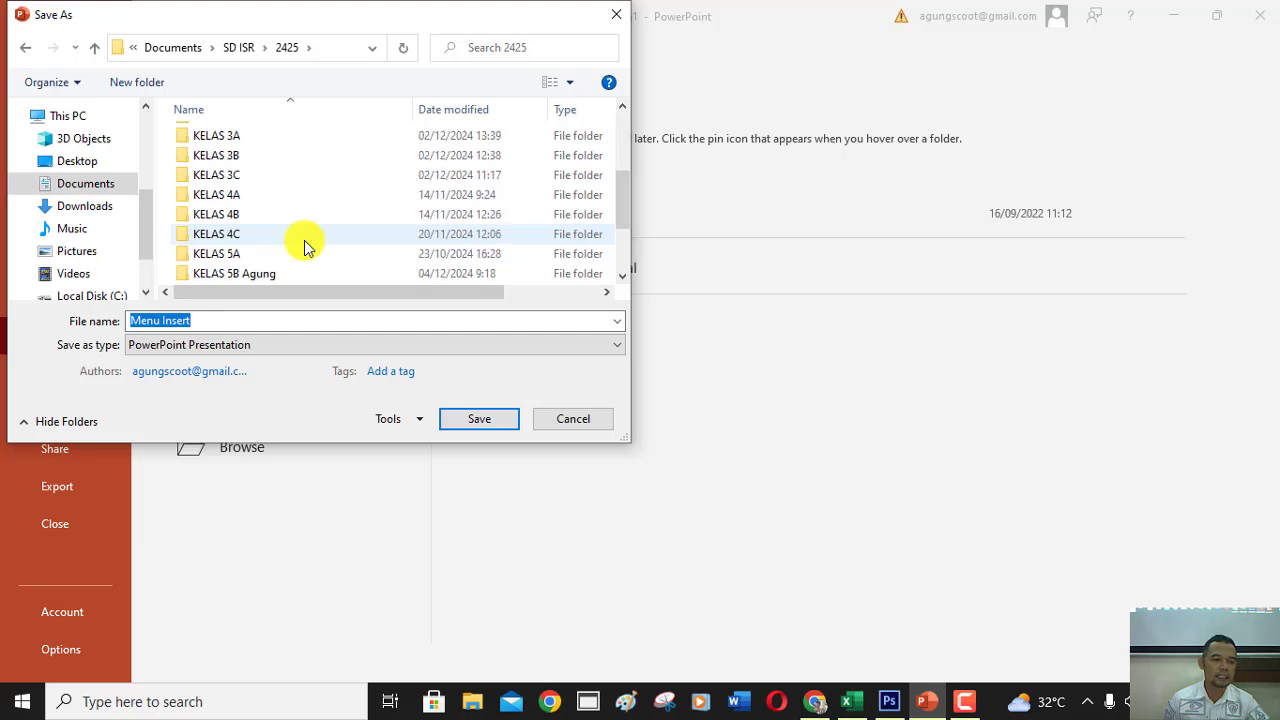
scroll(304, 240, down, 1)
click(302, 198)
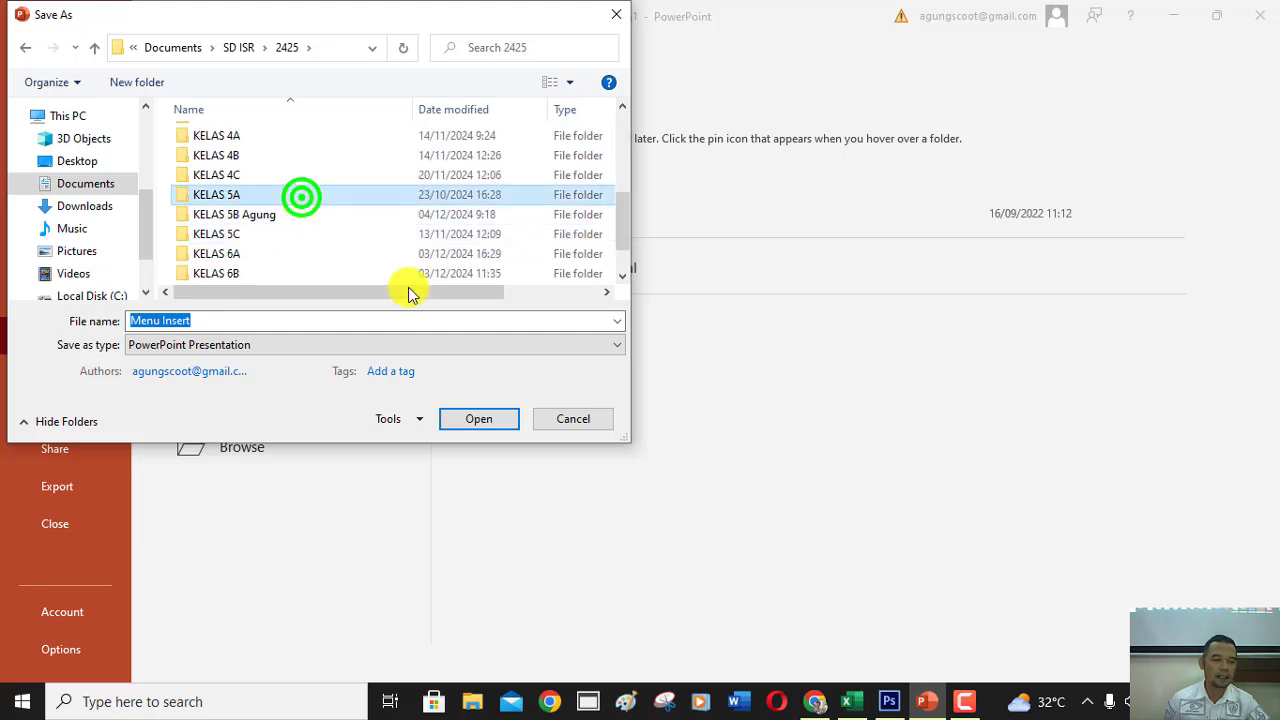
click(464, 421)
Append the author's name and class 5A 1 to the file name and save.
click(227, 315)
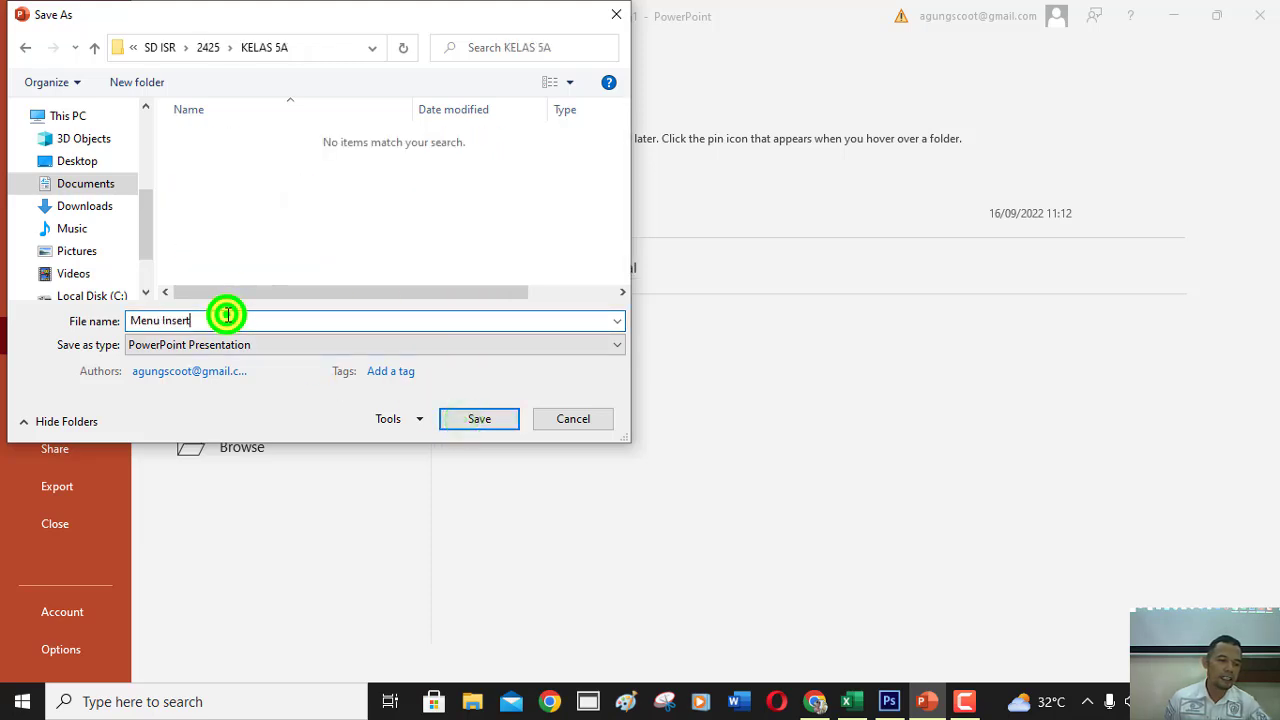
text( Ag)
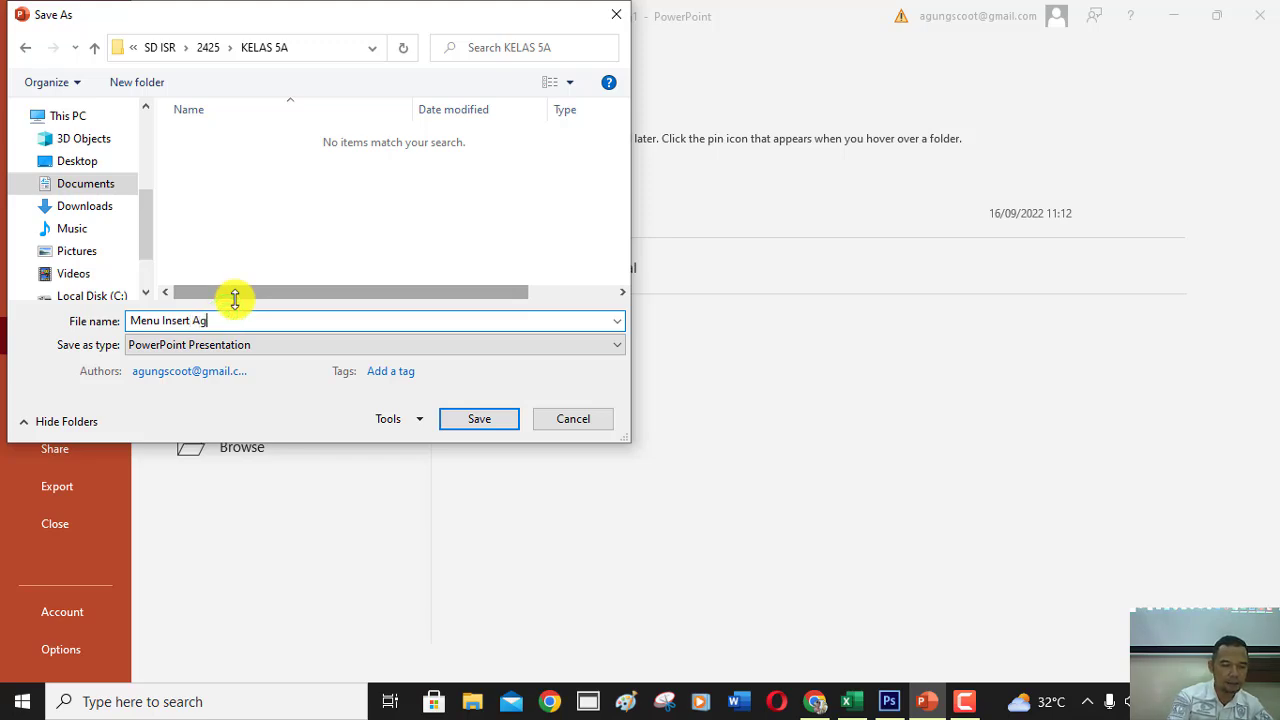
text(ung 5)
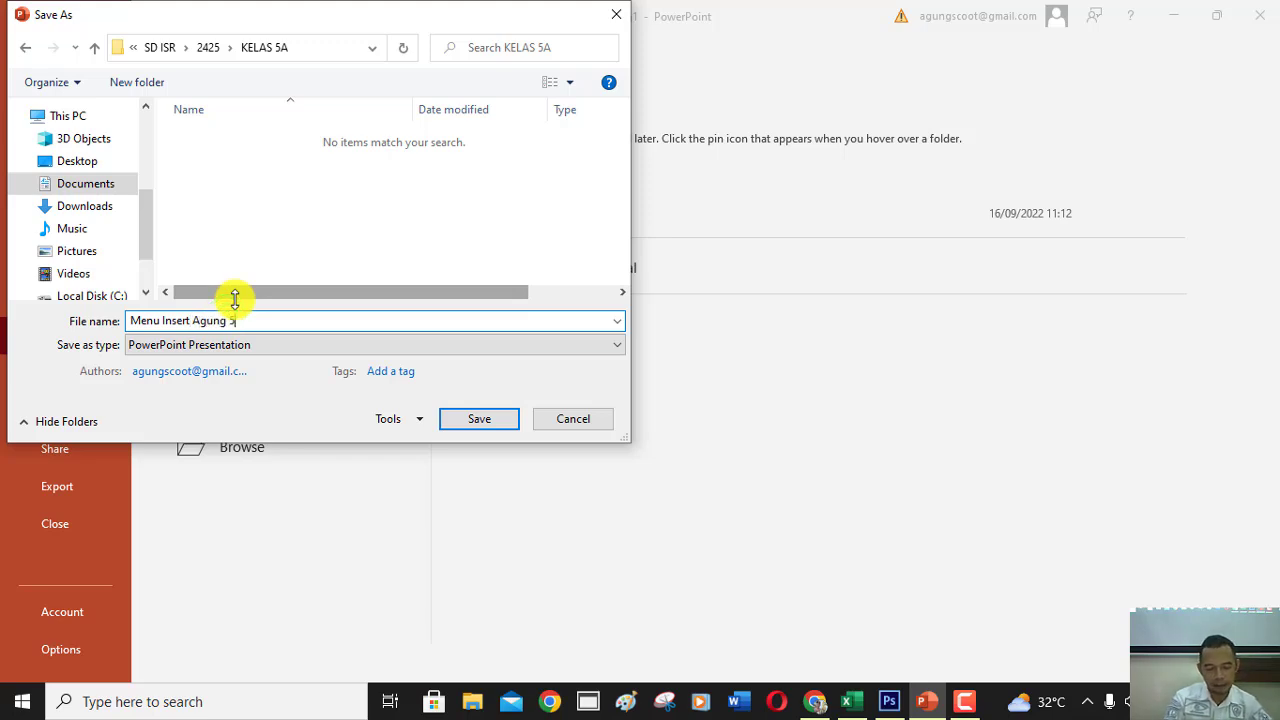
text(A 1)
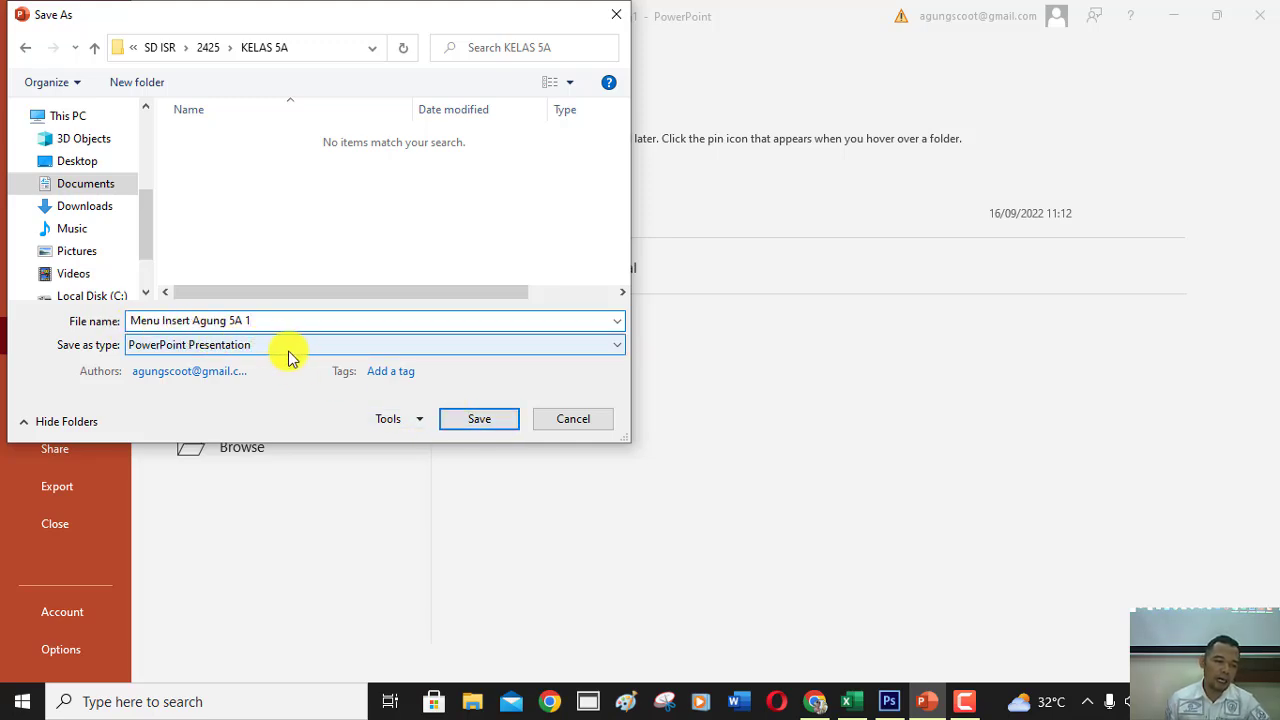
click(483, 421)
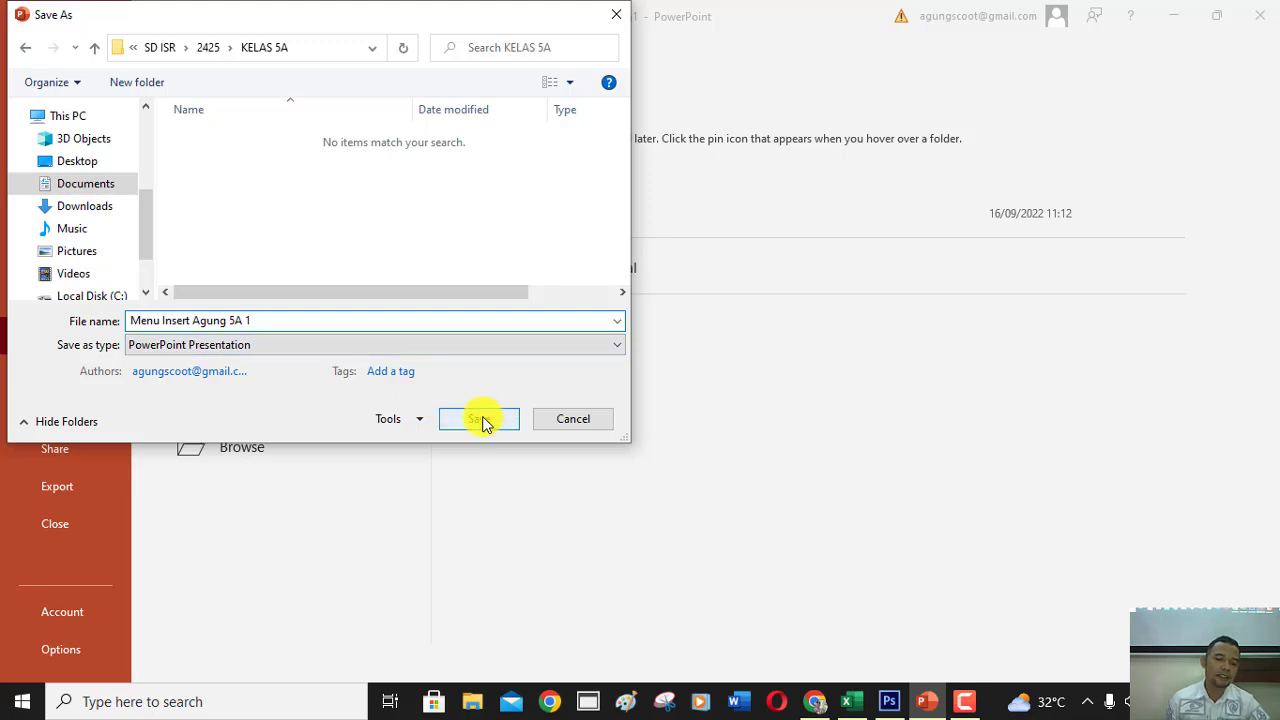
Confirm Save to finish storing the presentation in KELAS 5A.
click(483, 421)
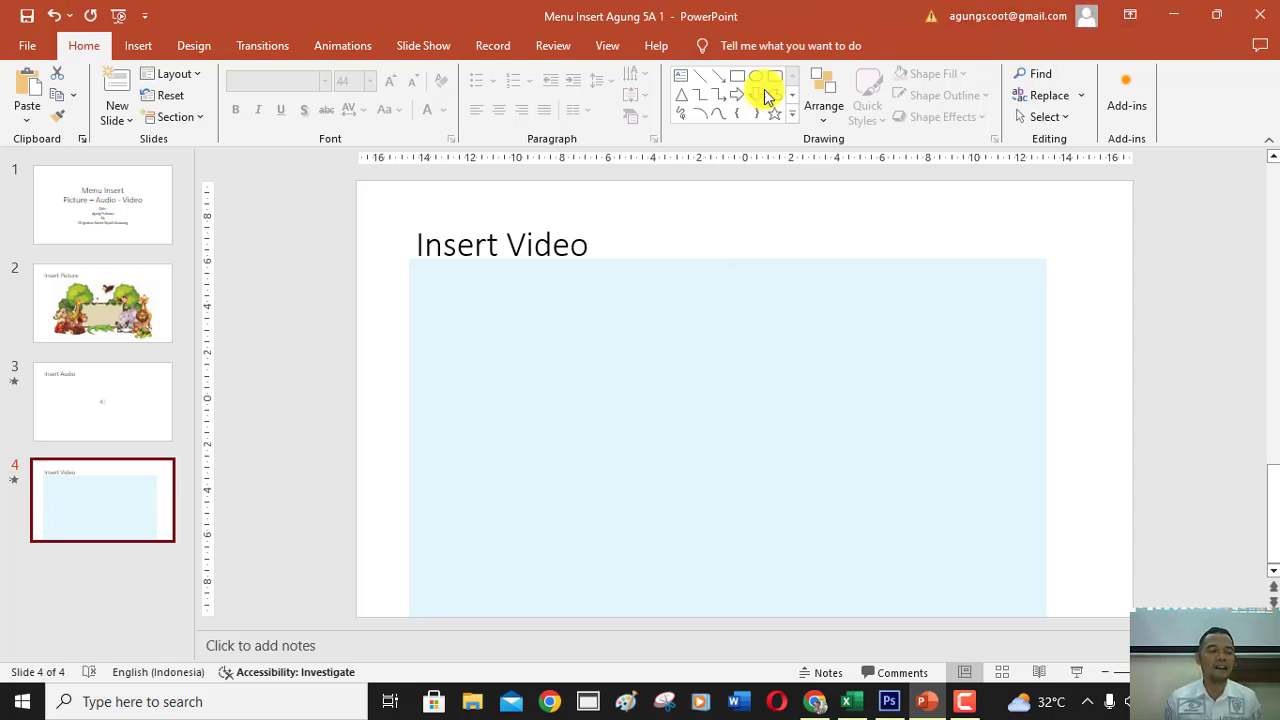
Create a new Blank Presentation from File > New.
click(34, 49)
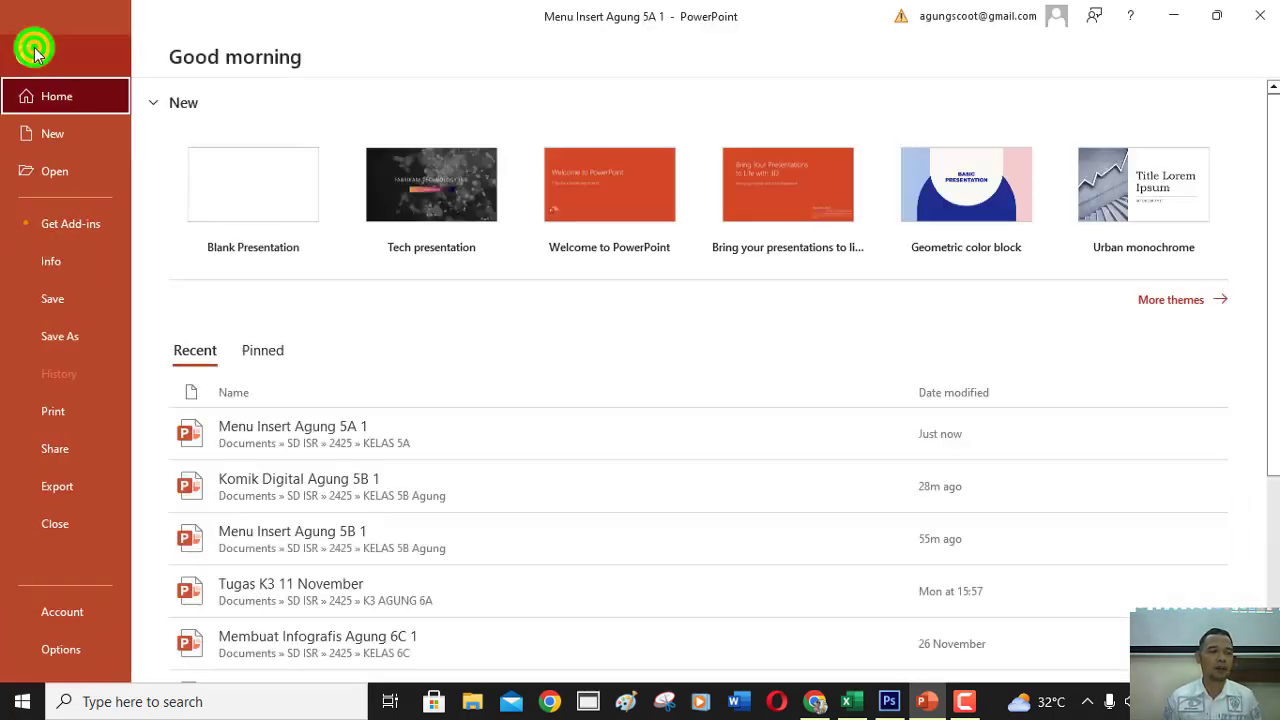
click(60, 136)
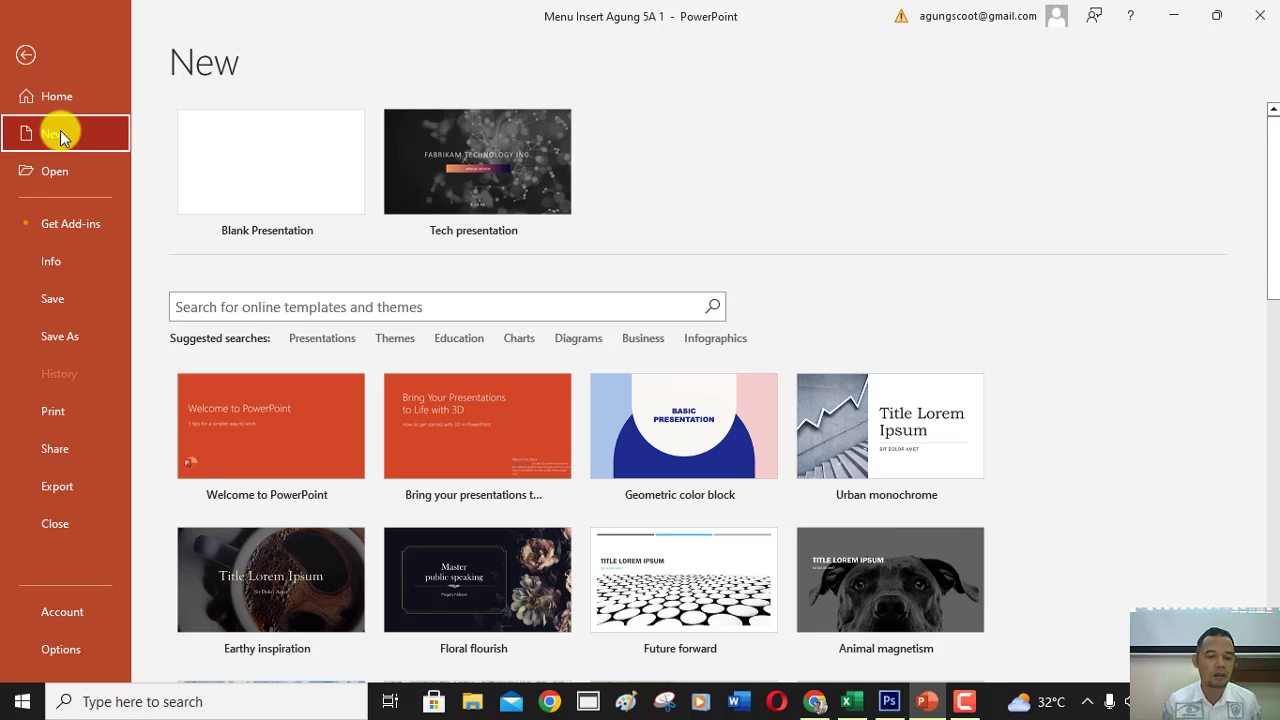
click(290, 183)
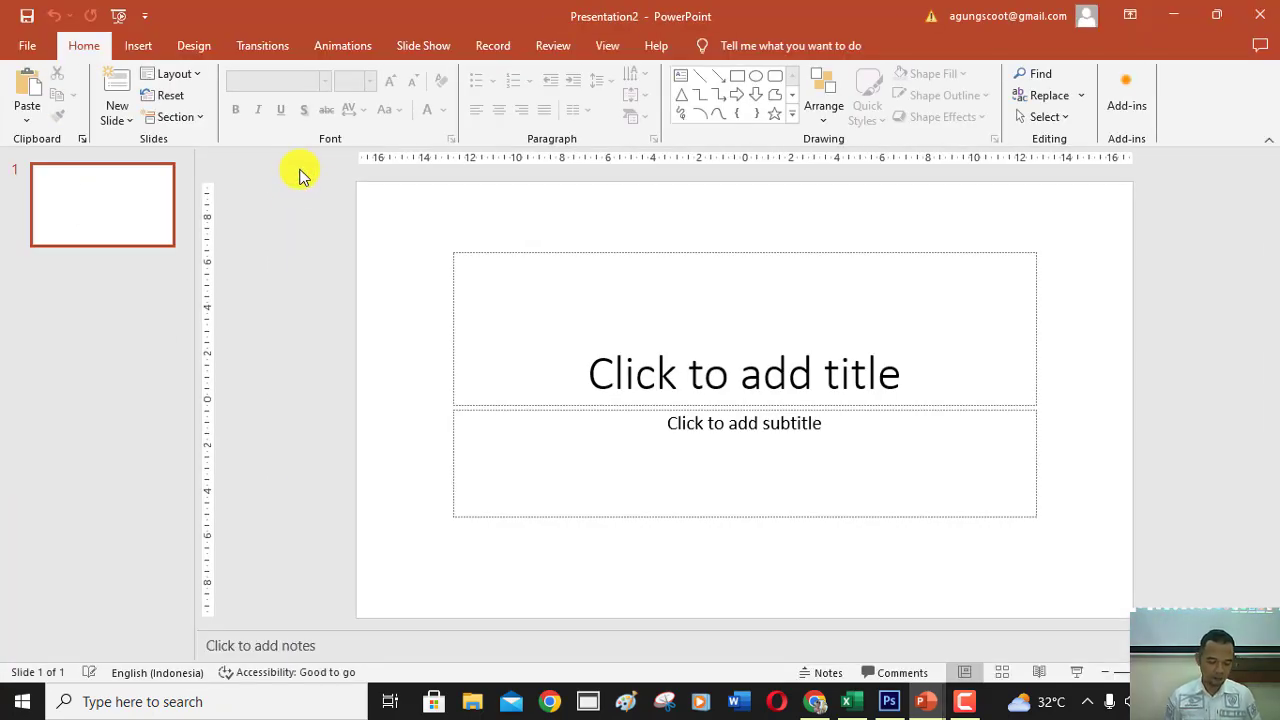
Title the slide 'Komik Digital' and start the subtitle with 'Oleh :' and the author's name.
click(802, 343)
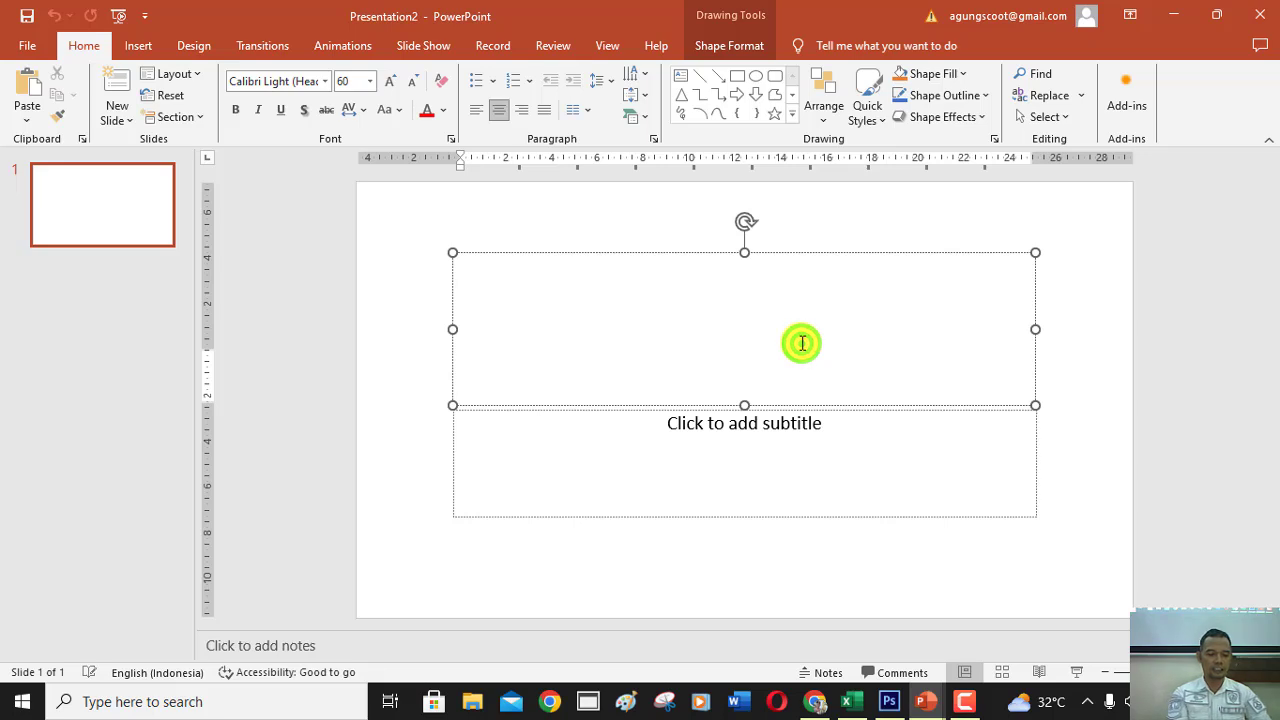
text(Kom)
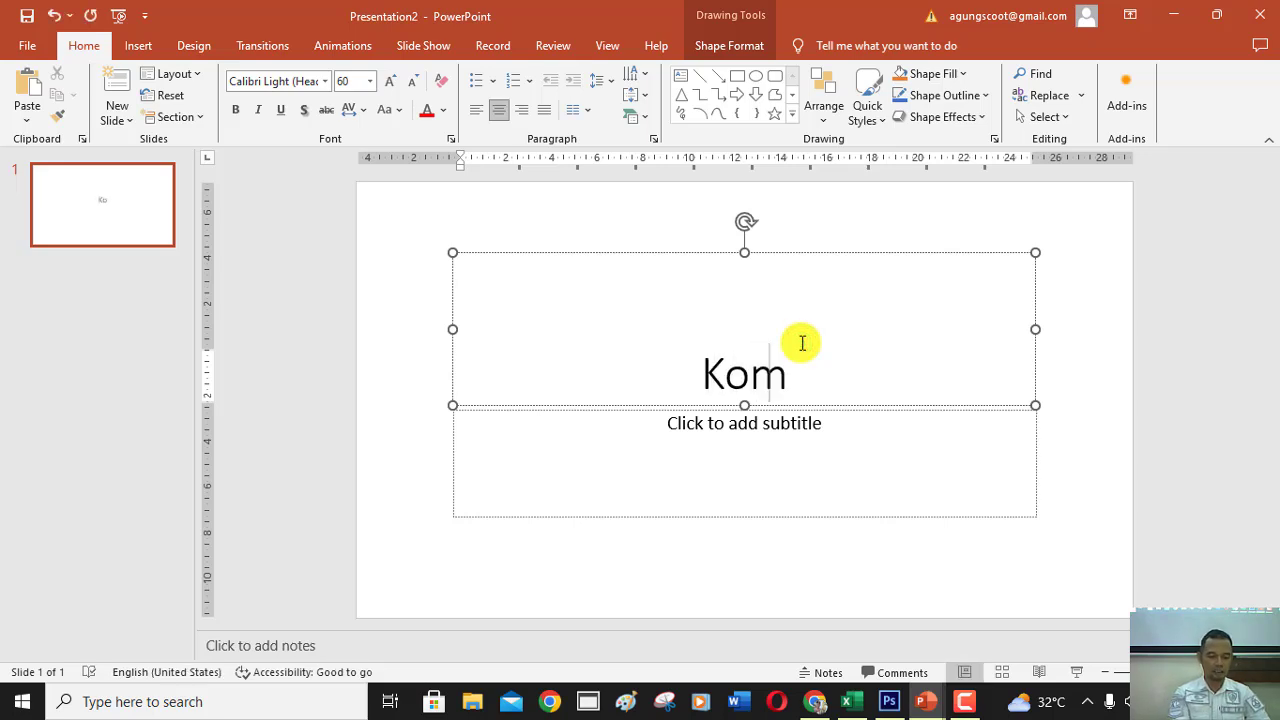
text(ik Dig)
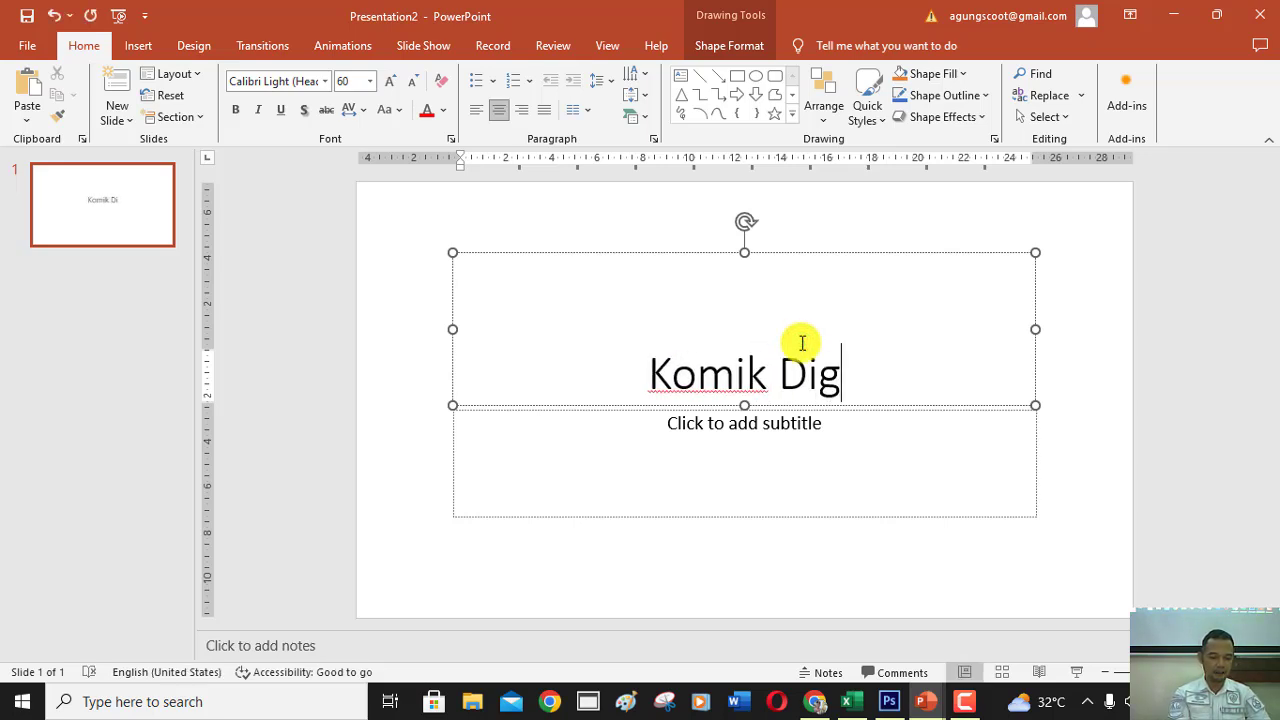
text(ital)
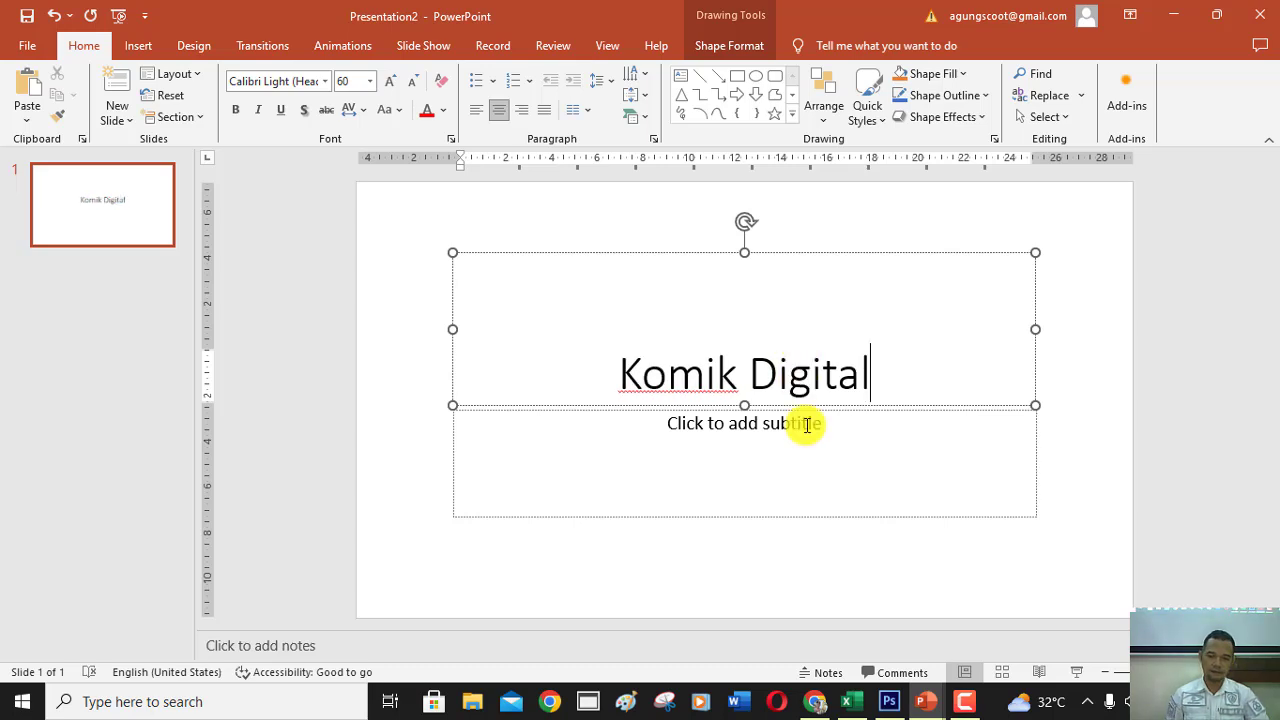
click(805, 424)
text(Oleh )
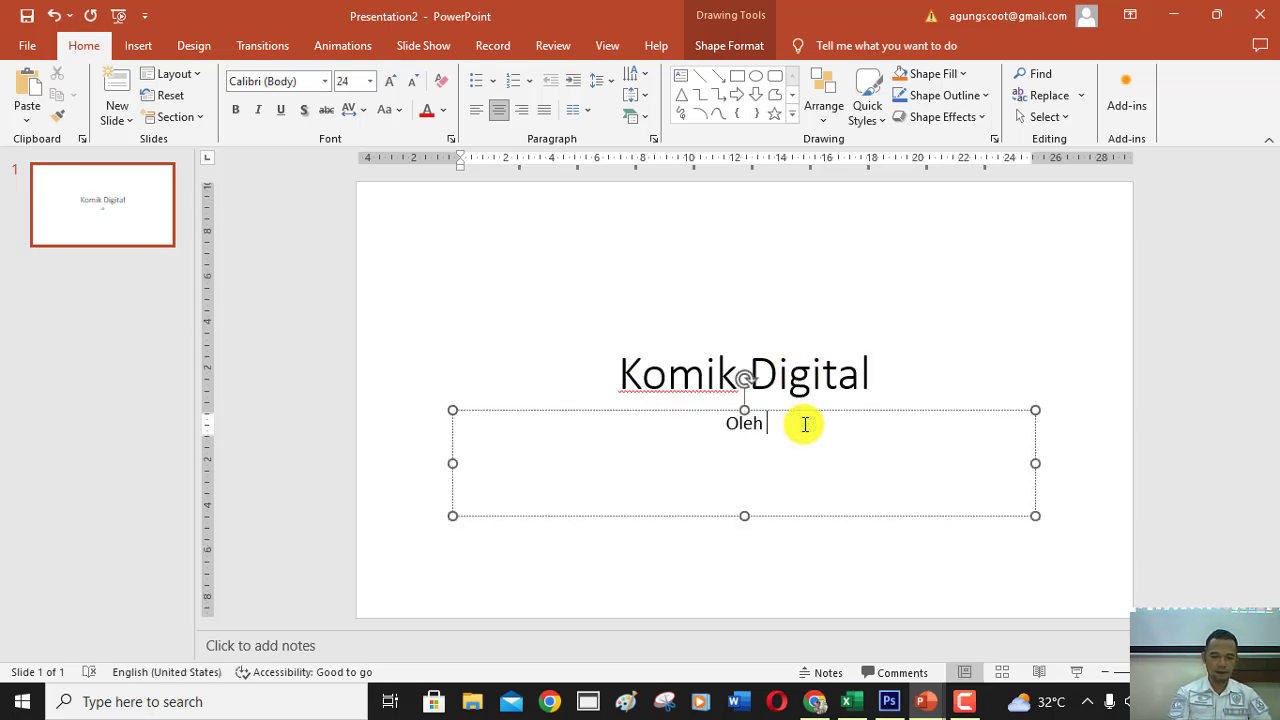
text(:)
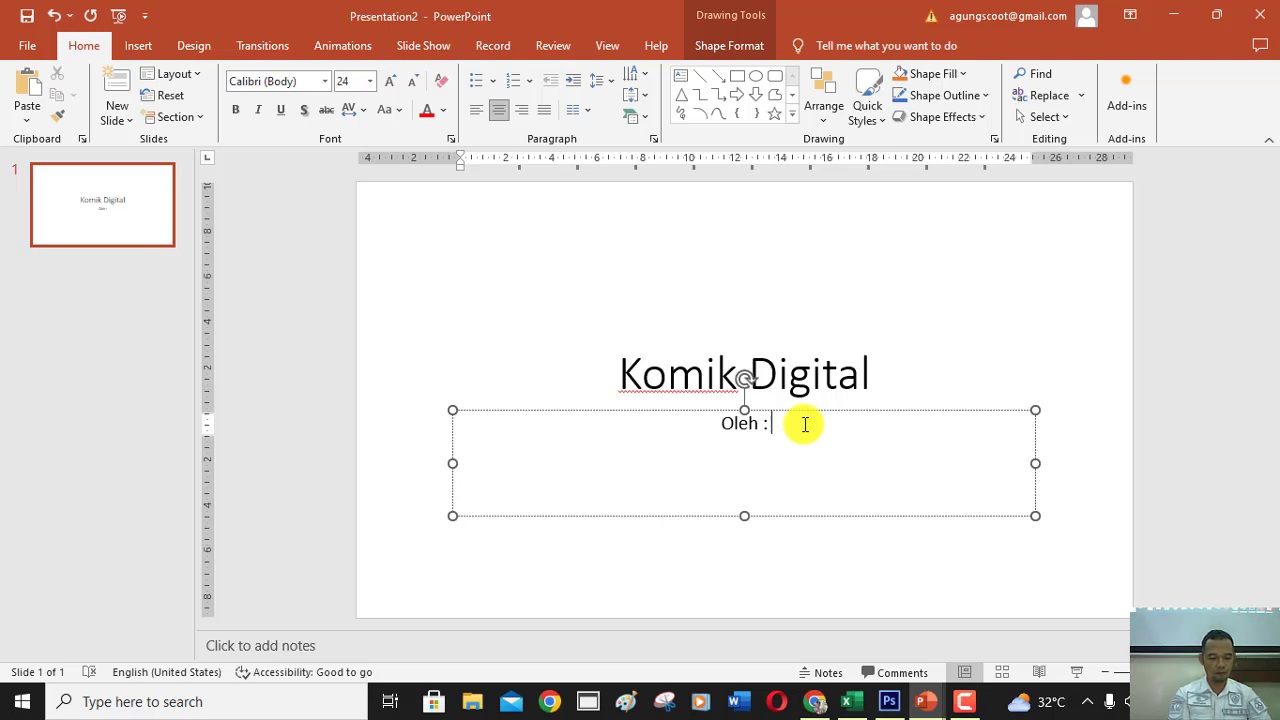
key(Return)
text(Agung )
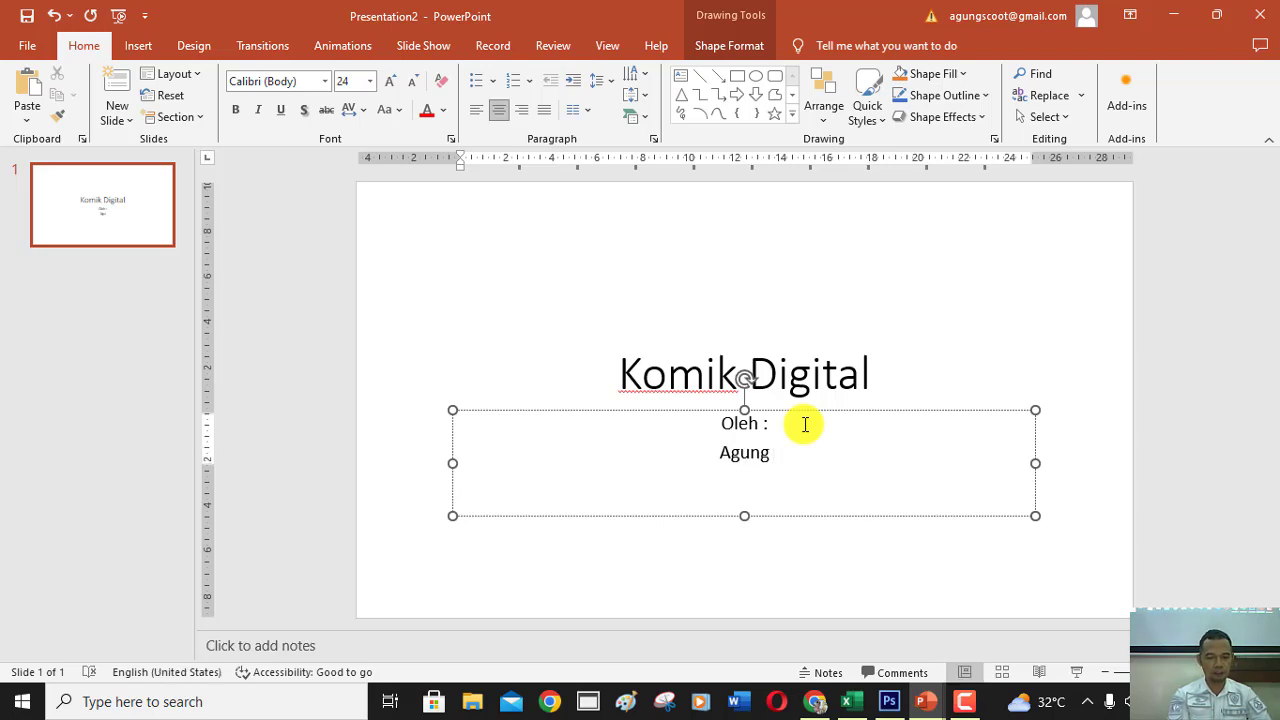
text(Prabowo)
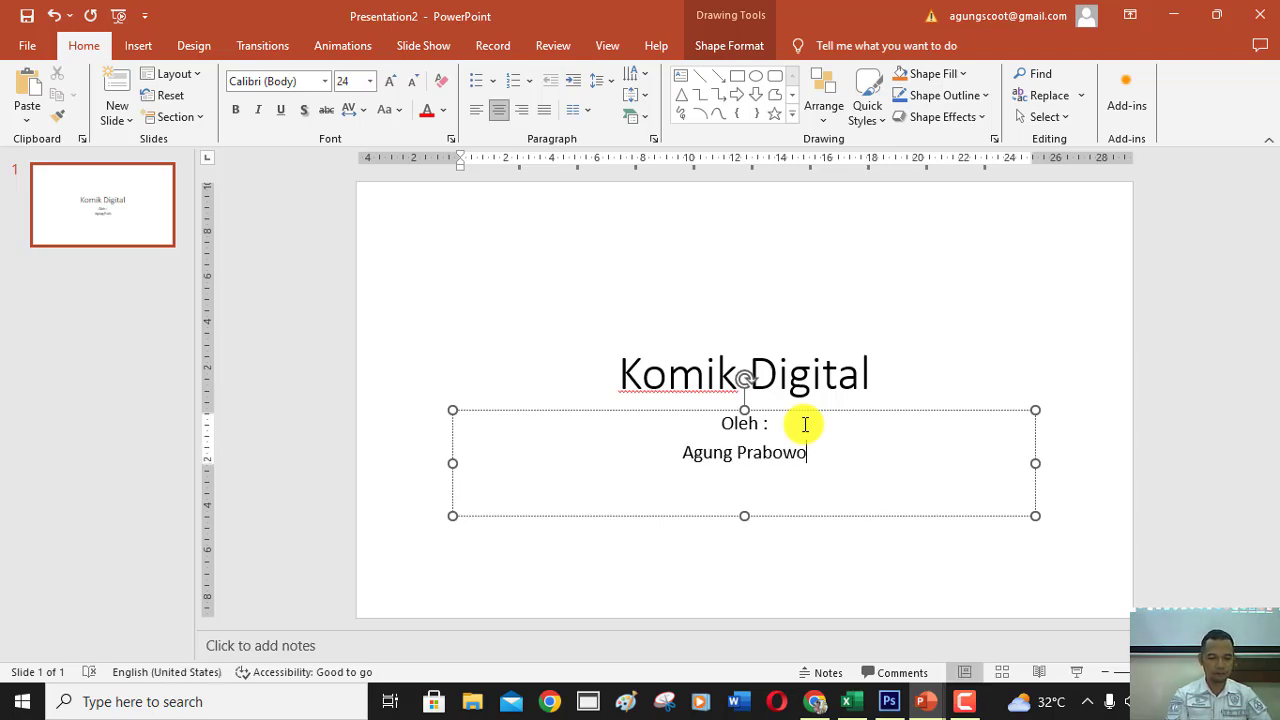
Add class '5A/1' and 'SD Ignatius Slamet Riyadi-Karawang' as further subtitle lines.
key(Return)
key(Return)
key(BackSpace)
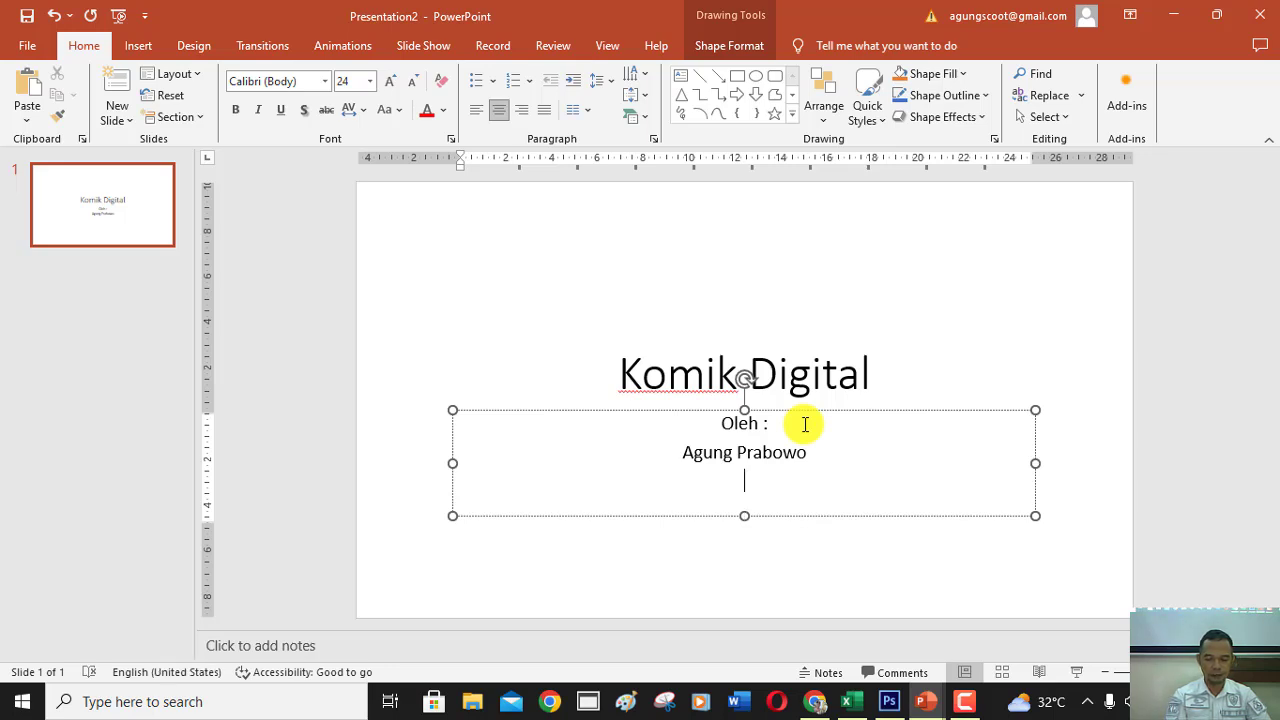
text(5A)
text(/a)
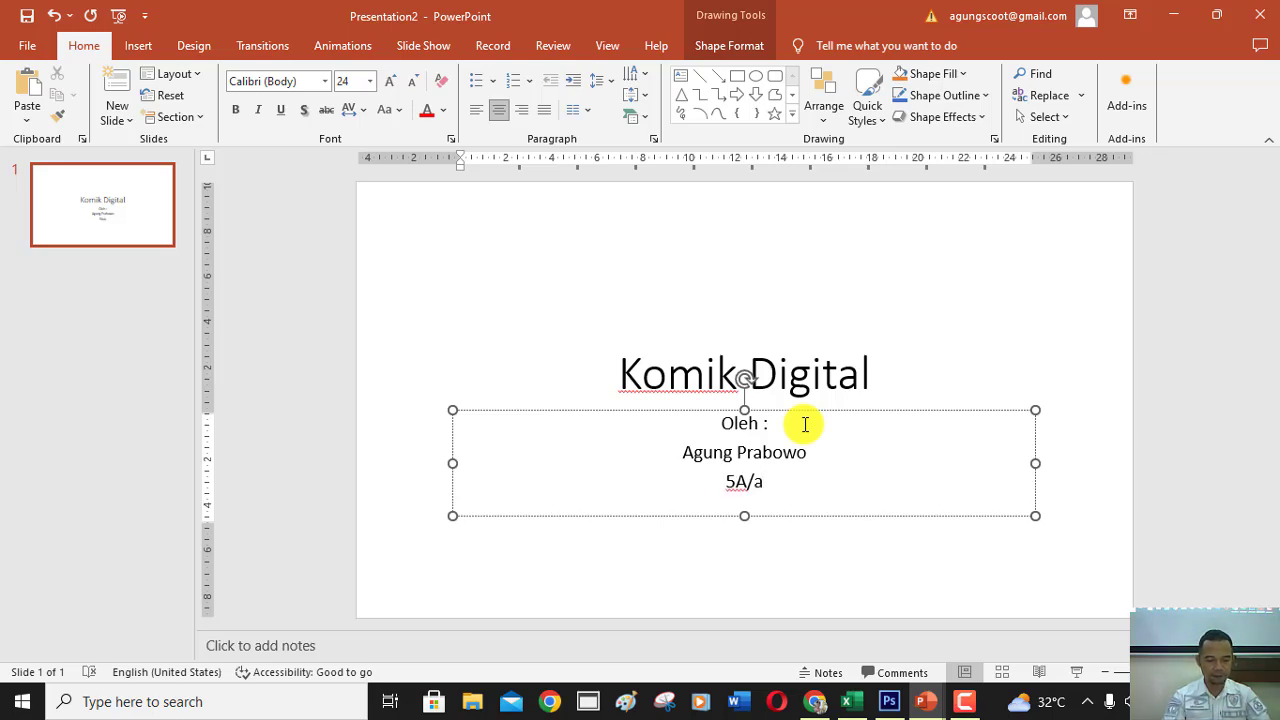
key(BackSpace)
text(1)
key(Return)
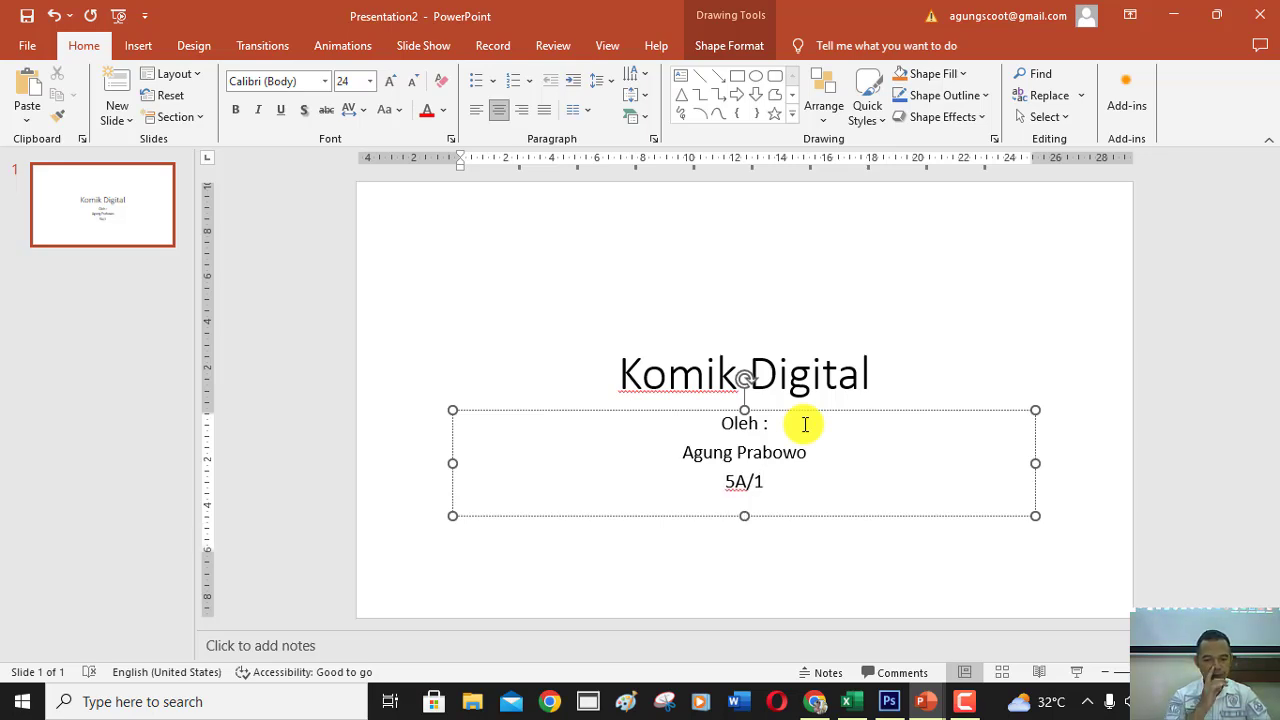
text(SD )
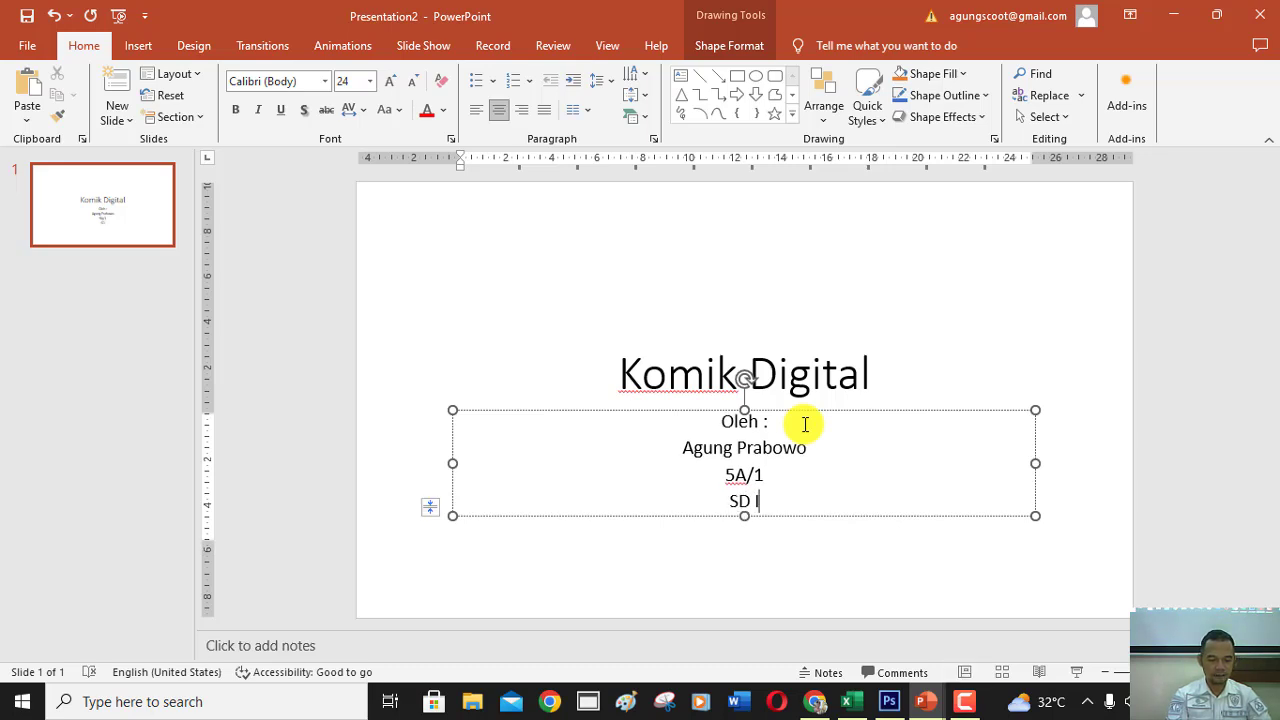
text(Ignatius S)
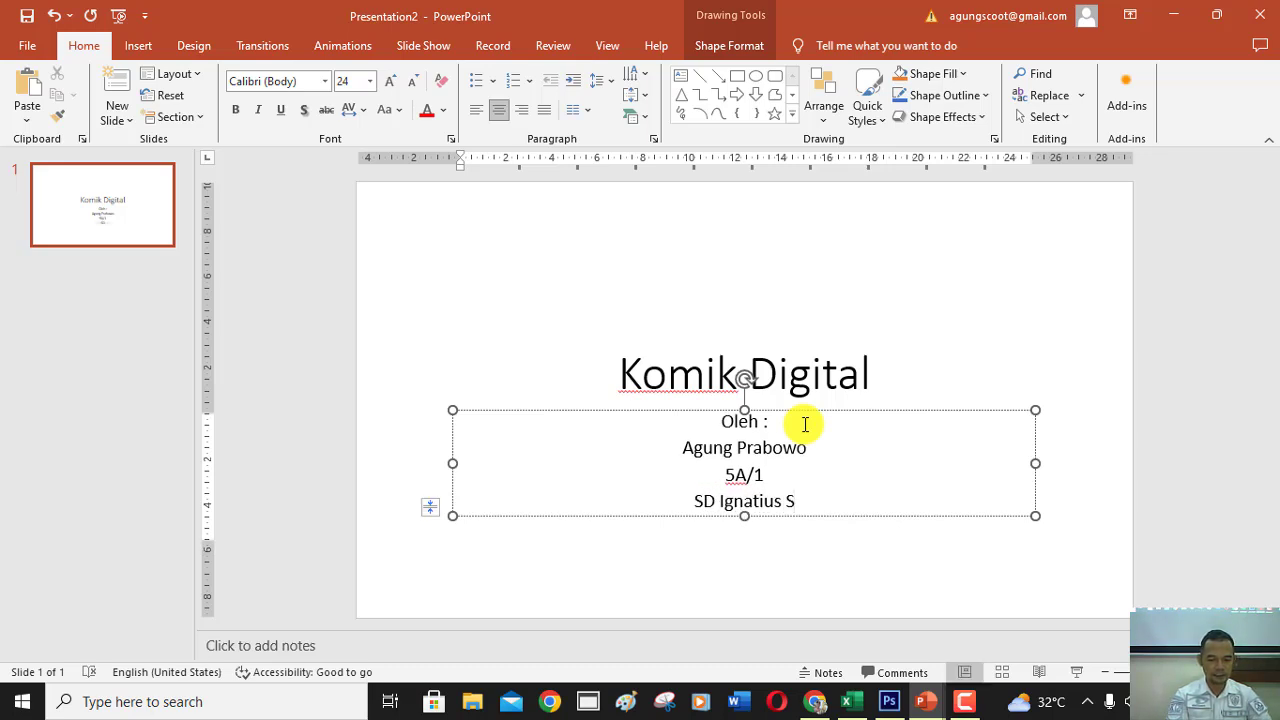
text(lamet R)
text(i)
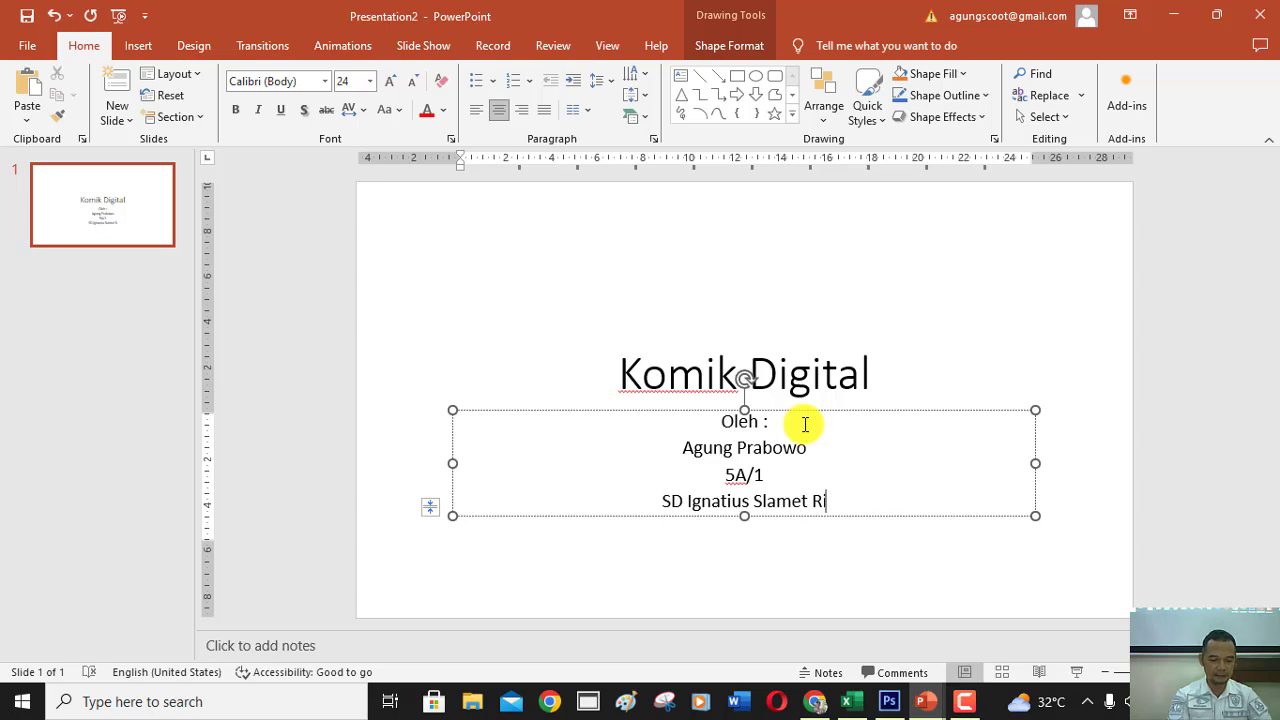
text(yadi-)
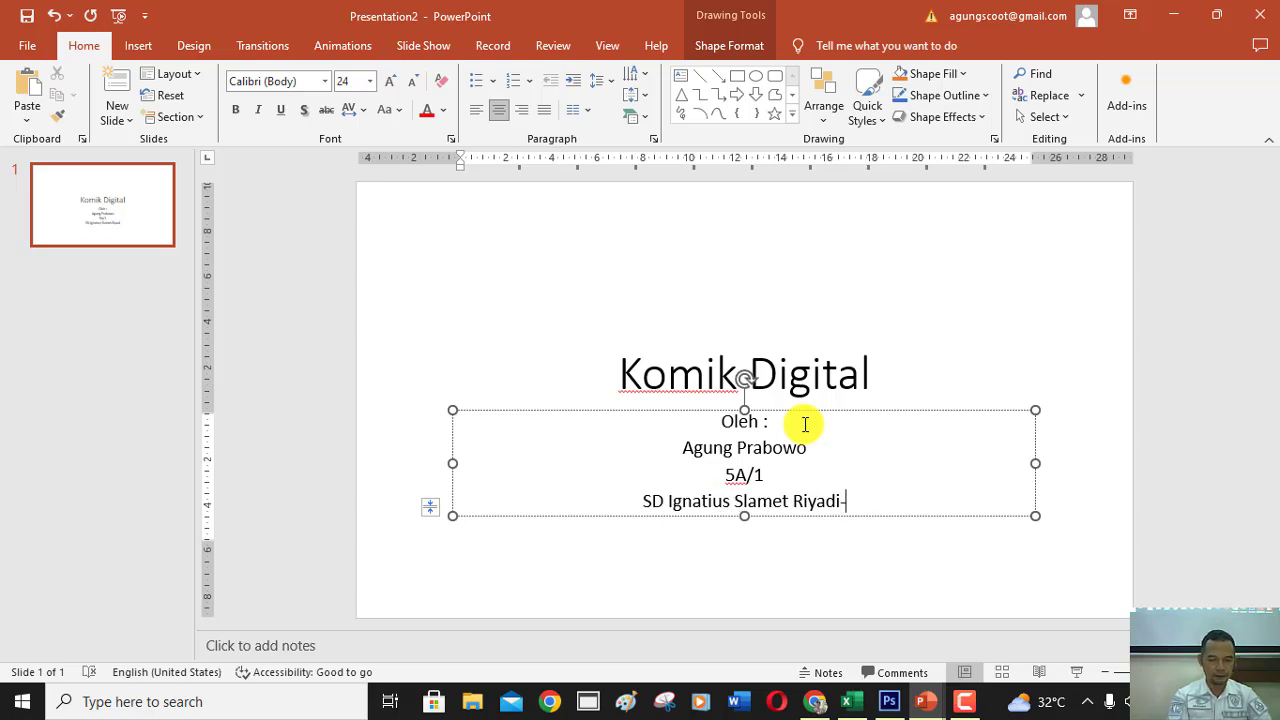
text(Karawan)
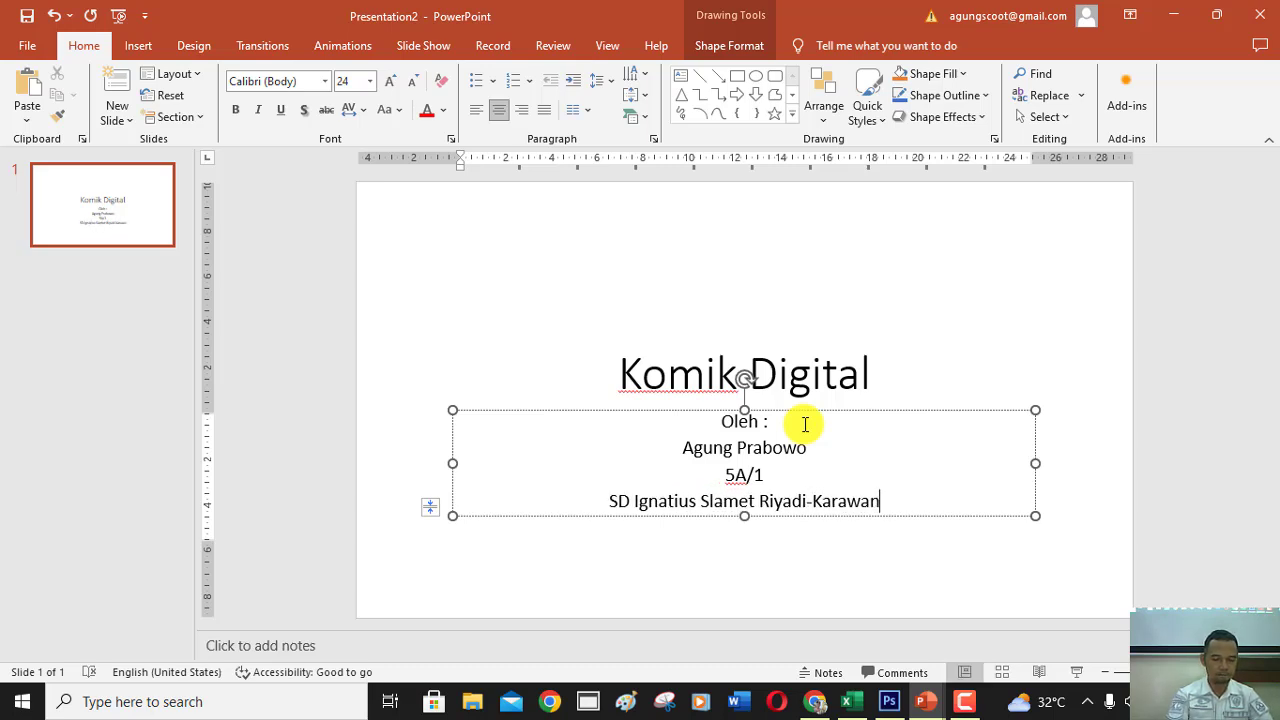
text(g)
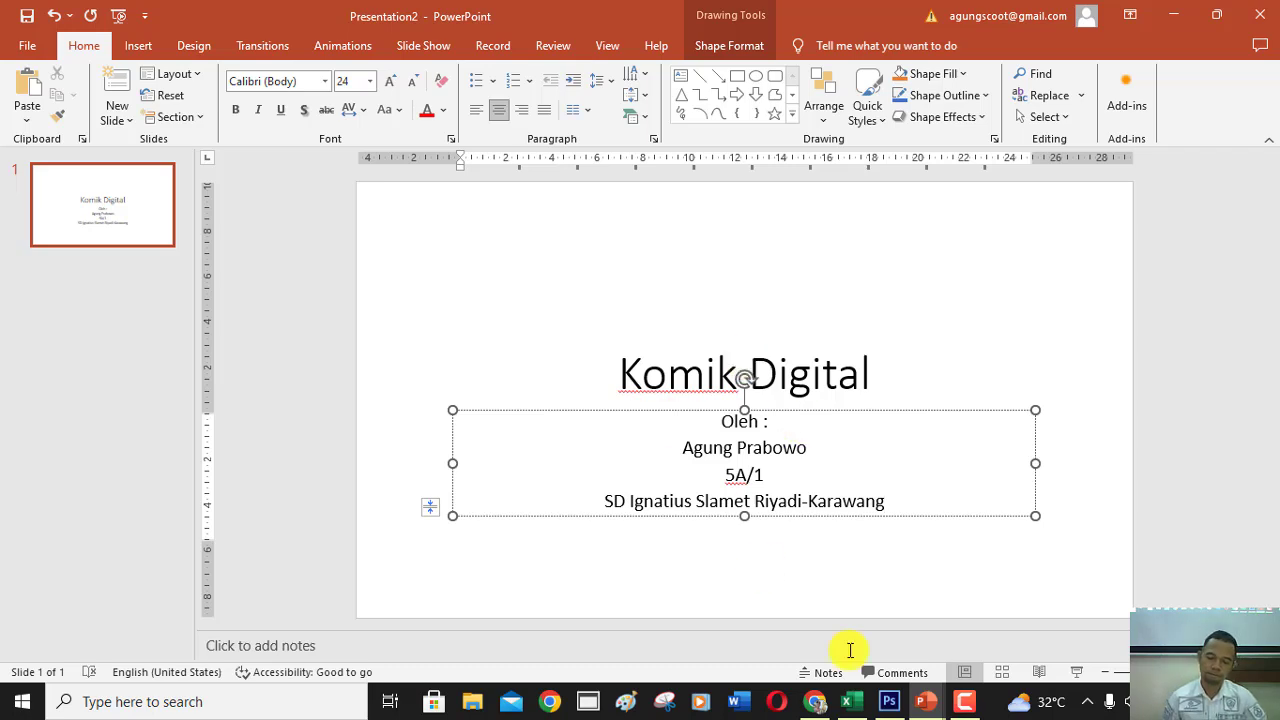
click(975, 703)
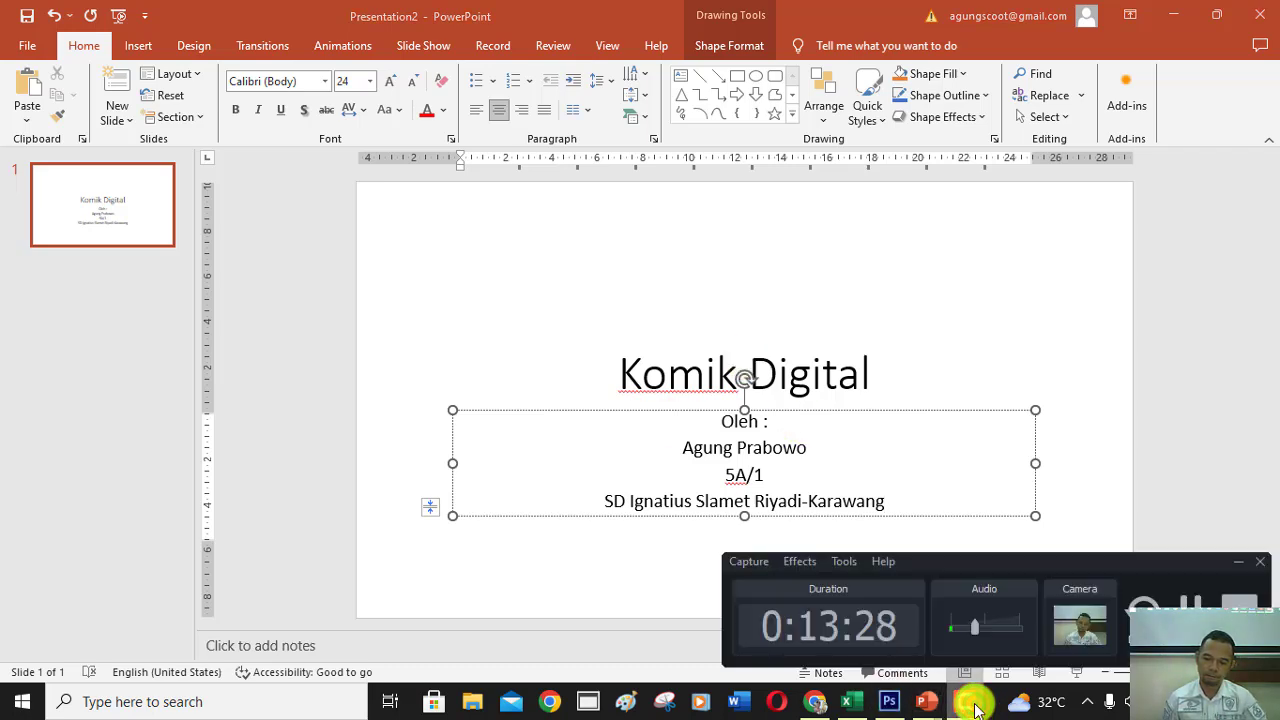
click(975, 703)
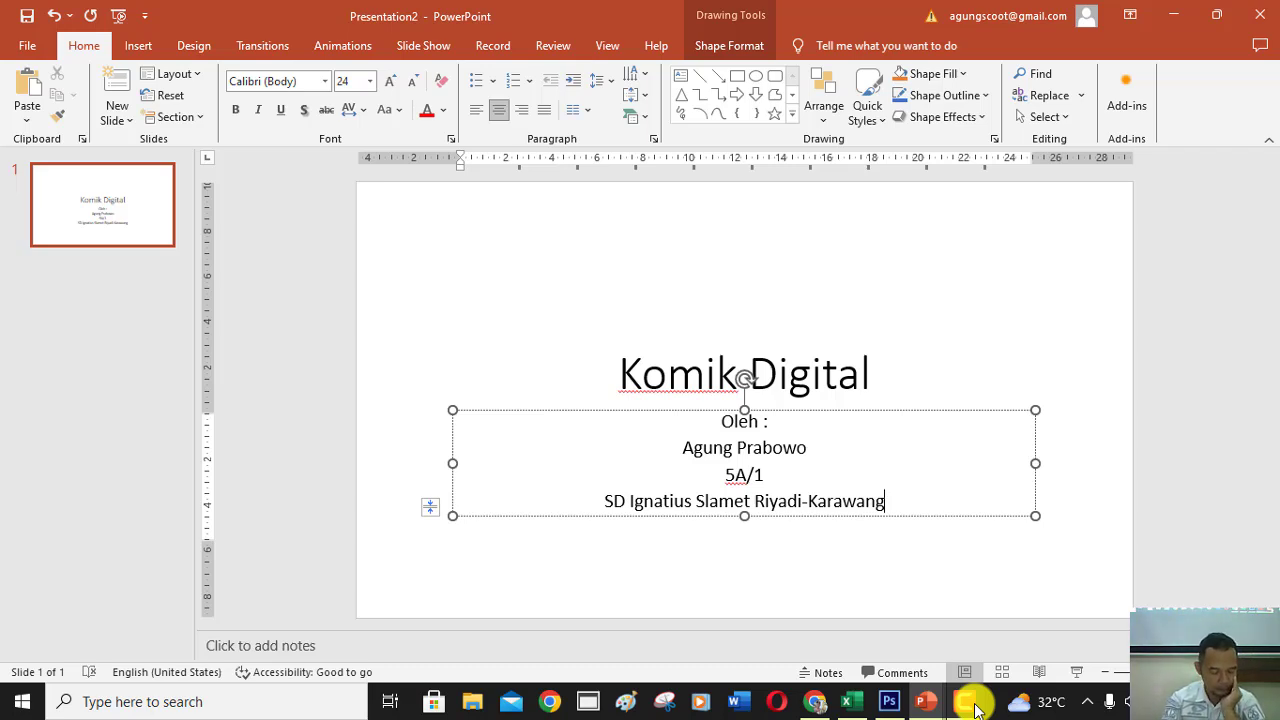
click(972, 703)
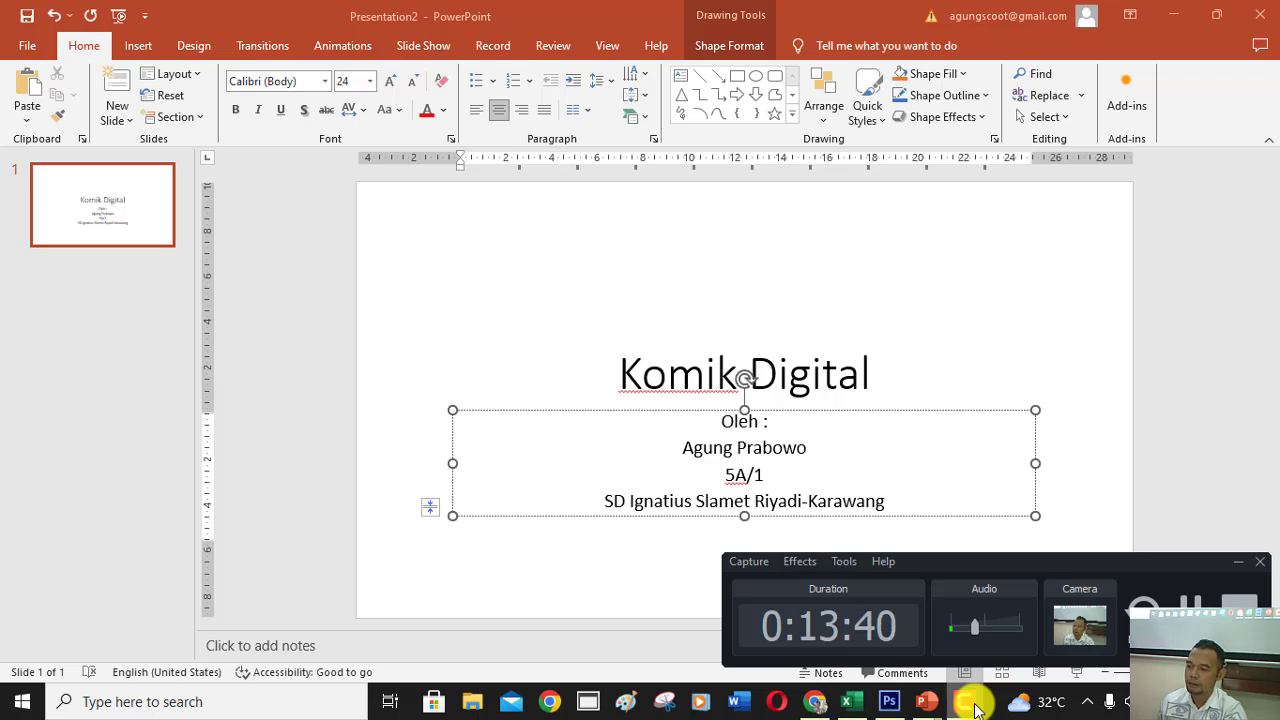
click(972, 703)
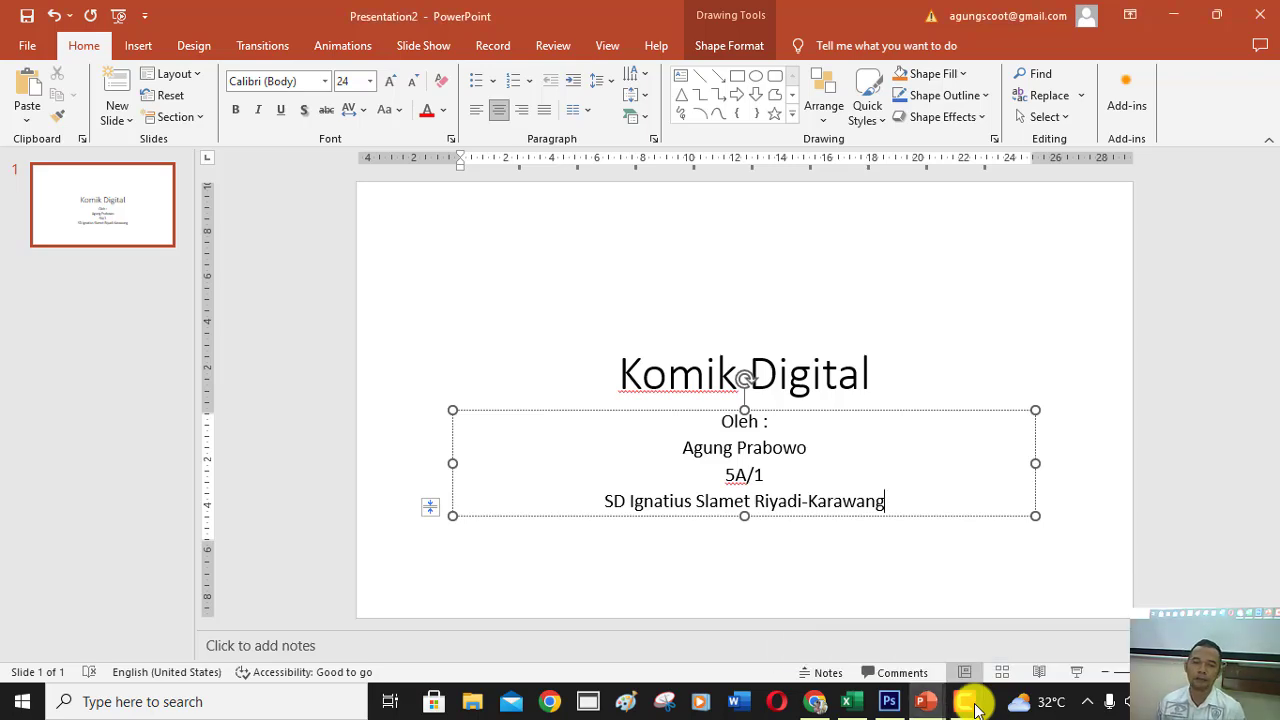
Start Save As with the folder browser and go to the Documents folder.
click(30, 44)
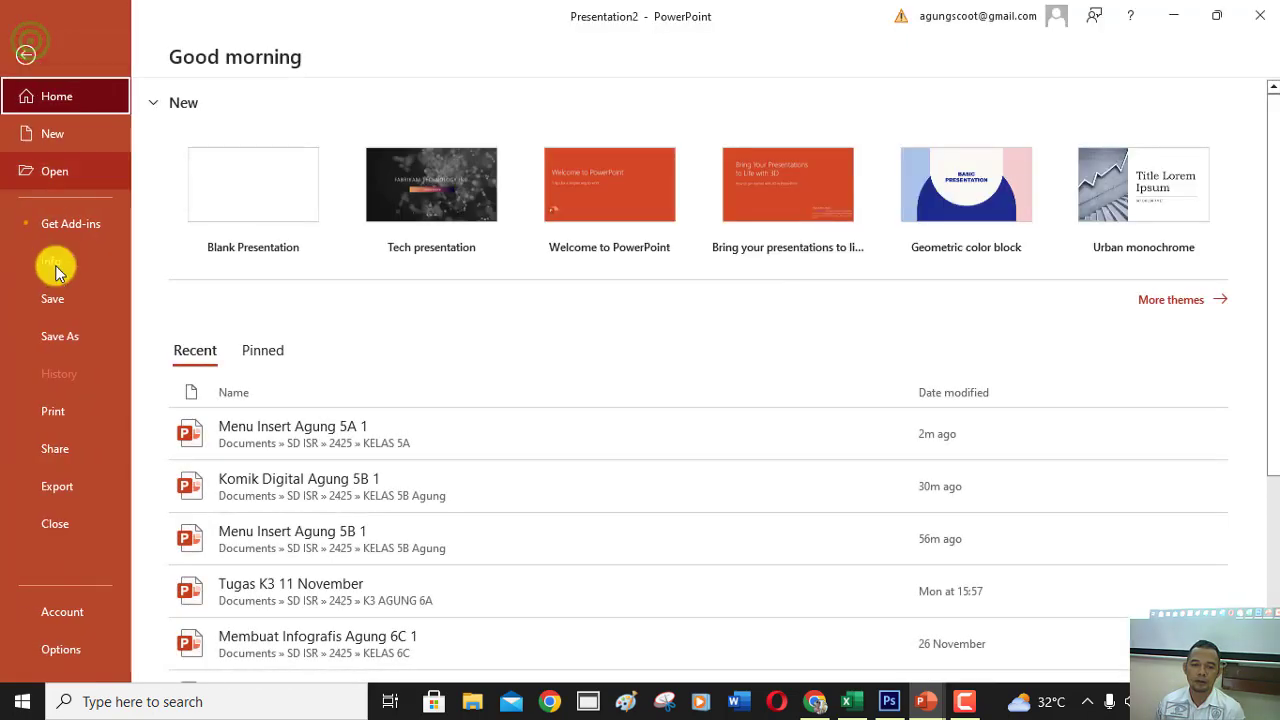
click(58, 296)
click(250, 455)
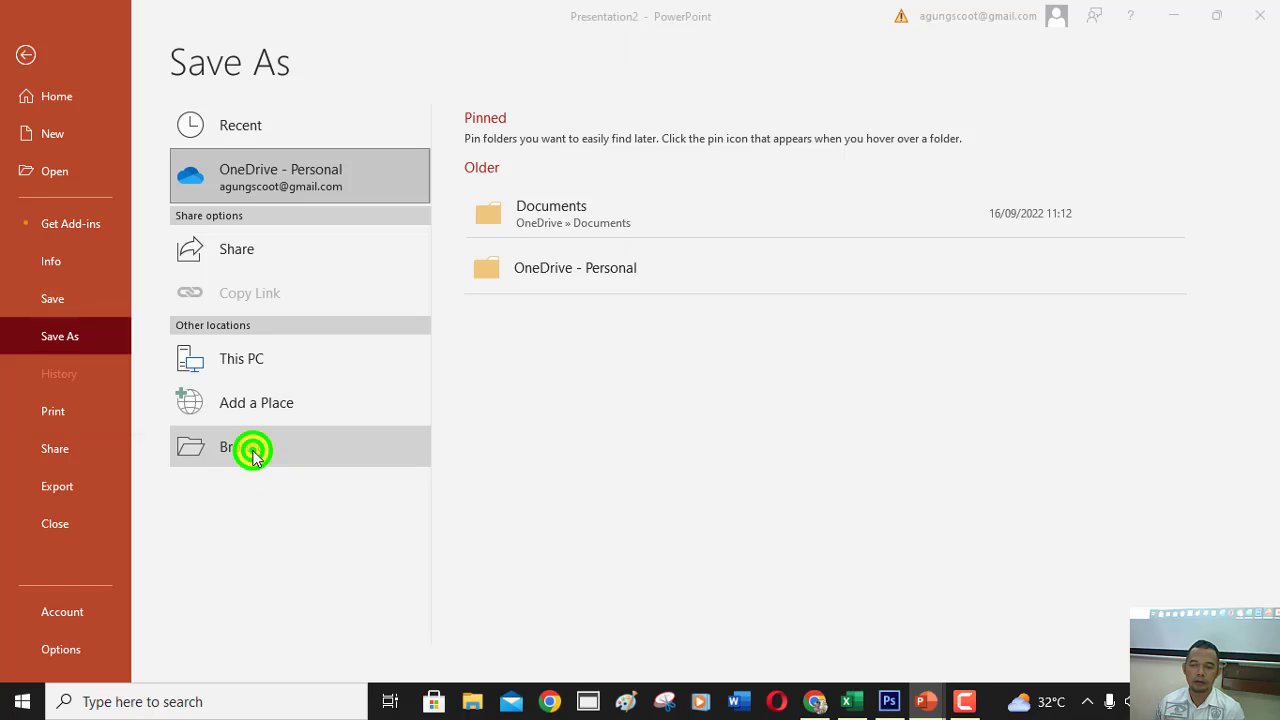
click(85, 183)
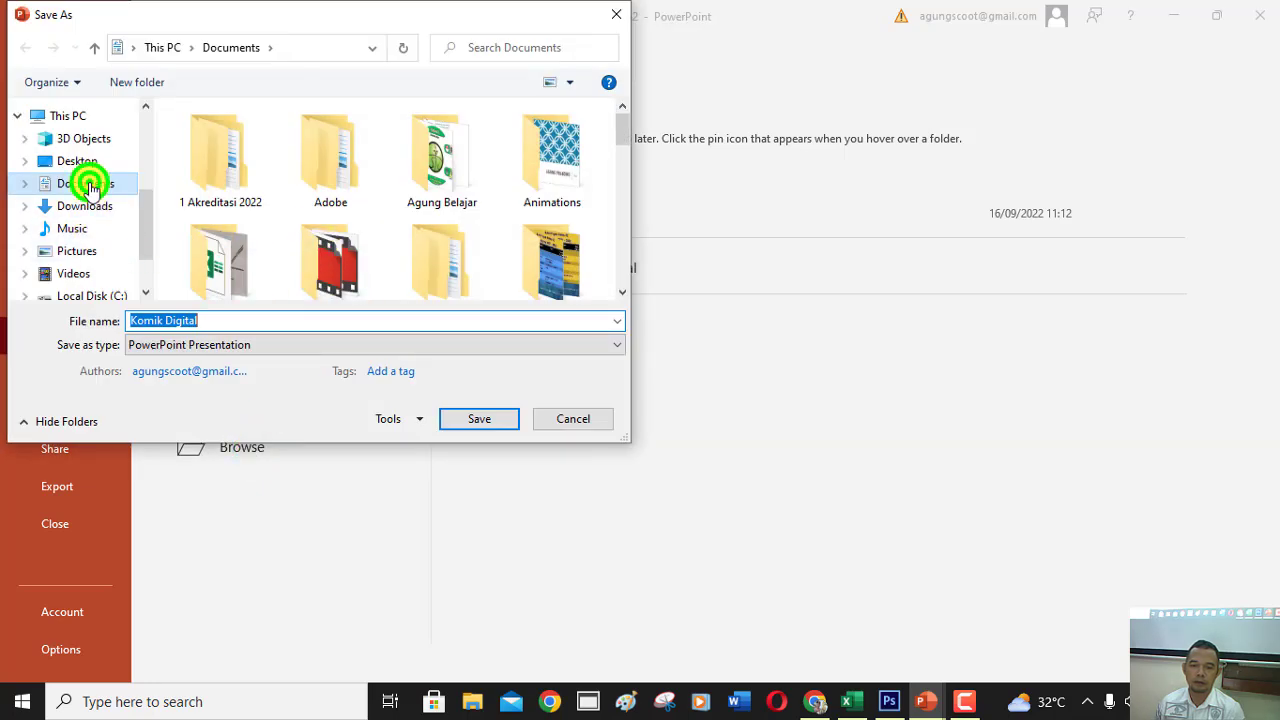
scroll(280, 210, down, 3)
scroll(280, 216, down, 1)
scroll(280, 218, down, 2)
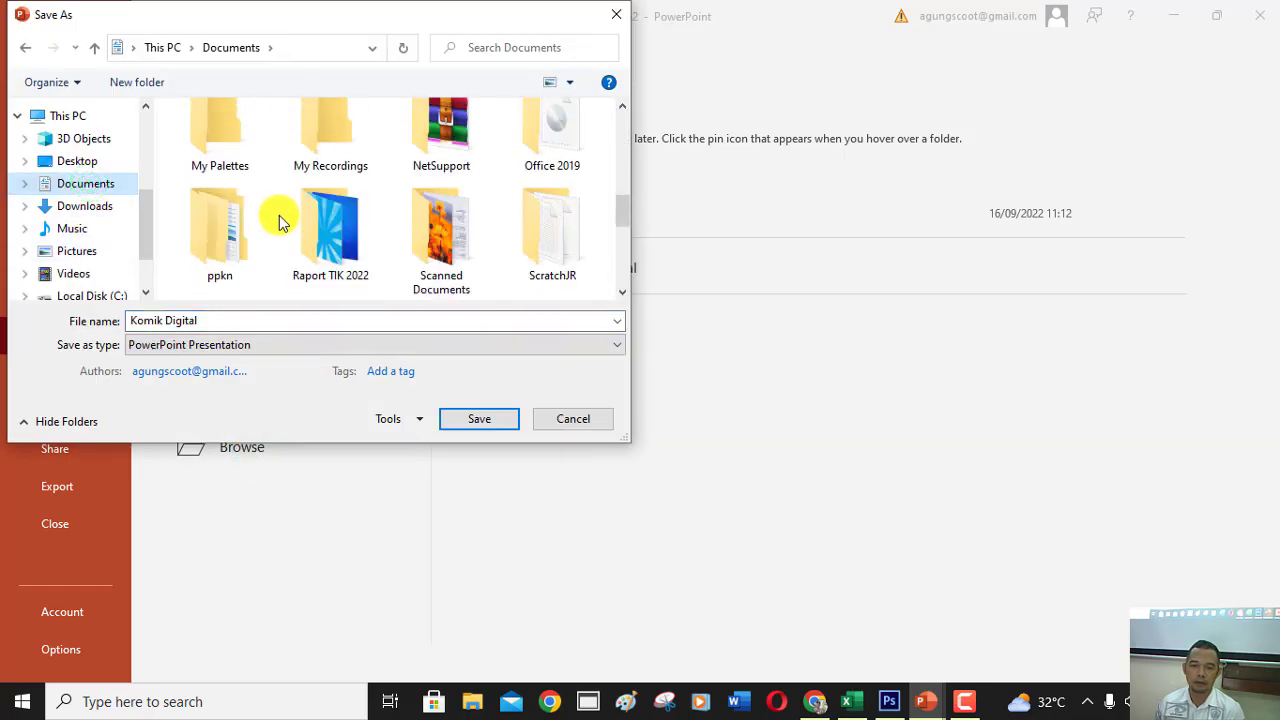
scroll(280, 222, down, 1)
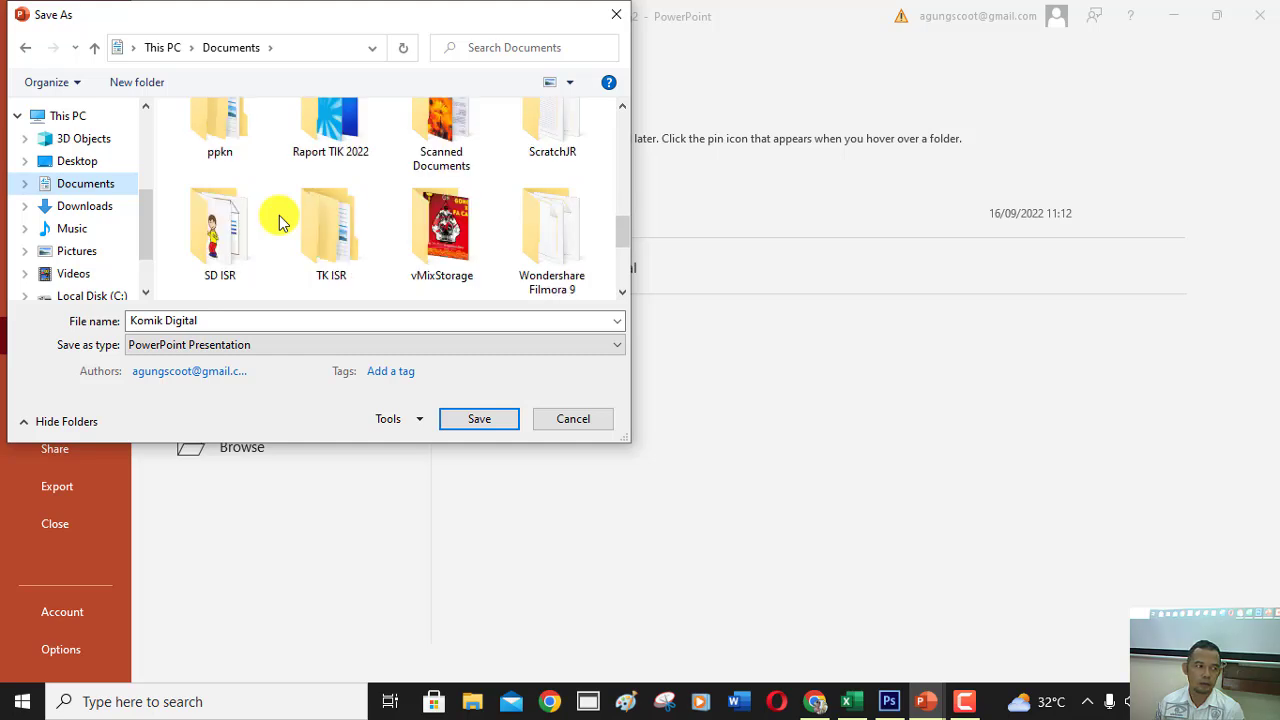
scroll(280, 222, down, 1)
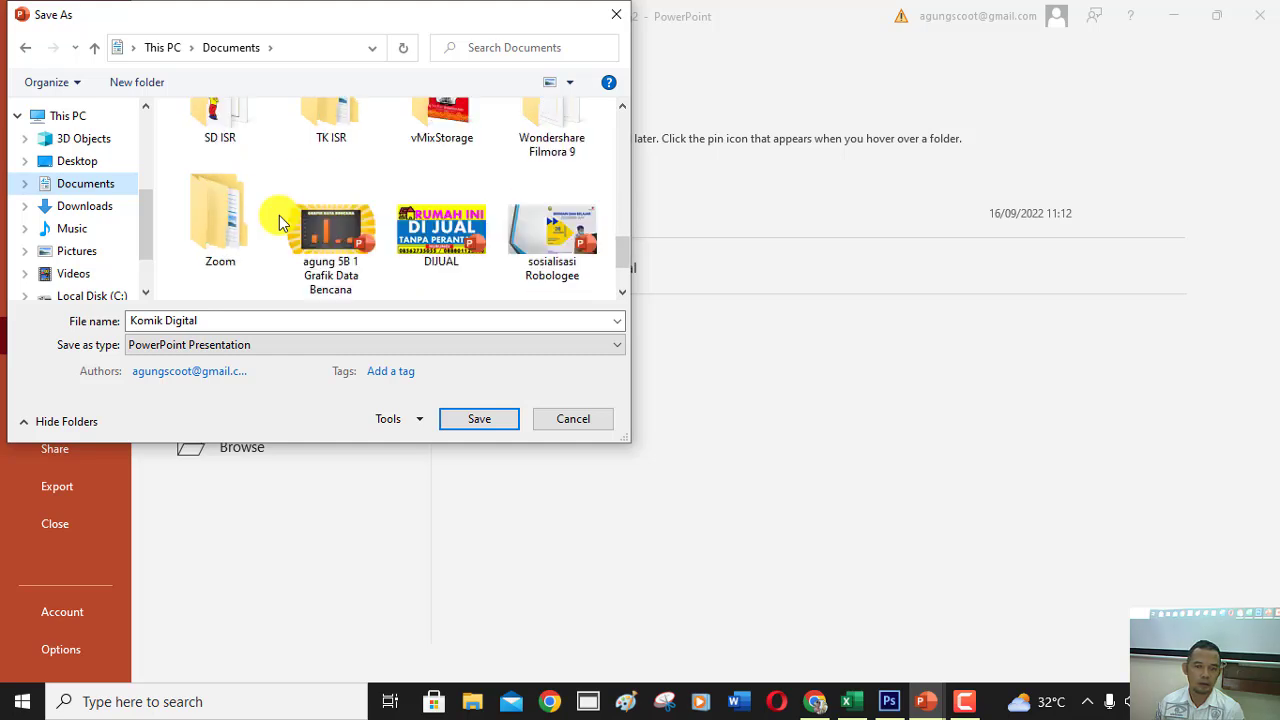
Open SD ISR > 2425 > KELAS 5A as the save location.
click(228, 145)
double_click(228, 145)
double_click(334, 180)
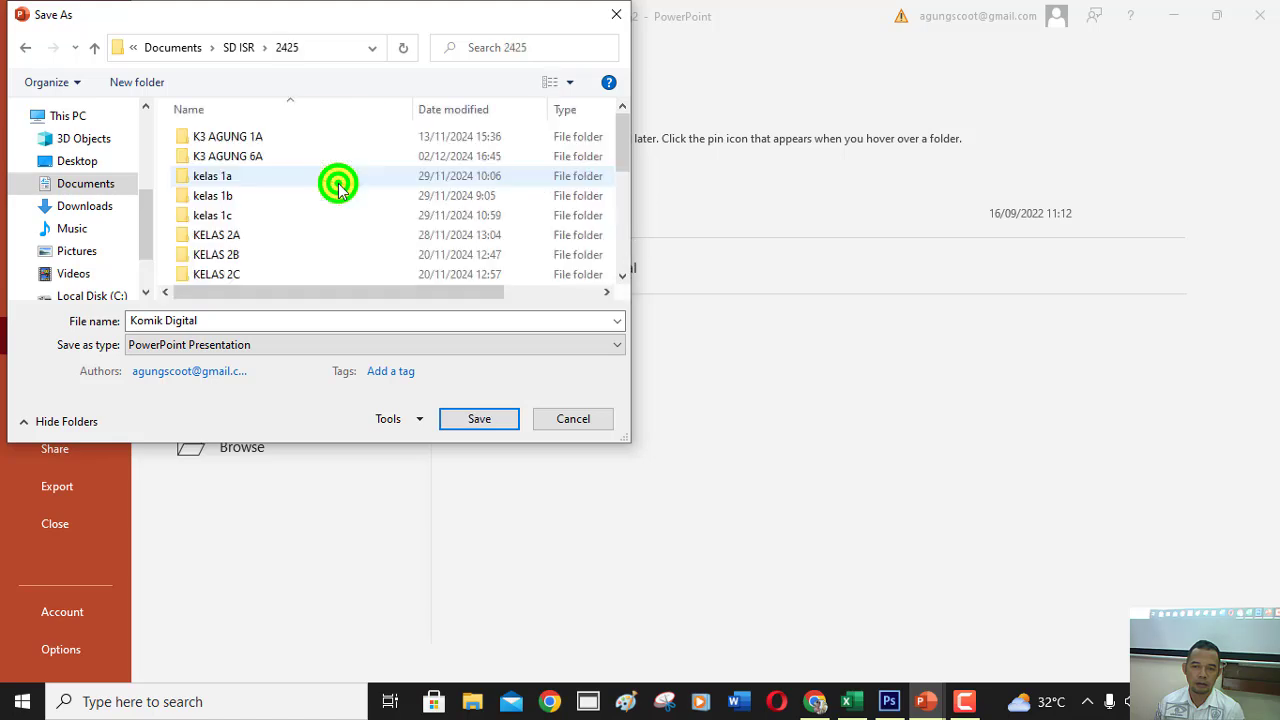
scroll(320, 222, down, 2)
scroll(320, 222, down, 1)
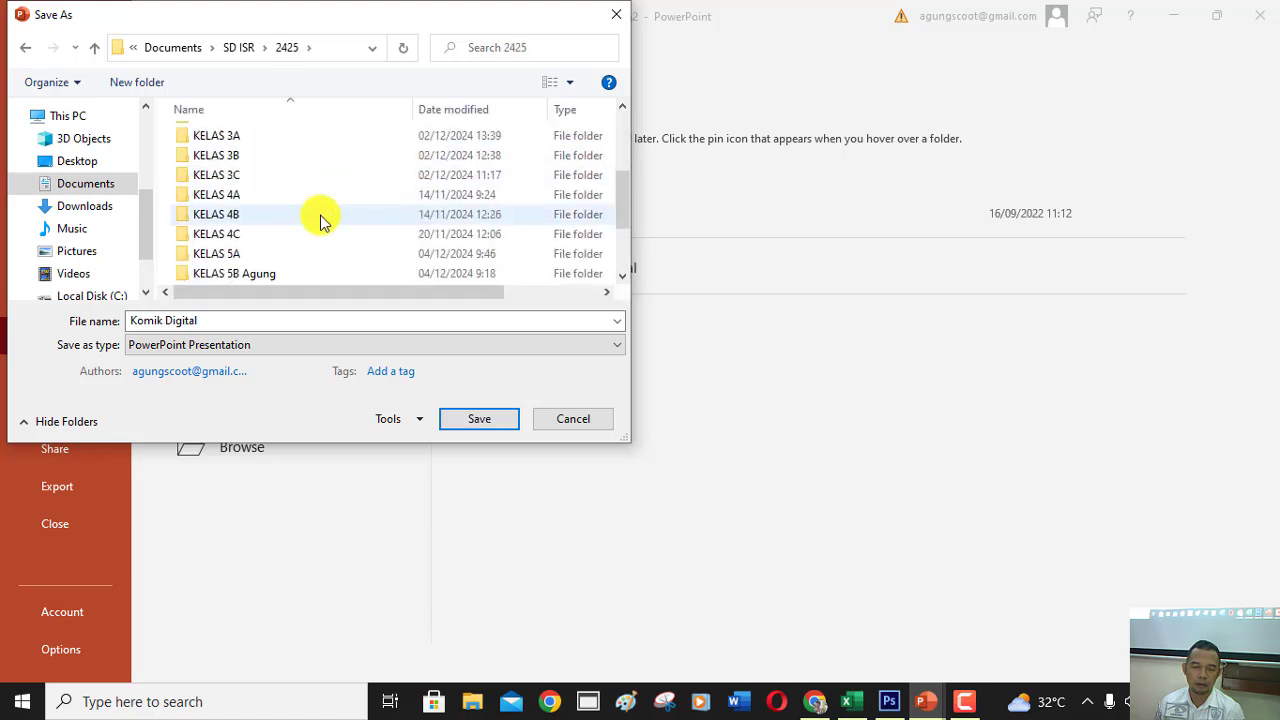
double_click(229, 254)
Append the author's name and class 5A 1 to the file name and save.
double_click(229, 320)
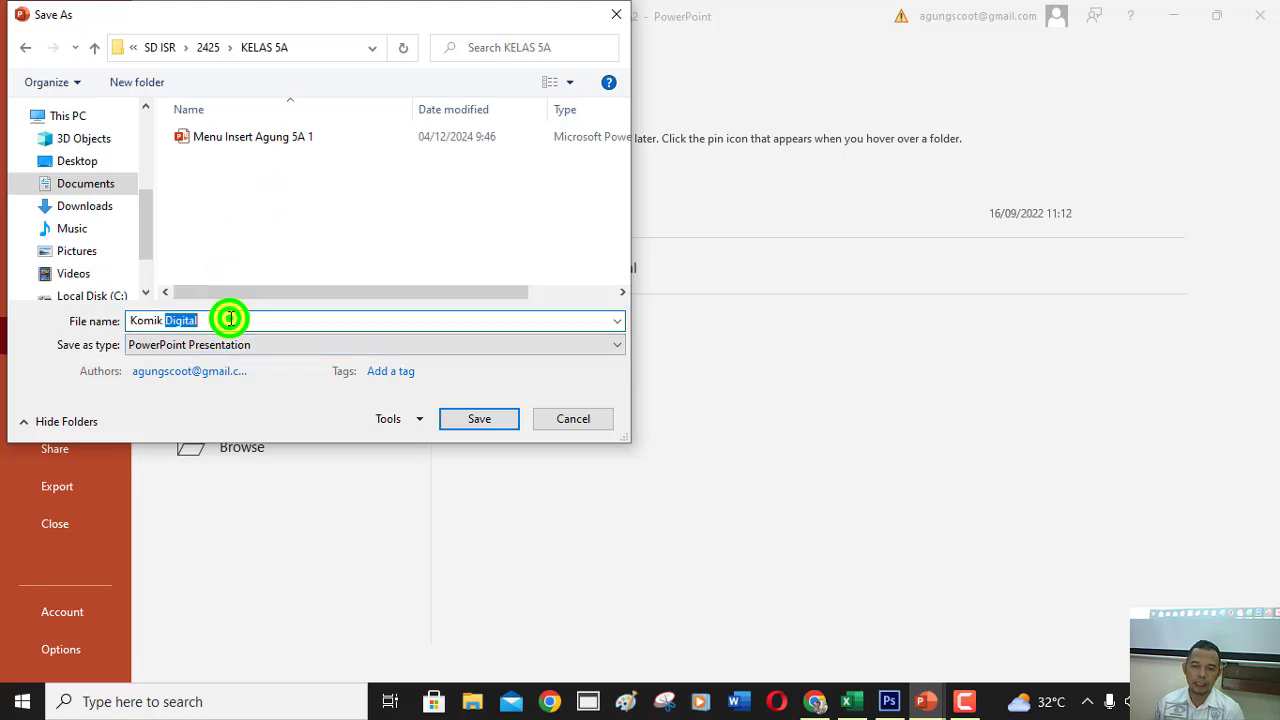
click(229, 320)
text(A)
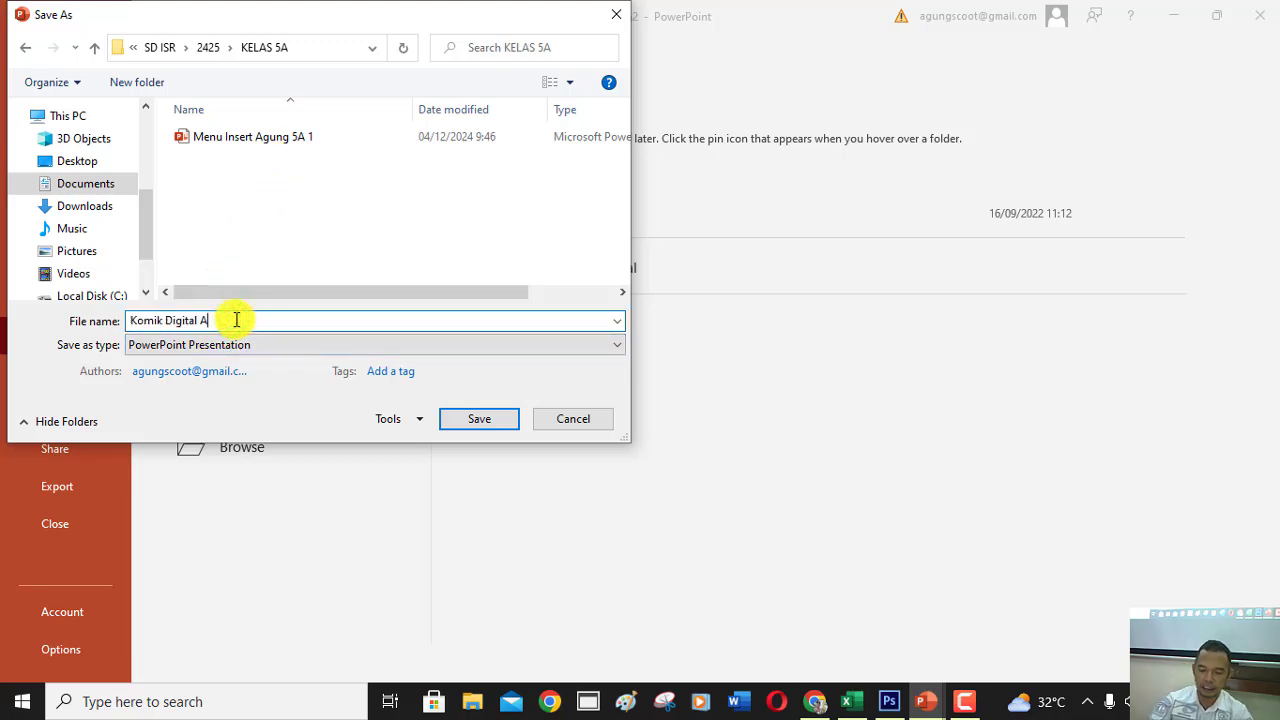
text(gung 5A)
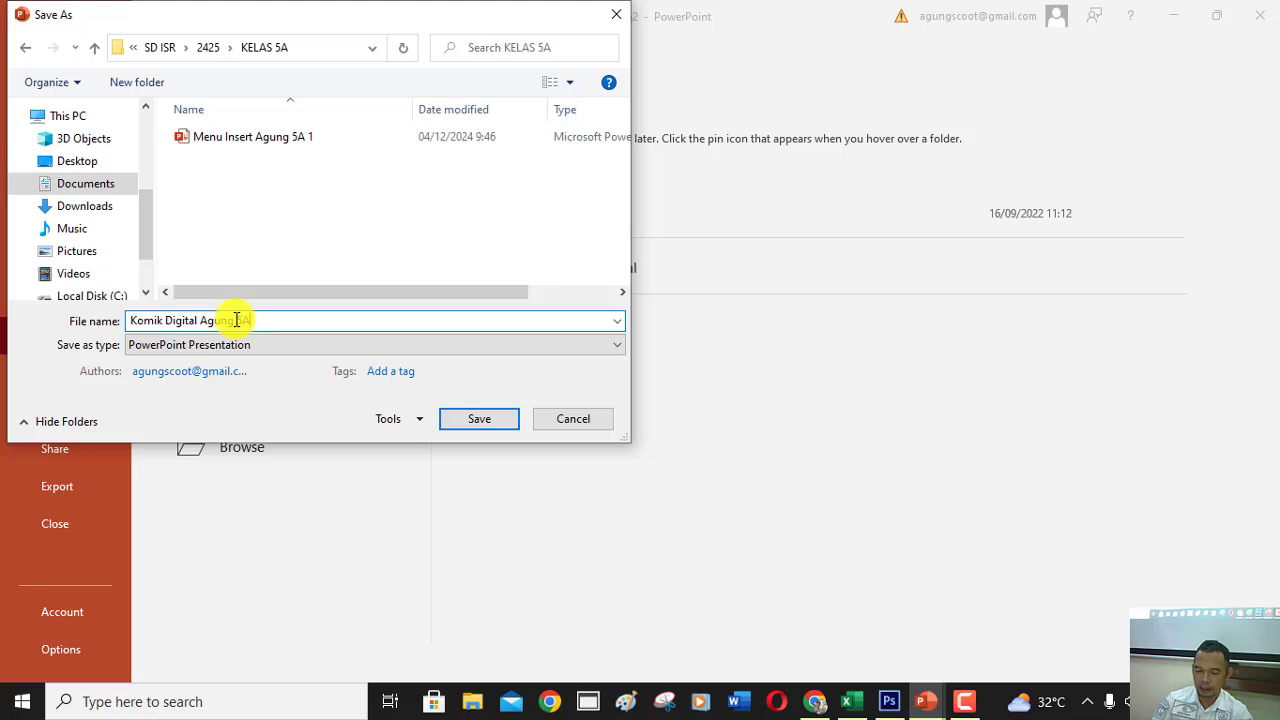
text( 1)
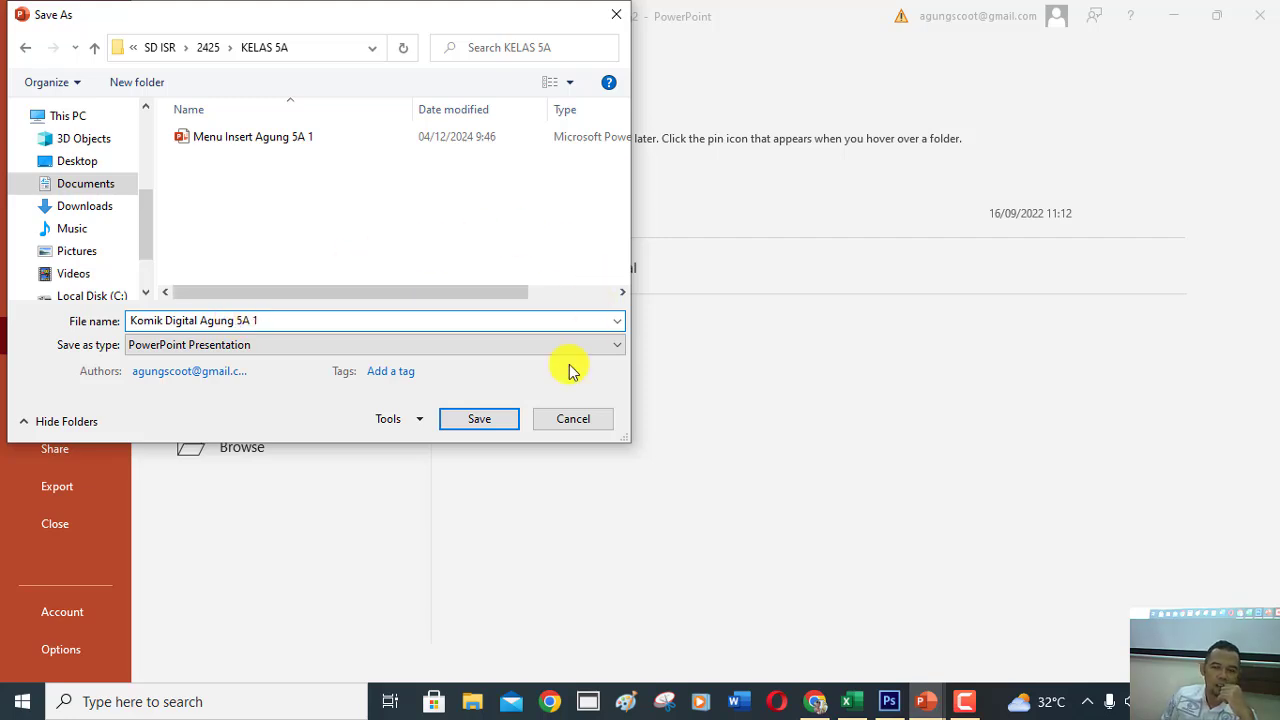
click(493, 421)
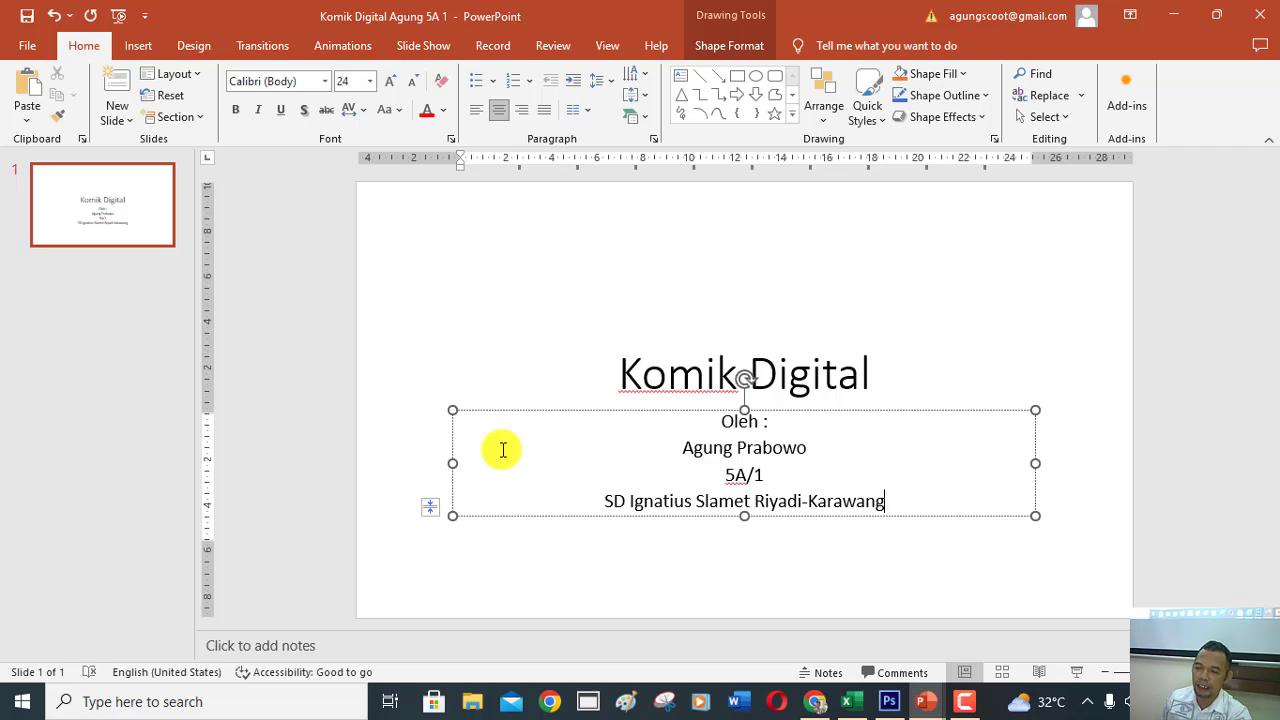
Select the Komik Digital title and show the New Slide layout choices.
key(Up)
key(Up)
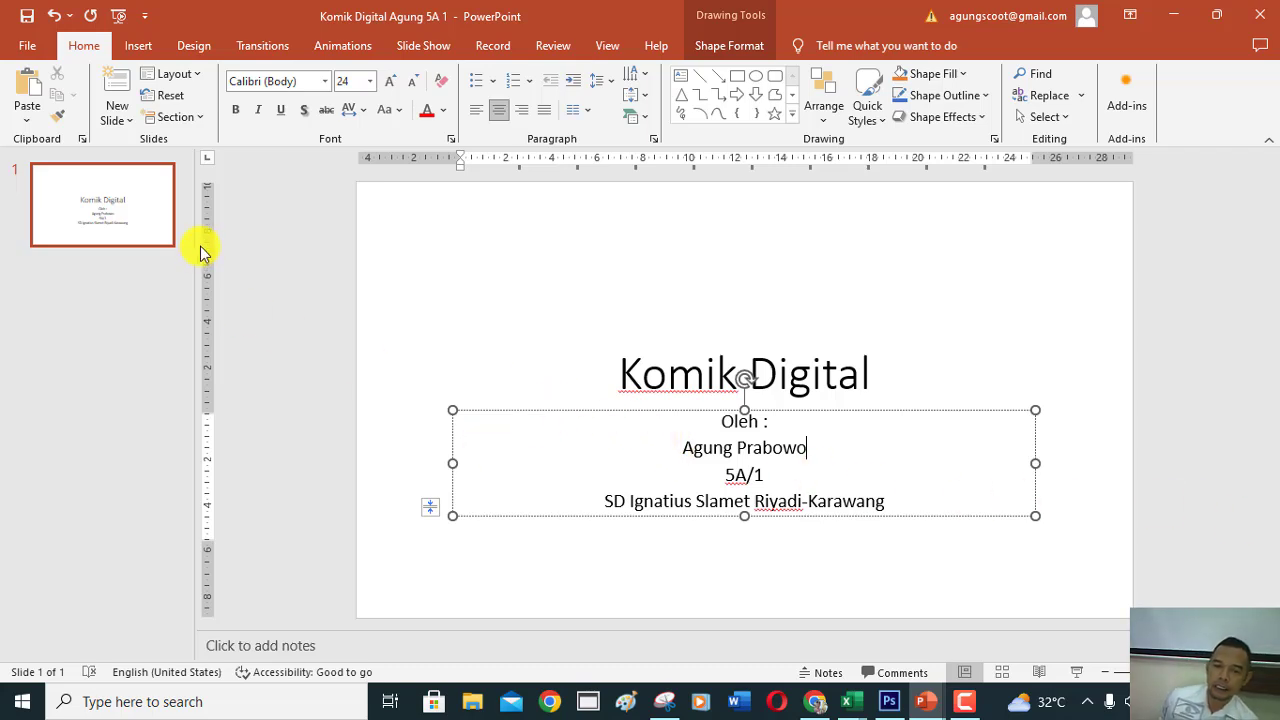
click(642, 262)
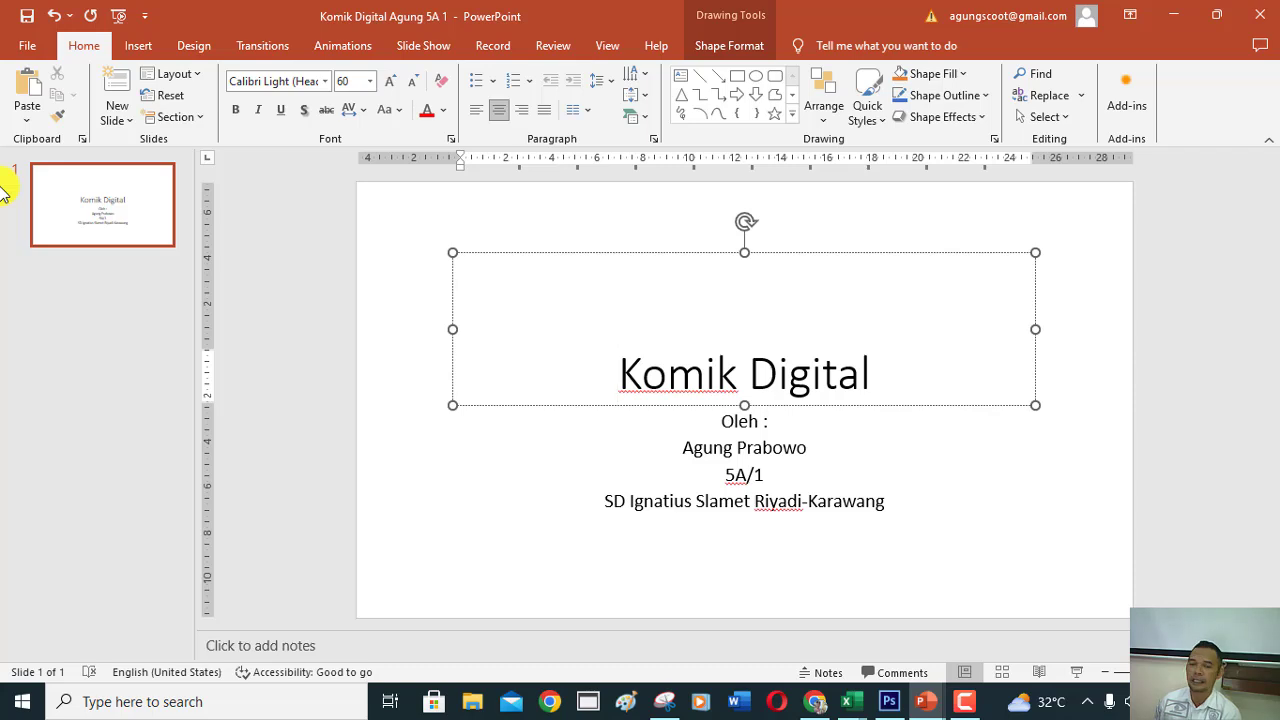
click(128, 122)
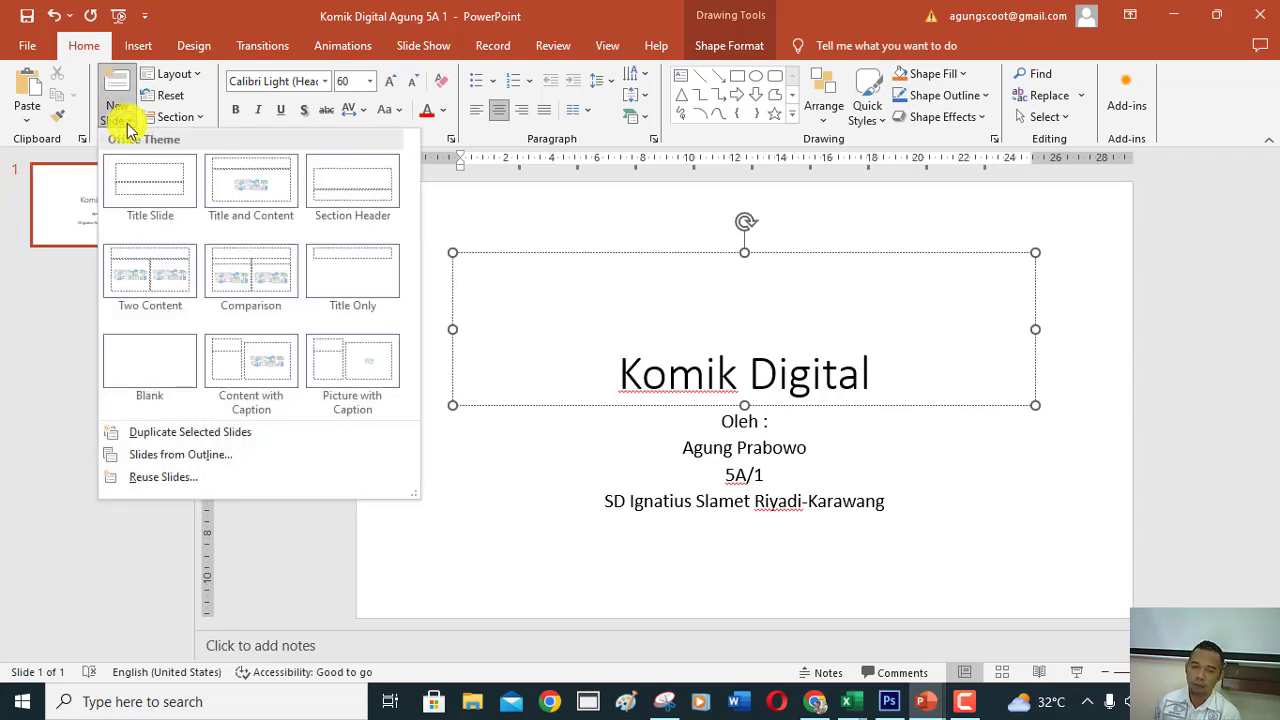
Add a blank slide 2 after the title slide and bring up the Shapes gallery.
click(152, 362)
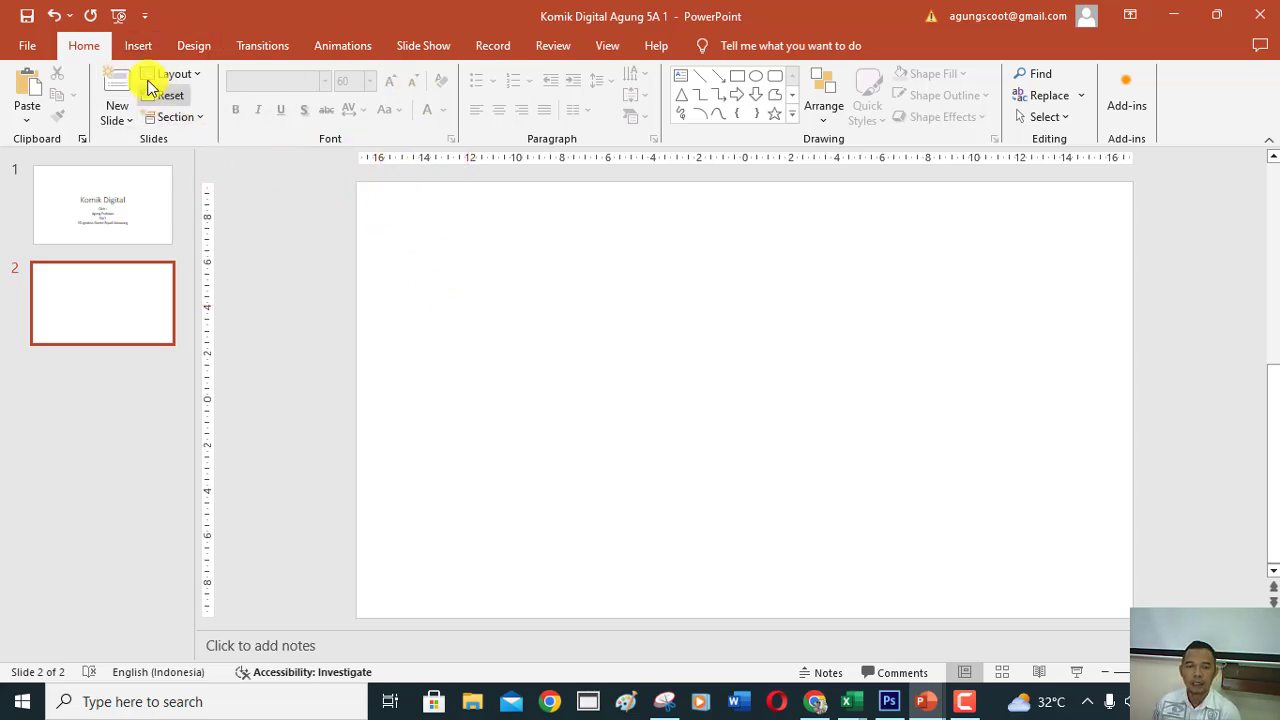
click(139, 46)
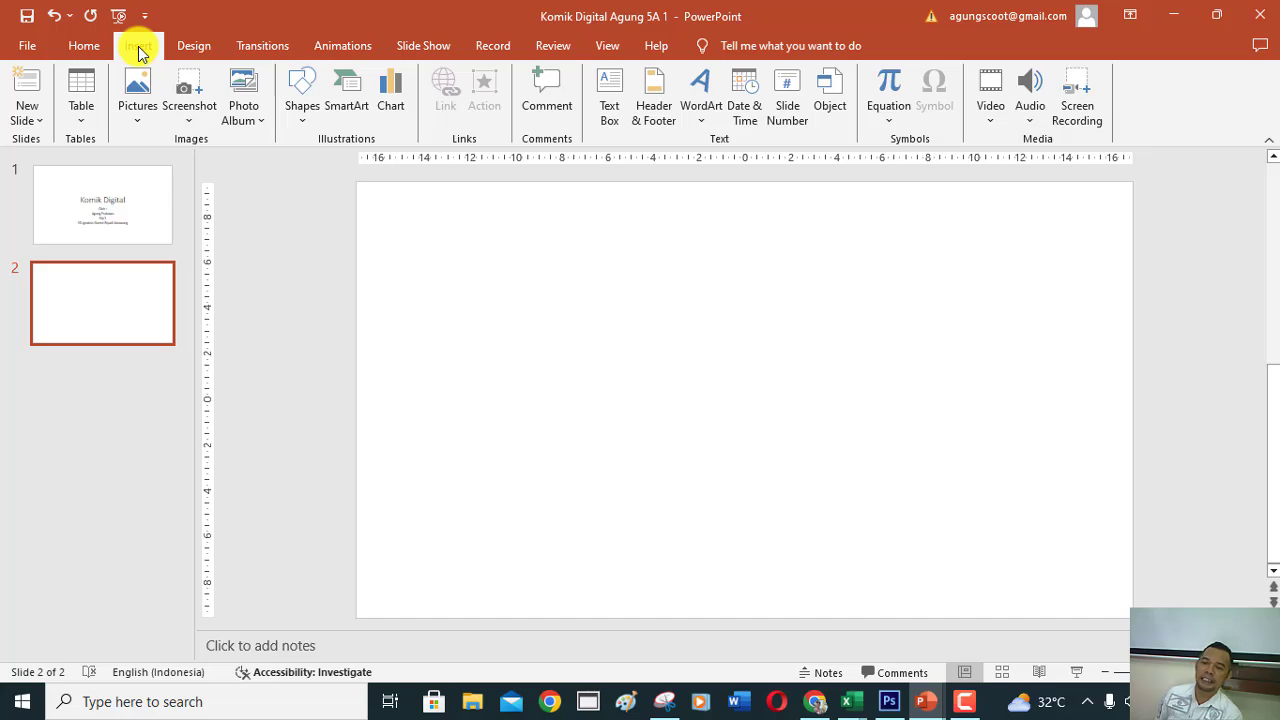
click(303, 120)
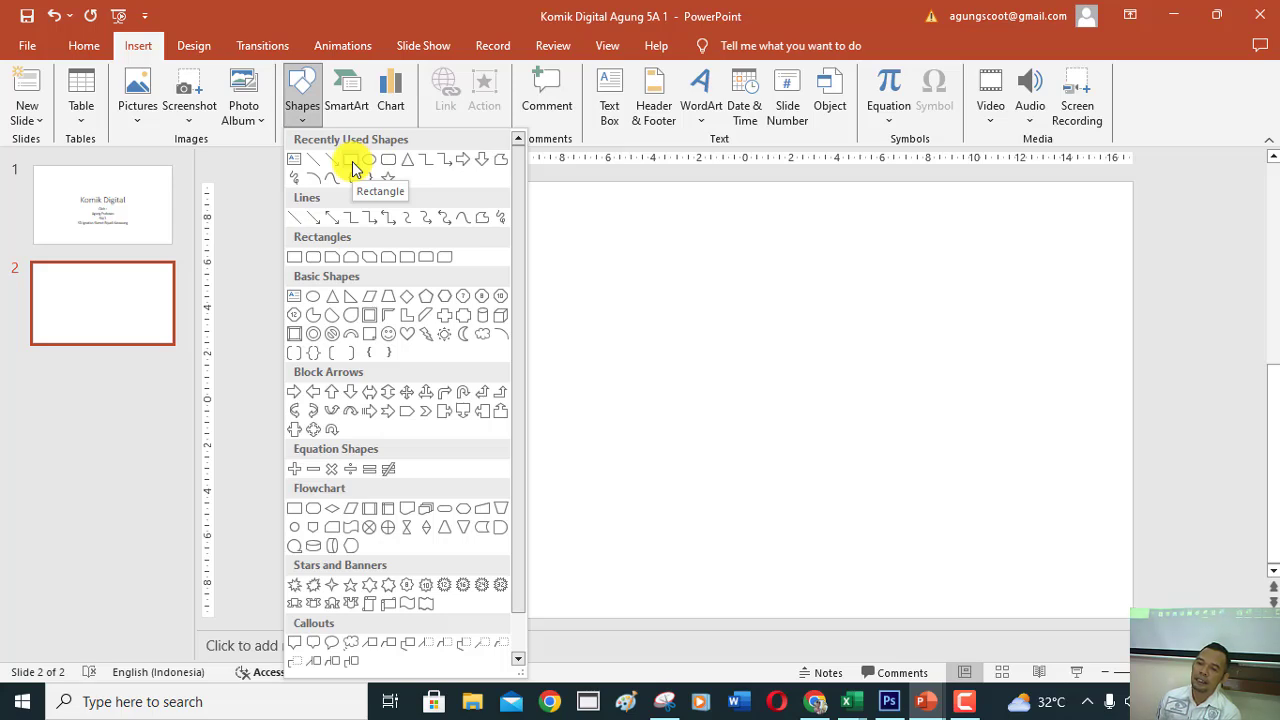
Draw a rectangle covering all of slide 2 (19,05 × 33,87 cm) and set it to No Fill.
click(352, 164)
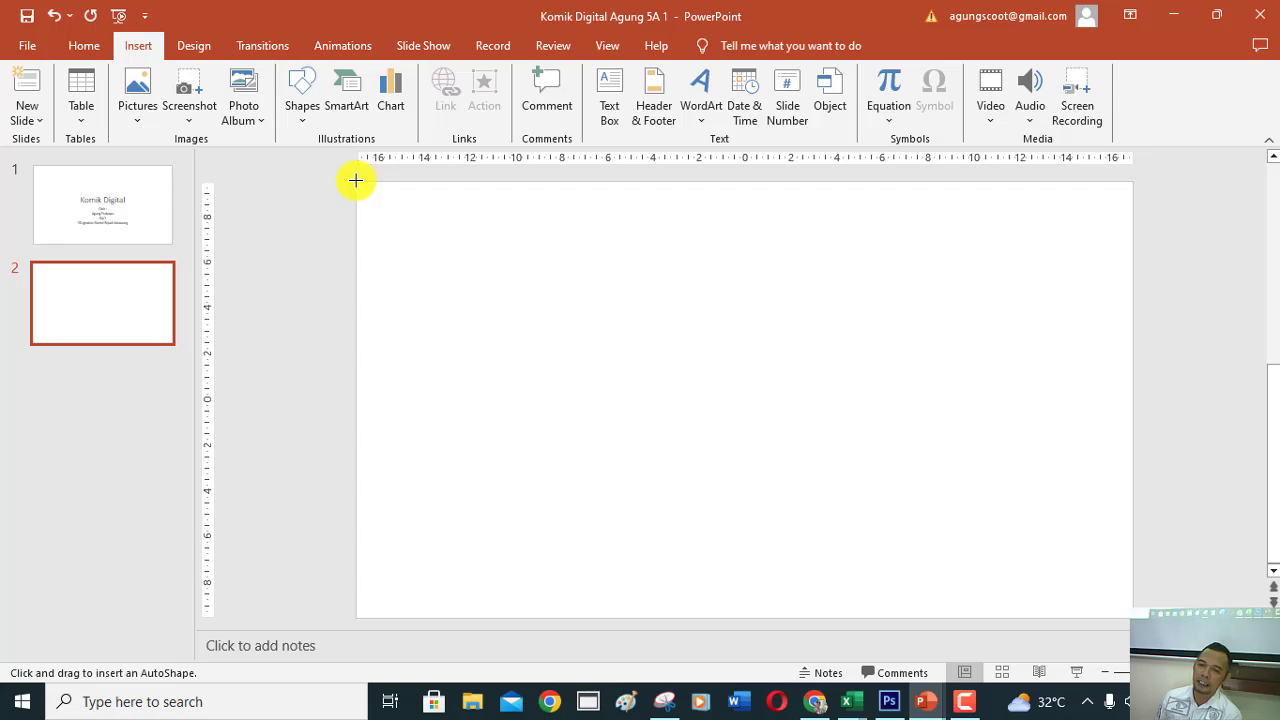
mouse_move(357, 180)
mouse_down()
mouse_move(773, 463)
mouse_move(1133, 610)
mouse_up()
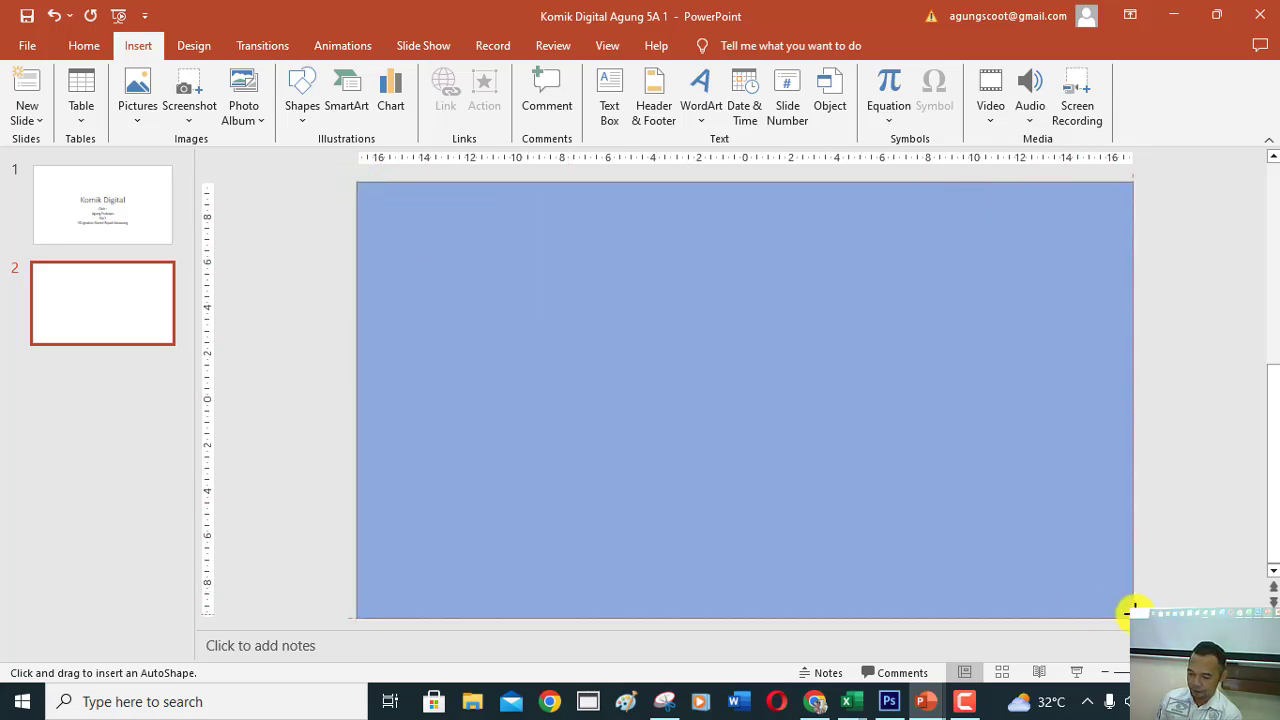
drag(1131, 611, 1133, 617)
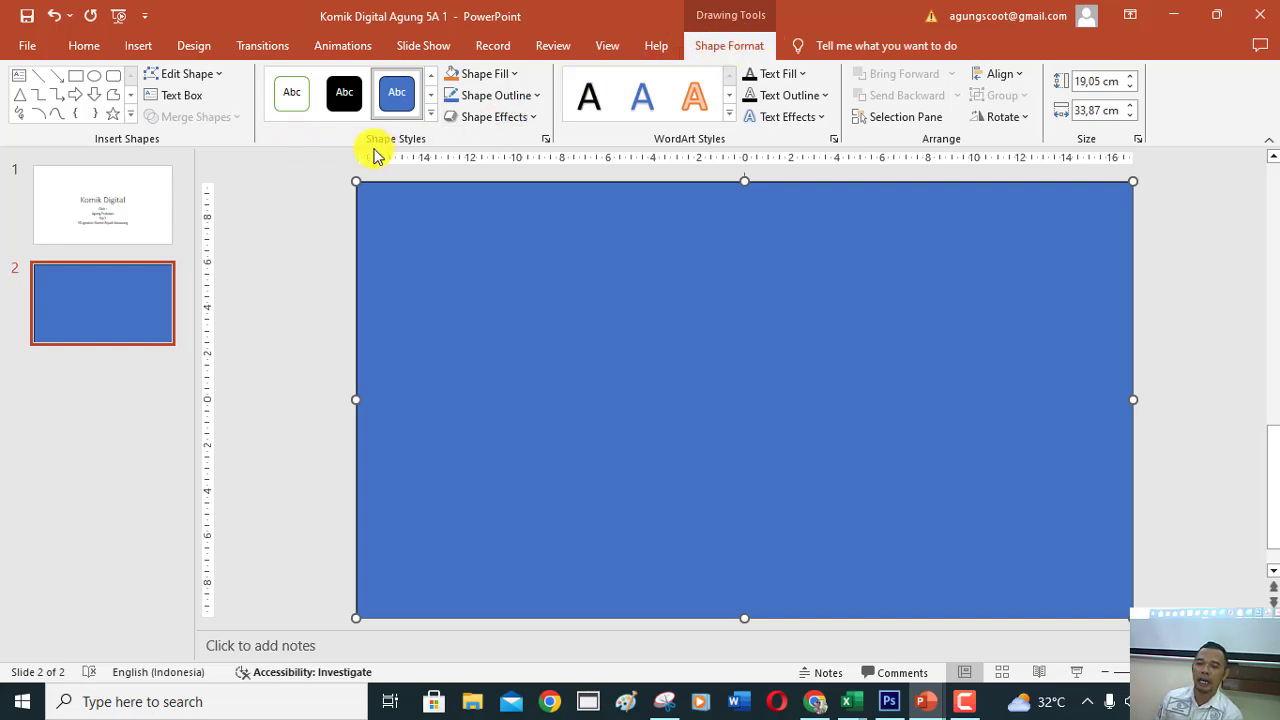
click(515, 74)
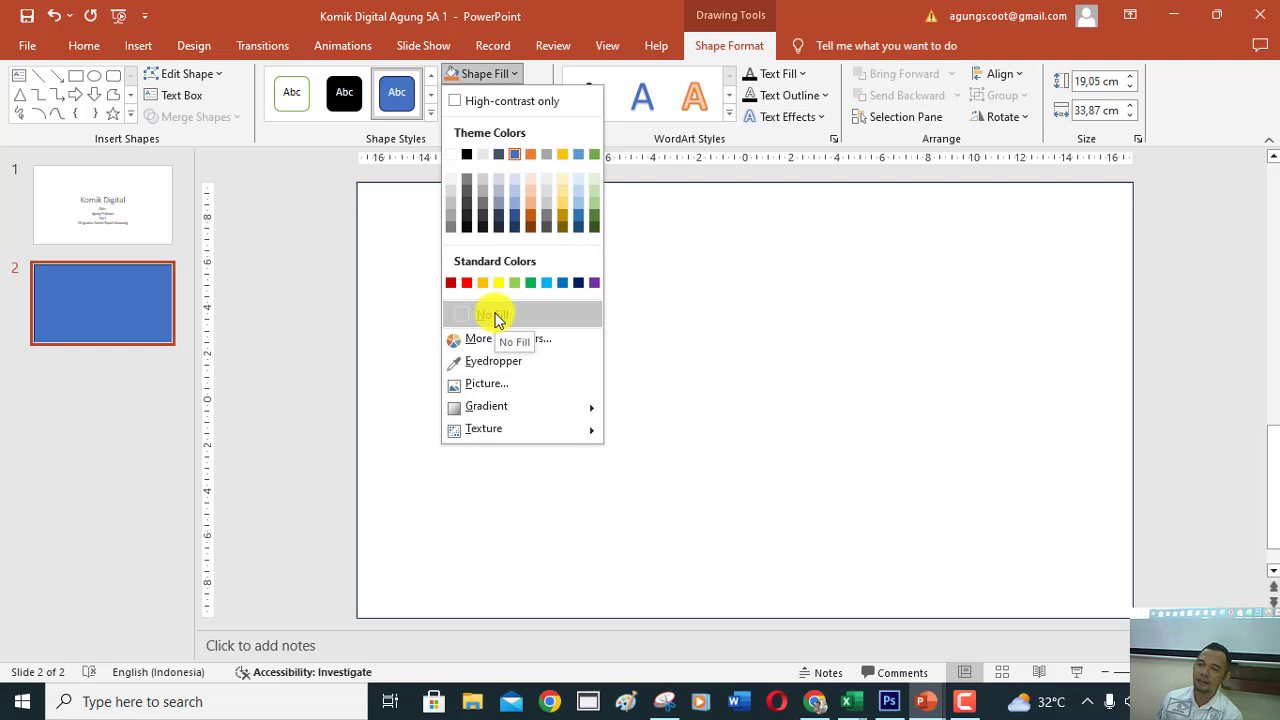
click(495, 317)
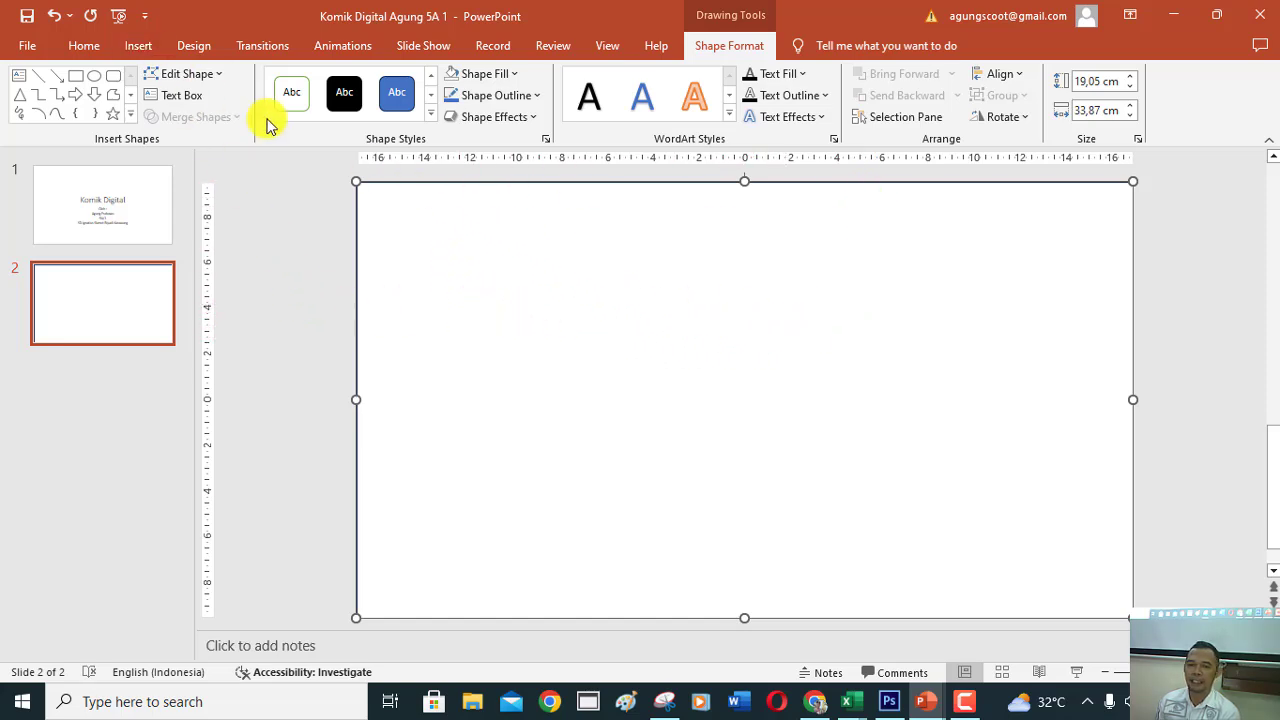
click(130, 46)
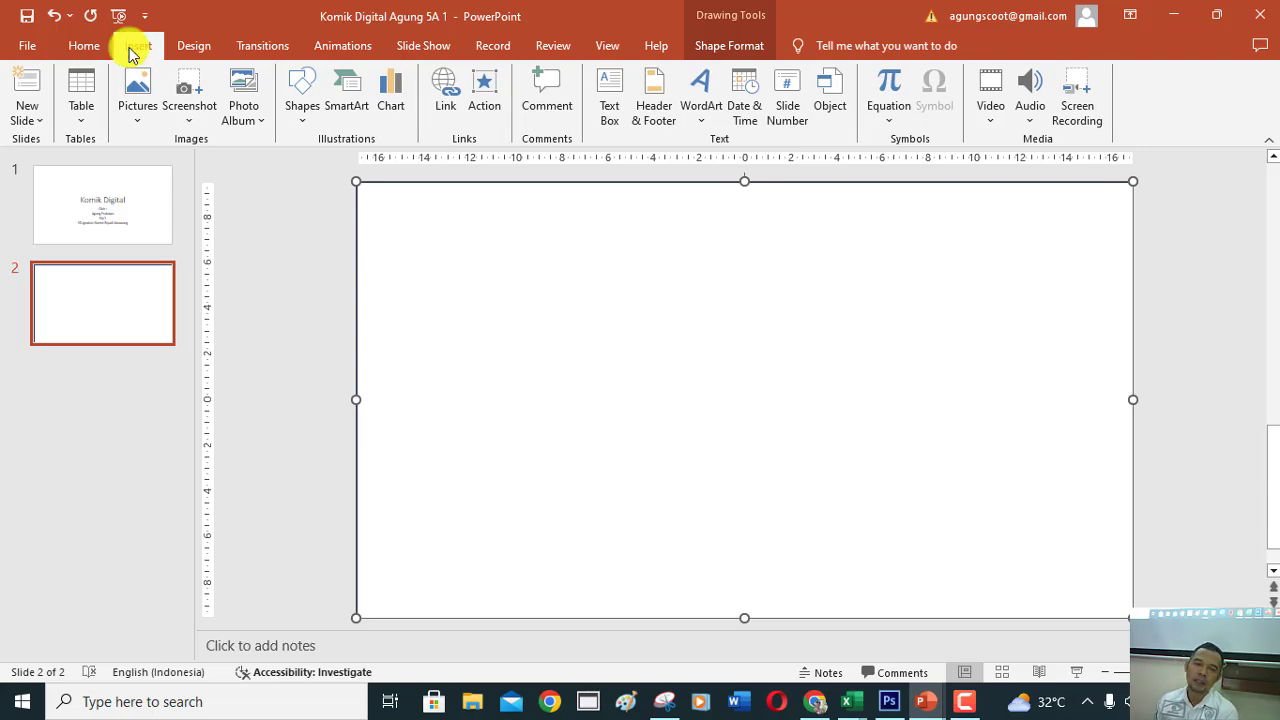
Draw a vertical line down the centre of slide 2.
click(310, 117)
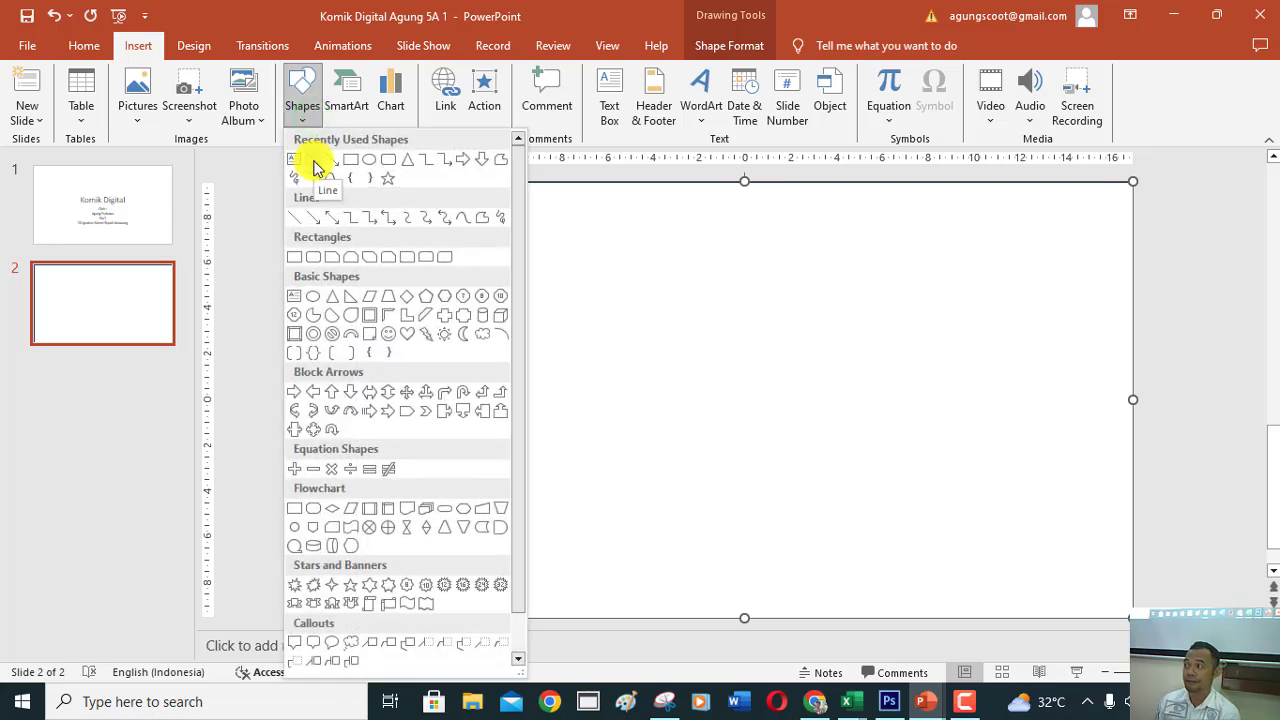
click(313, 162)
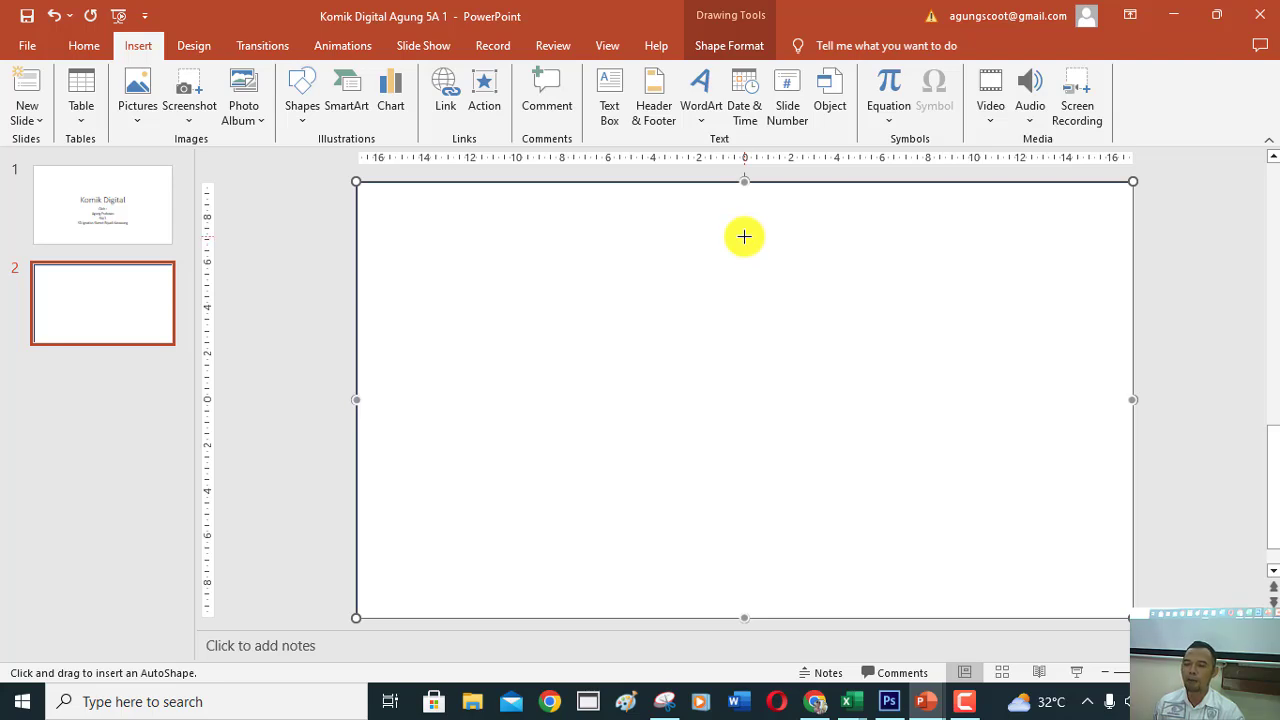
mouse_move(744, 236)
mouse_down()
mouse_move(723, 435)
mouse_move(735, 565)
mouse_up()
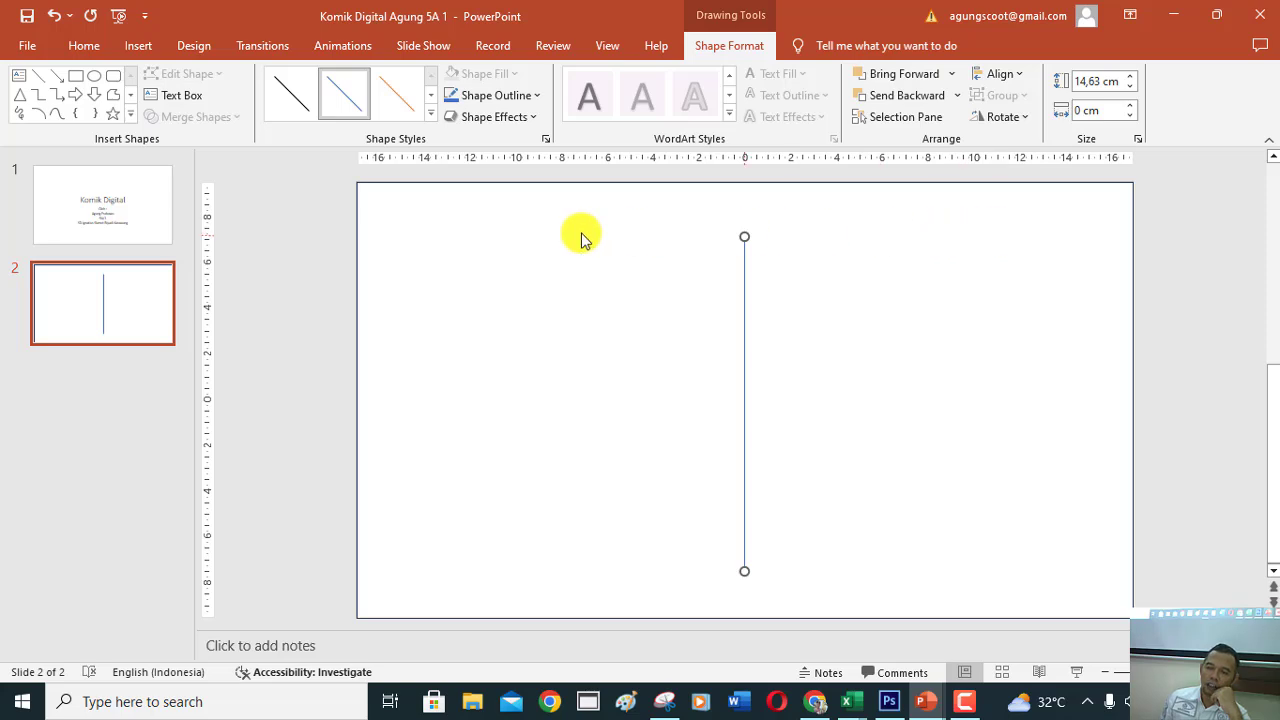
click(484, 228)
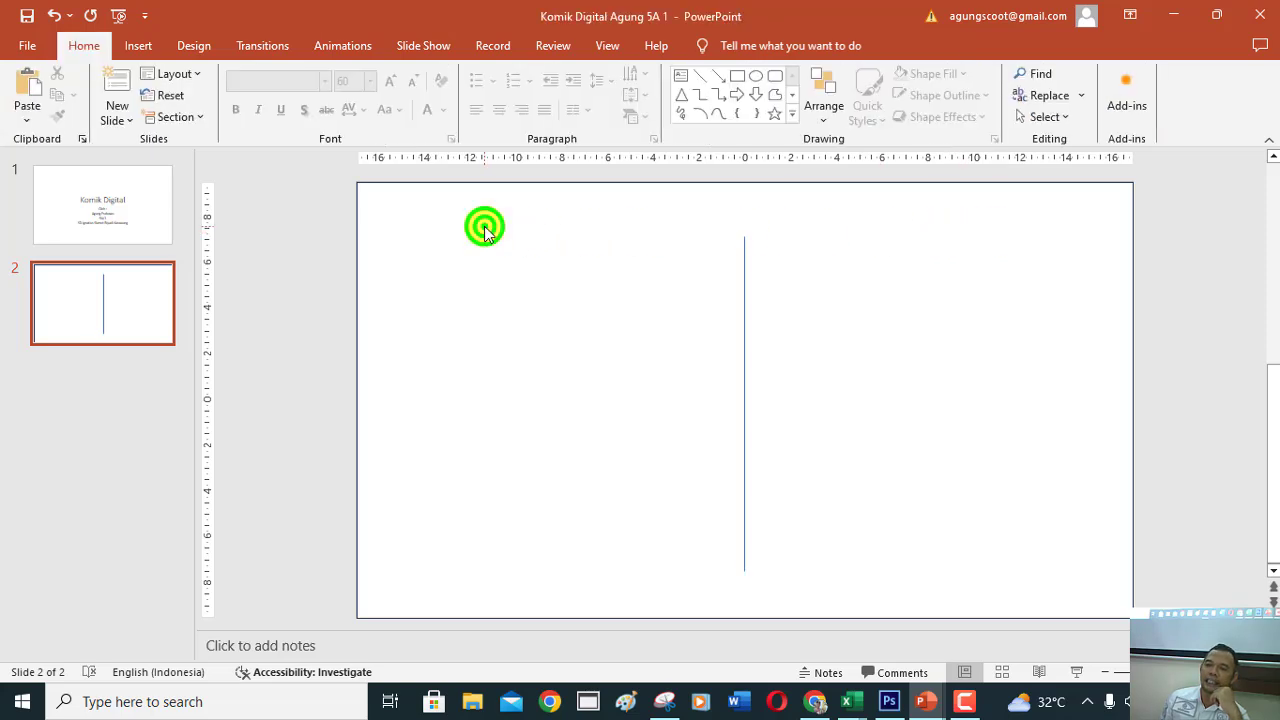
click(443, 184)
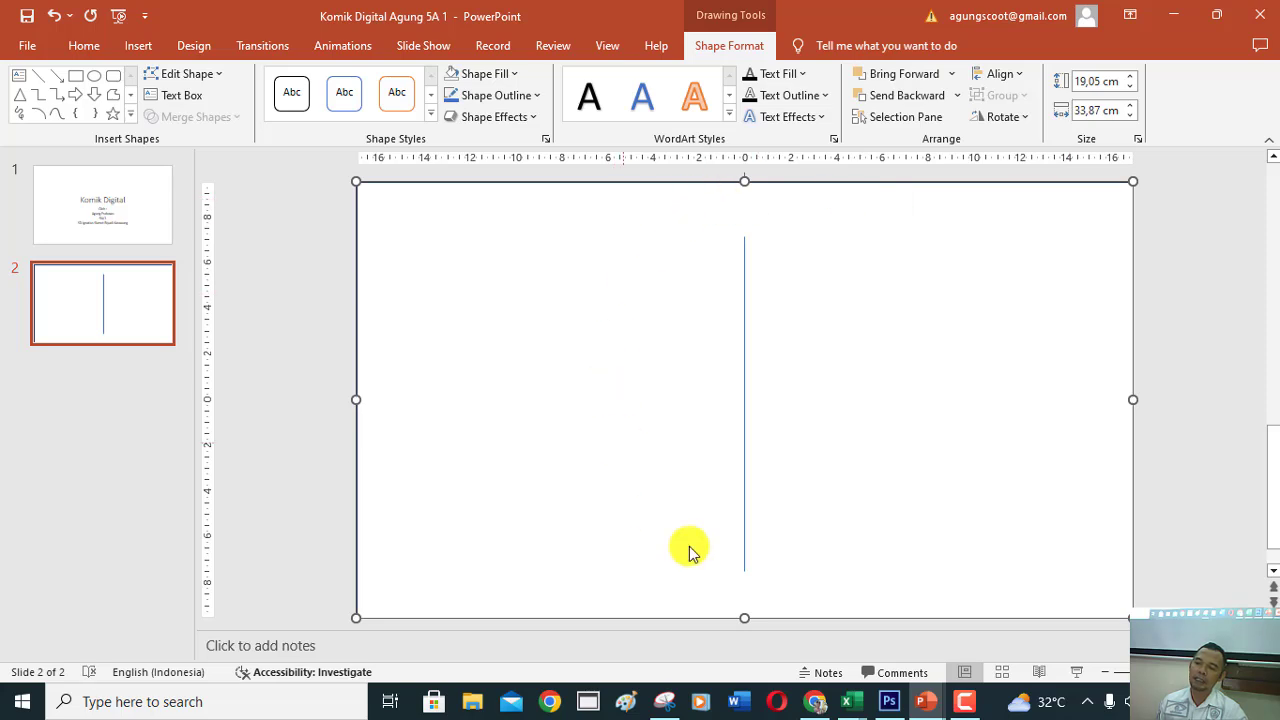
click(957, 703)
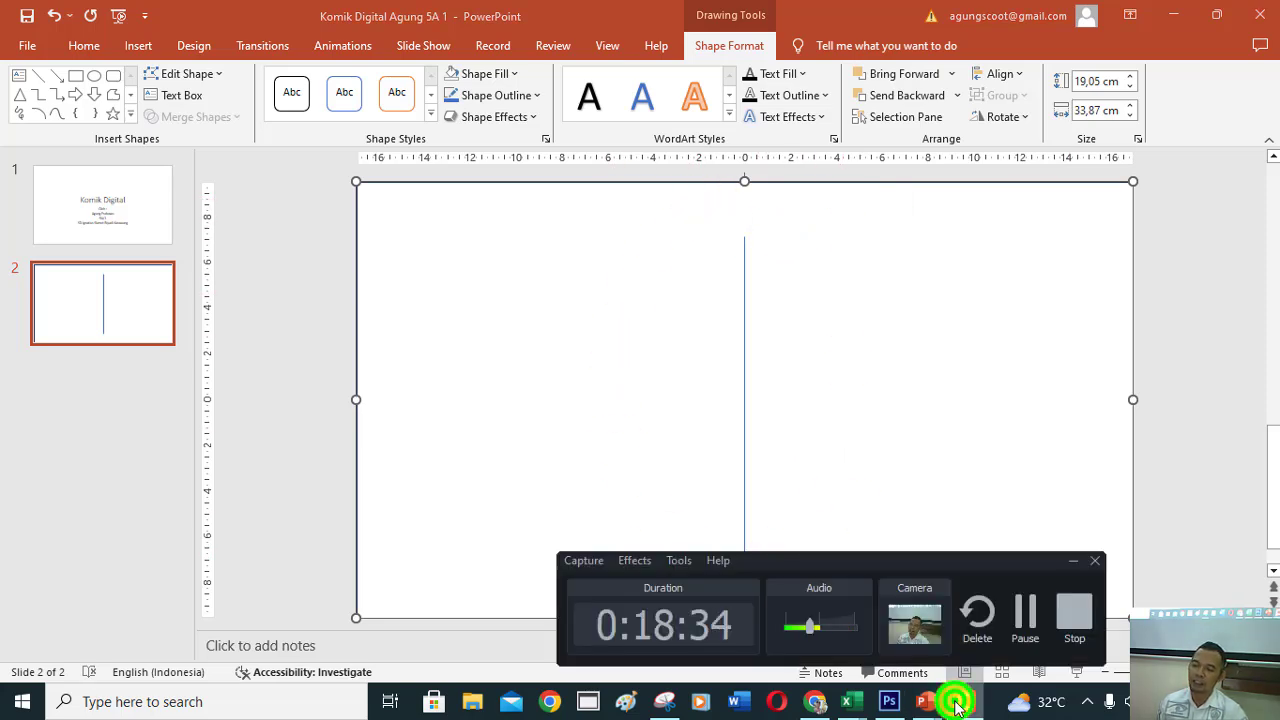
click(957, 703)
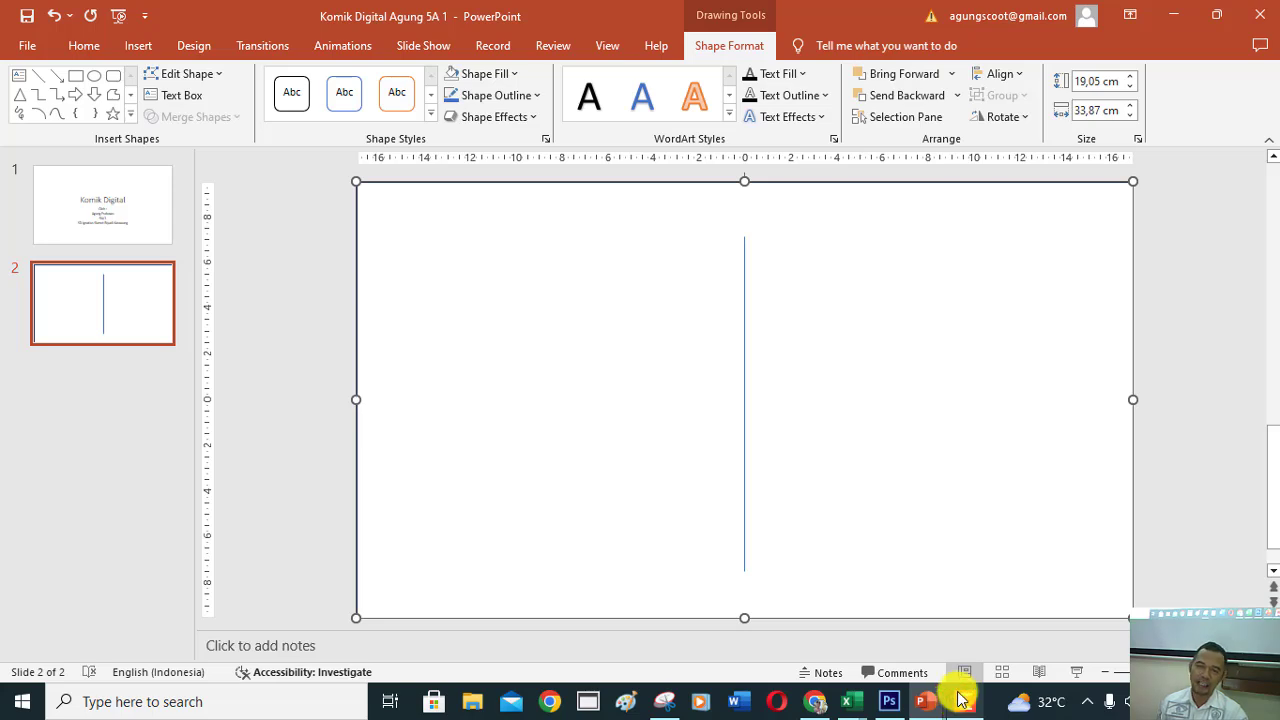
Draw a 31,55 cm horizontal line across the middle of the slide.
click(143, 50)
click(295, 118)
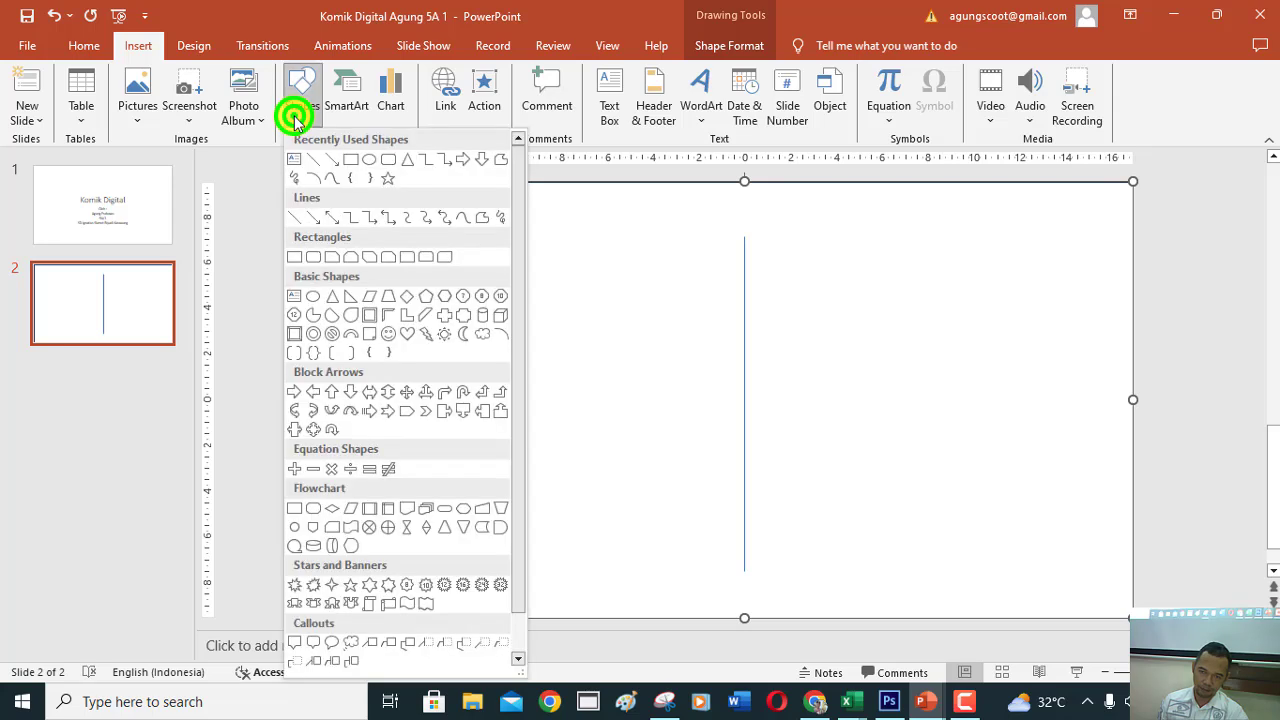
click(314, 164)
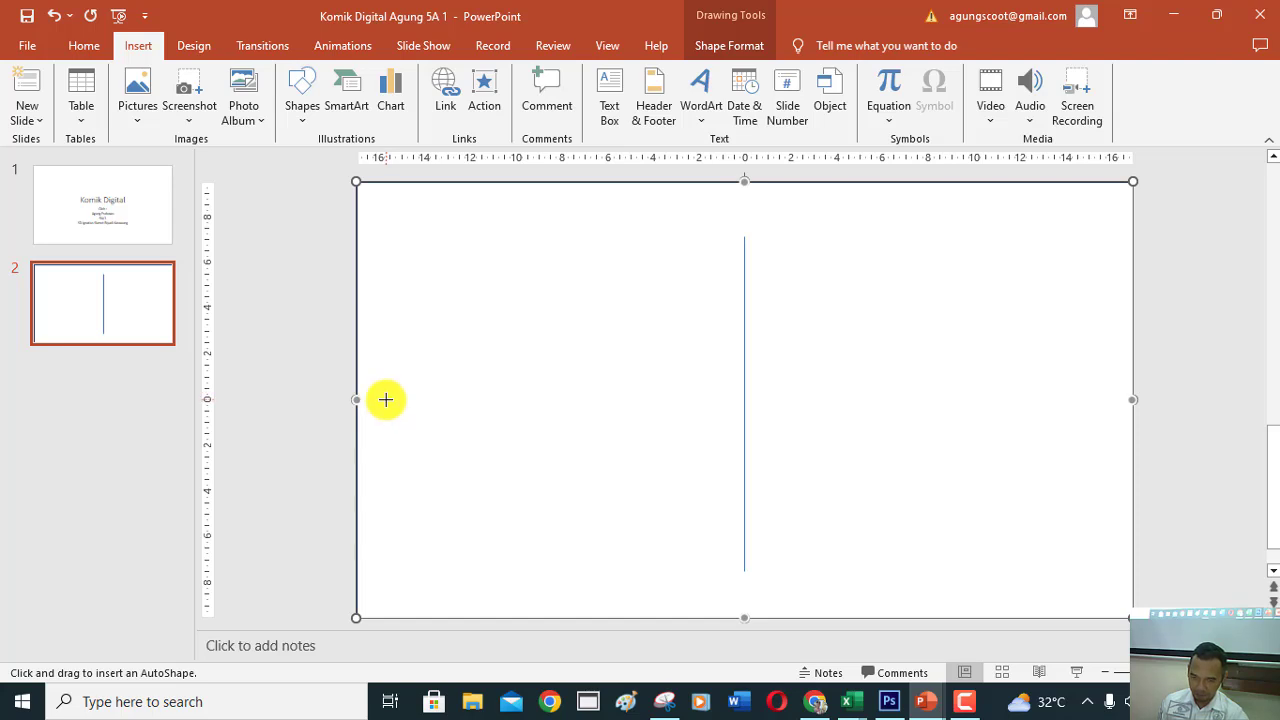
drag(386, 400, 1017, 426)
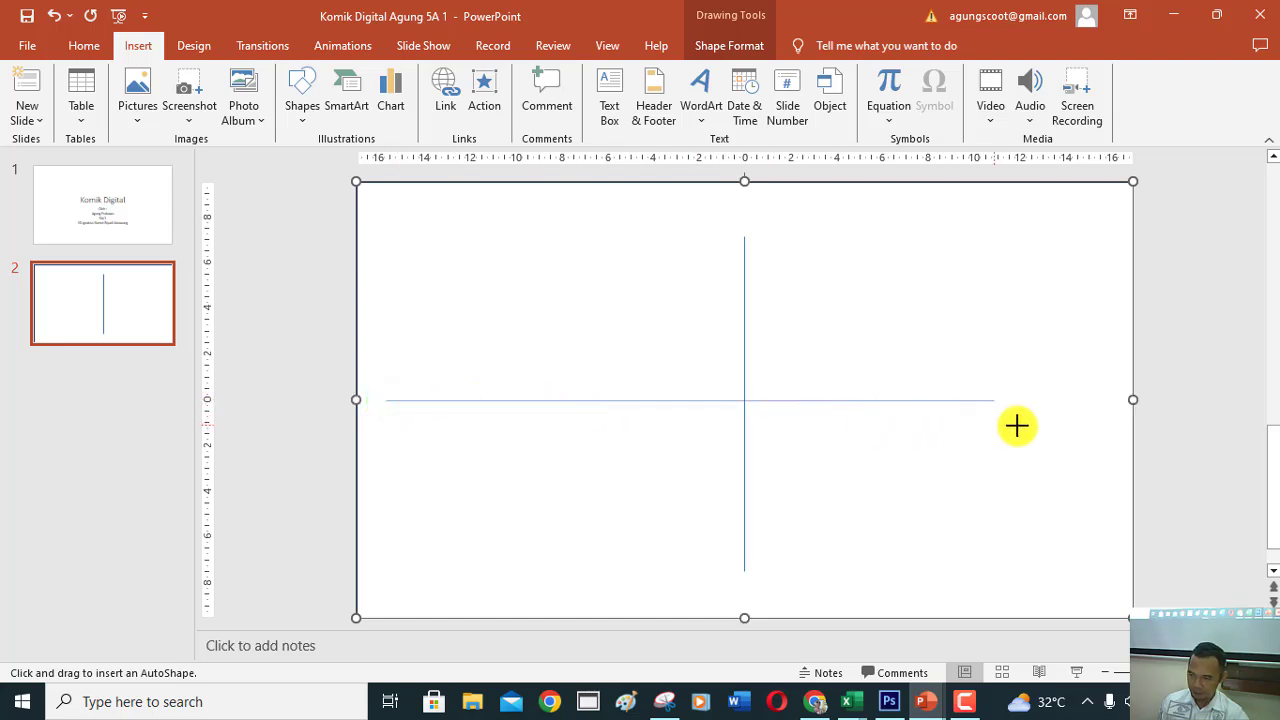
drag(1017, 426, 1108, 428)
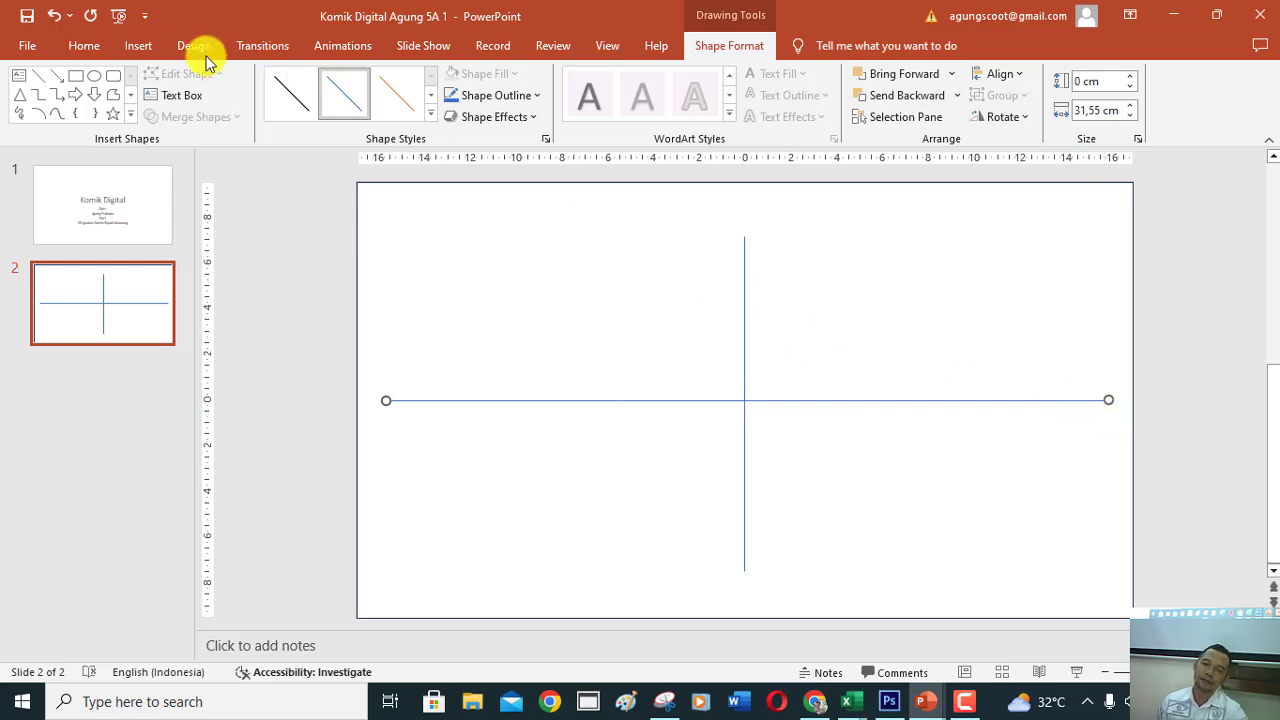
Draw an 8,44 × 15,9 cm rectangle over the top-left quarter, nudge it into place, and remove its fill.
click(143, 48)
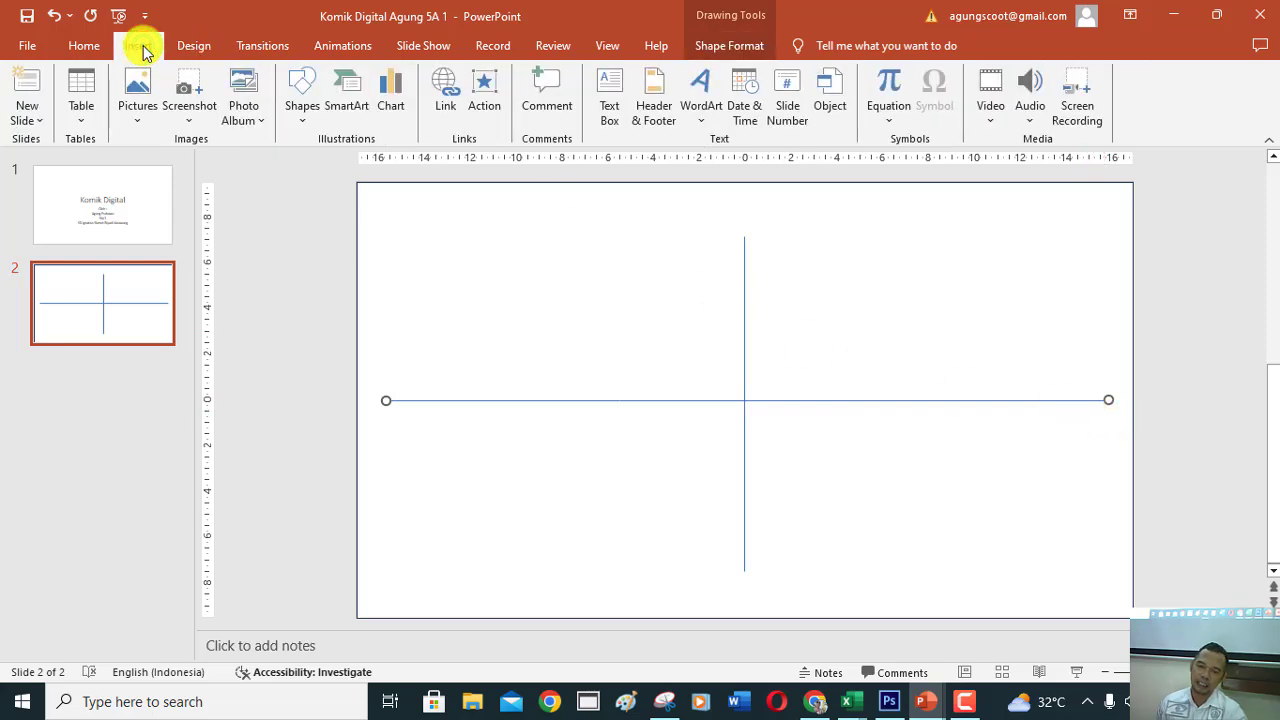
click(304, 110)
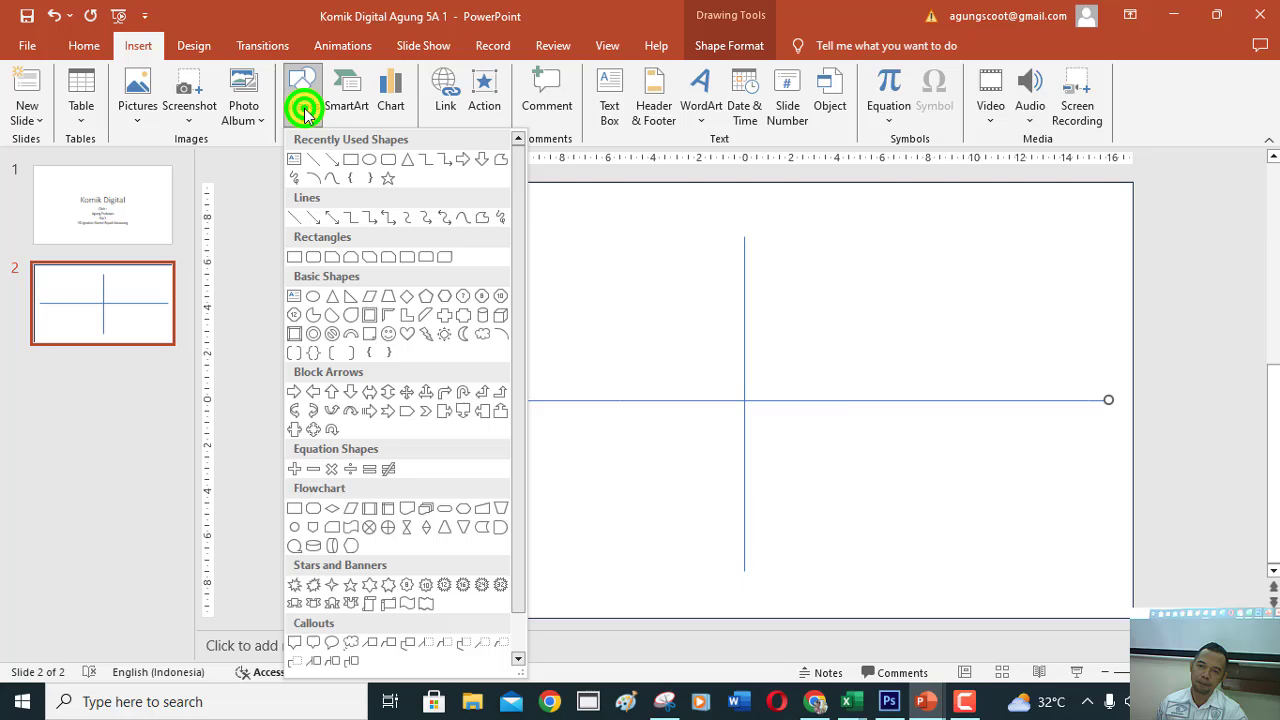
click(343, 160)
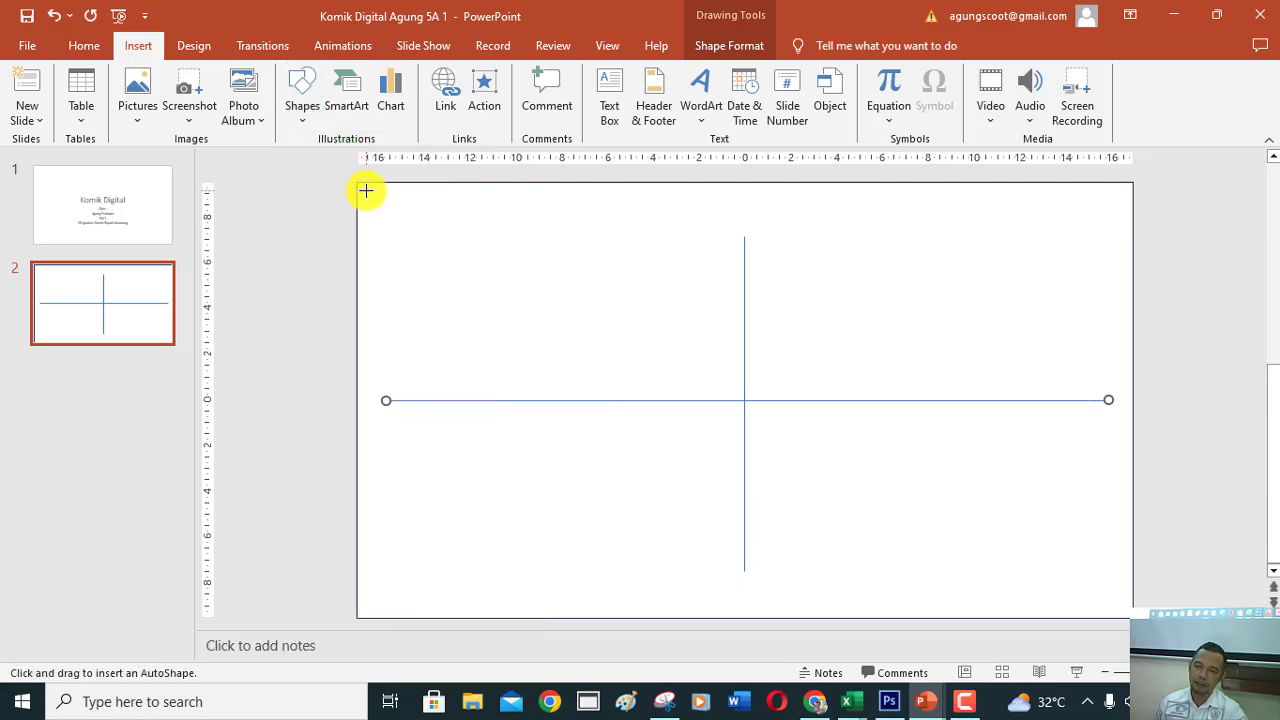
drag(367, 193, 638, 342)
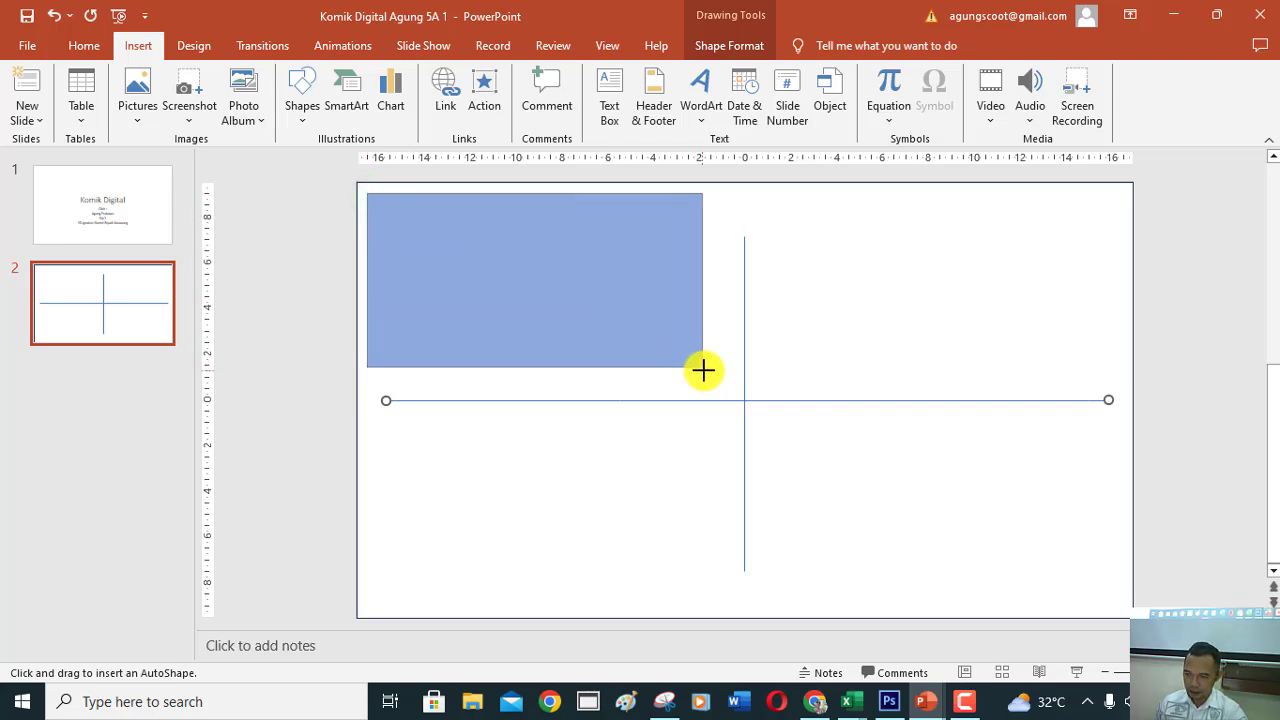
drag(638, 342, 731, 388)
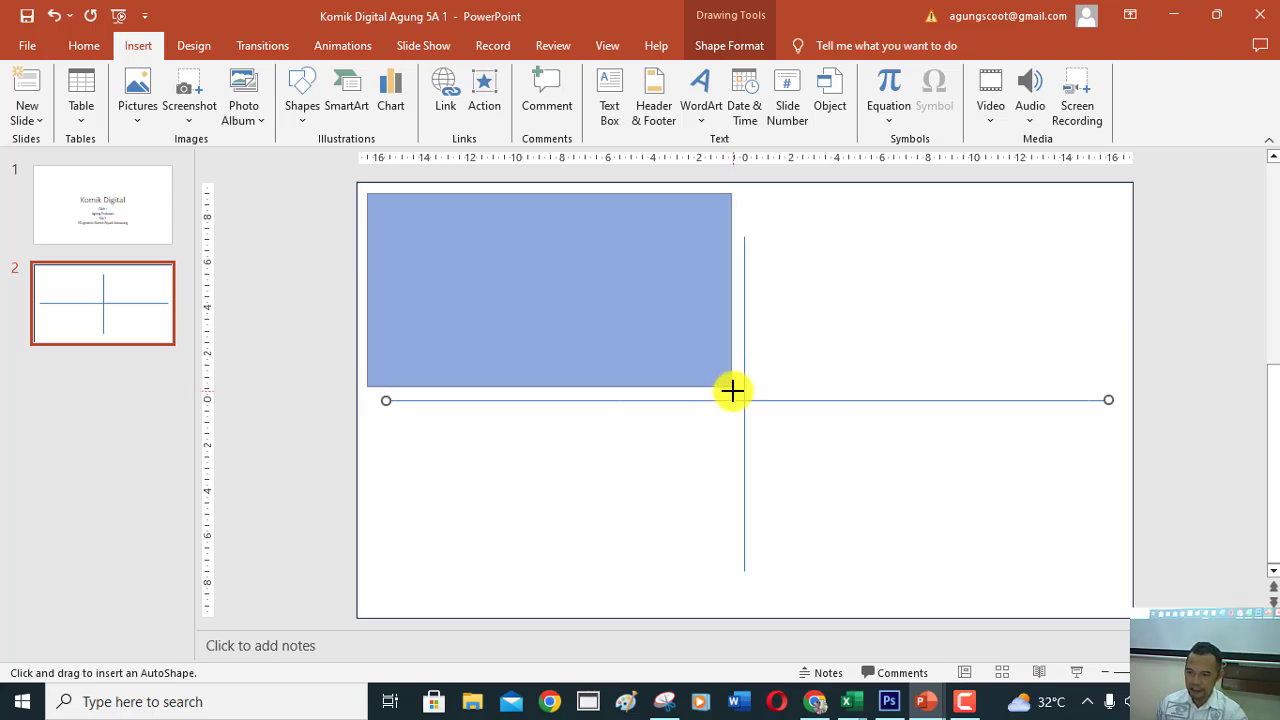
drag(731, 388, 731, 390)
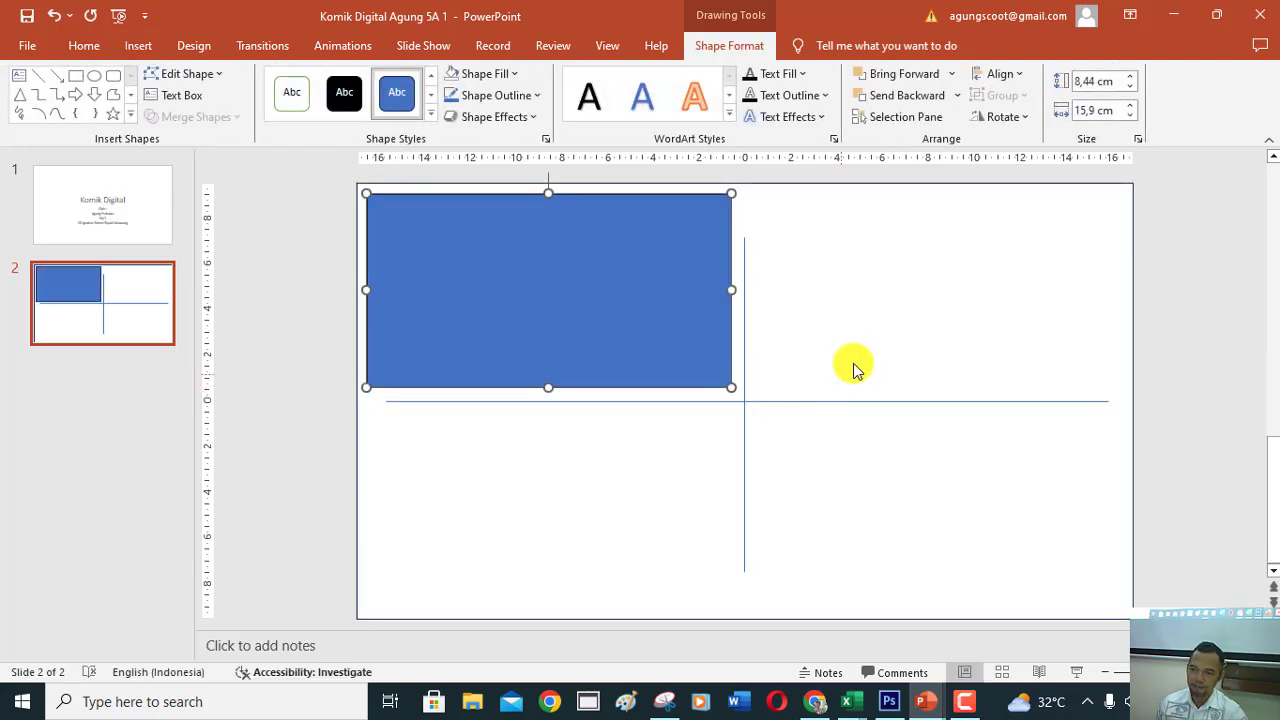
key(ctrl+Down)
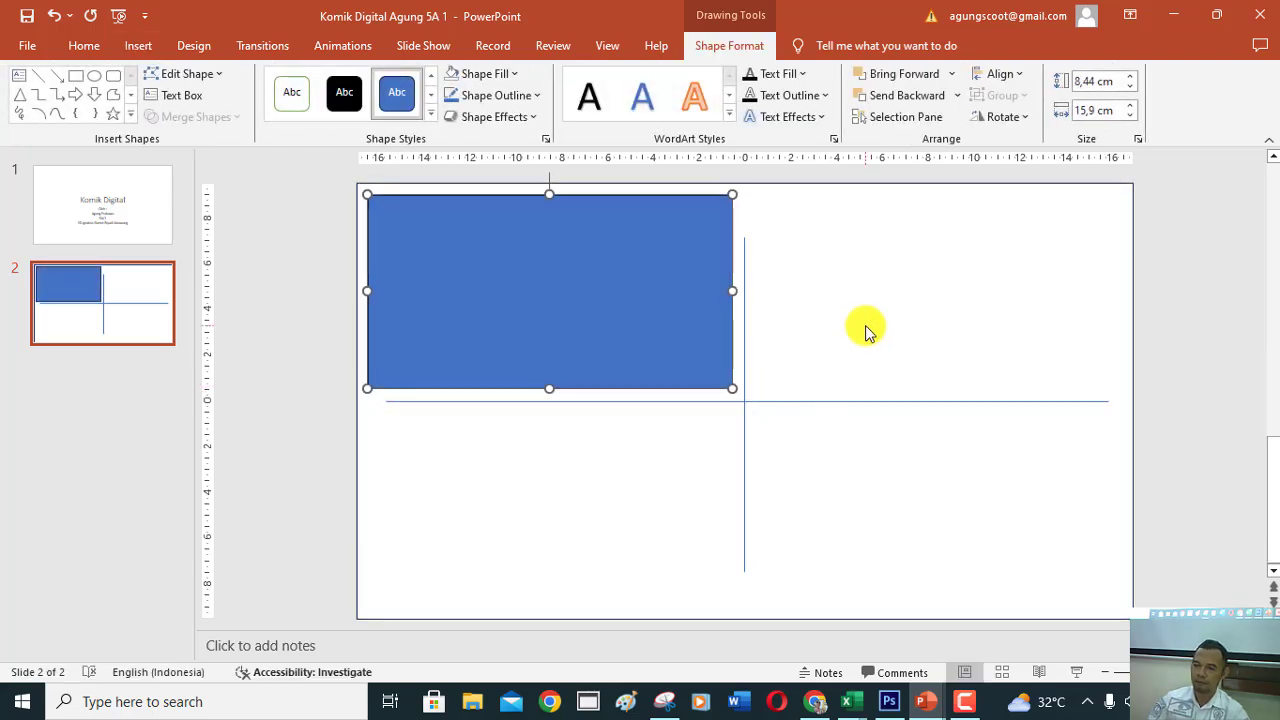
key(ctrl+Right)
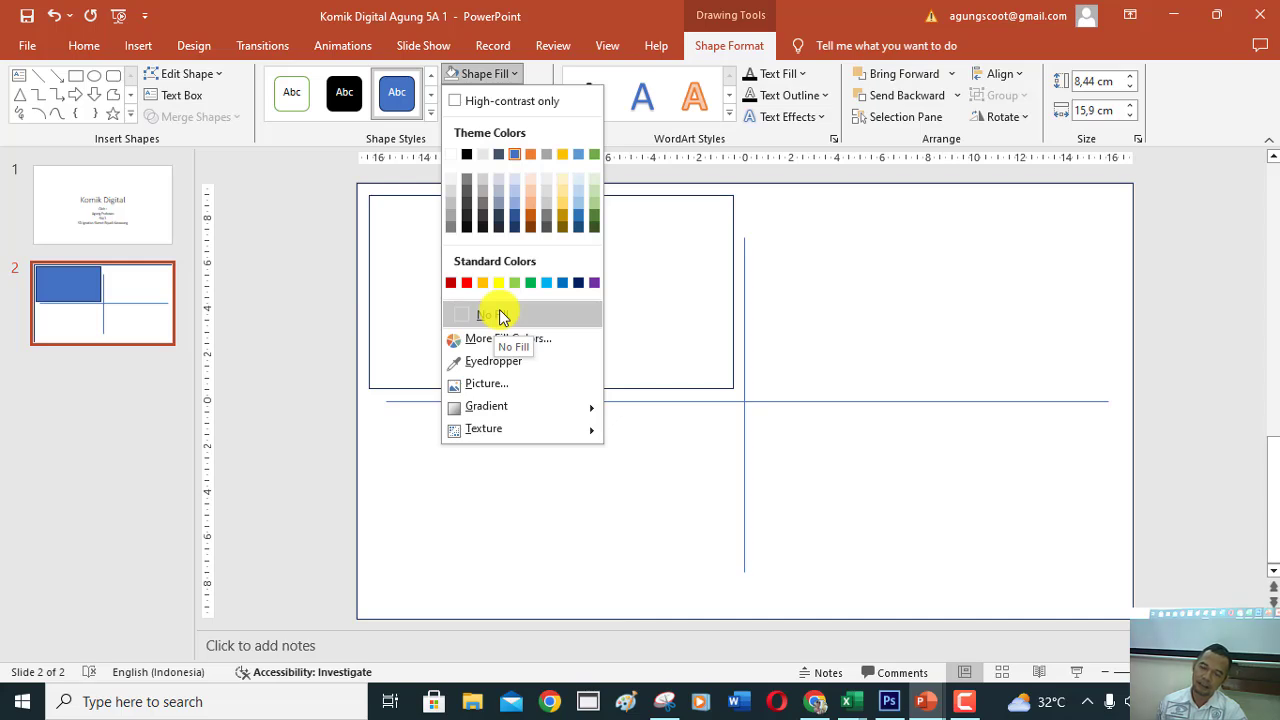
click(500, 315)
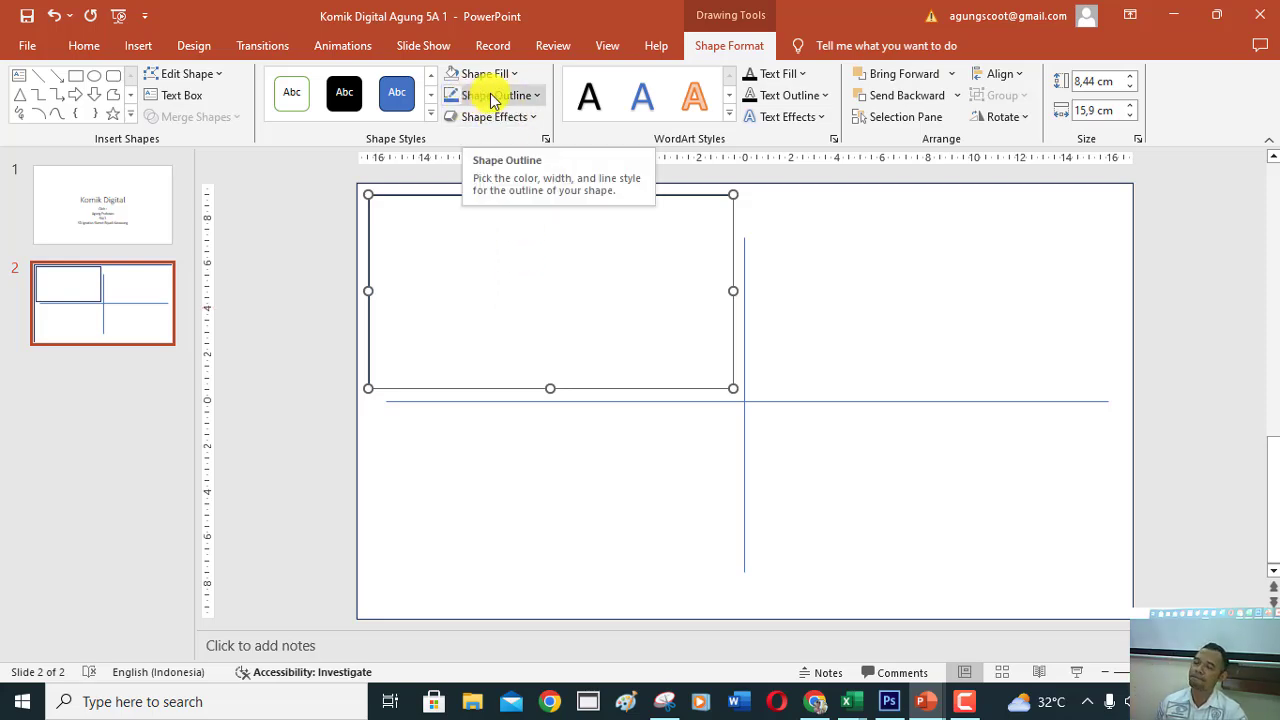
Give the top-left rectangle a black outline with 4½ pt weight.
click(528, 95)
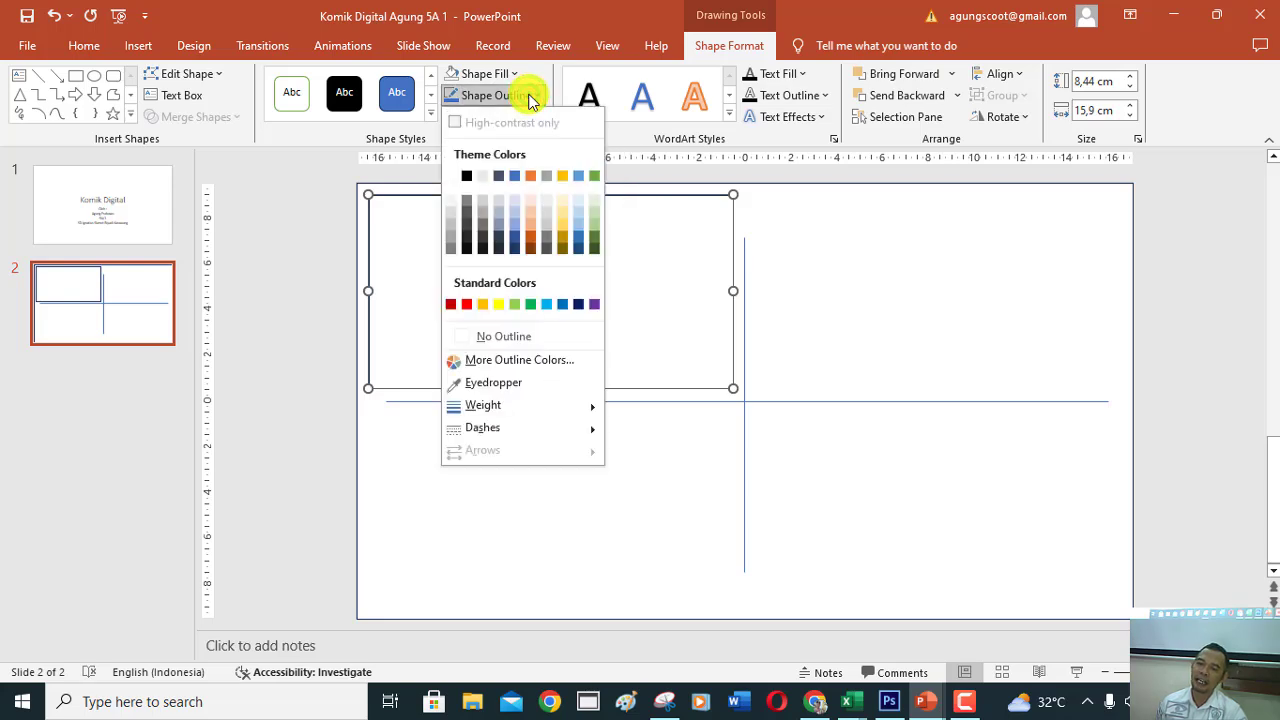
click(467, 178)
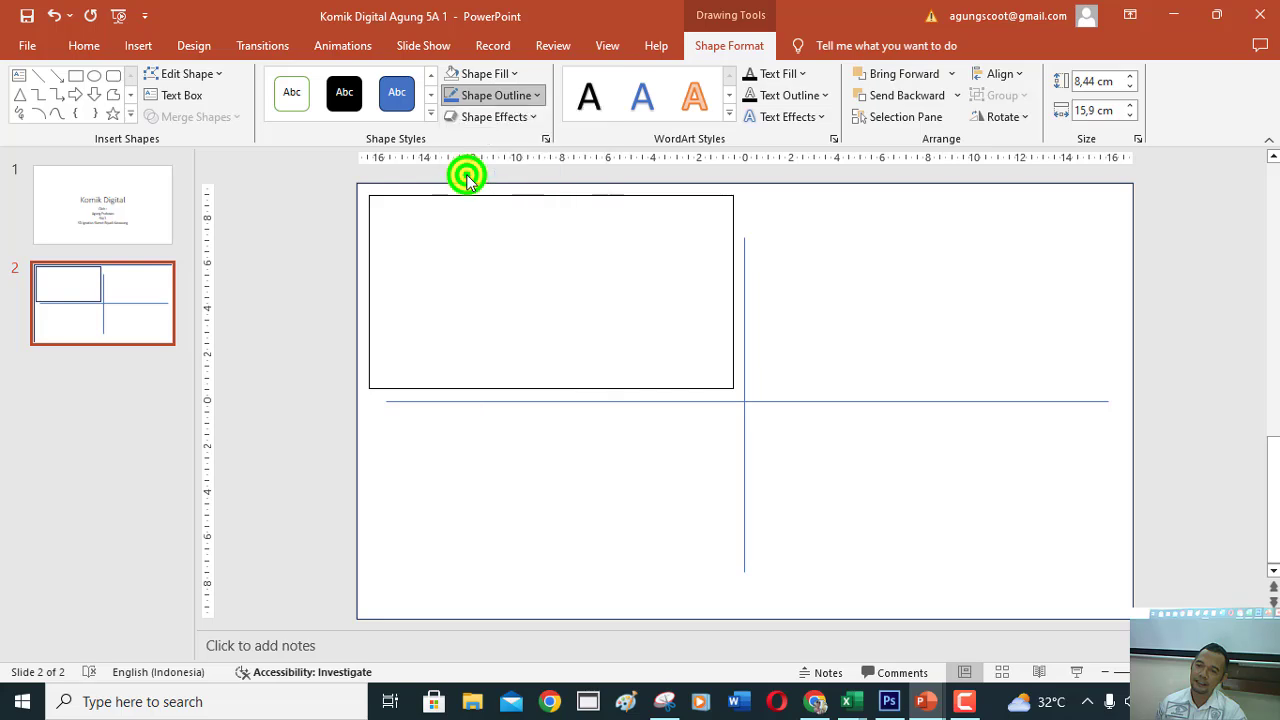
click(537, 94)
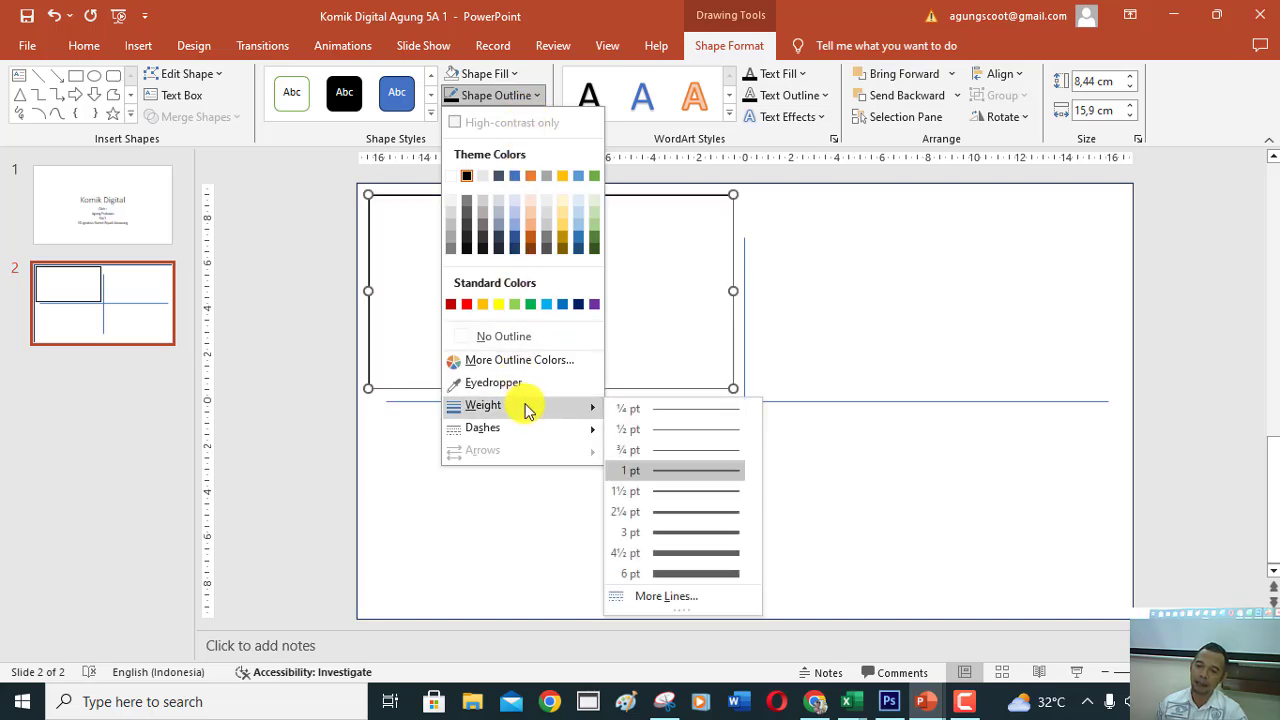
mouse_move(483, 405)
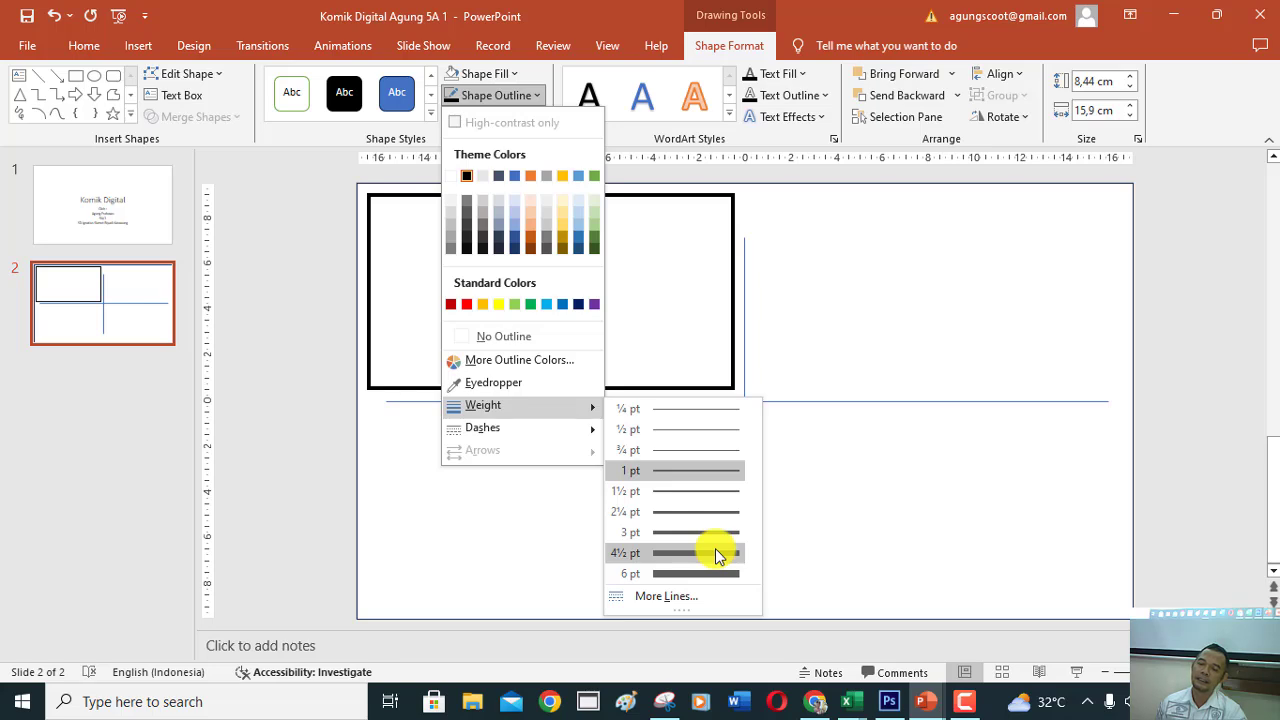
click(716, 553)
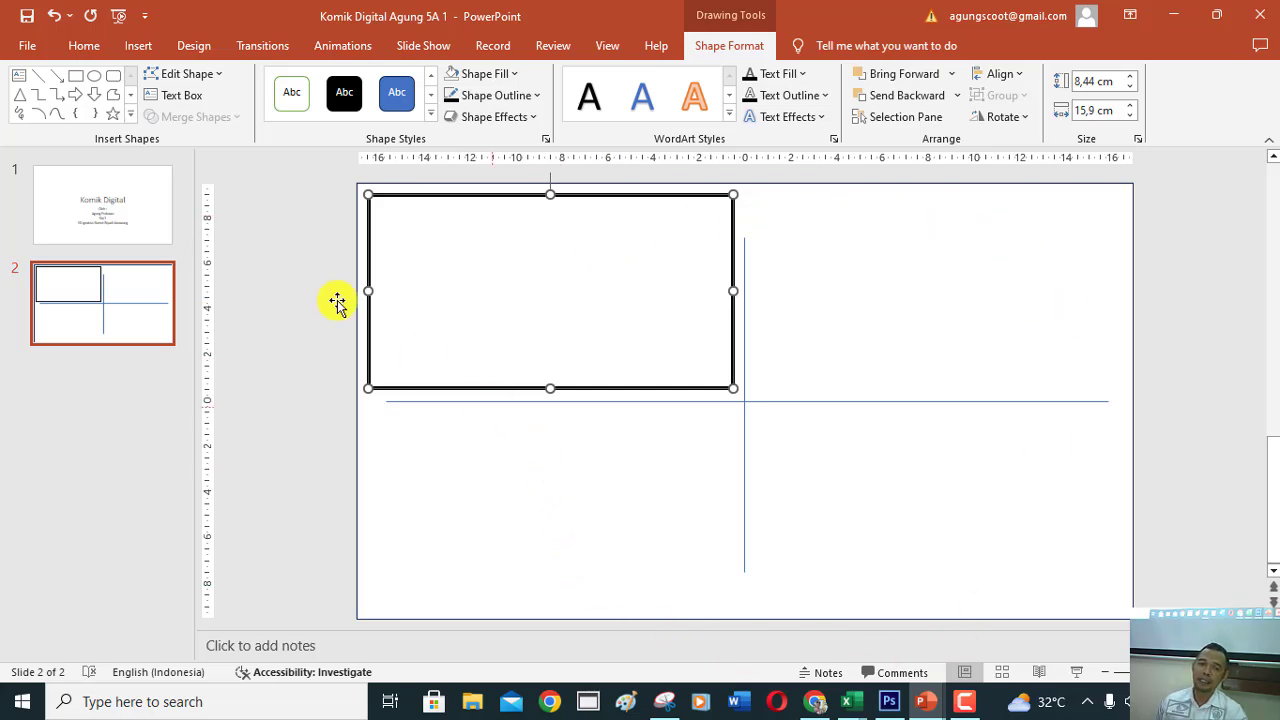
Copy the outlined panel and paste a copy into the top-right quarter, aligned with the first.
click(88, 45)
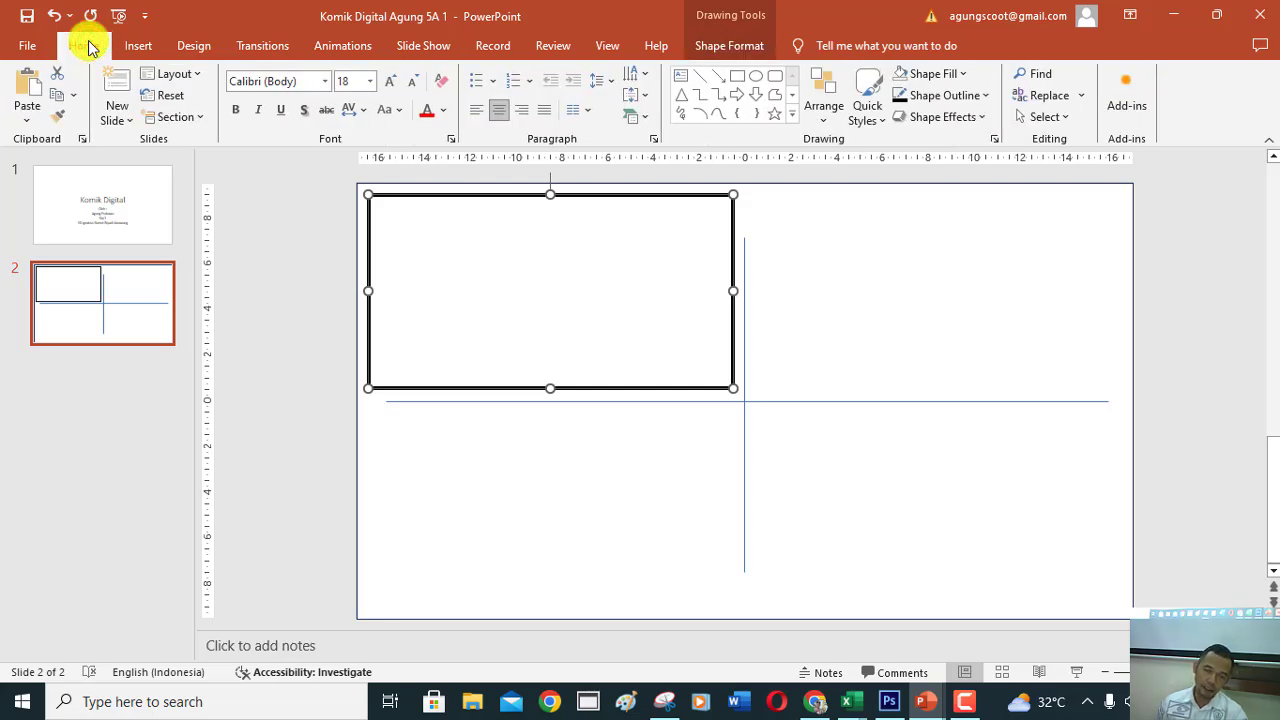
click(55, 100)
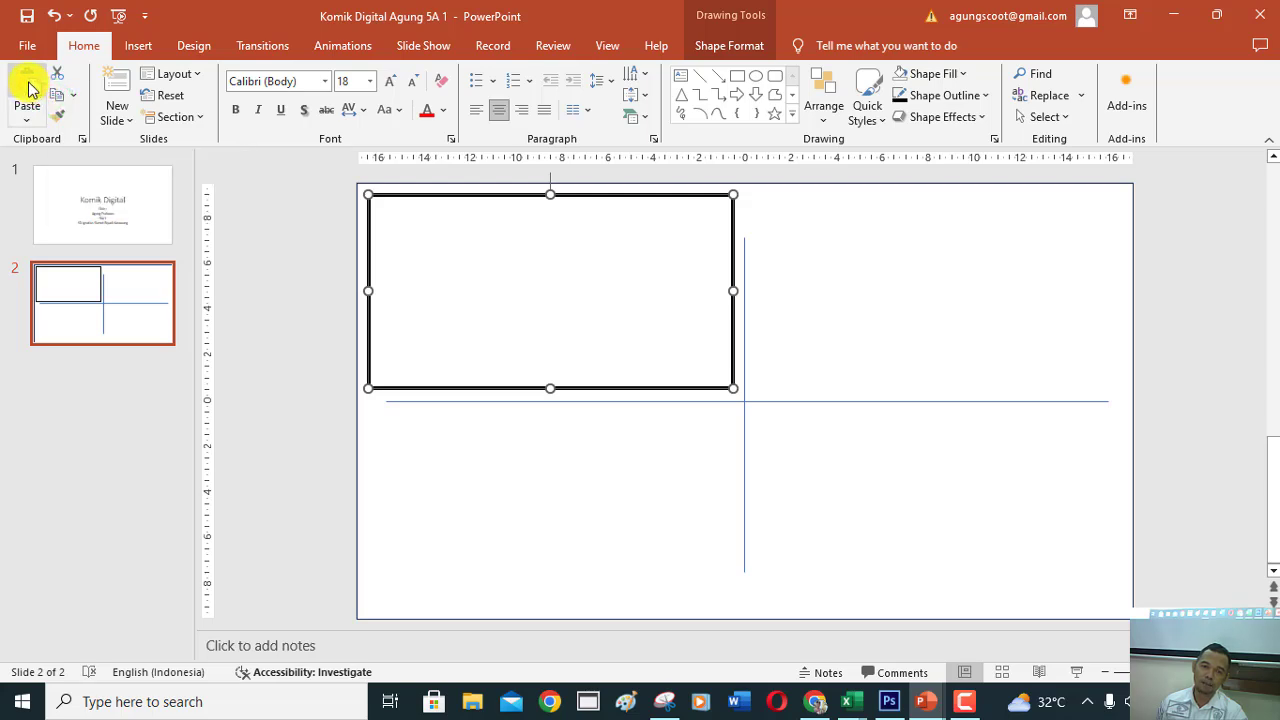
click(27, 90)
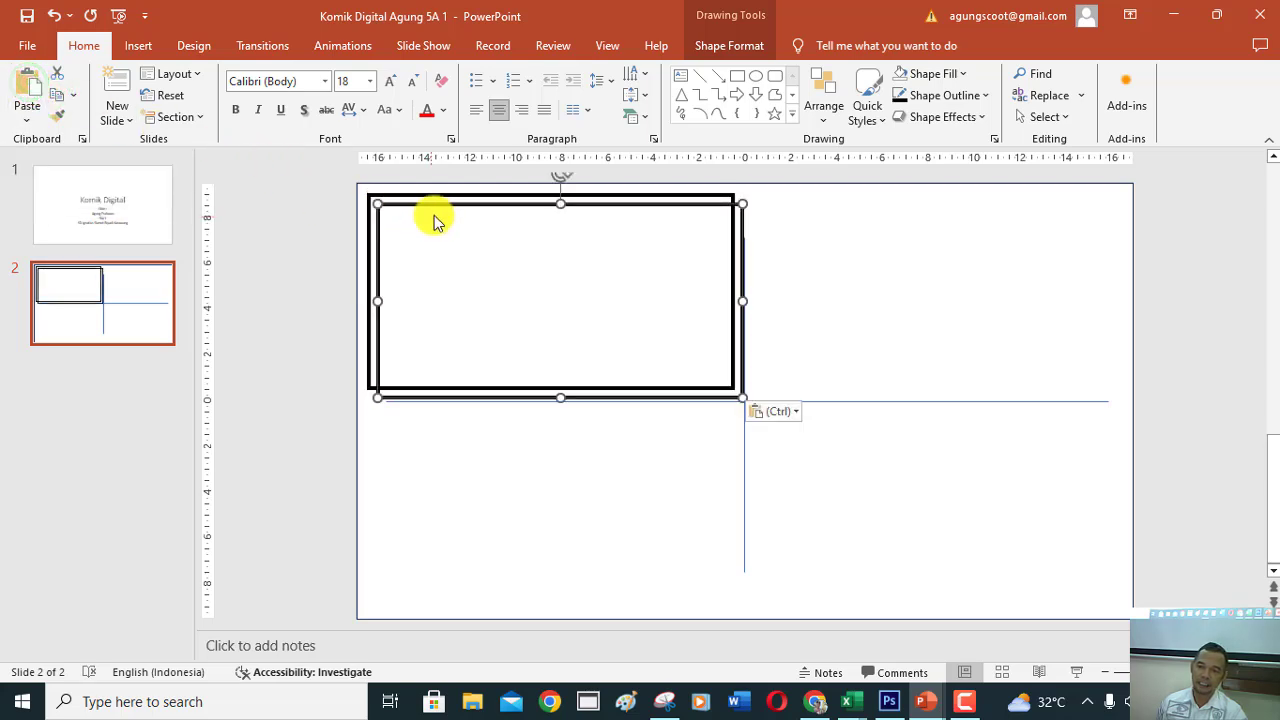
drag(436, 210, 809, 202)
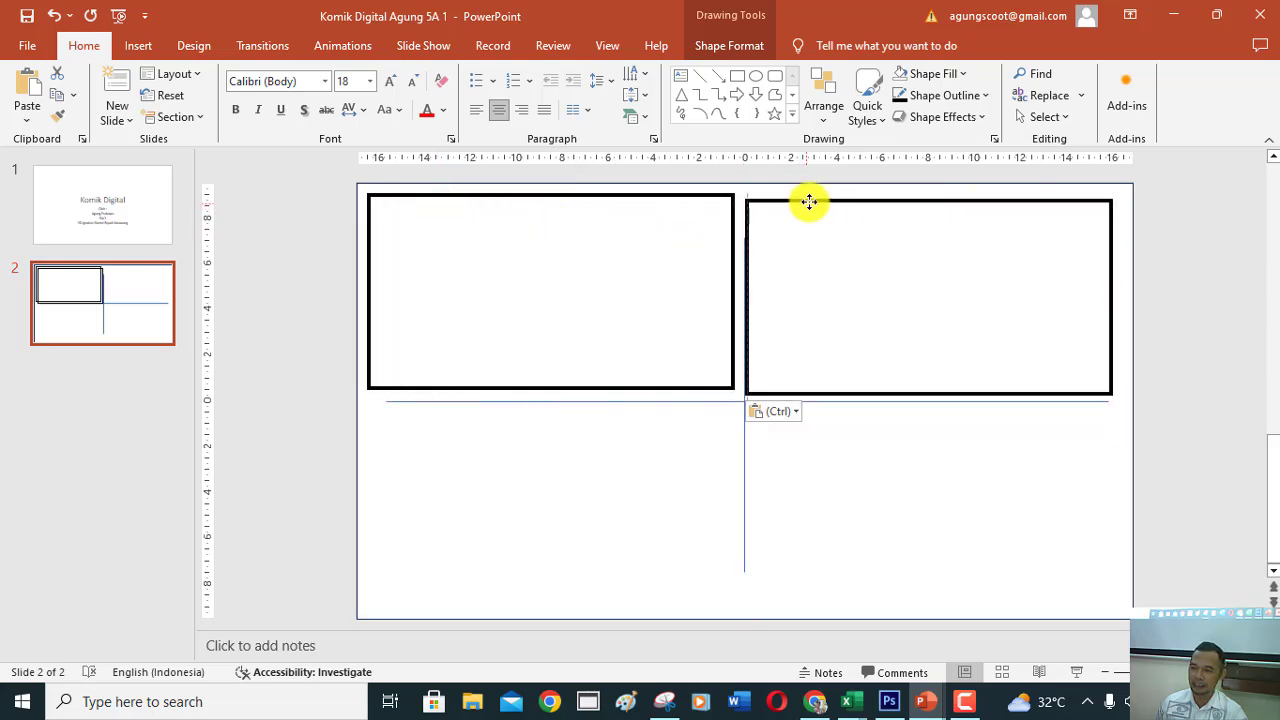
drag(809, 202, 811, 201)
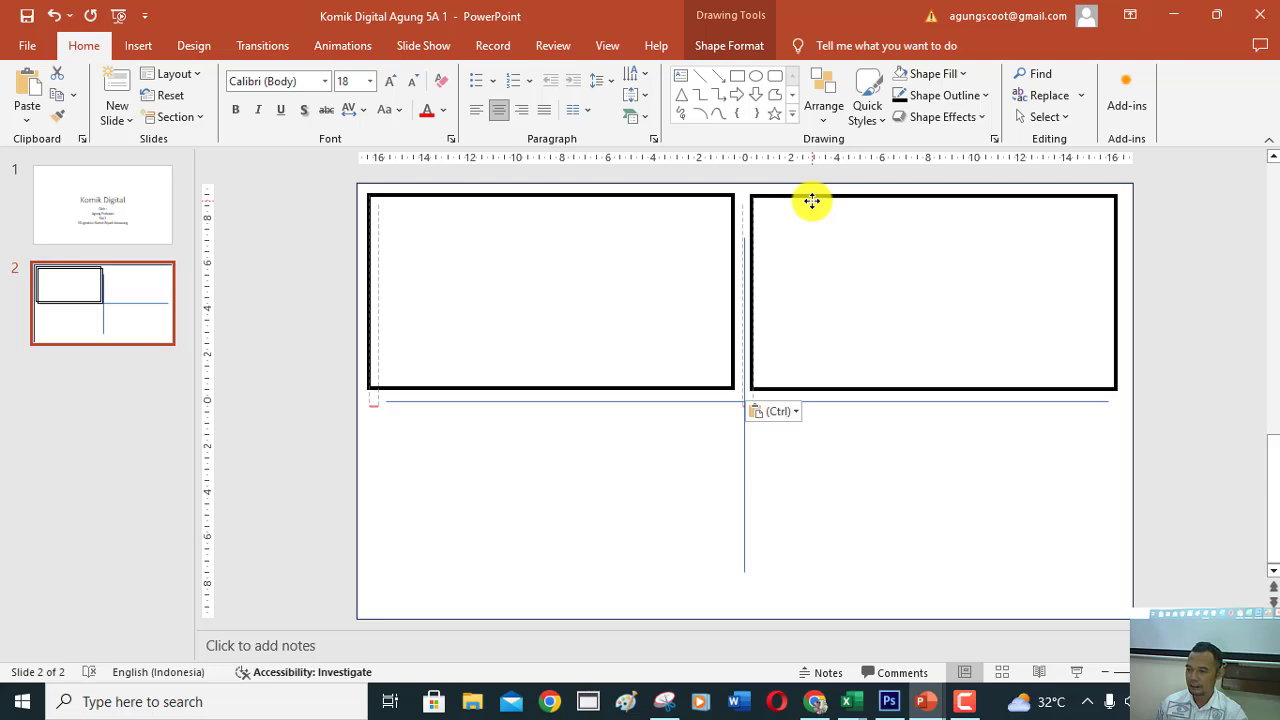
drag(811, 201, 814, 201)
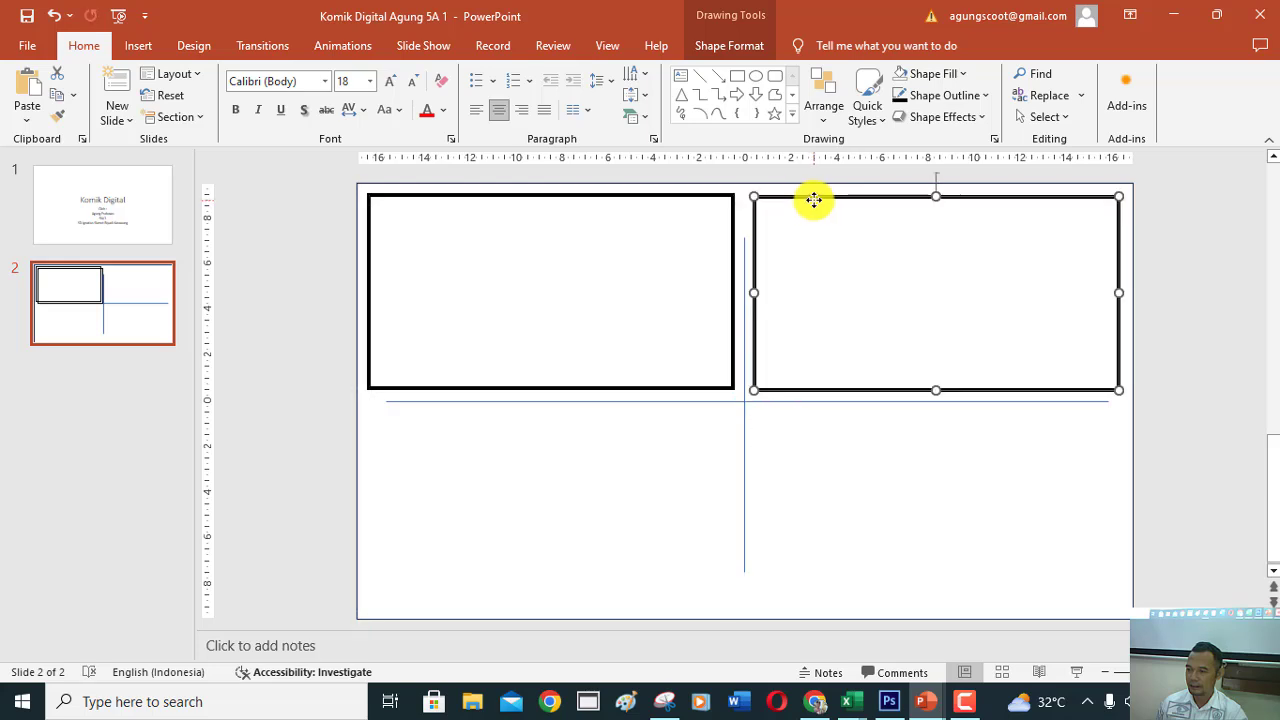
key(Up)
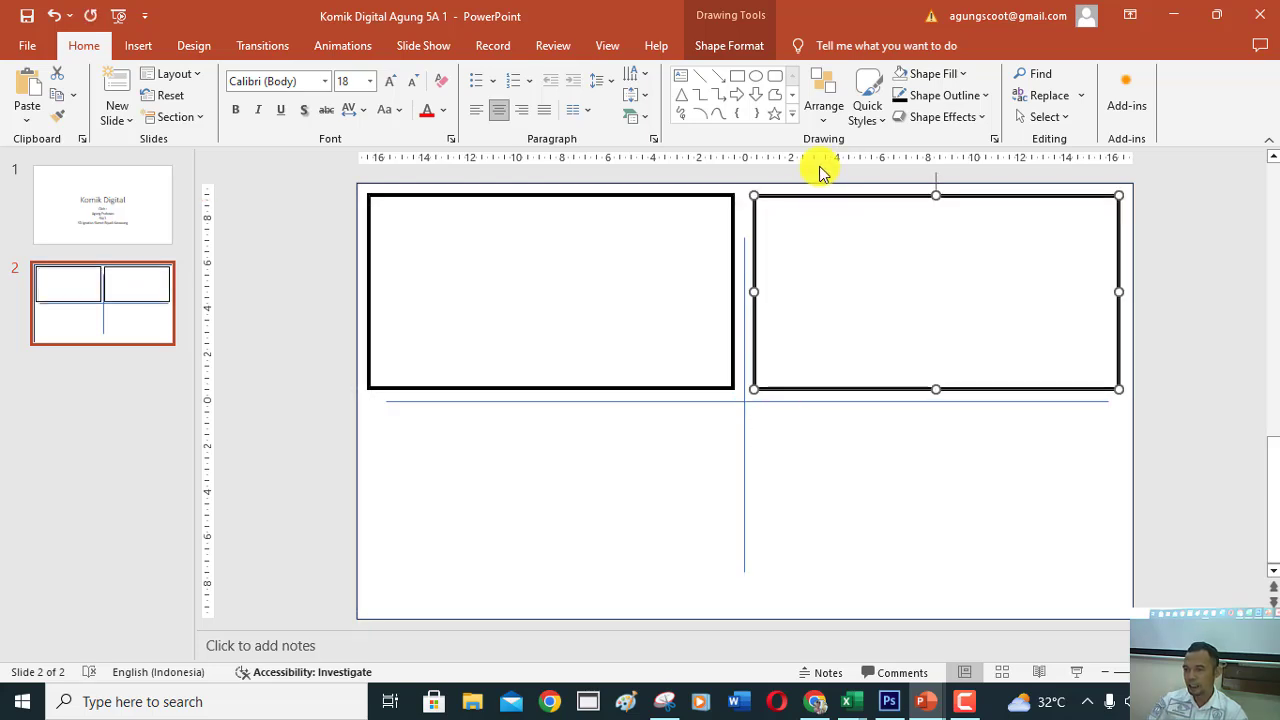
key(Up)
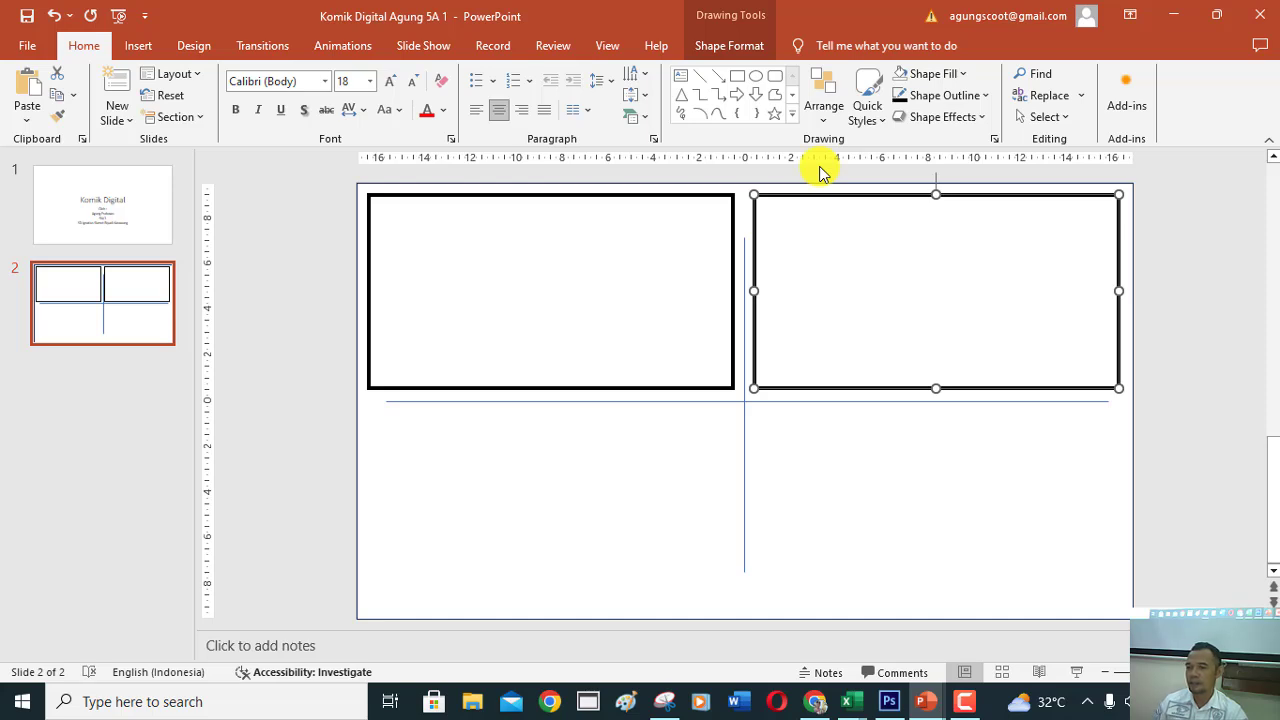
Paste two more copies into the bottom-right and bottom-left quarters.
click(18, 90)
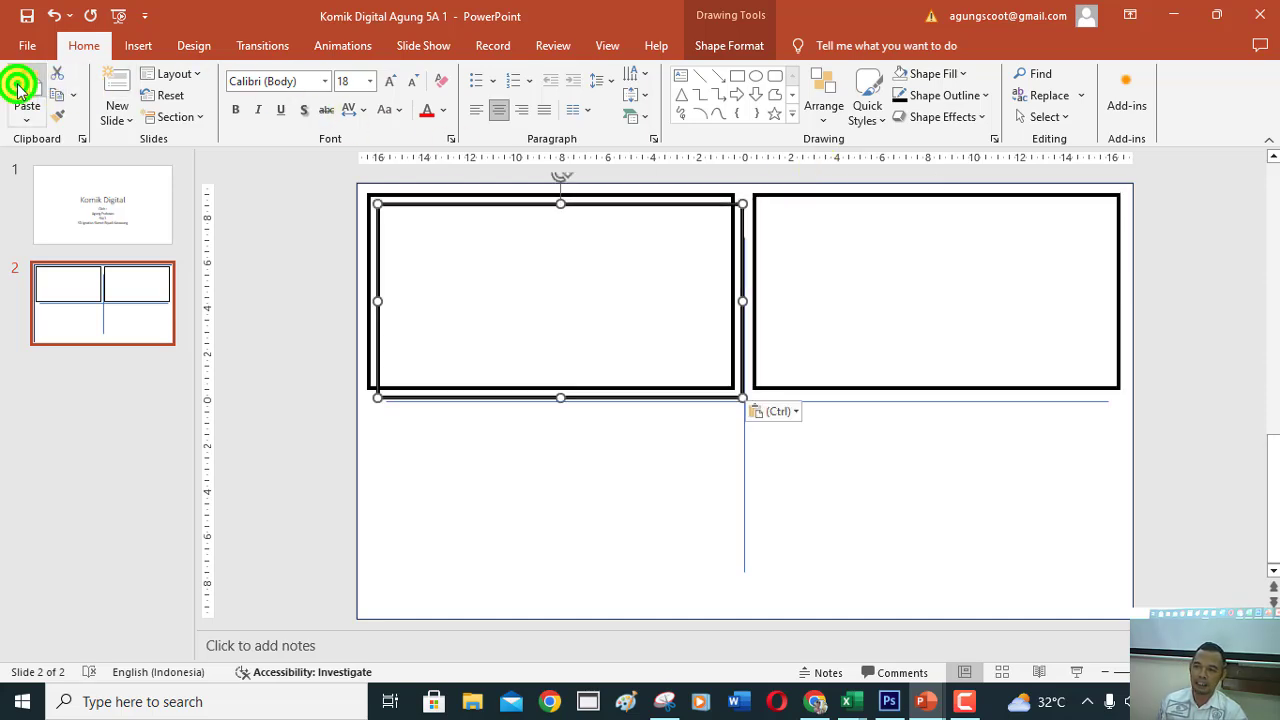
drag(415, 207, 789, 411)
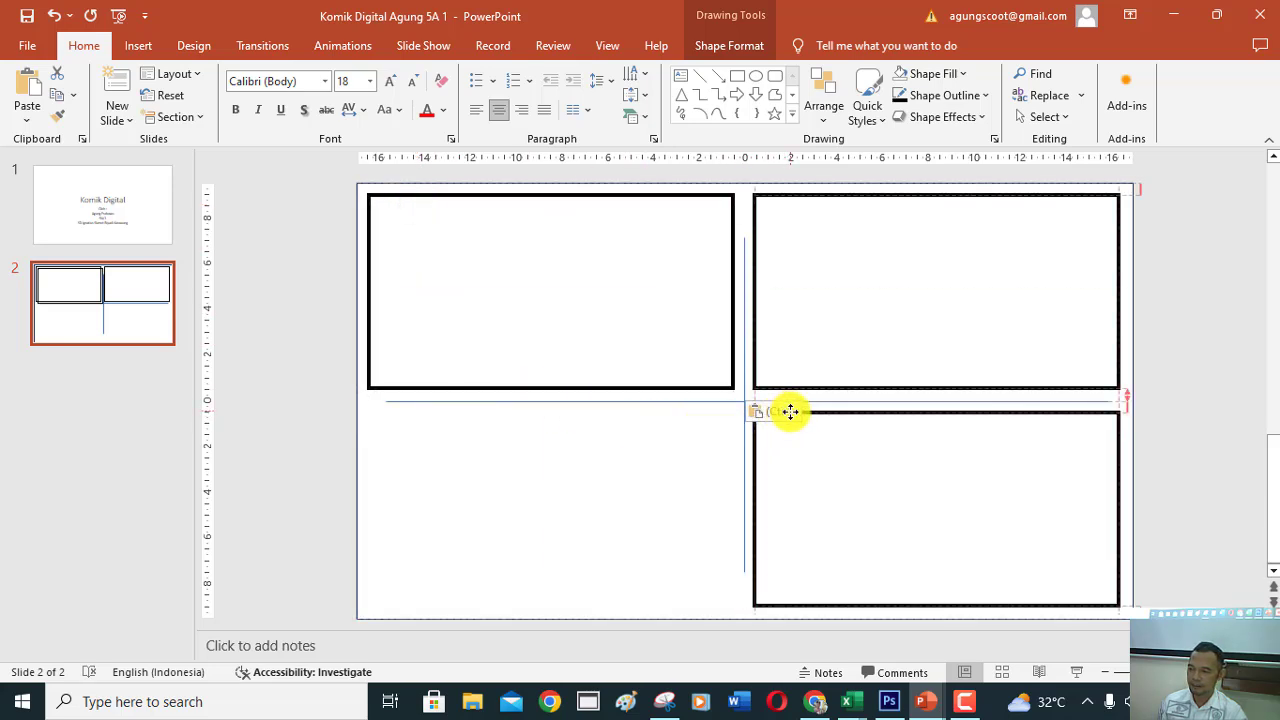
drag(790, 411, 789, 411)
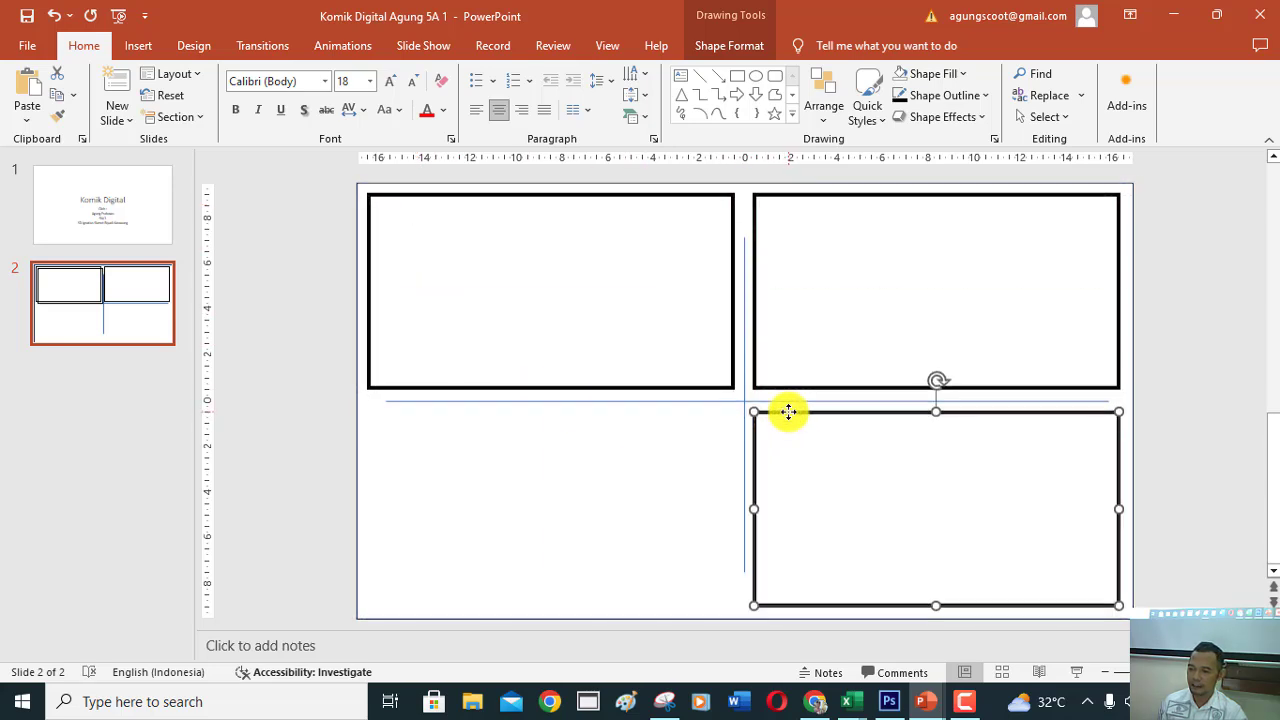
click(38, 76)
drag(502, 210, 493, 416)
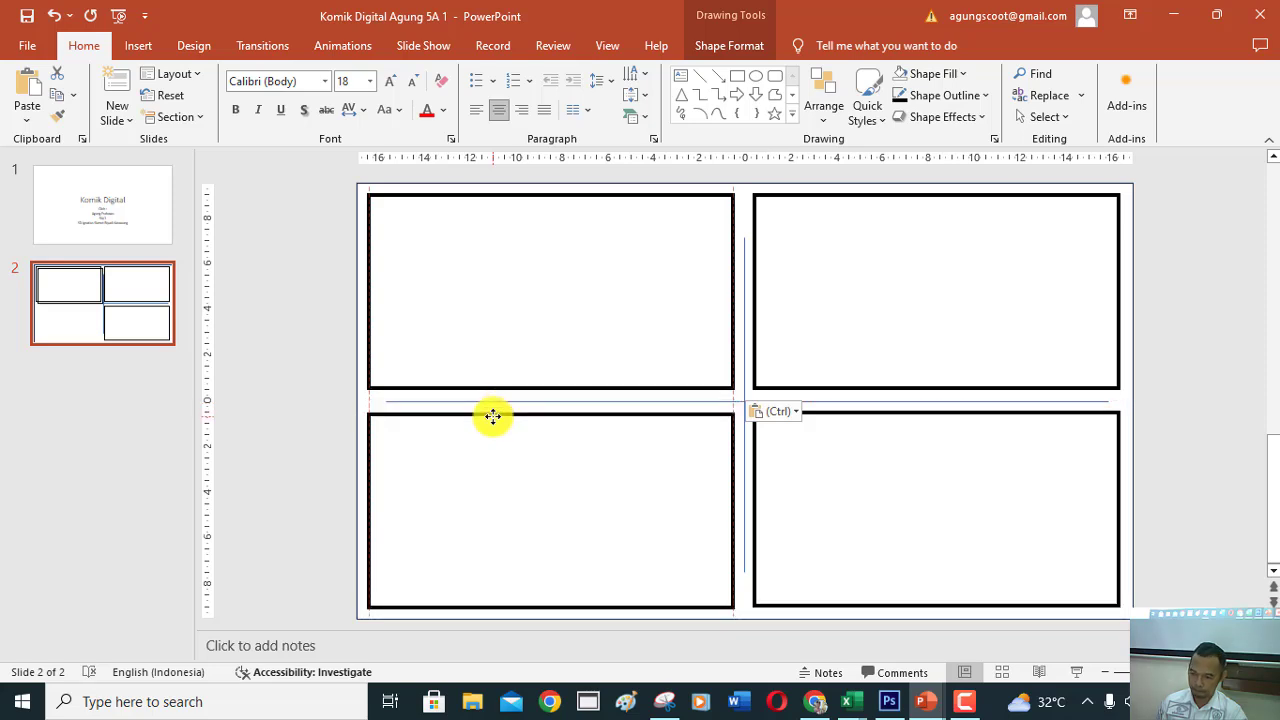
drag(493, 416, 492, 414)
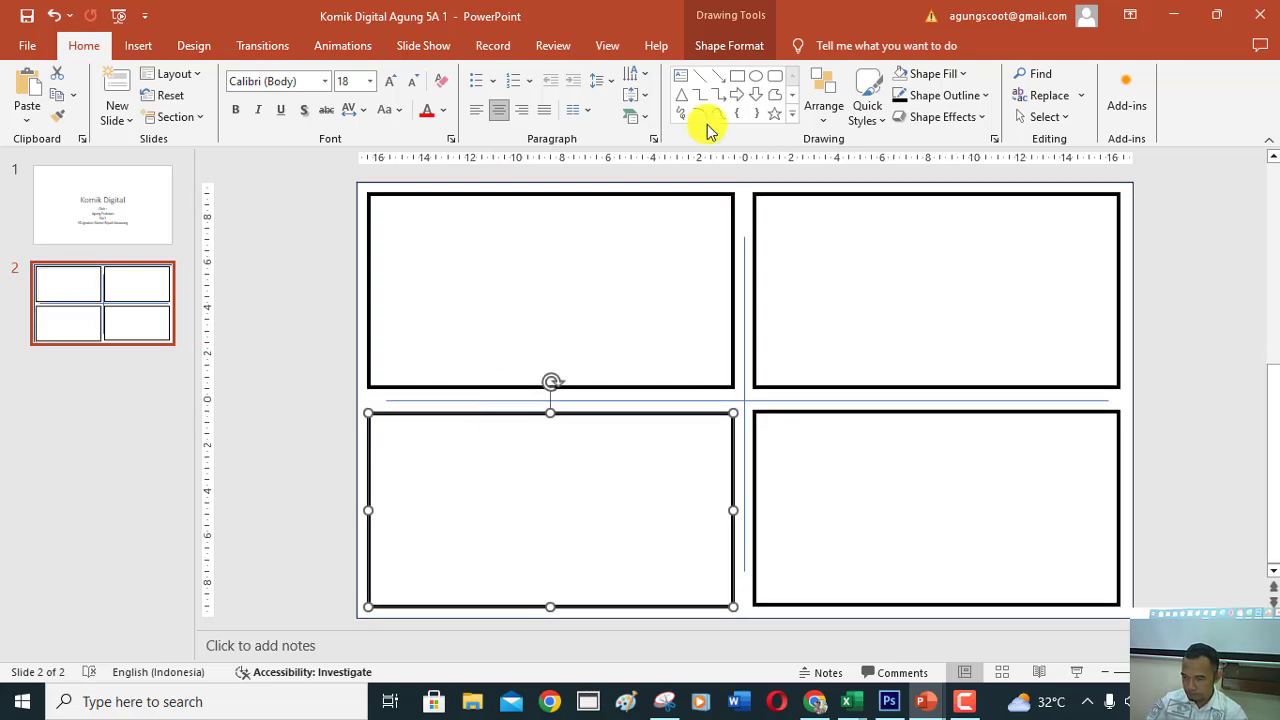
key(ctrl+z)
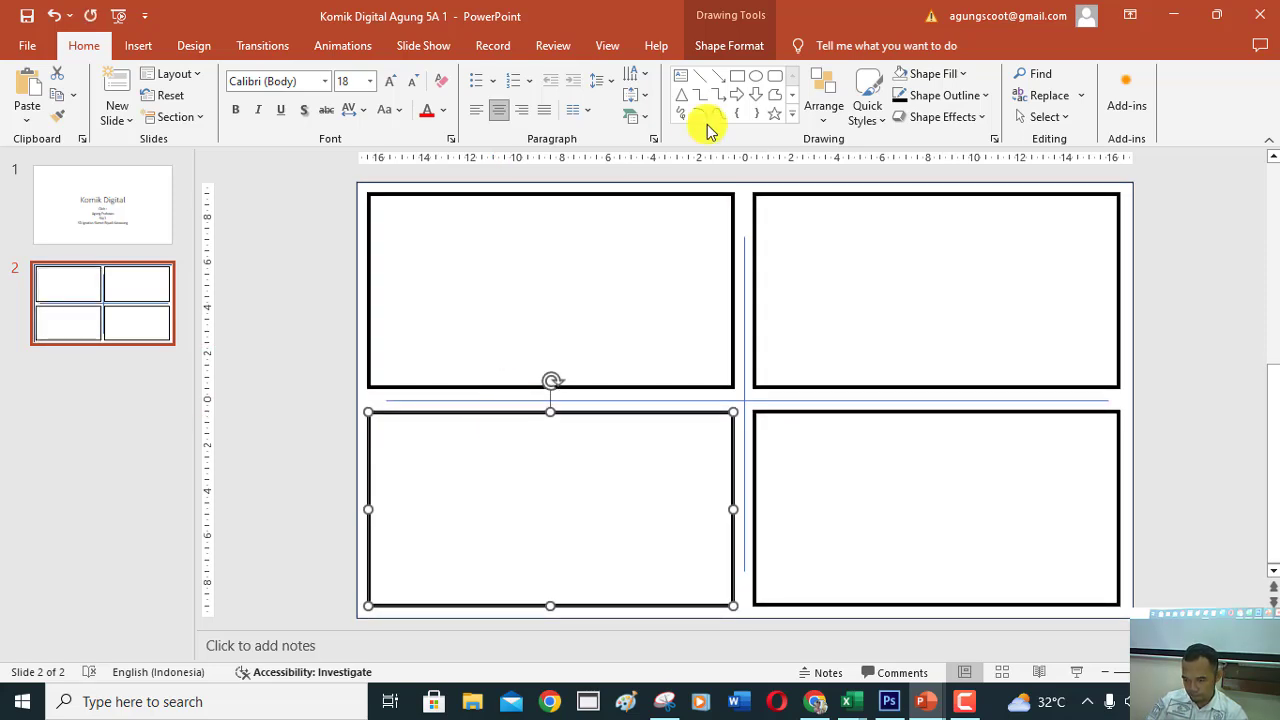
Delete the vertical divider line so the four panels stand separated by white gutters.
click(290, 218)
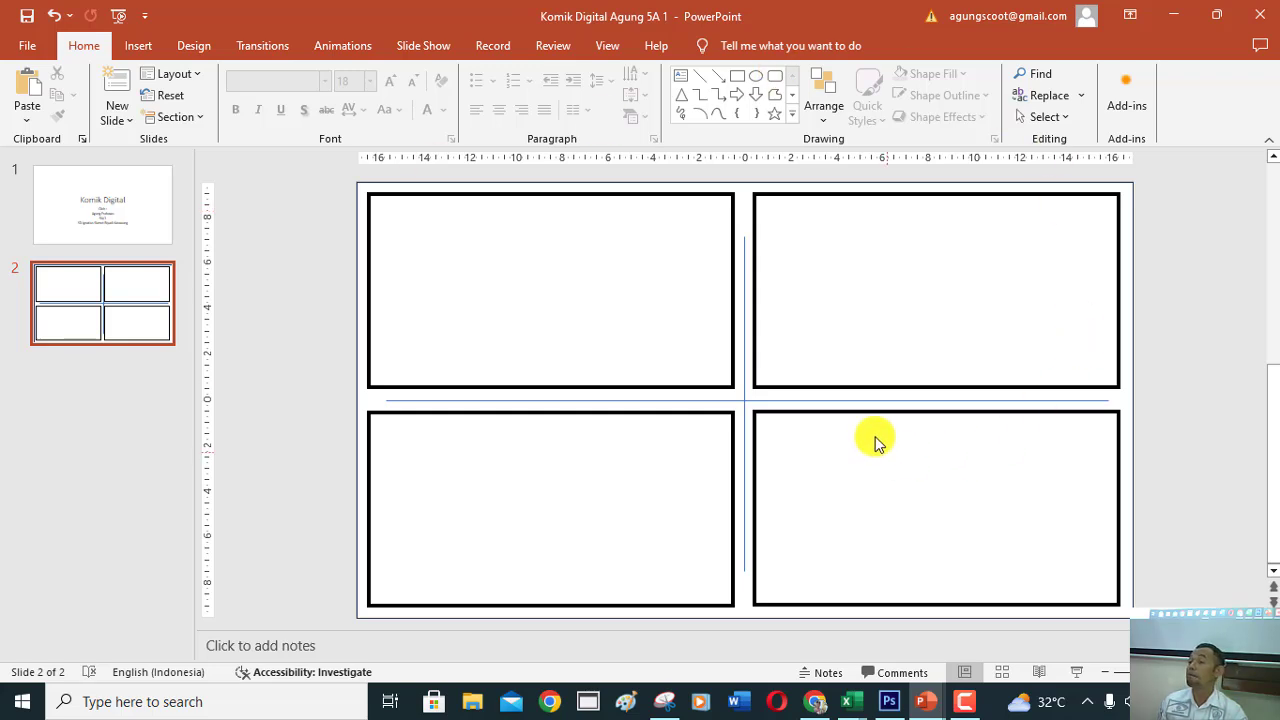
click(358, 183)
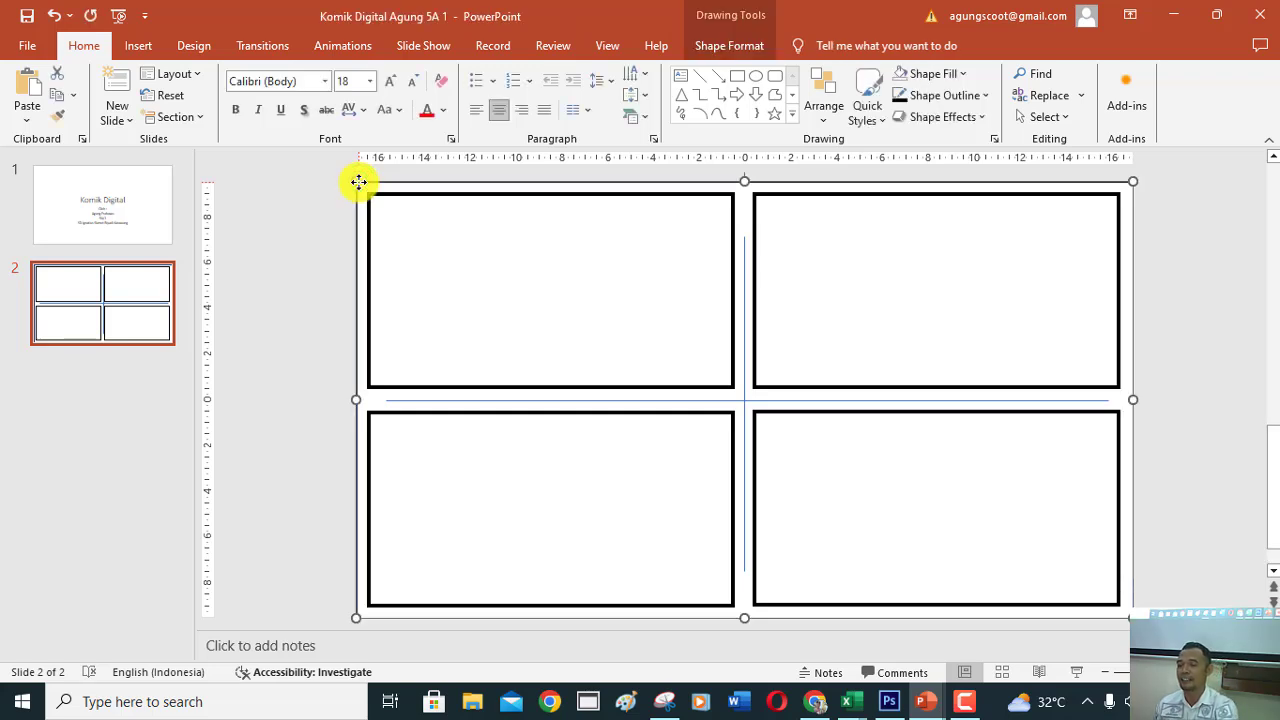
click(364, 181)
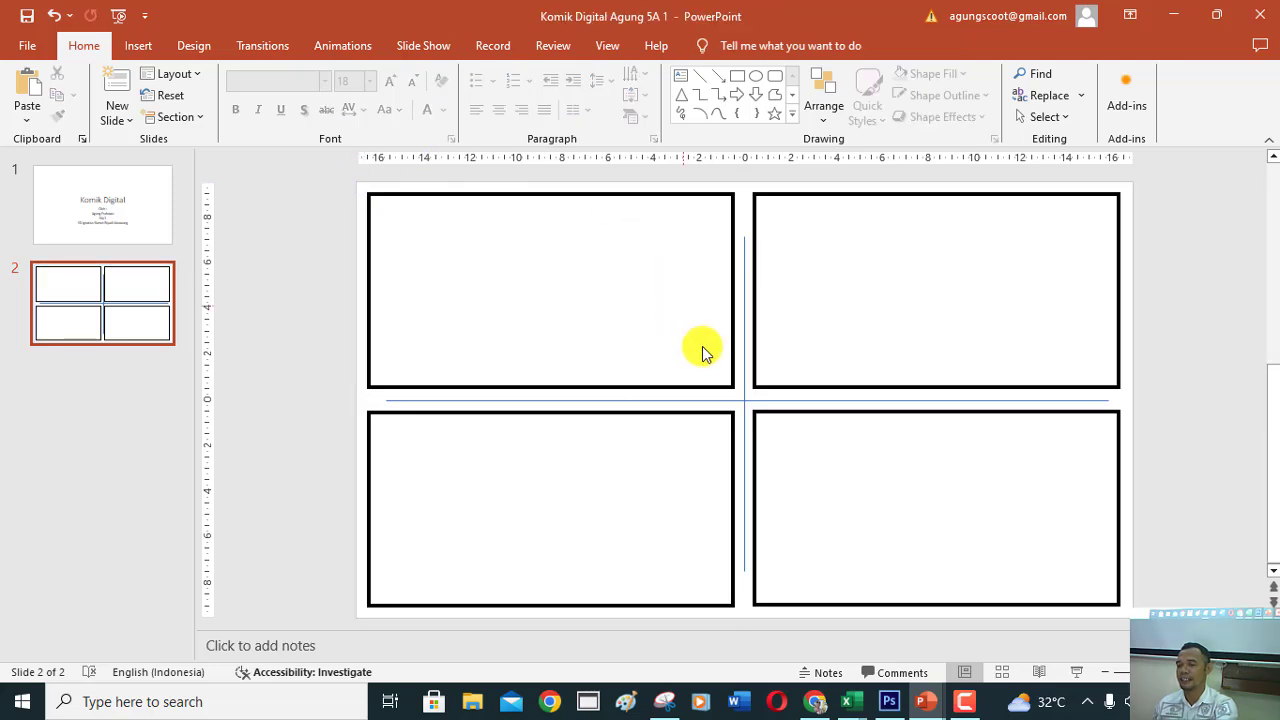
click(744, 401)
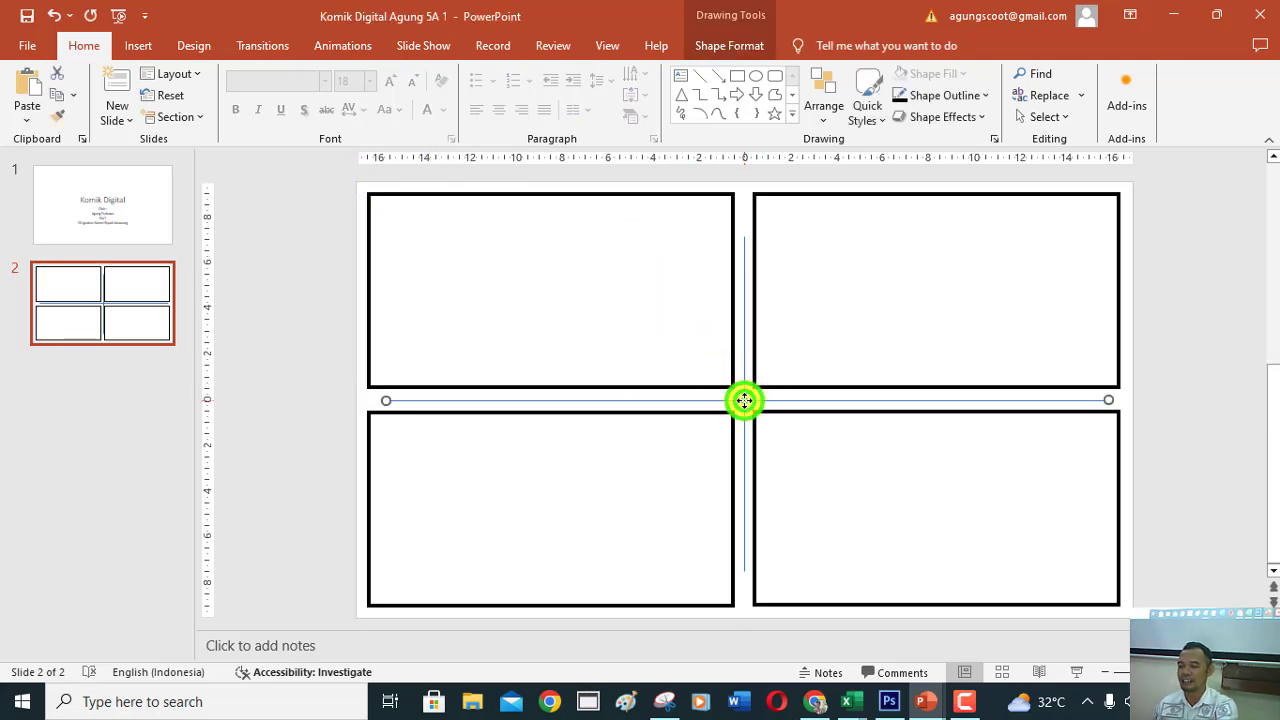
click(744, 401)
key(Delete)
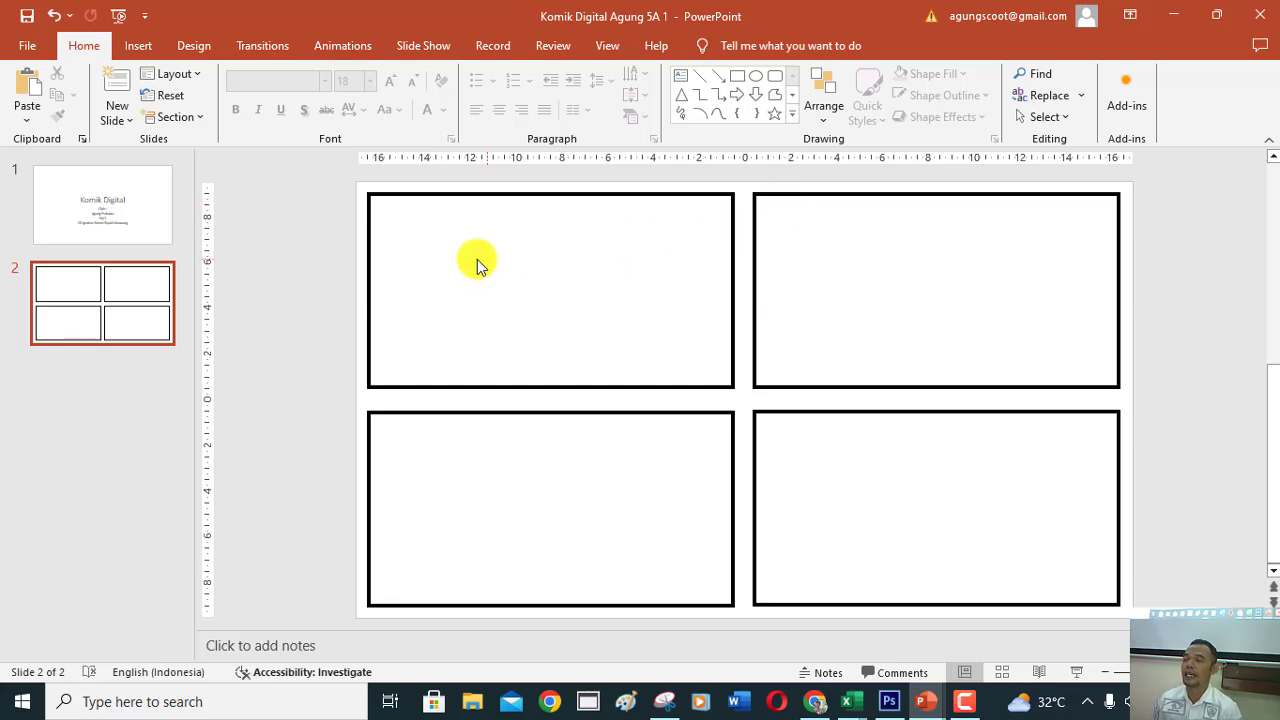
Select the top-left panel and choose Shape Fill > Picture on the Shape Format tab.
click(571, 195)
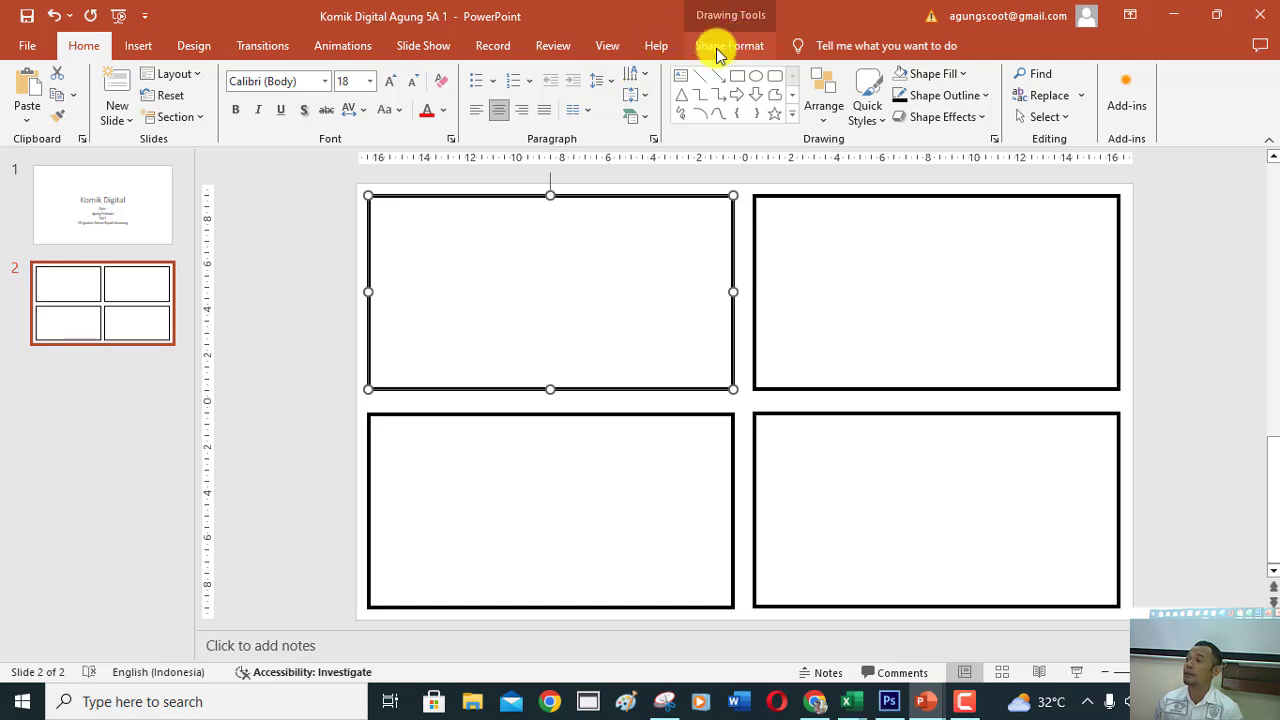
click(716, 48)
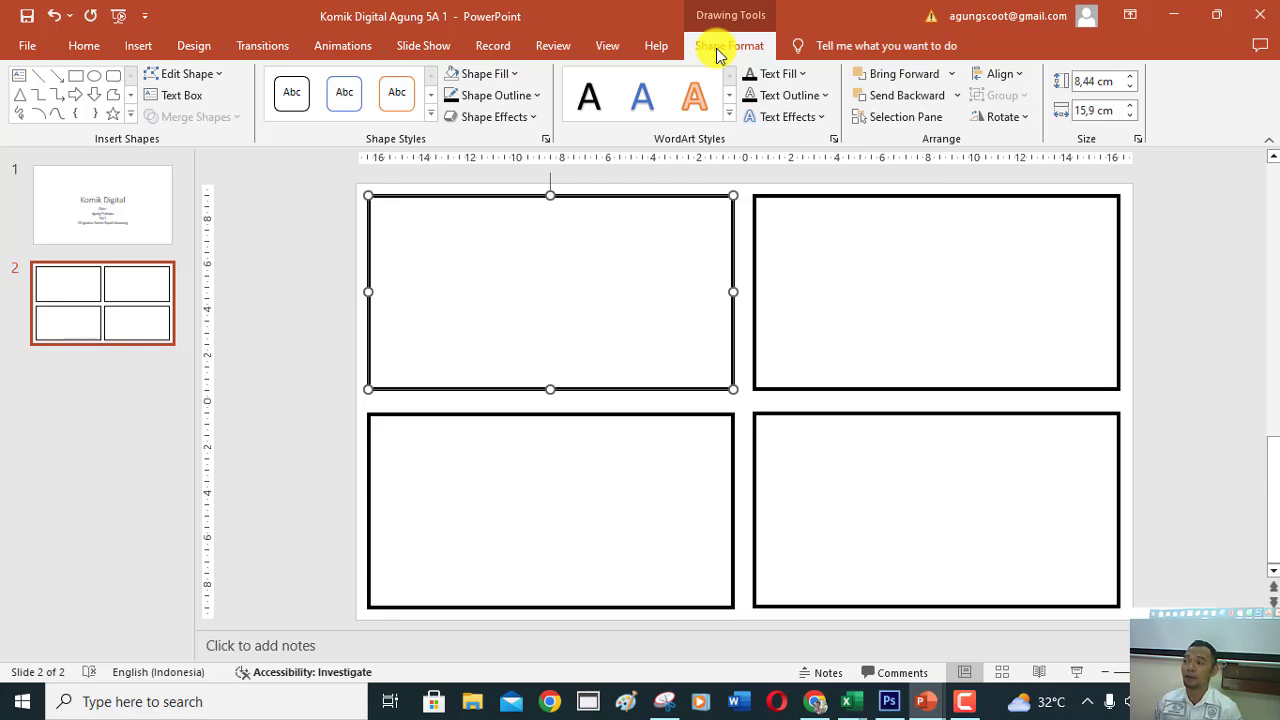
click(512, 78)
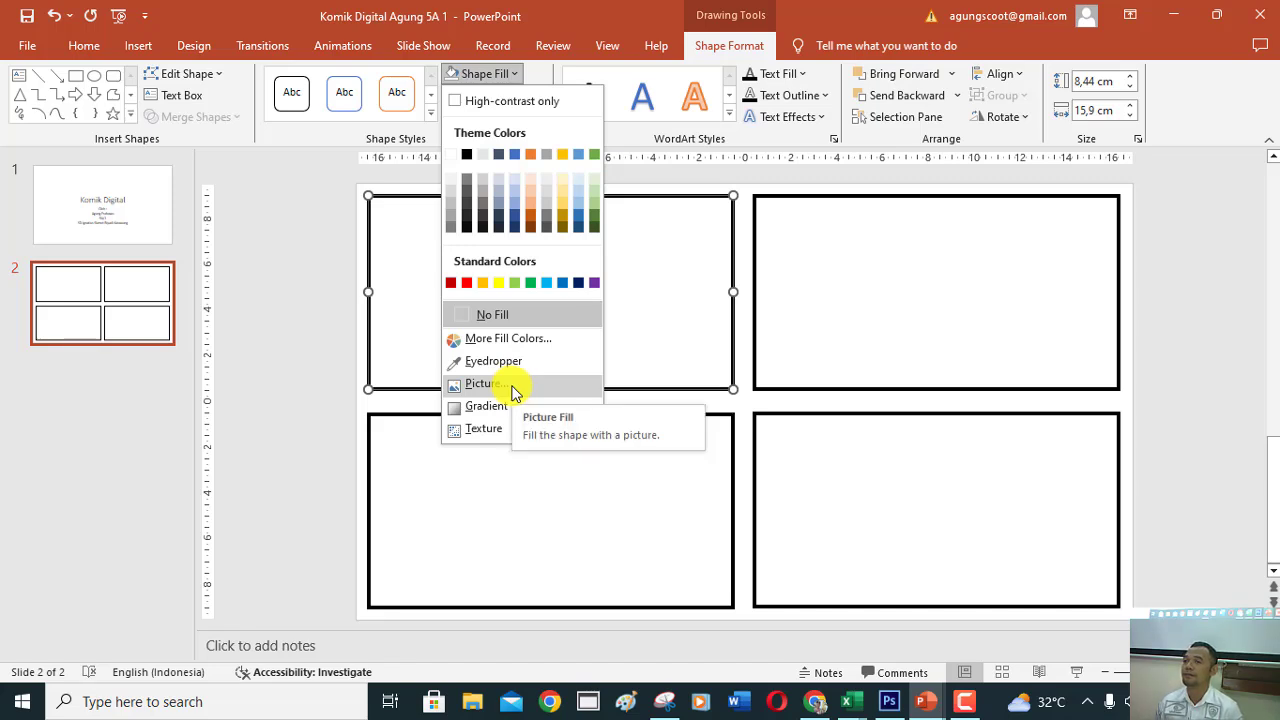
click(511, 386)
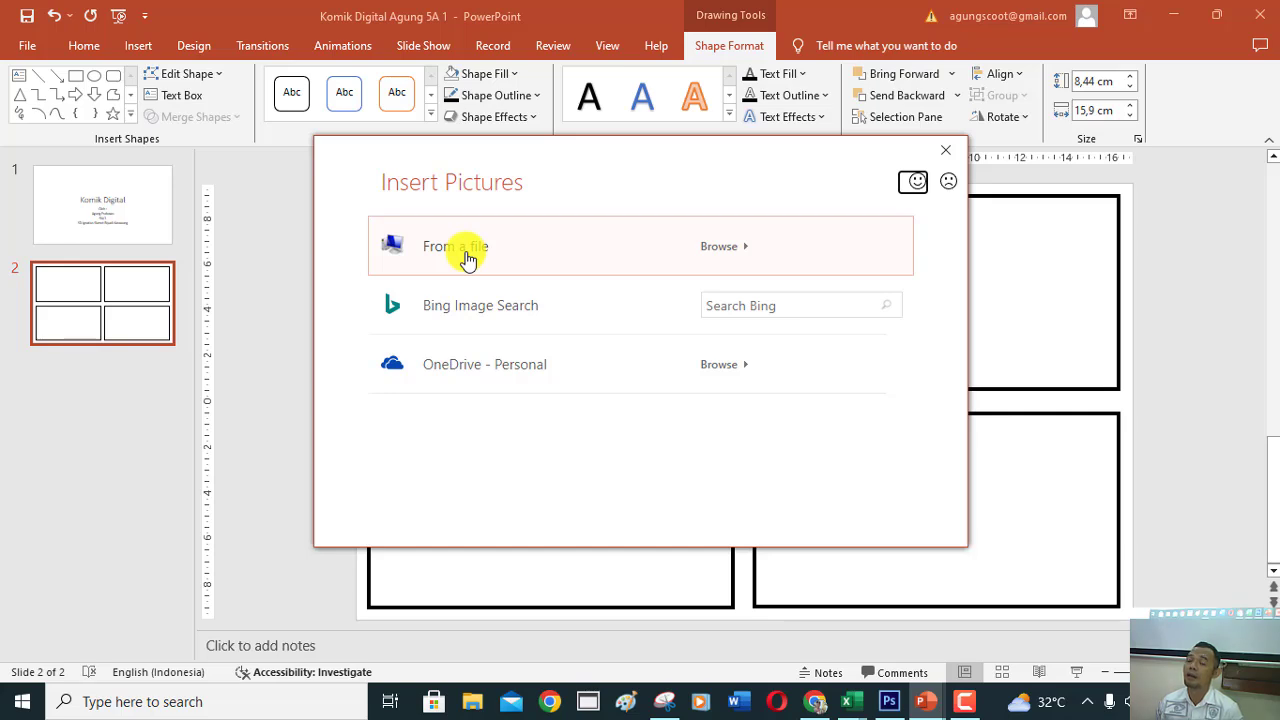
Choose From a file in Insert Pictures to browse the TIK folder.
click(468, 258)
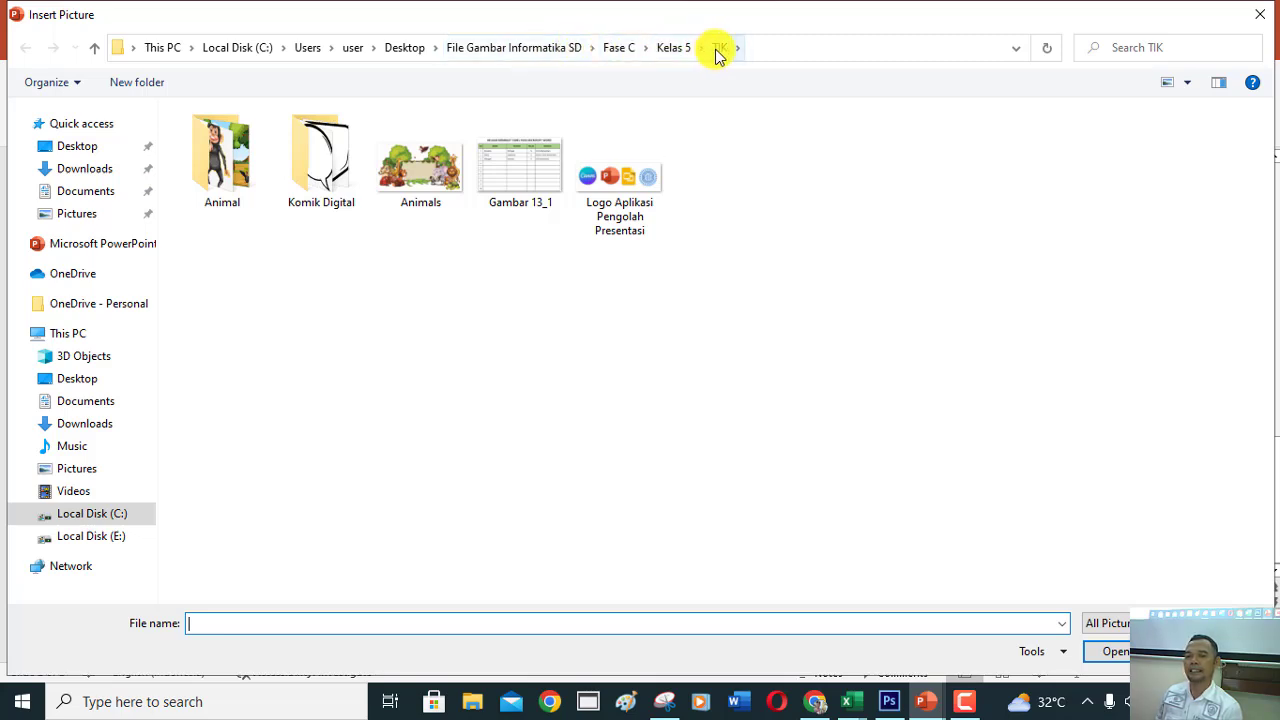
Open the Komik Digital folder and insert Background1 as the top-left panel's fill.
click(305, 175)
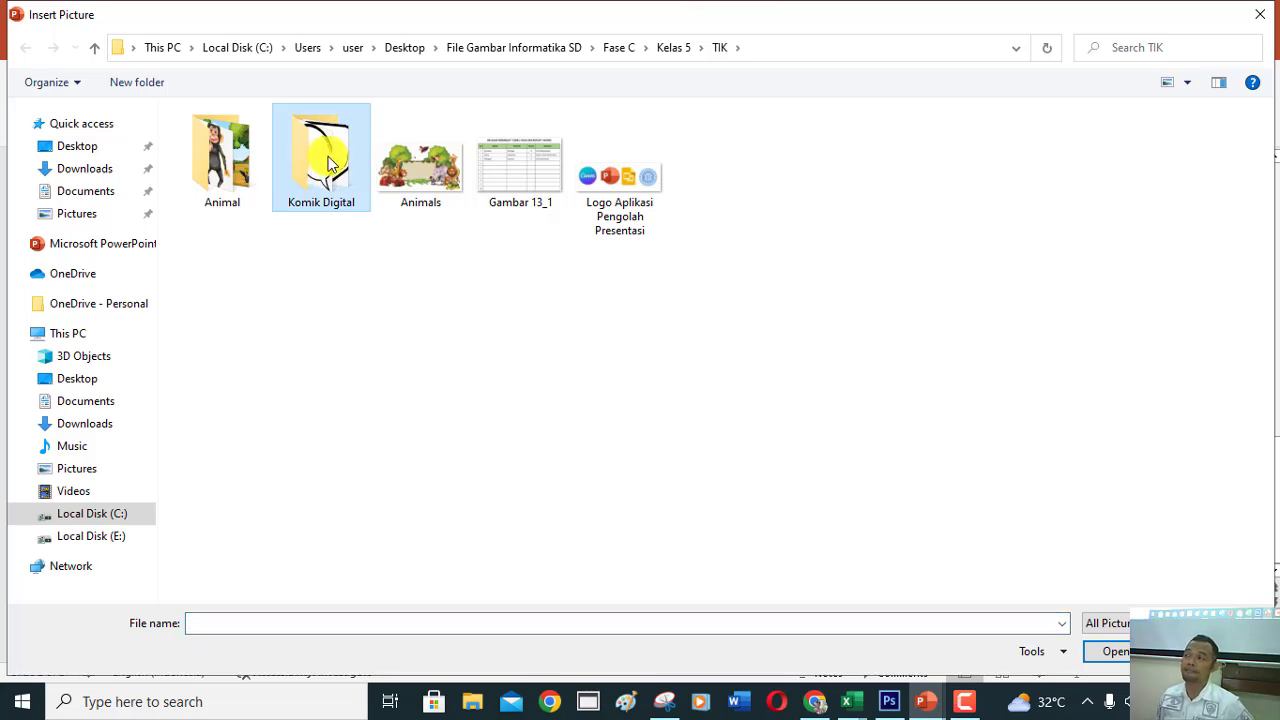
mouse_move(321, 160)
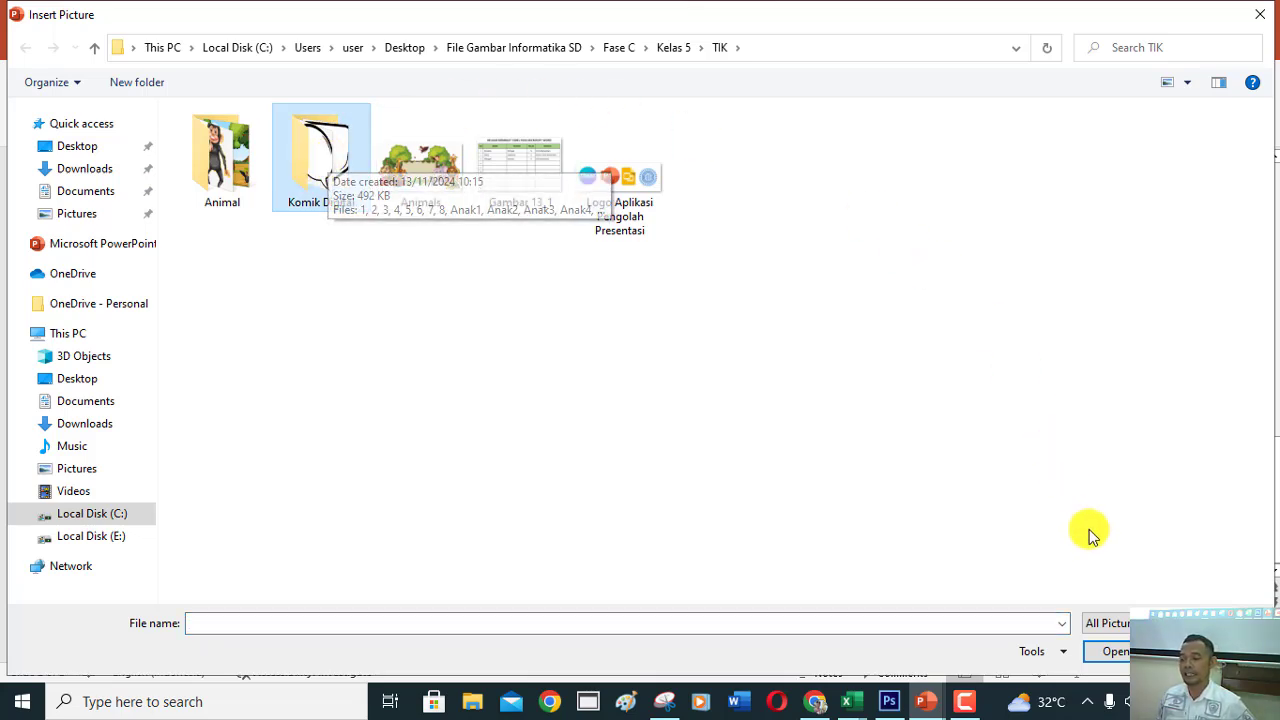
click(1115, 651)
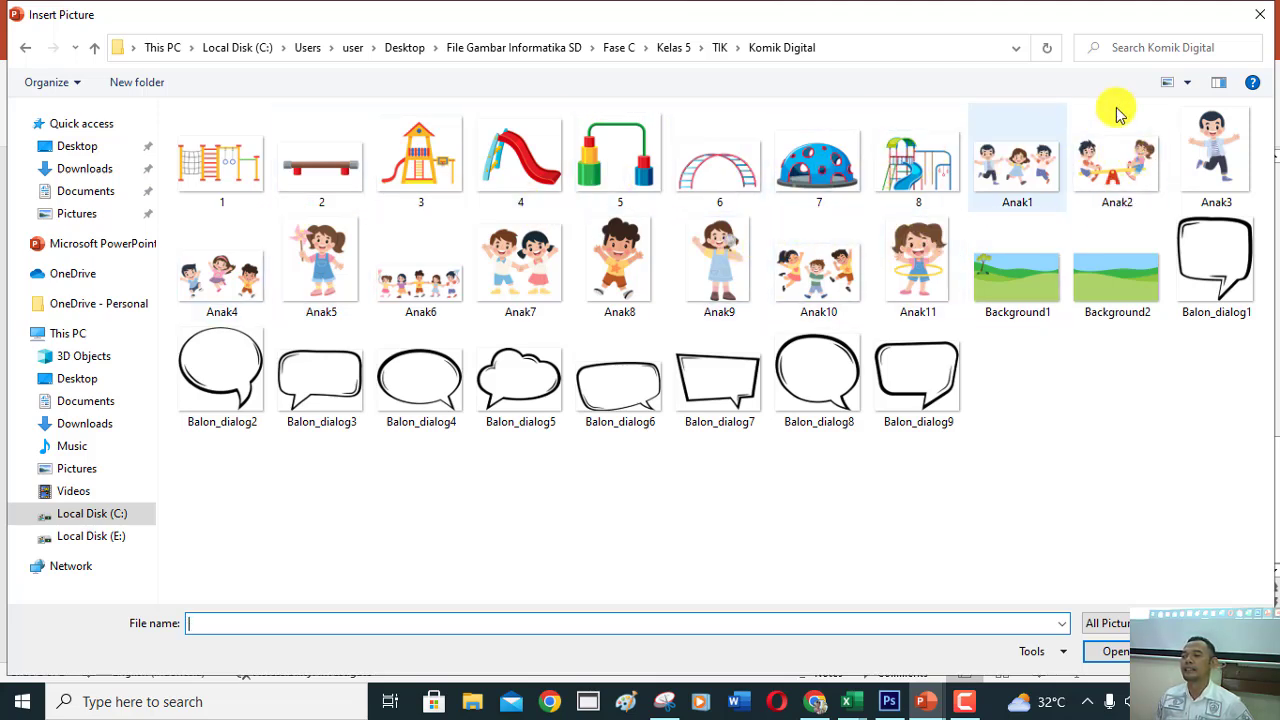
click(1188, 82)
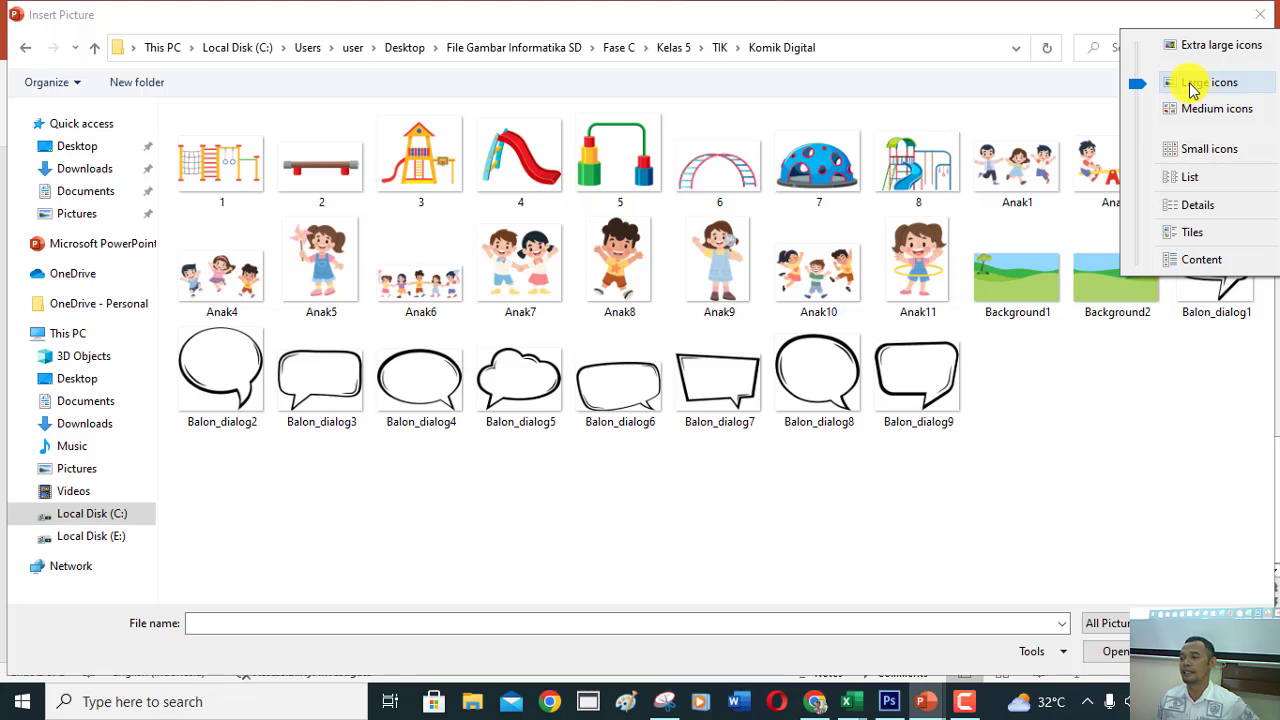
click(1190, 86)
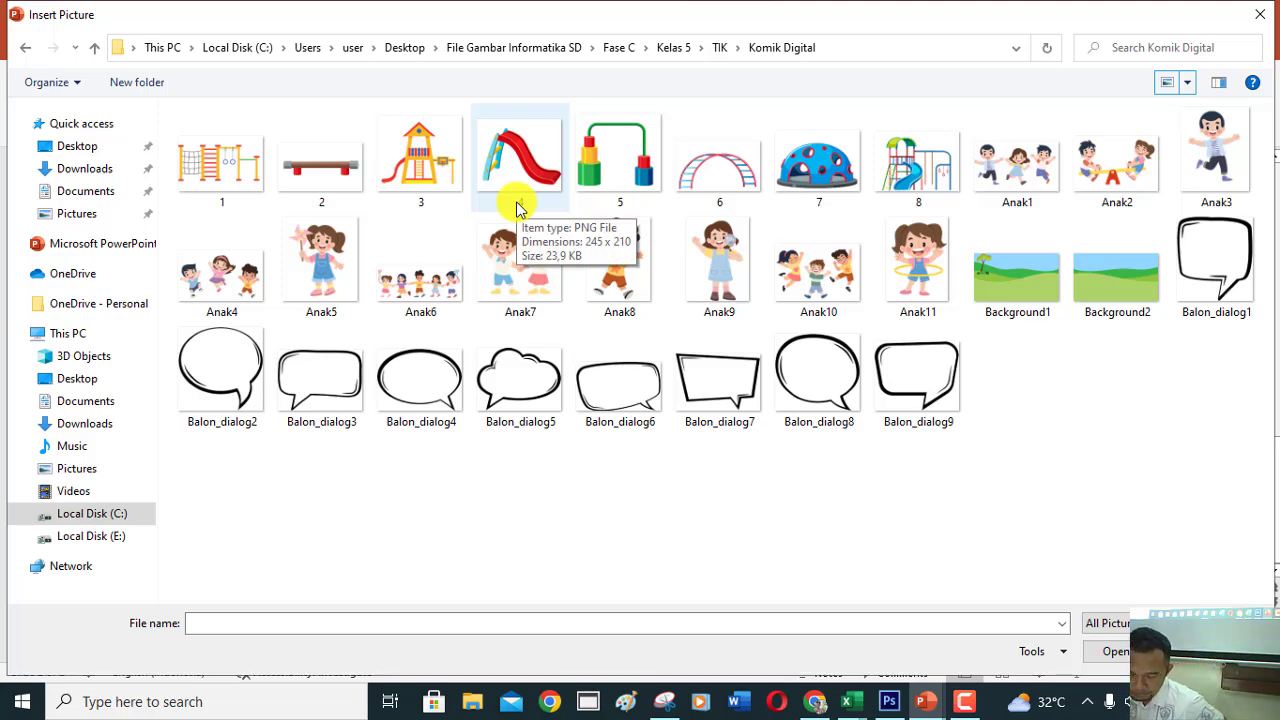
click(1003, 306)
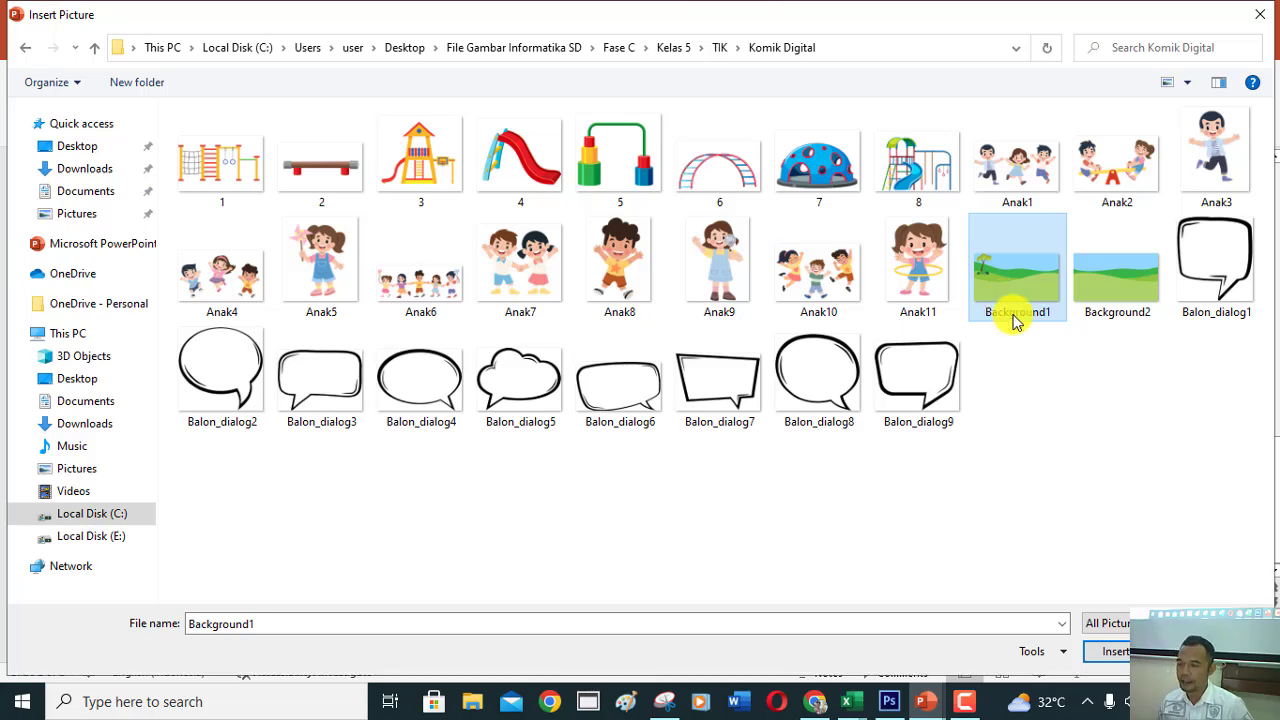
click(1116, 655)
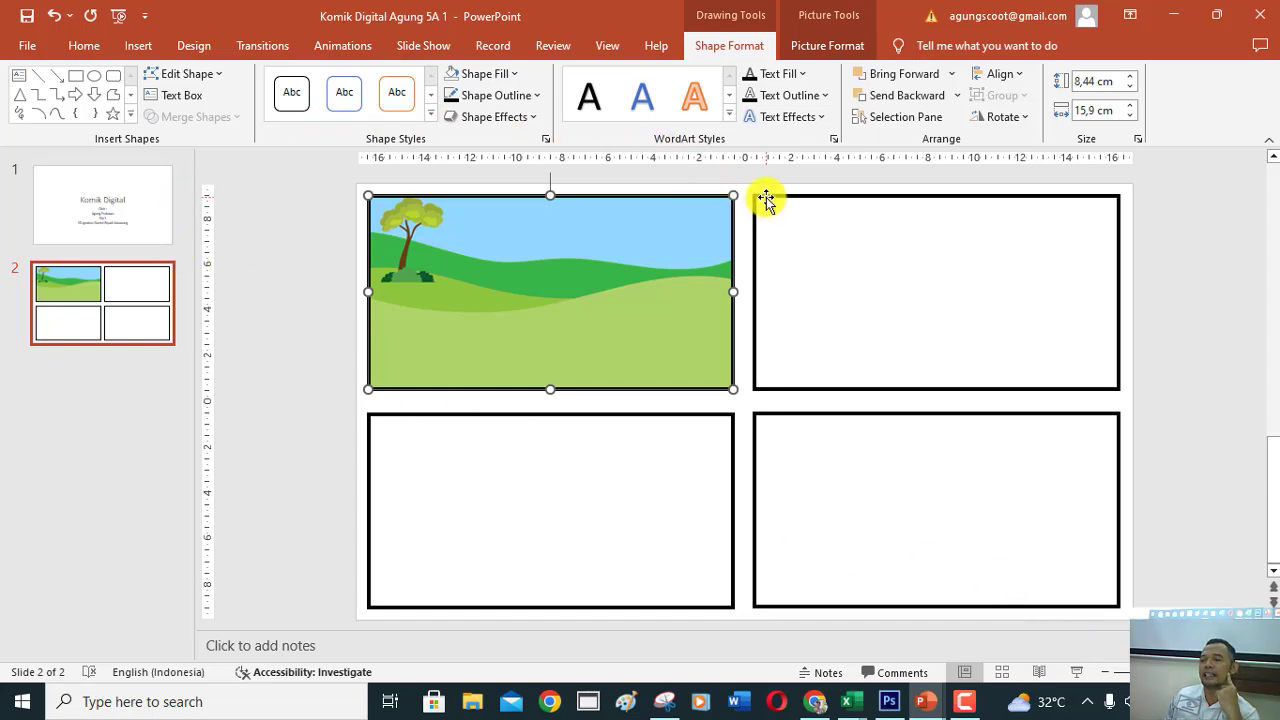
Fill the top-right panel with the Background2 landscape picture.
click(766, 200)
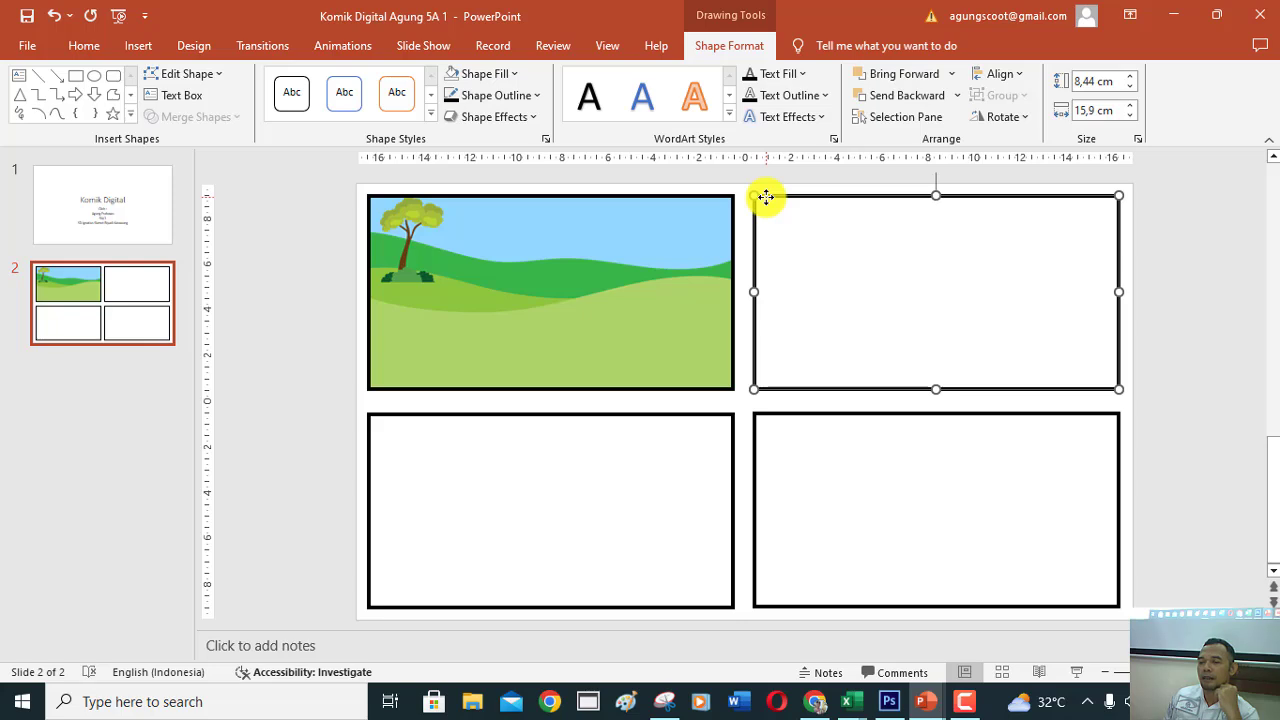
click(512, 75)
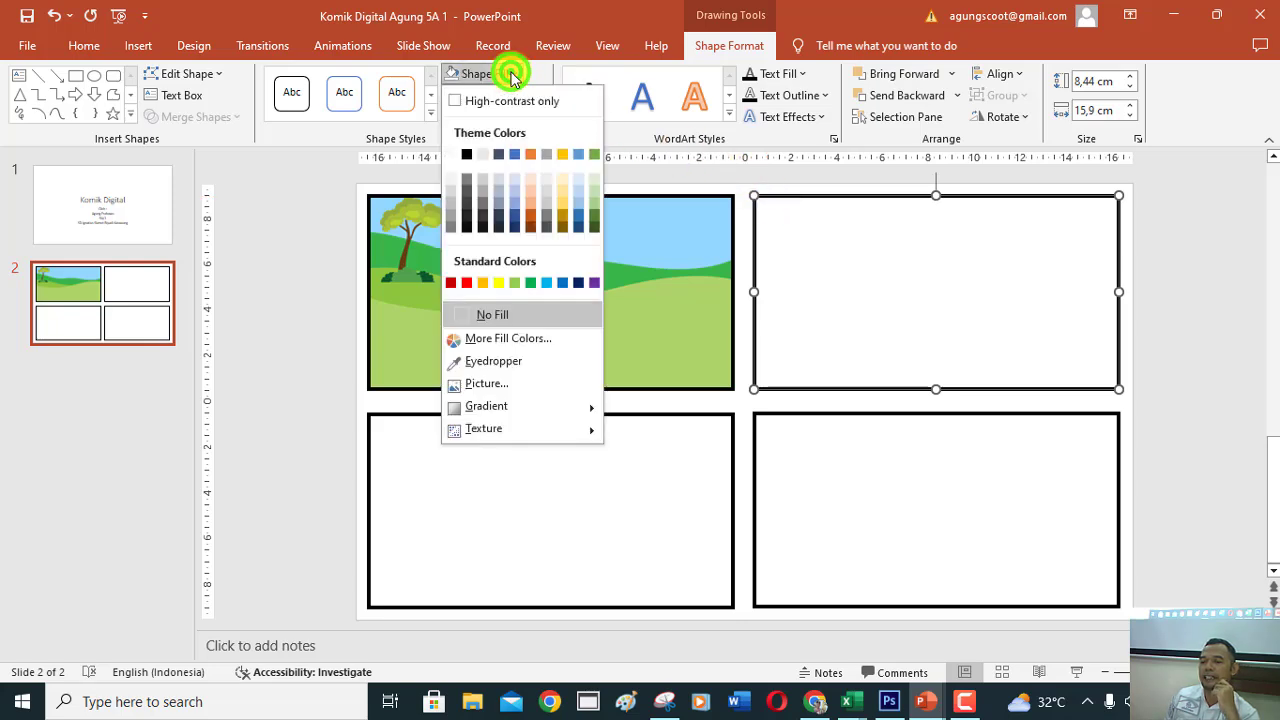
click(510, 385)
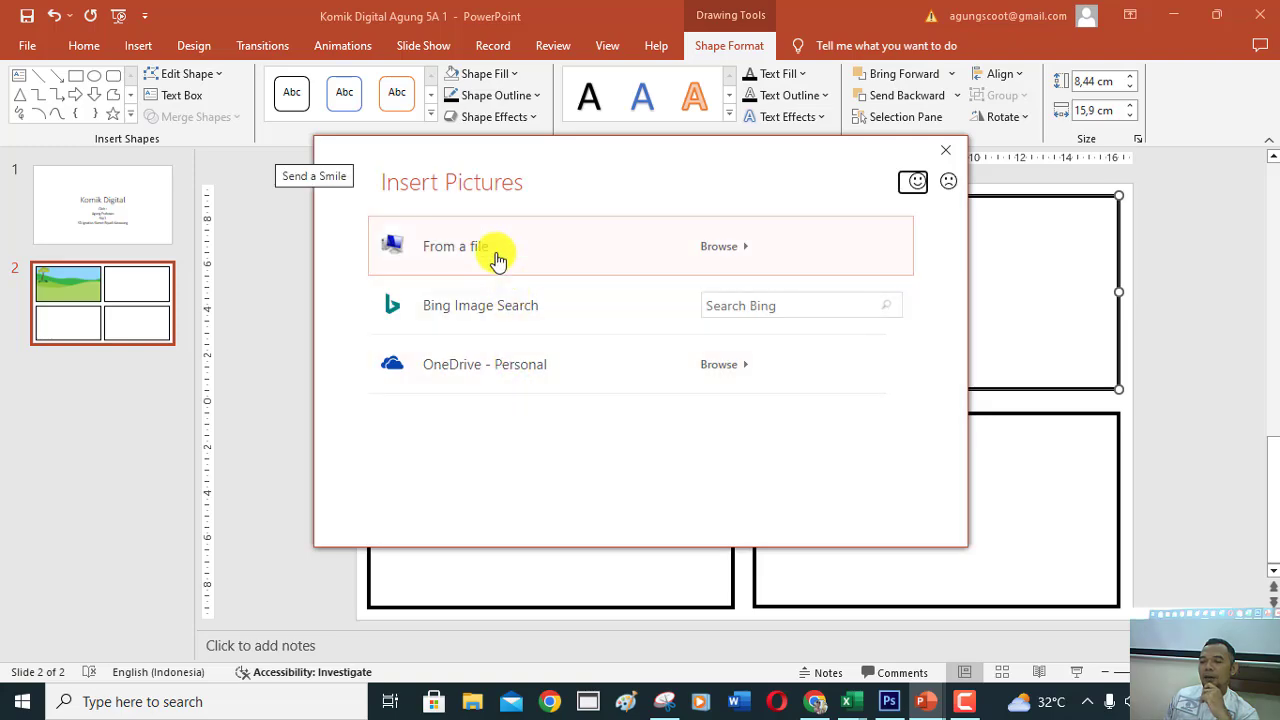
click(498, 259)
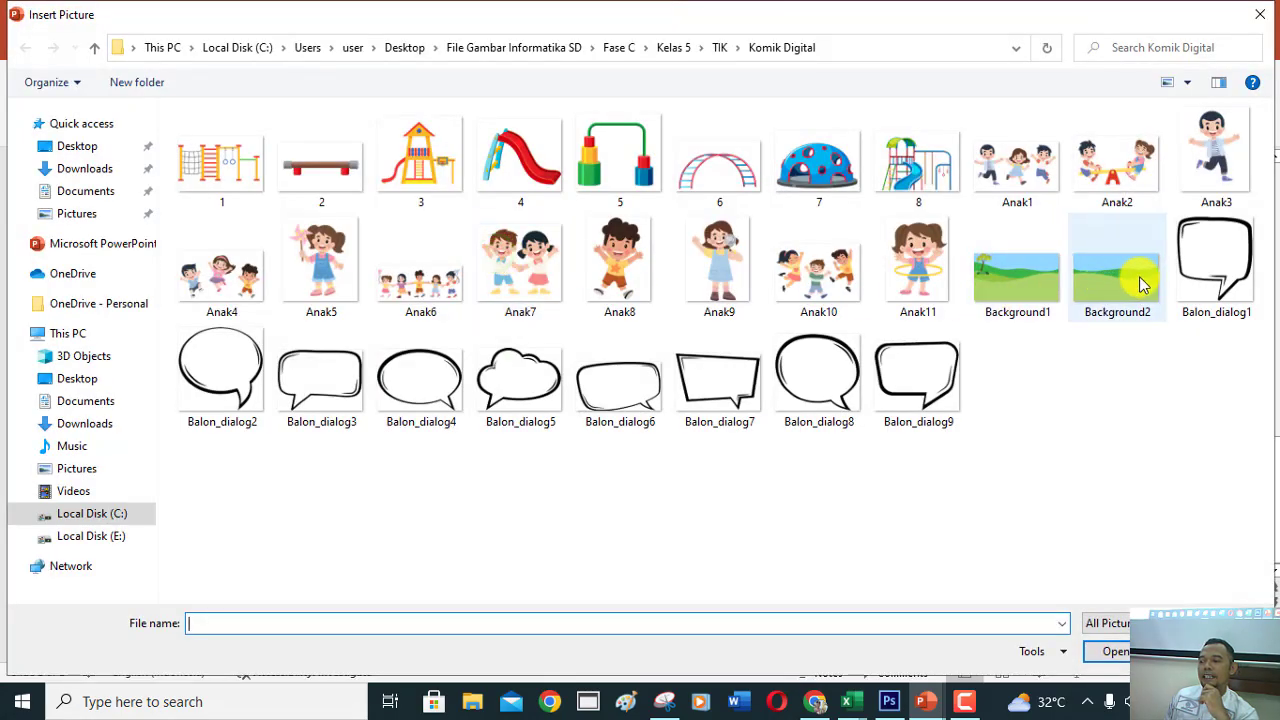
click(1141, 283)
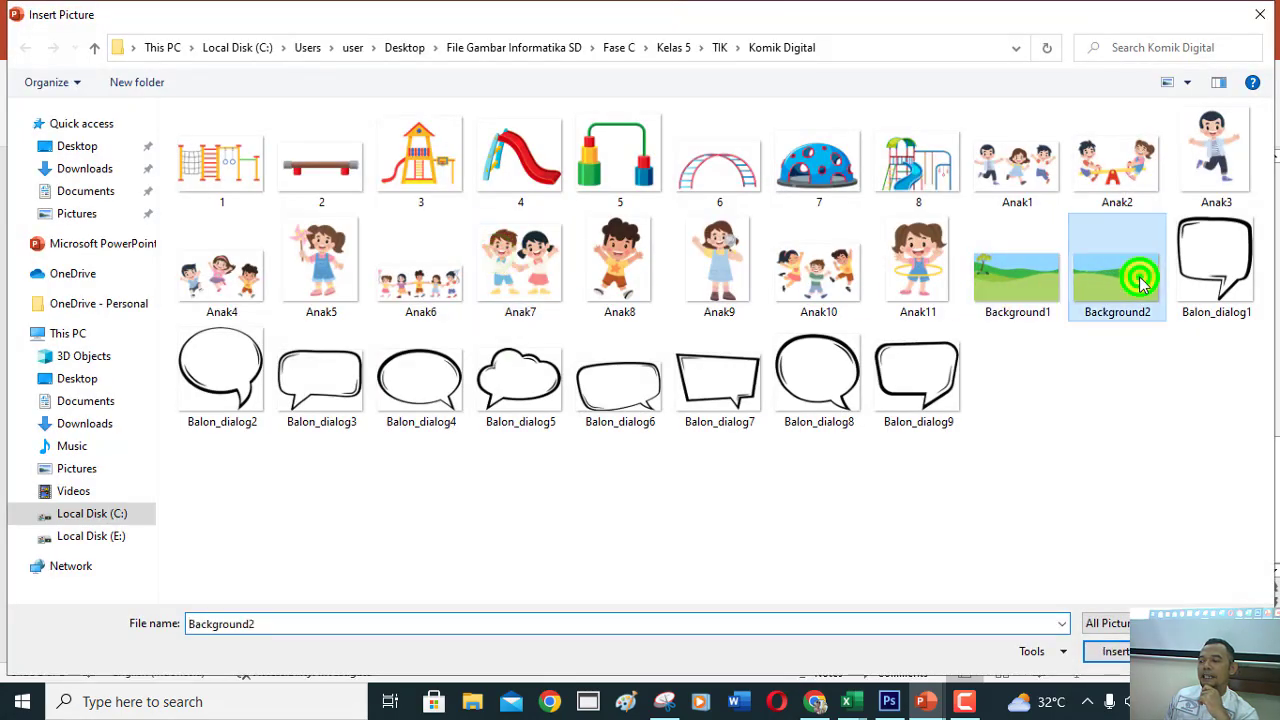
click(1115, 651)
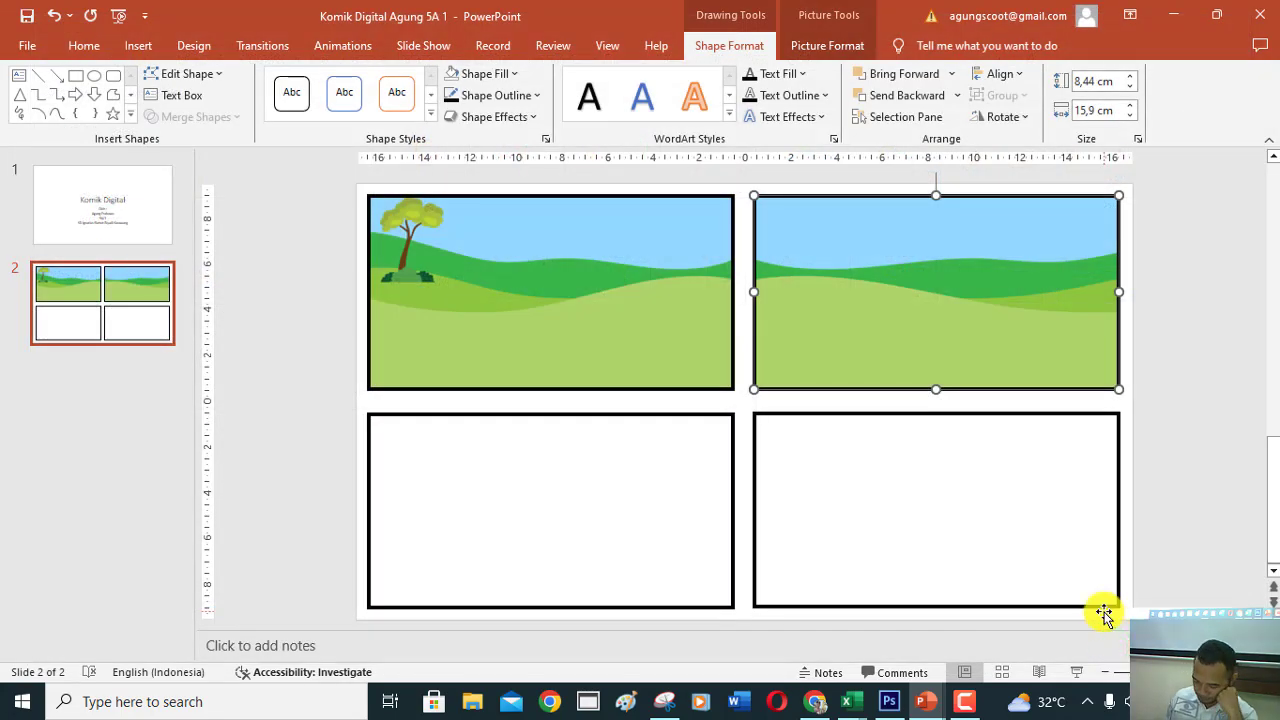
Fill the lower-left panel with the Background2 landscape picture.
click(697, 418)
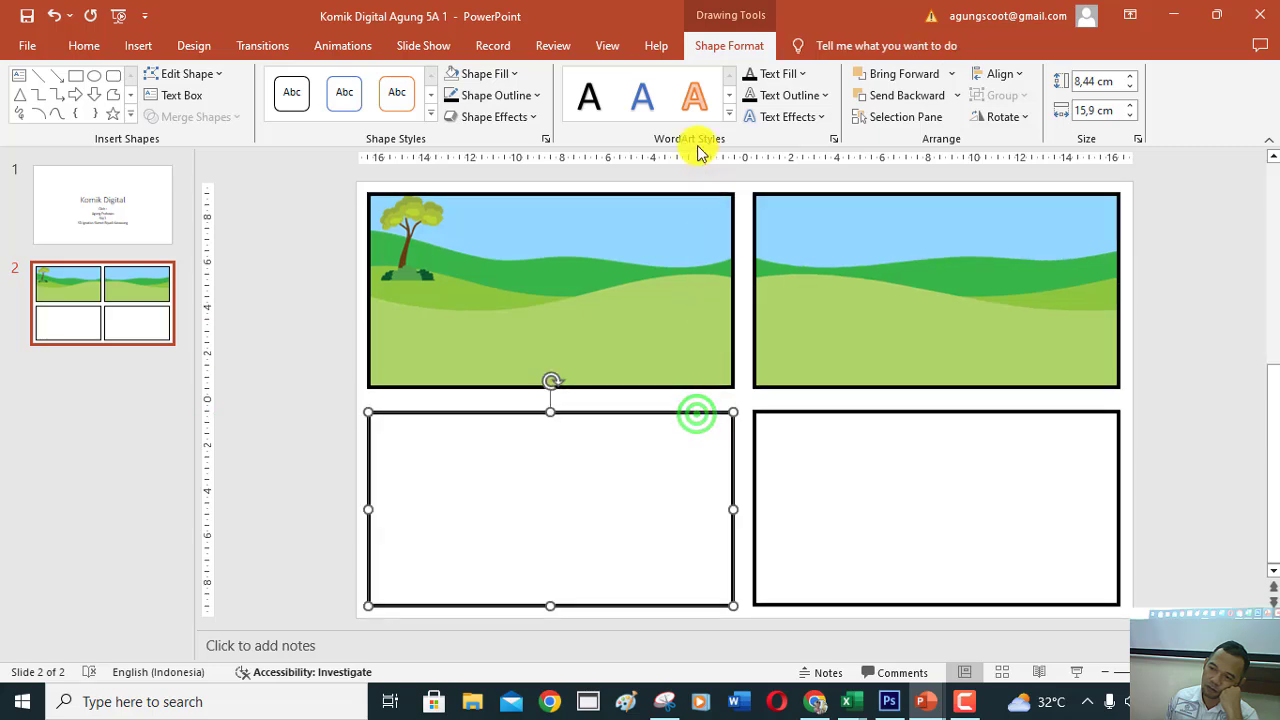
click(487, 73)
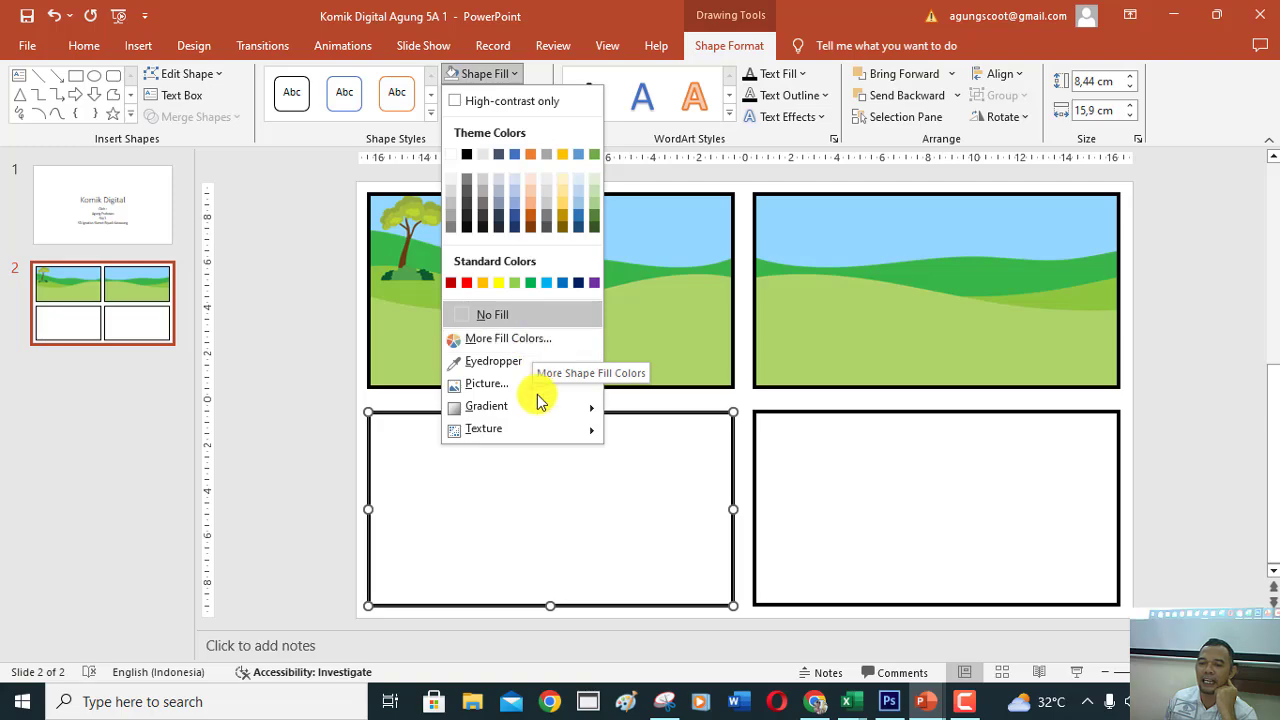
click(540, 386)
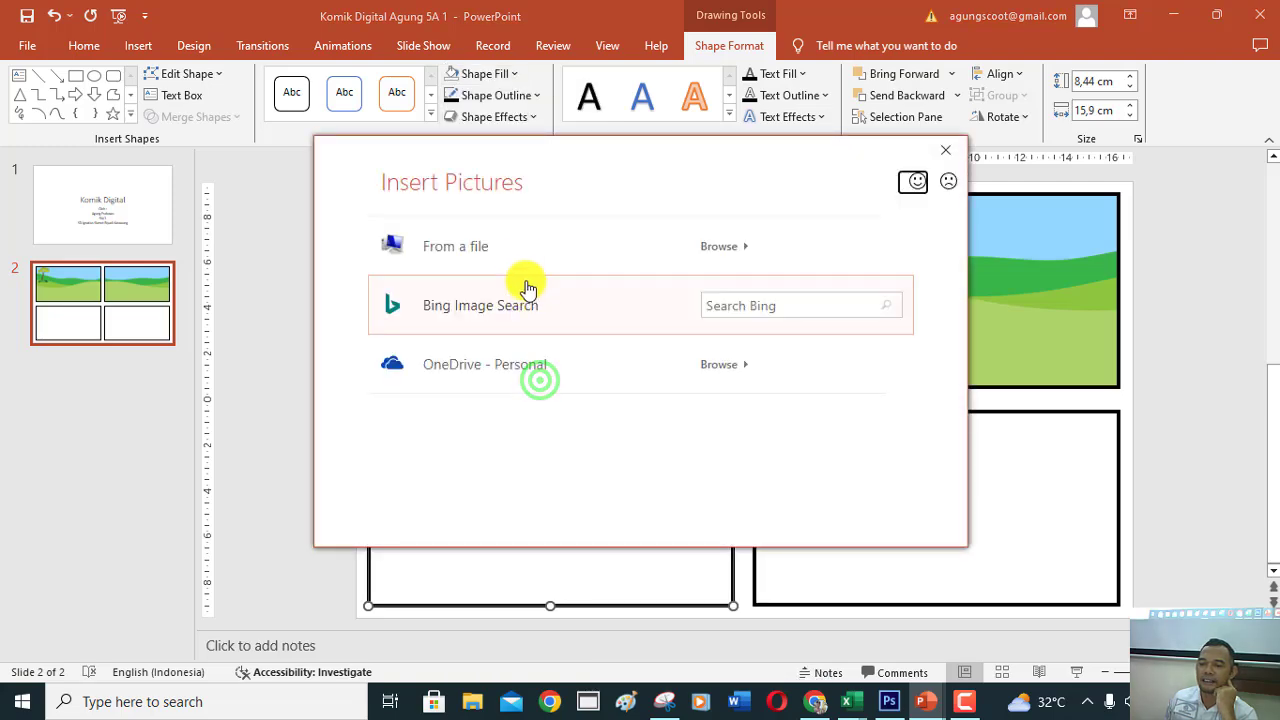
click(520, 249)
click(1108, 277)
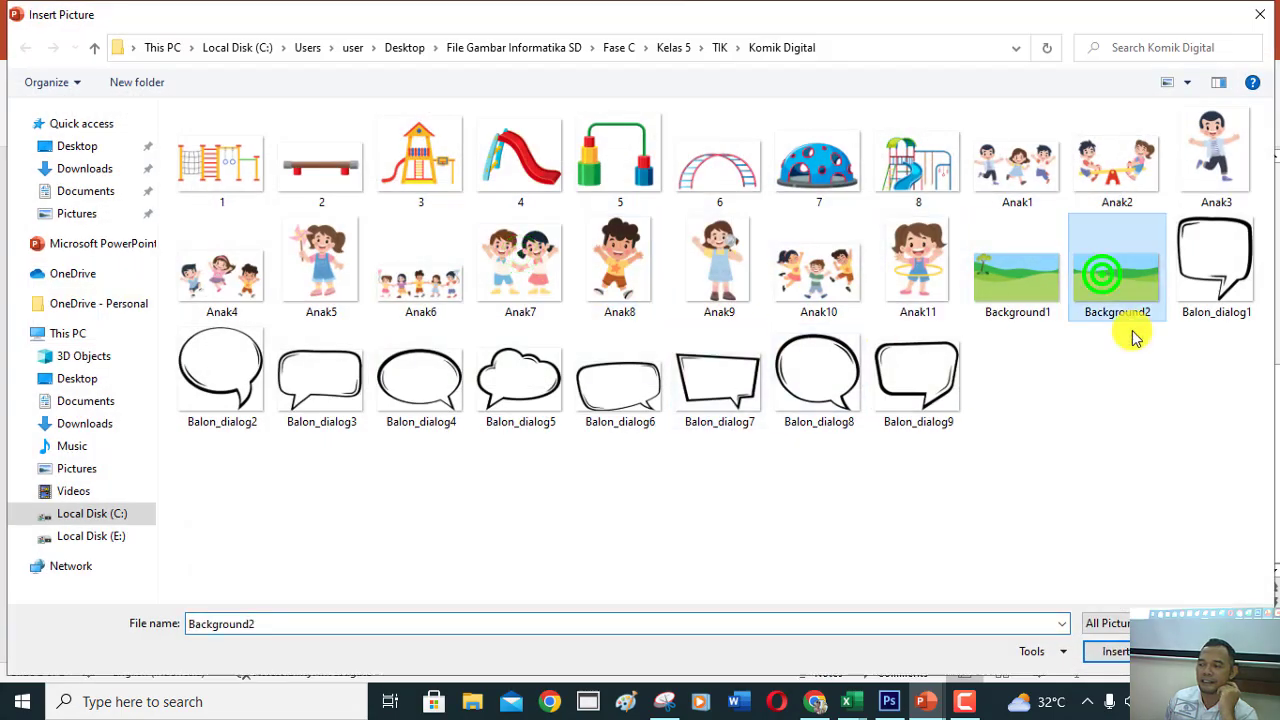
click(1115, 652)
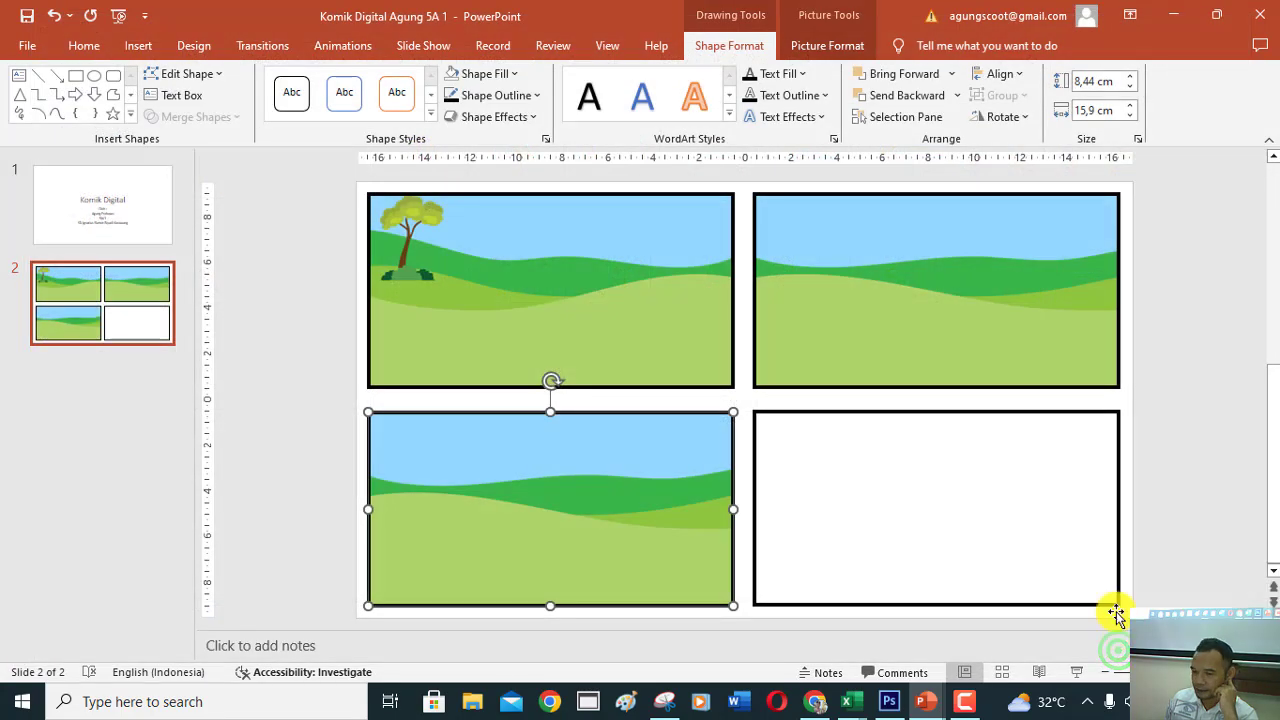
Fill the bottom-right panel with the Background1 landscape picture and deselect it.
click(812, 412)
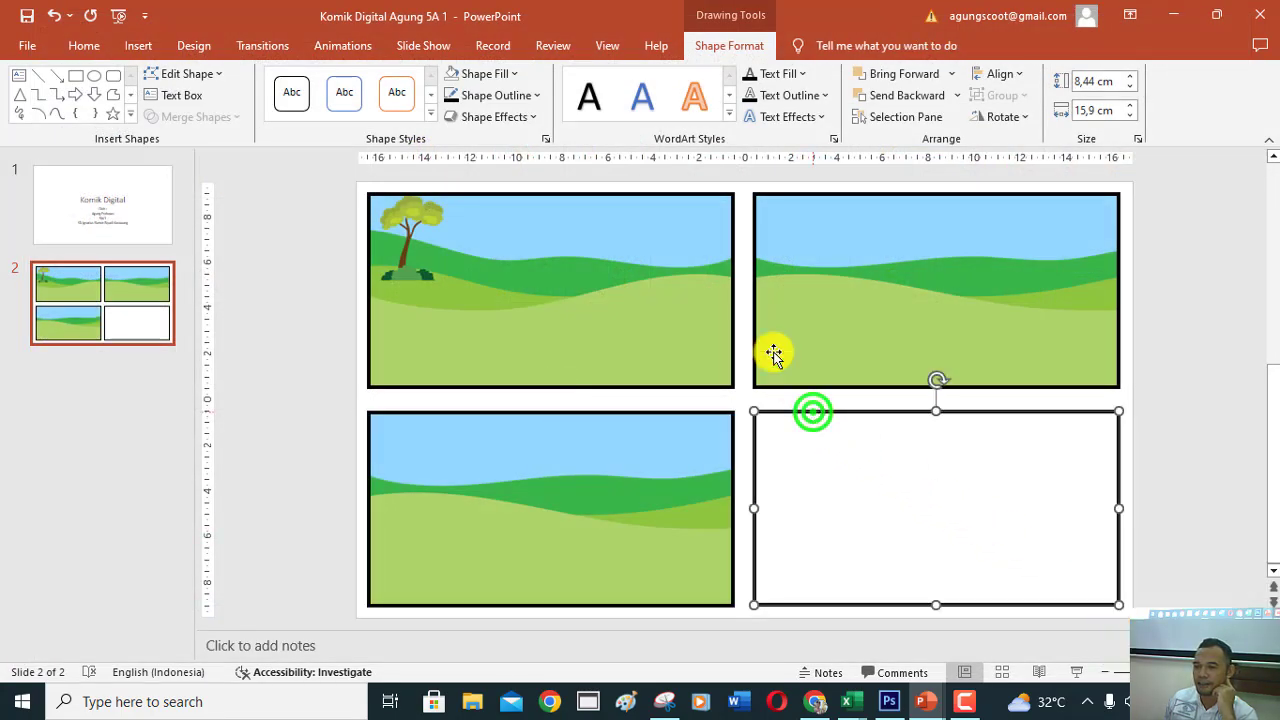
click(507, 84)
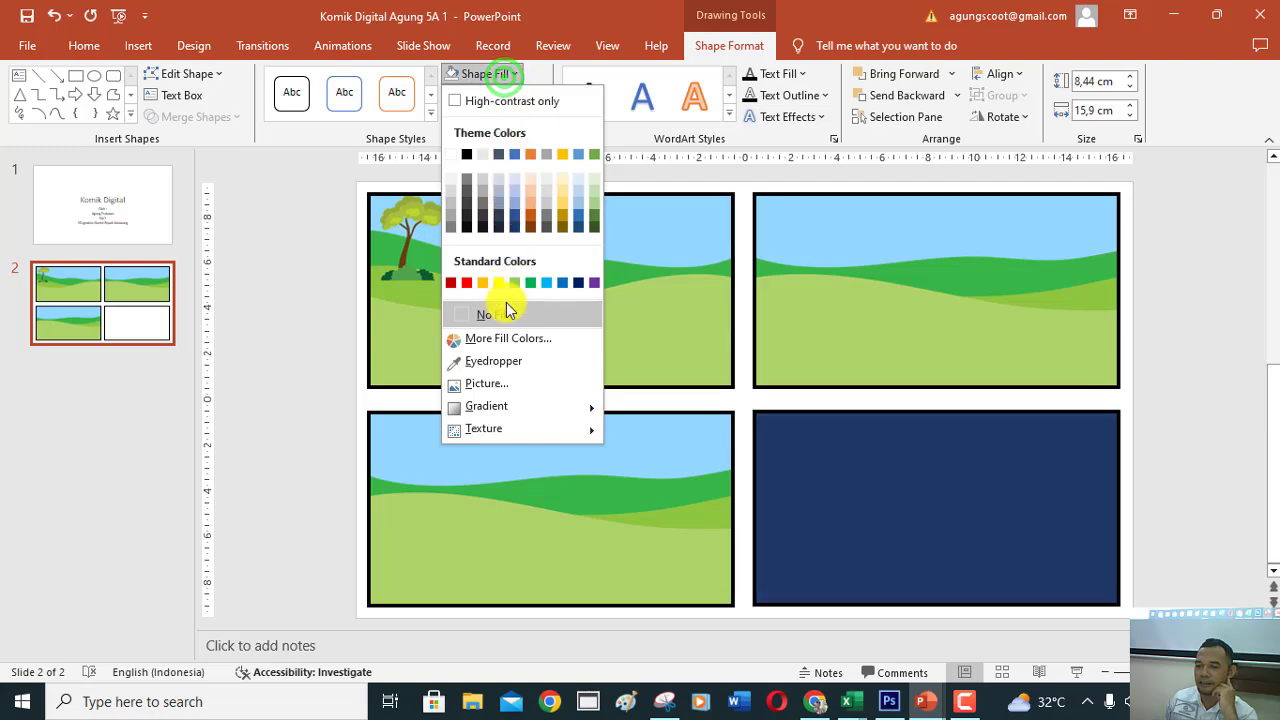
click(502, 388)
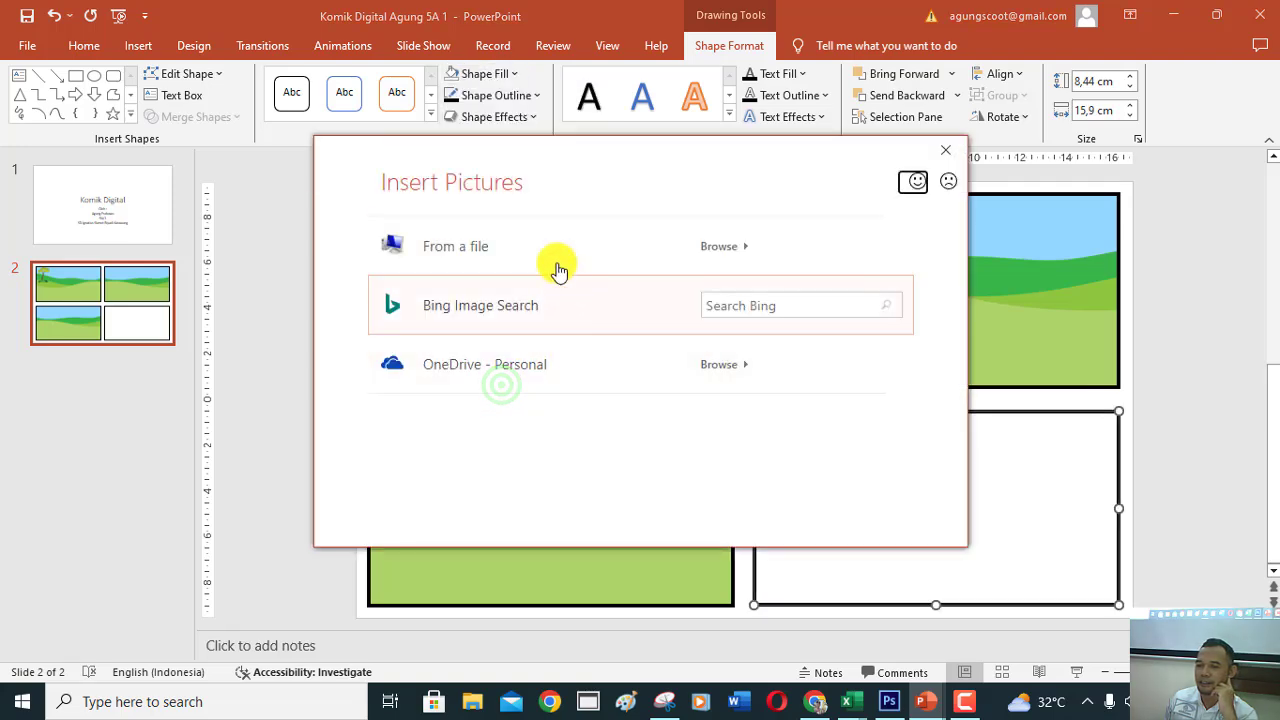
click(553, 252)
click(1016, 277)
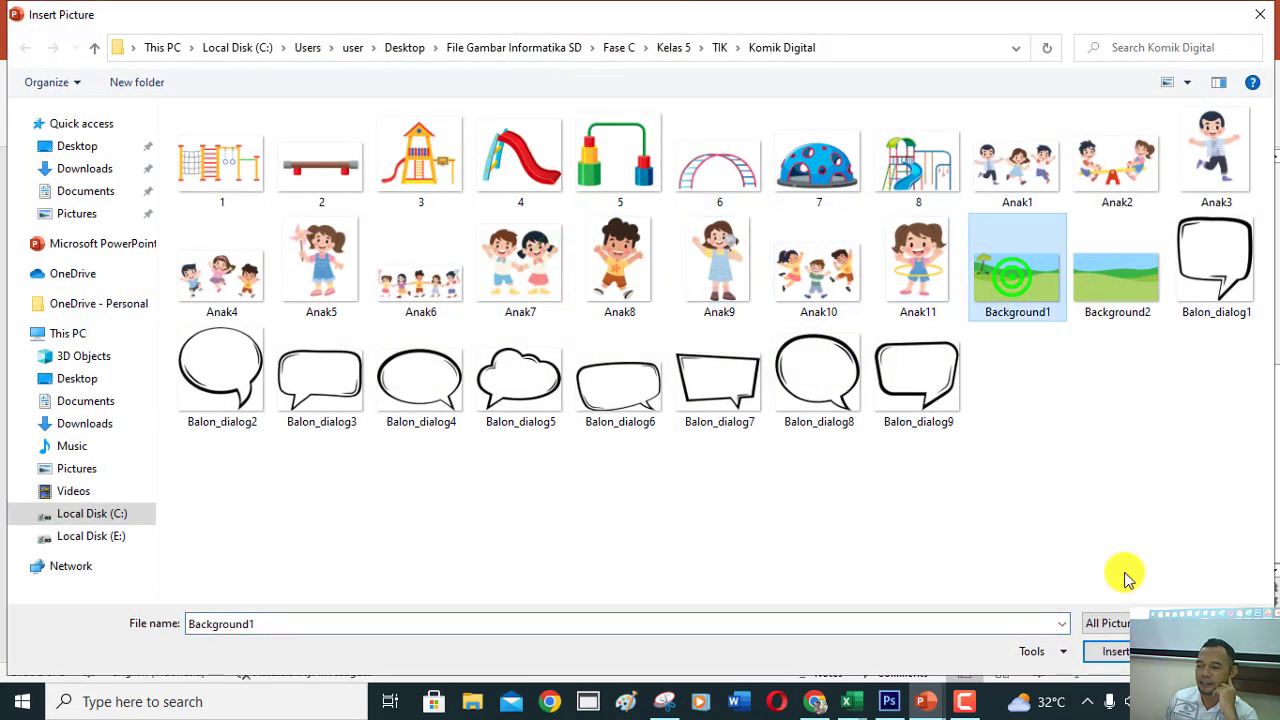
click(1116, 648)
click(1158, 458)
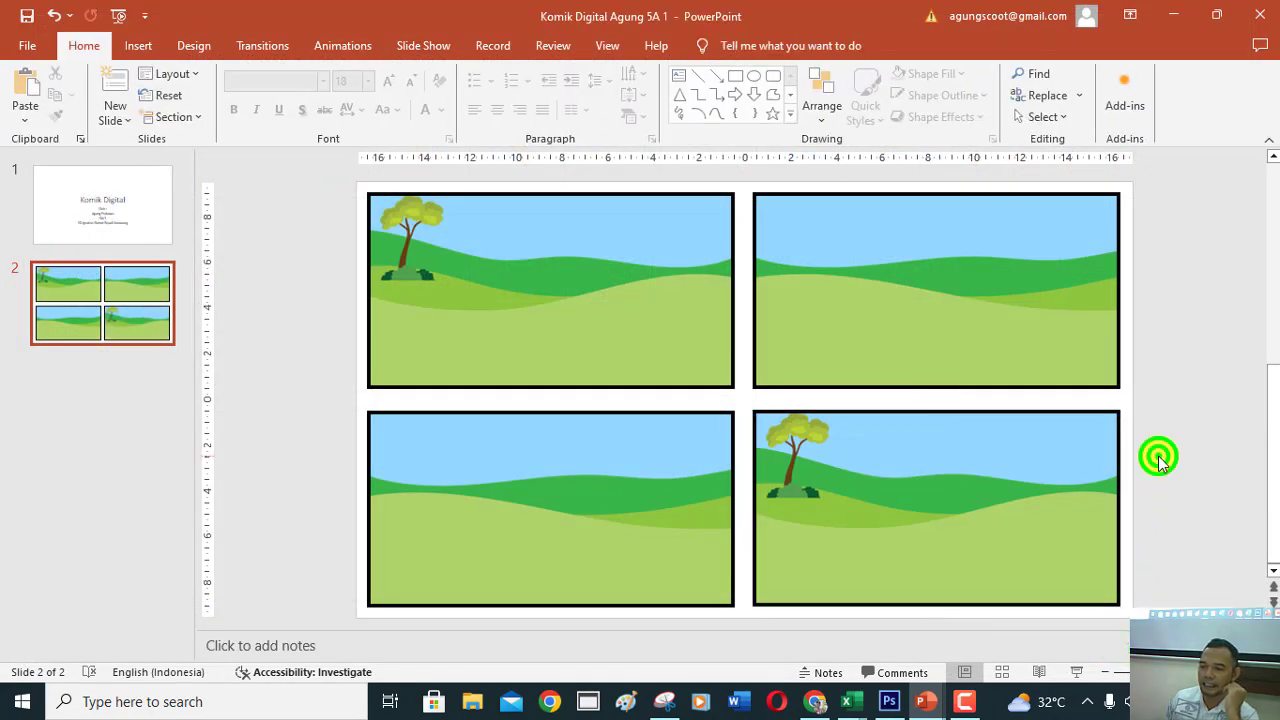
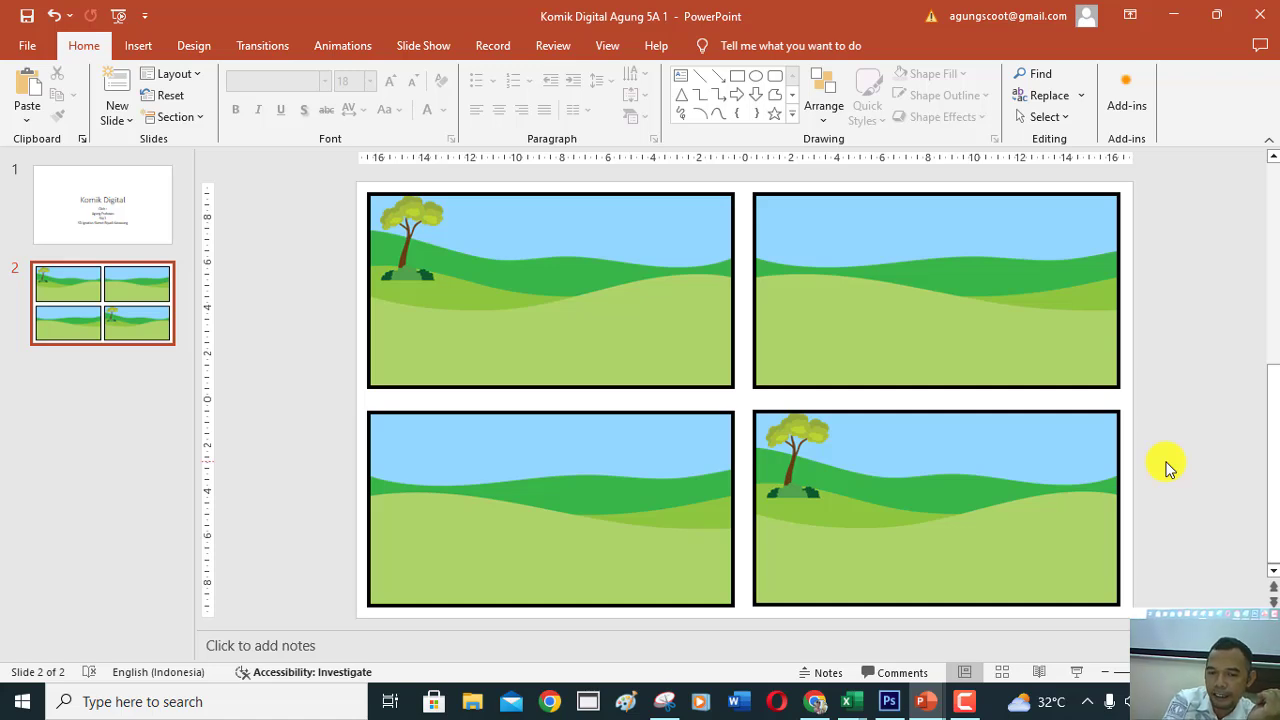
Duplicate the four-panel comic slide into a new third slide, then return to slide 2.
click(90, 289)
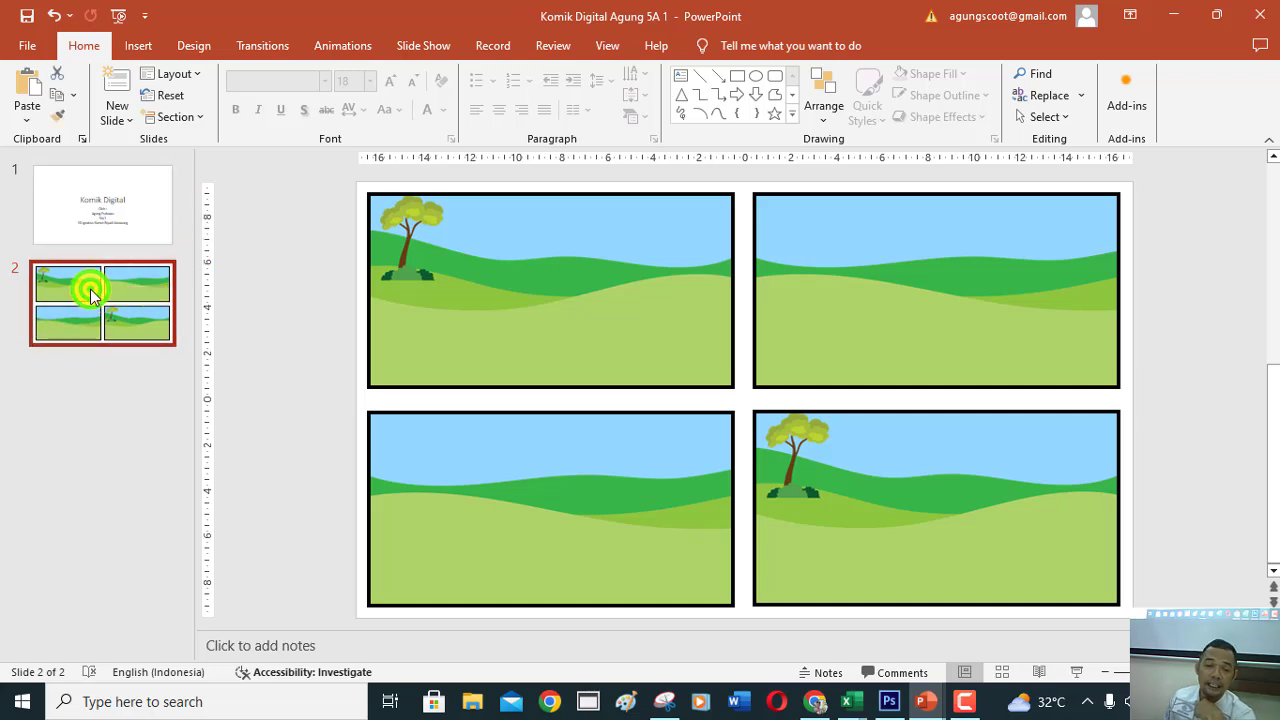
click(116, 121)
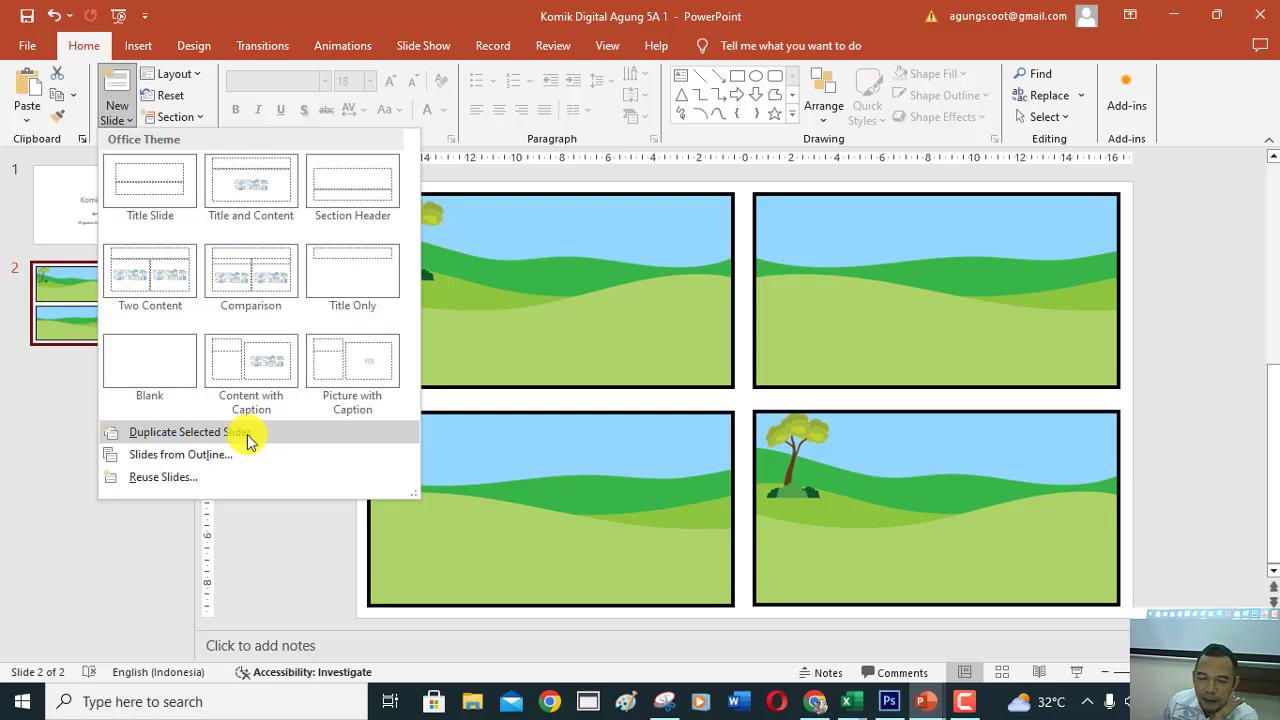
click(249, 441)
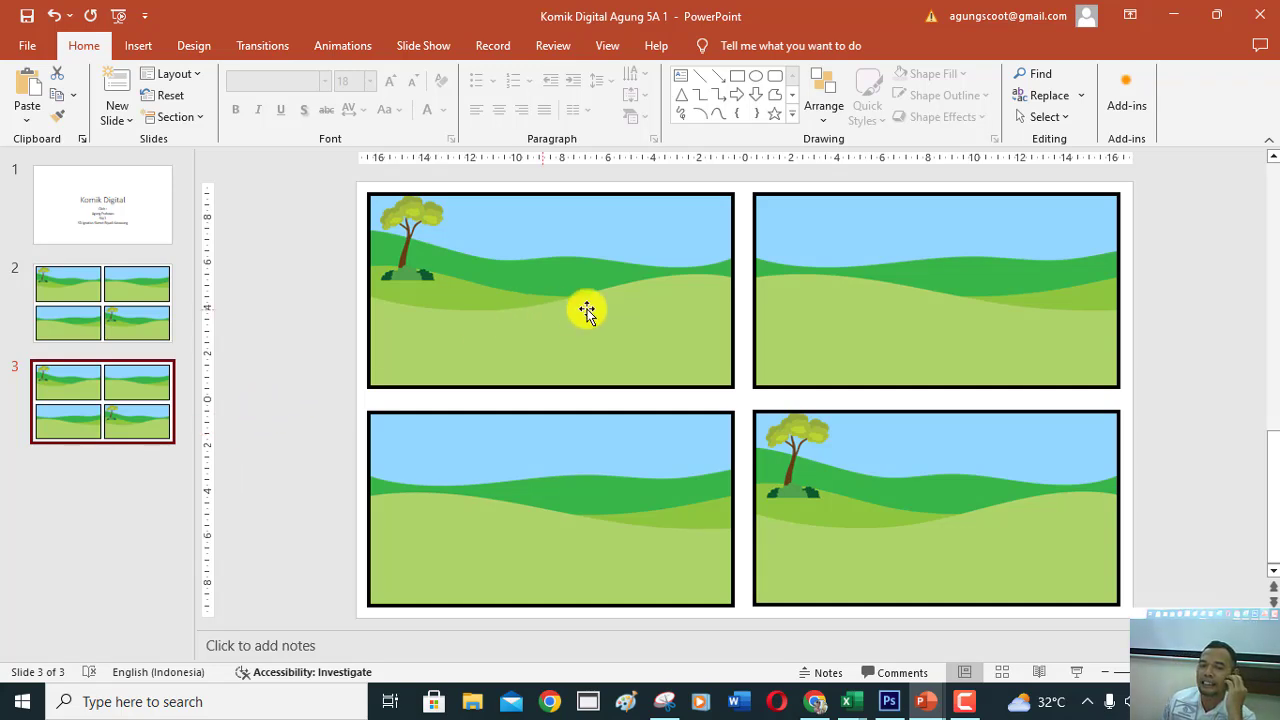
click(66, 318)
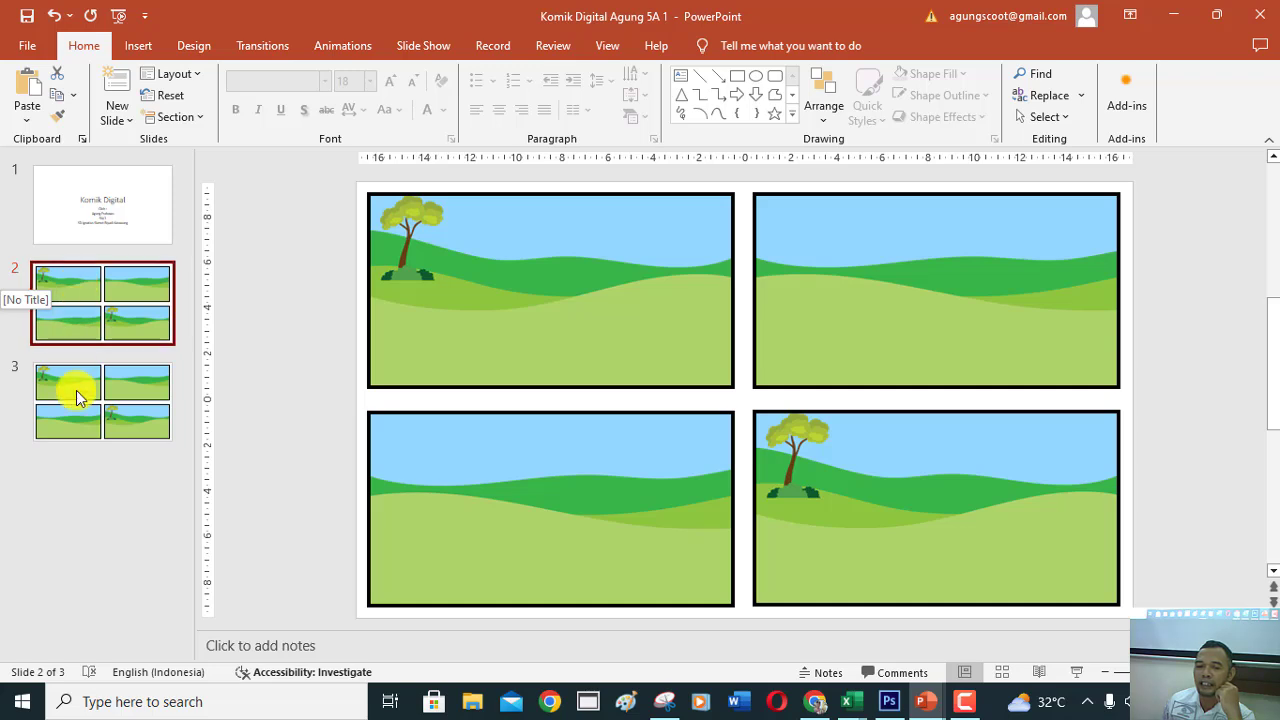
click(86, 293)
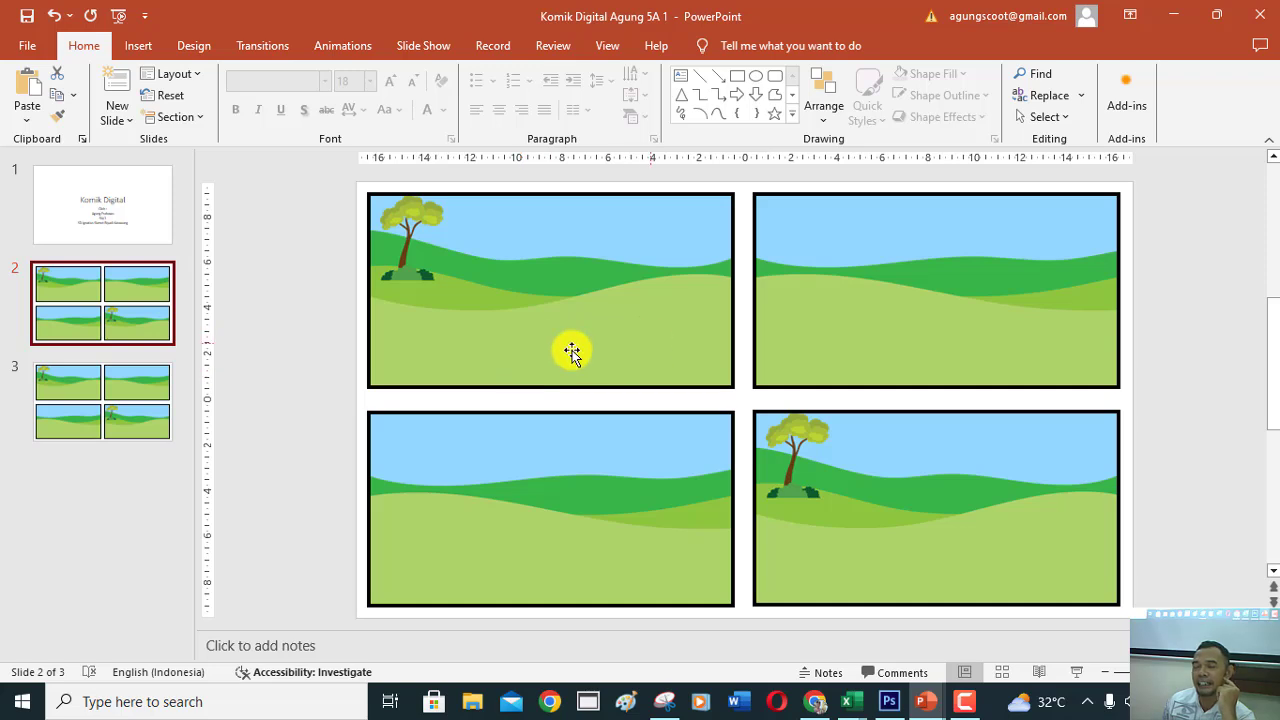
click(137, 45)
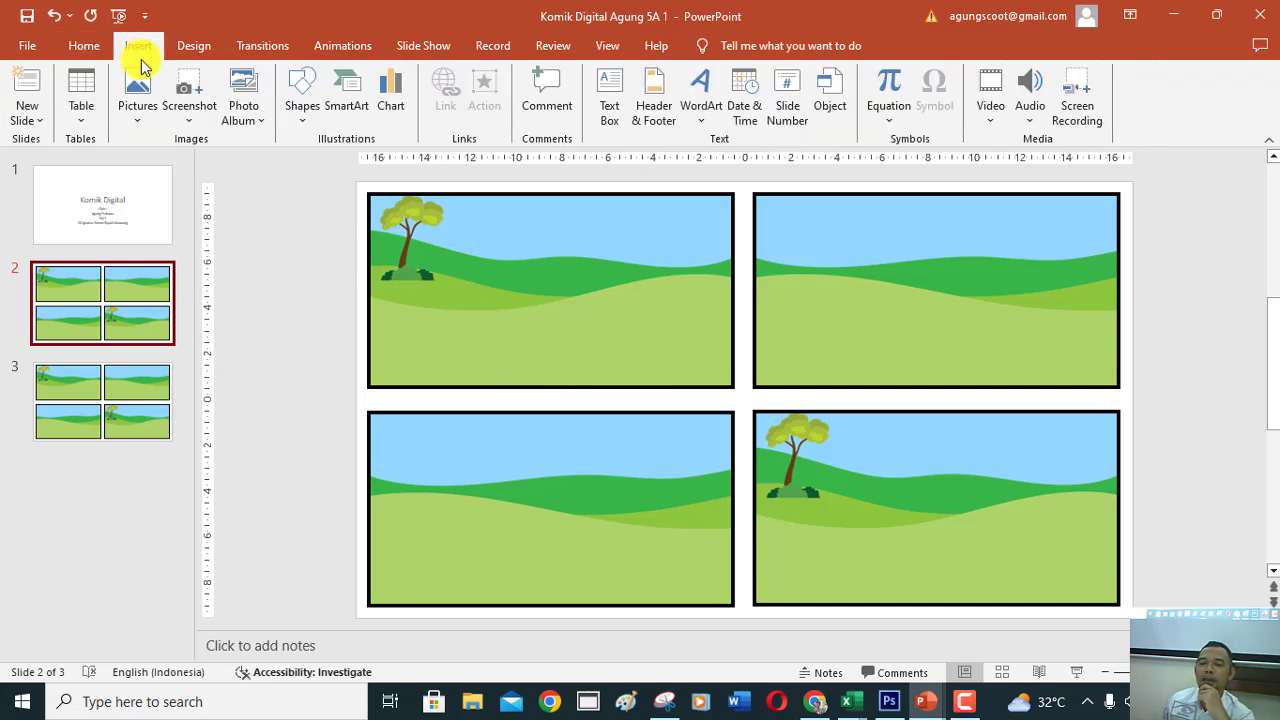
Insert the Anak6 children picture into the top-left panel, enlarged to 7.44 × 3.14 cm.
click(143, 90)
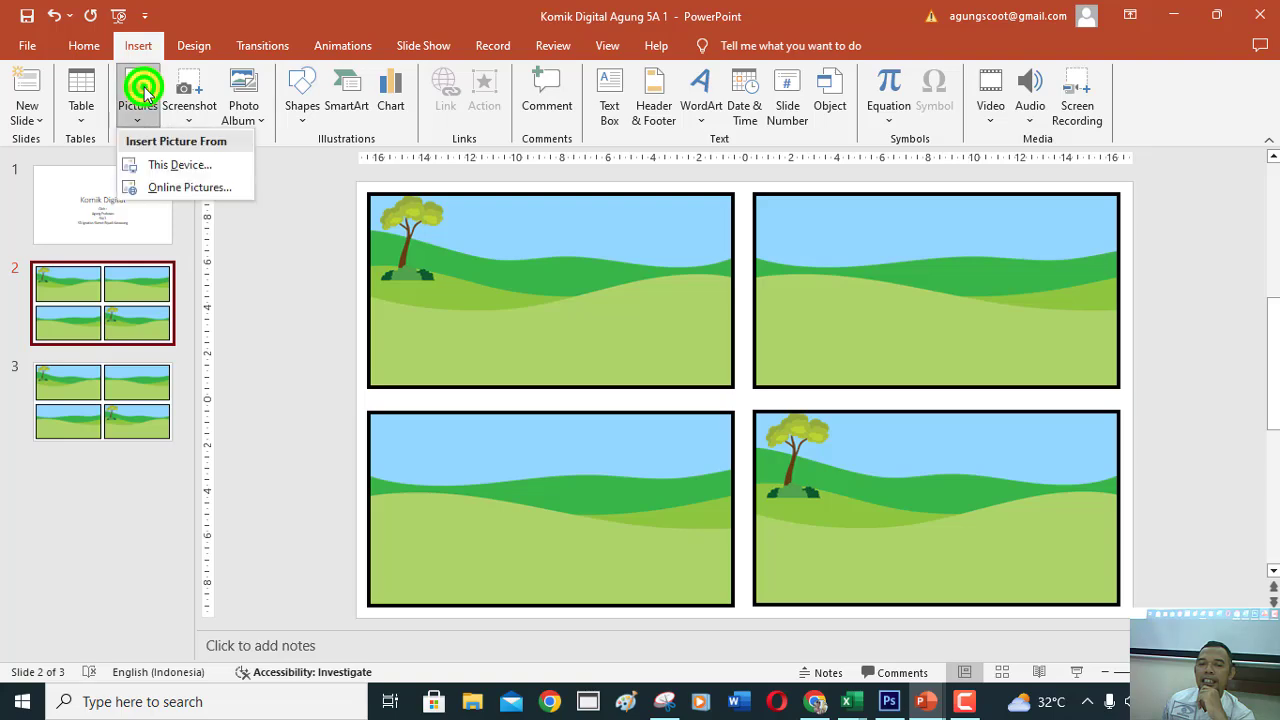
click(162, 168)
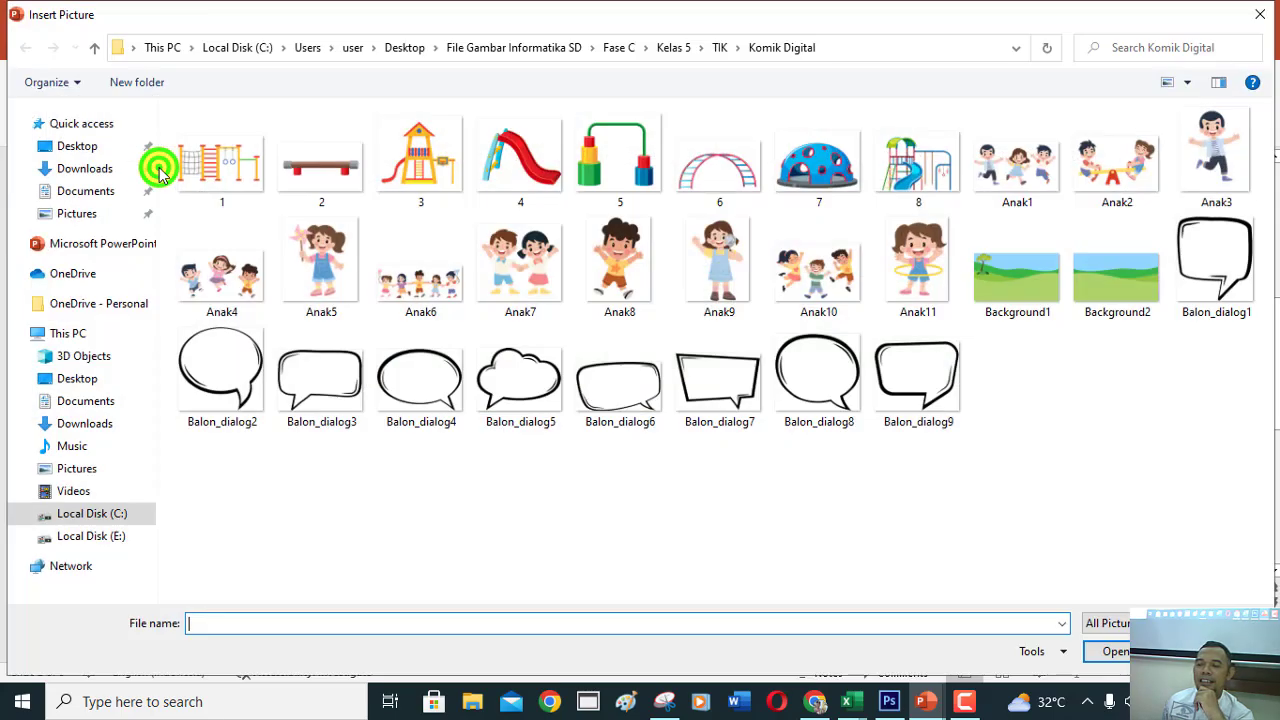
click(397, 268)
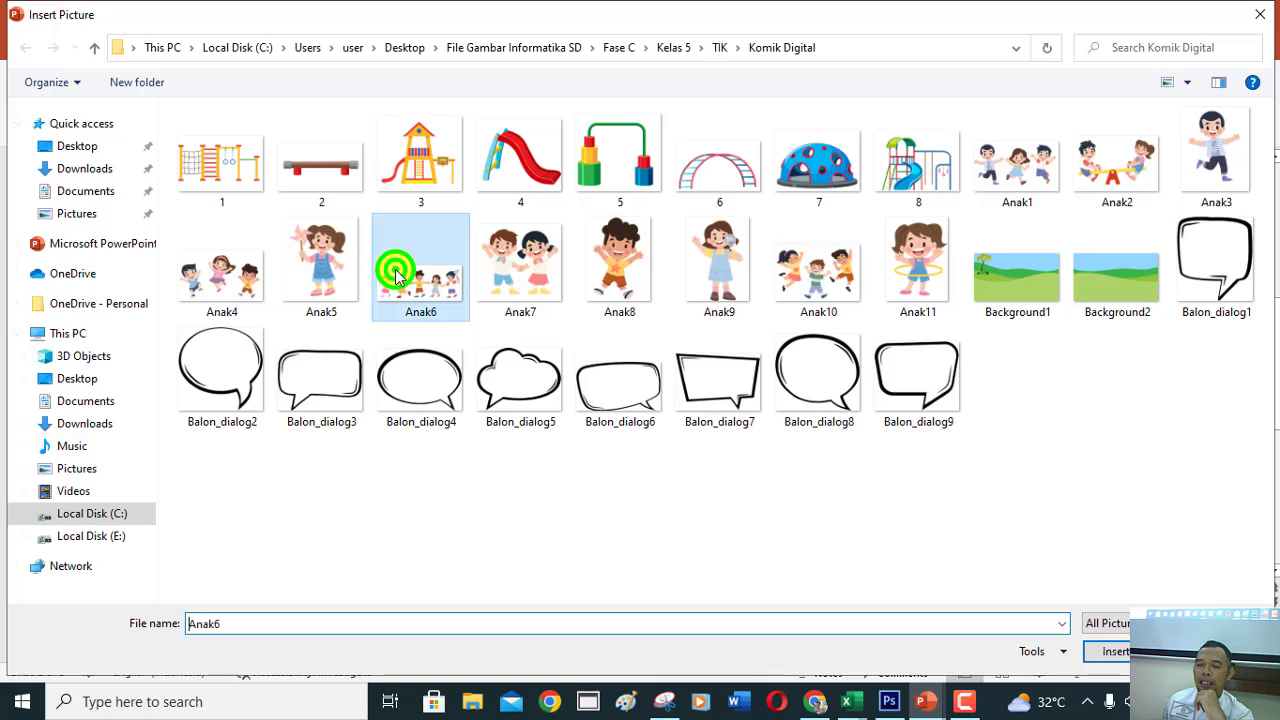
click(1110, 651)
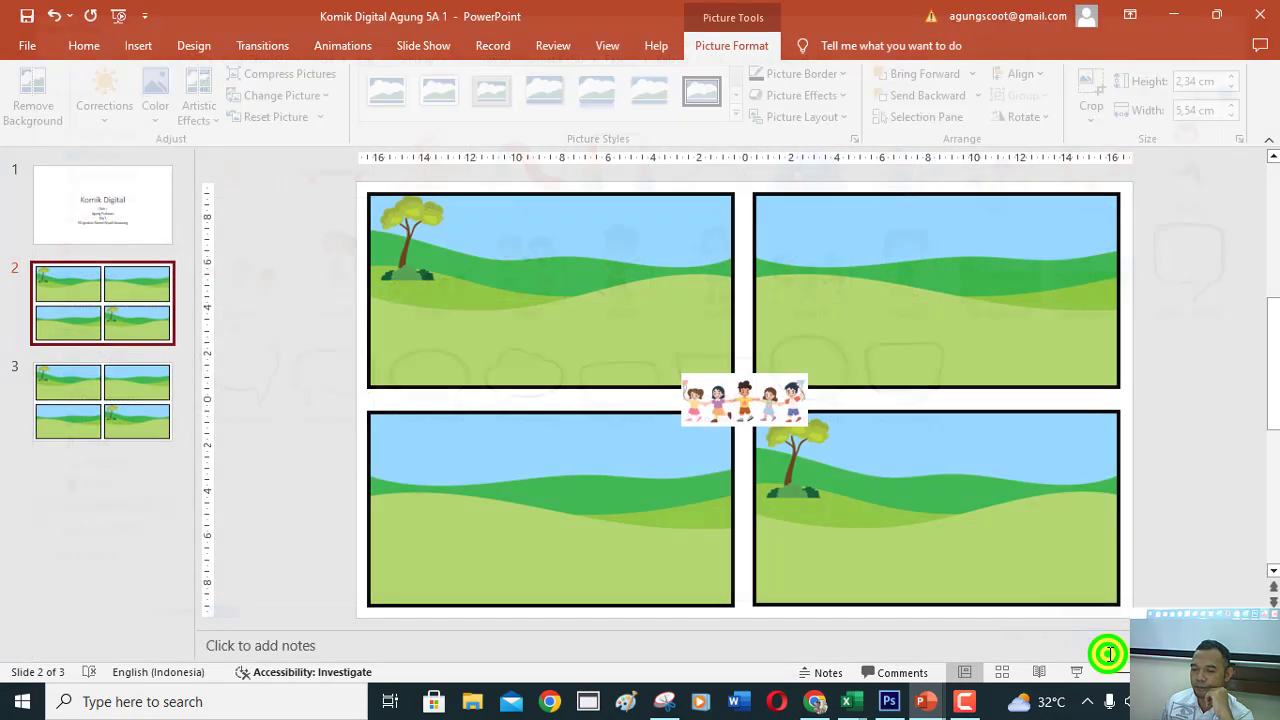
drag(741, 408, 532, 347)
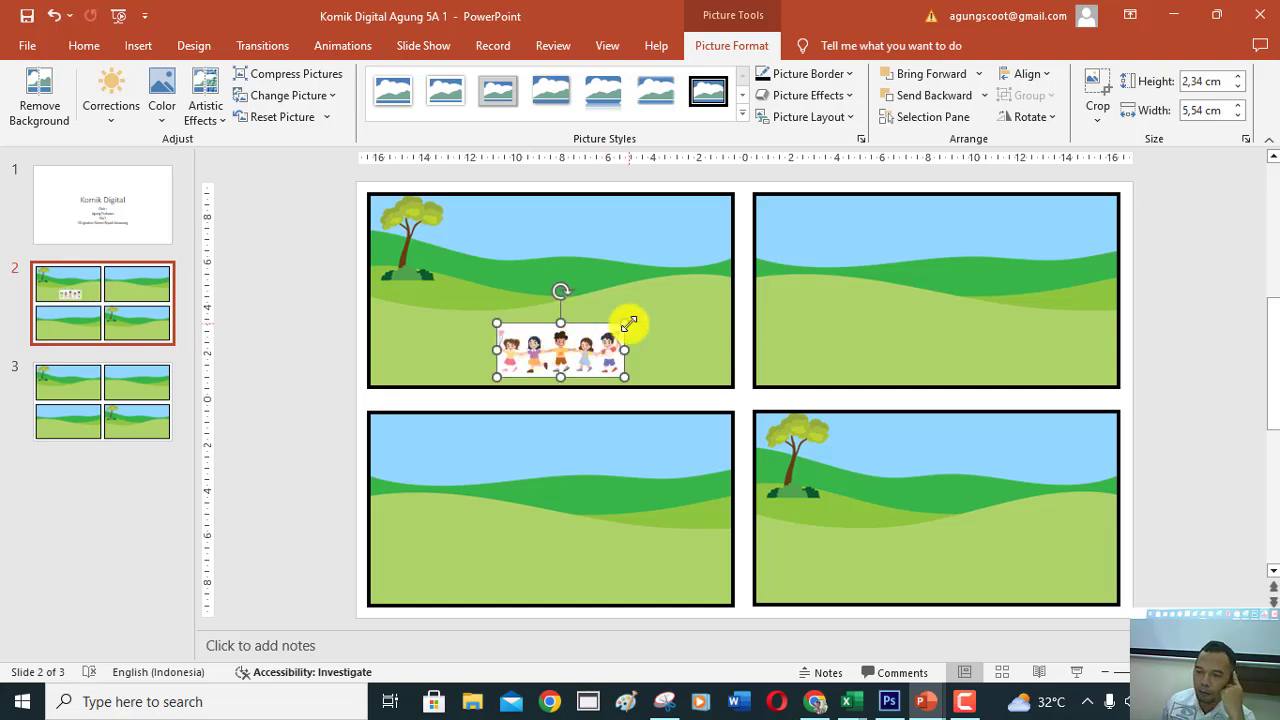
mouse_move(629, 321)
mouse_down()
mouse_move(653, 314)
mouse_move(596, 344)
mouse_move(640, 307)
mouse_up()
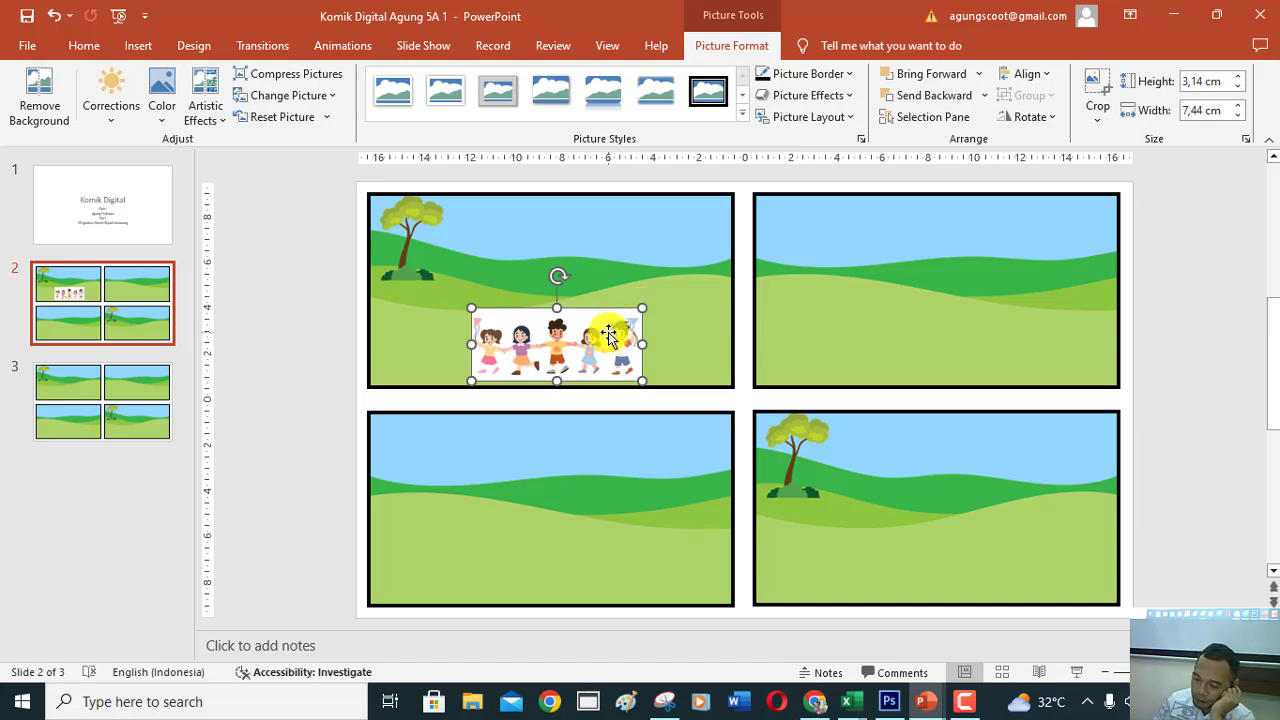
drag(606, 333, 607, 335)
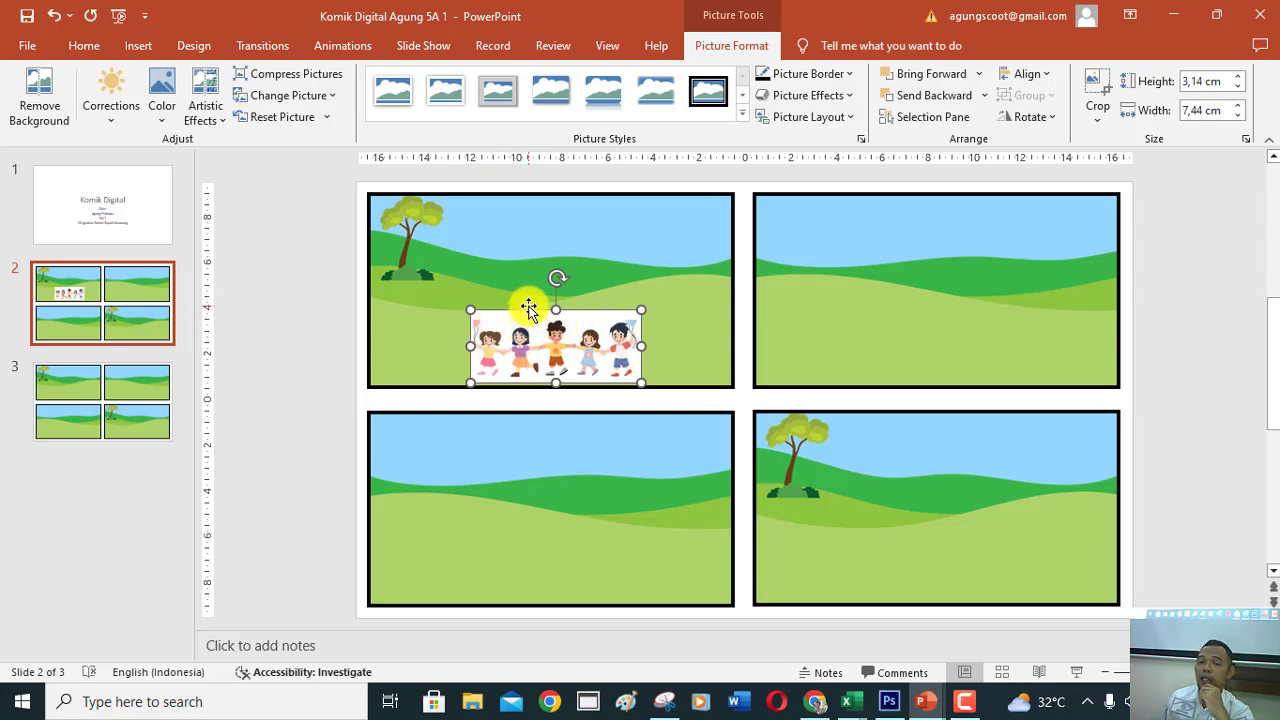
Use Set Transparent Color on the children picture's white background.
click(743, 45)
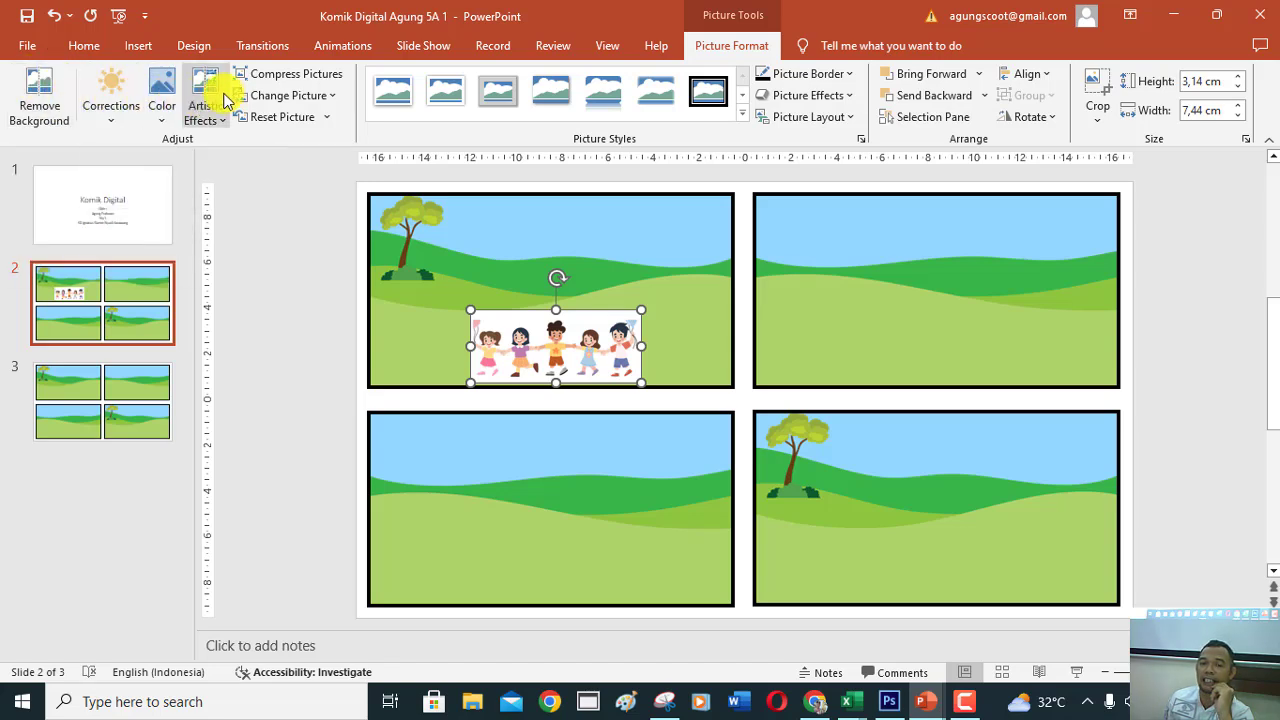
click(163, 110)
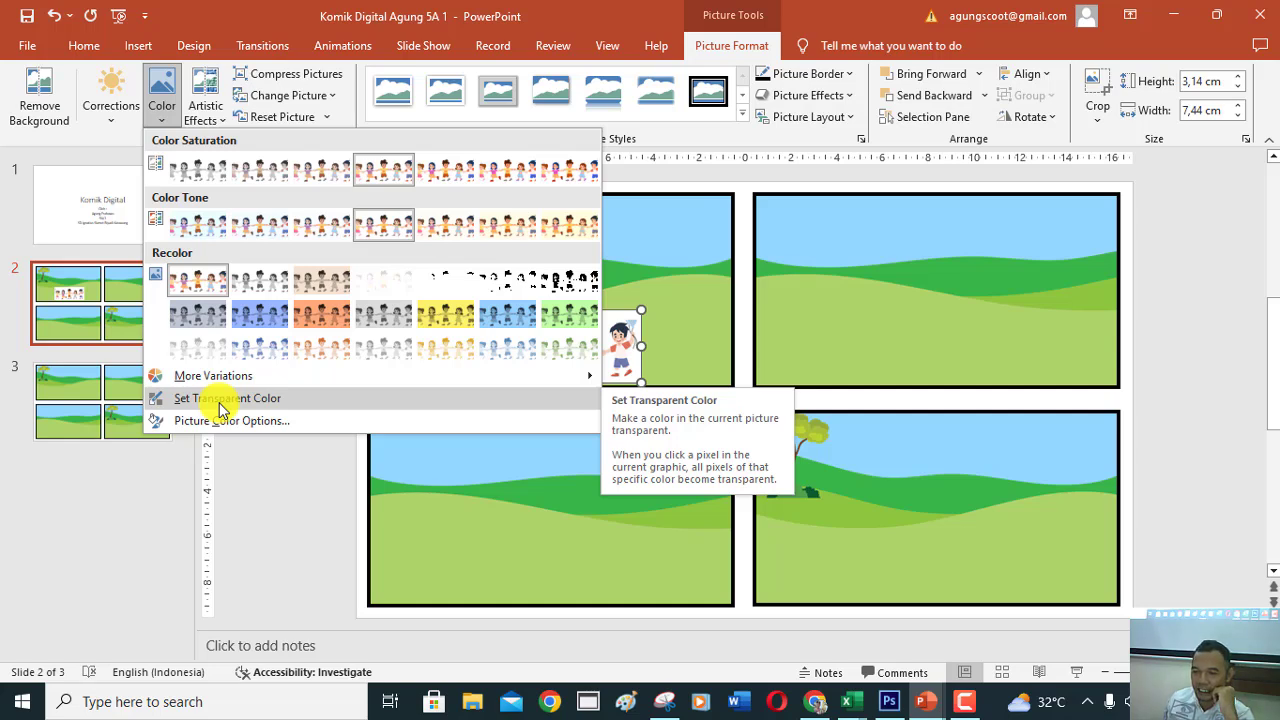
click(222, 399)
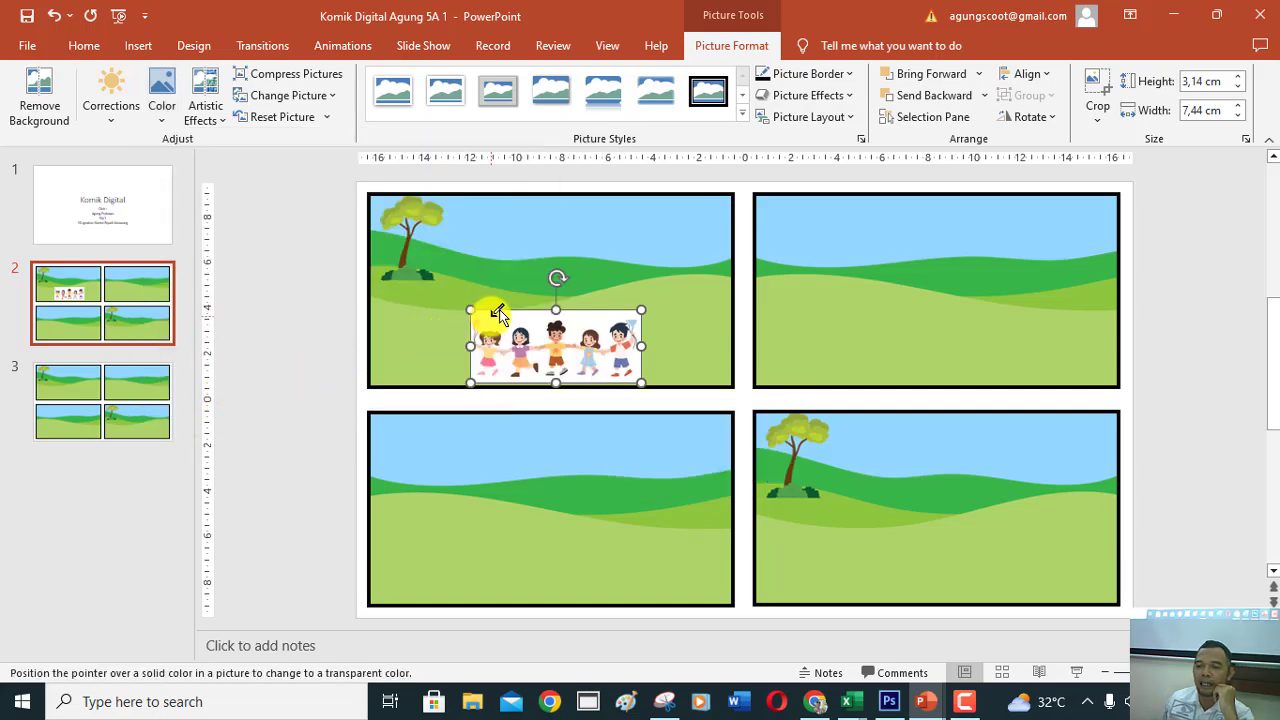
click(508, 313)
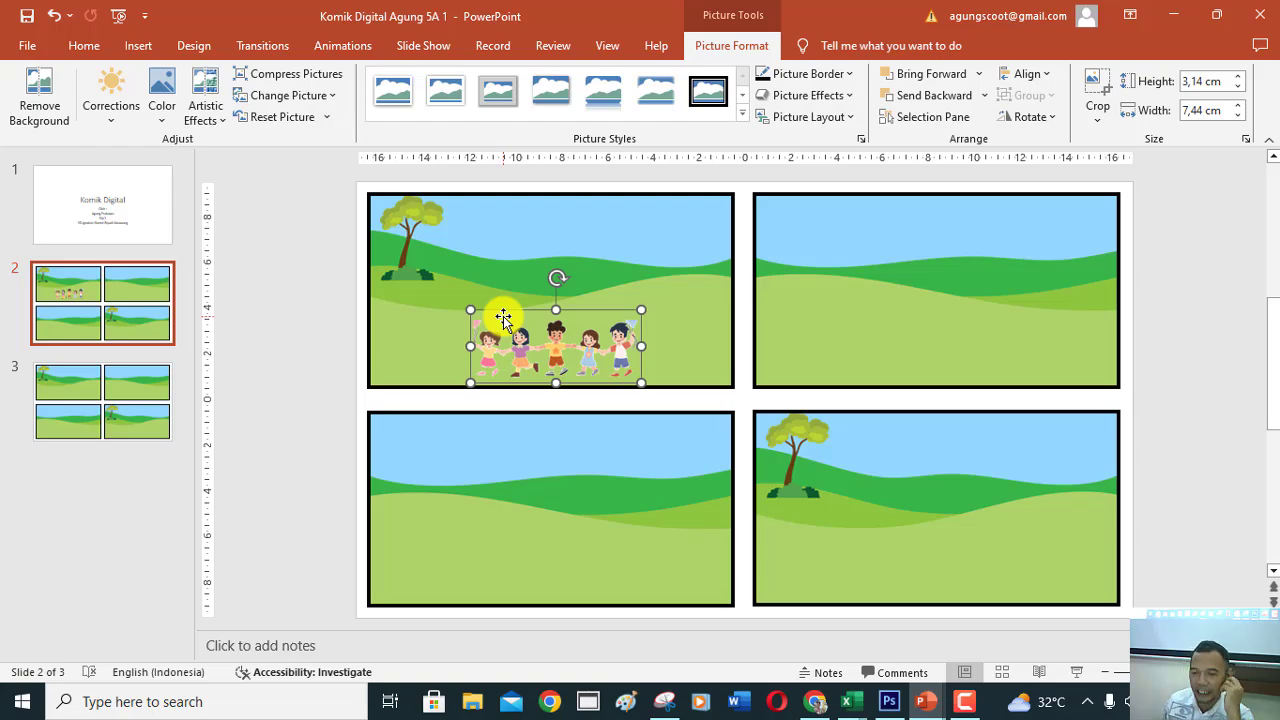
Insert picture 8, the playground slide set, into the top-left panel and enlarge it.
click(122, 50)
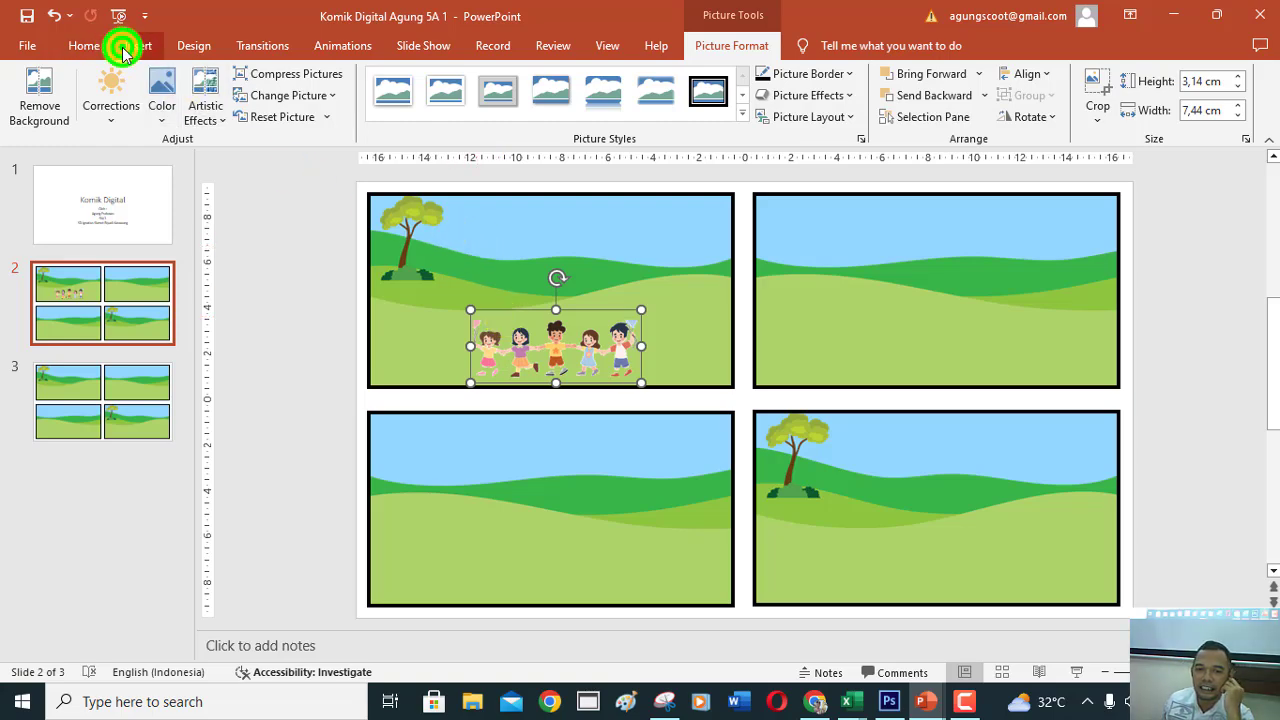
click(133, 112)
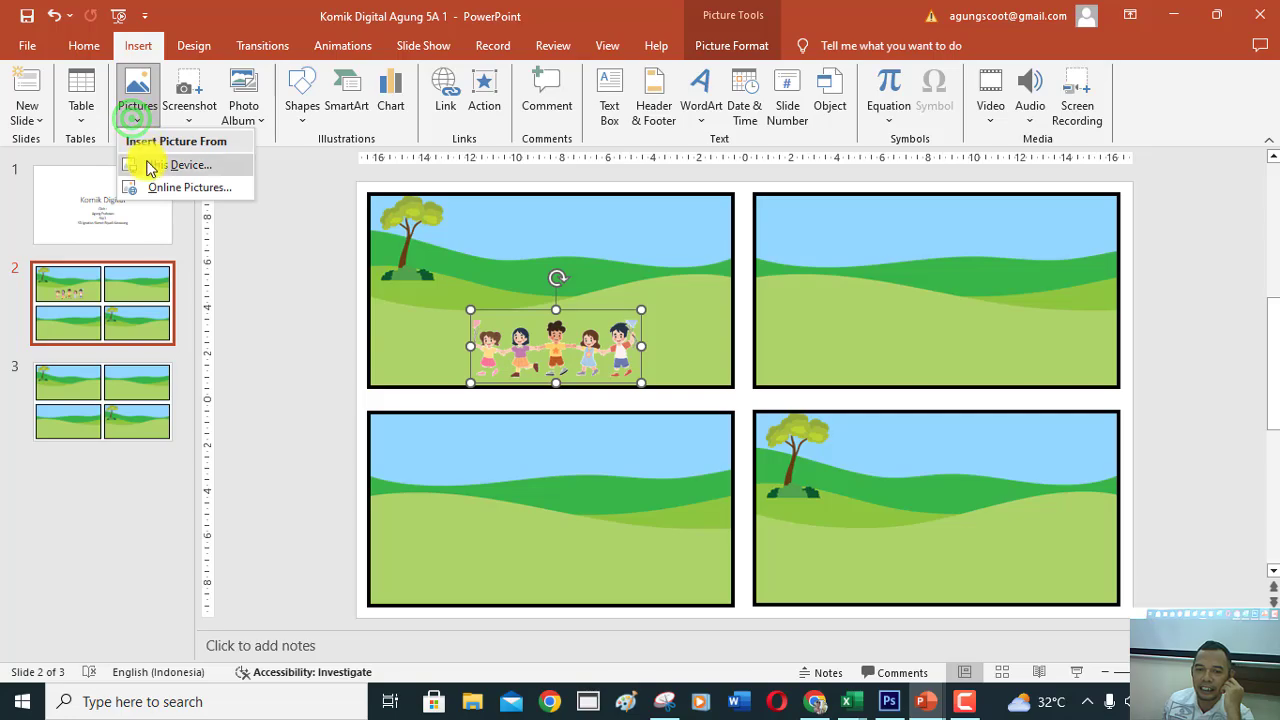
click(150, 166)
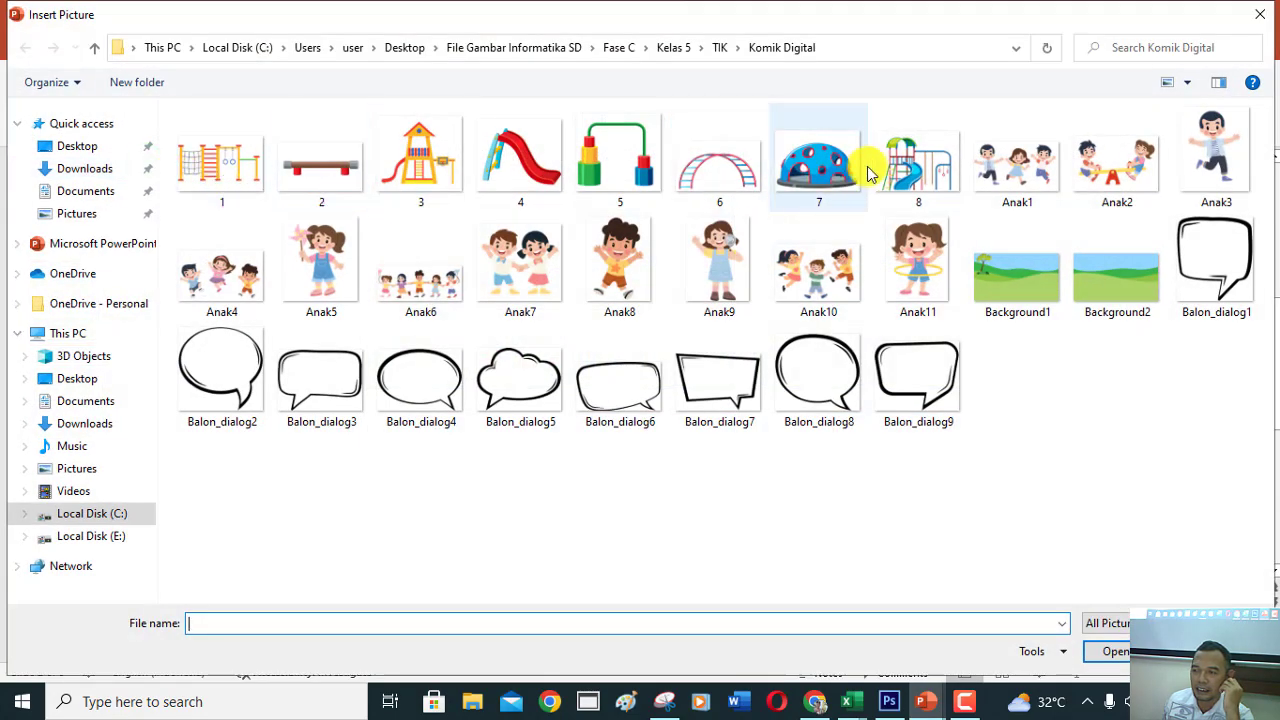
click(910, 165)
click(1113, 650)
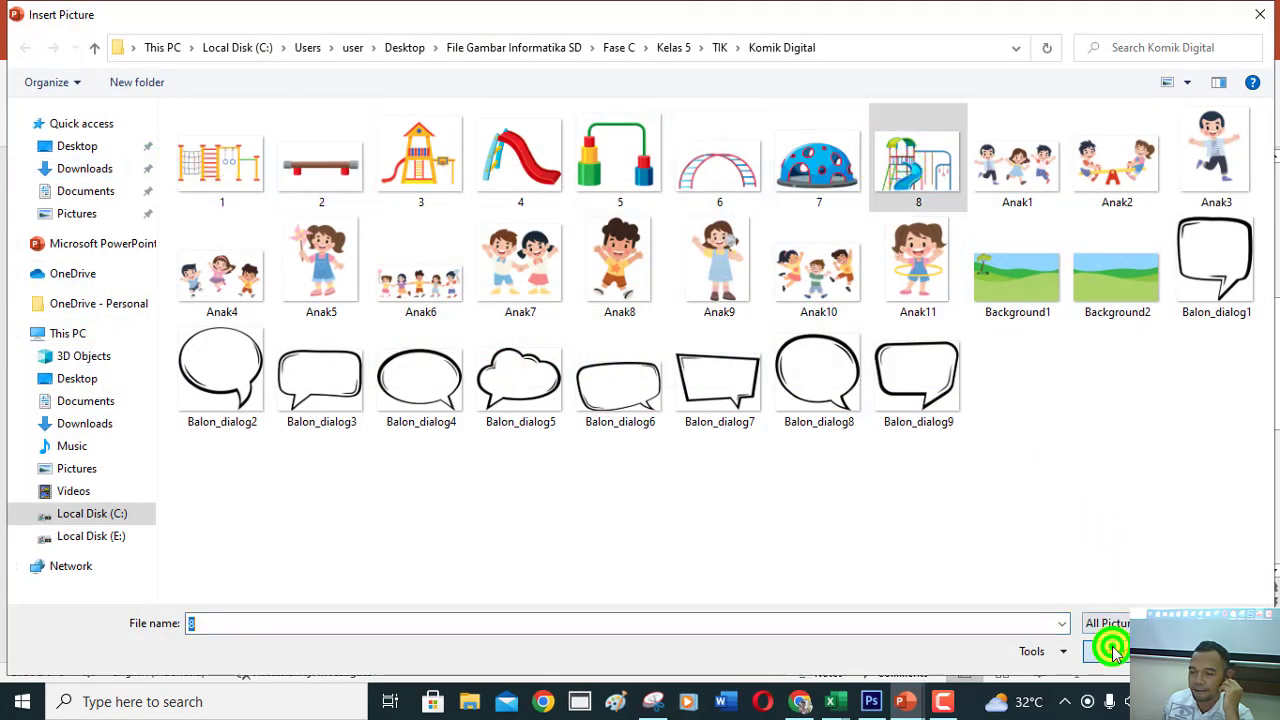
mouse_move(757, 414)
mouse_down()
mouse_move(528, 284)
mouse_move(494, 286)
mouse_up()
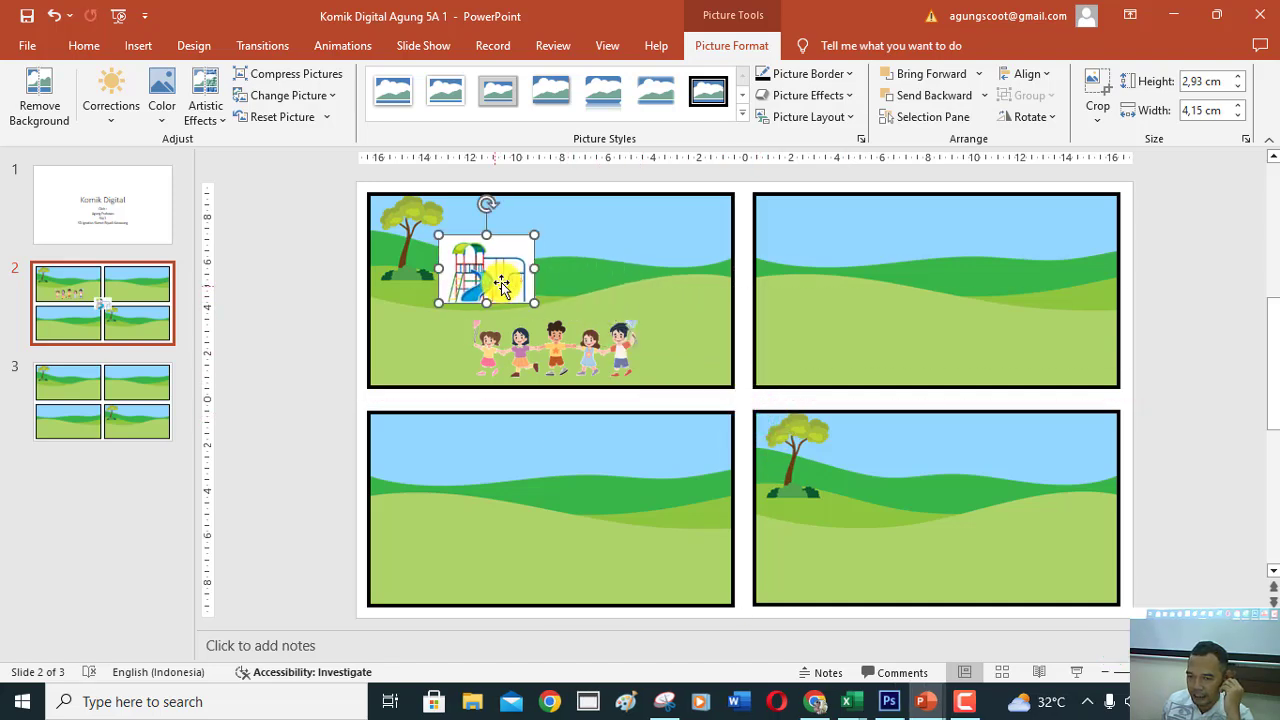
drag(535, 236, 556, 214)
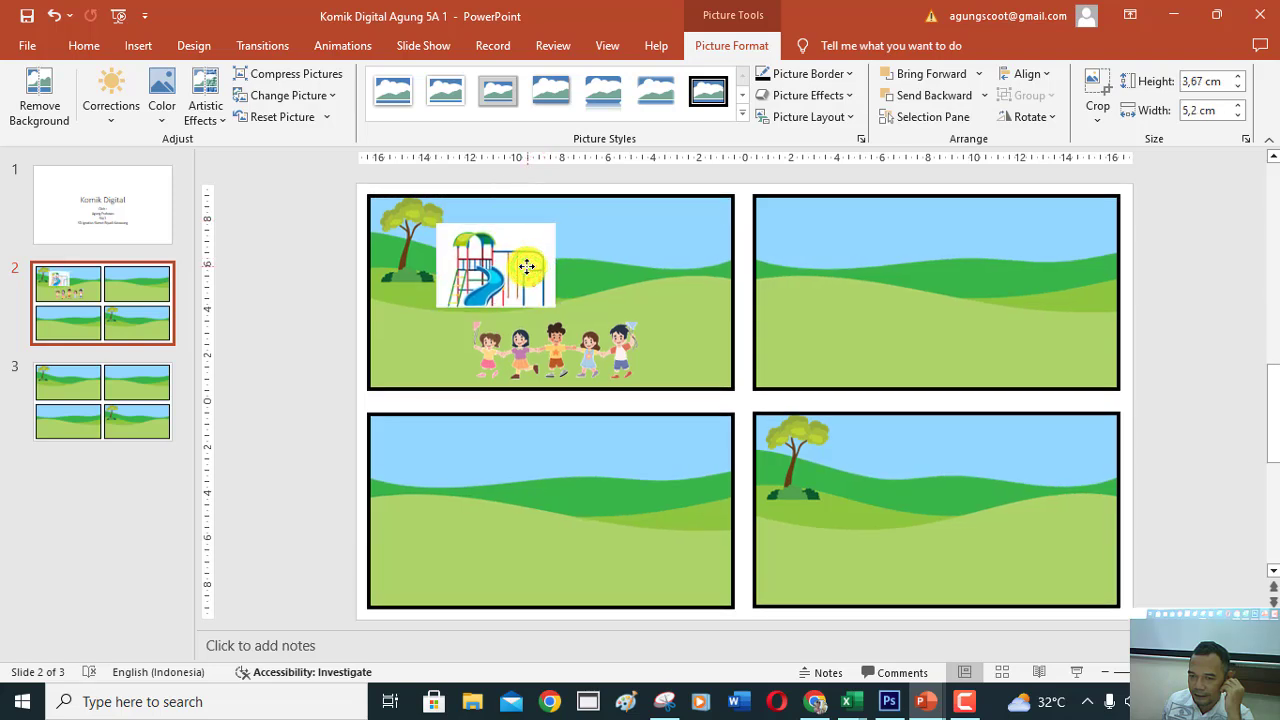
Make the playground picture's white background transparent and move it up beside the tree.
click(527, 266)
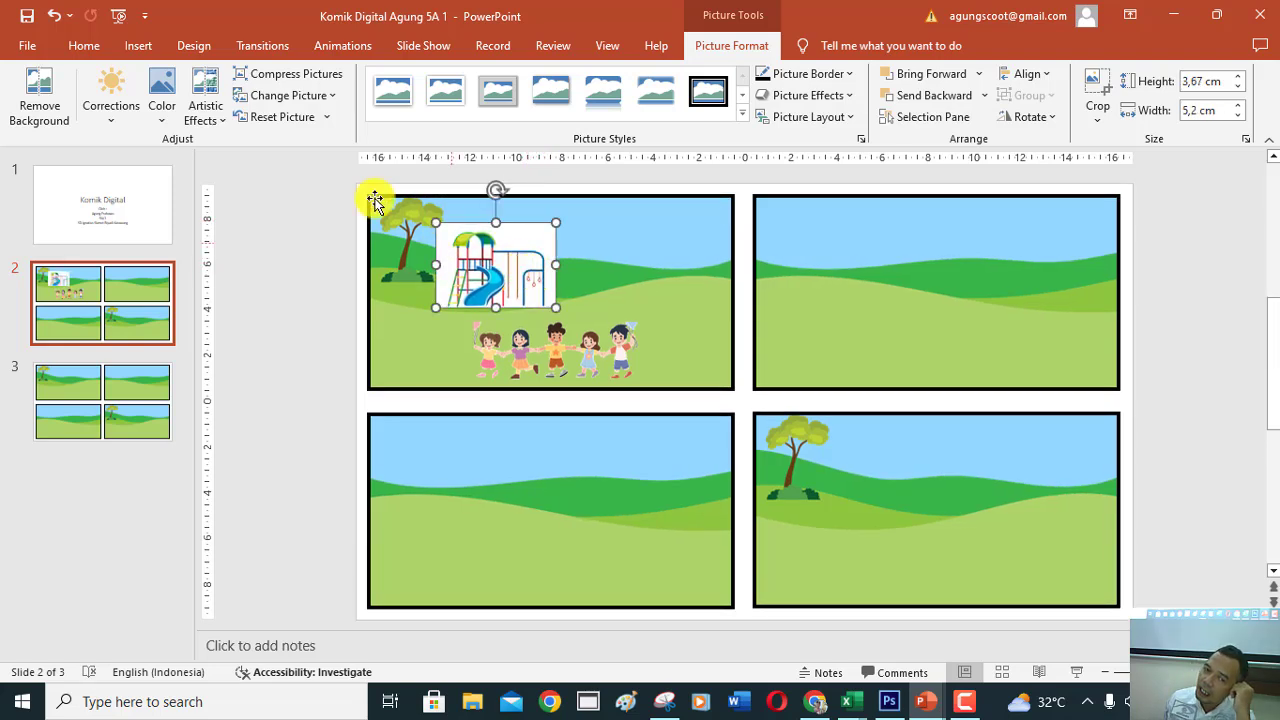
click(160, 105)
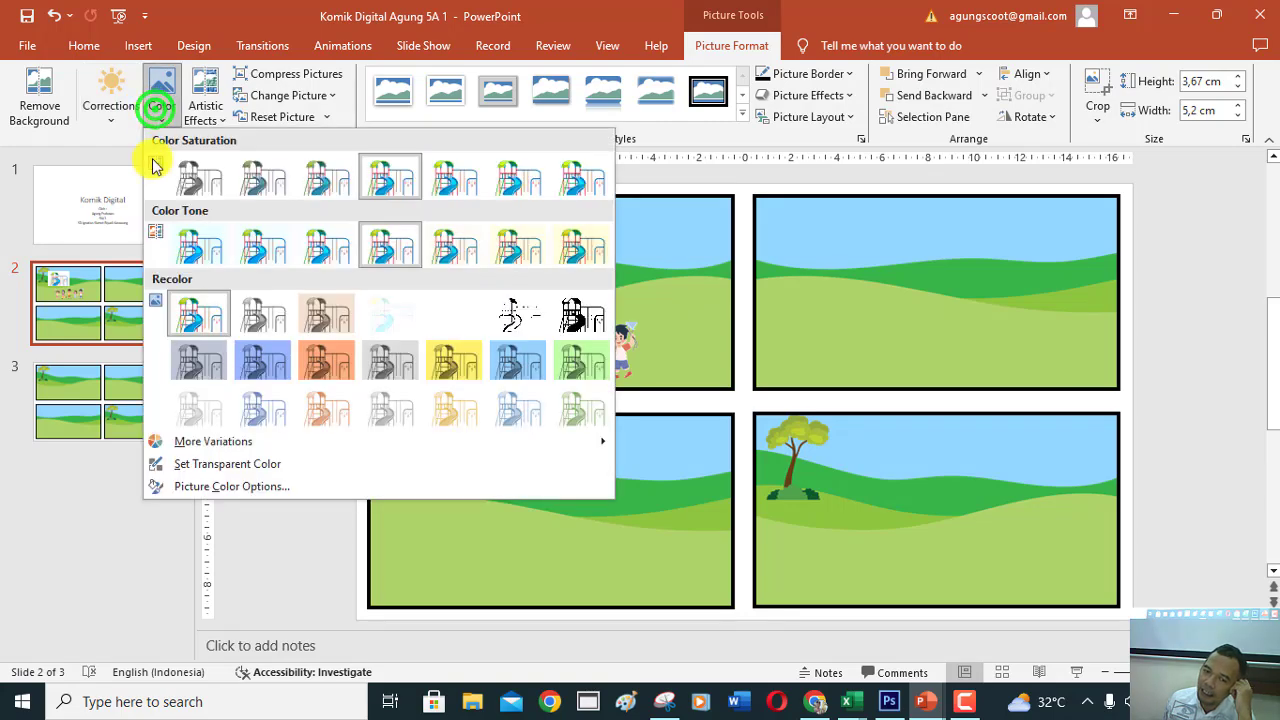
click(177, 462)
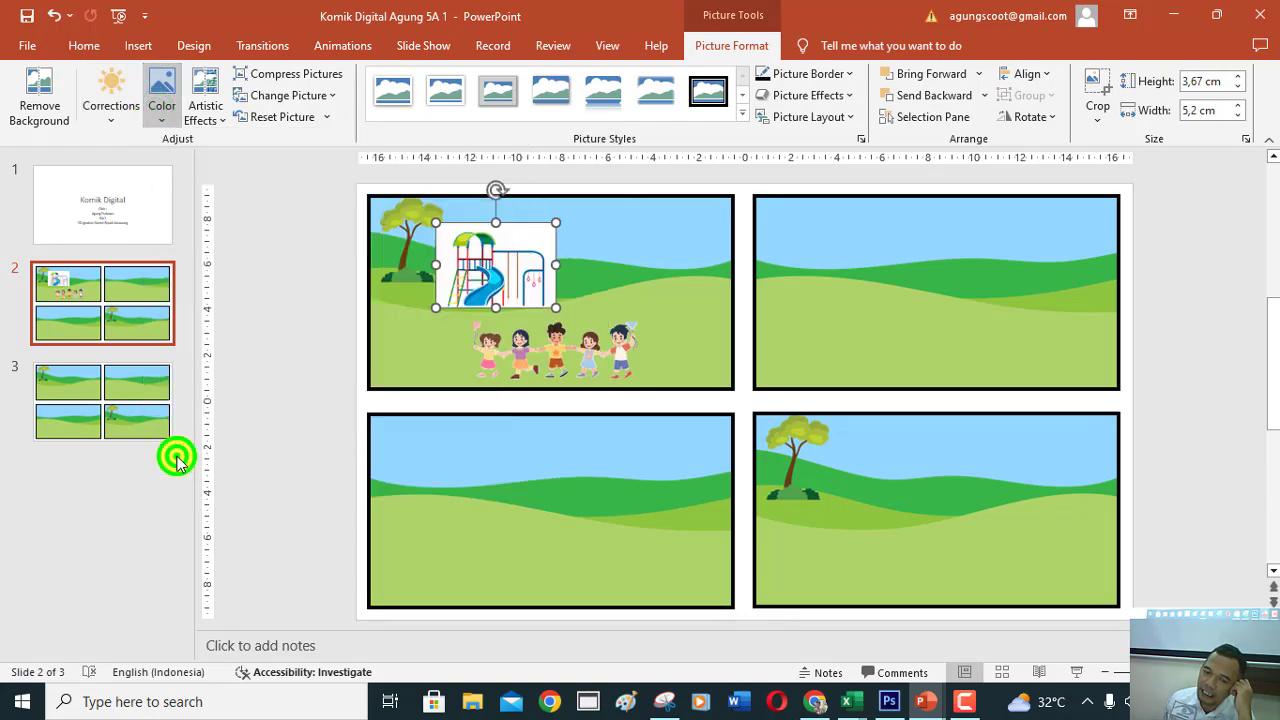
click(509, 235)
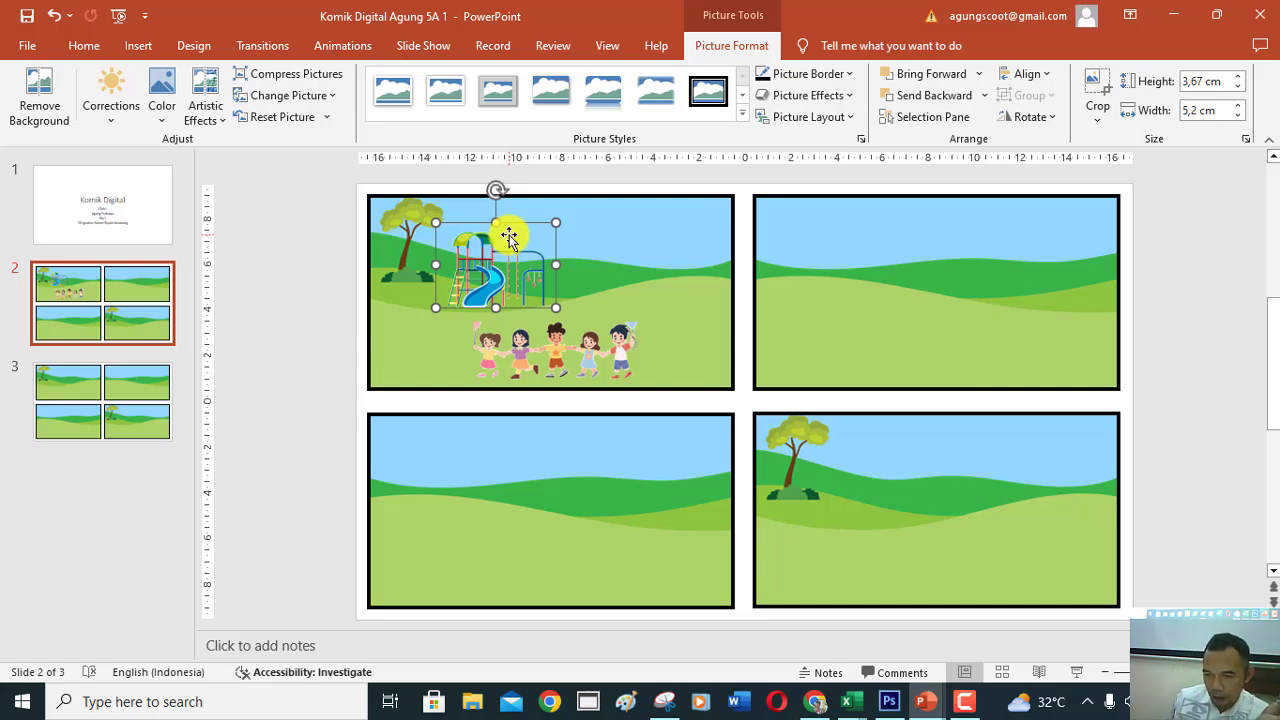
drag(516, 274, 503, 261)
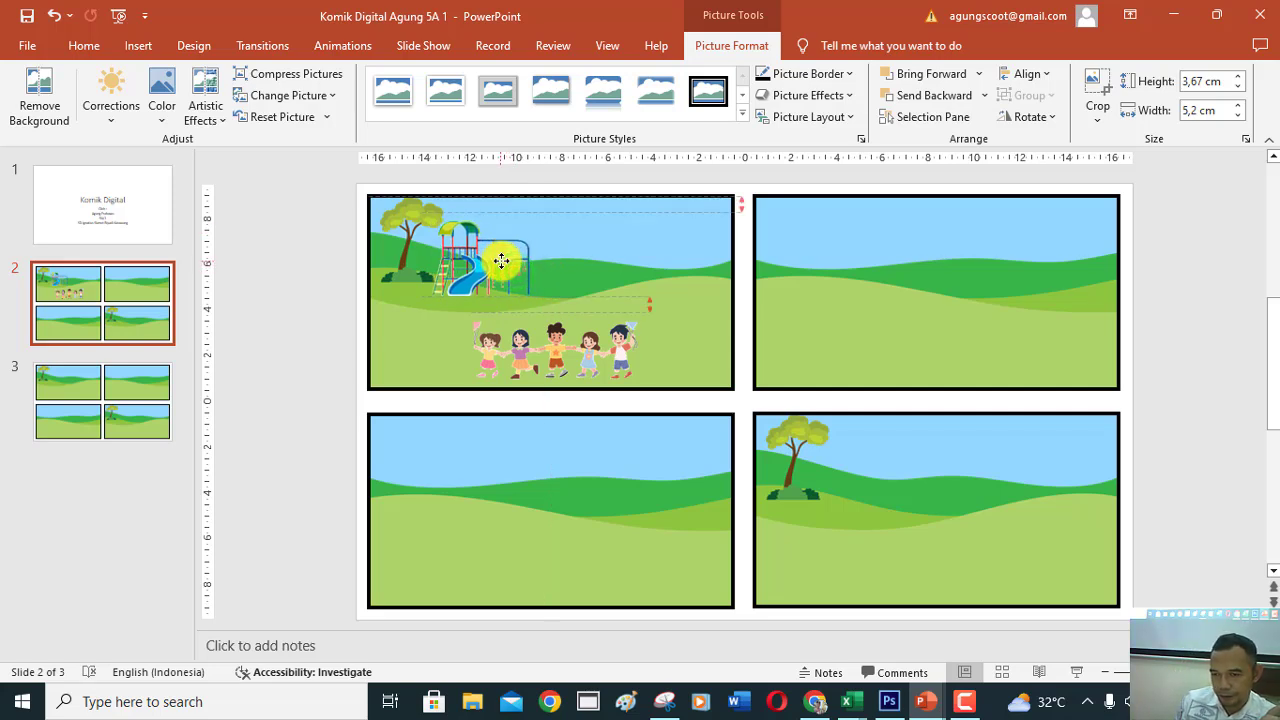
click(320, 257)
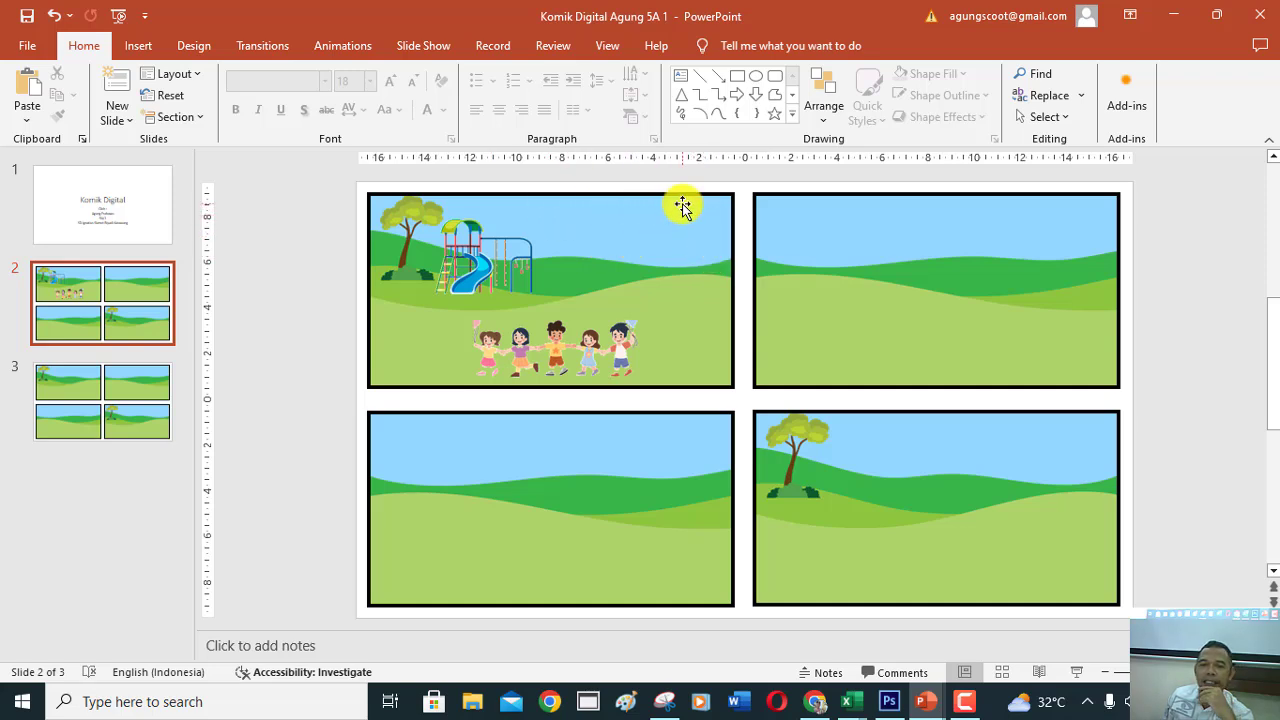
Draw a rectangle in the sky at the first panel's upper right.
click(145, 46)
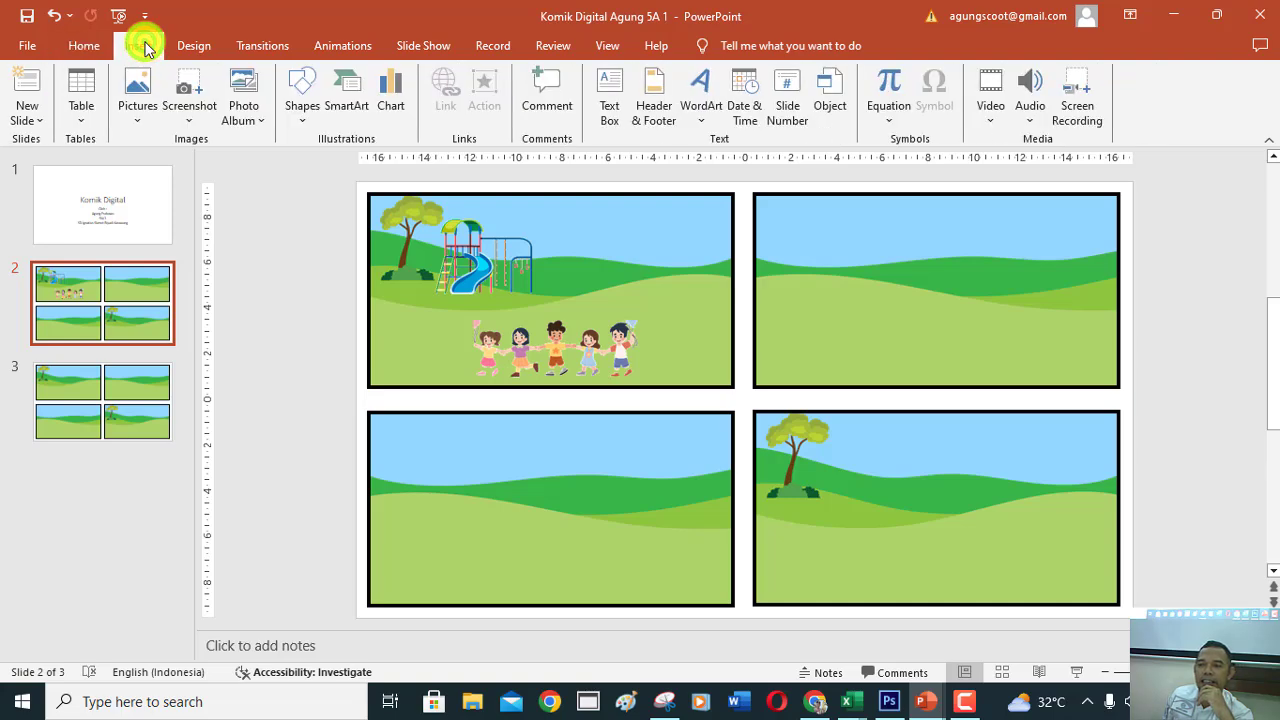
click(298, 112)
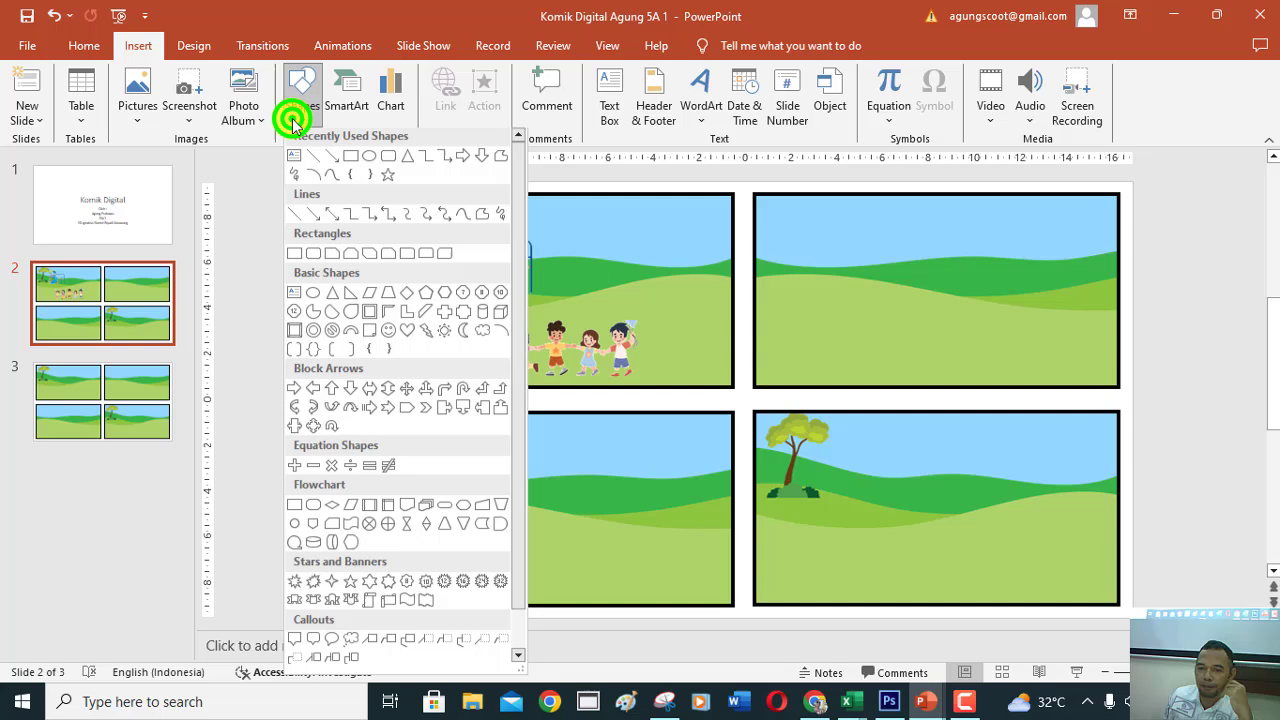
click(348, 159)
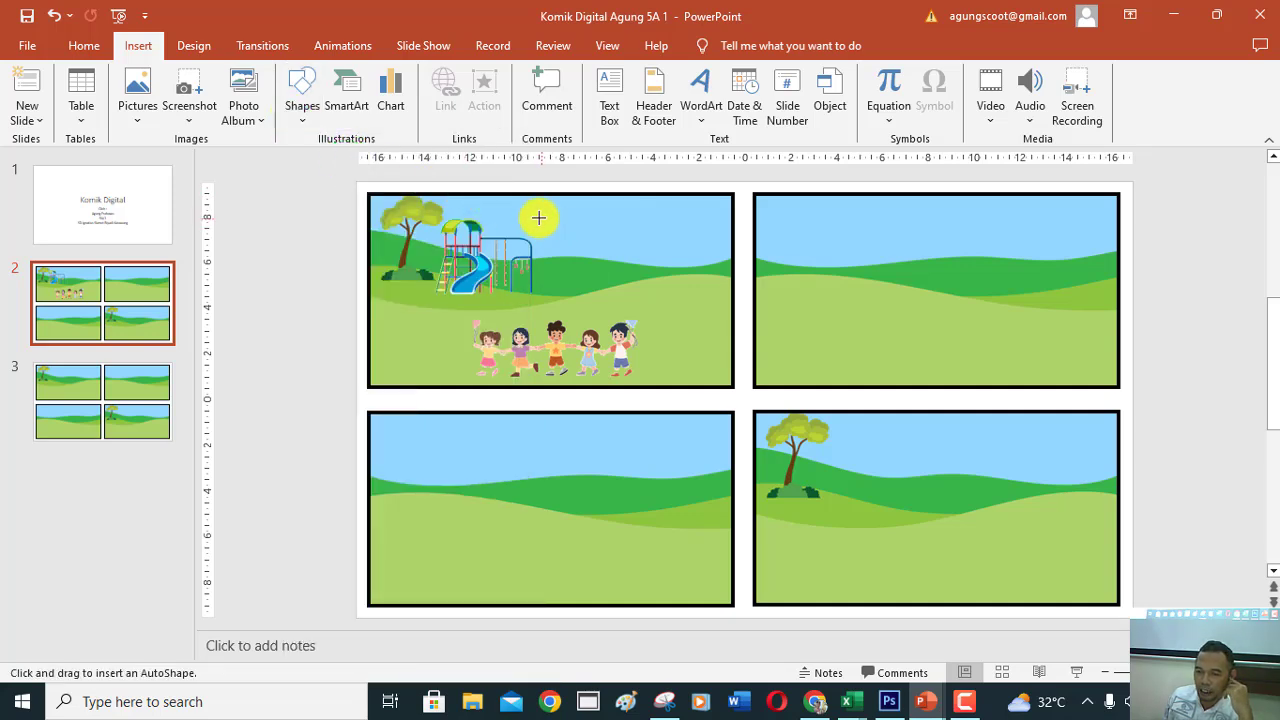
drag(550, 211, 720, 265)
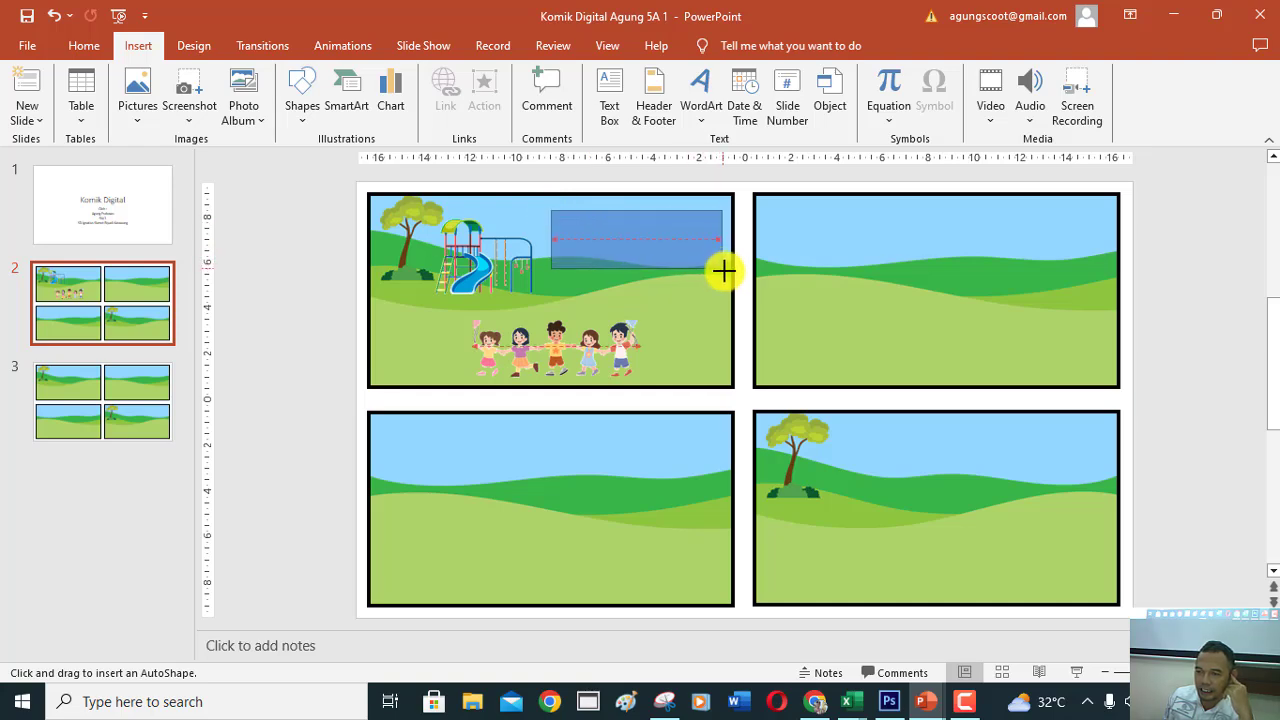
drag(720, 265, 707, 235)
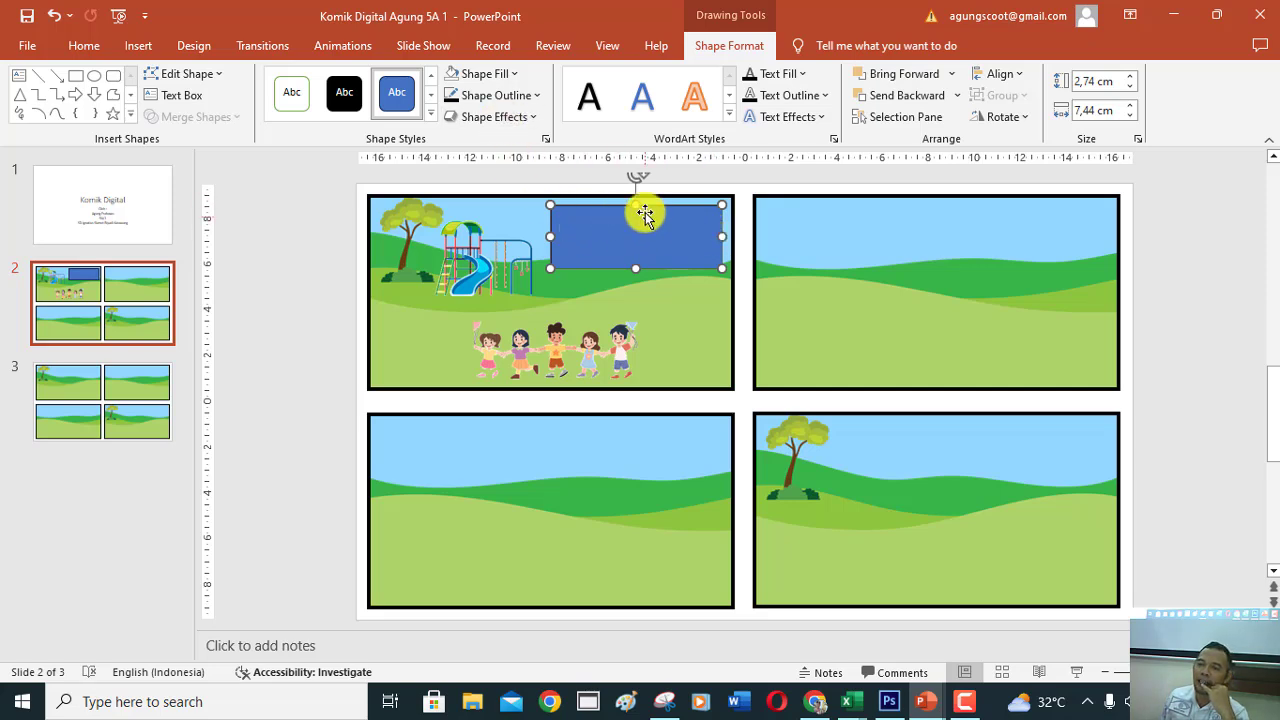
Fill the rectangle with a pale cream theme colour.
click(517, 74)
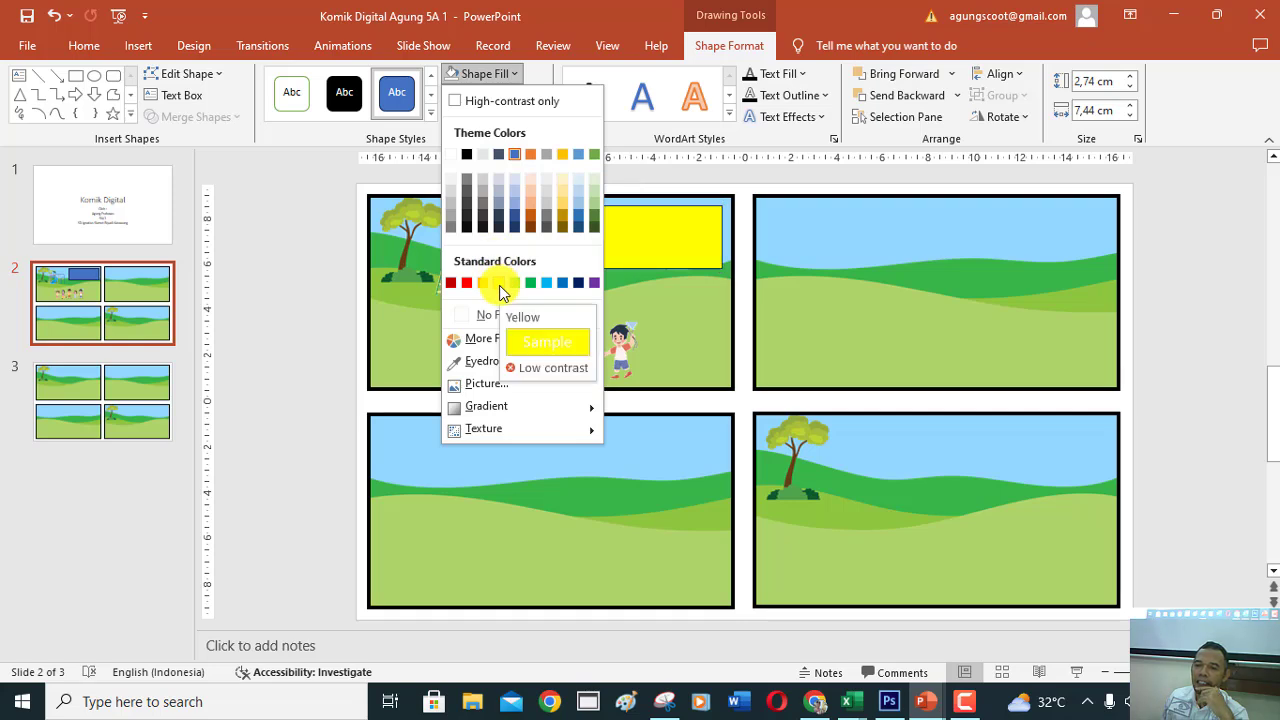
click(563, 183)
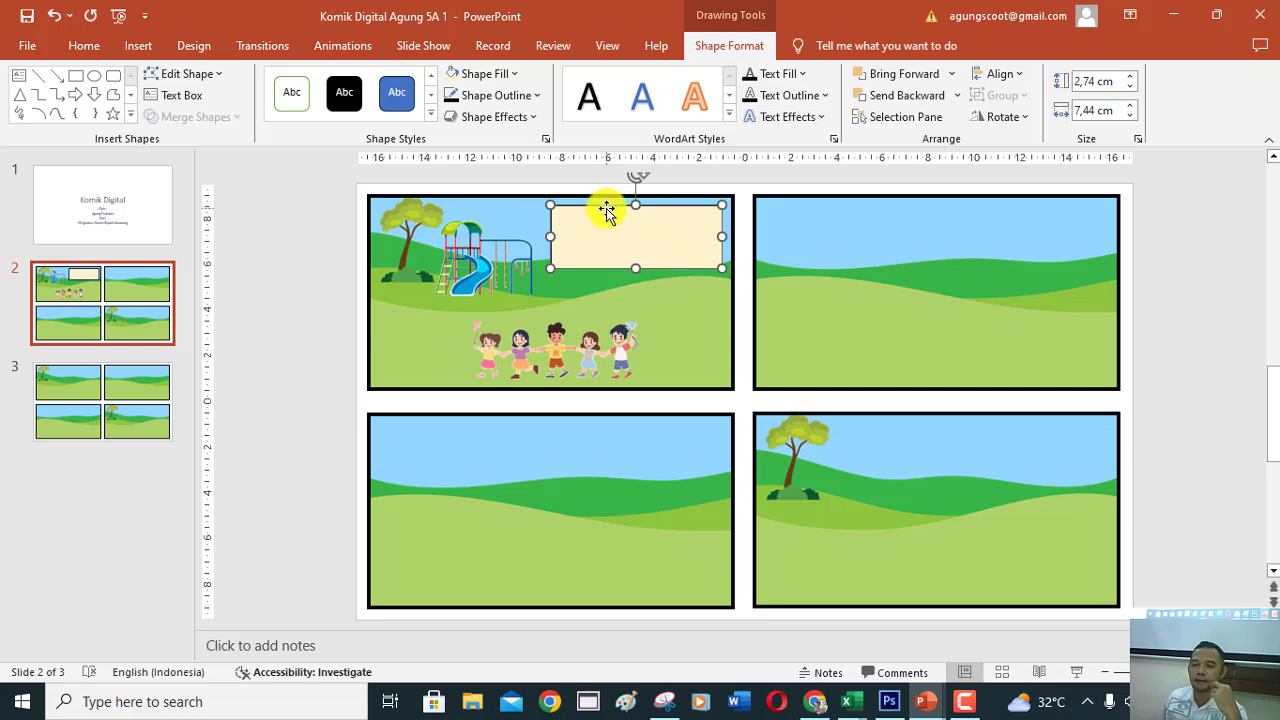
click(514, 78)
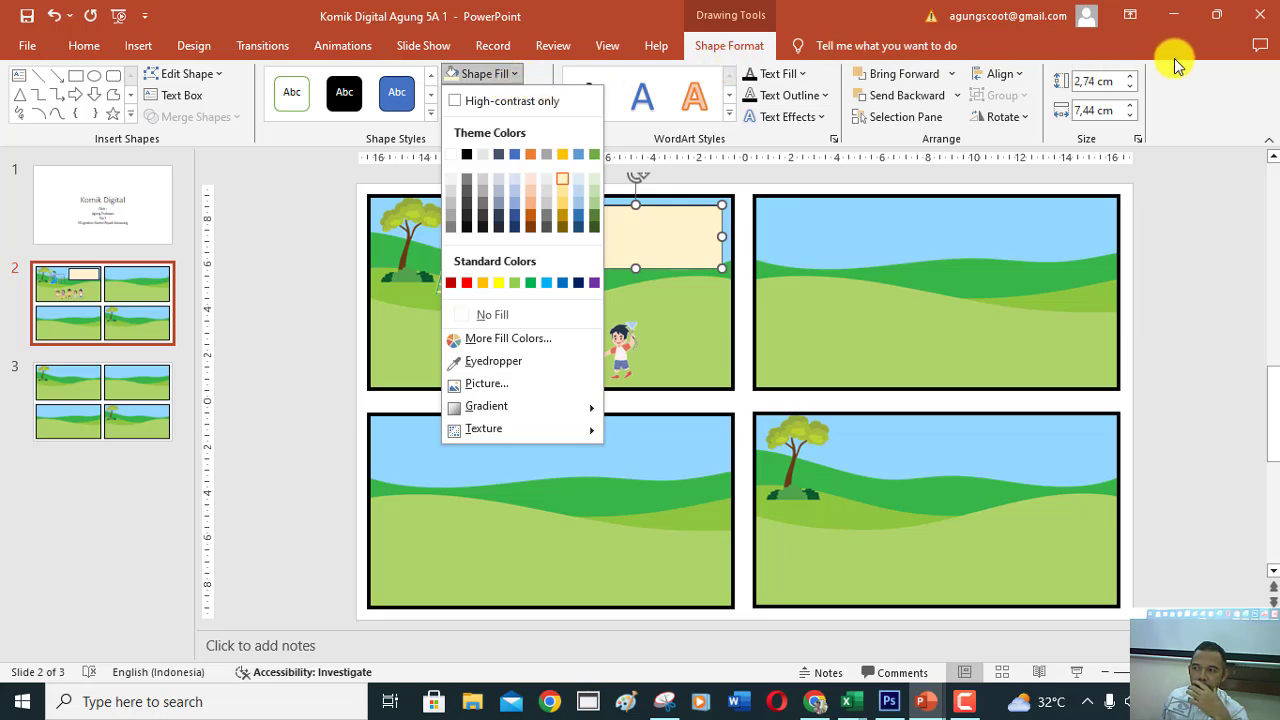
click(1203, 83)
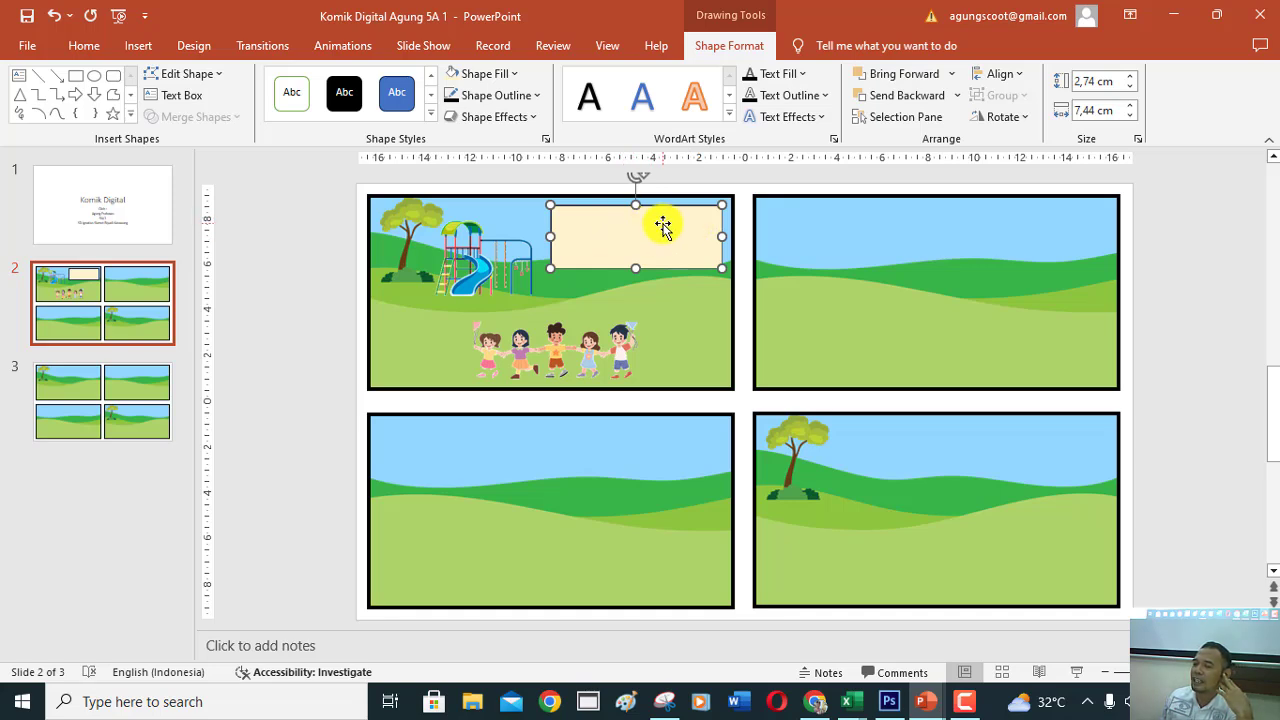
right_click(663, 227)
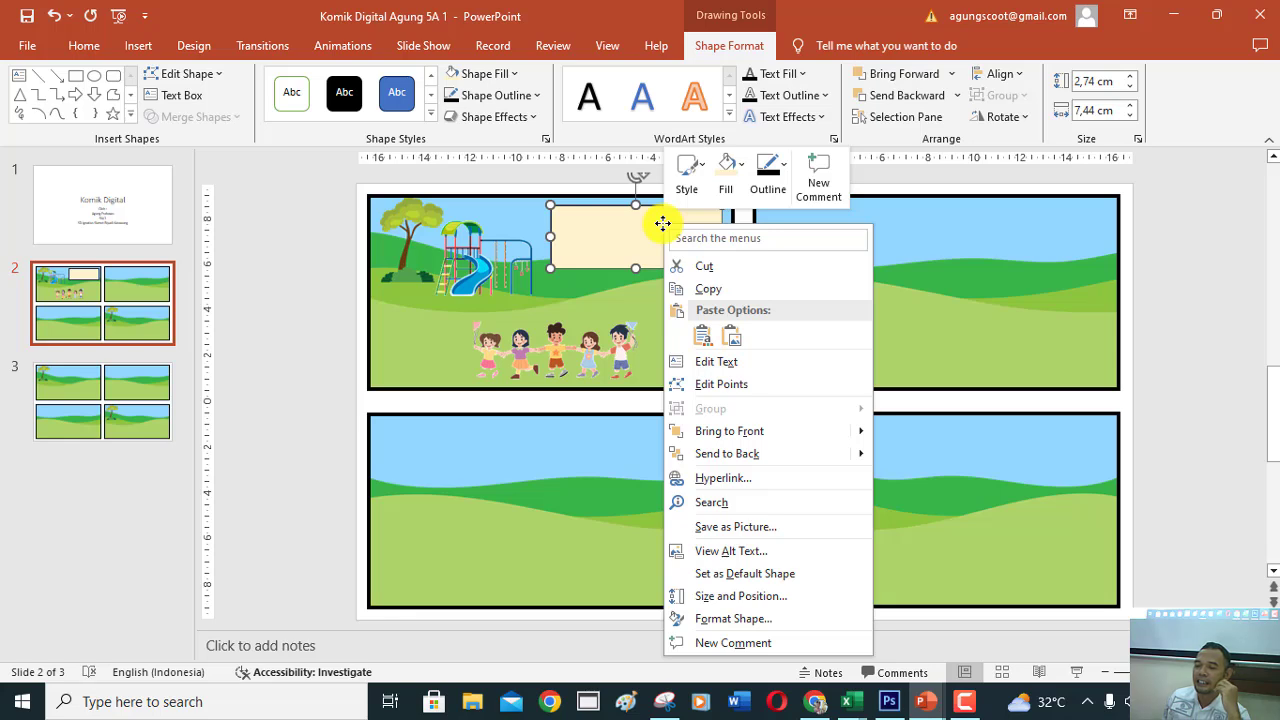
Set the rectangle's fill transparency to 30% in Format Shape.
click(749, 622)
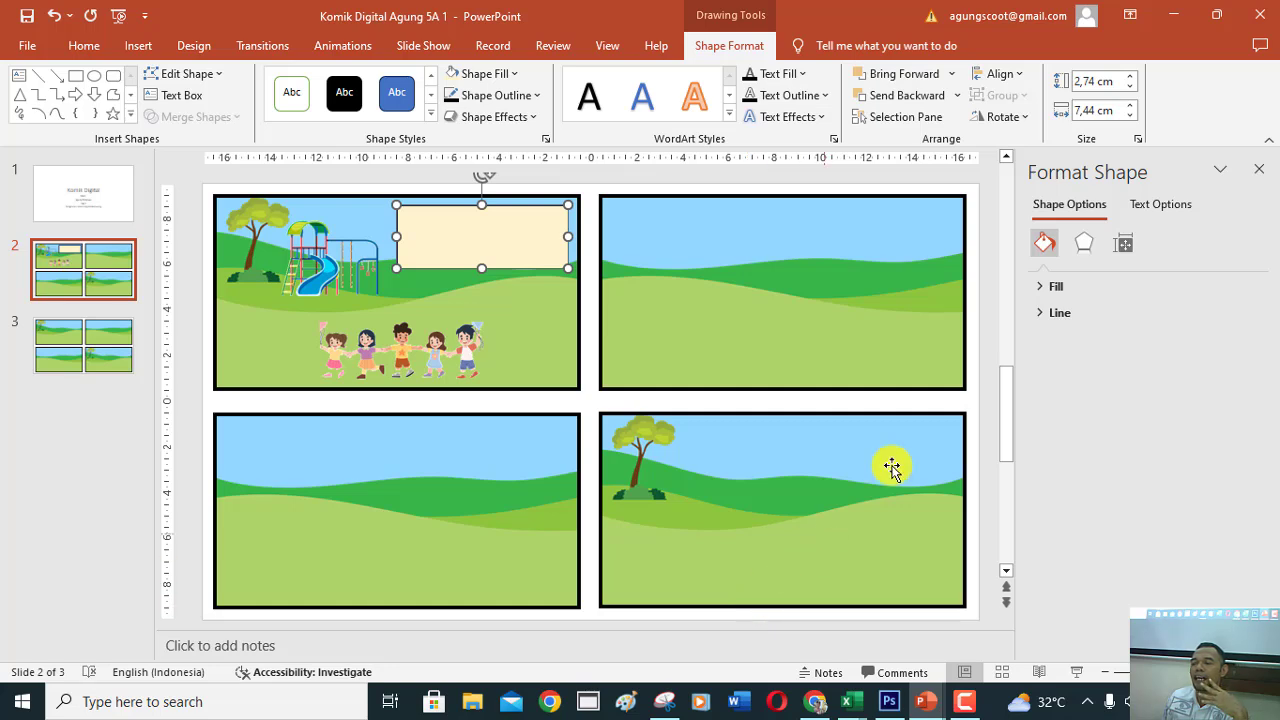
click(1042, 287)
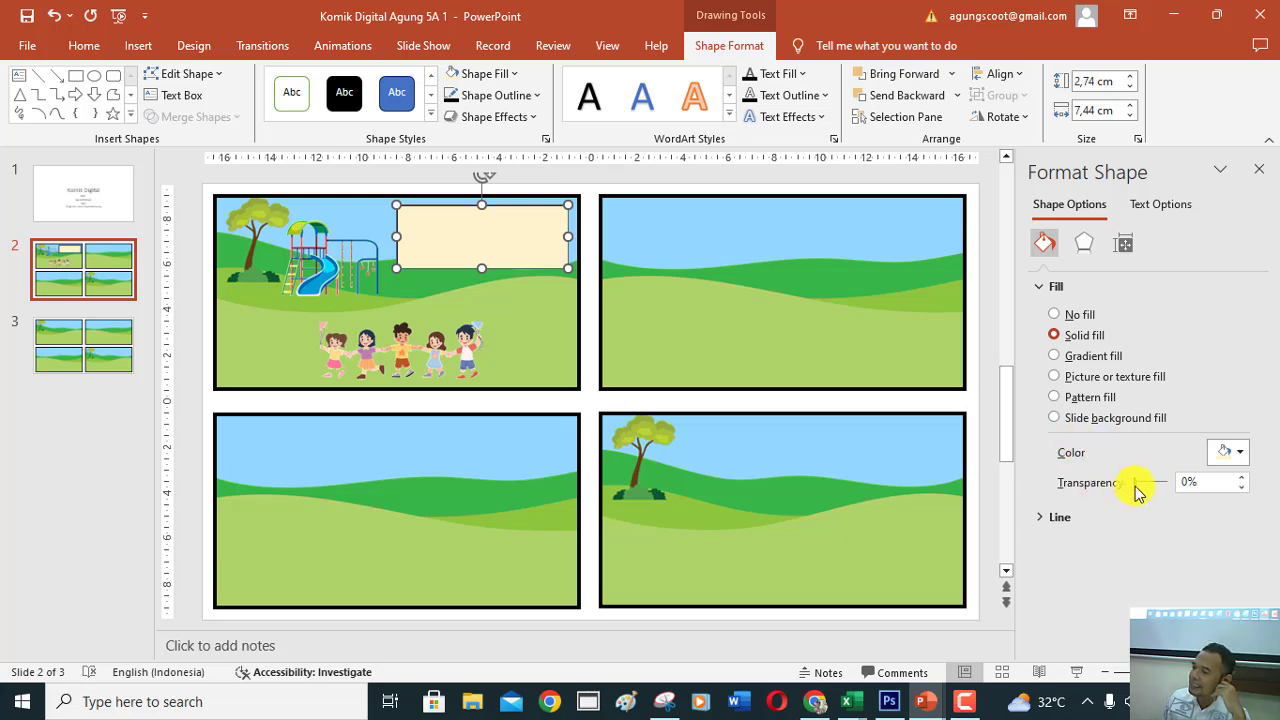
drag(1135, 485, 1143, 484)
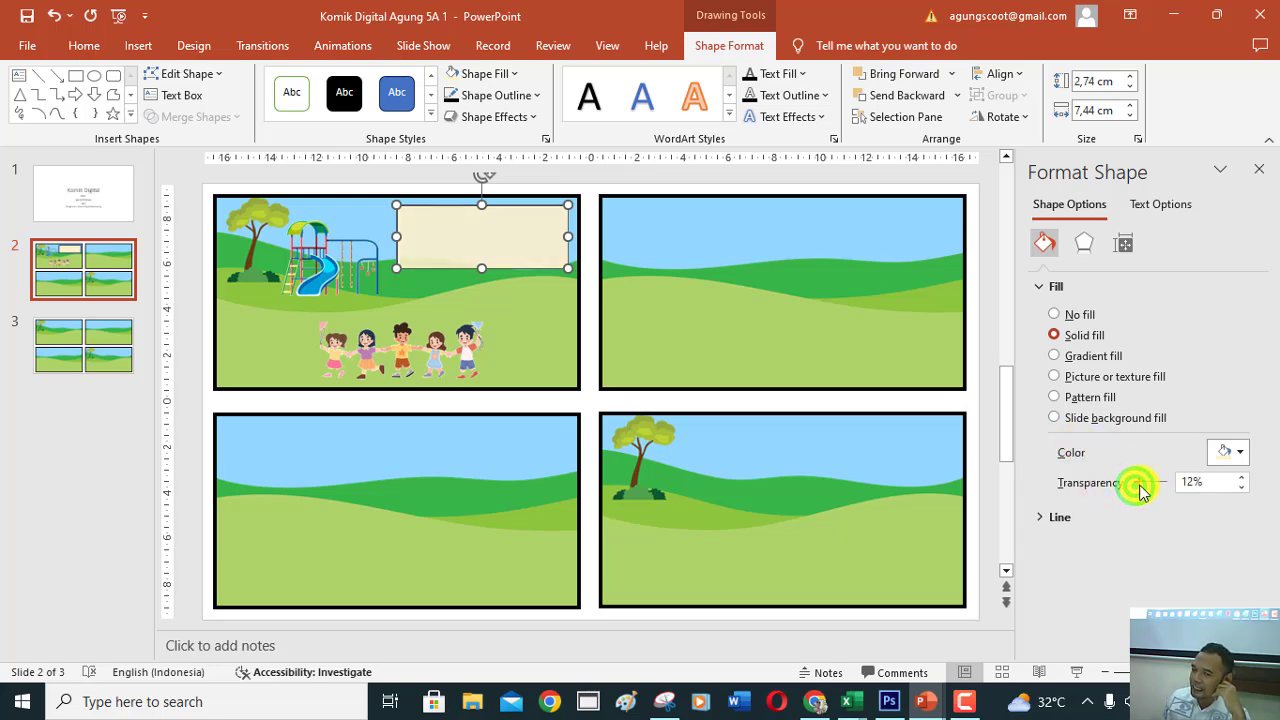
mouse_move(1146, 487)
mouse_down()
mouse_move(1173, 492)
mouse_move(1146, 492)
mouse_up()
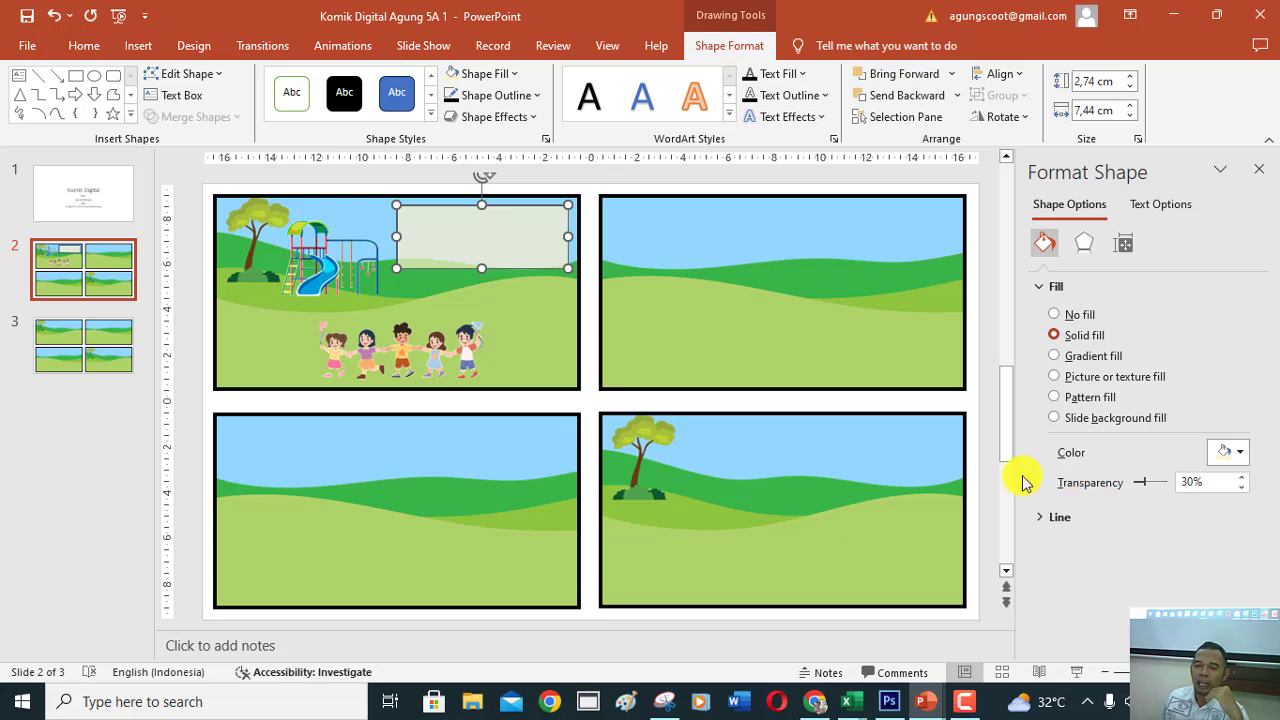
click(649, 302)
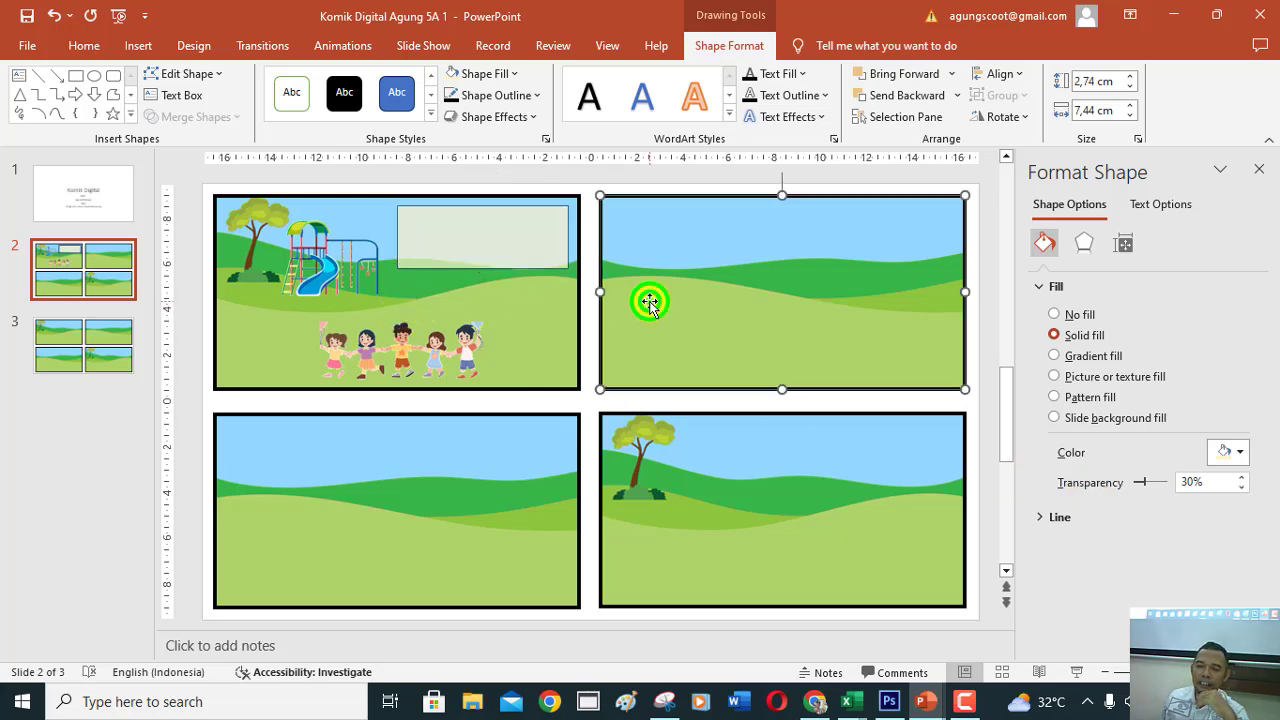
Give the first-panel rectangle No Outline and close the Format Shape pane.
click(436, 220)
click(531, 97)
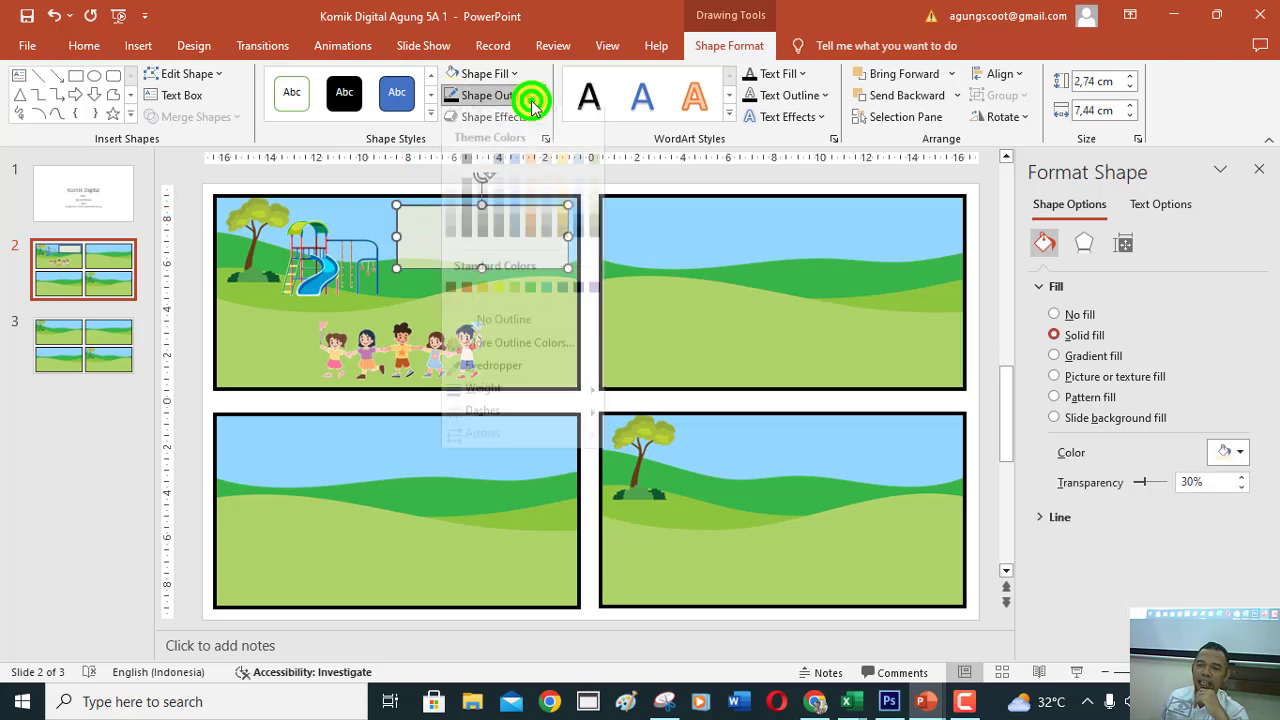
click(512, 337)
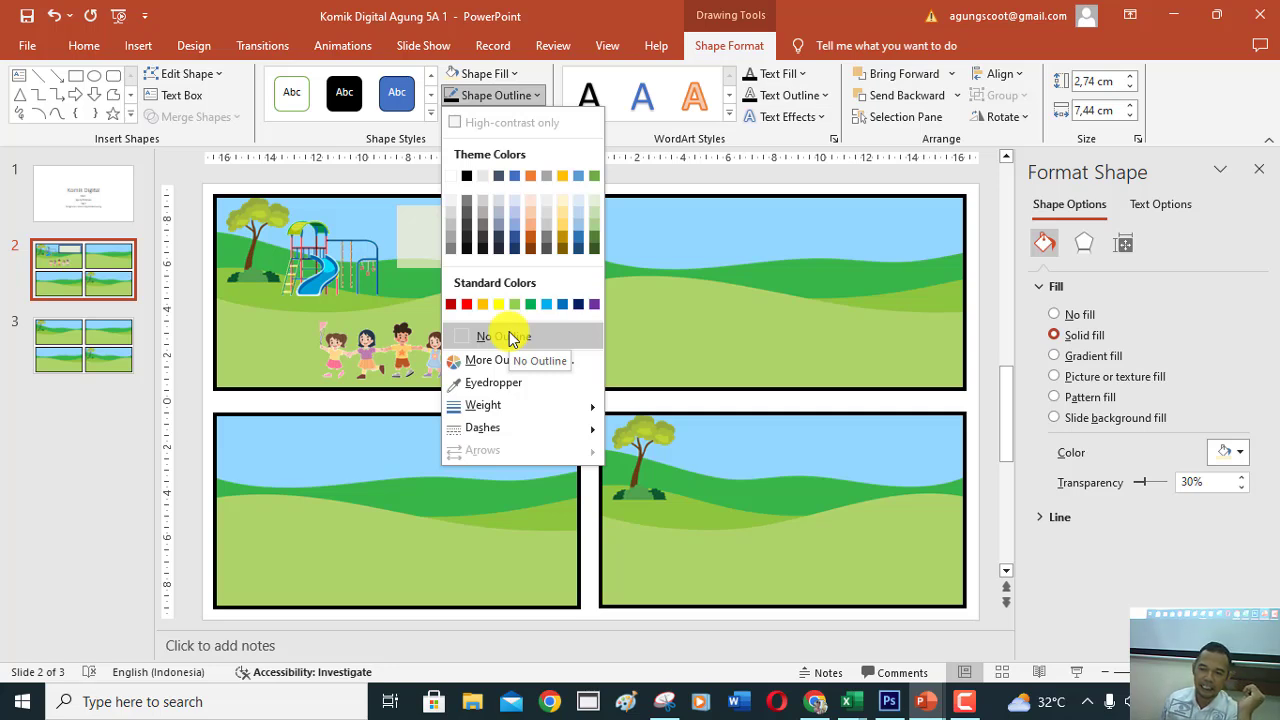
click(509, 337)
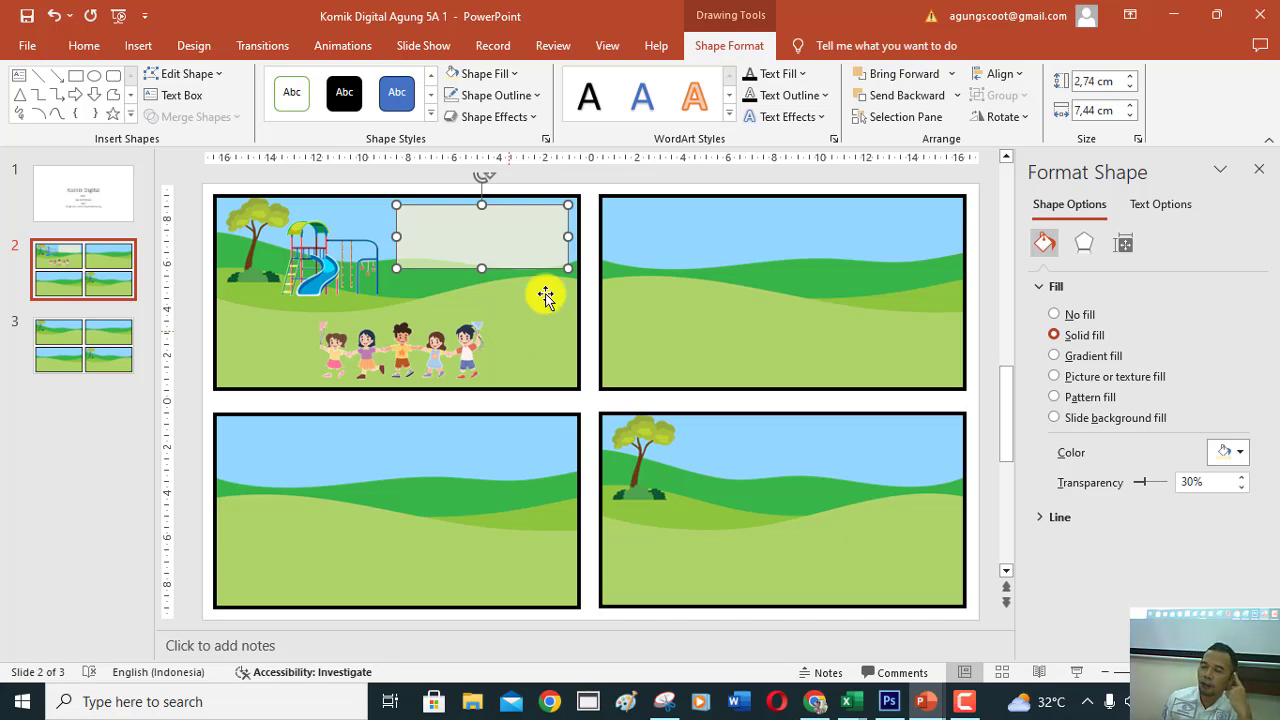
click(1262, 168)
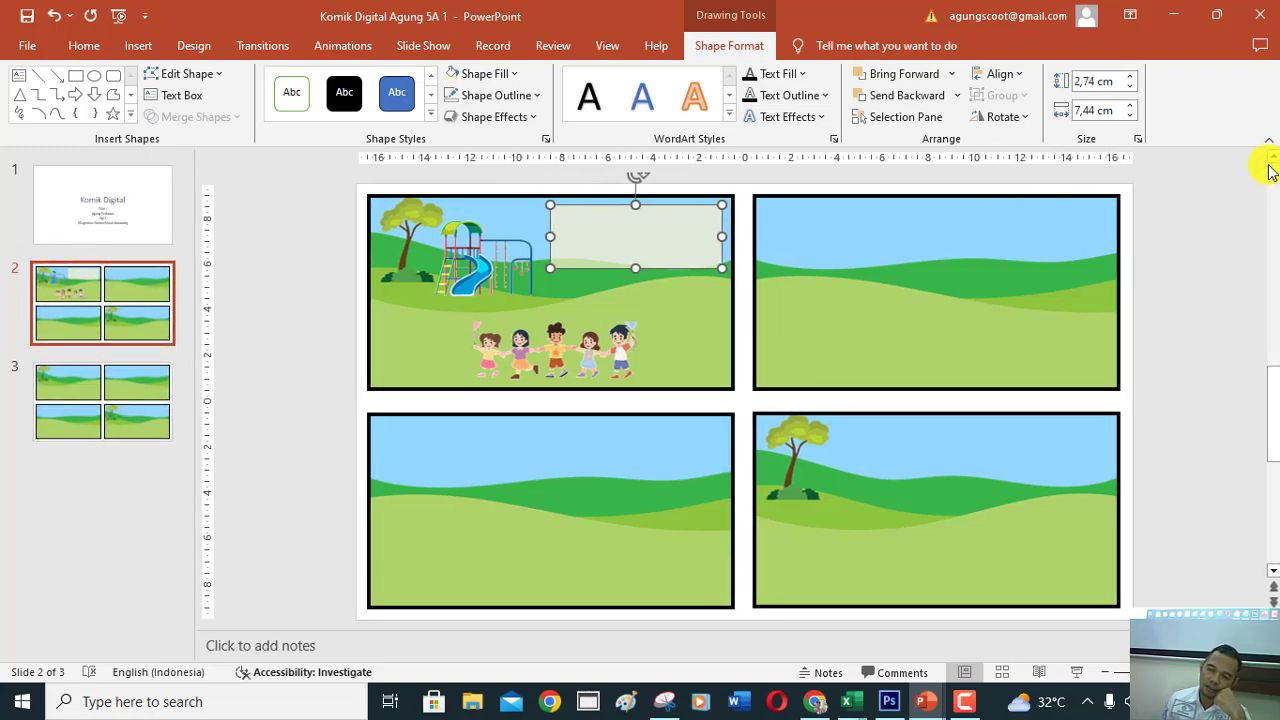
Edit text in the rectangle, setting font colour, Abadi font and size 14.
click(643, 218)
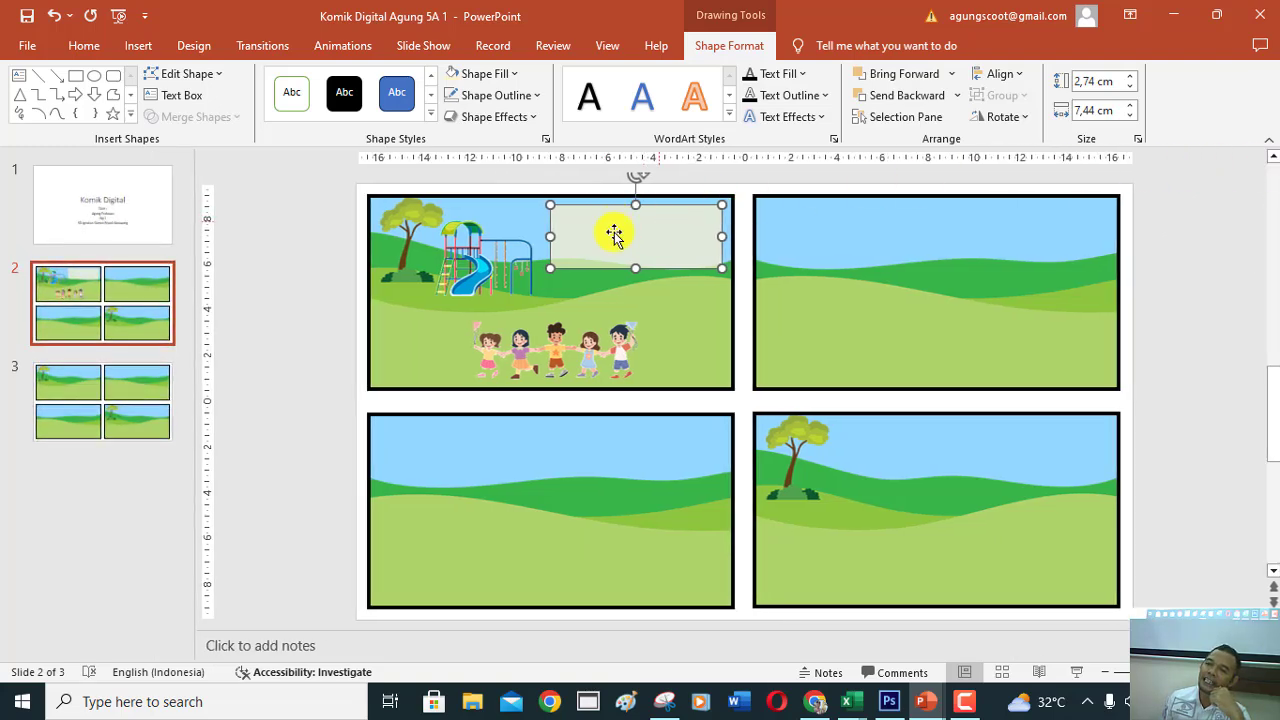
right_click(673, 227)
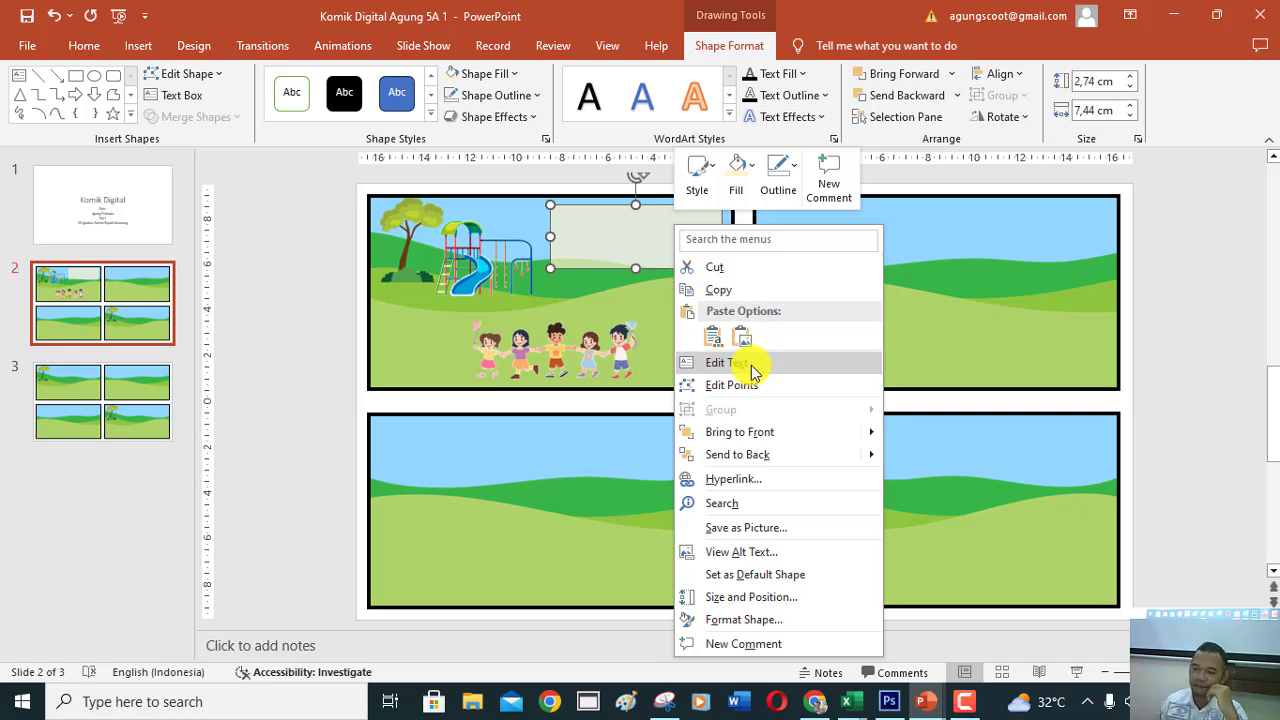
click(752, 368)
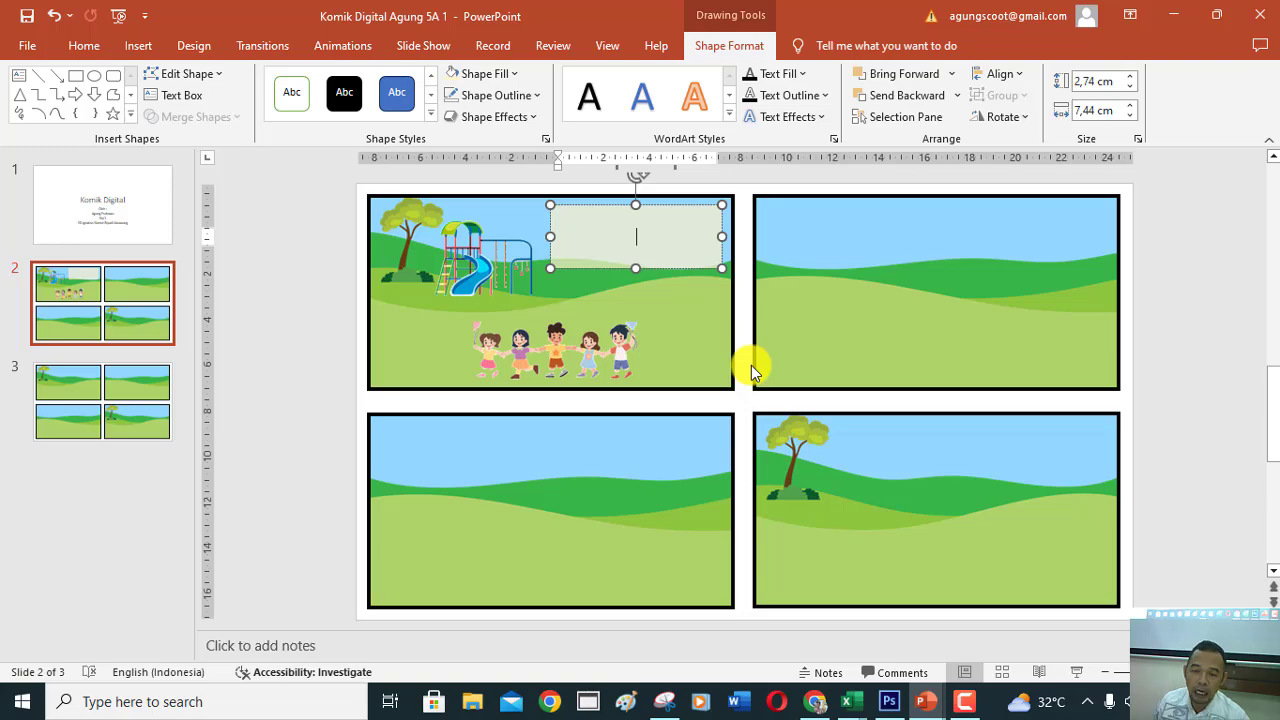
click(84, 45)
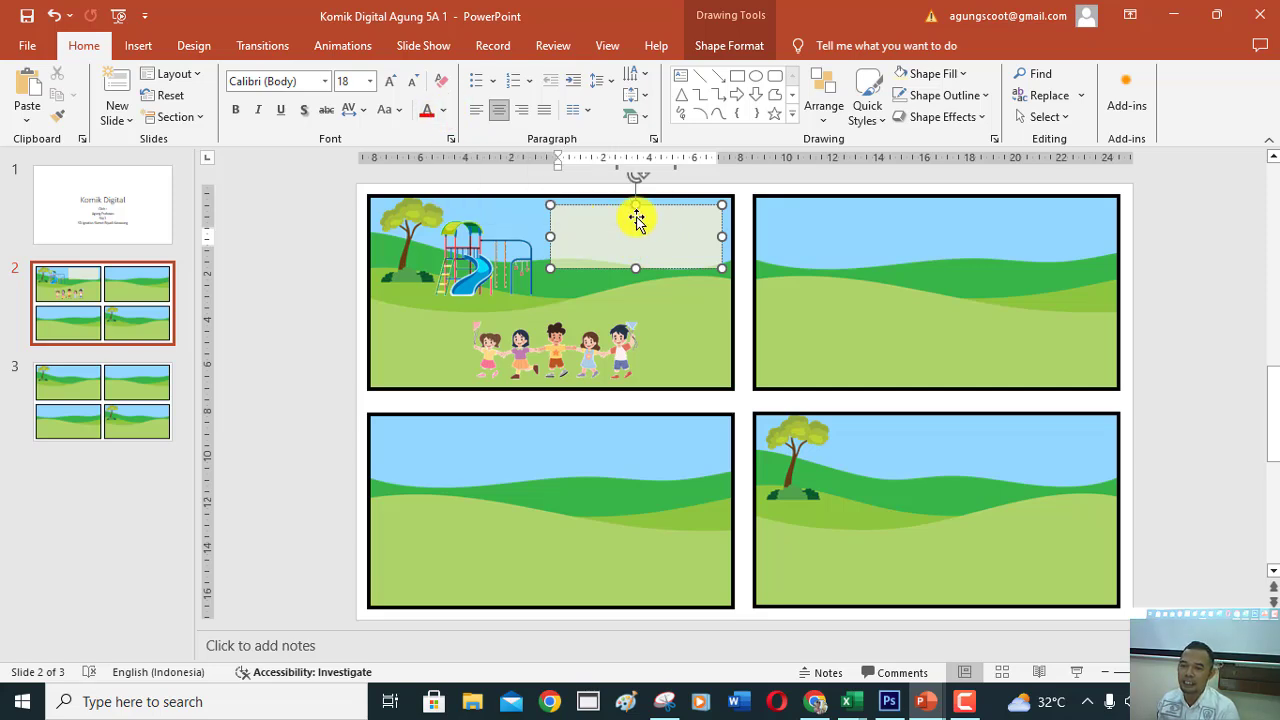
click(443, 110)
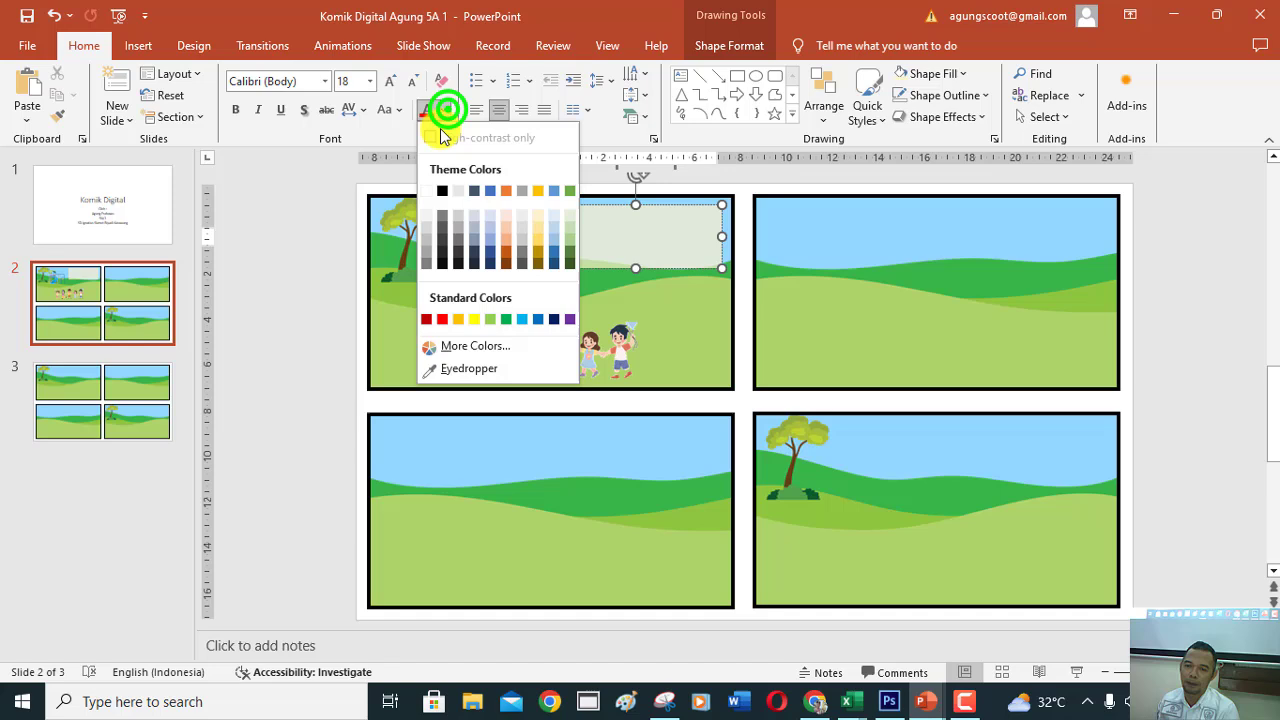
click(440, 190)
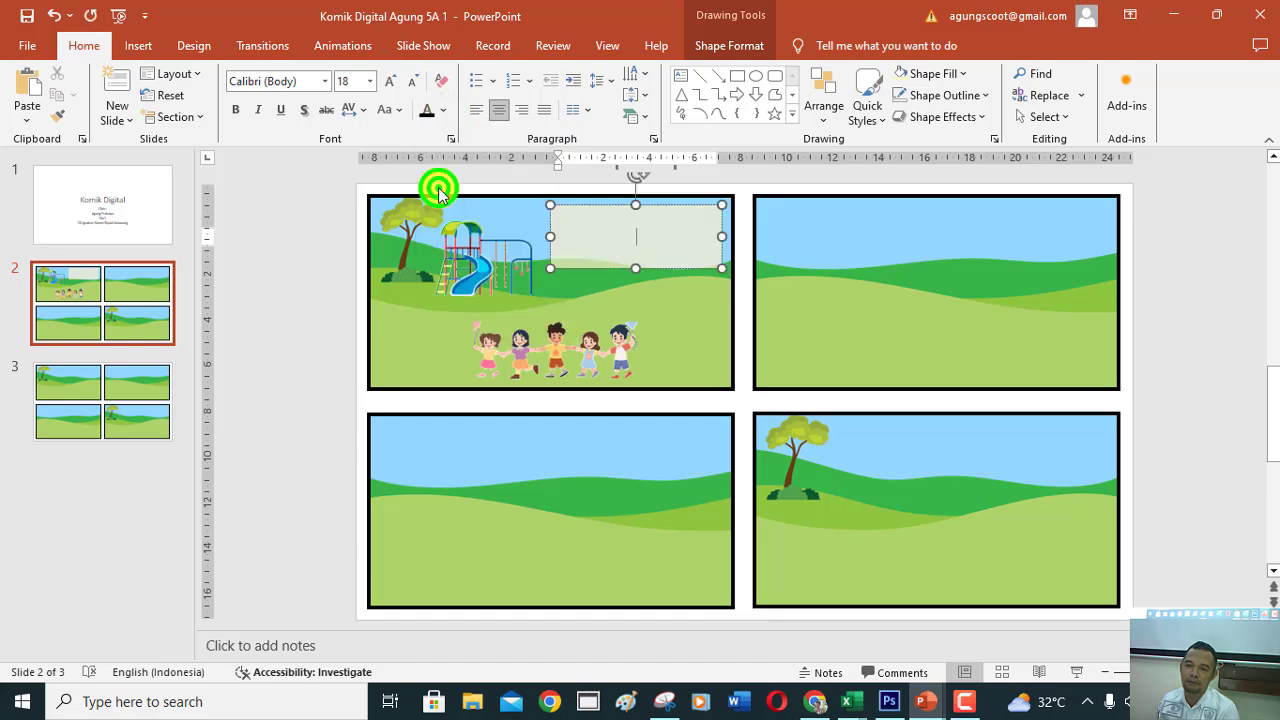
click(325, 81)
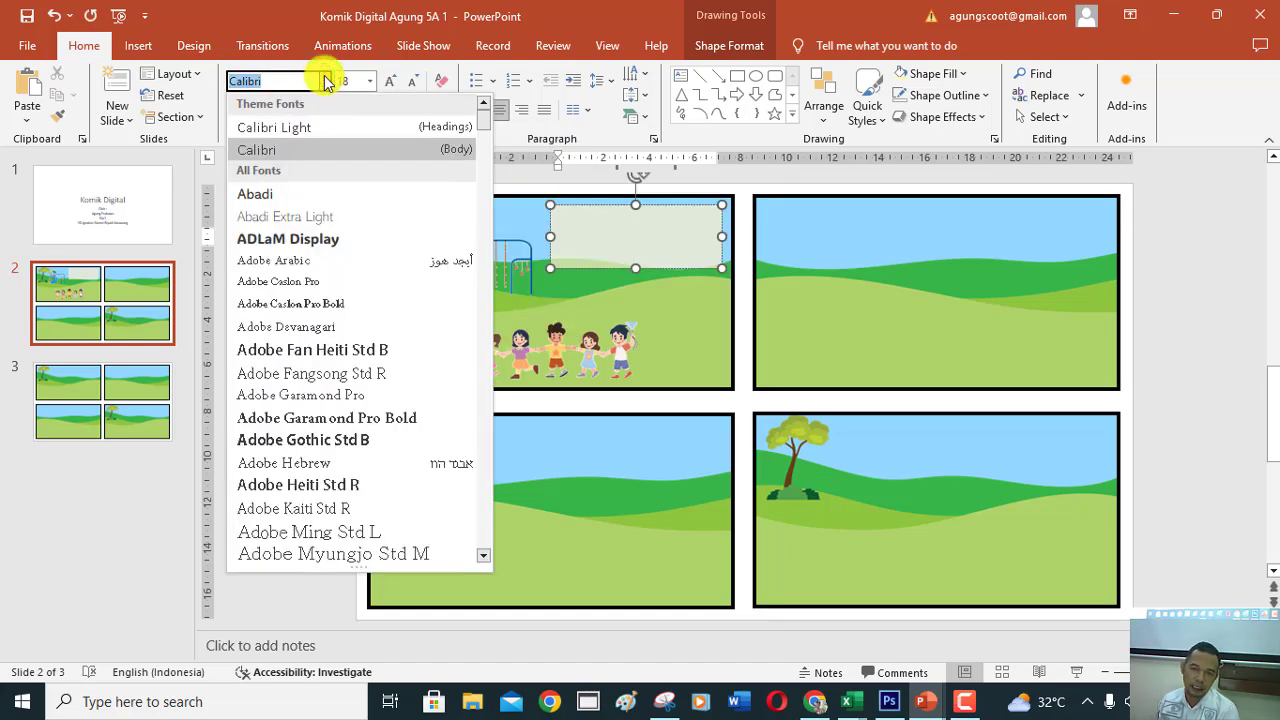
click(303, 194)
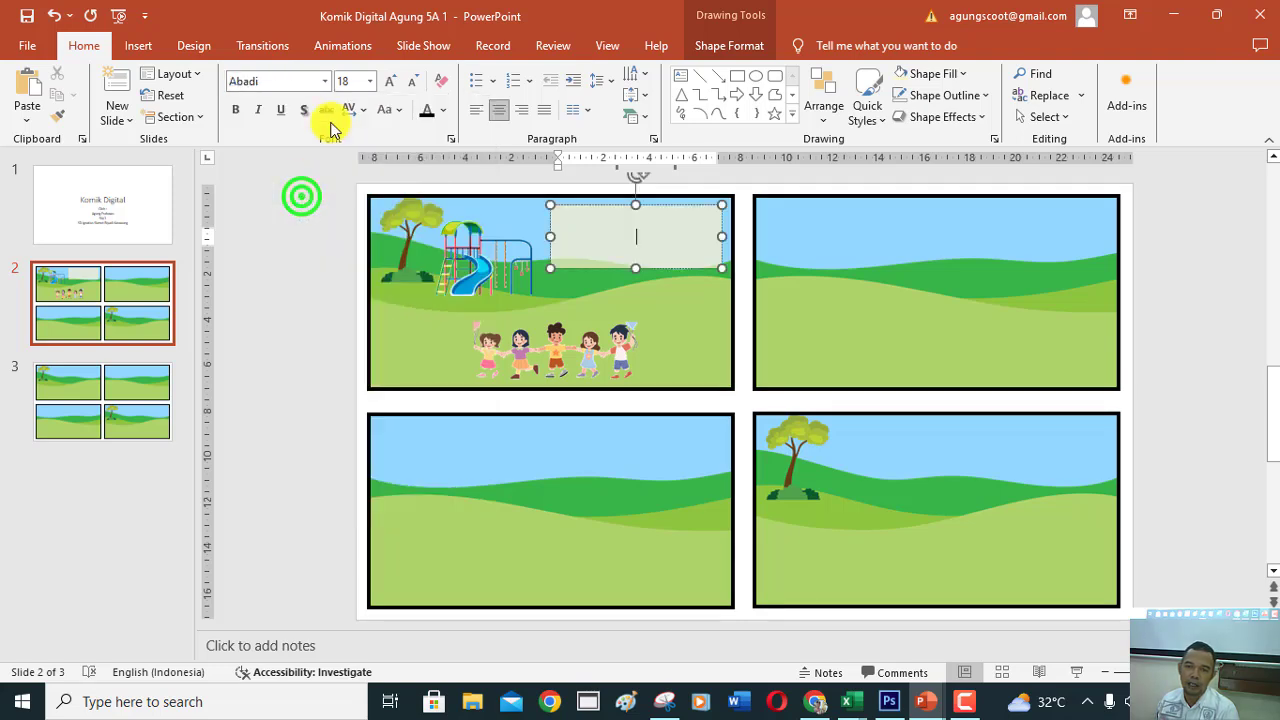
click(371, 82)
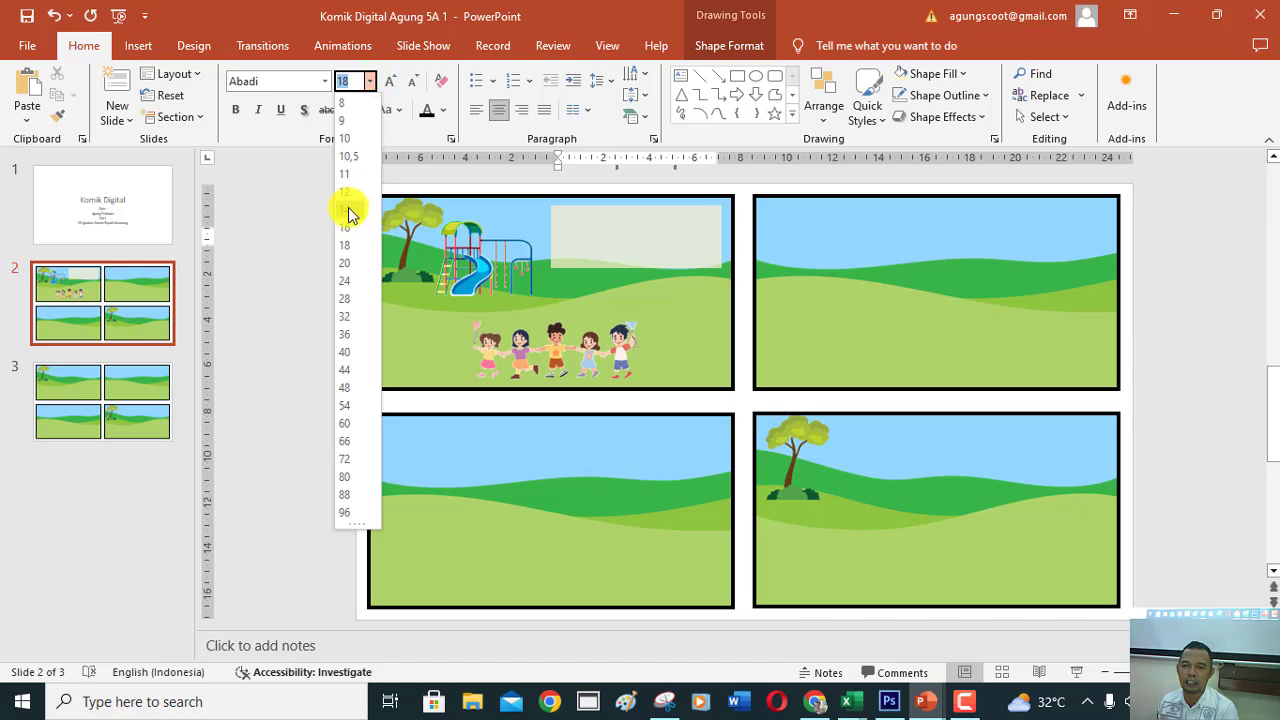
click(347, 209)
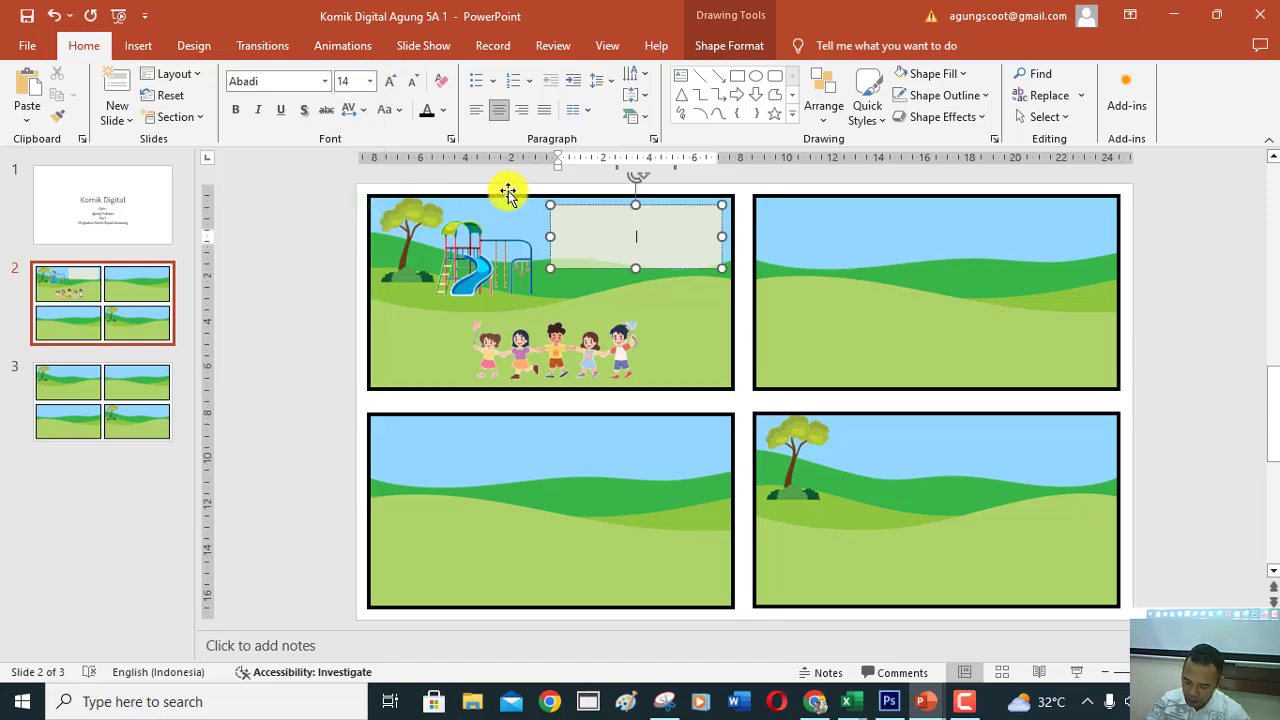
click(636, 236)
Type the caption 'Sekolah adalah tempat di mana anak-anak belajar, tetapi di mana mereka juga memiliki petualangan yang menyenangkan'.
text(sE)
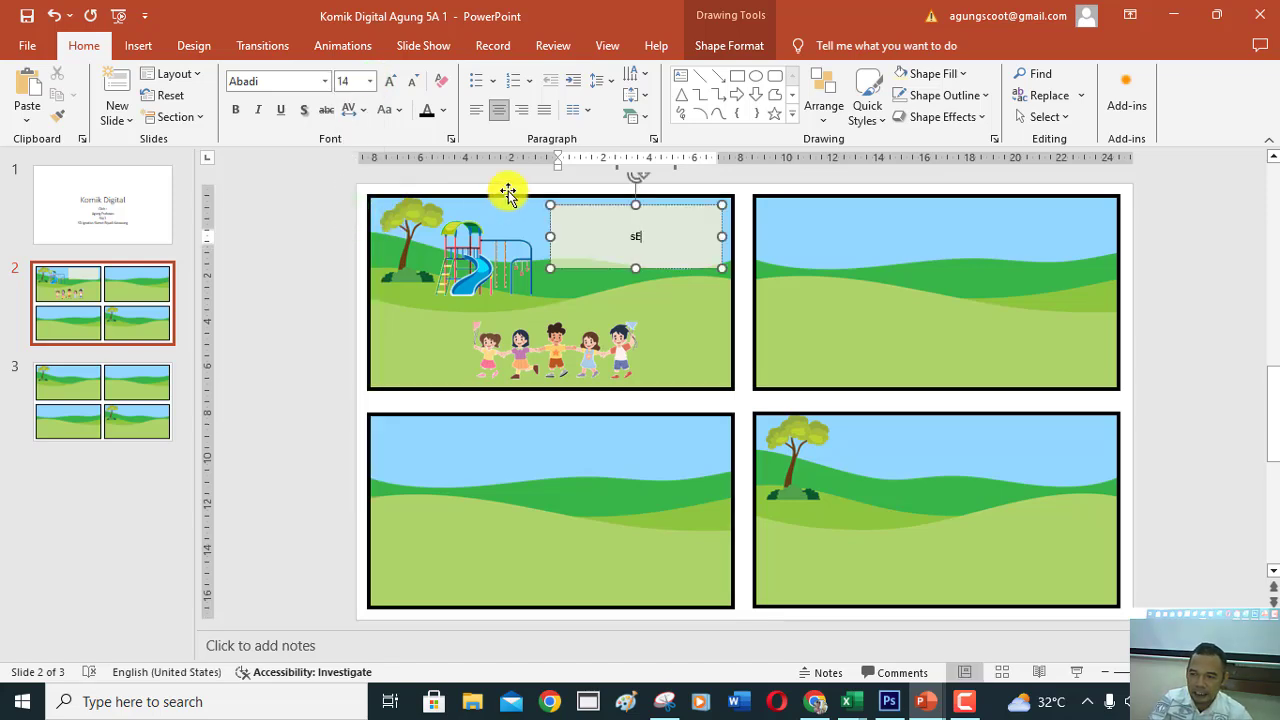
key(BackSpace)
key(BackSpace)
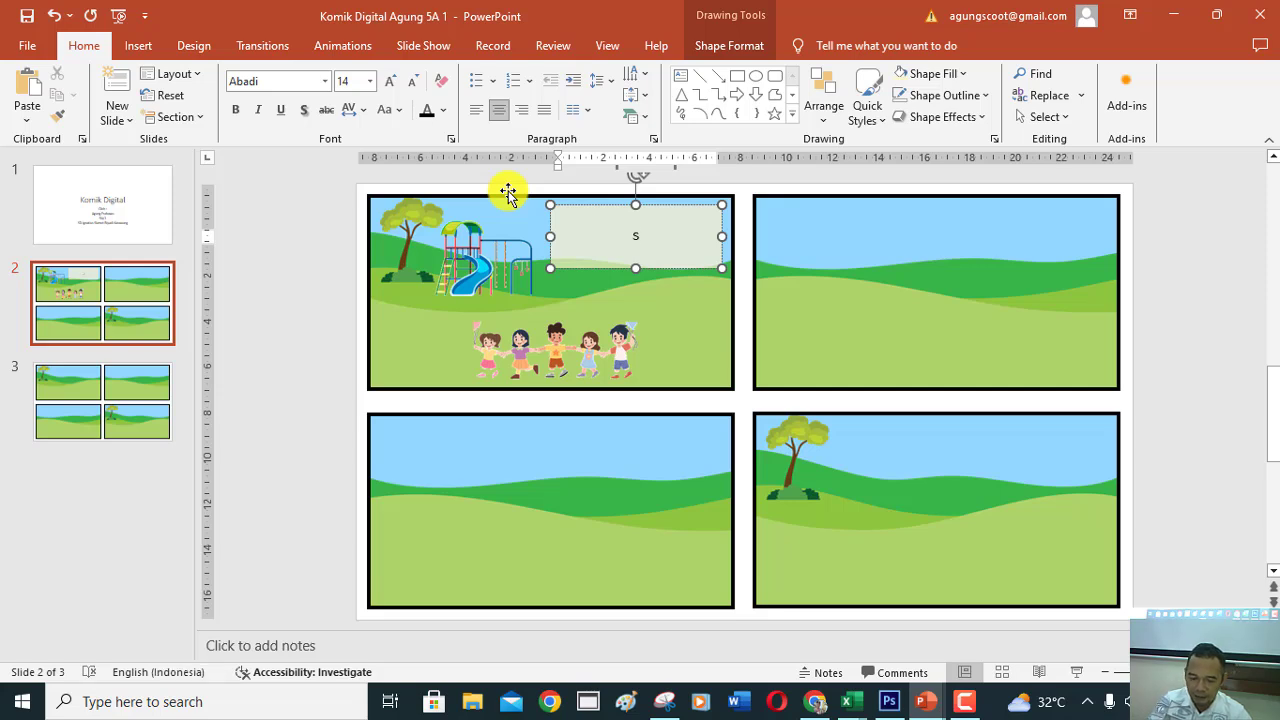
text(Sekolah)
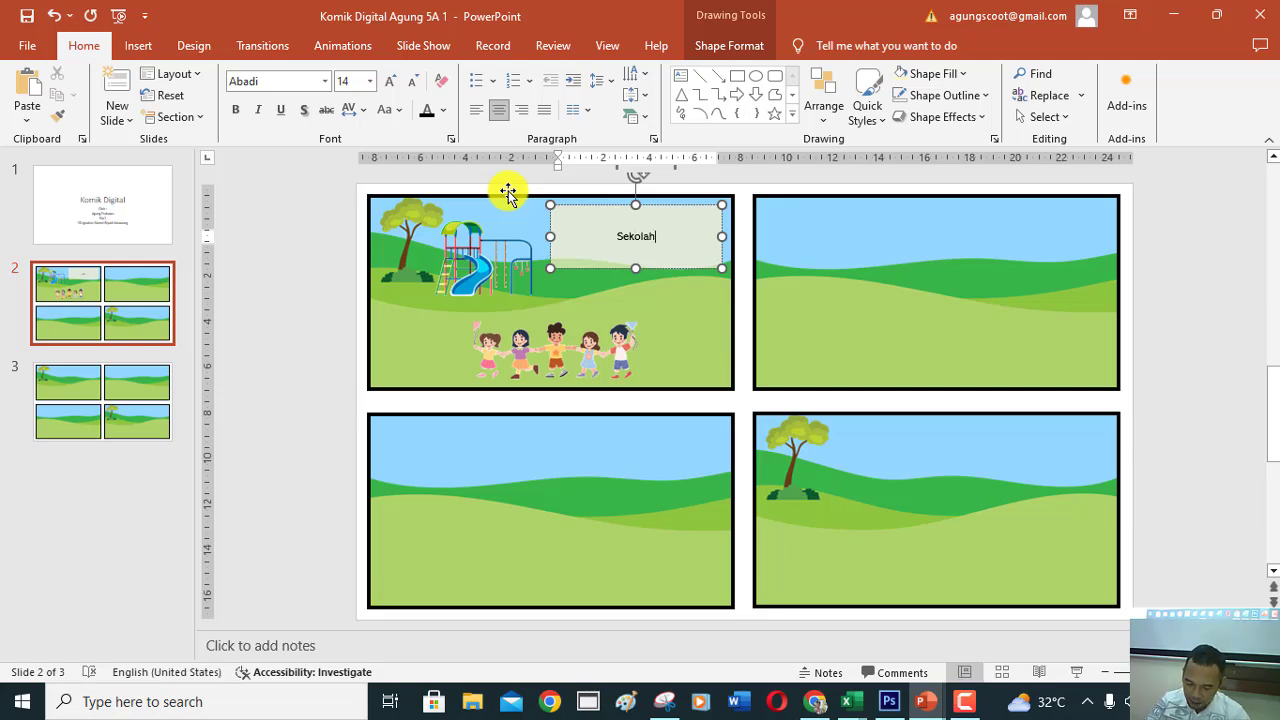
text( a)
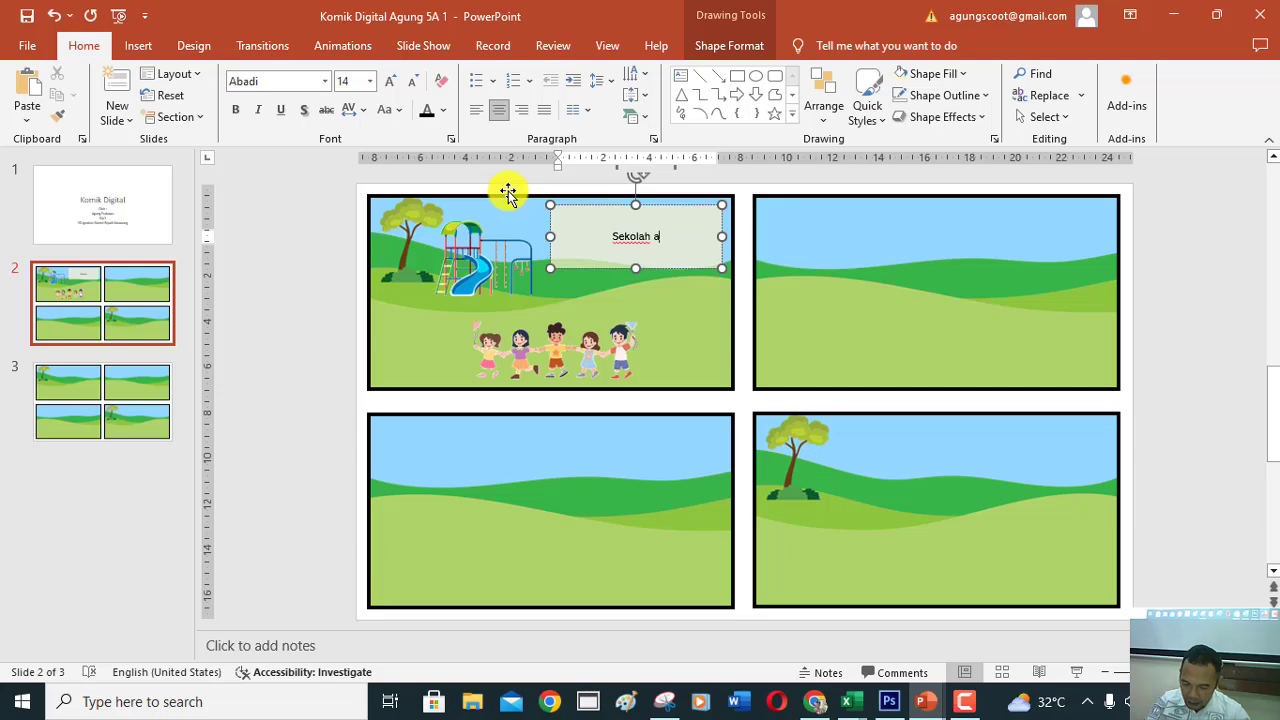
text(dalah temp)
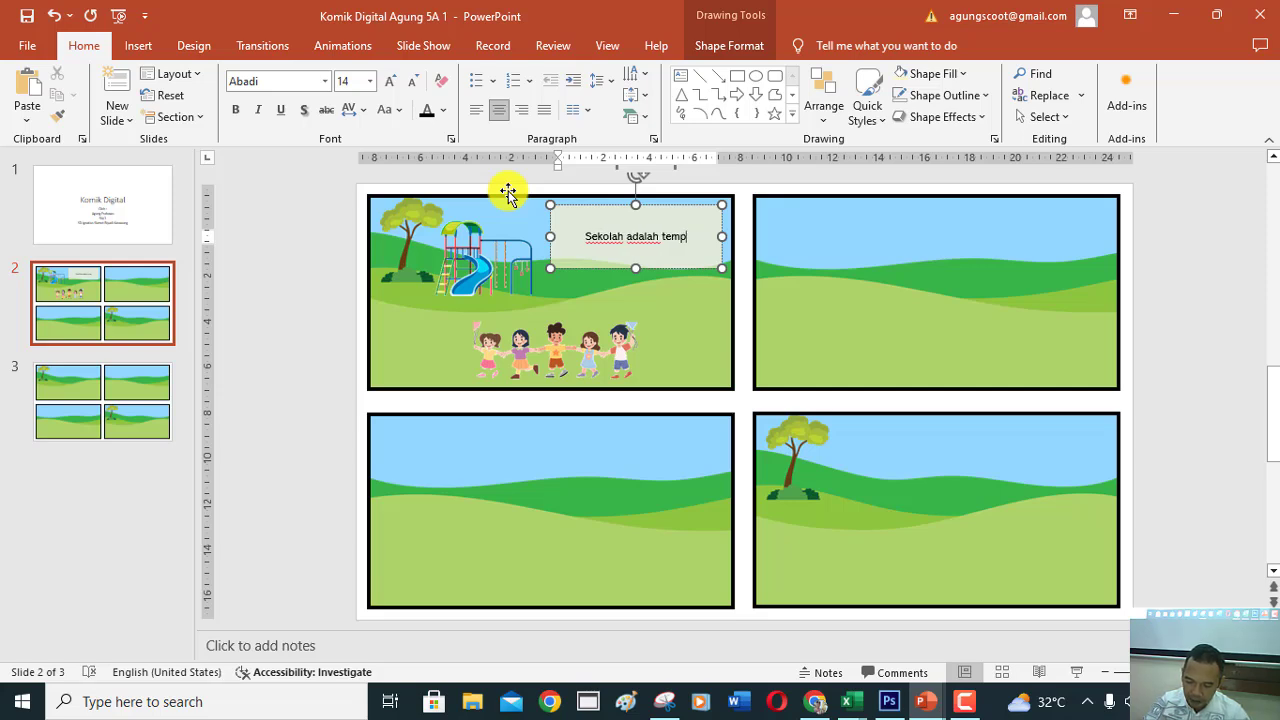
text(at)
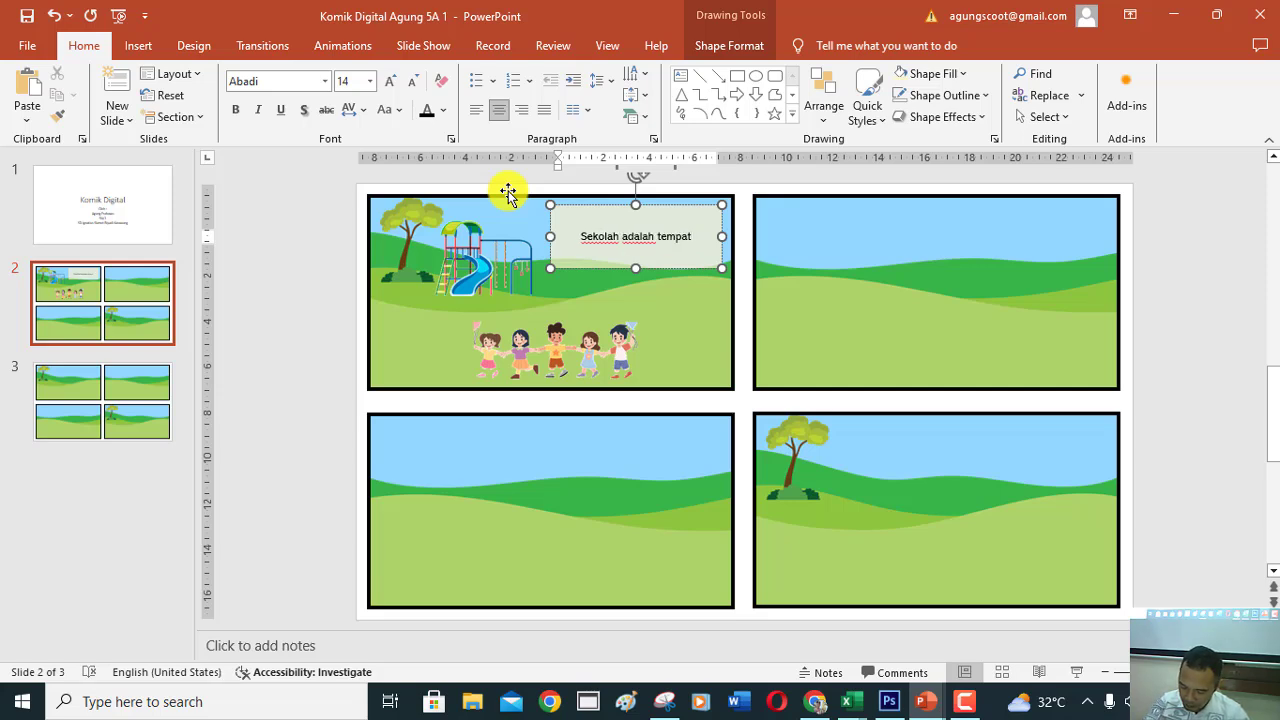
text( diman)
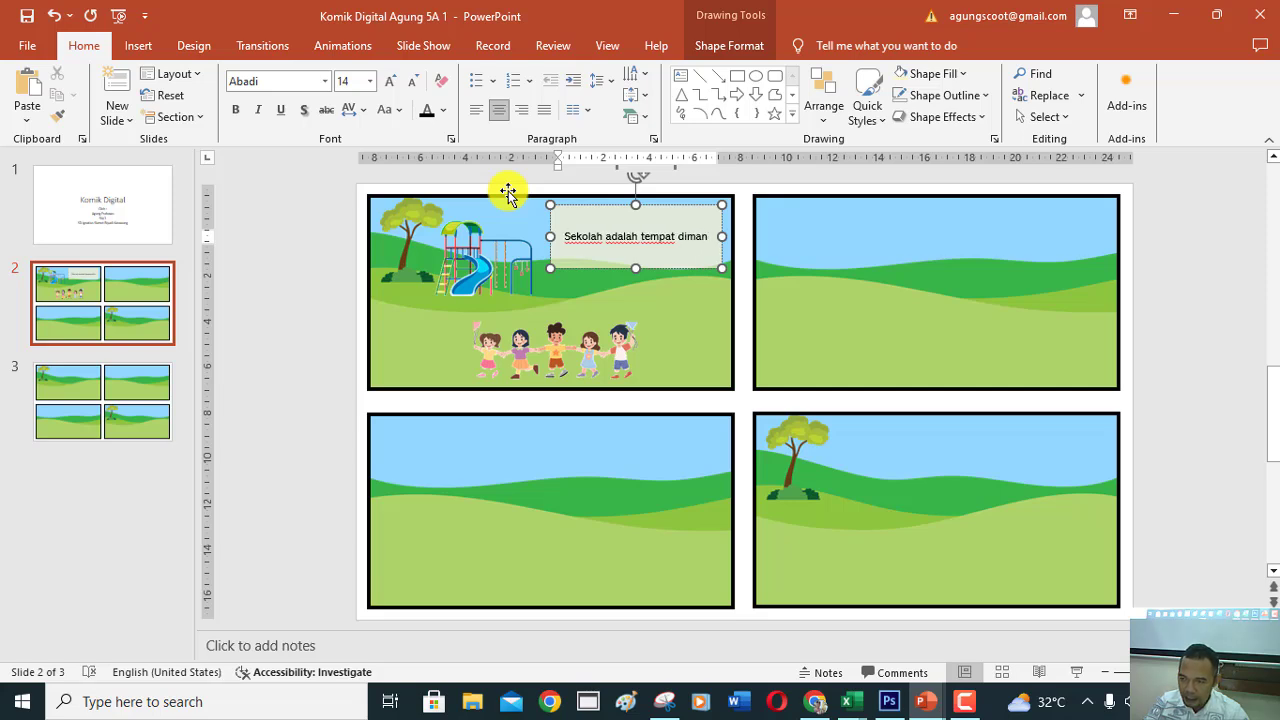
text(a)
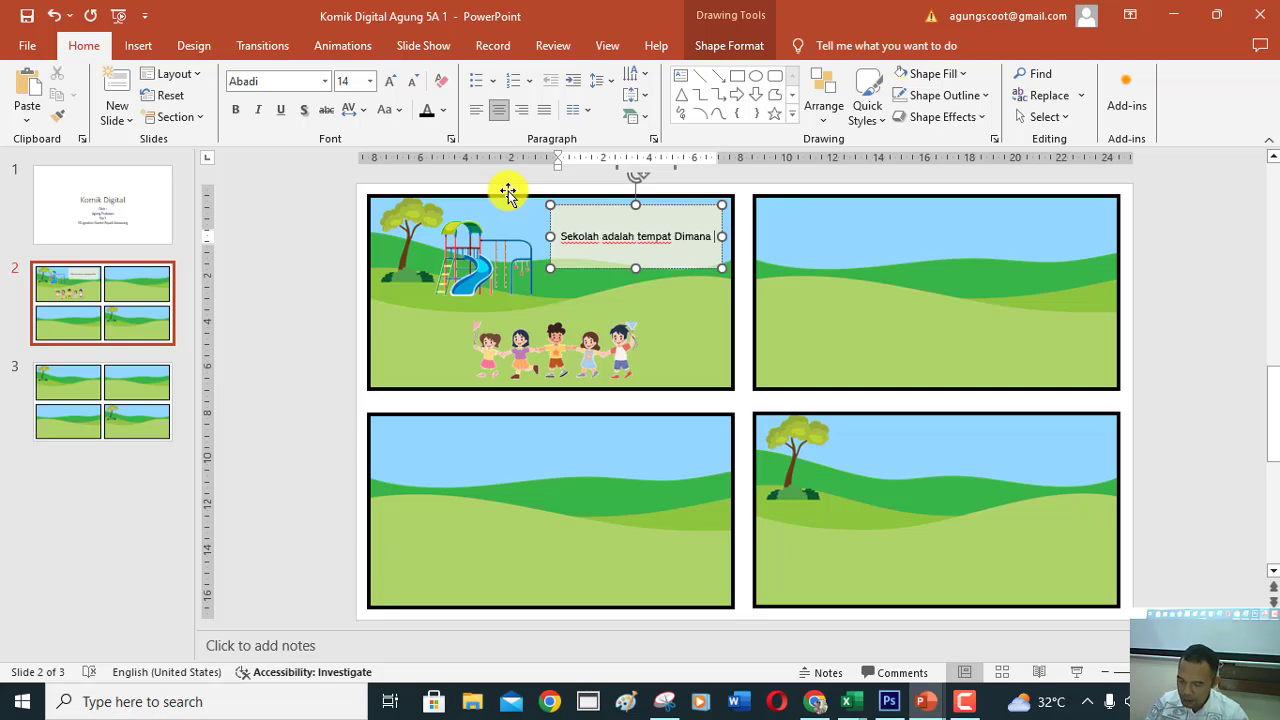
key(Left)
key(Left)
key(Left)
key(Left)
key(Left)
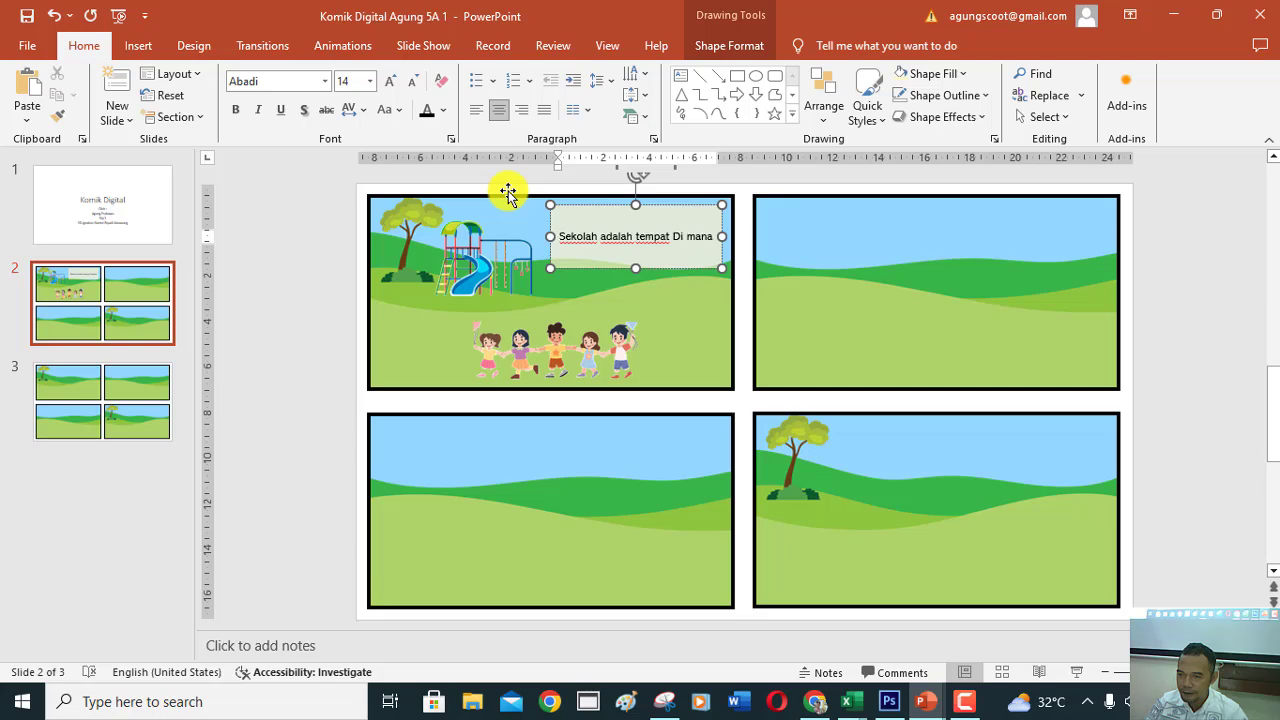
key(Left)
key(Left)
key(BackSpace)
text(d)
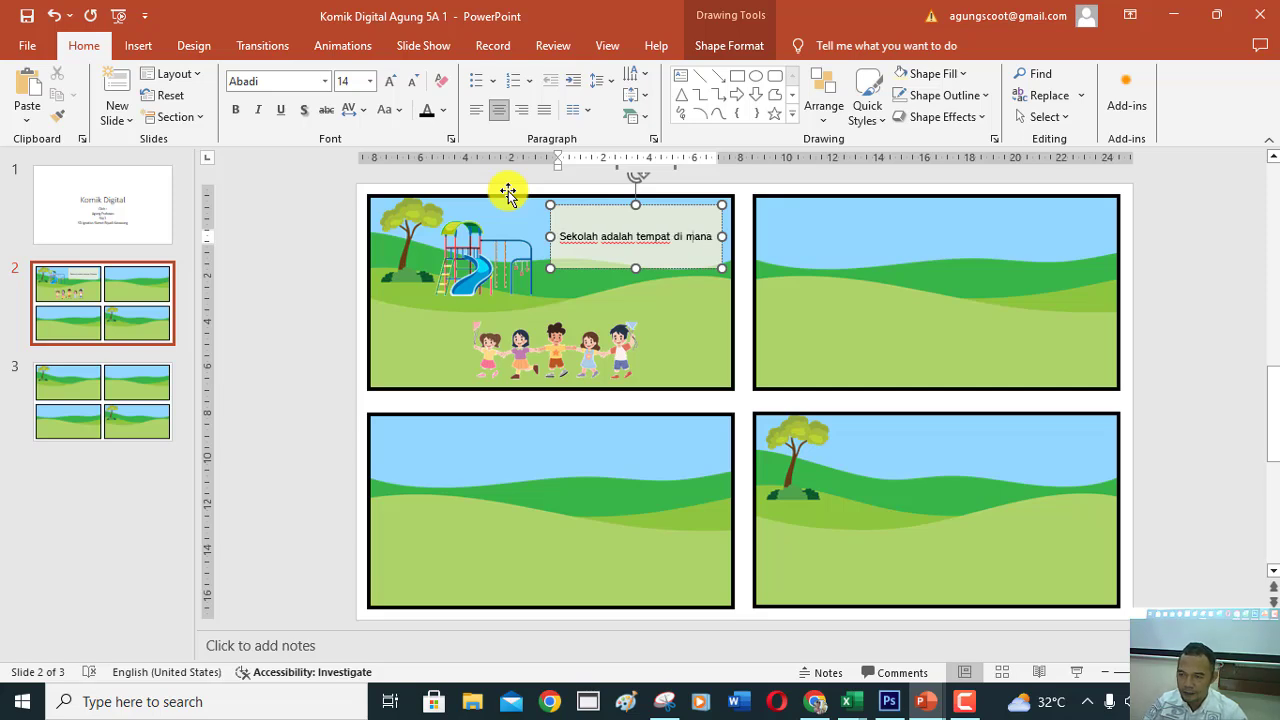
key(End)
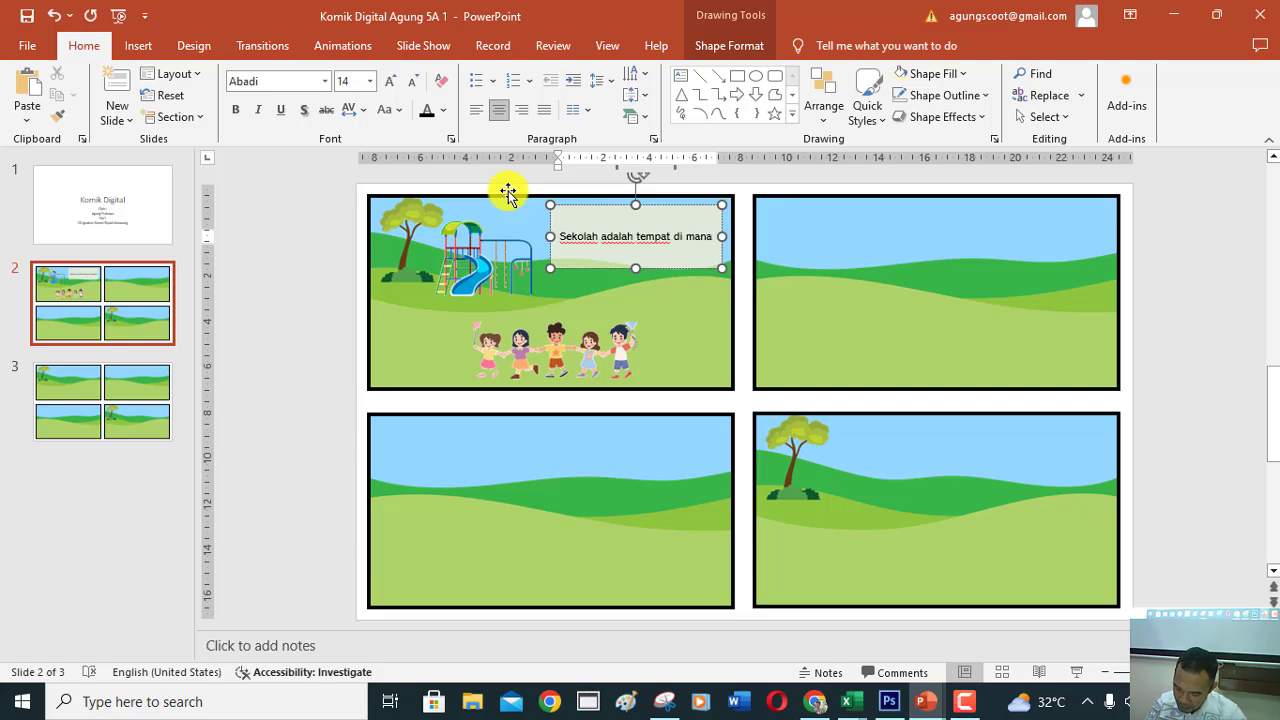
text(a)
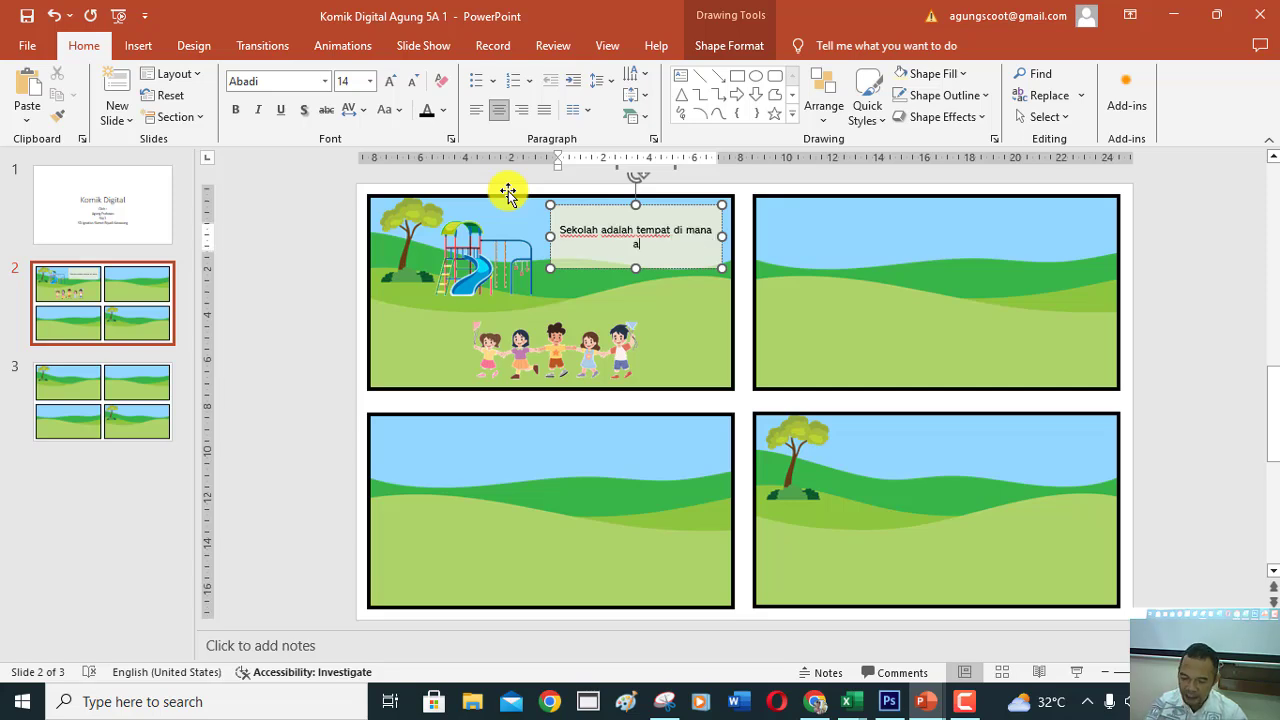
text(nak-anak )
text(belajar)
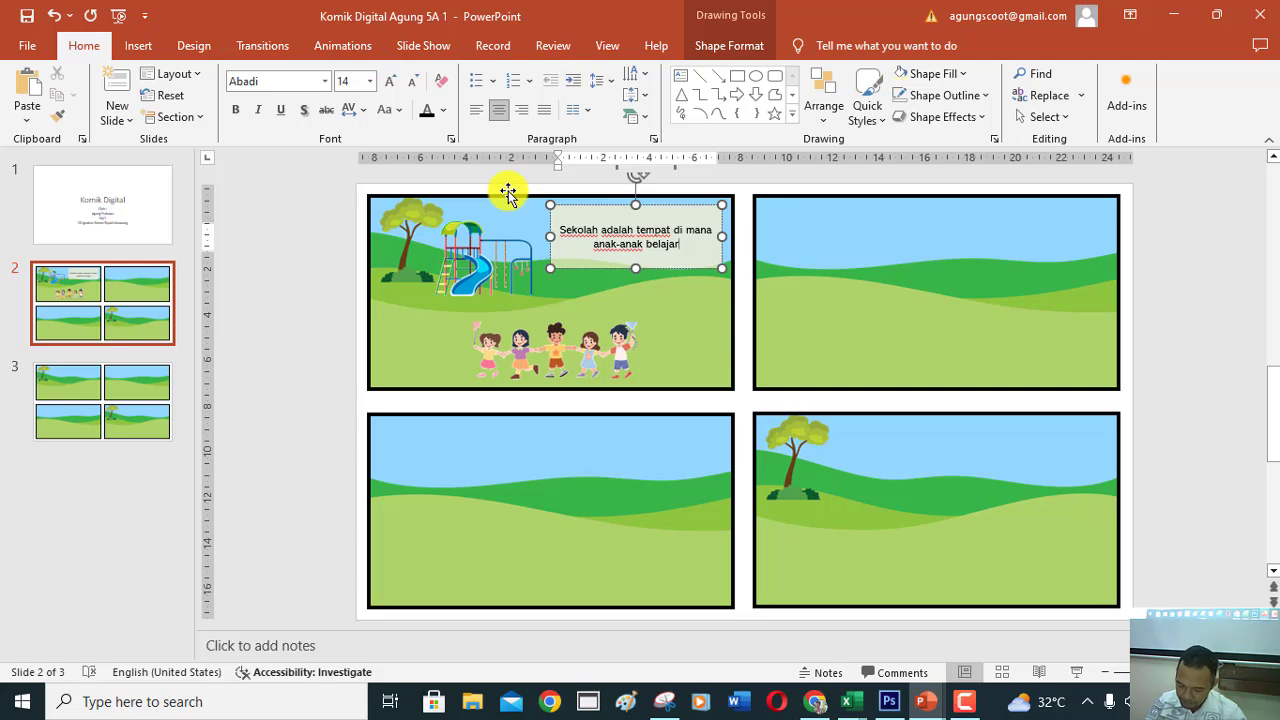
text(, )
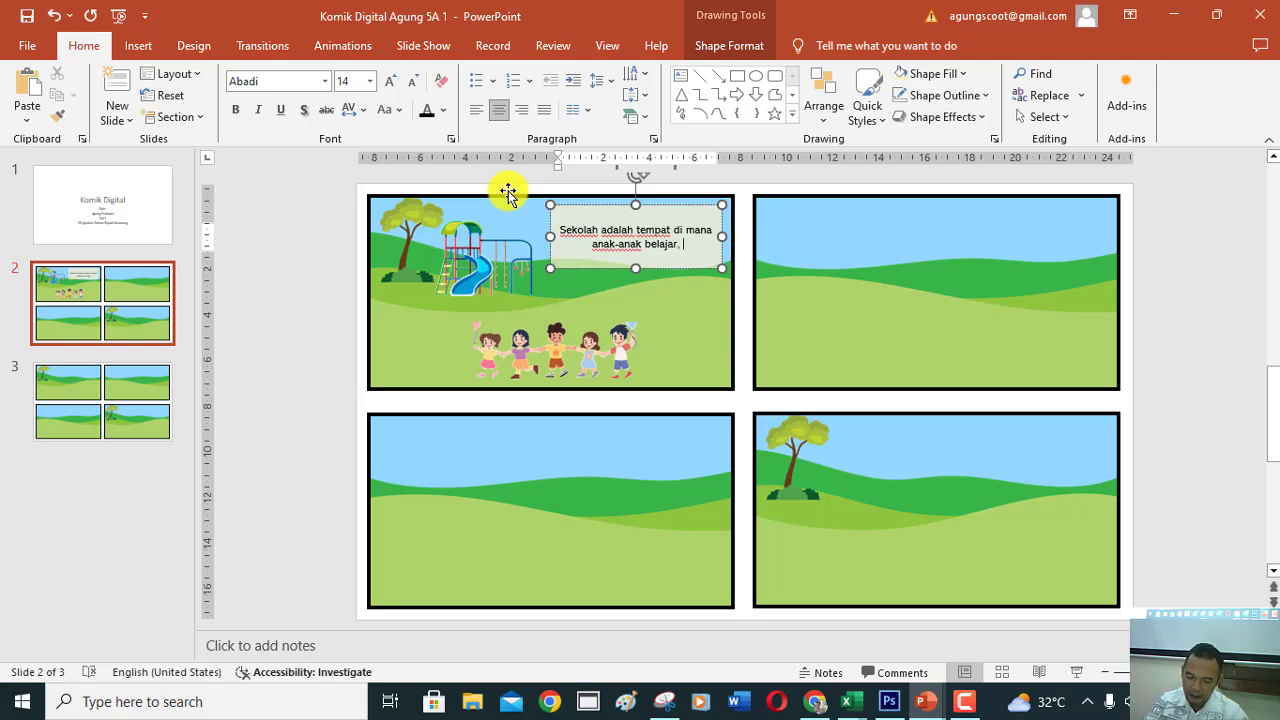
text(tetapi )
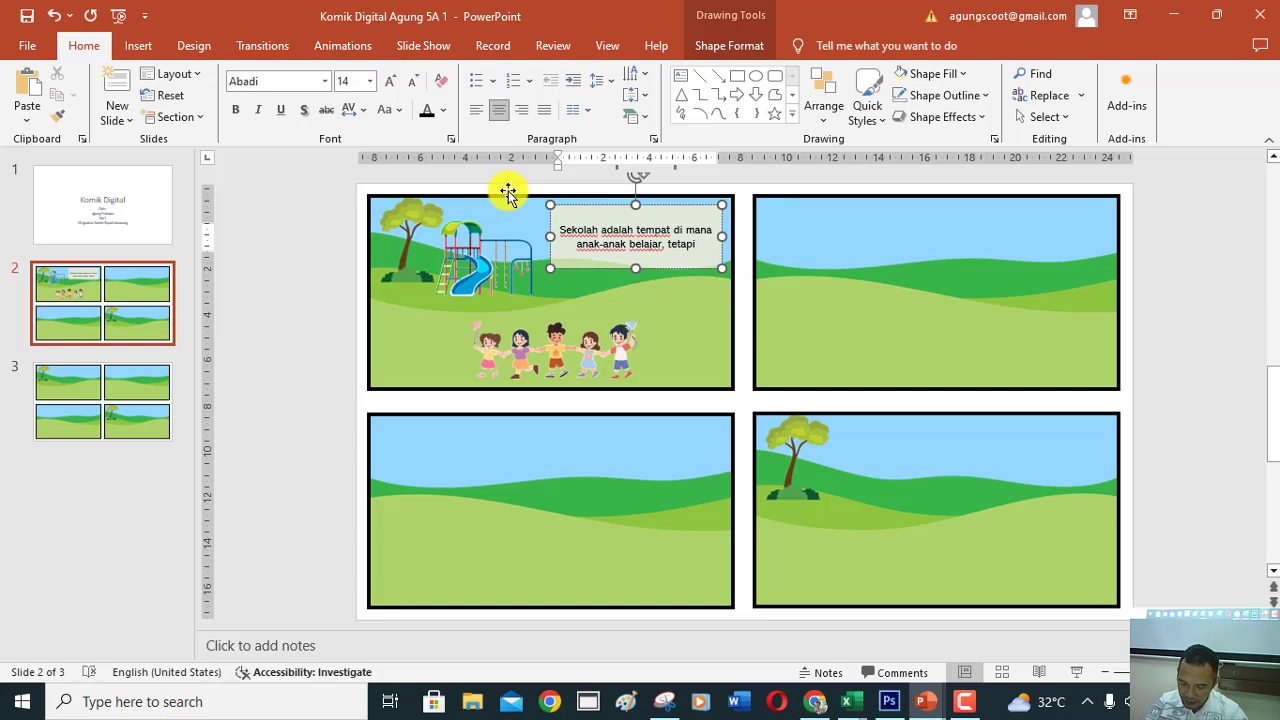
text(di mana)
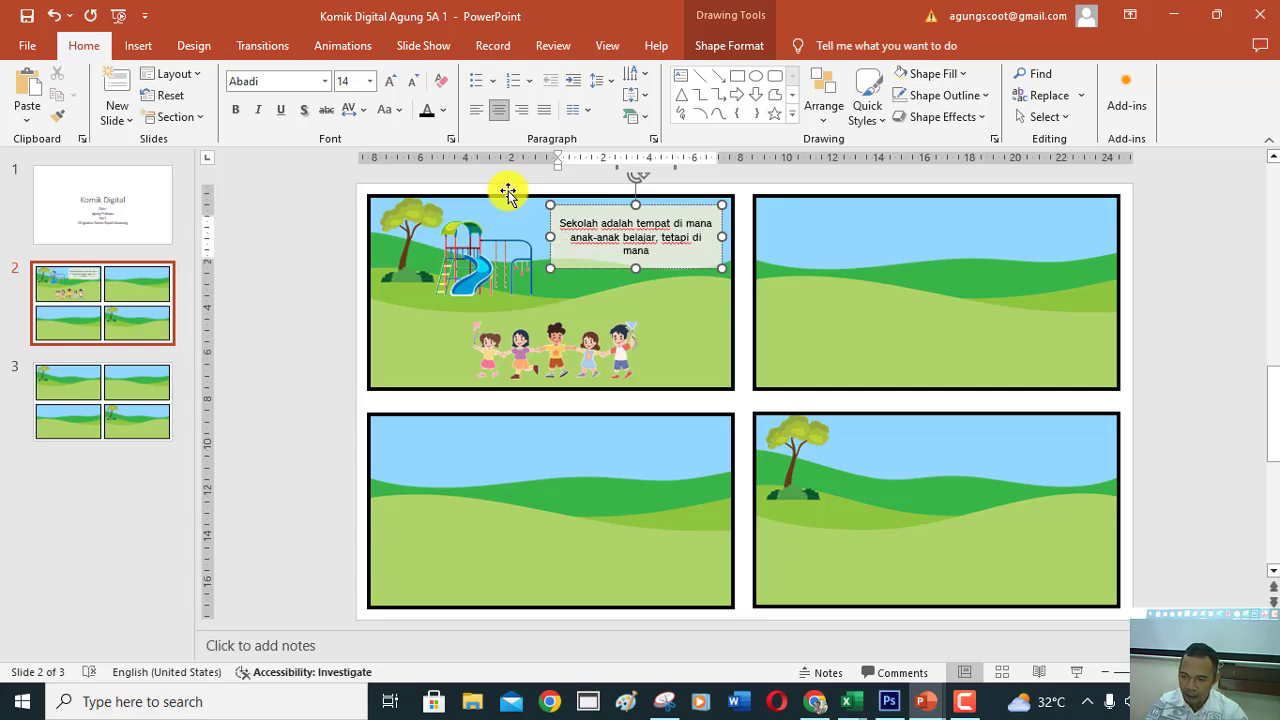
text( mereka)
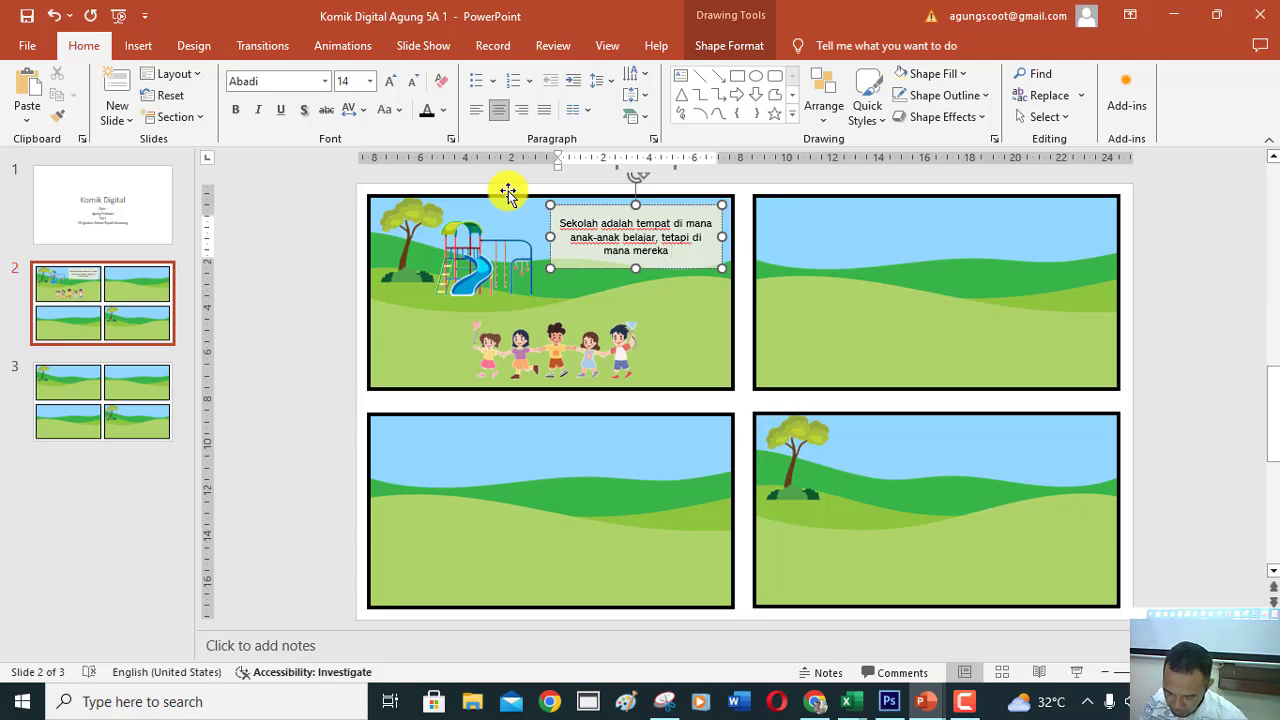
text( ju)
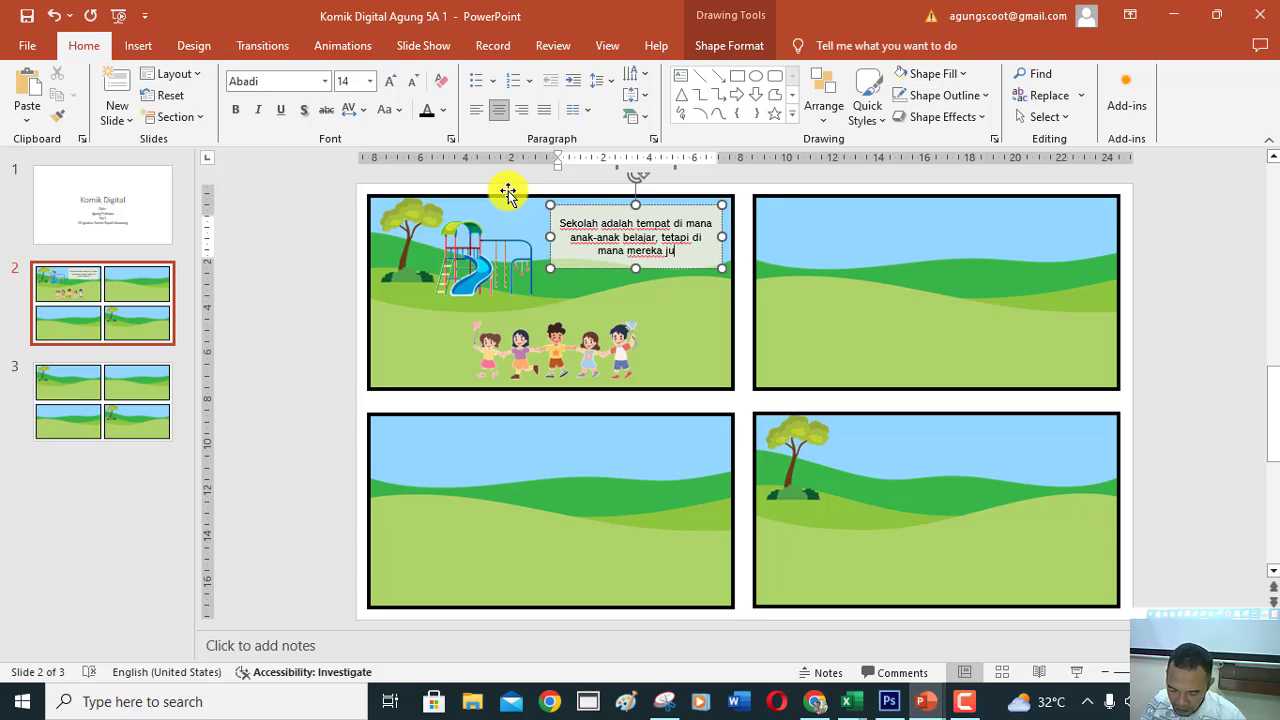
text(ga )
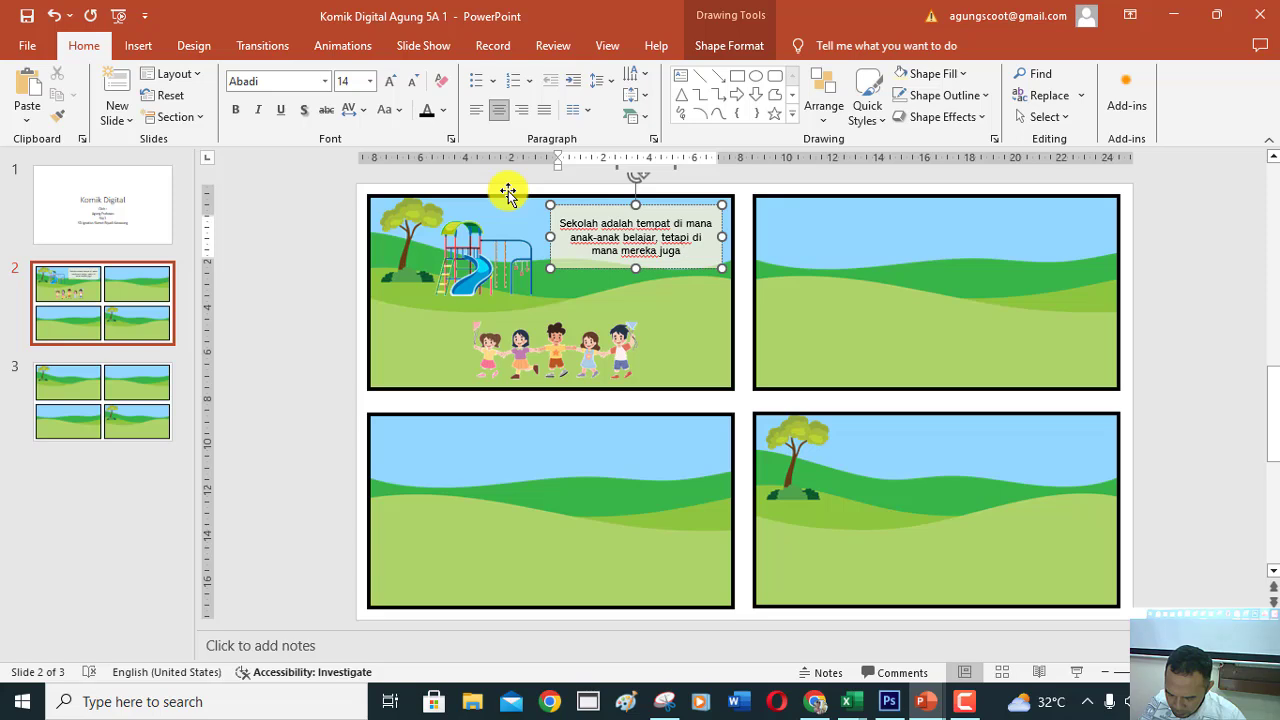
text(me)
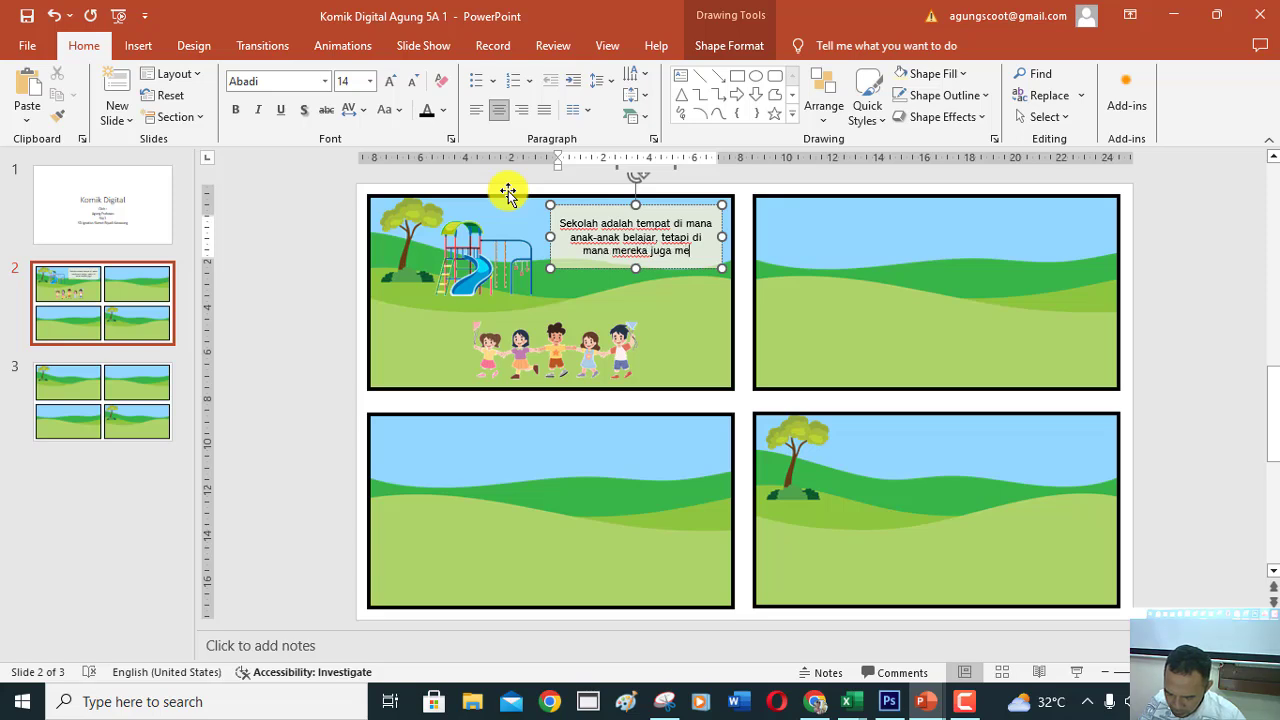
text(miliki )
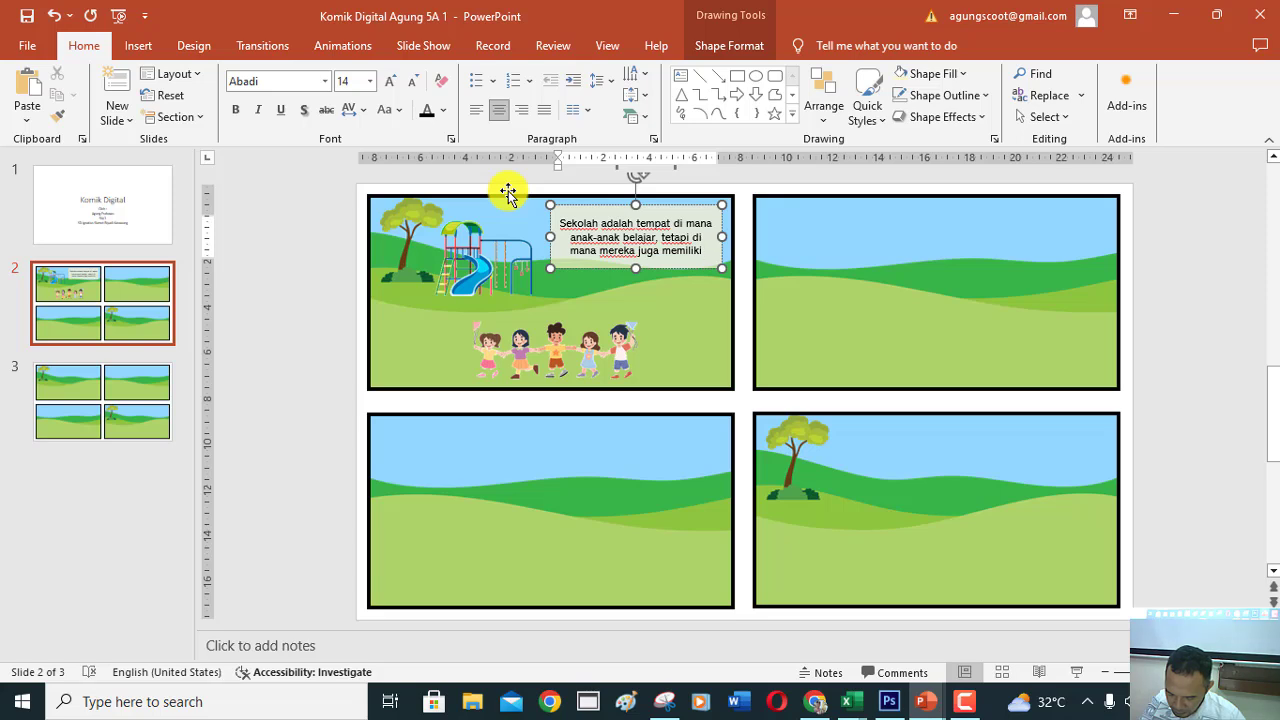
text(pet)
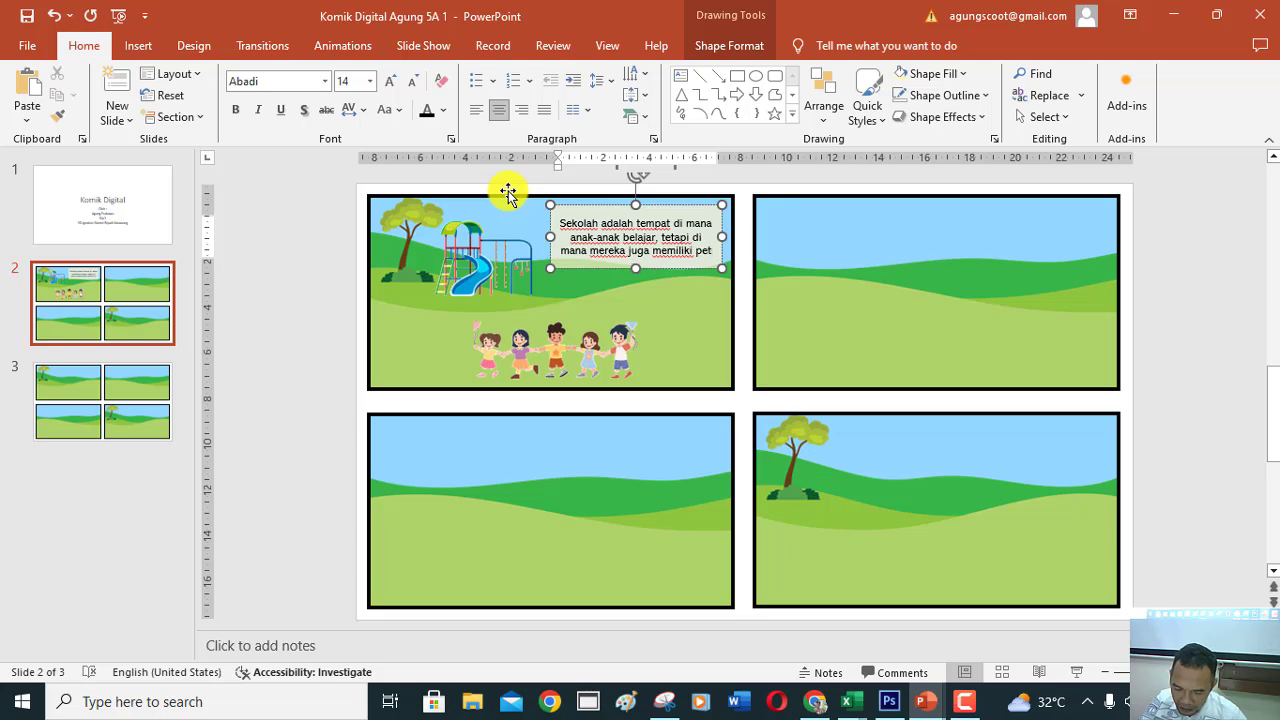
text(ualangan)
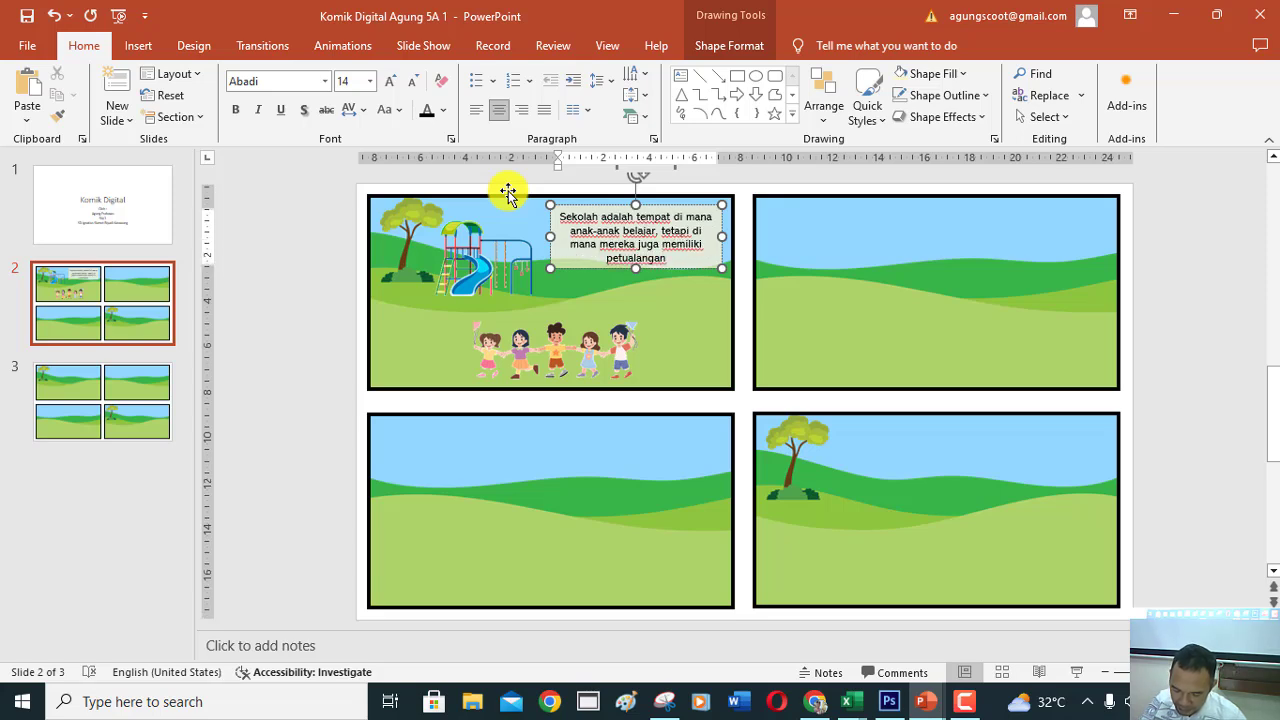
text( yang me)
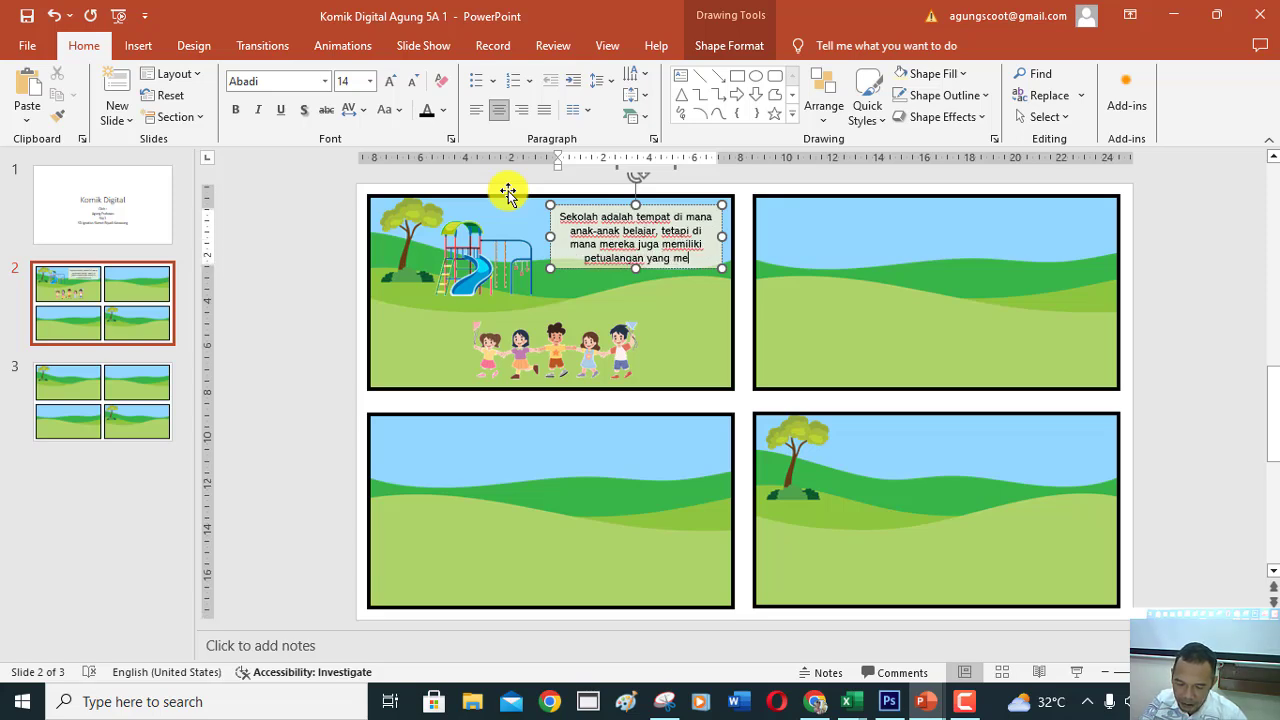
text(nyenangkan)
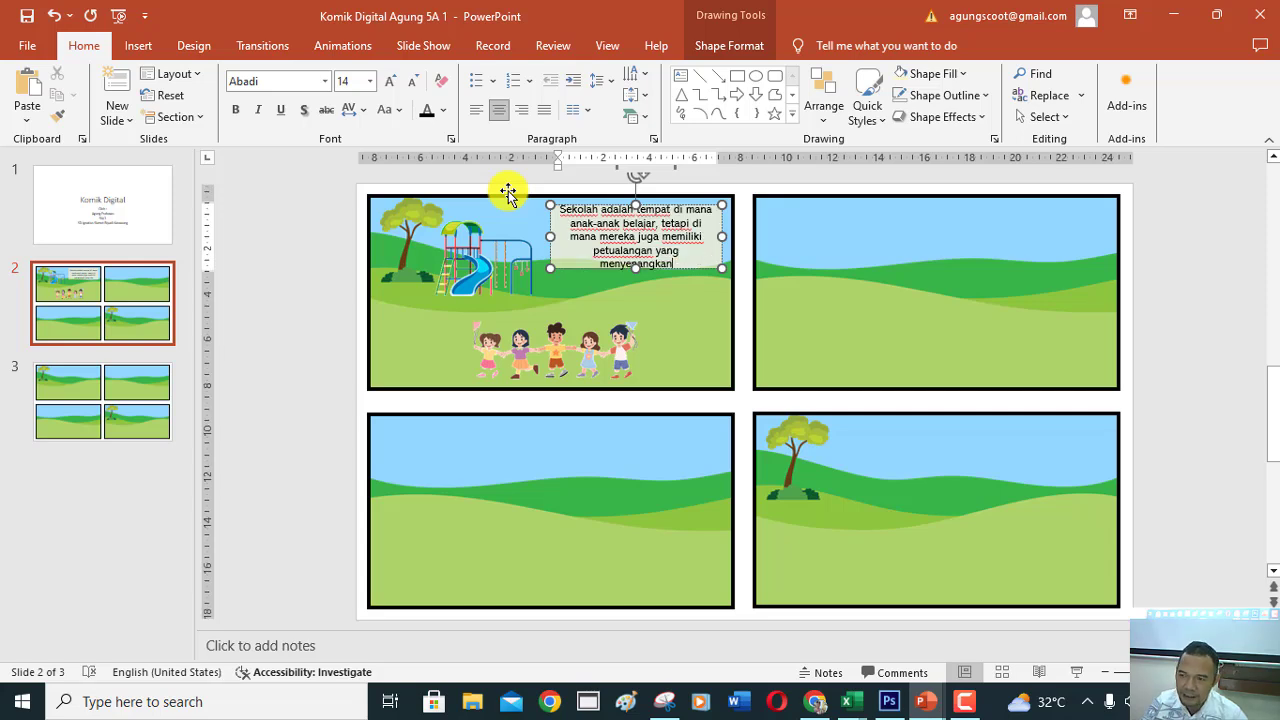
Enlarge the caption box taller and wider so the text fits.
click(634, 268)
drag(634, 268, 634, 278)
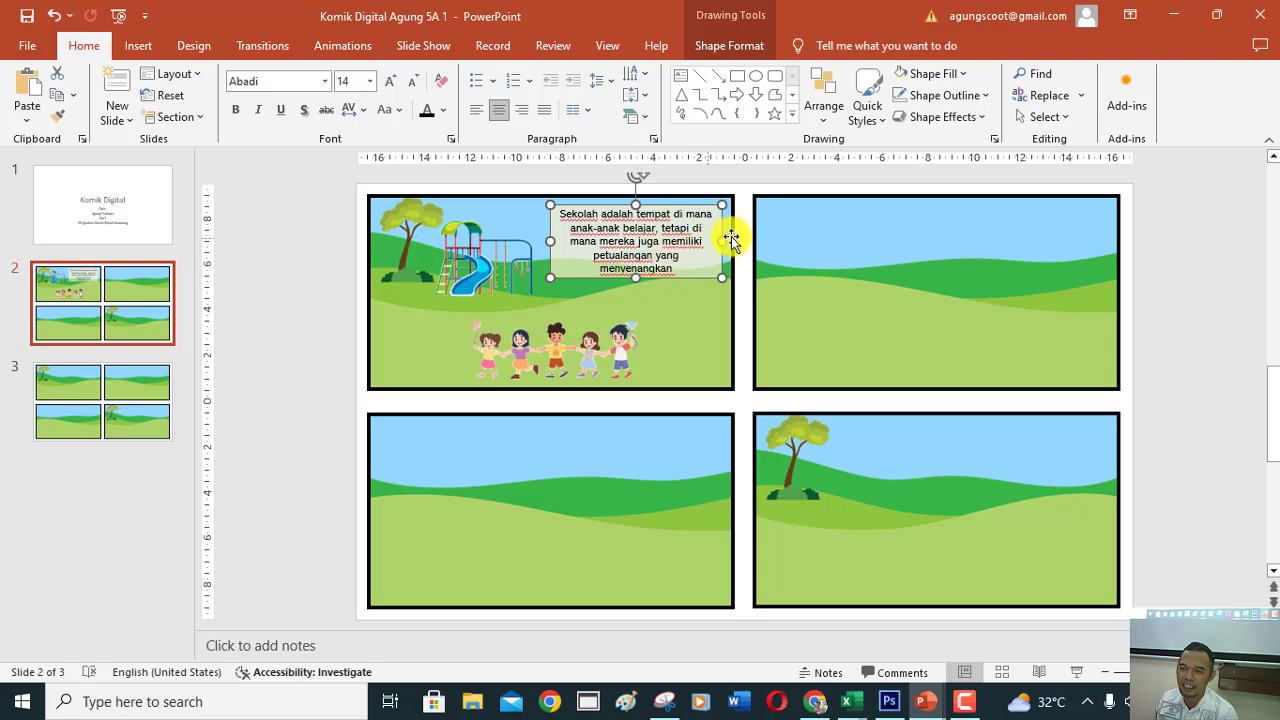
drag(550, 241, 543, 241)
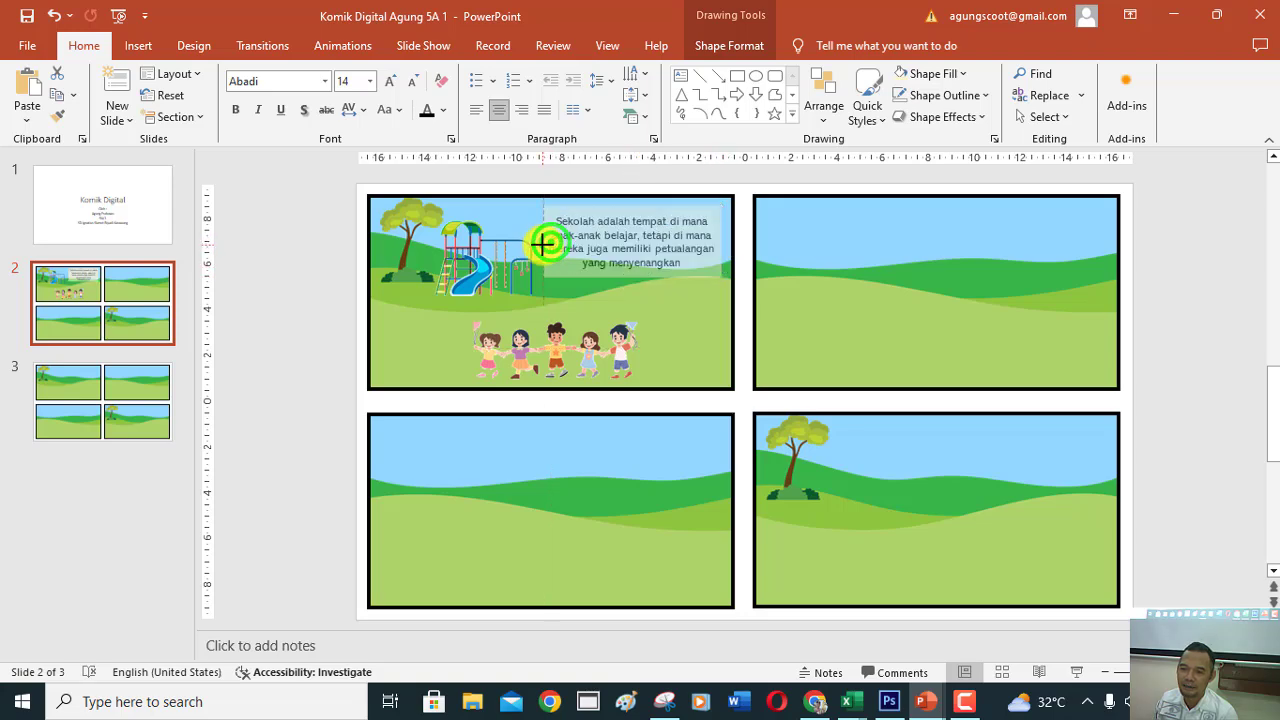
Preview the comic slide as a slide show, then zoom out to see all panels.
click(1076, 672)
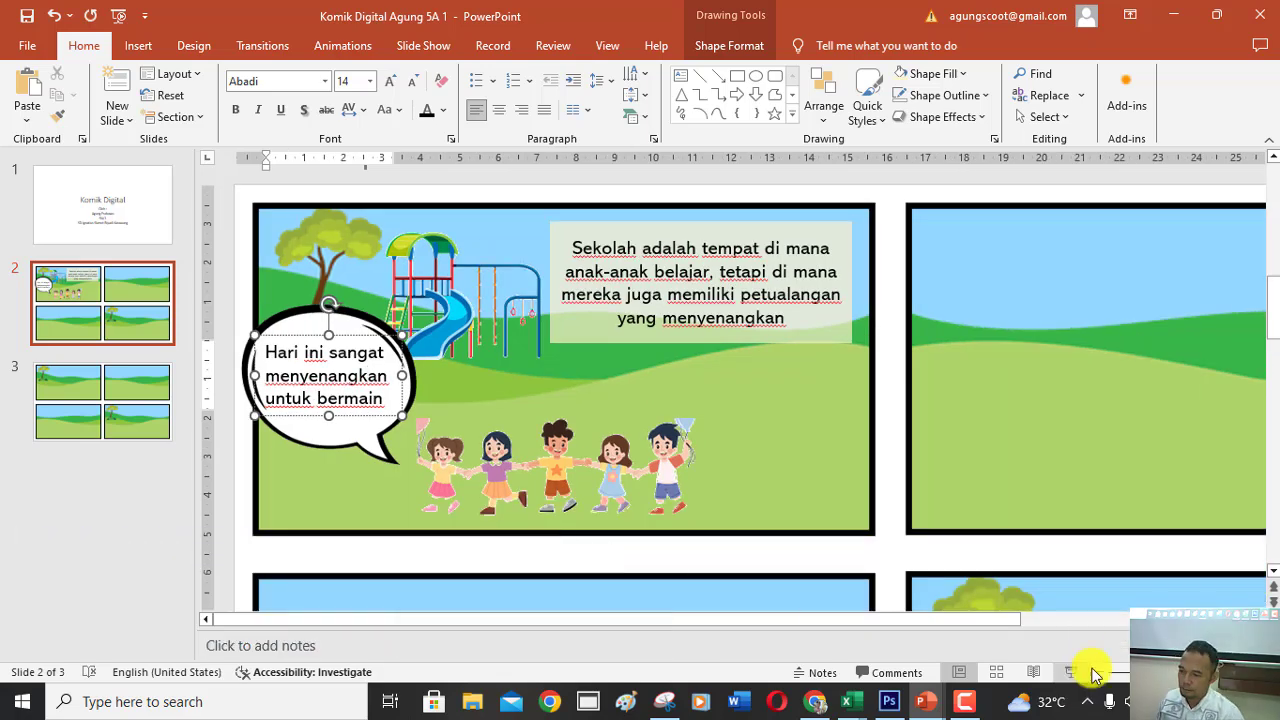
click(1092, 672)
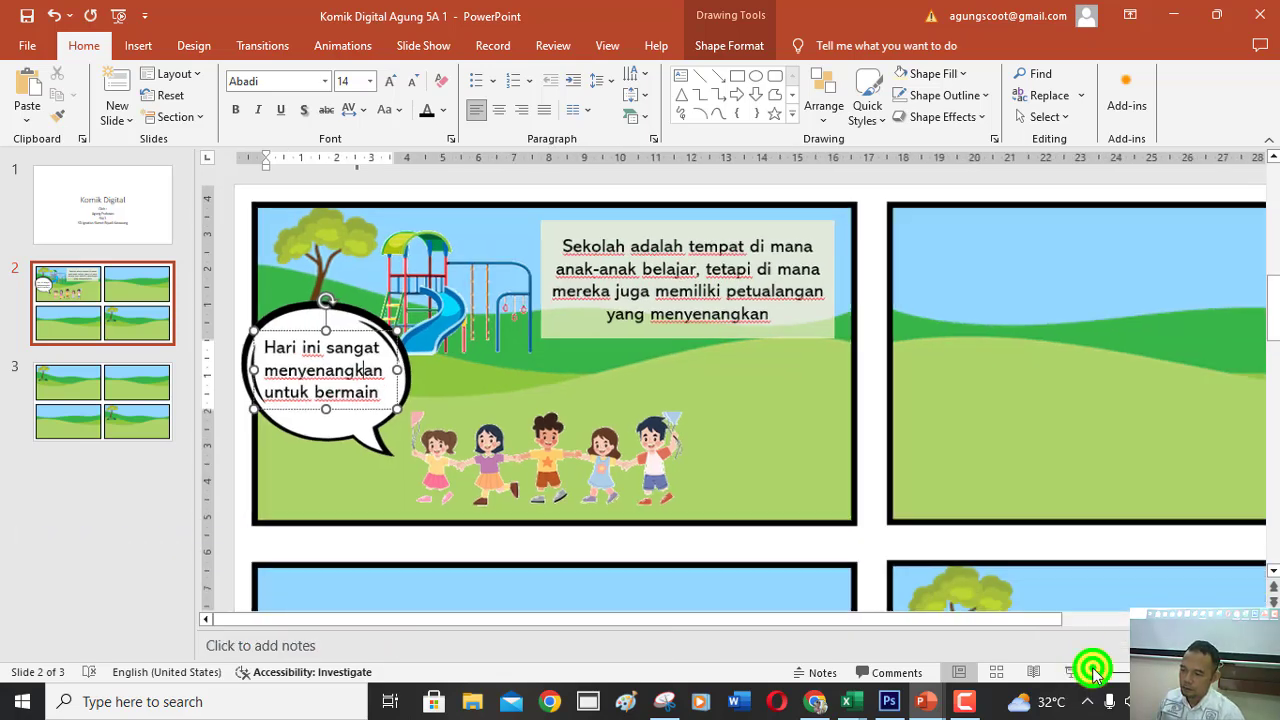
click(1093, 672)
click(1093, 672)
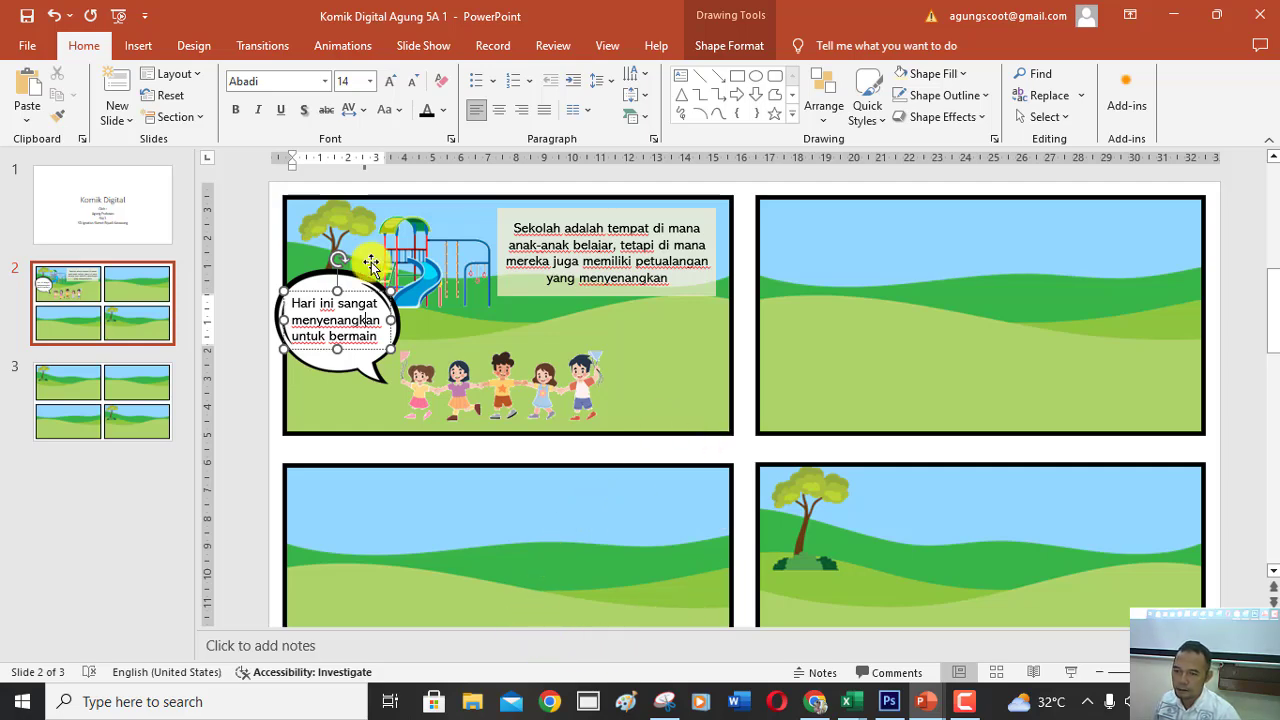
Insert the Anak9 waving girl into the top-right panel and make her white background transparent.
click(138, 45)
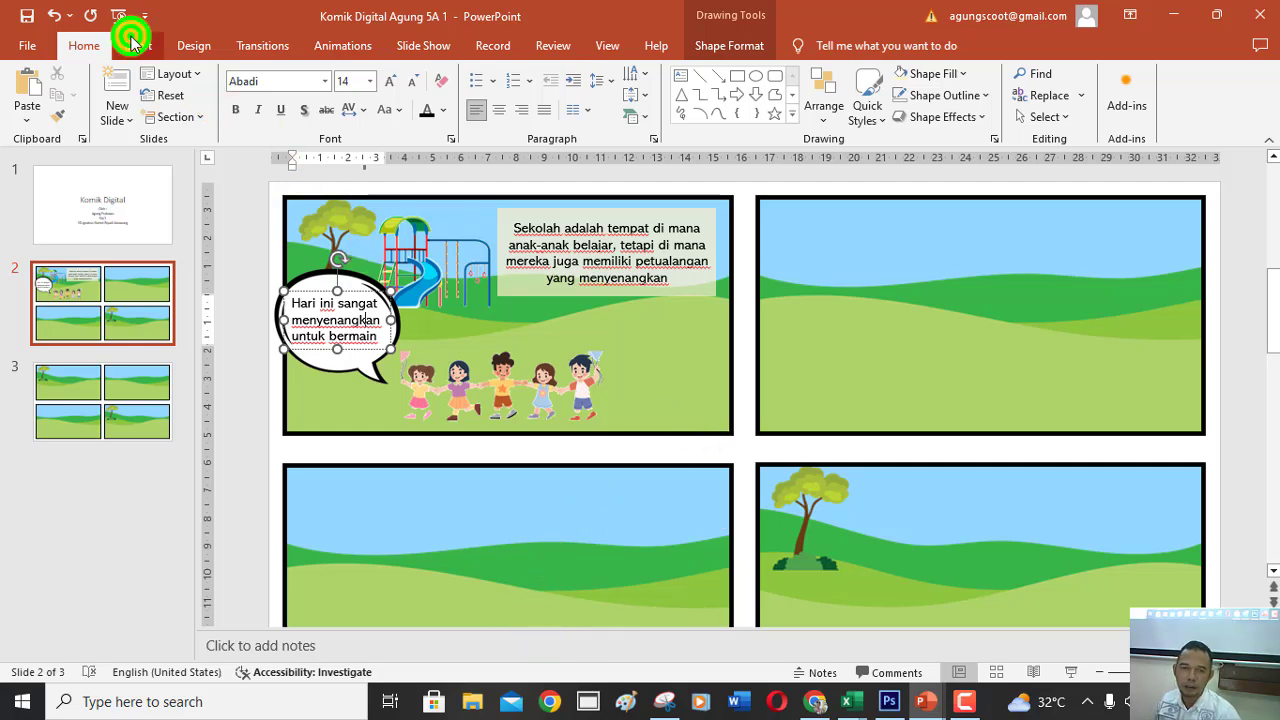
click(143, 95)
click(168, 164)
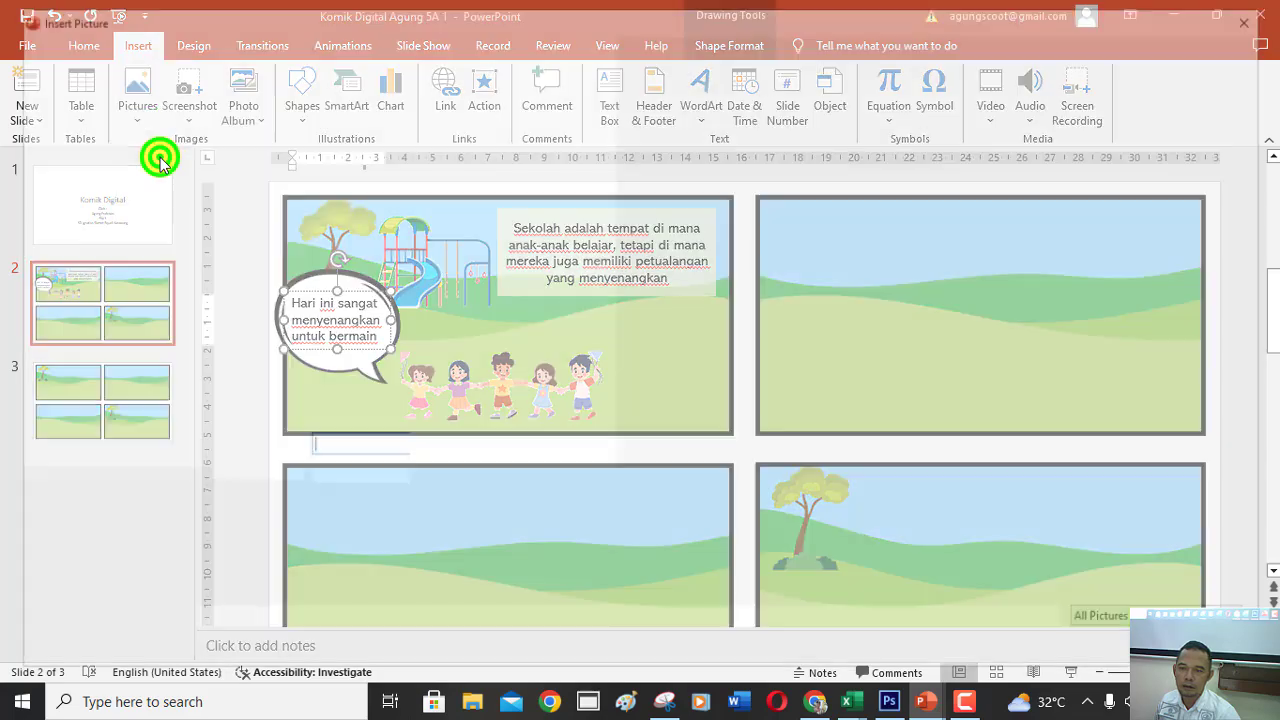
double_click(704, 266)
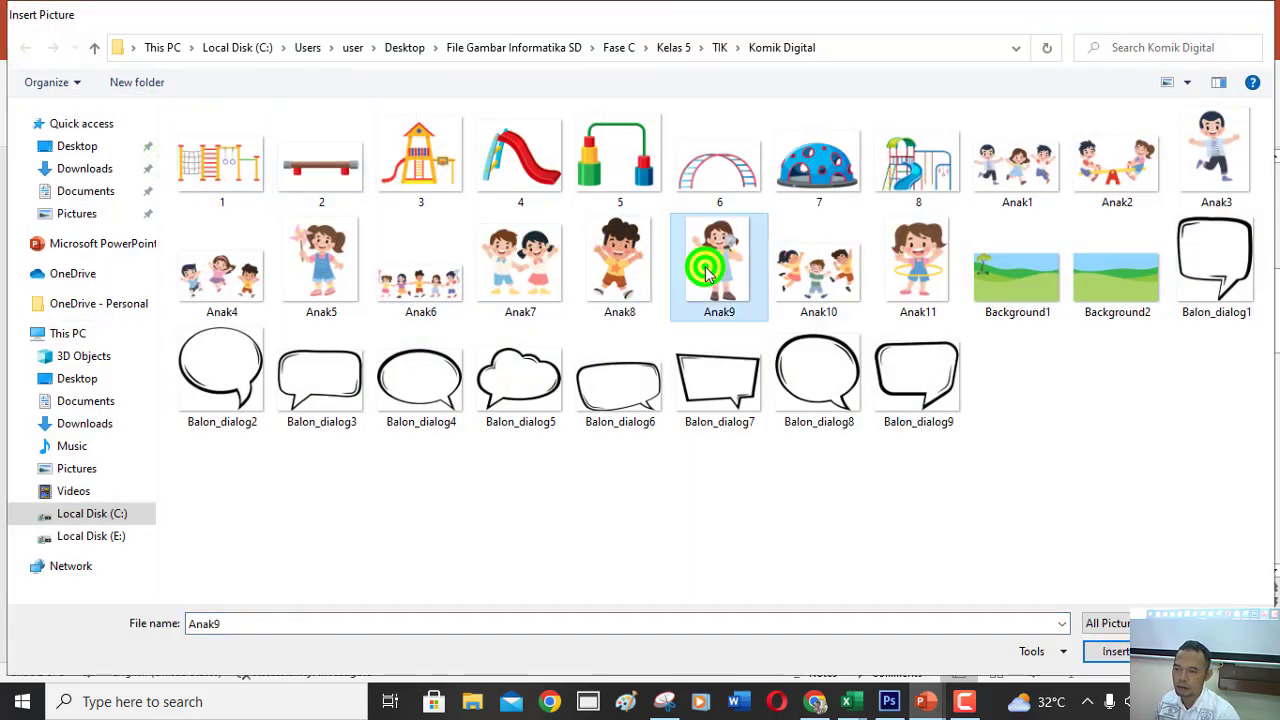
mouse_move(745, 467)
mouse_down()
mouse_move(796, 293)
mouse_move(837, 257)
mouse_up()
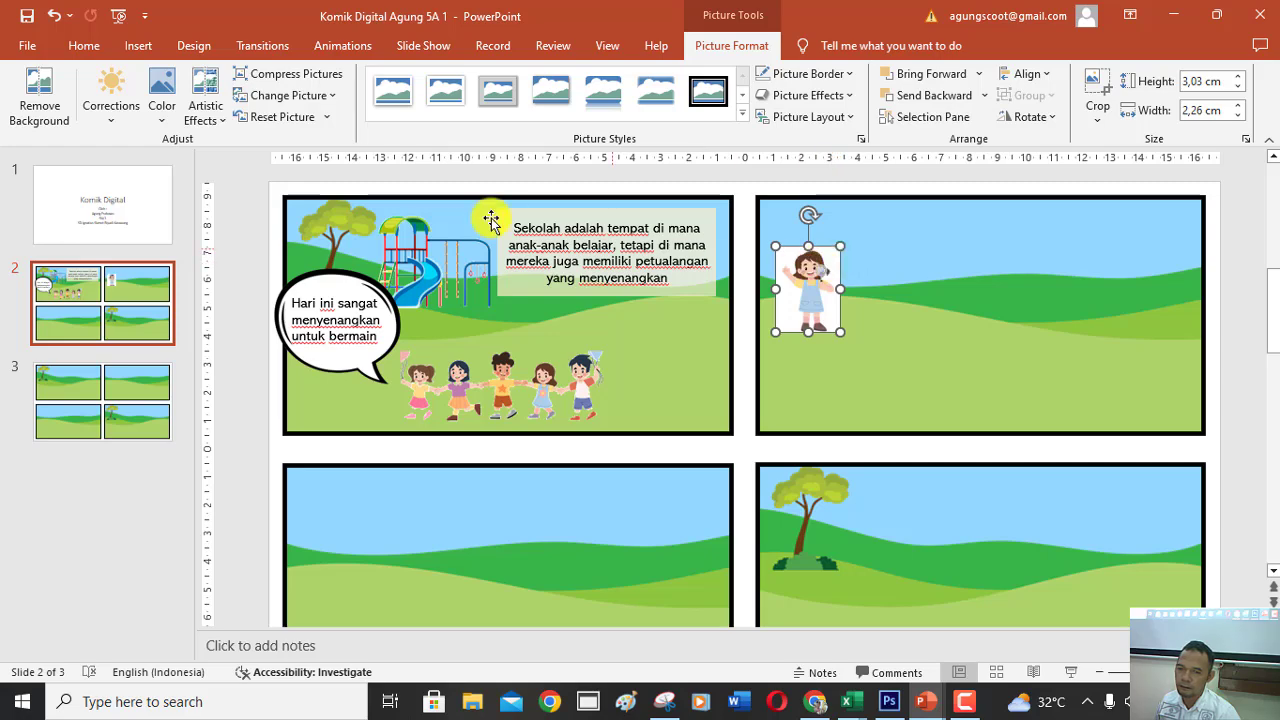
click(162, 110)
click(172, 548)
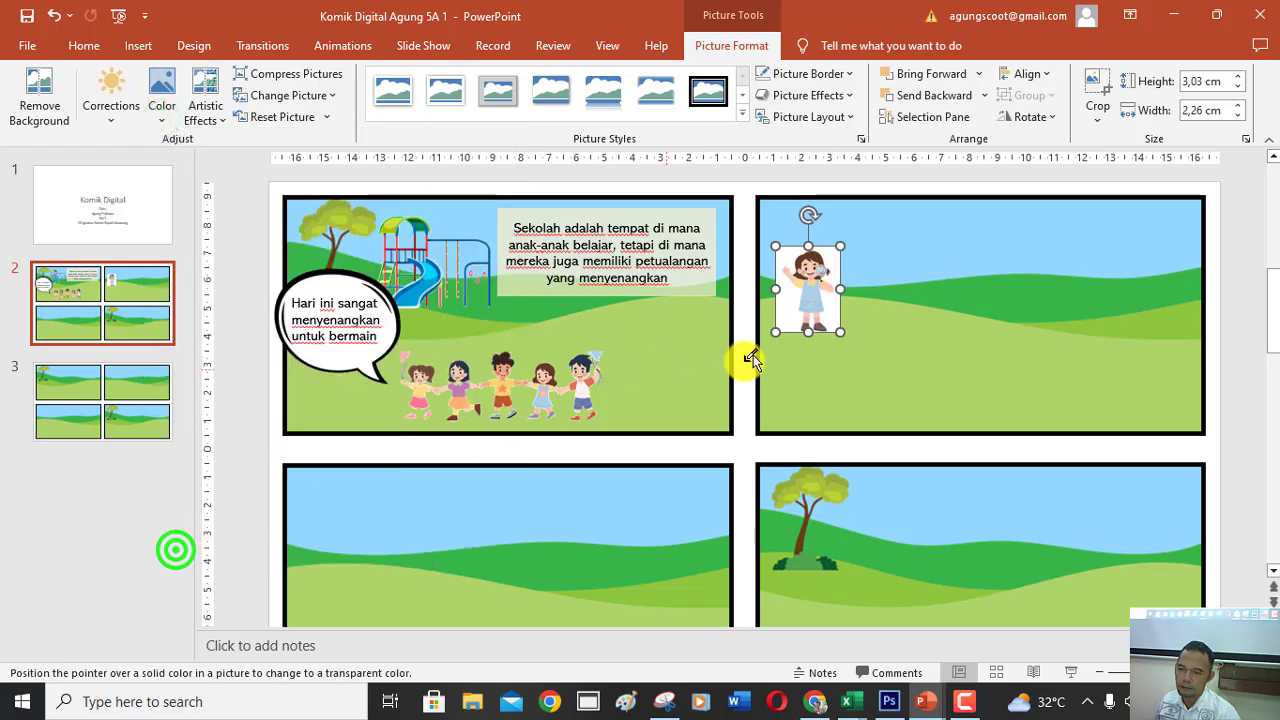
click(784, 325)
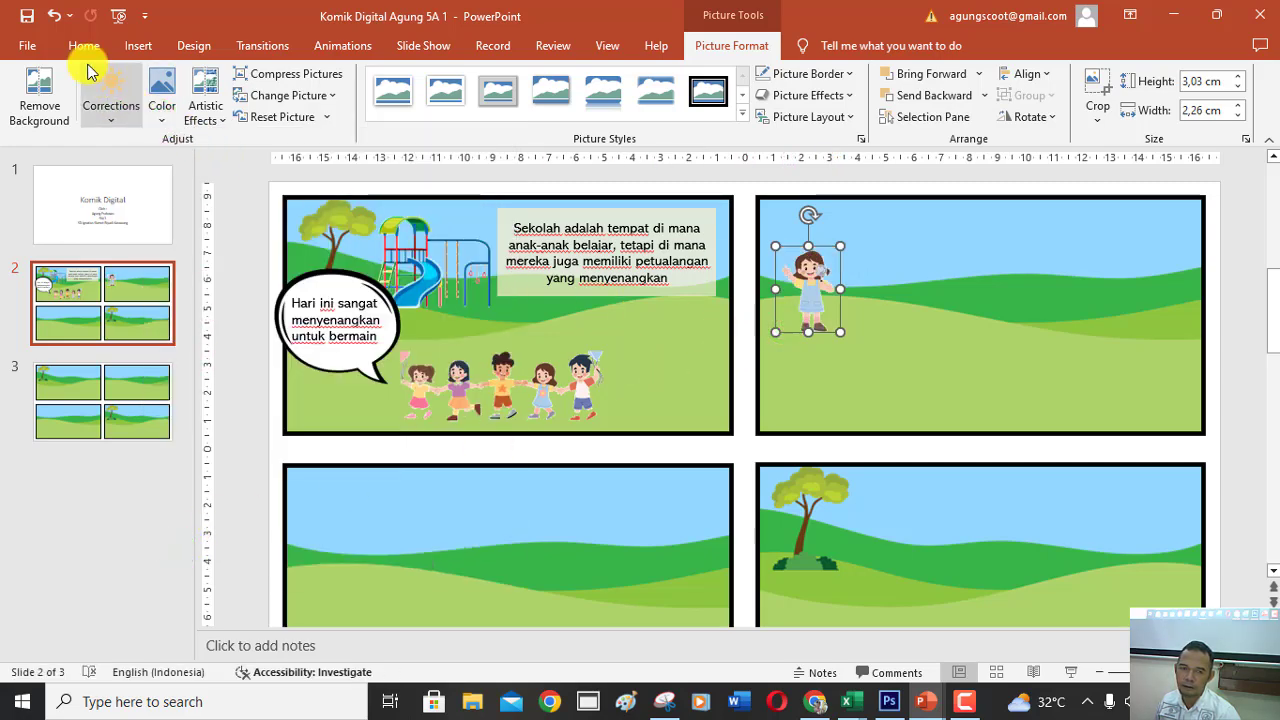
Add the blue dome climber to the top-right panel with its white background made transparent.
click(133, 46)
click(147, 102)
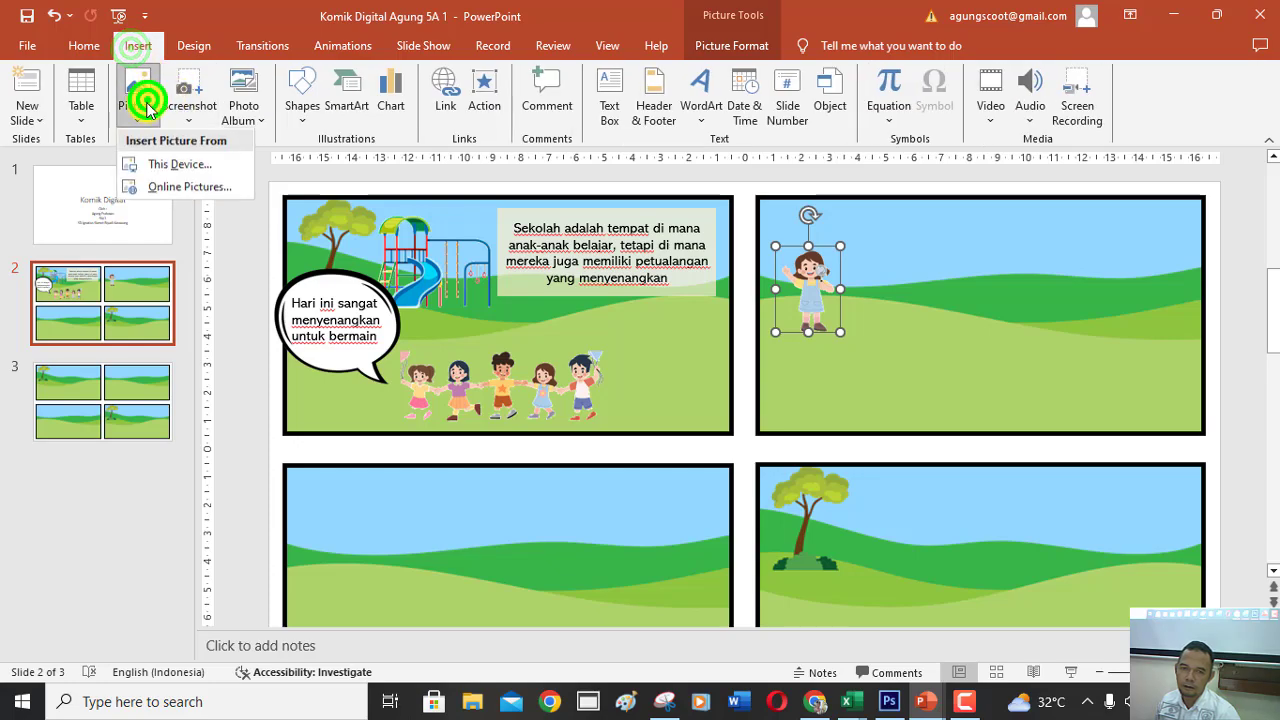
click(178, 163)
double_click(818, 160)
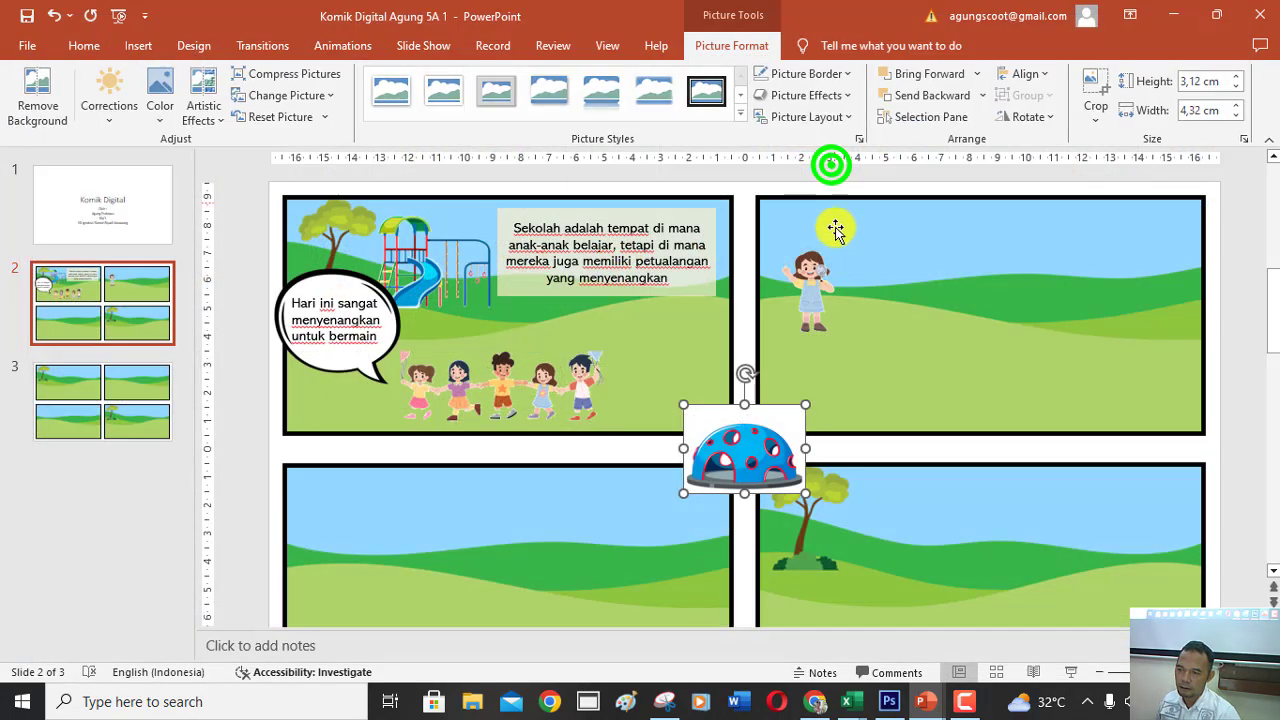
drag(768, 447, 985, 313)
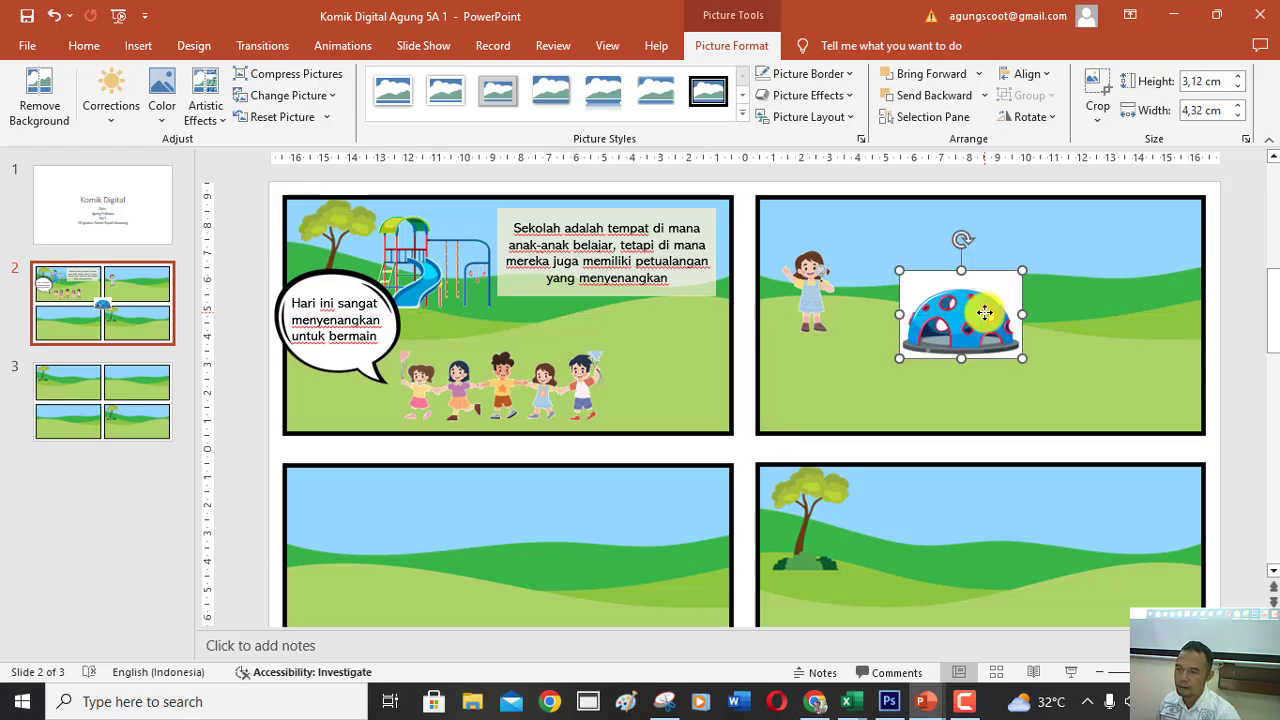
click(157, 108)
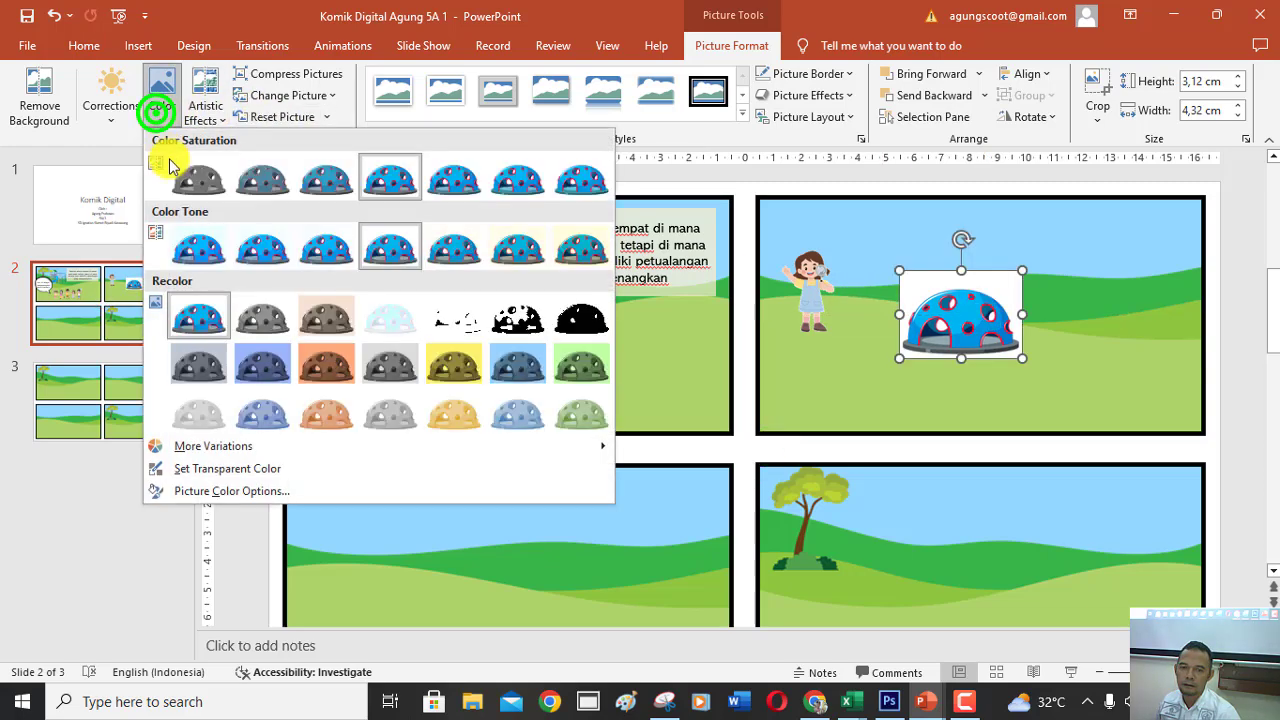
click(200, 466)
click(944, 281)
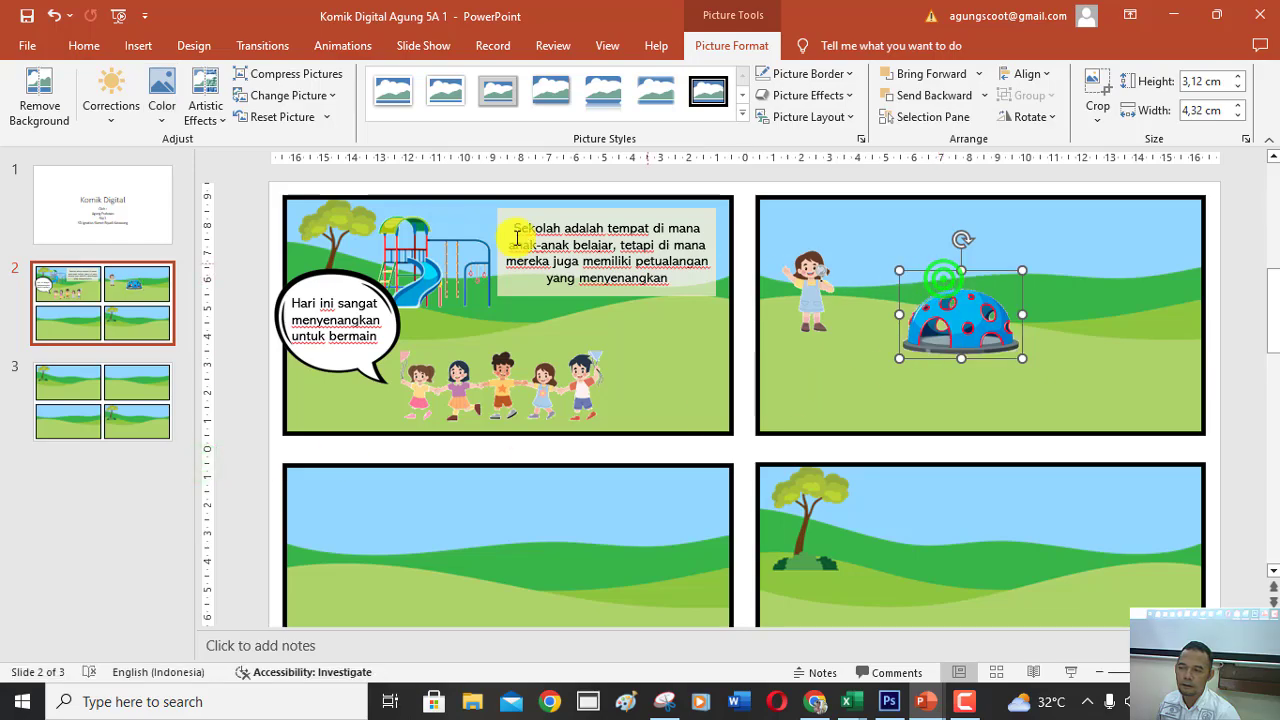
Place the Anak11 hula-hoop girl right of the dome and make her white background transparent.
click(141, 46)
click(137, 97)
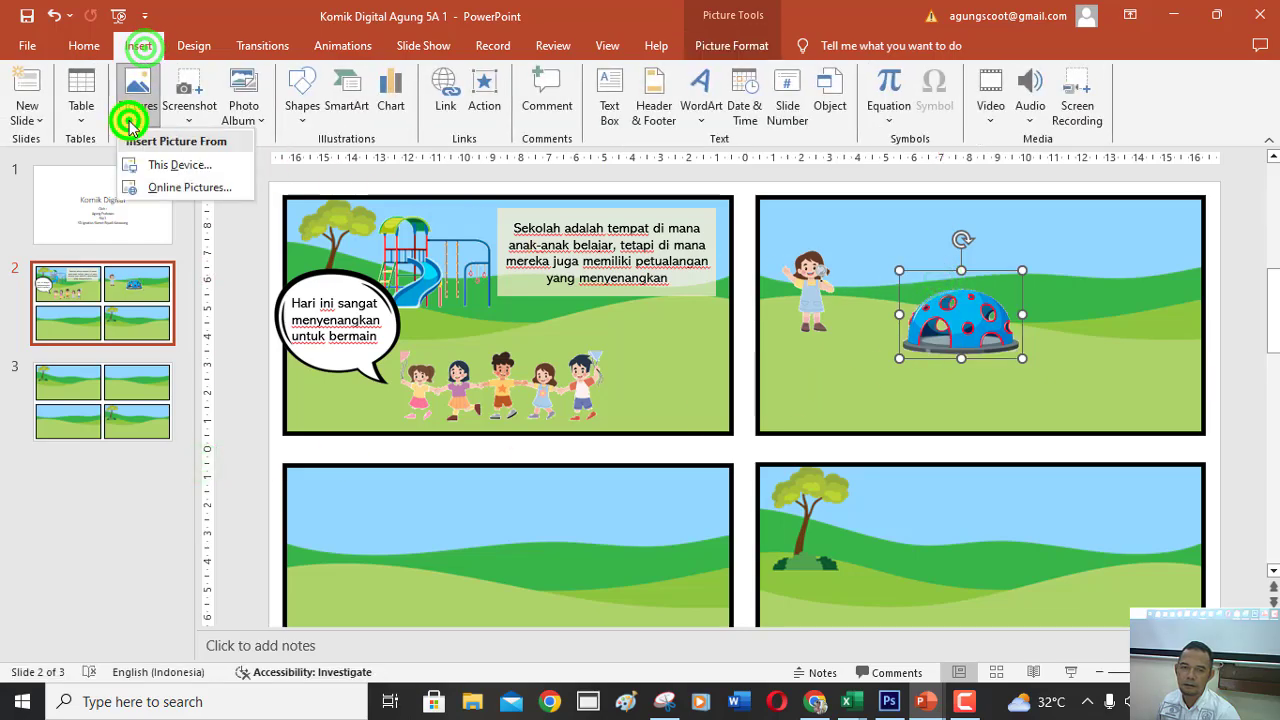
click(155, 166)
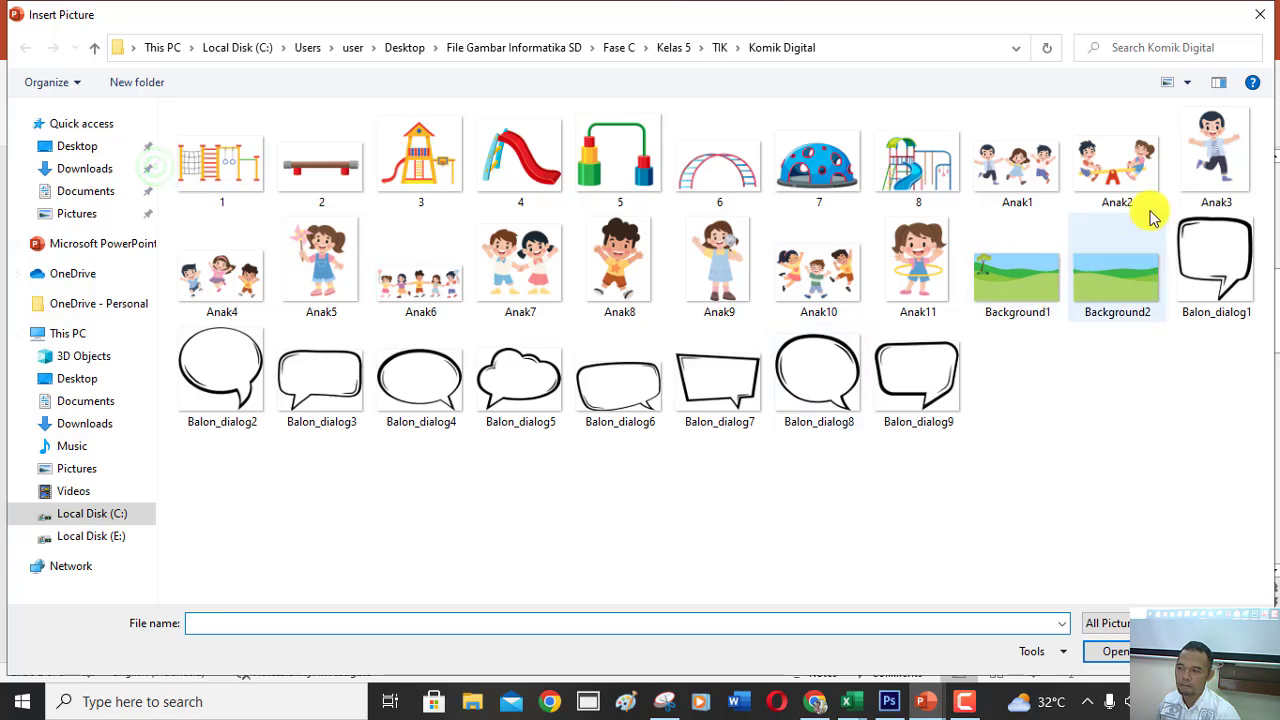
double_click(915, 268)
drag(741, 465, 1099, 336)
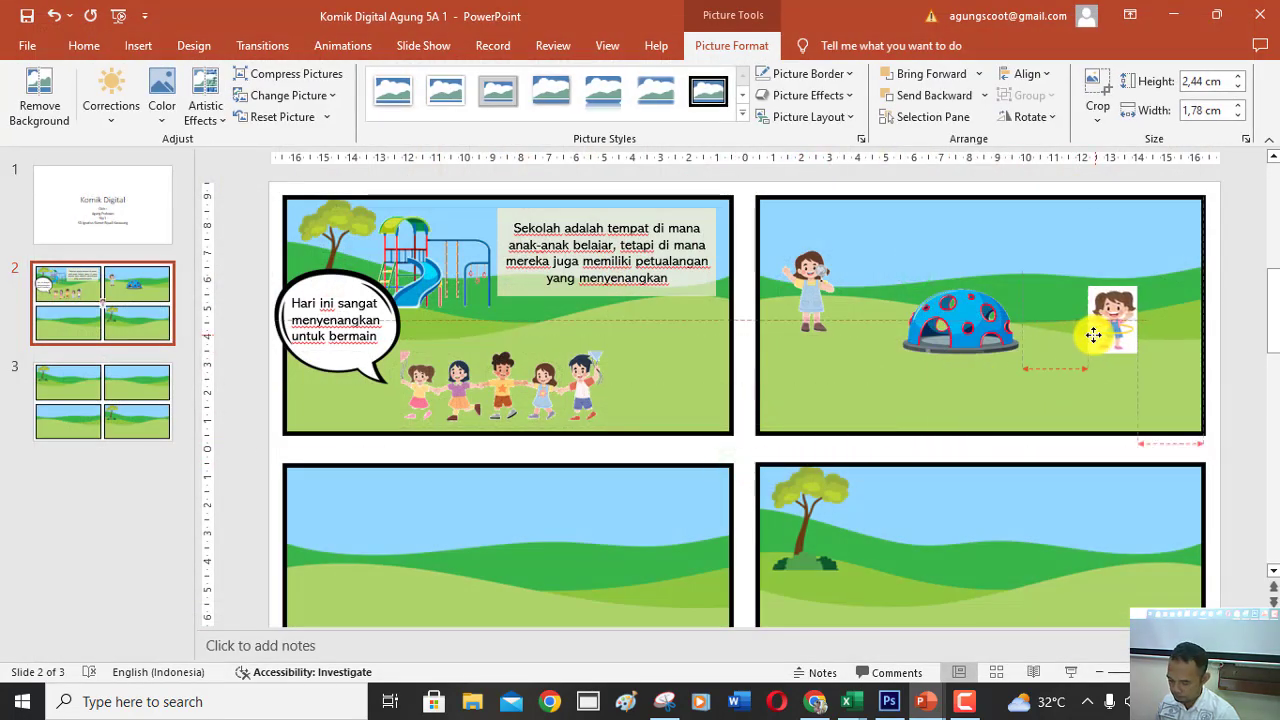
mouse_move(1099, 336)
mouse_down()
mouse_move(1074, 322)
mouse_move(1129, 262)
mouse_up()
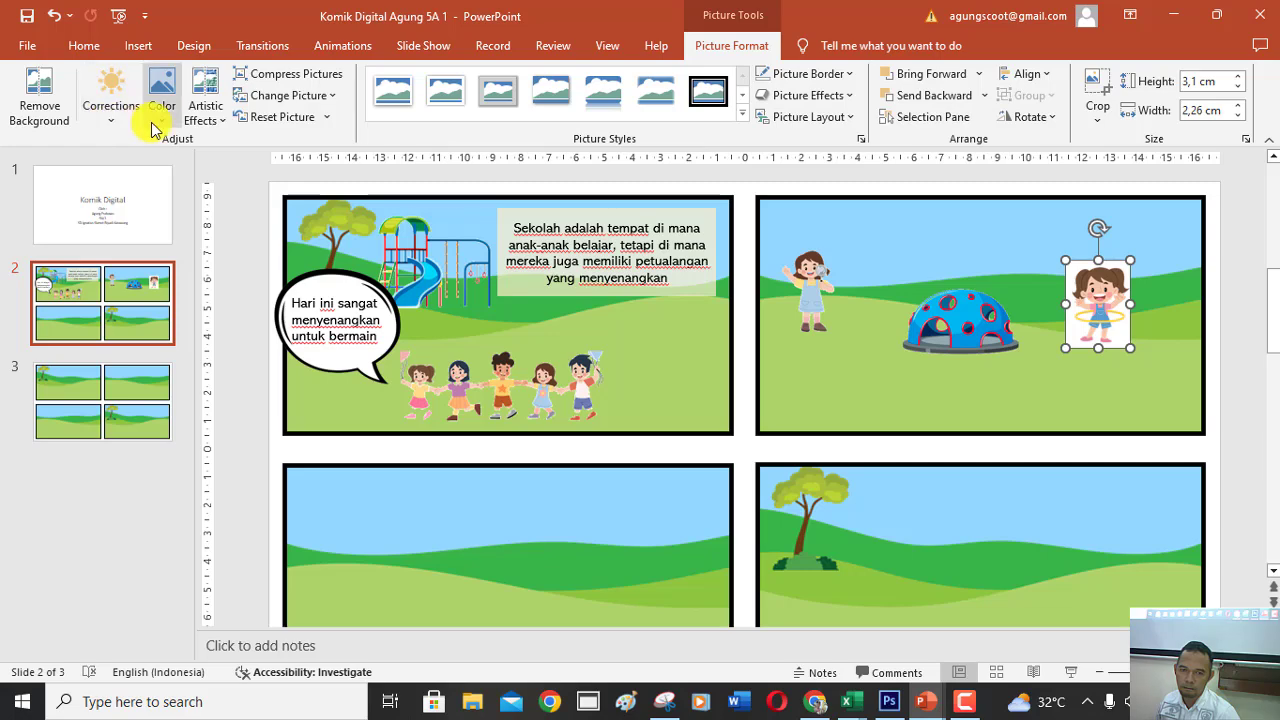
click(952, 699)
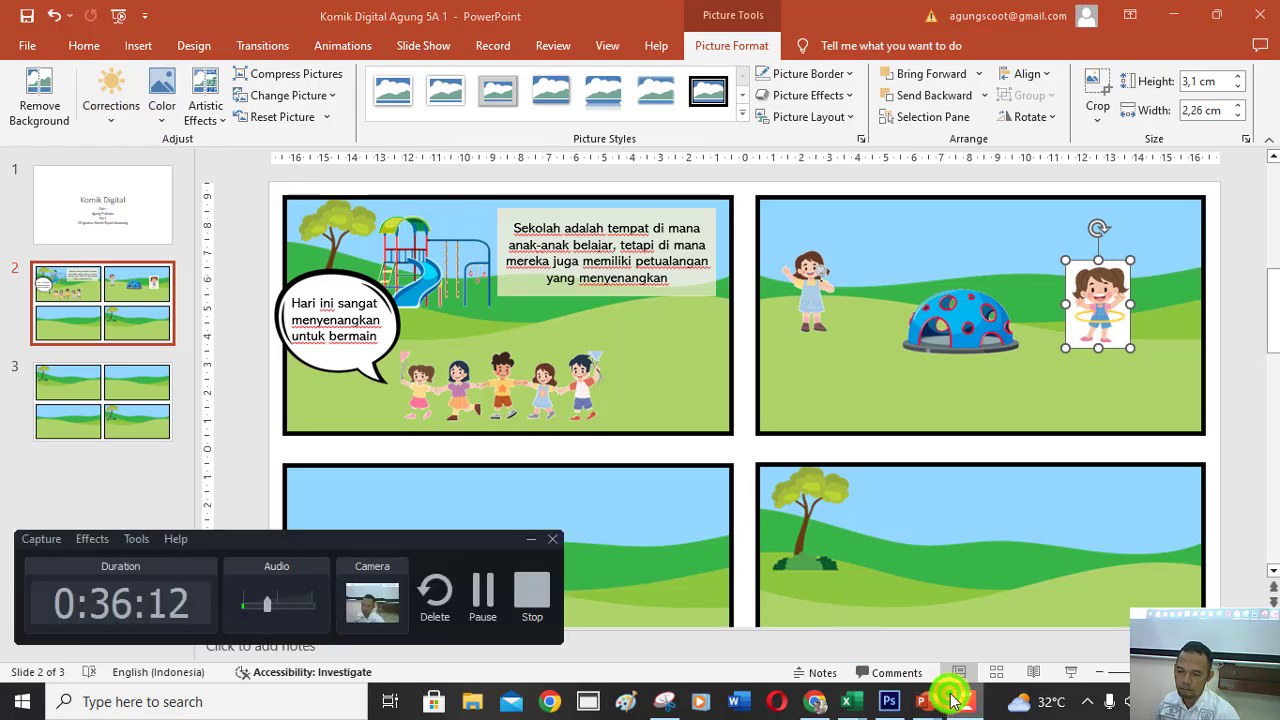
click(952, 699)
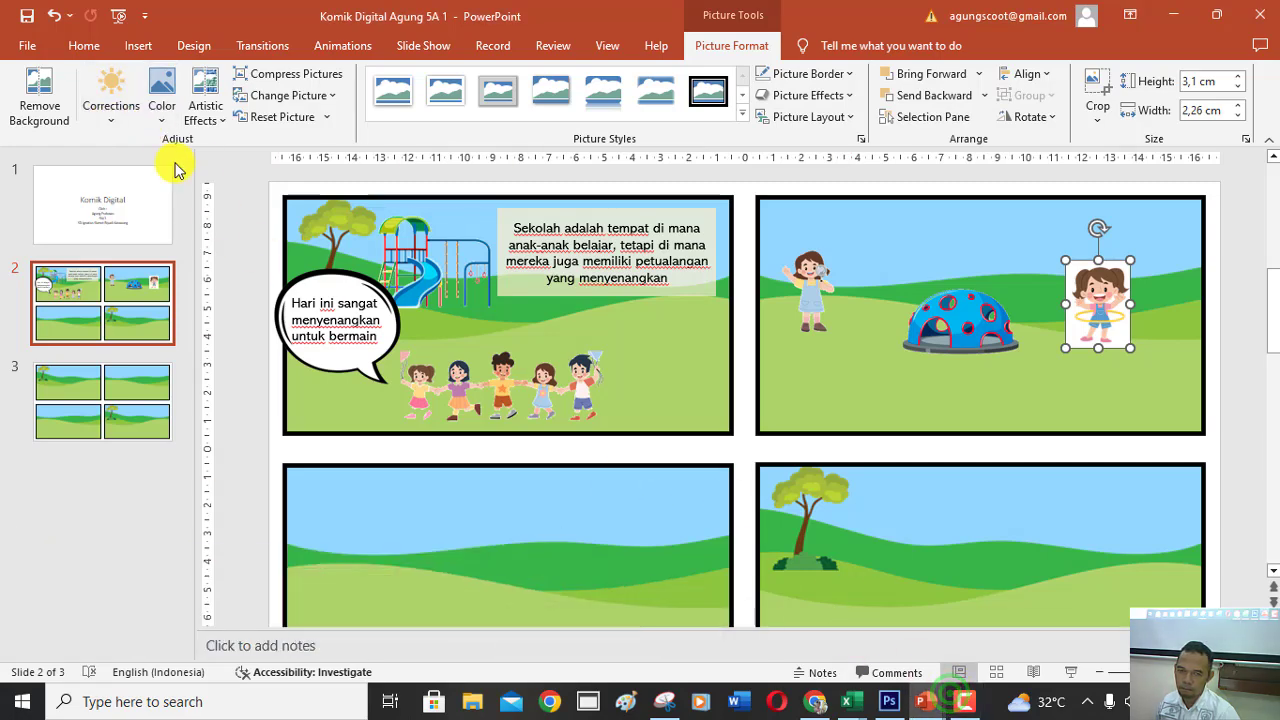
click(161, 100)
click(190, 468)
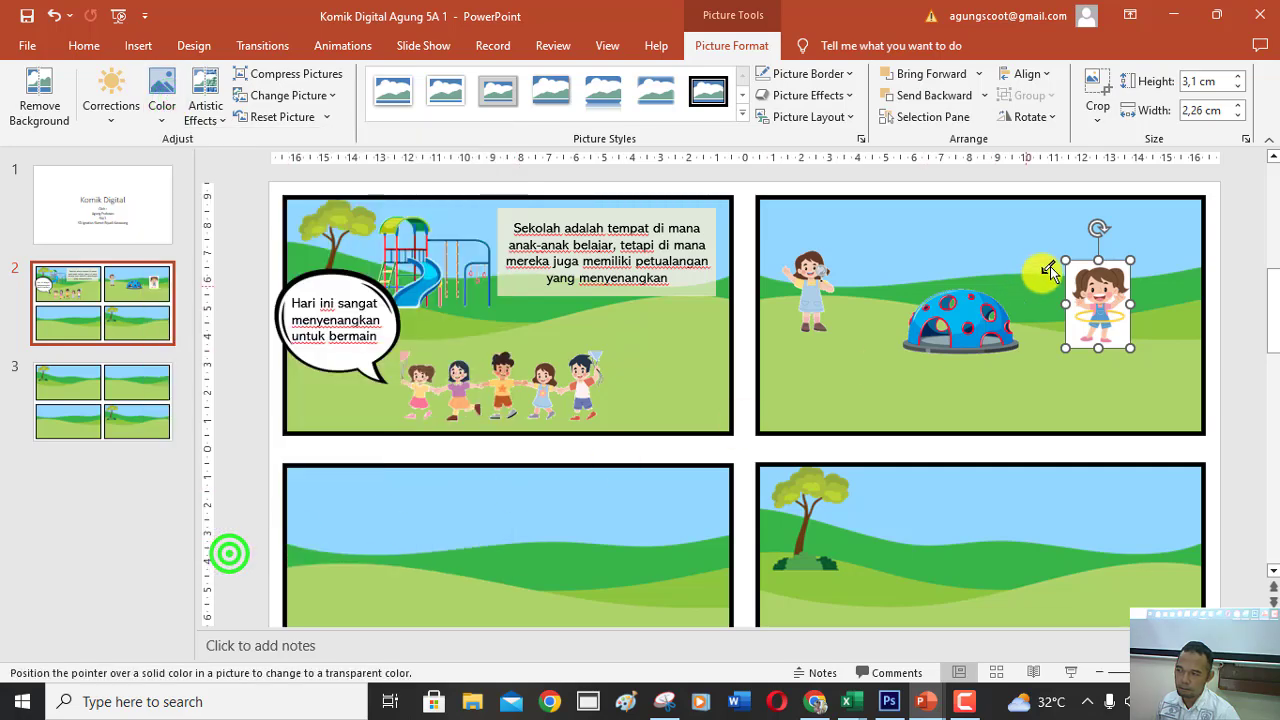
click(1080, 268)
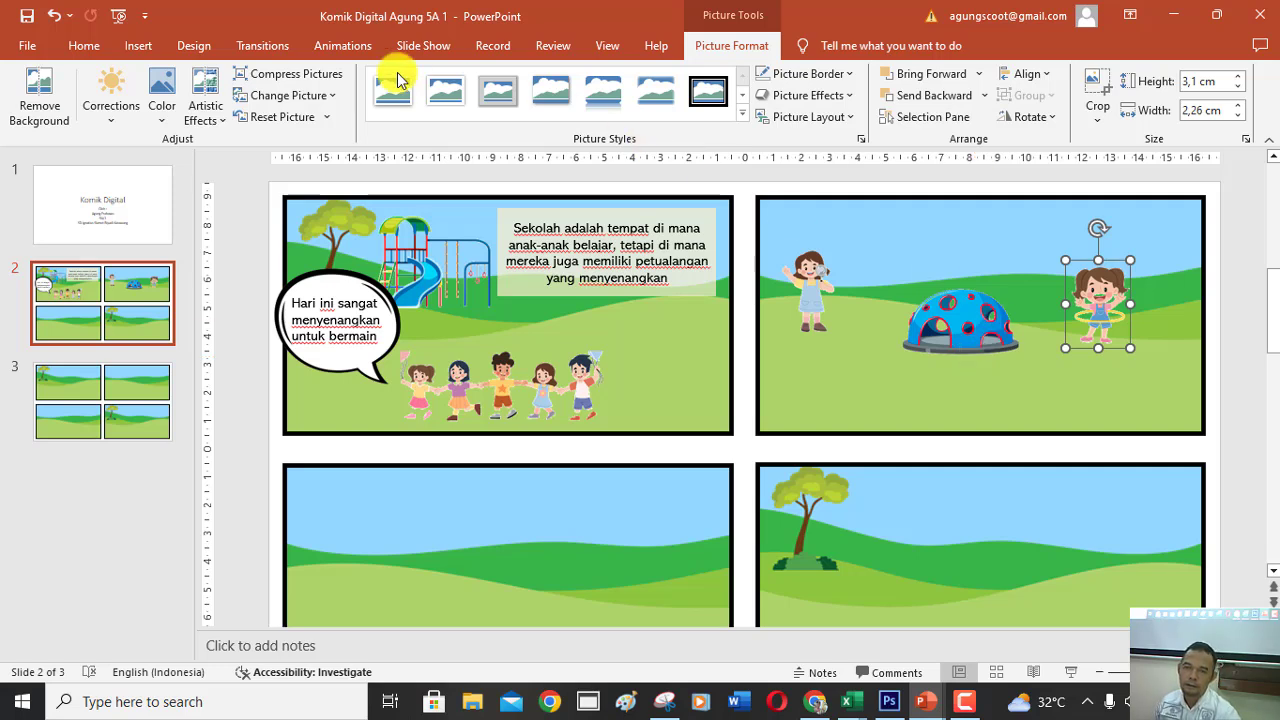
click(124, 47)
click(138, 105)
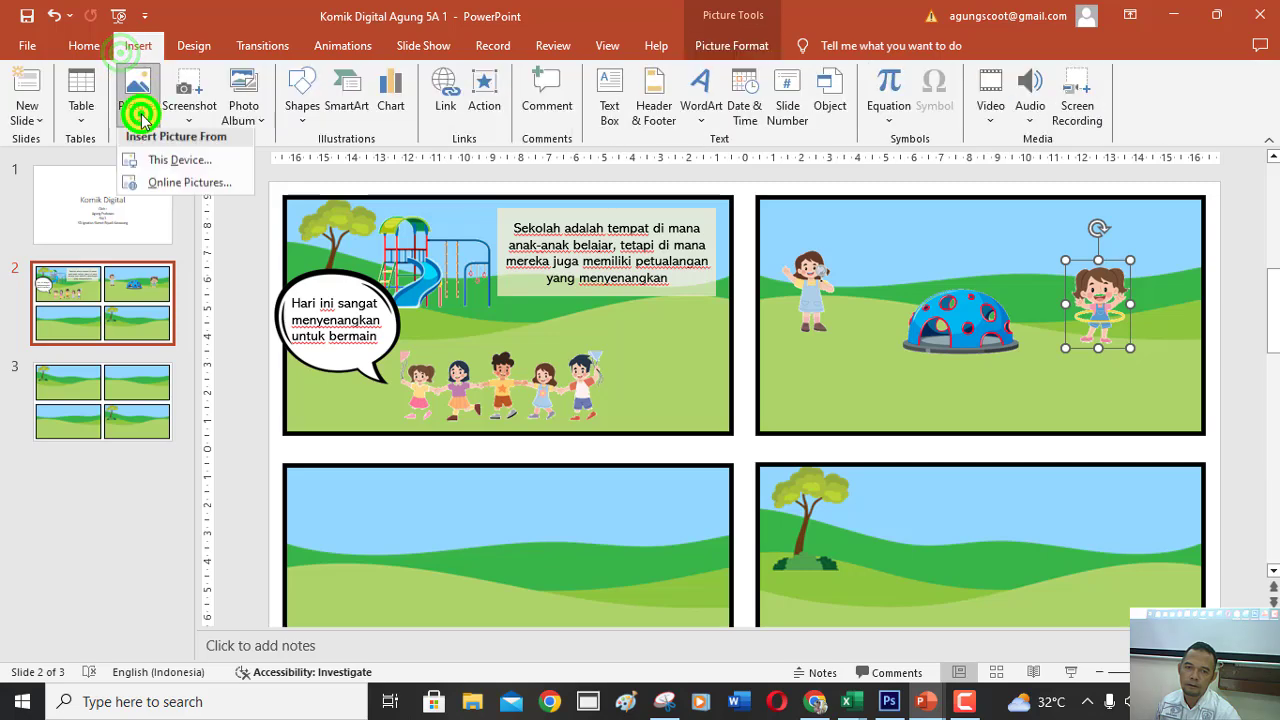
Insert the Balon_dialog5 cloud bubble into the panel's top-right corner, above the hula-hoop girl.
click(163, 160)
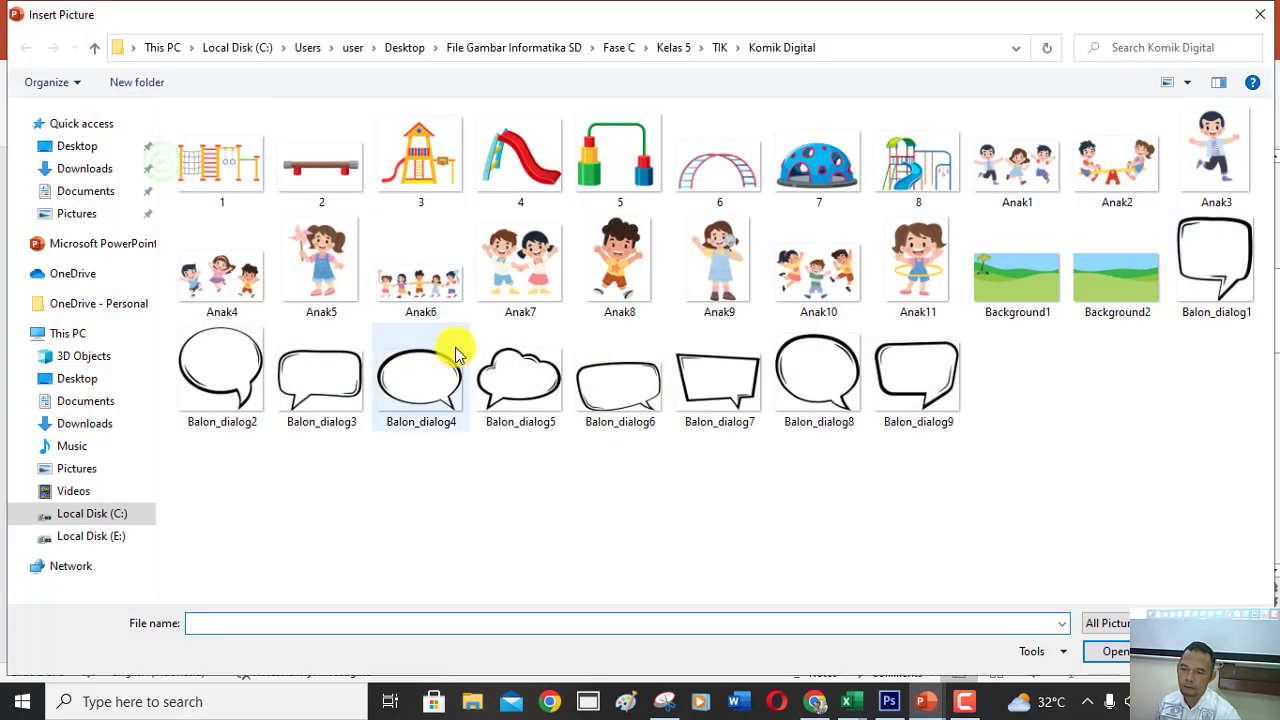
click(492, 370)
click(1113, 652)
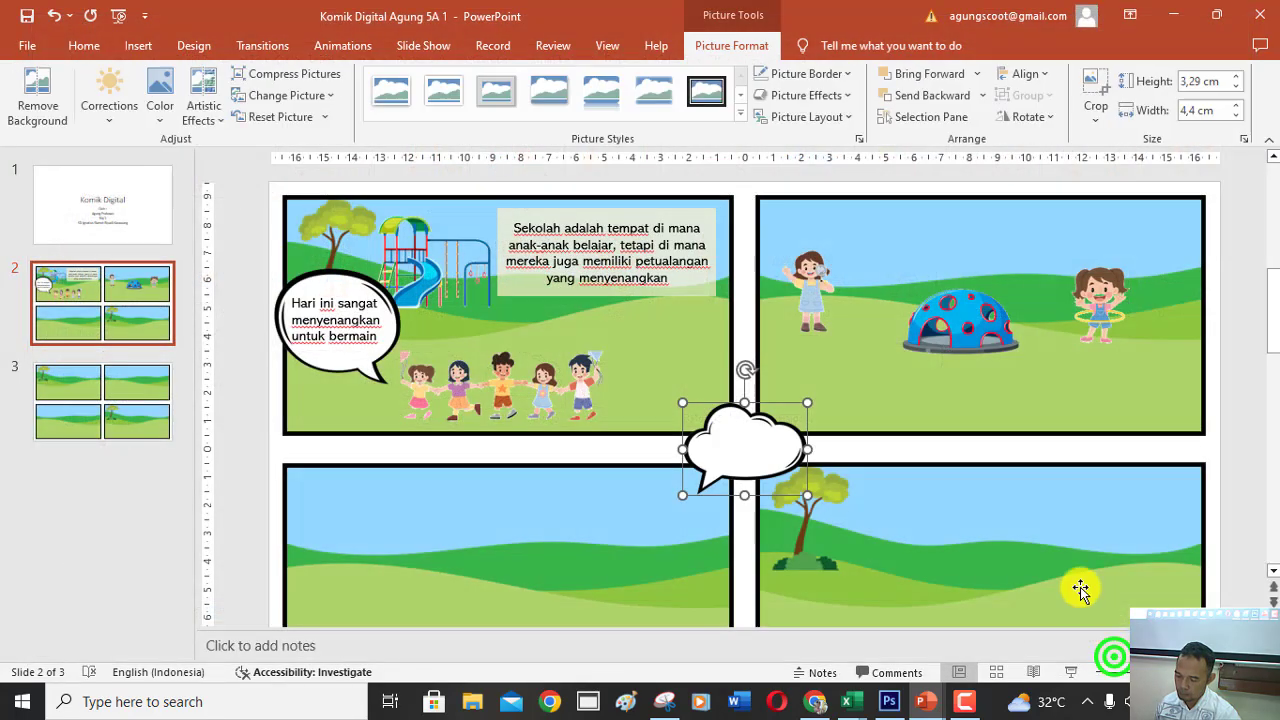
drag(740, 457, 1144, 241)
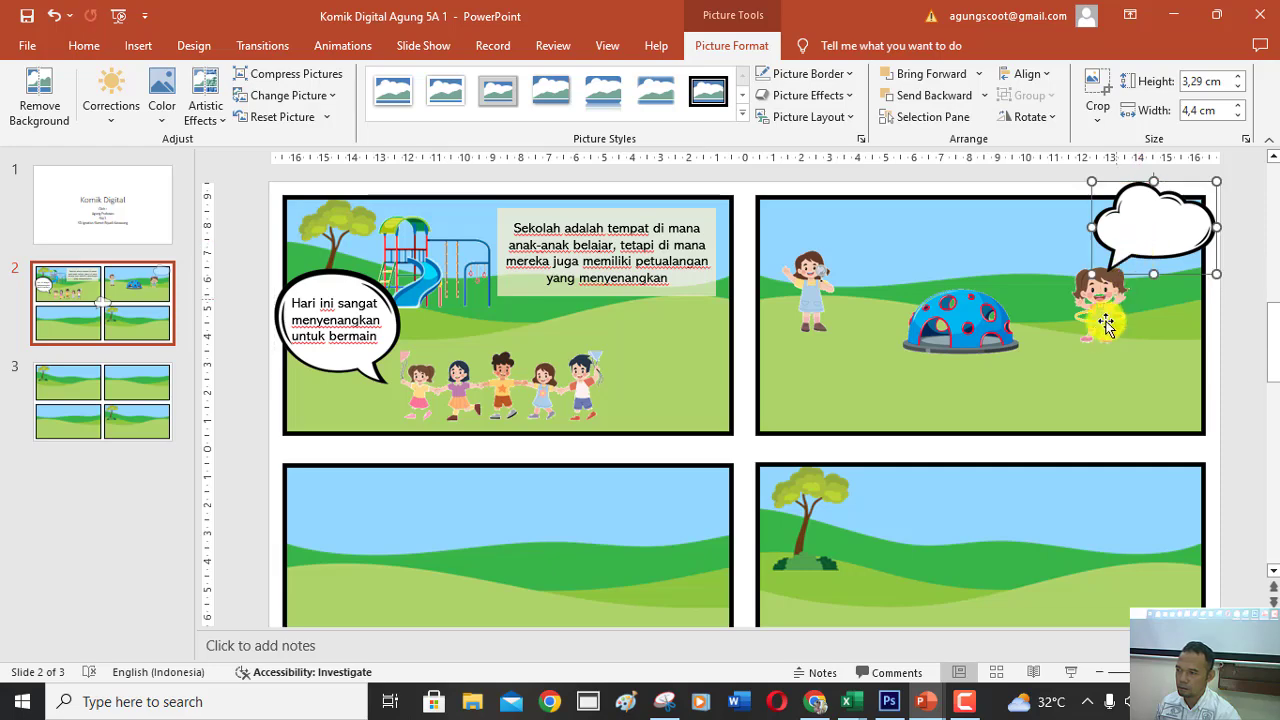
click(1213, 378)
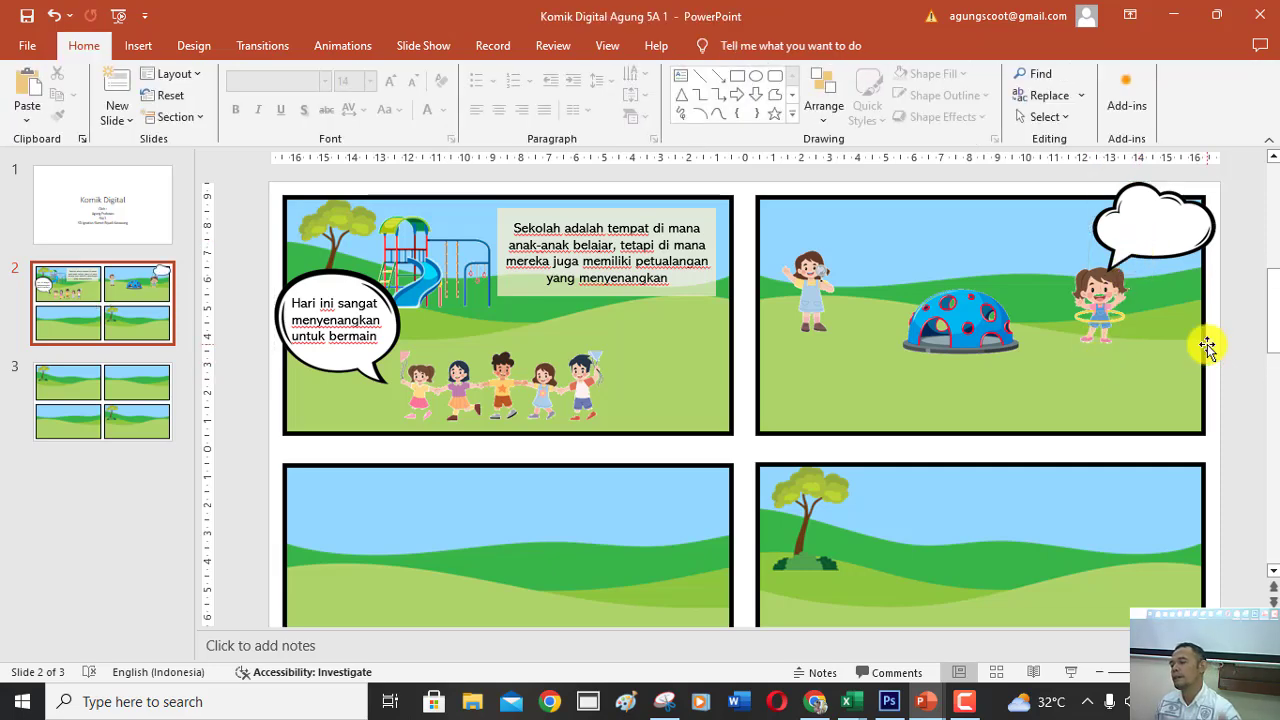
click(662, 213)
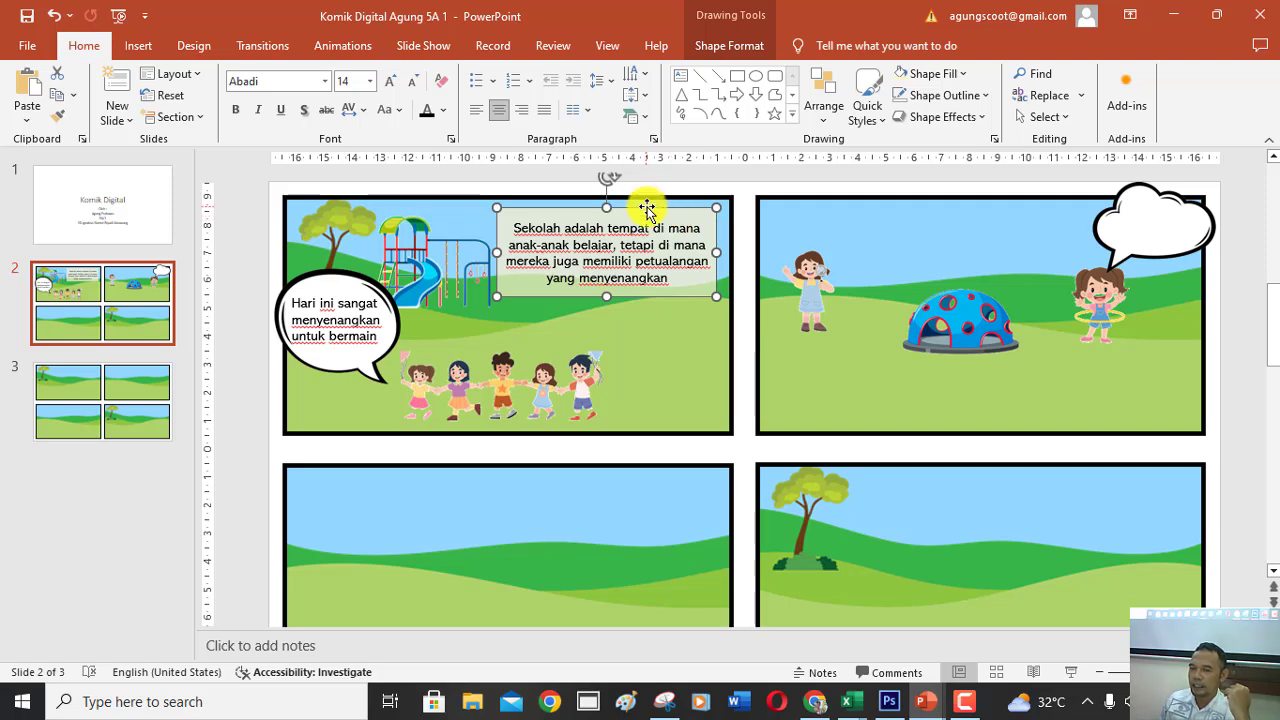
Duplicate the first panel's caption box, move it into the top-right panel and widen it.
click(57, 93)
click(27, 93)
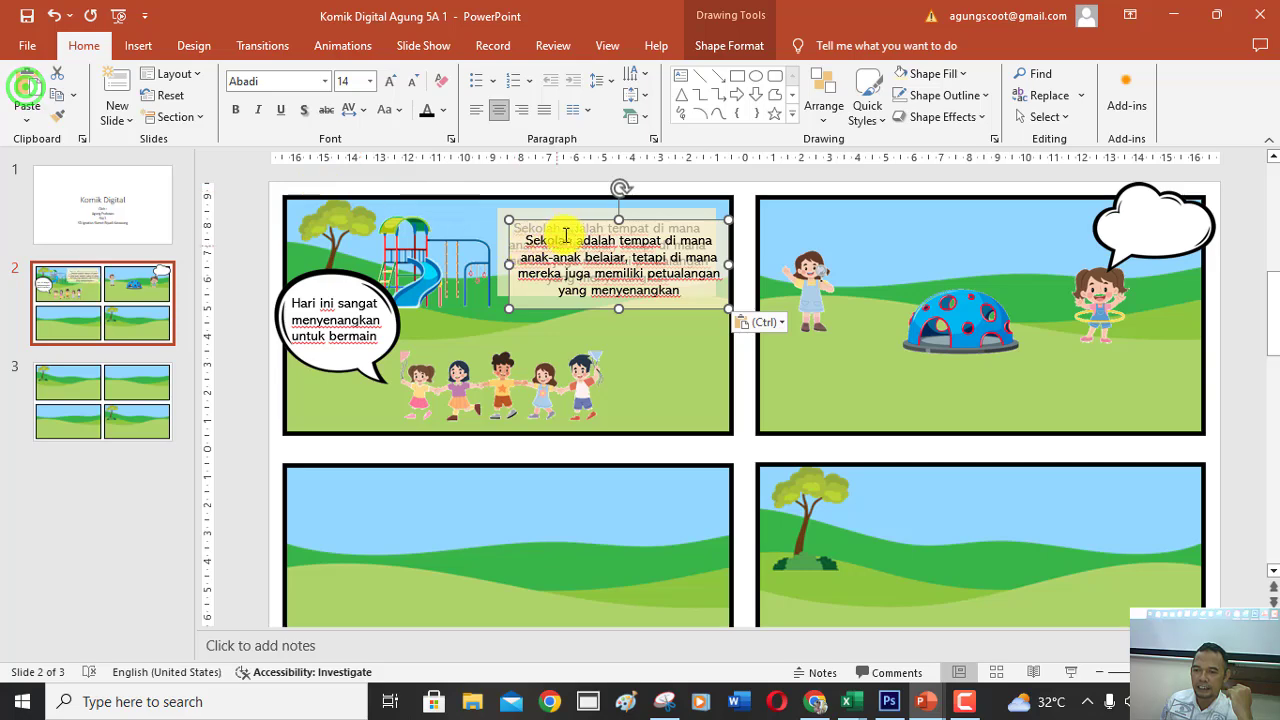
drag(564, 222, 858, 379)
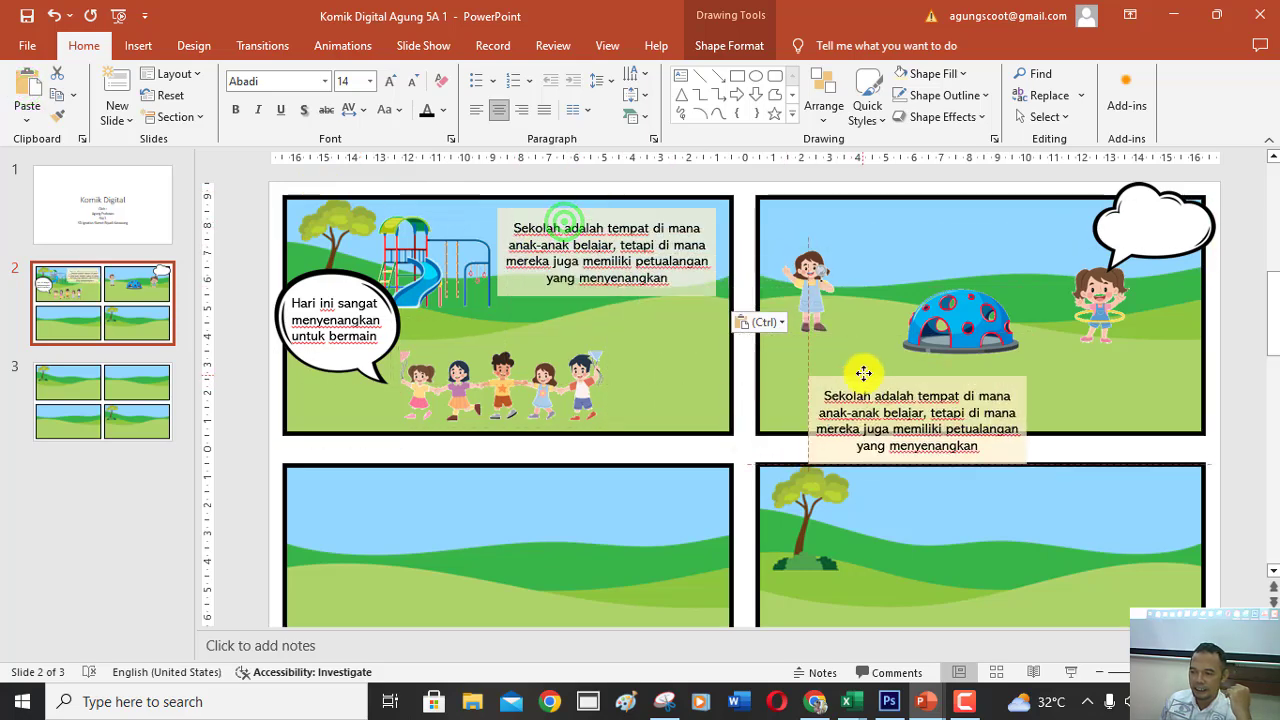
drag(1022, 420, 1192, 420)
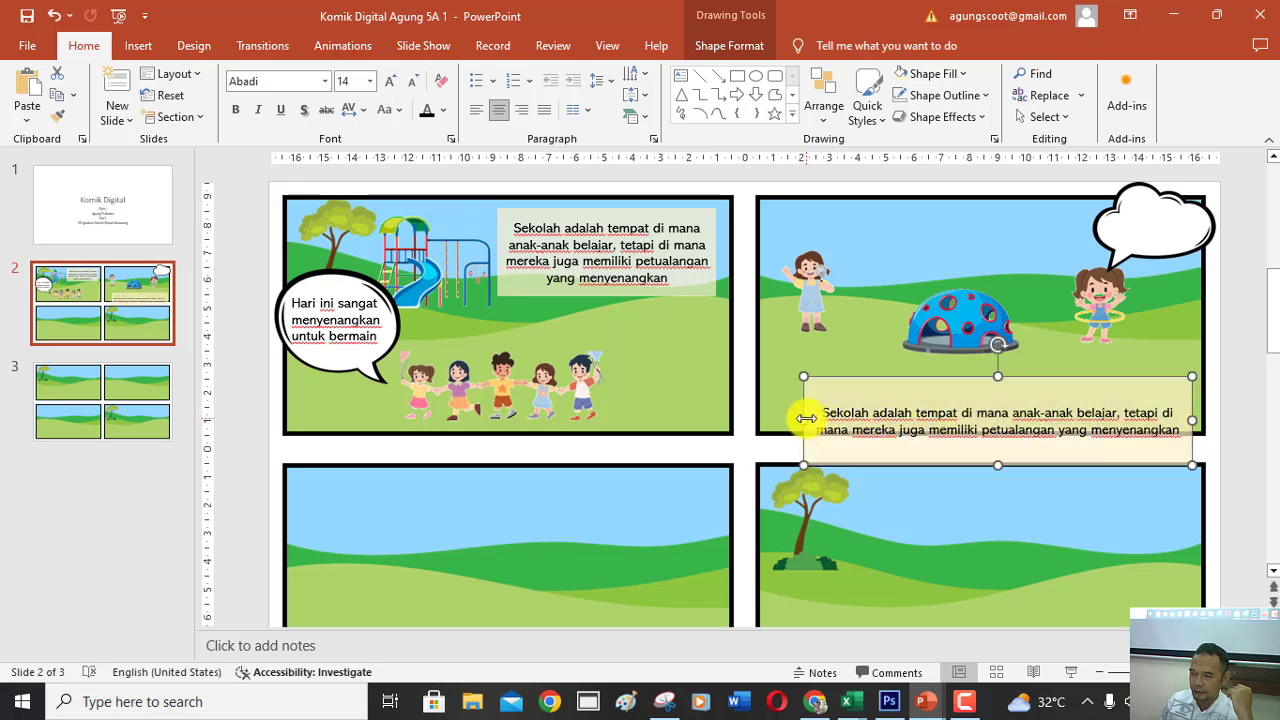
drag(806, 418, 777, 418)
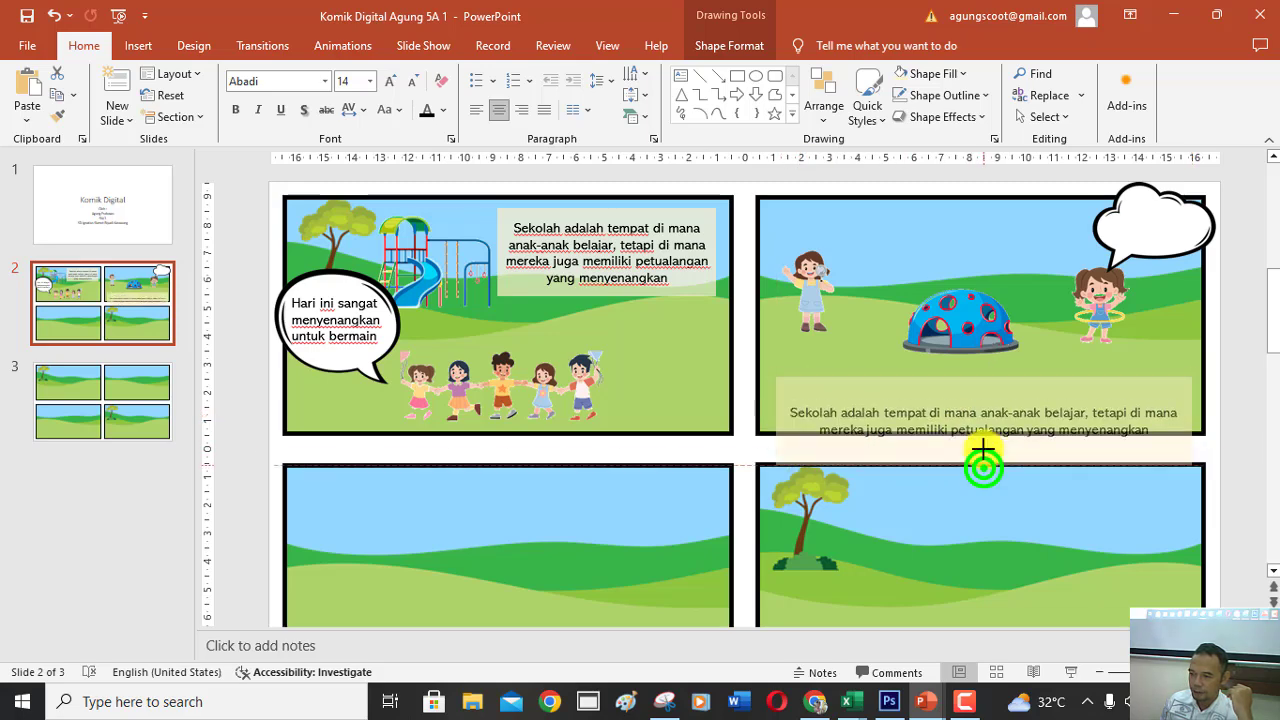
drag(983, 447, 983, 426)
Replace the copied caption with 'beberapa permainan yang menggembirakan … setelah jam pelajaran selesai.'.
click(851, 397)
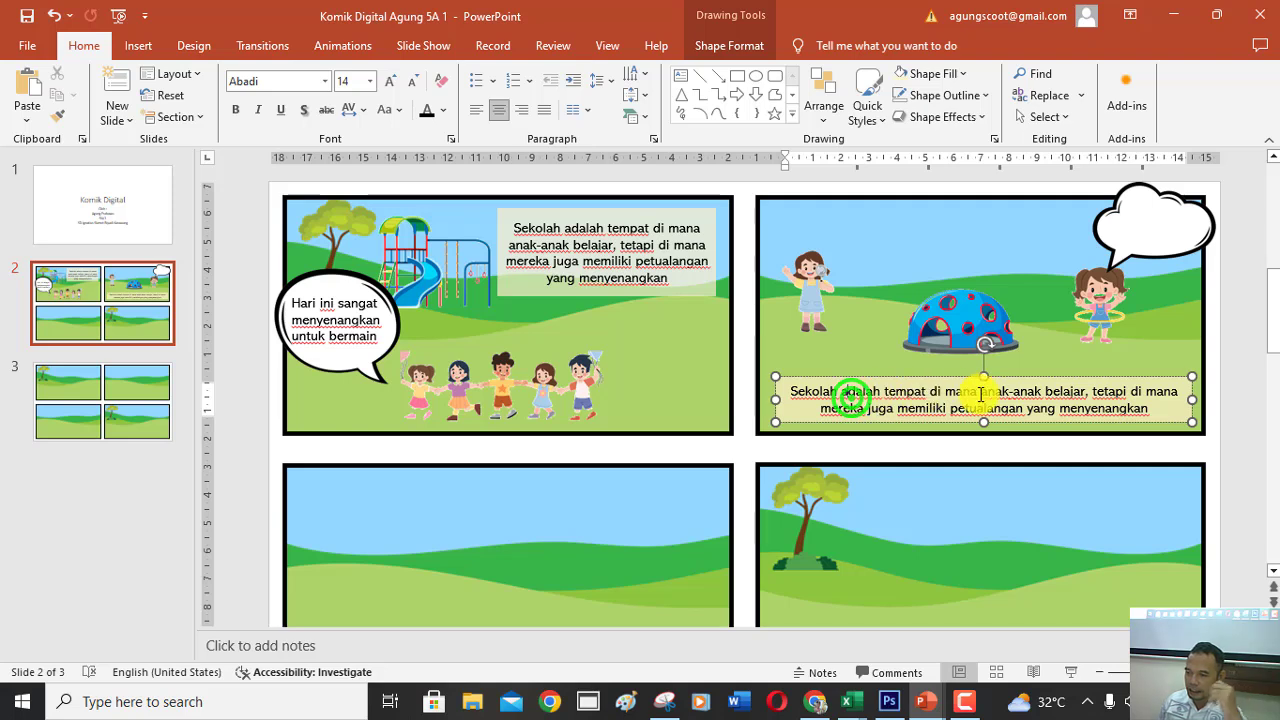
key(ctrl+a)
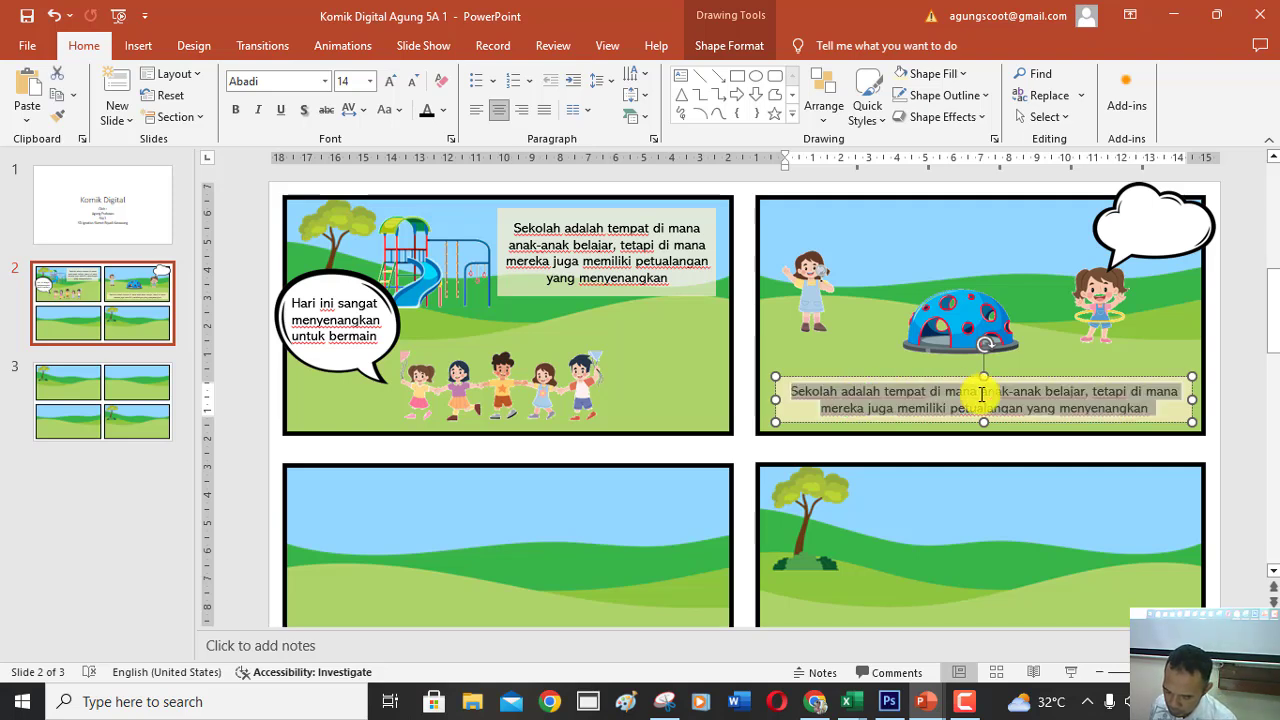
key(Delete)
text(Di taman sekolah, ada)
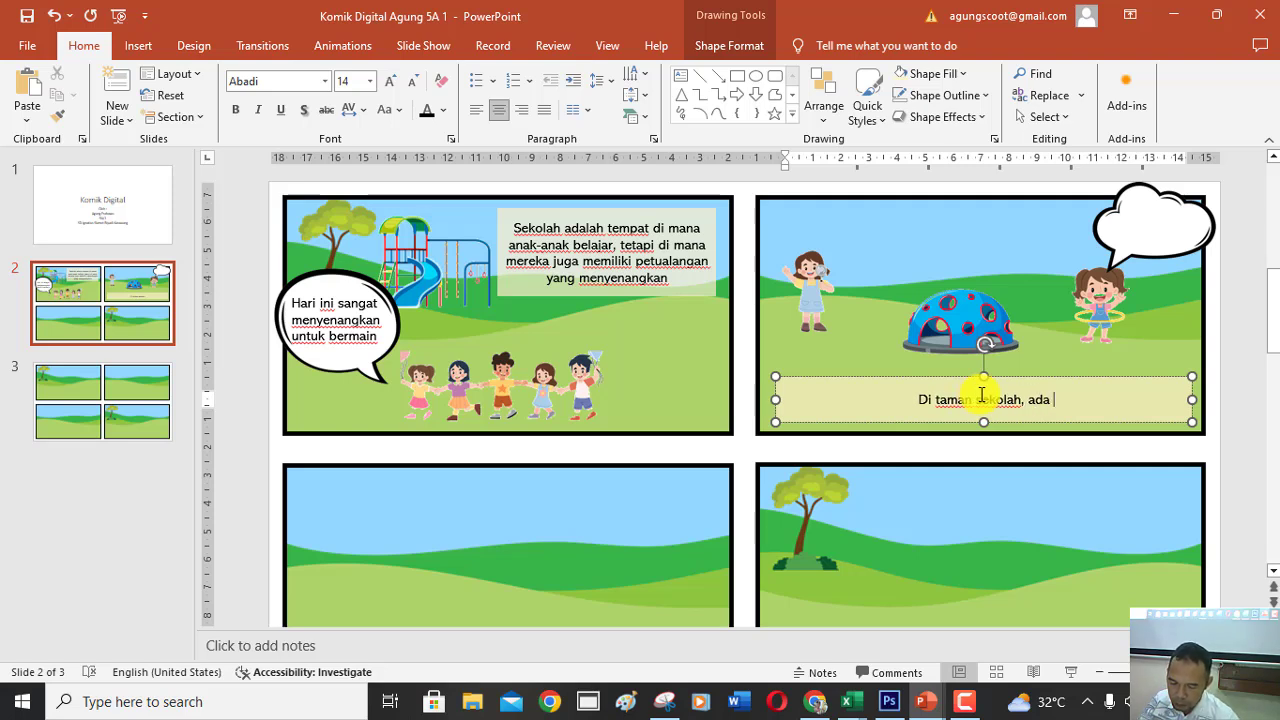
text(beberap)
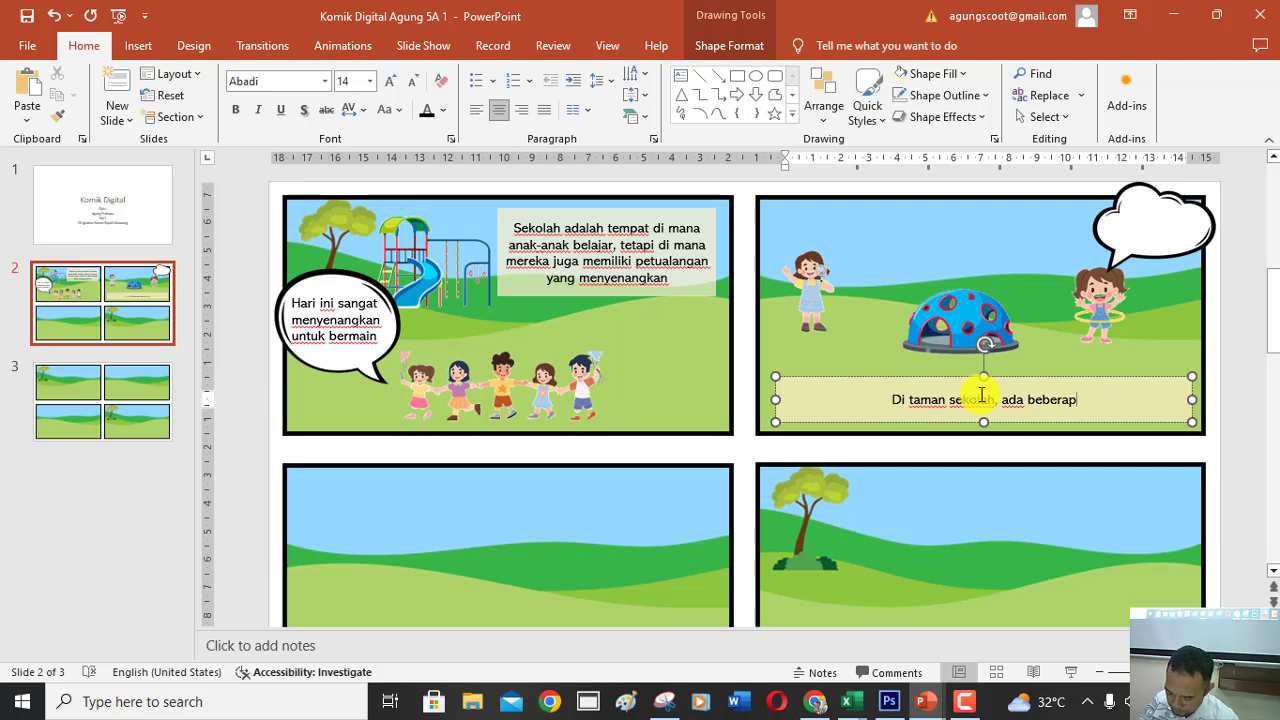
text(a )
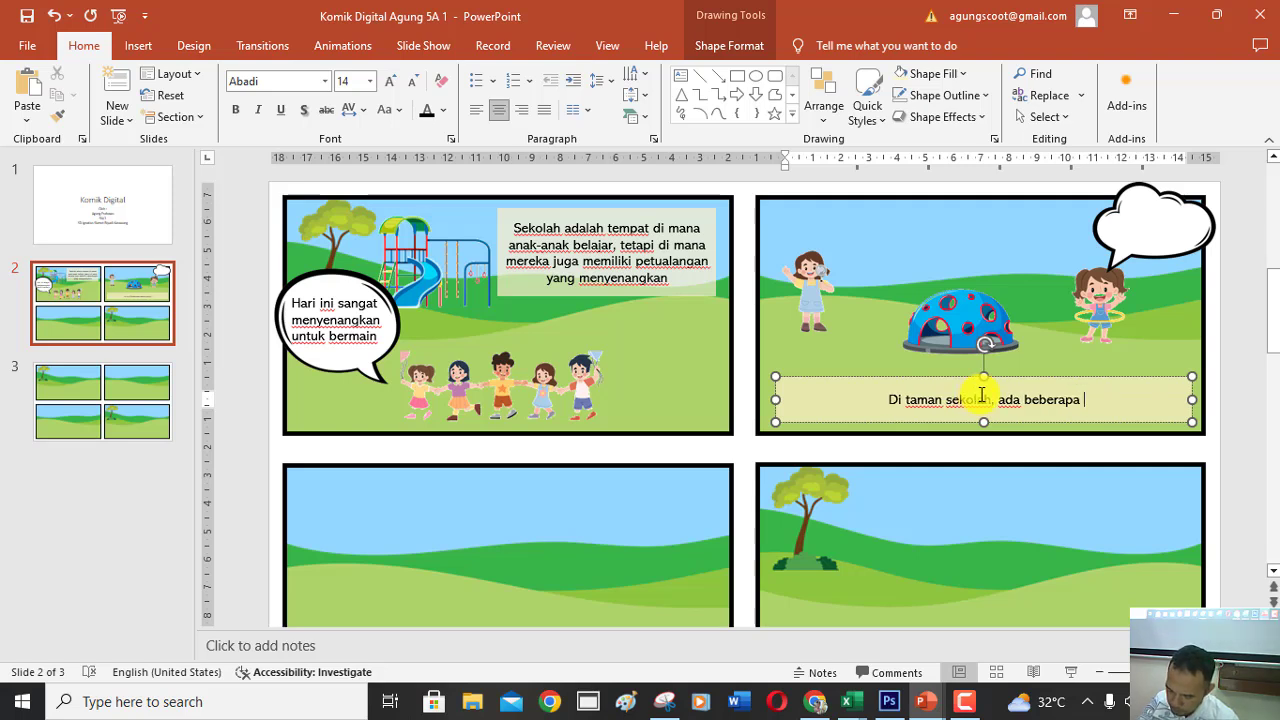
text(perm)
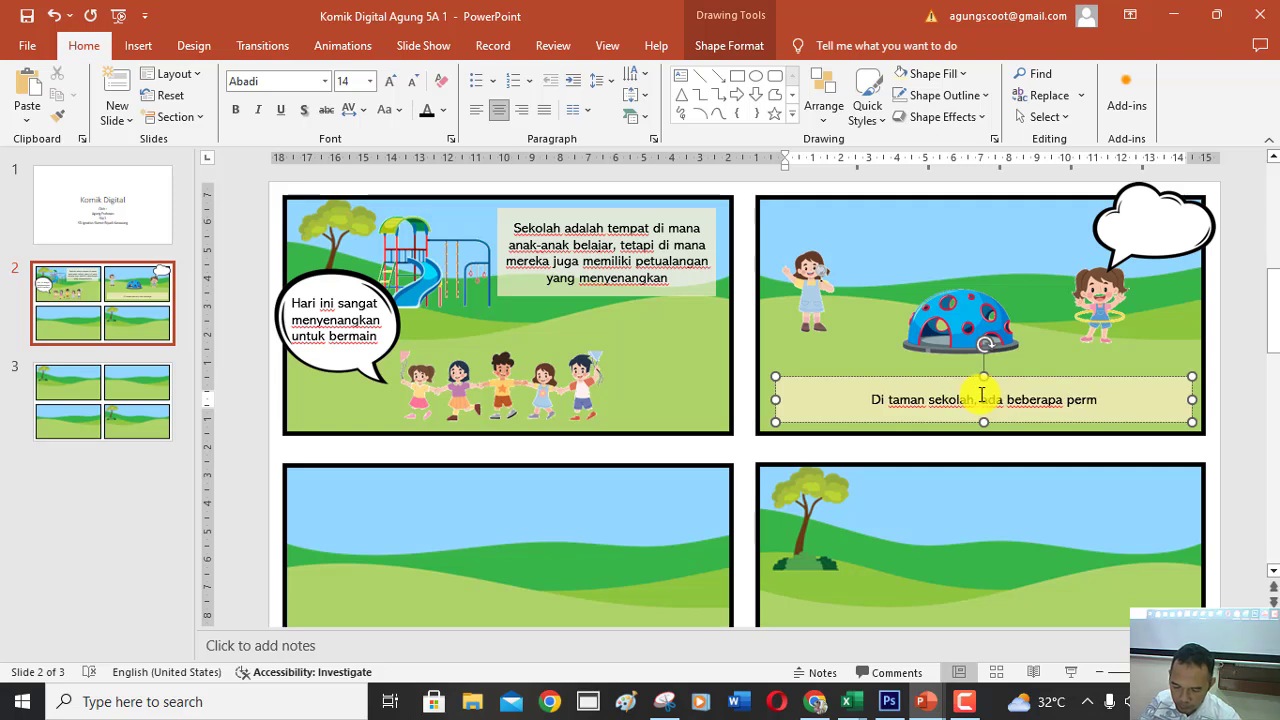
text(ainan yang )
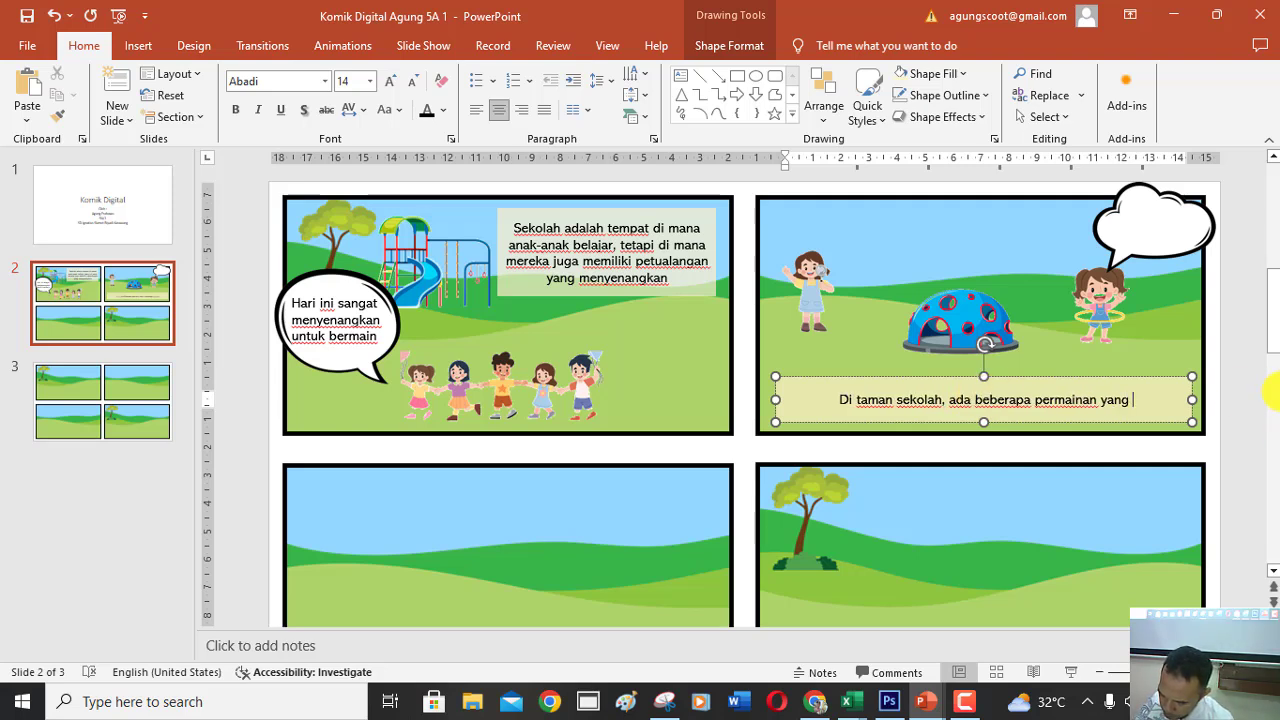
text(me)
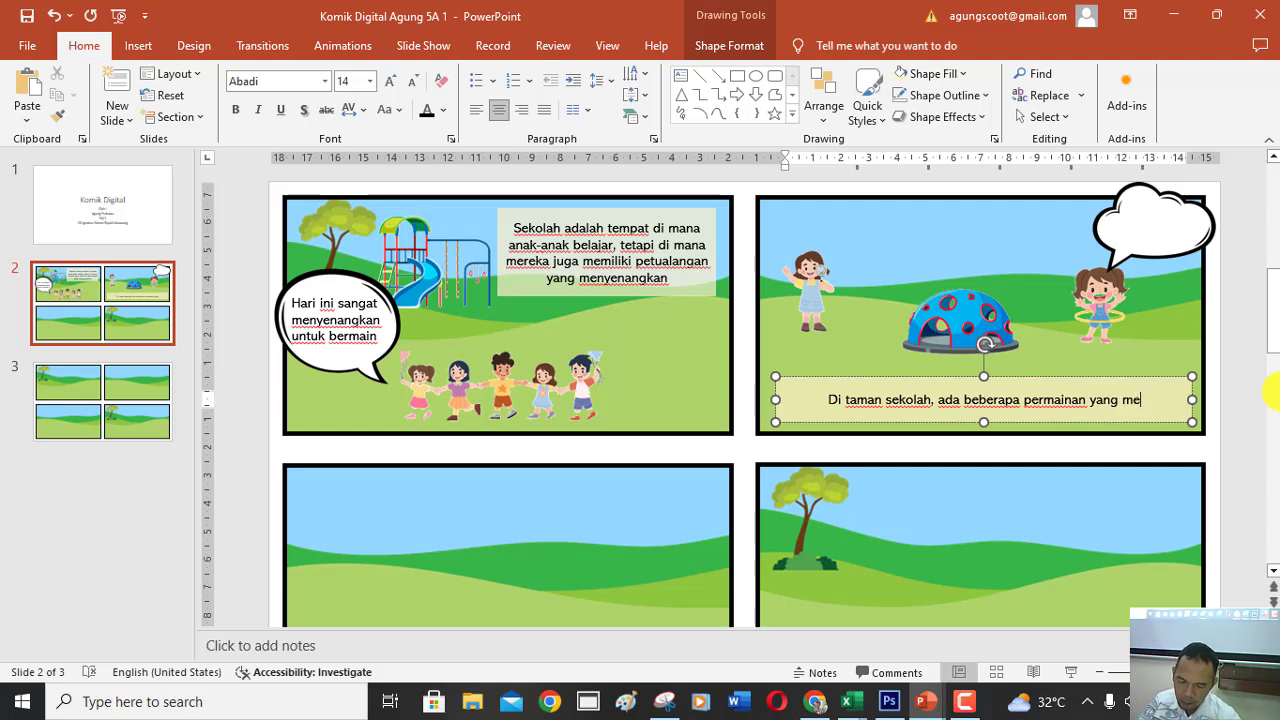
text(nggembirak)
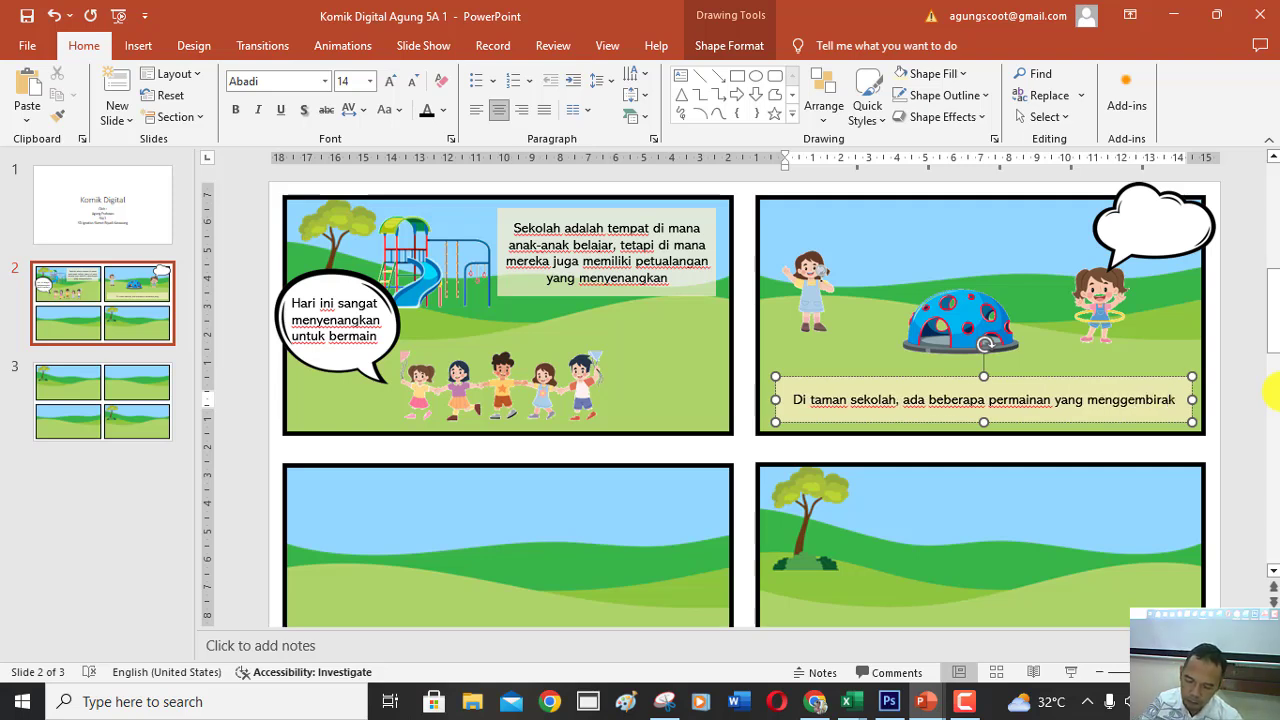
text(an )
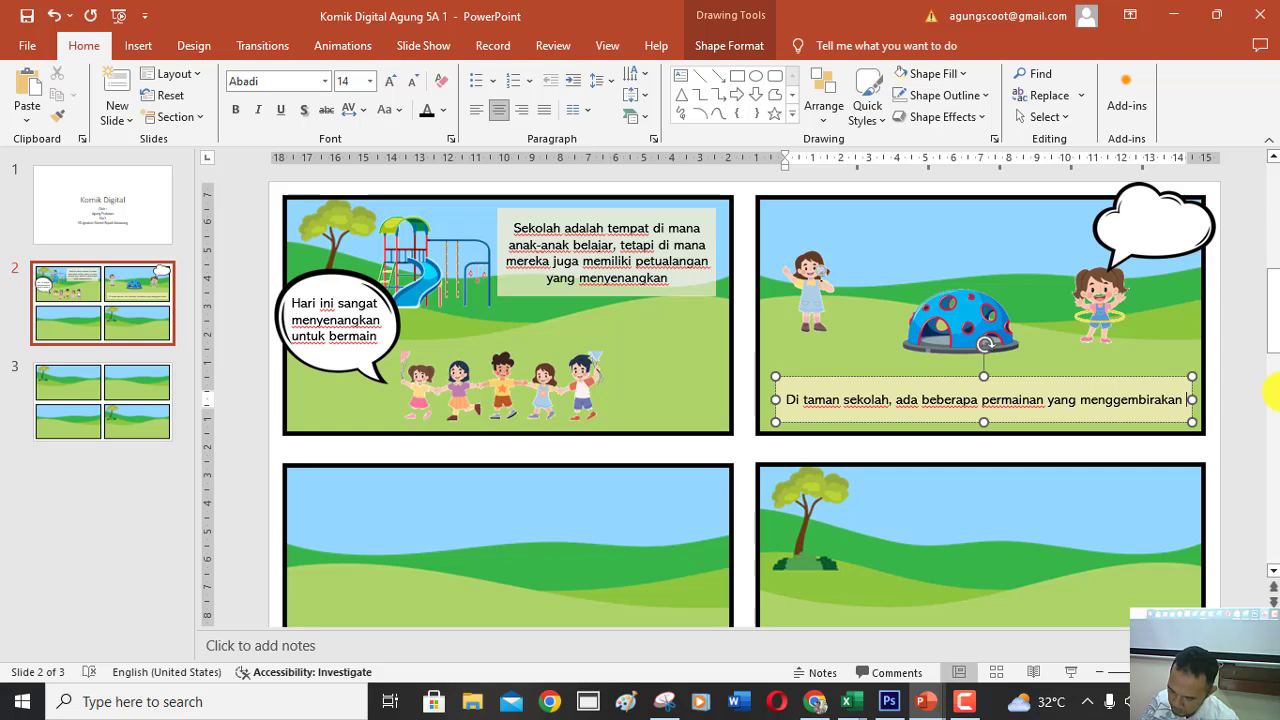
text(yang )
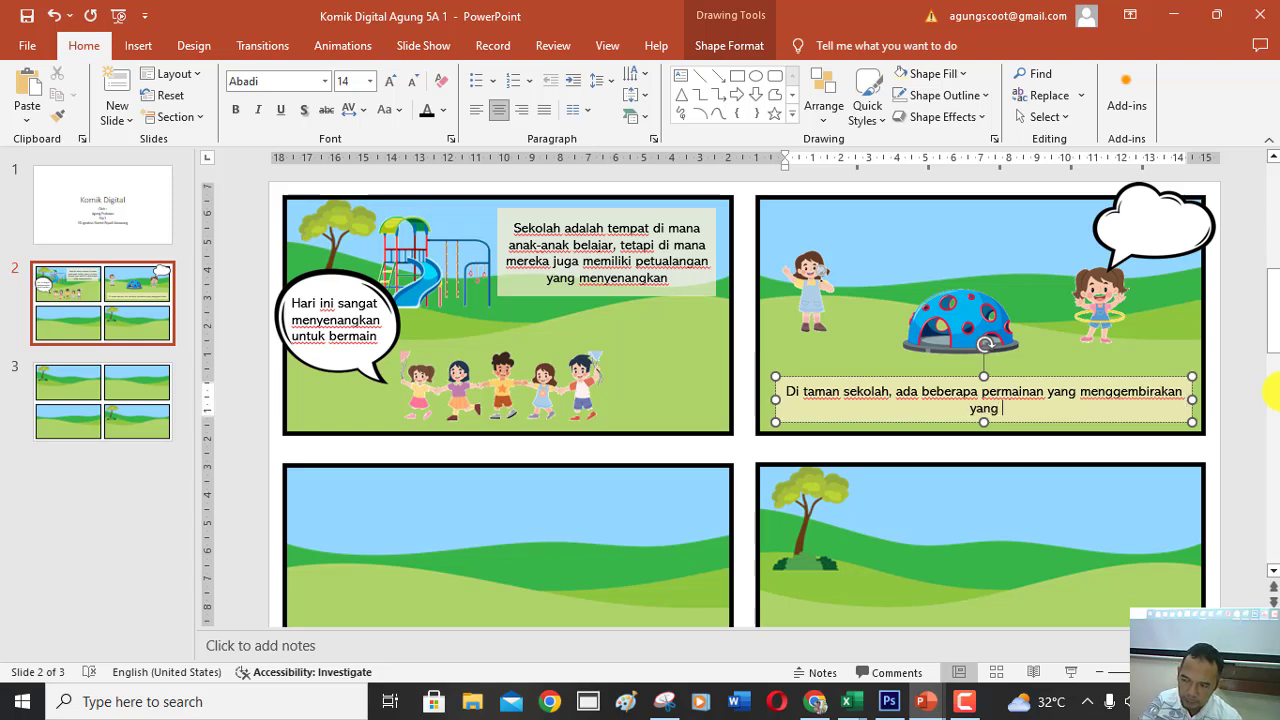
text(selalu menanti anak-)
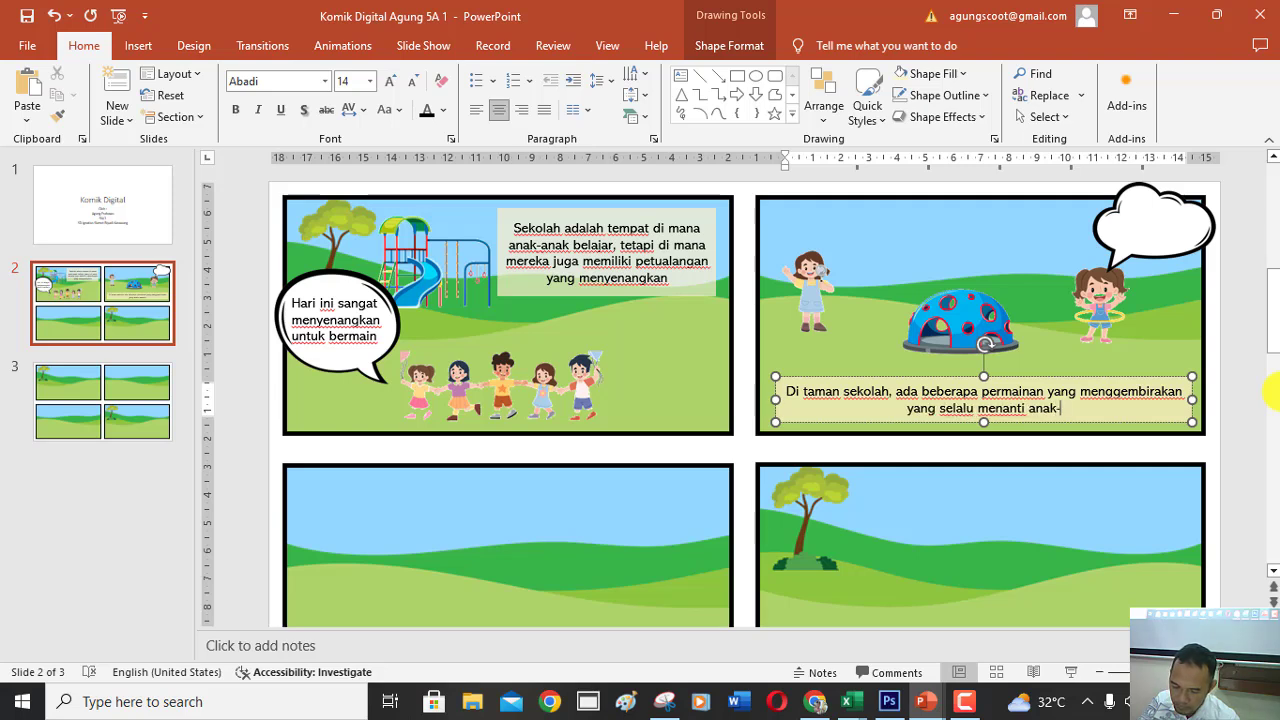
text(anak)
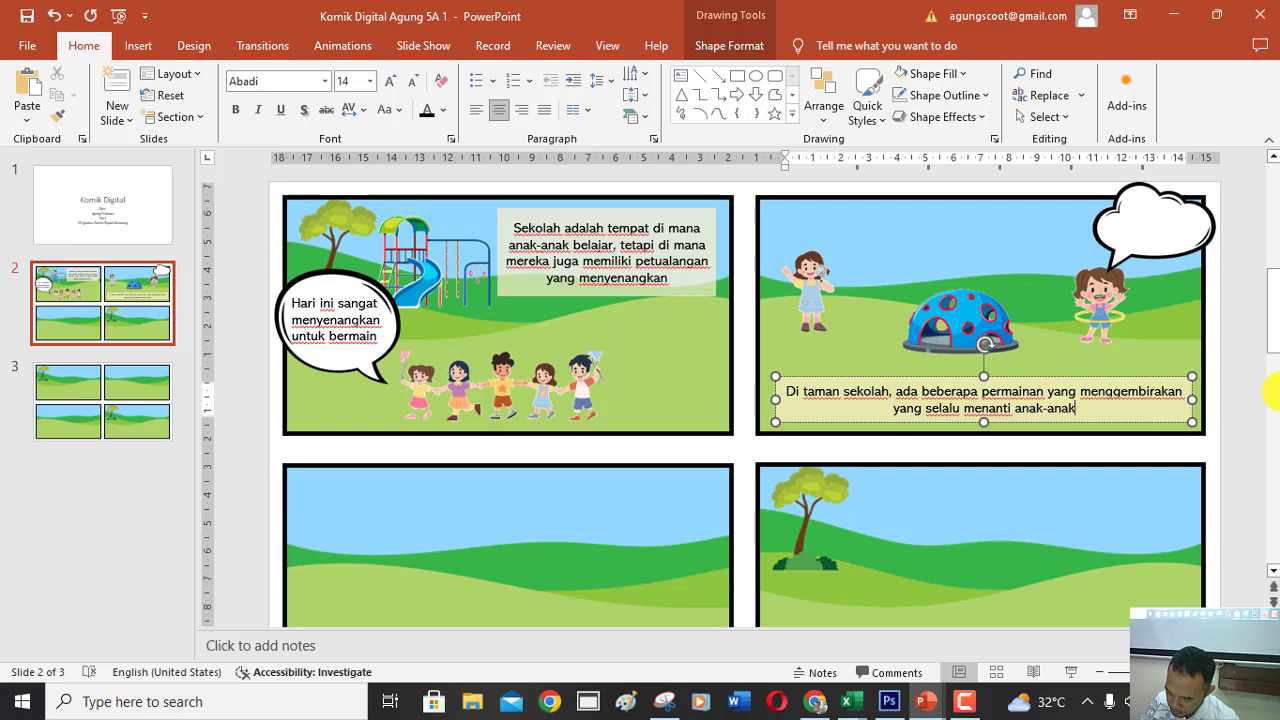
text( sete)
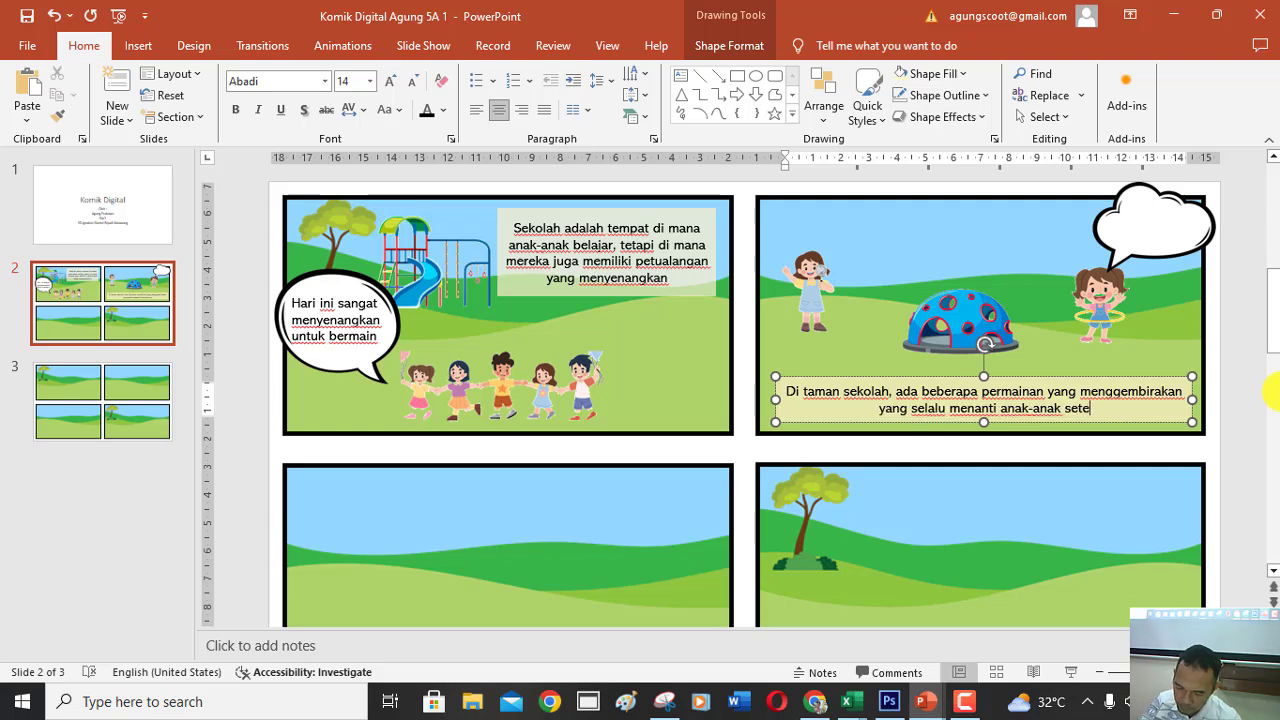
text(lah jam pel)
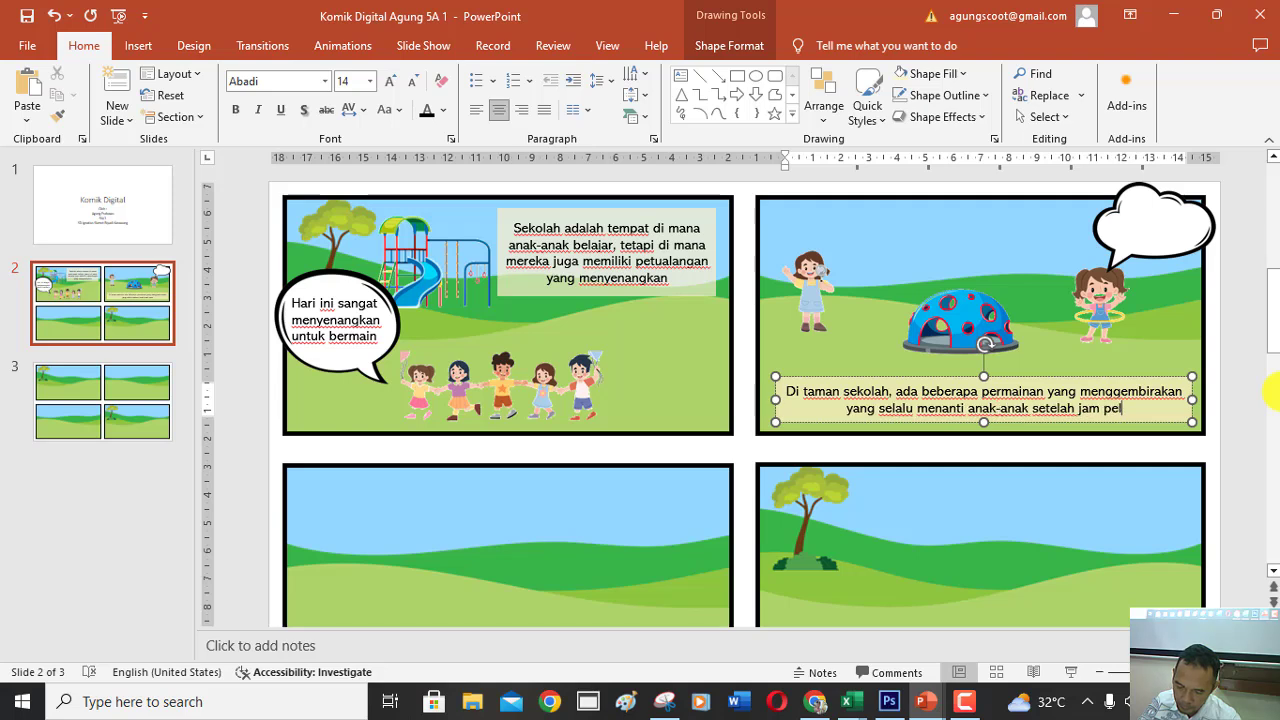
text(ajaran)
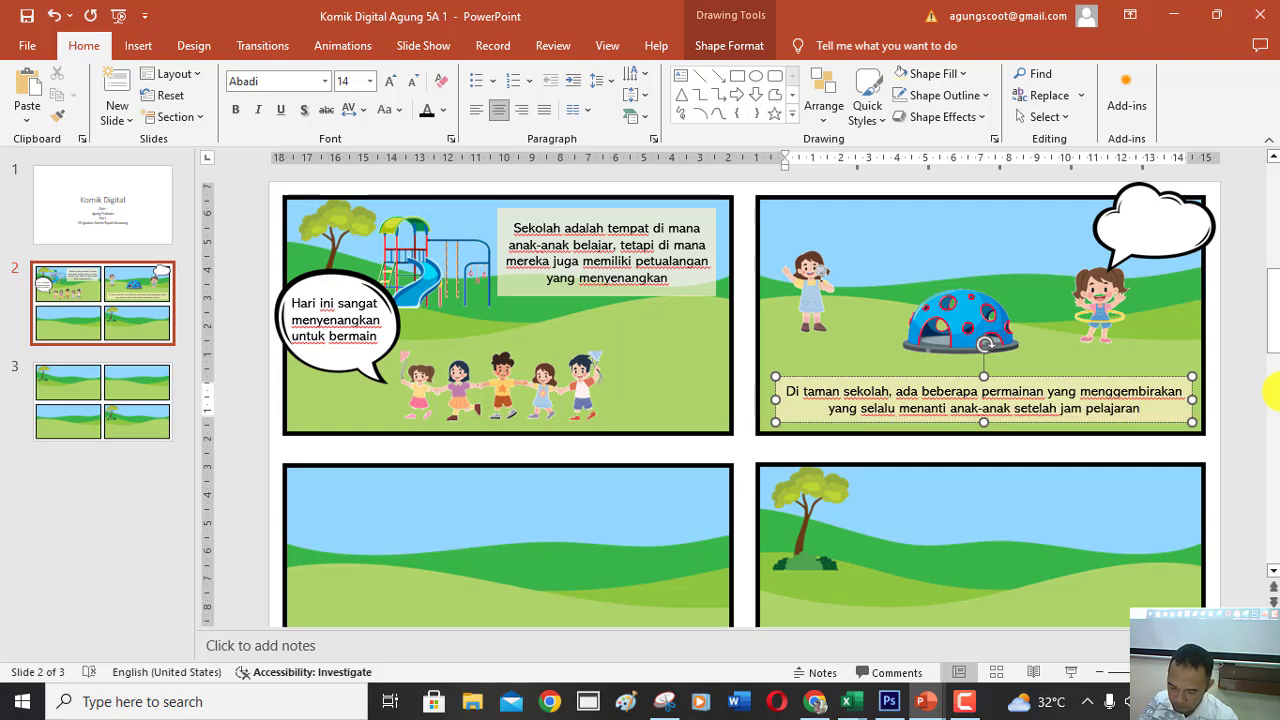
text( selesai)
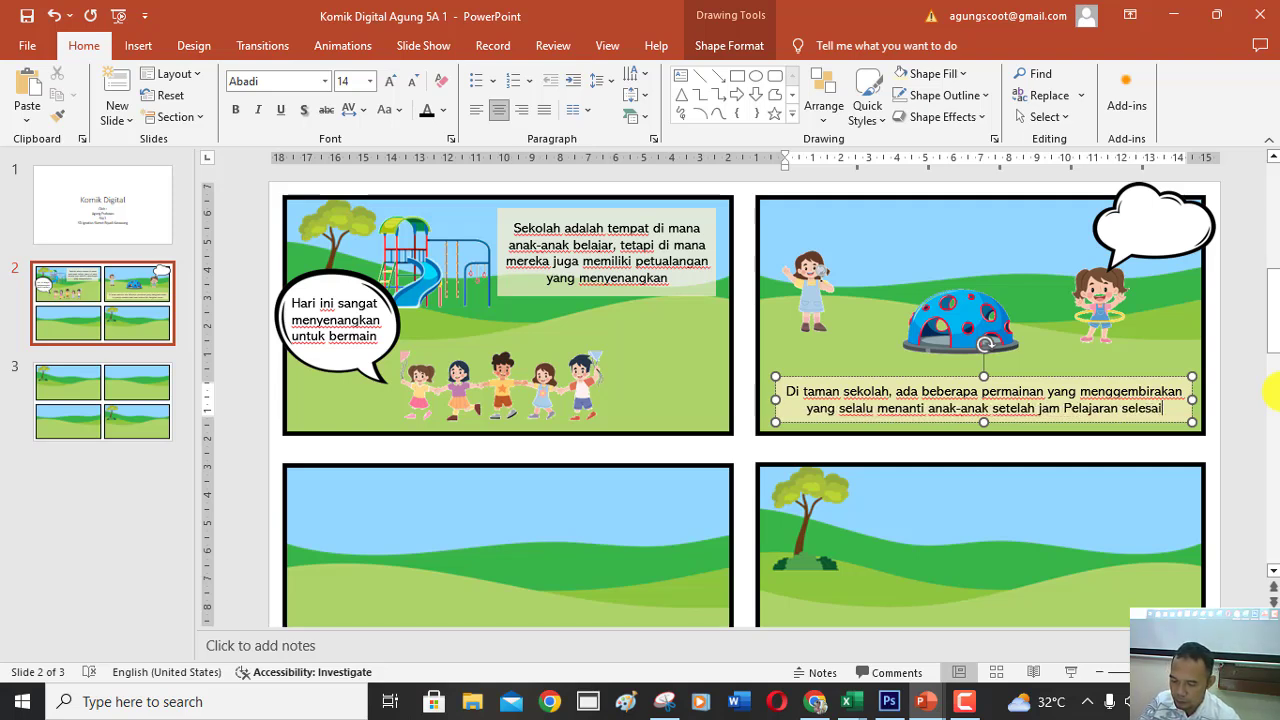
text(.)
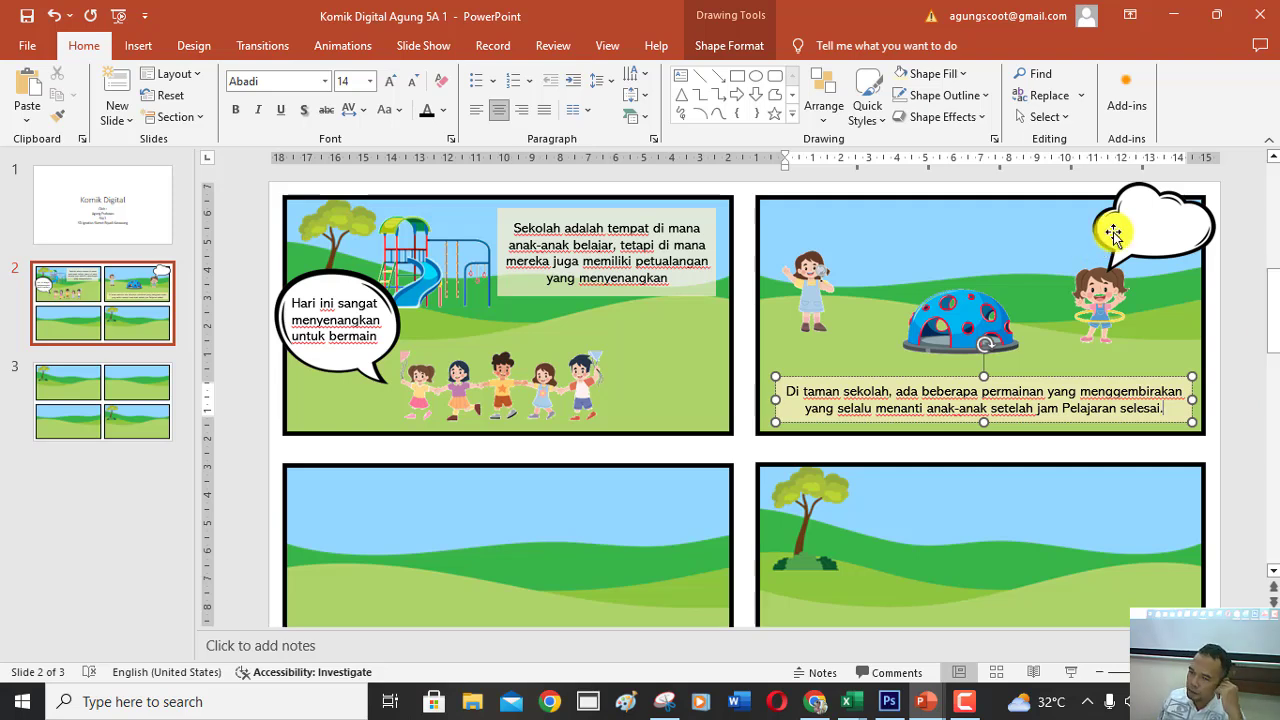
Duplicate the 'Hari ini sangat menyenangkan' bubble text box into the empty cloud bubble.
click(340, 312)
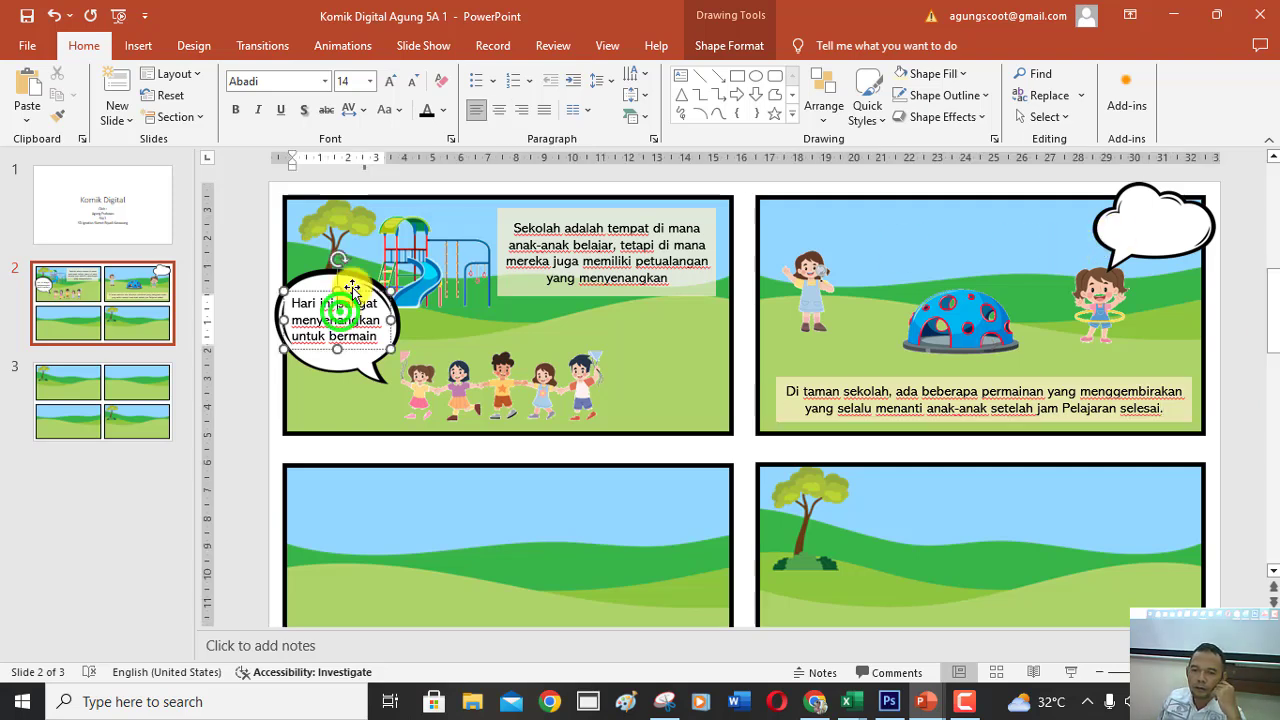
click(352, 290)
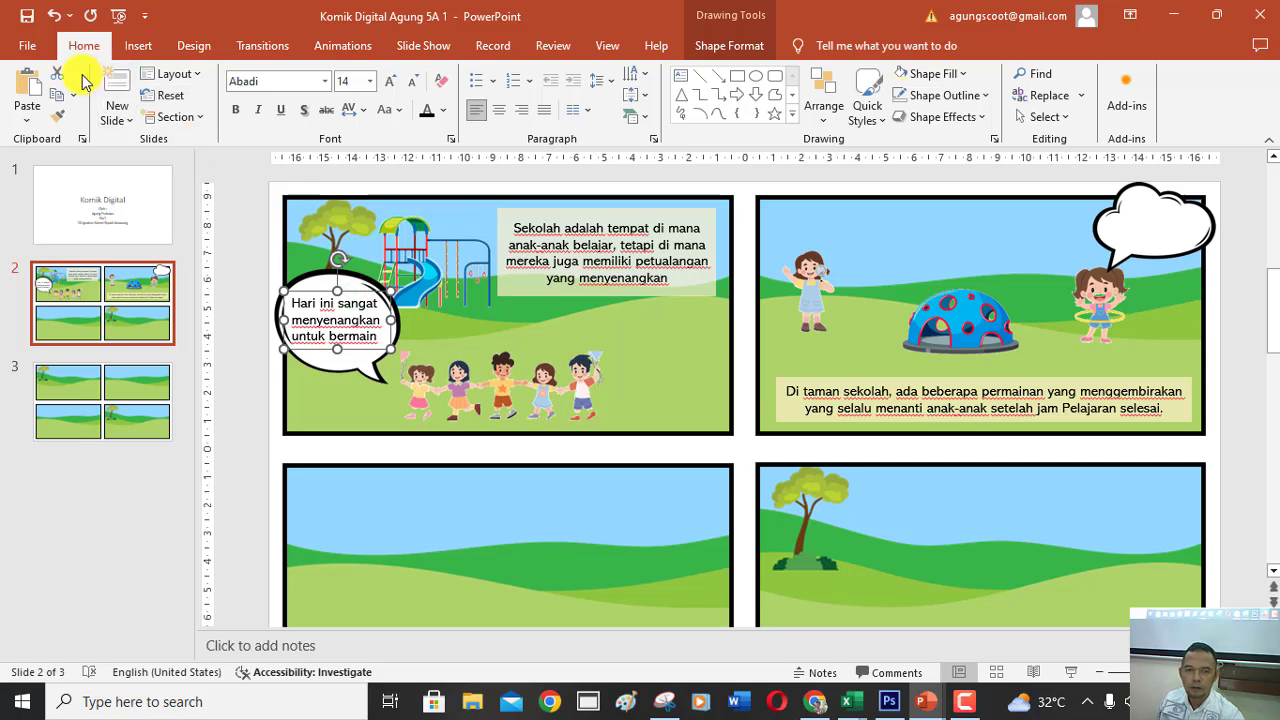
click(57, 94)
click(27, 90)
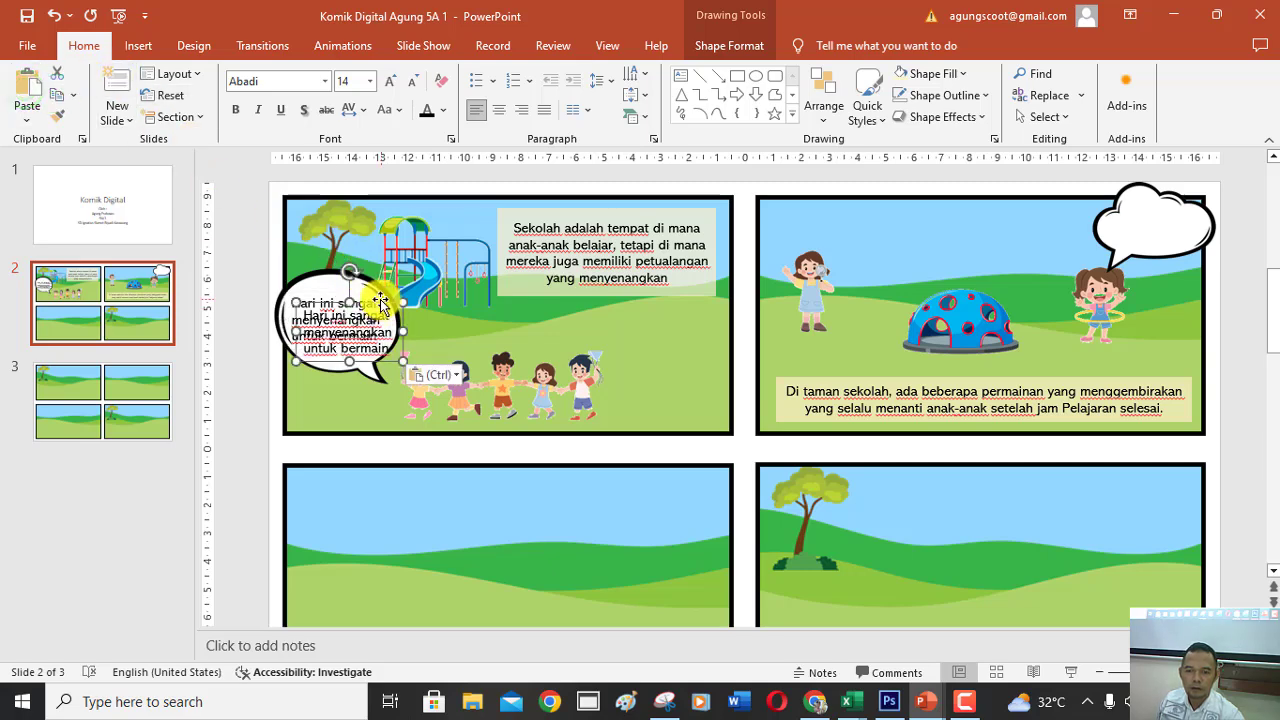
drag(380, 303, 1197, 199)
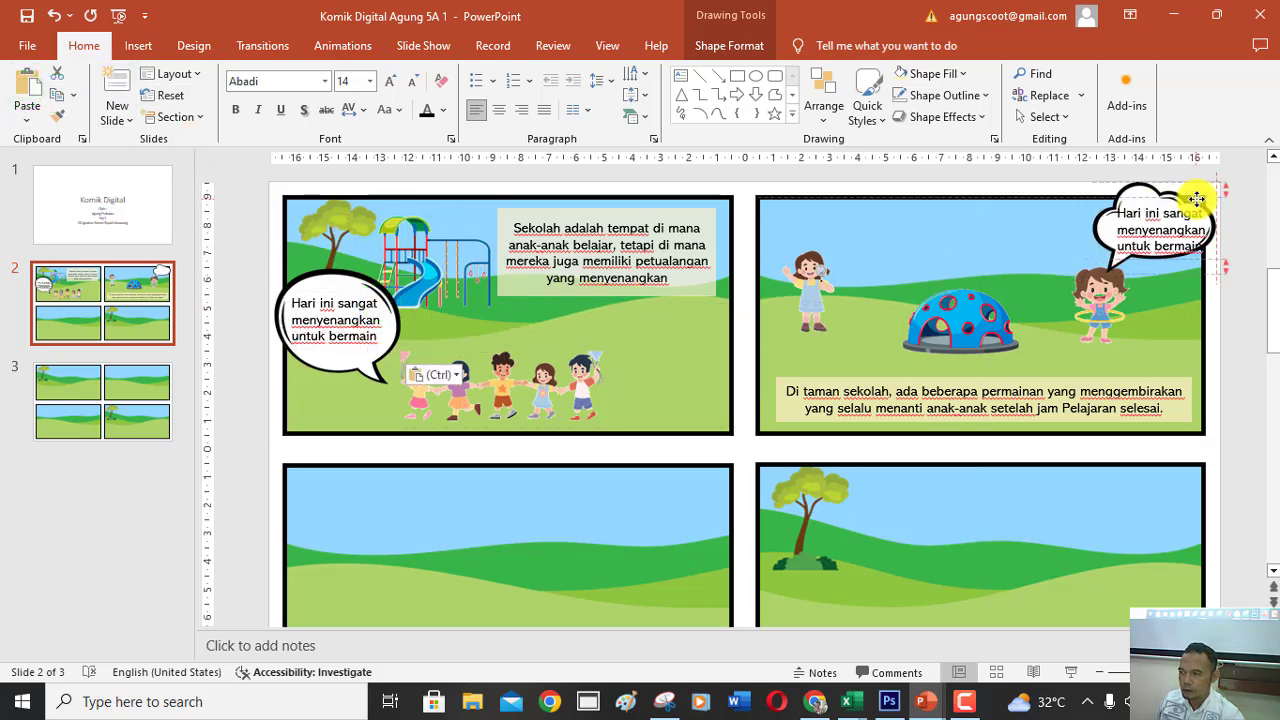
Centre the copied bubble text and change it to 'Aku suka bermain Hula Hoop'.
click(1177, 232)
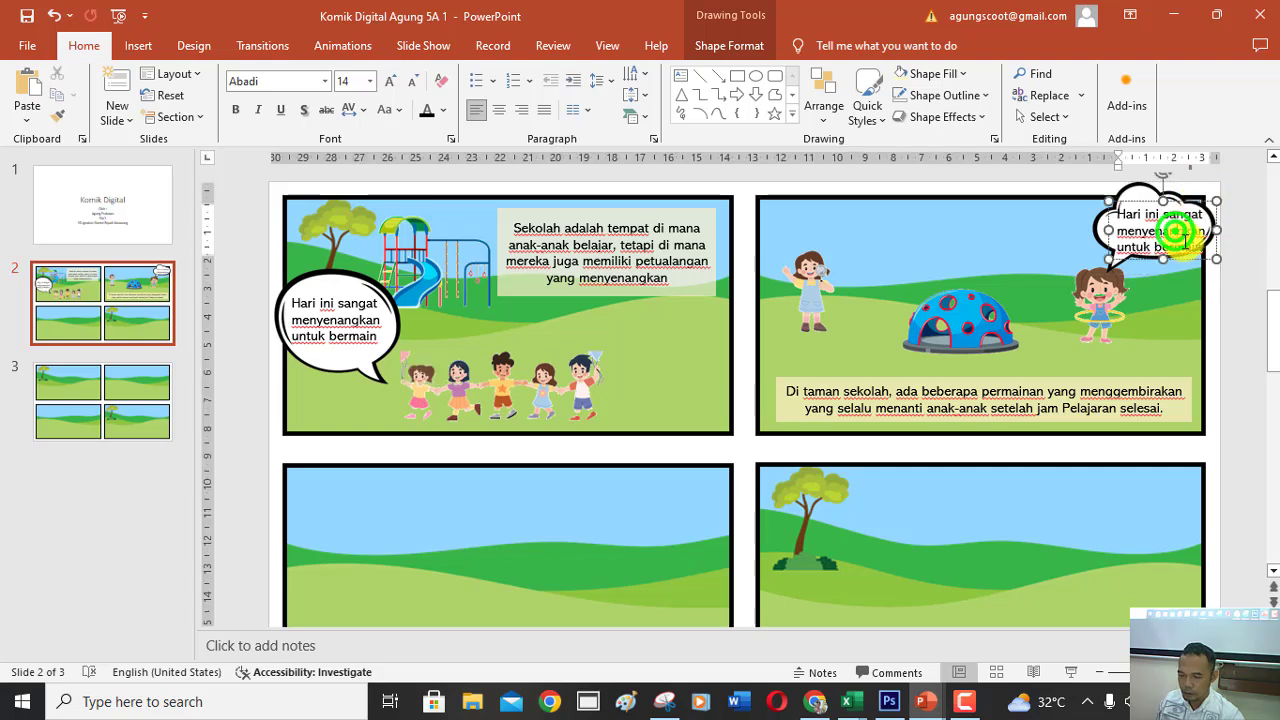
key(ctrl+a)
click(498, 110)
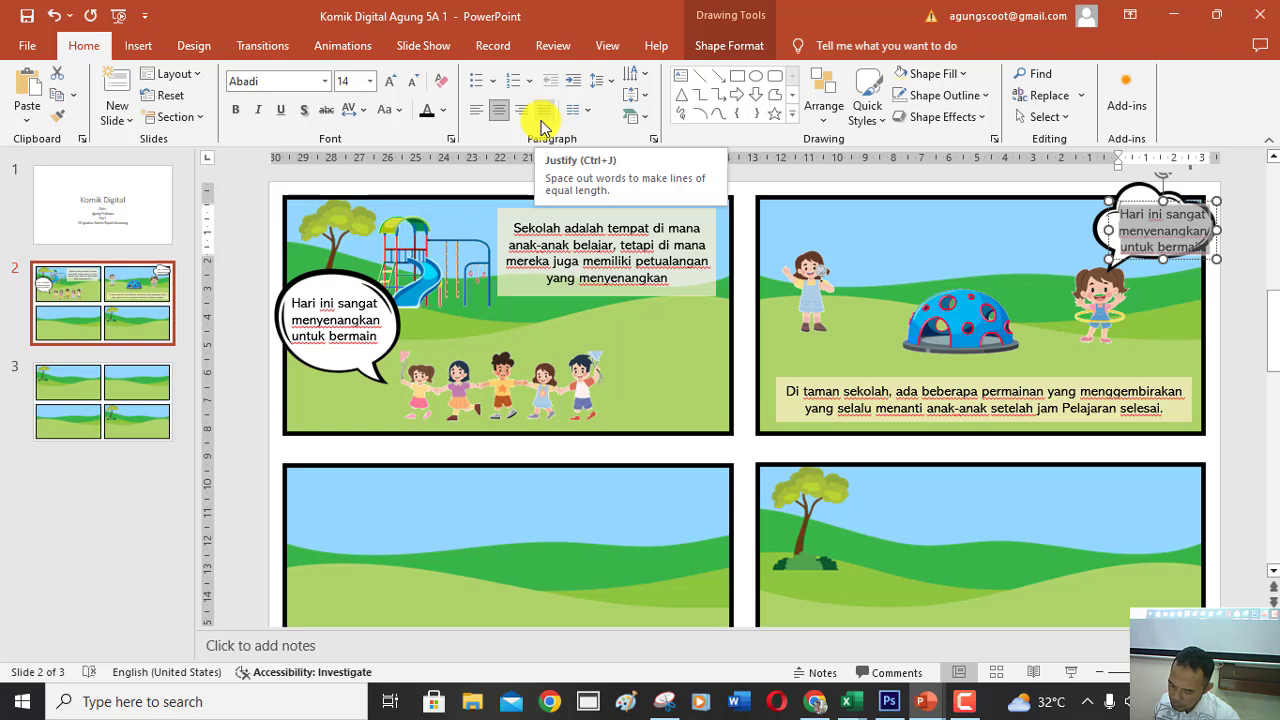
text(Aku suk)
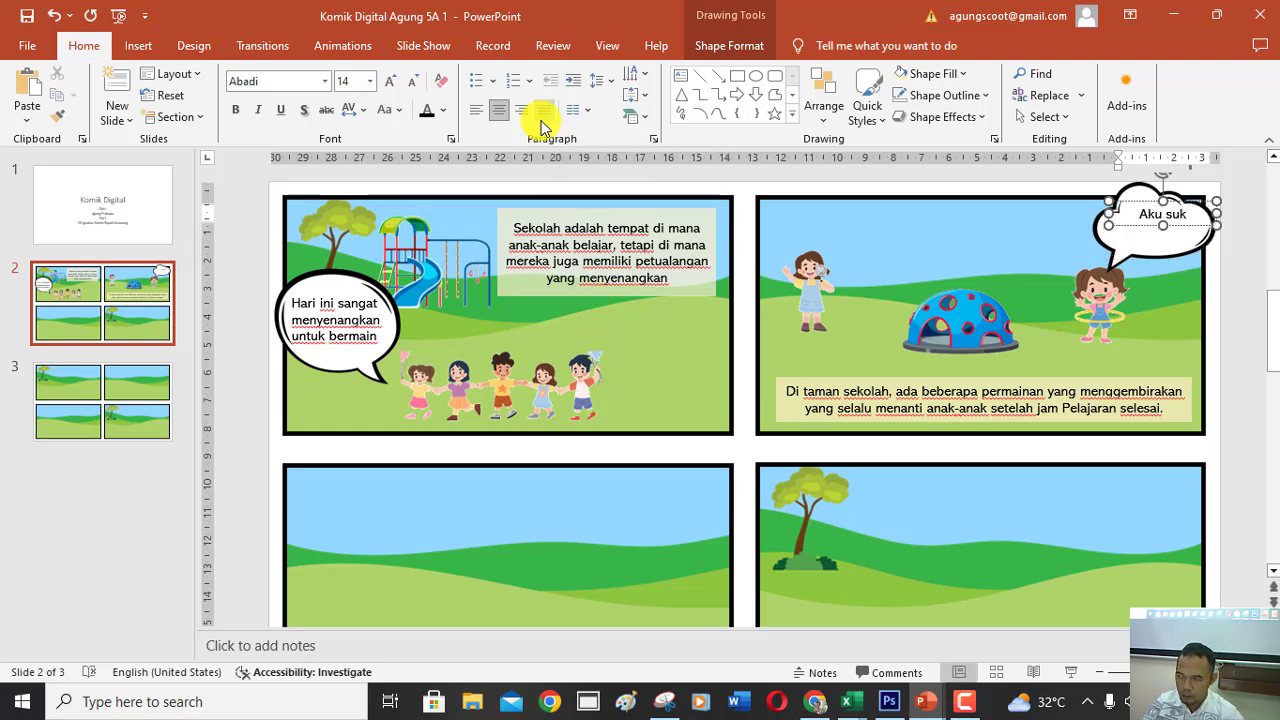
text(a bermain )
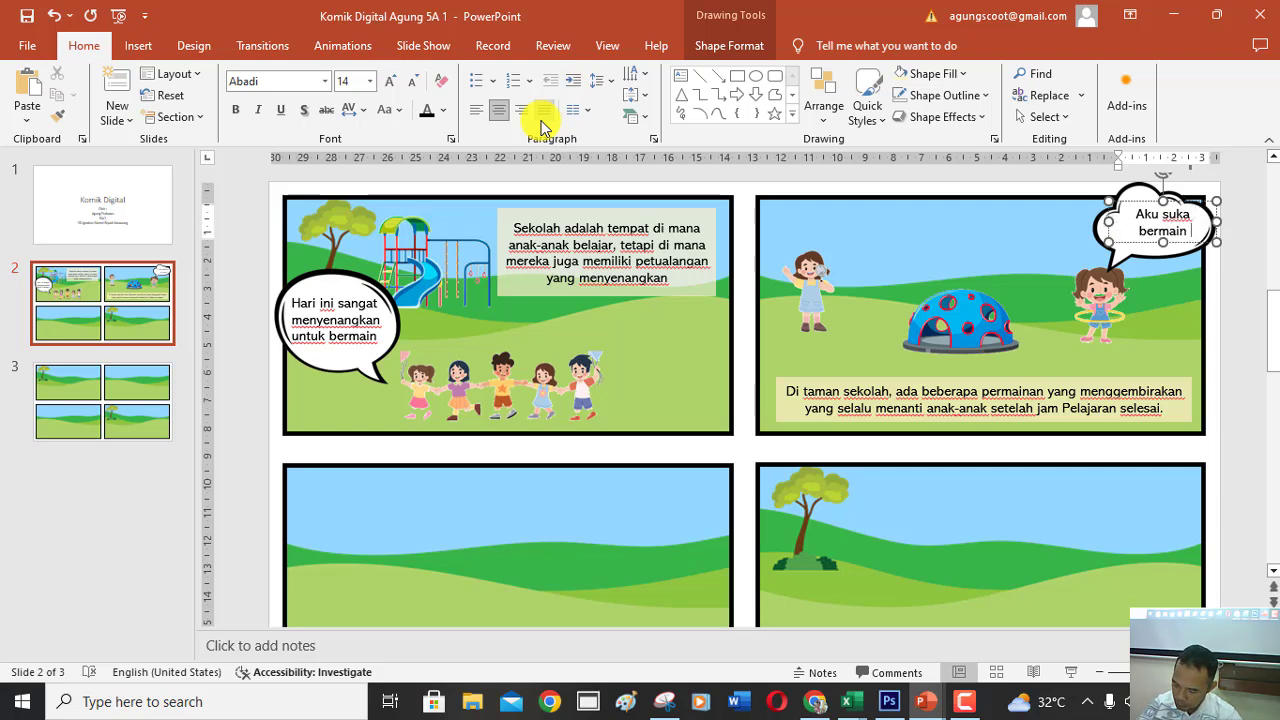
text(Hula)
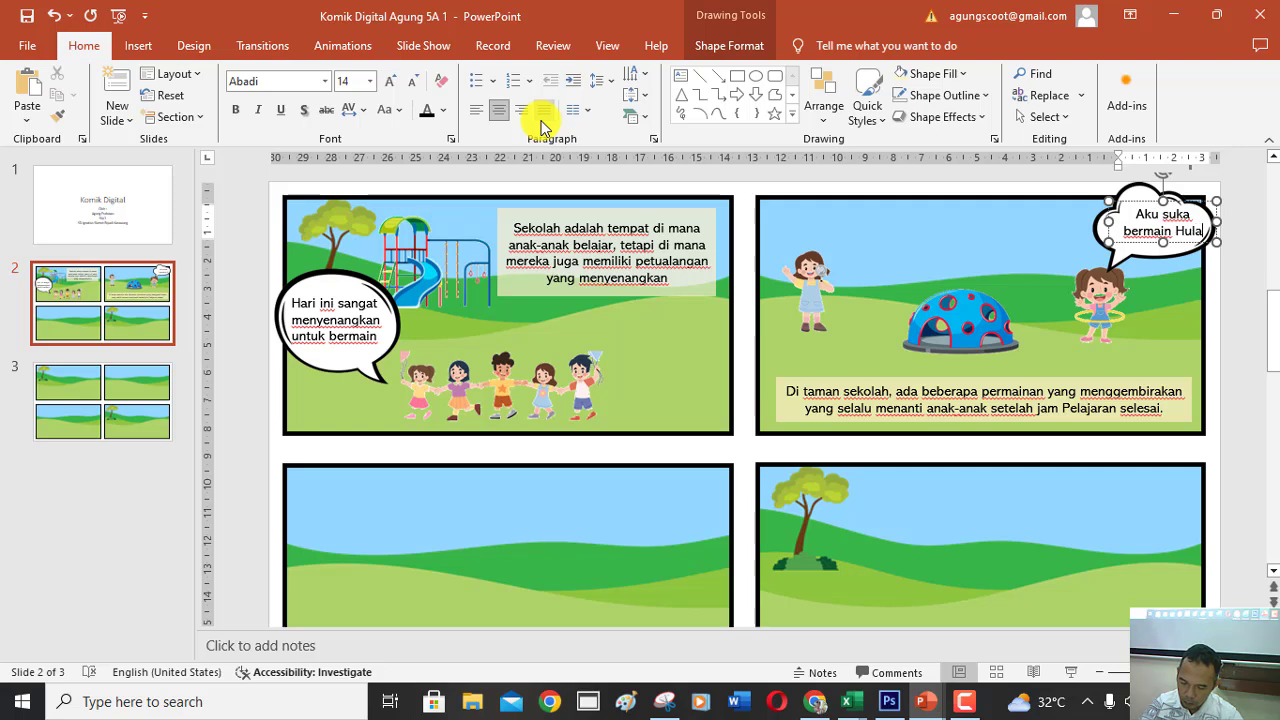
text( Hoop)
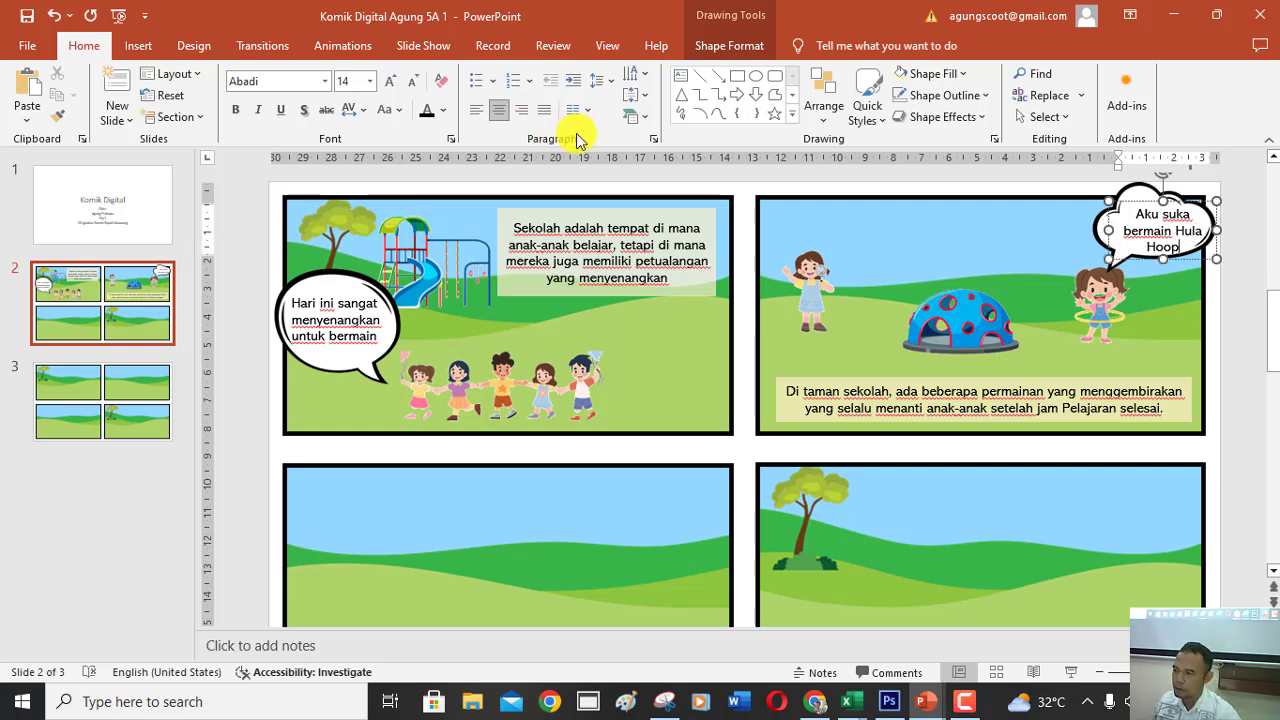
drag(1136, 204, 1126, 198)
click(1226, 325)
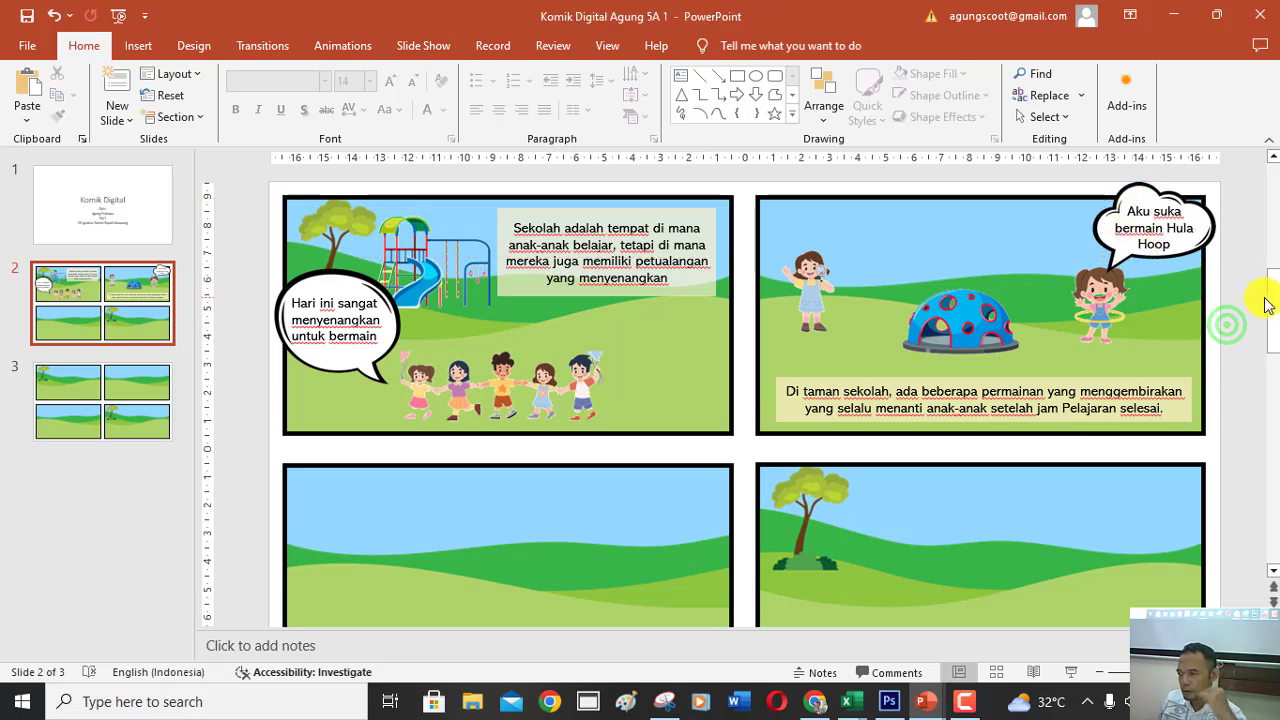
Try the Anak5 girl picture in the lower-left panel, then delete it again.
drag(1268, 312, 1270, 355)
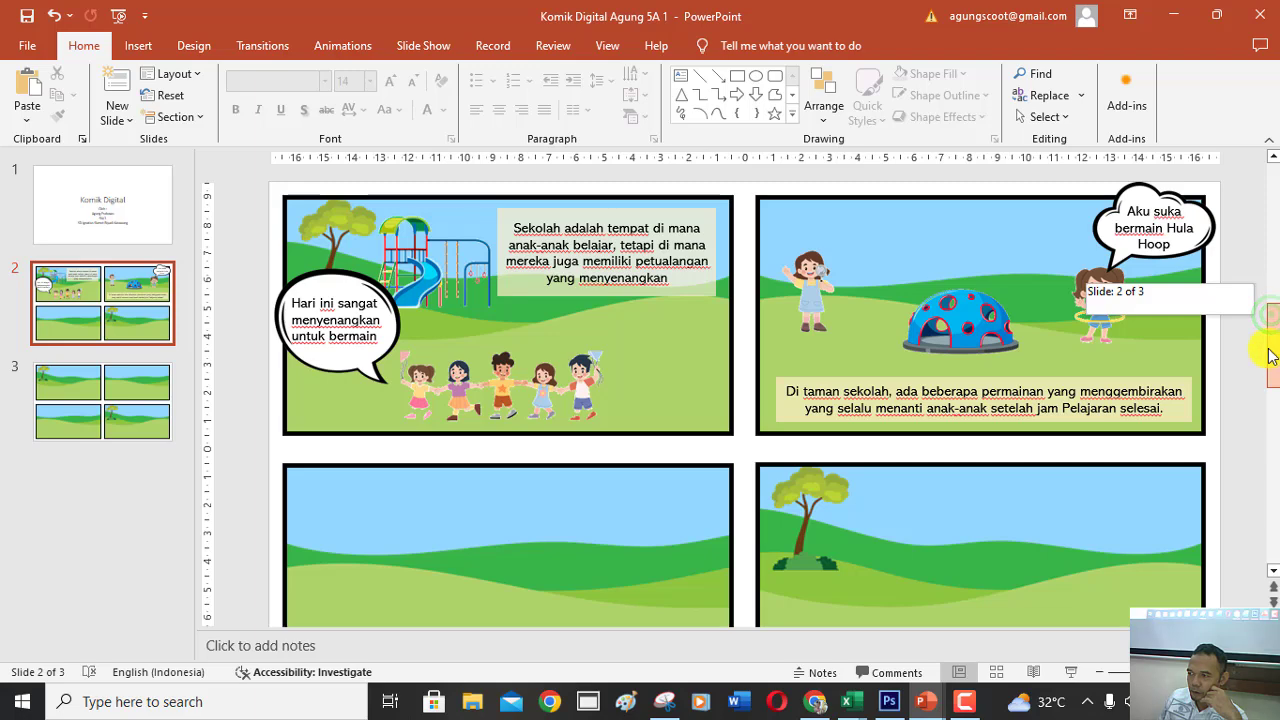
click(1098, 672)
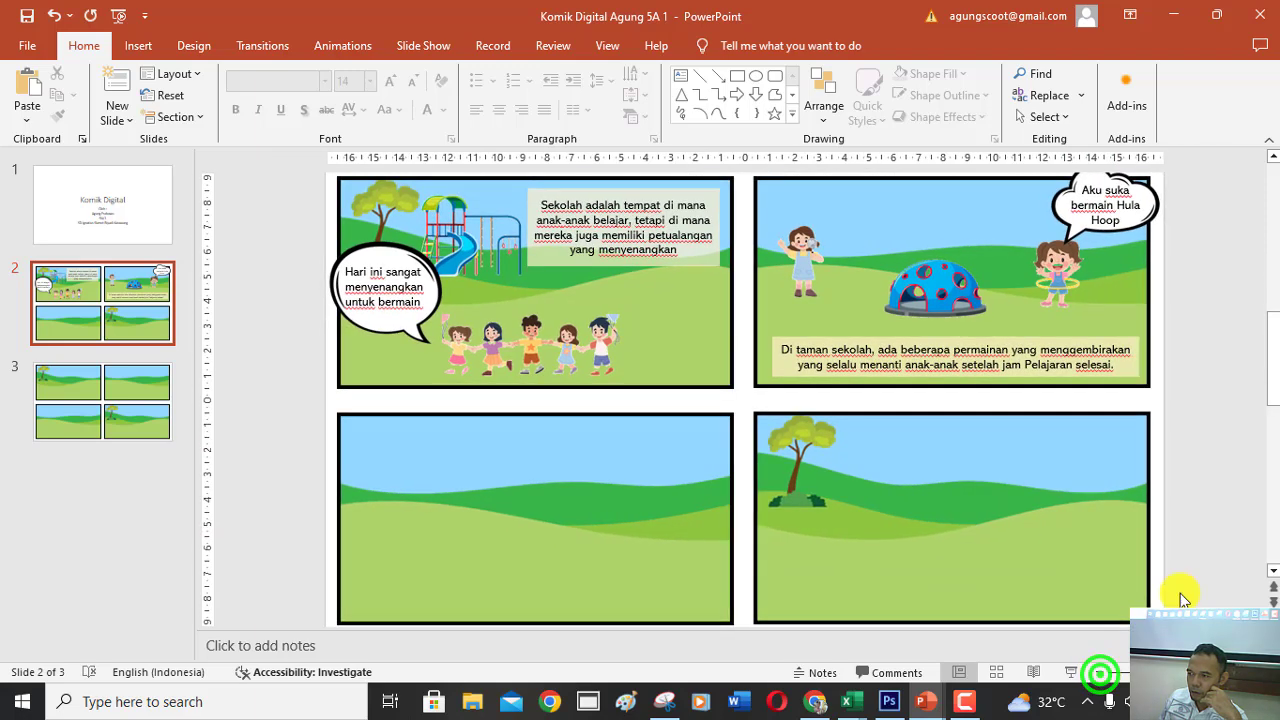
drag(1274, 370, 1268, 322)
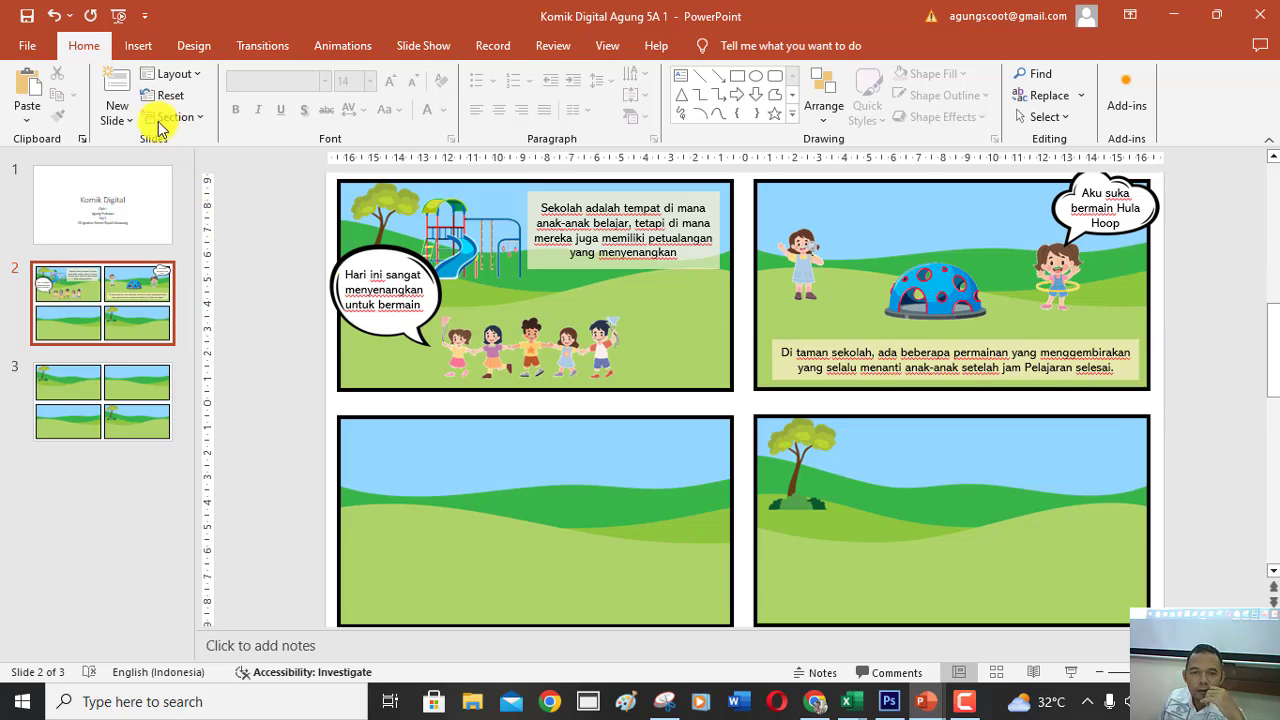
click(138, 45)
click(155, 112)
click(203, 166)
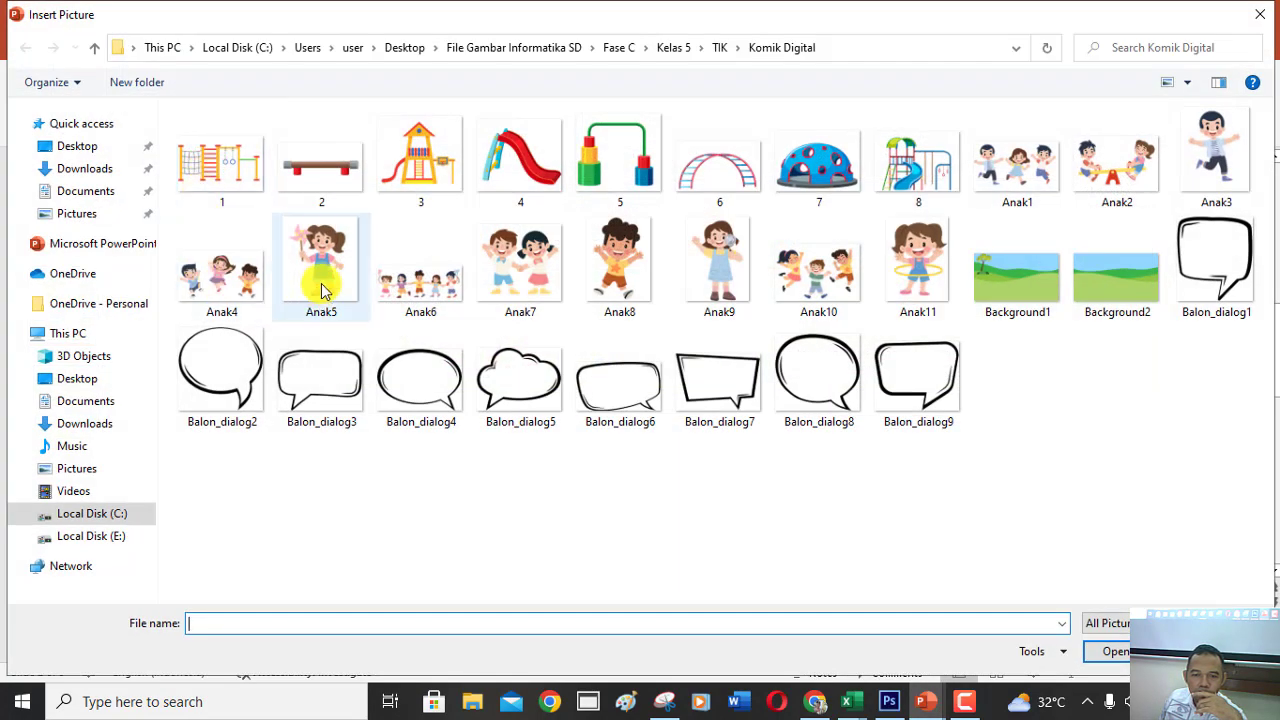
double_click(321, 289)
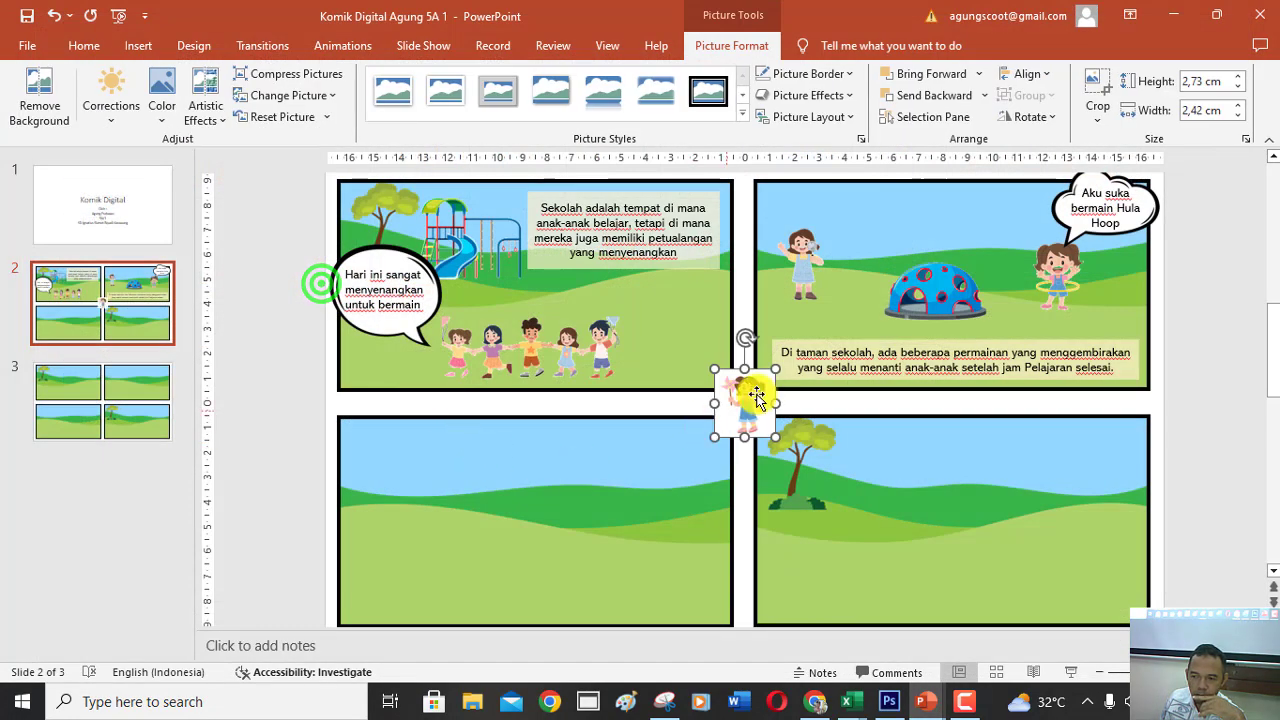
mouse_move(757, 393)
mouse_down()
mouse_move(464, 516)
mouse_move(391, 574)
mouse_up()
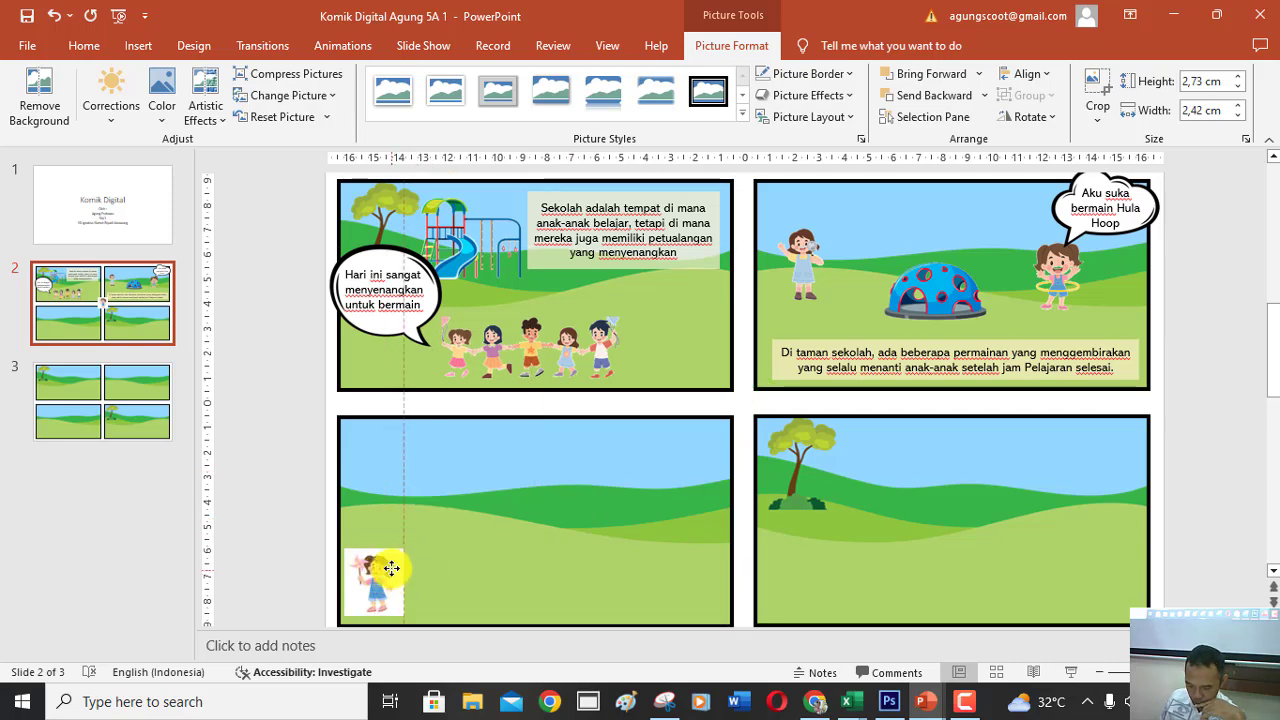
key(Delete)
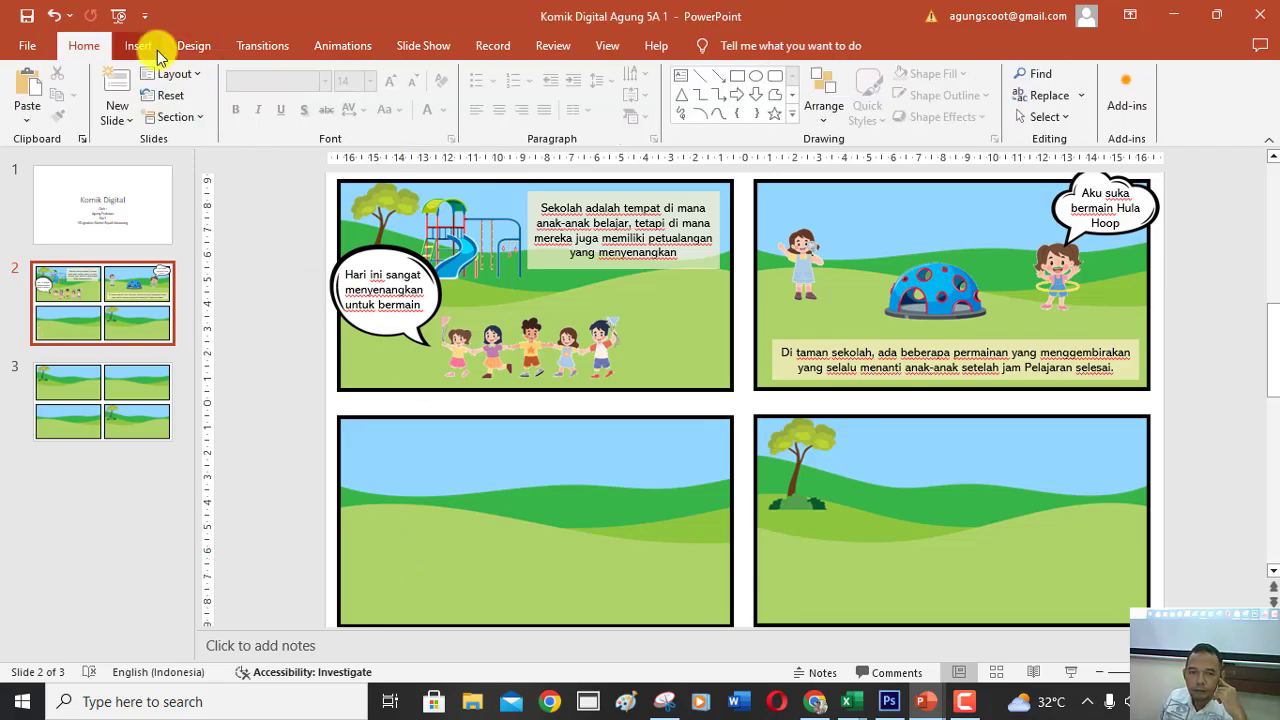
Place the climbing arch (picture 6) in the lower-left panel with a transparent white background.
click(150, 46)
click(139, 100)
click(155, 162)
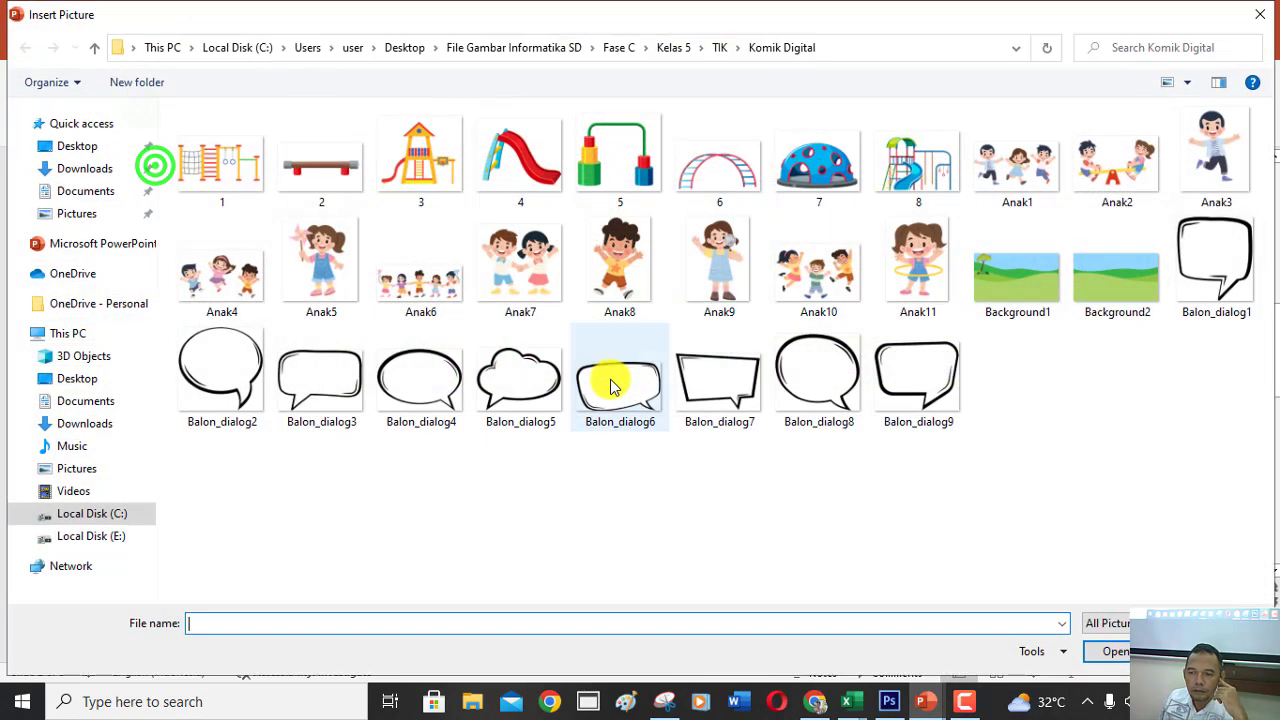
double_click(715, 192)
drag(723, 408, 458, 589)
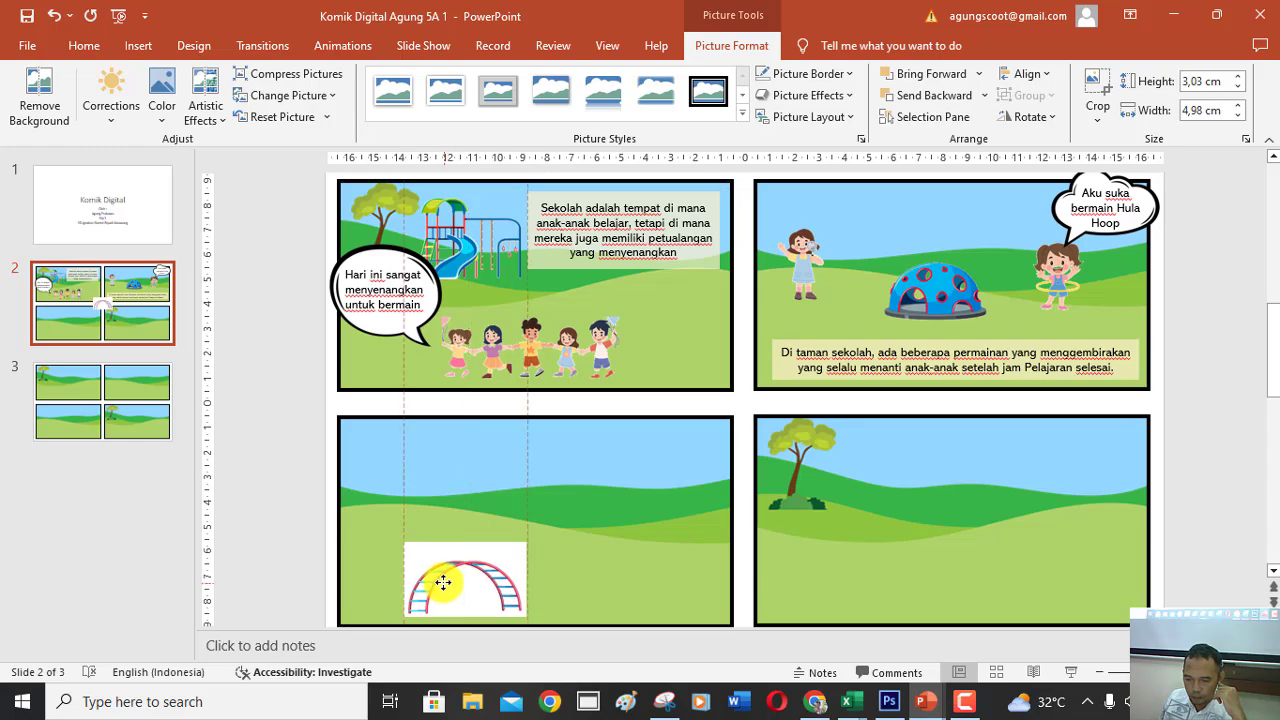
drag(455, 589, 441, 578)
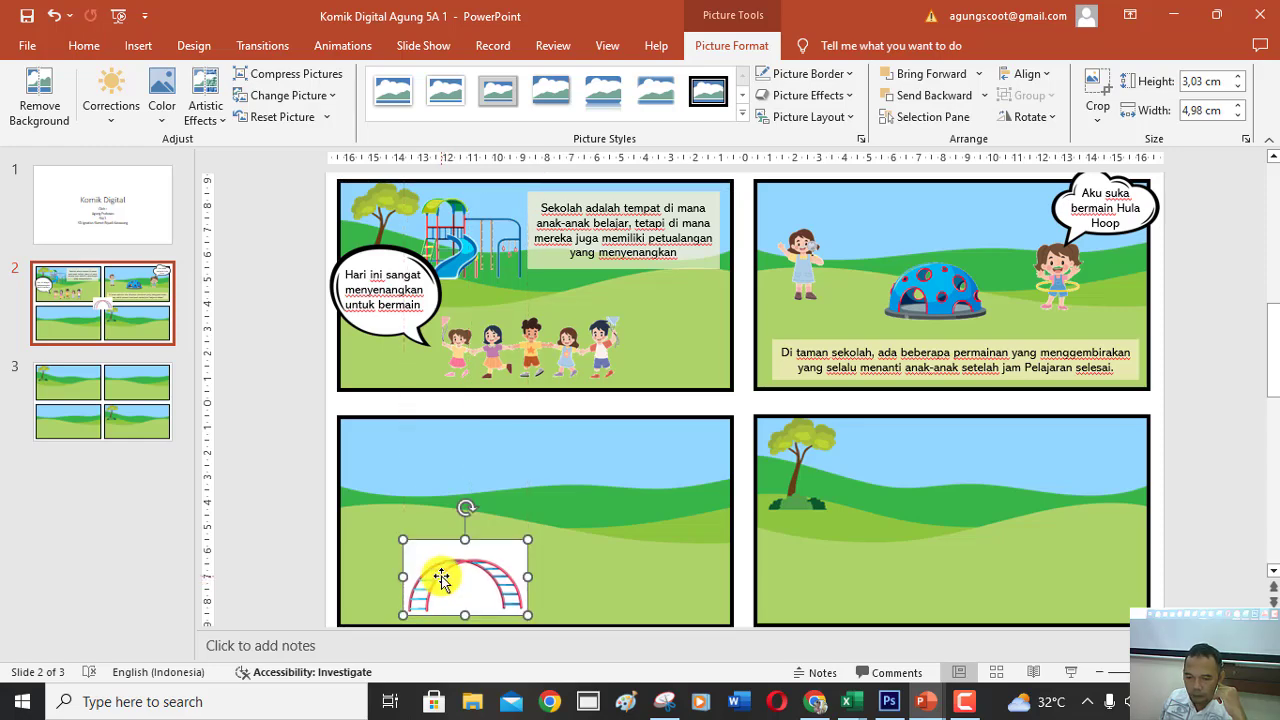
click(162, 110)
click(183, 435)
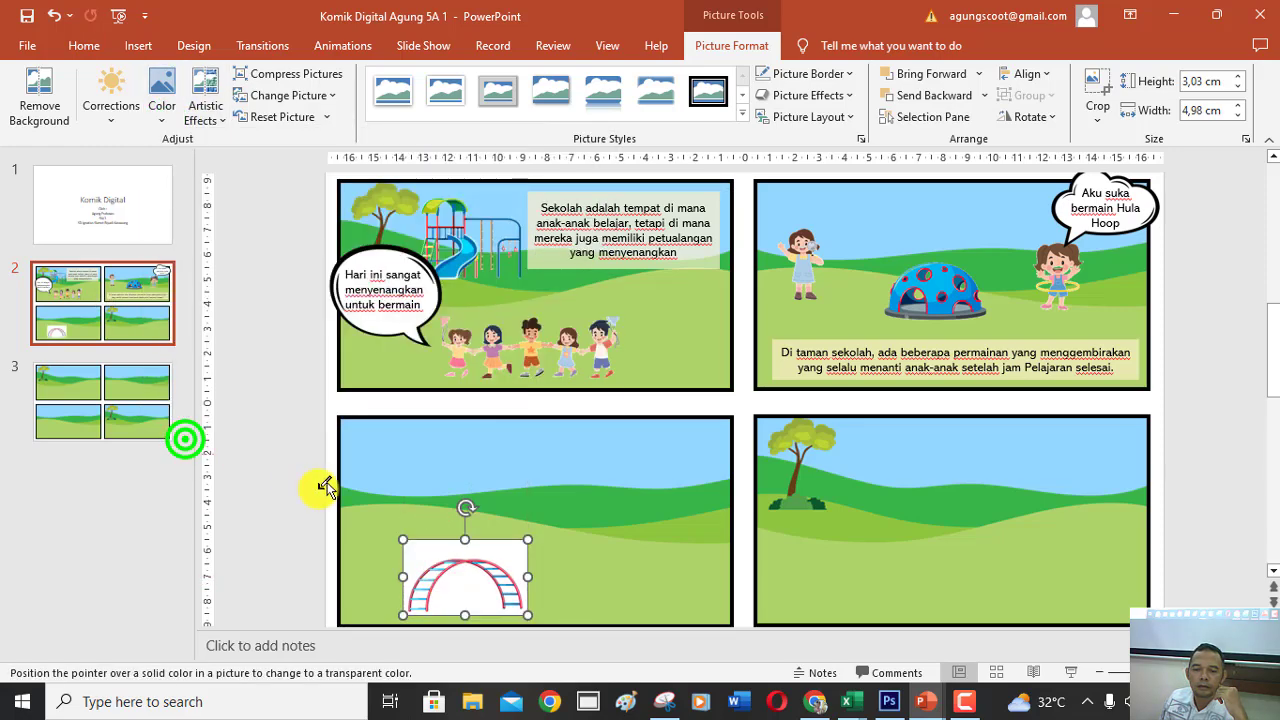
click(412, 543)
Open the Insert Picture dialog showing the comic images folder.
click(138, 46)
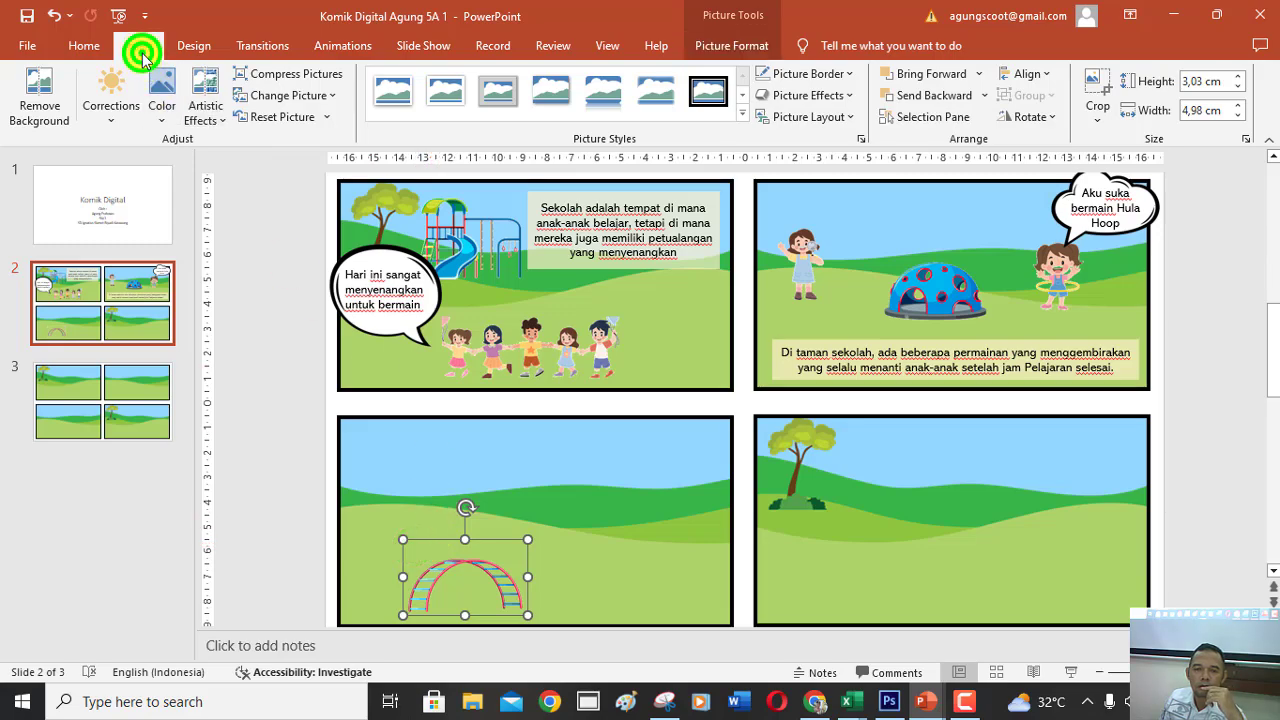
click(142, 100)
click(210, 164)
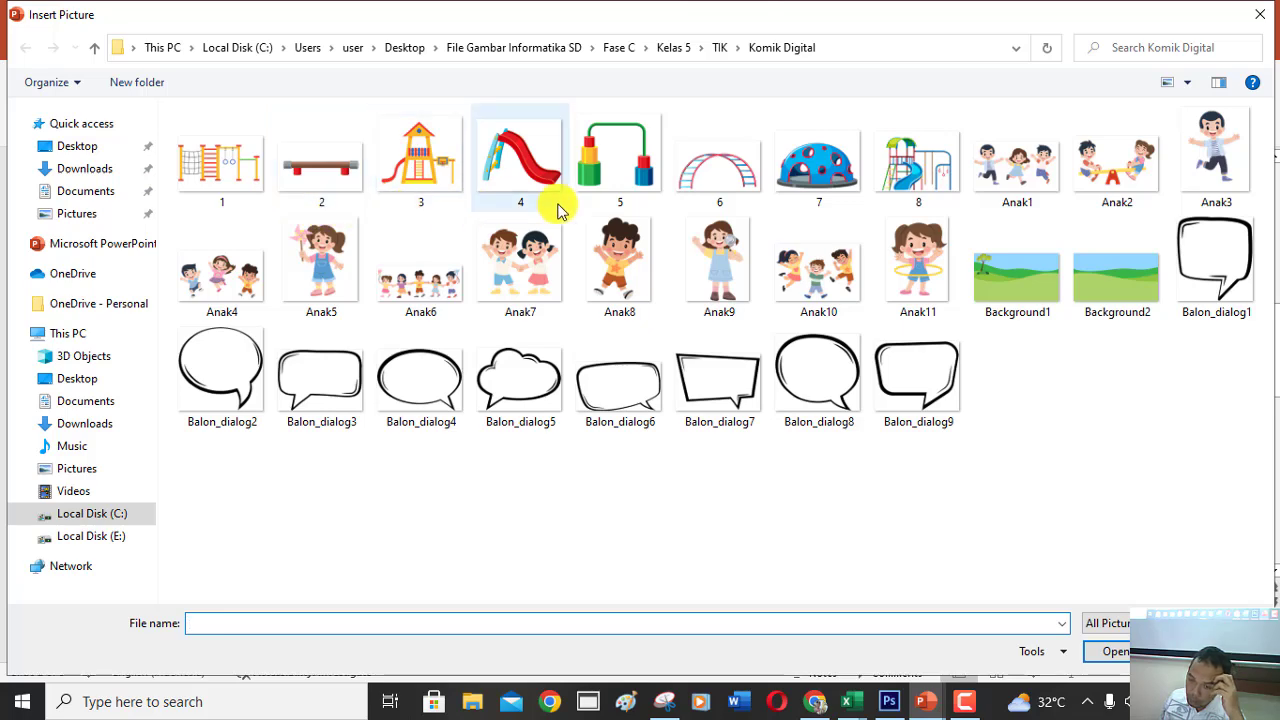
Insert the balance beam (picture 2) into the bottom-left panel with its white background removed.
double_click(337, 157)
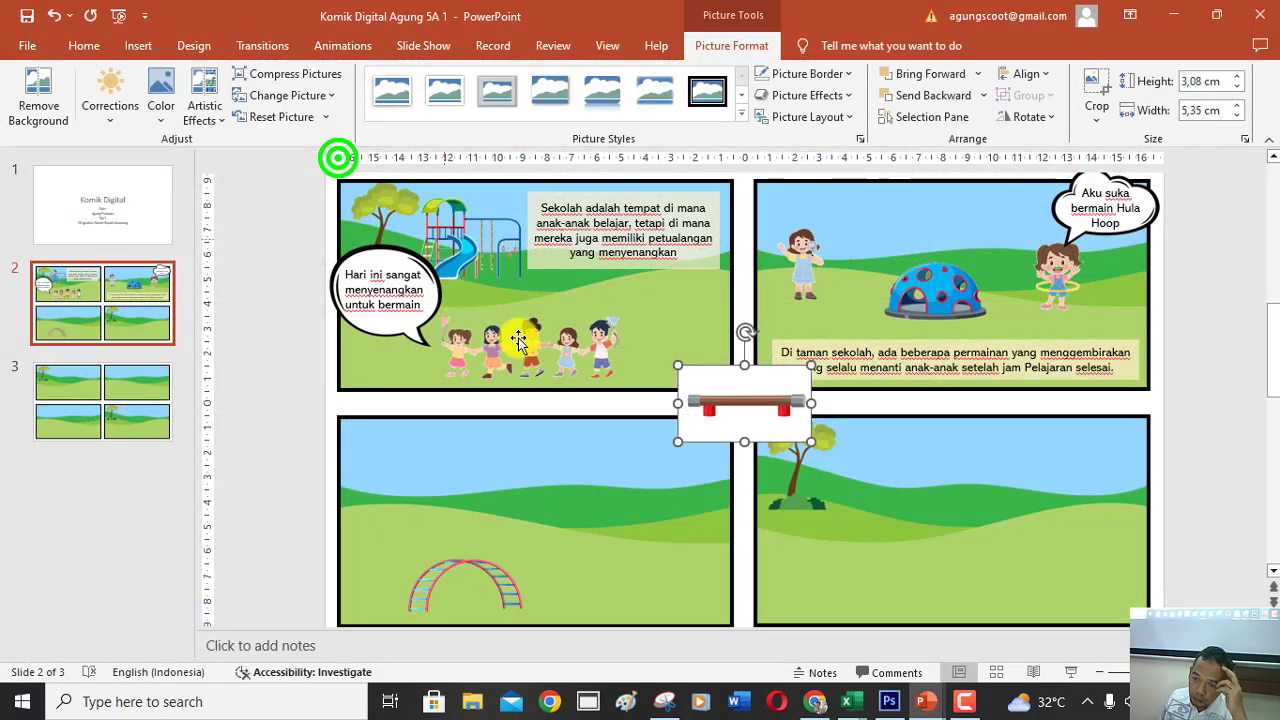
mouse_move(738, 405)
mouse_down()
mouse_move(645, 492)
mouse_move(623, 595)
mouse_move(628, 585)
mouse_up()
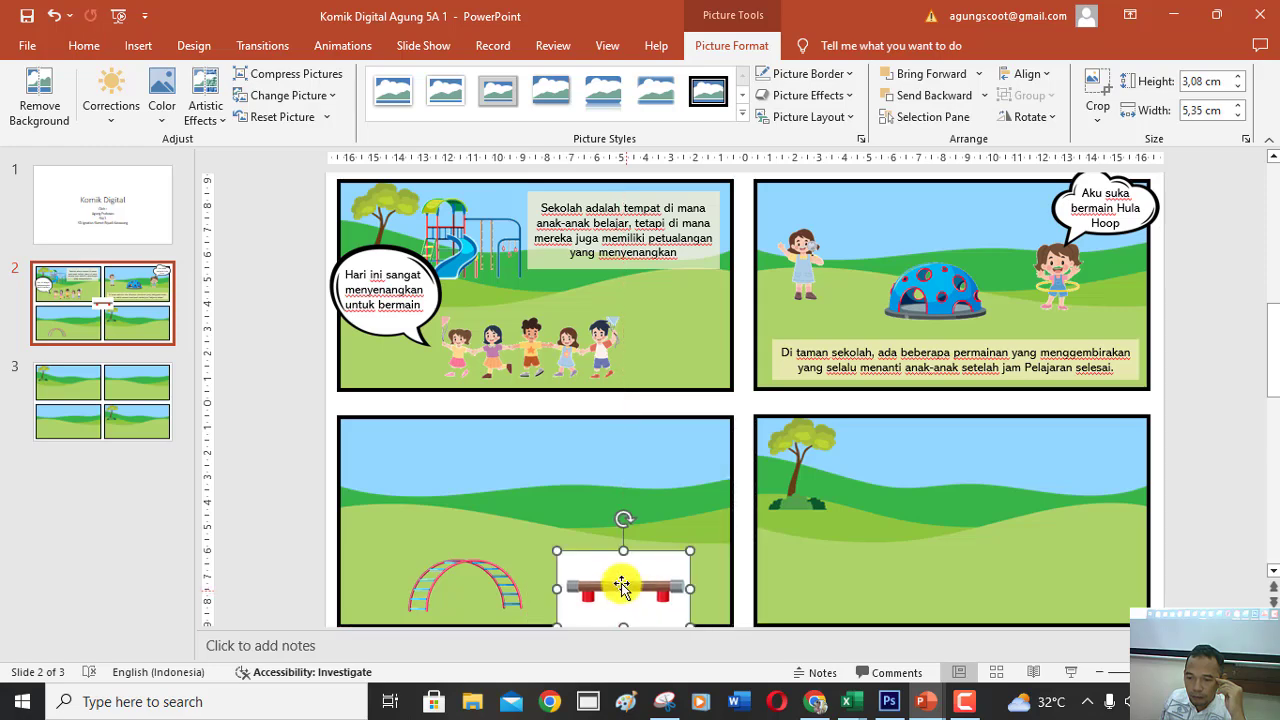
click(170, 120)
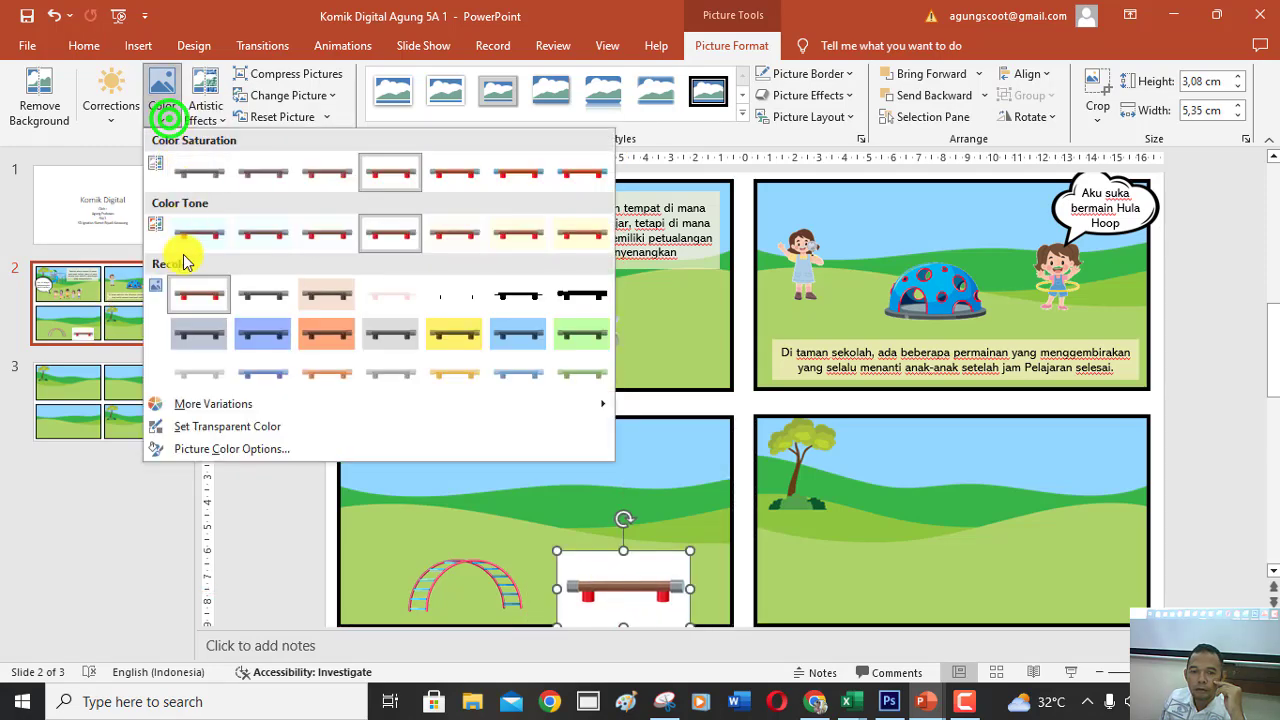
click(198, 418)
click(620, 565)
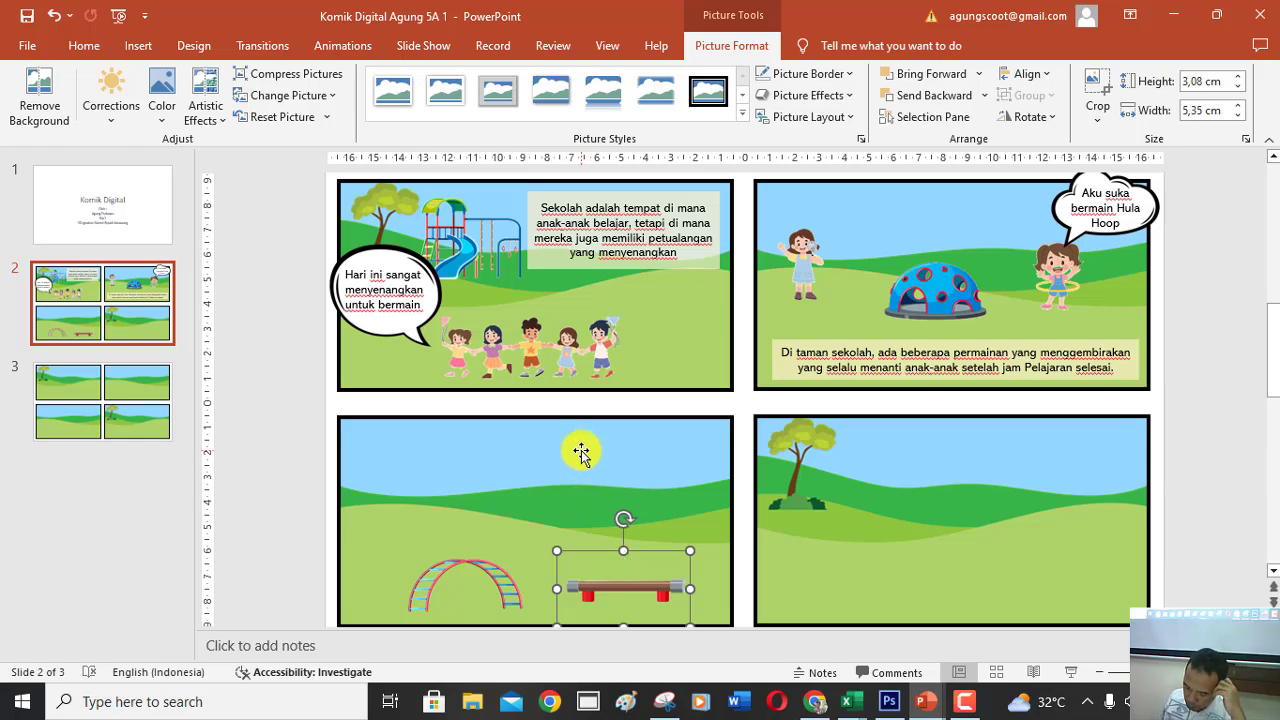
Add the Anak8 jumping child atop the arch climber with a transparent background.
click(139, 45)
click(149, 108)
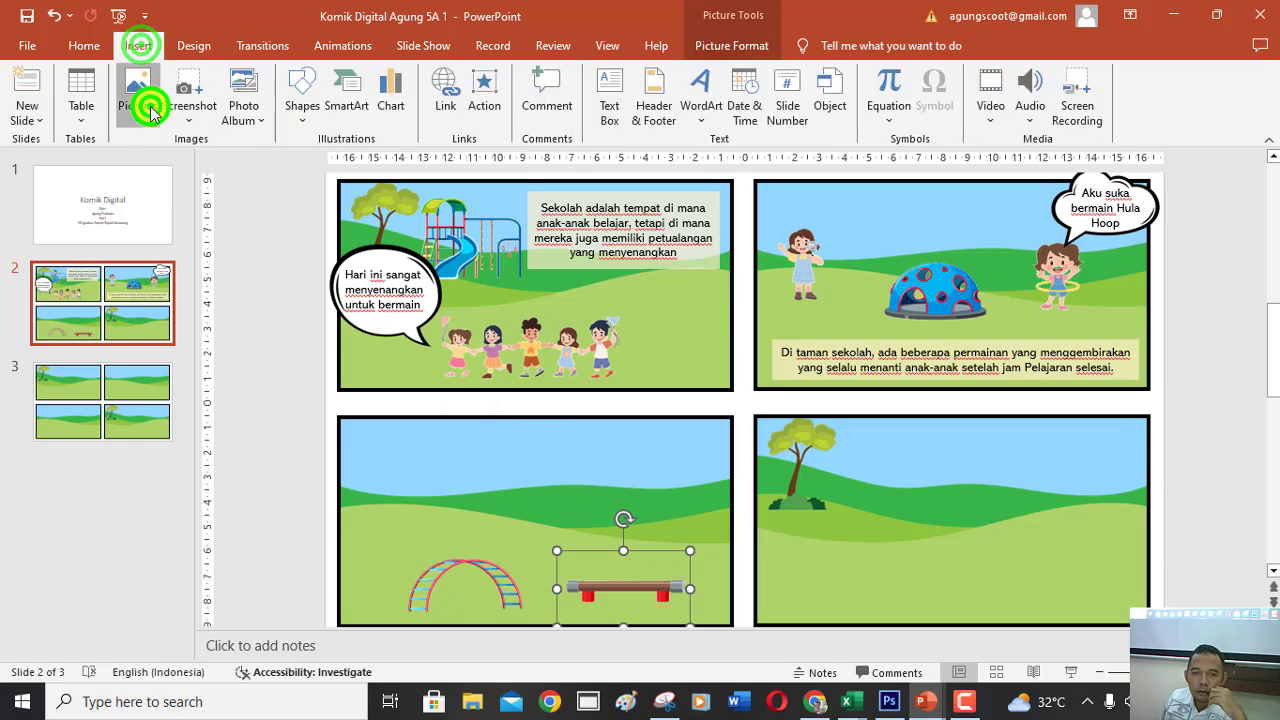
click(163, 163)
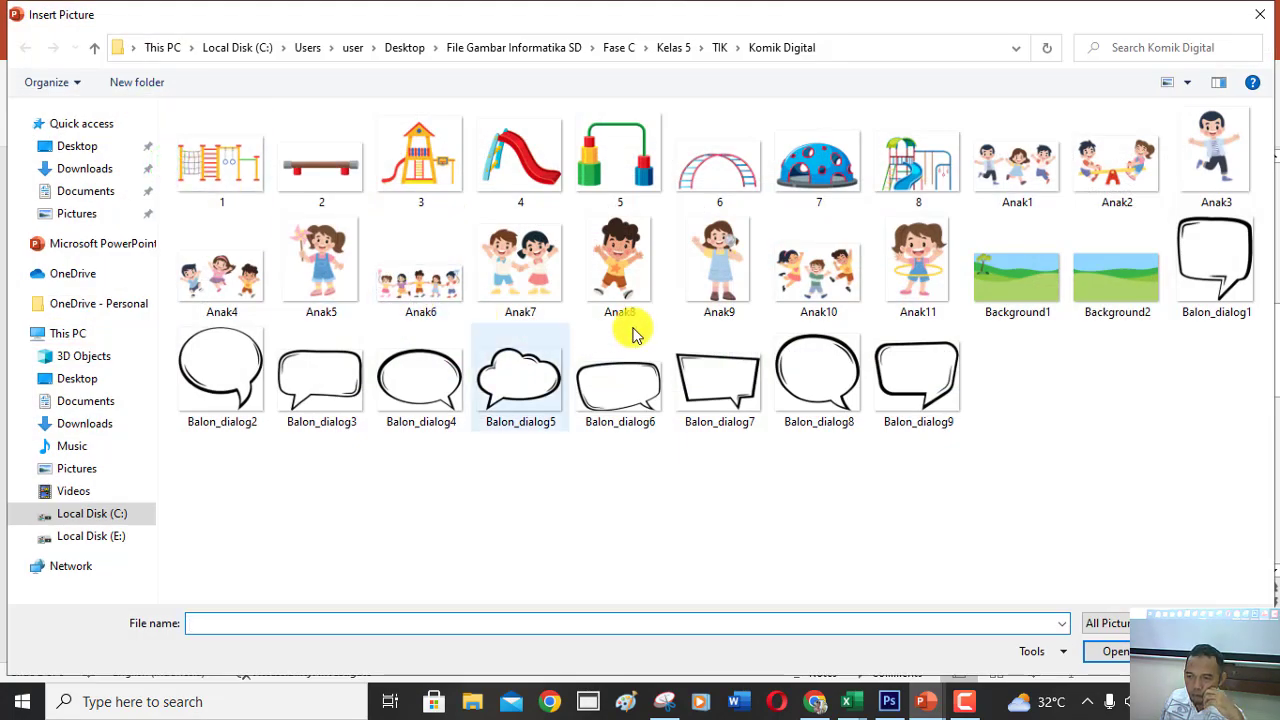
double_click(617, 258)
drag(748, 410, 468, 528)
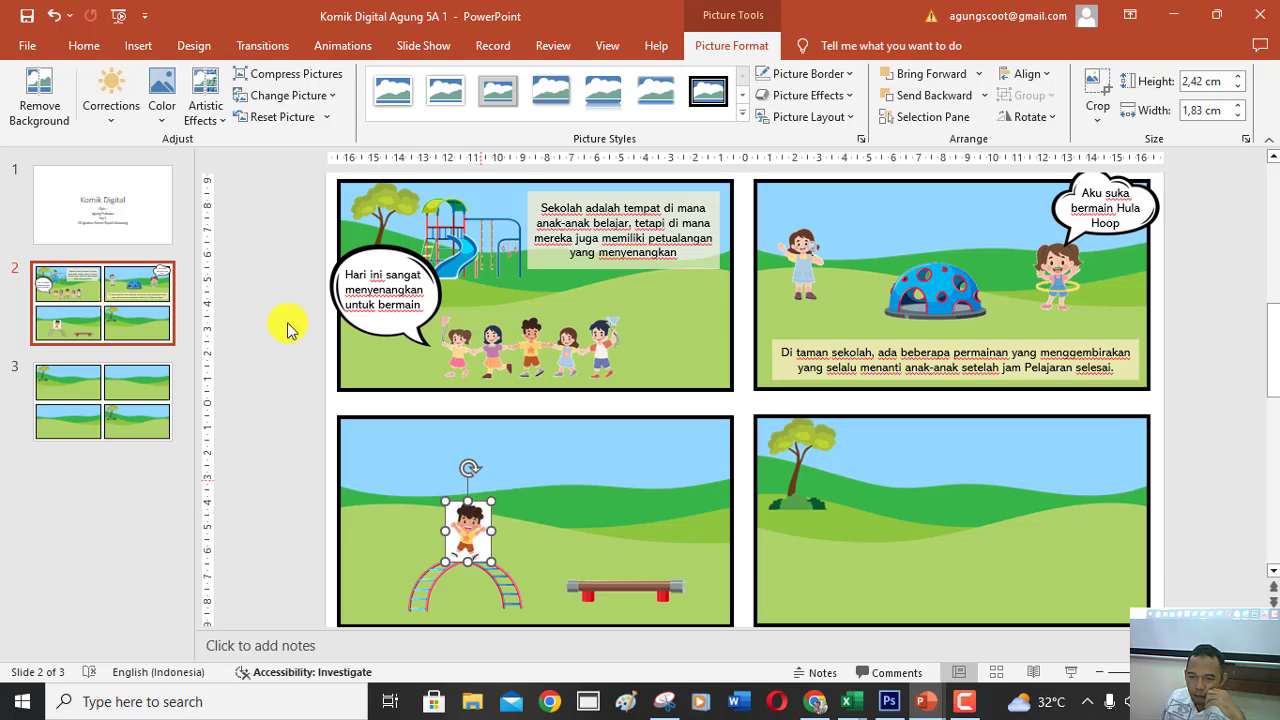
click(161, 95)
click(224, 548)
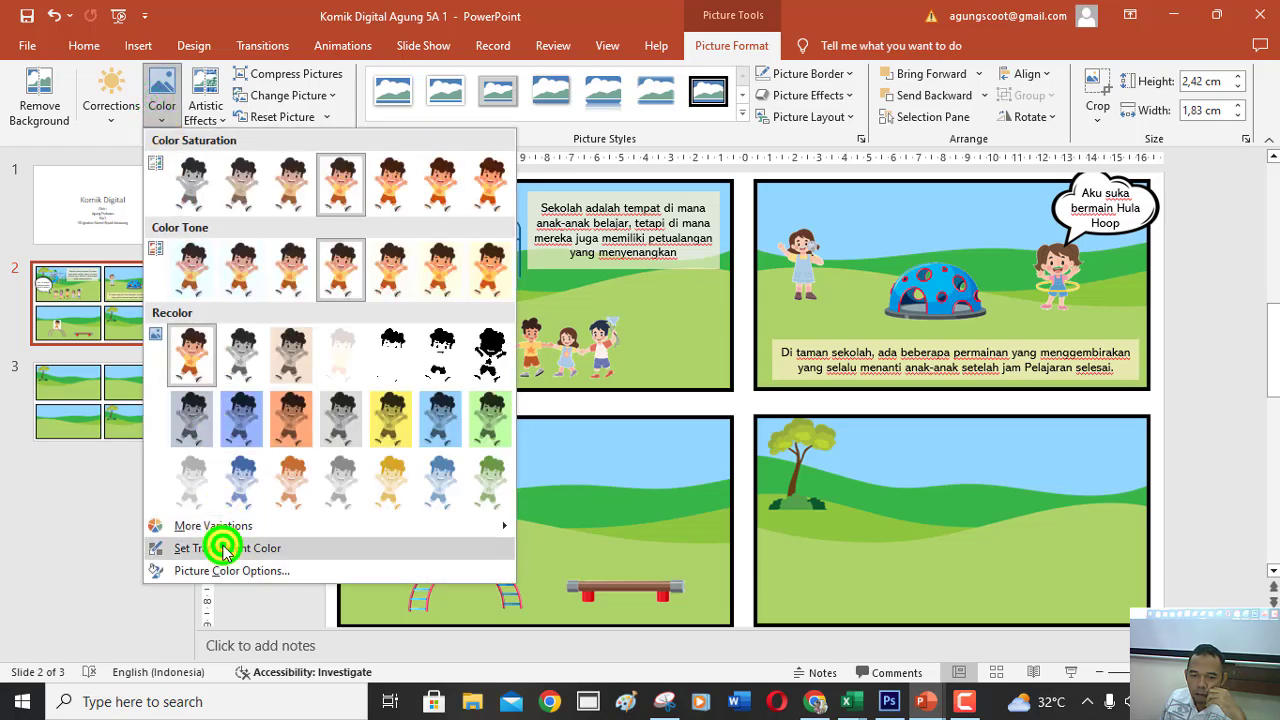
click(447, 516)
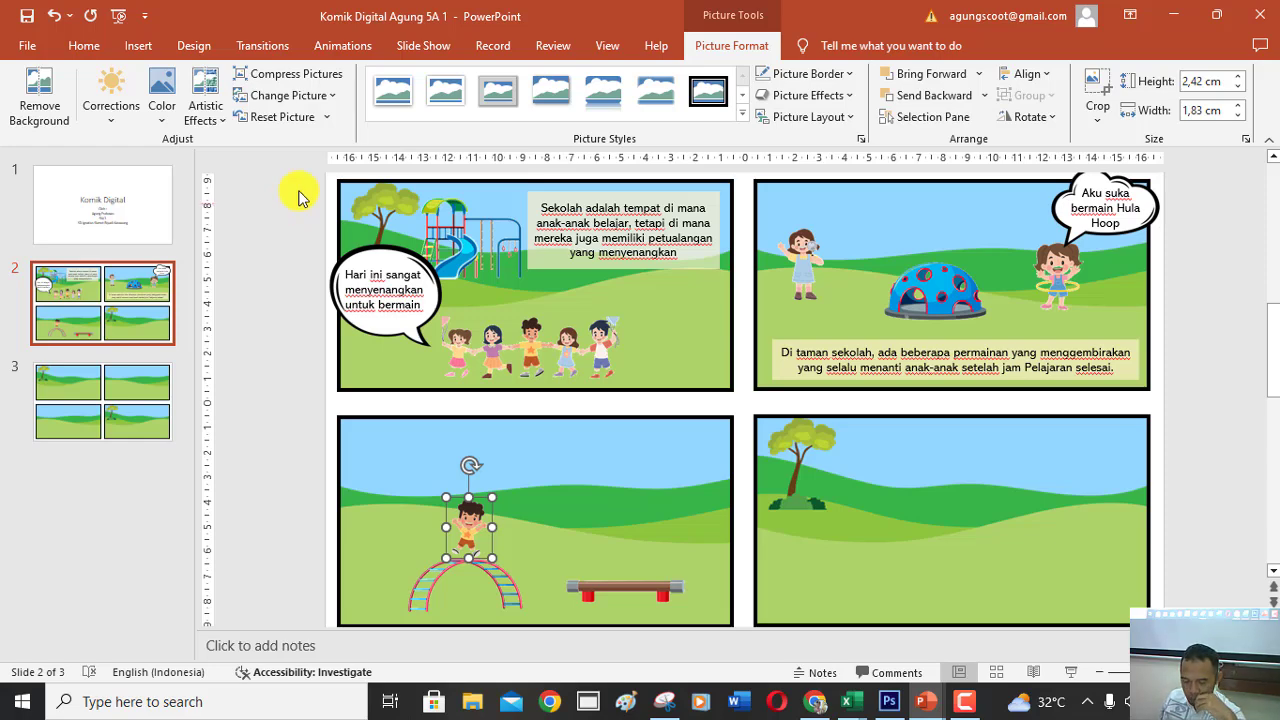
click(125, 45)
Put the Anak3 running boy on the balance beam, transparent-backed, enlarged to 3,24 × 2,63 cm.
click(127, 100)
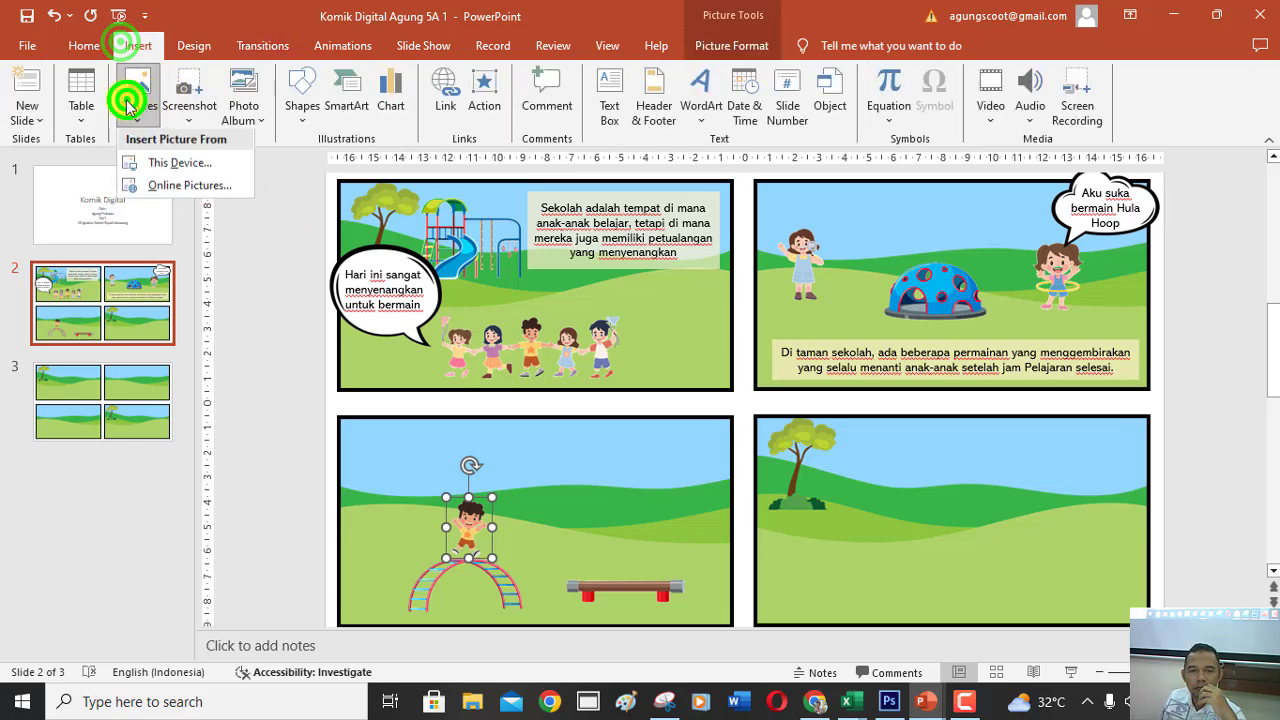
click(177, 162)
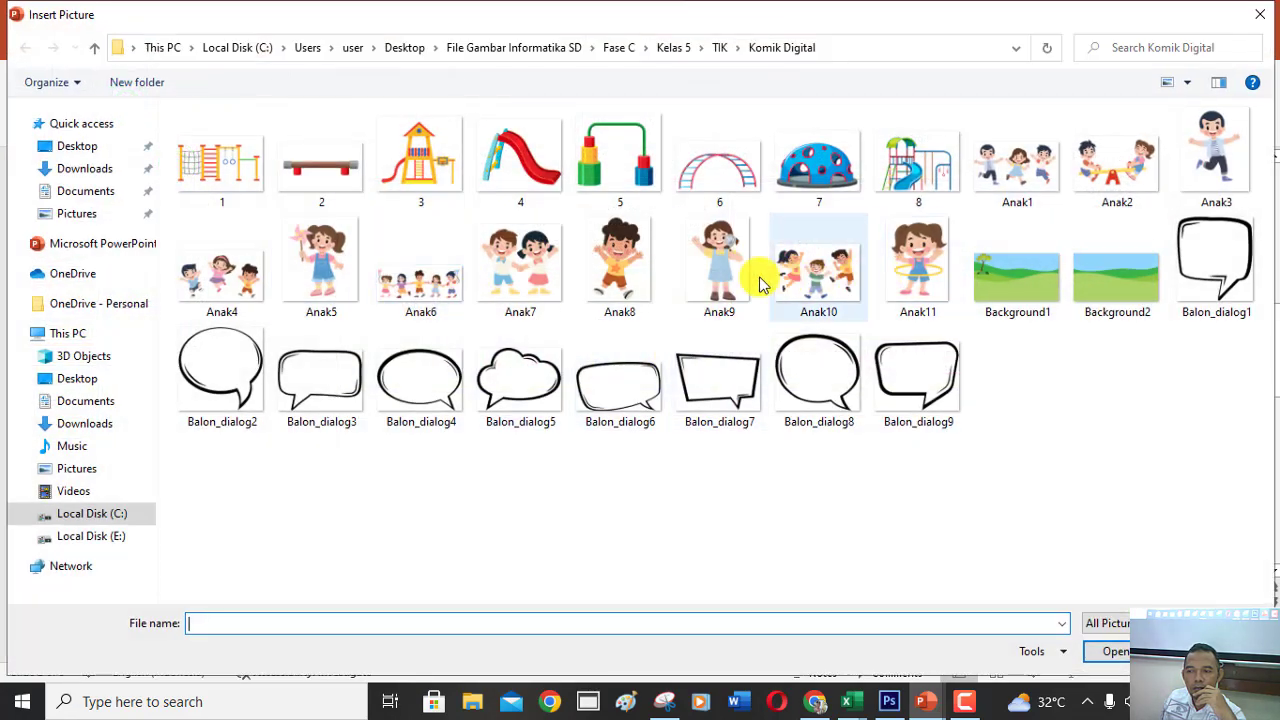
double_click(1216, 152)
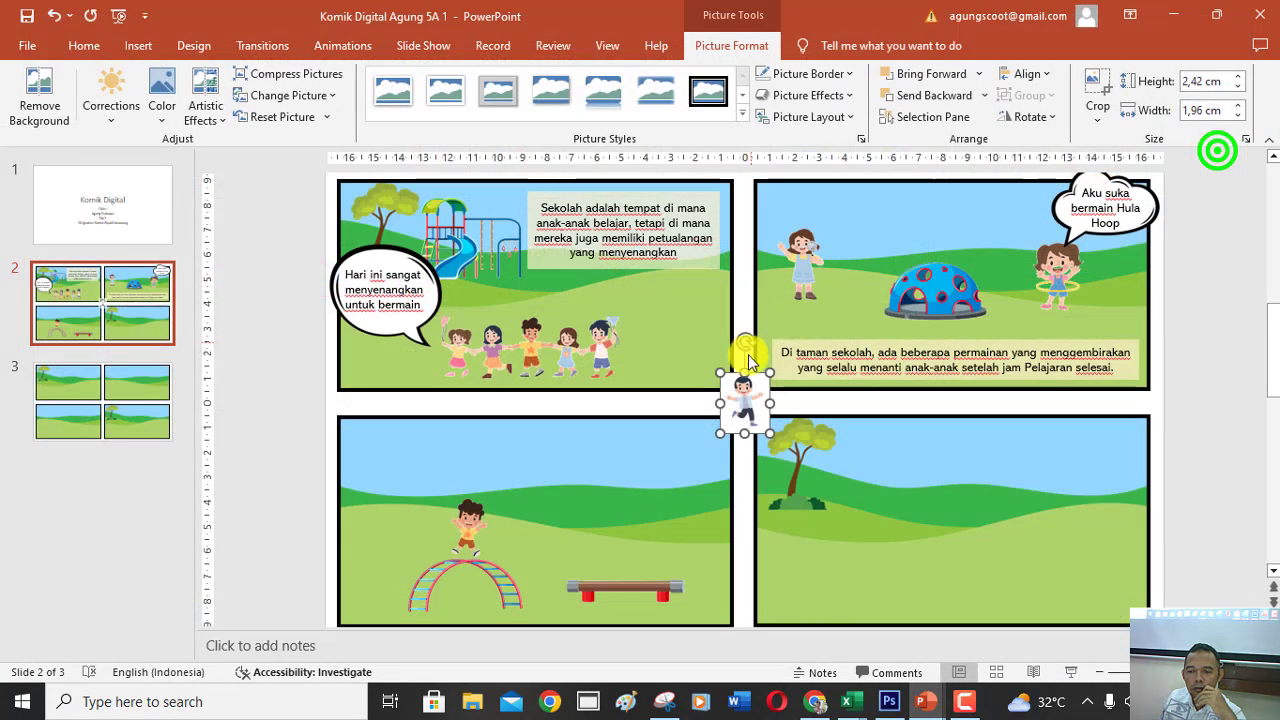
drag(741, 400, 602, 552)
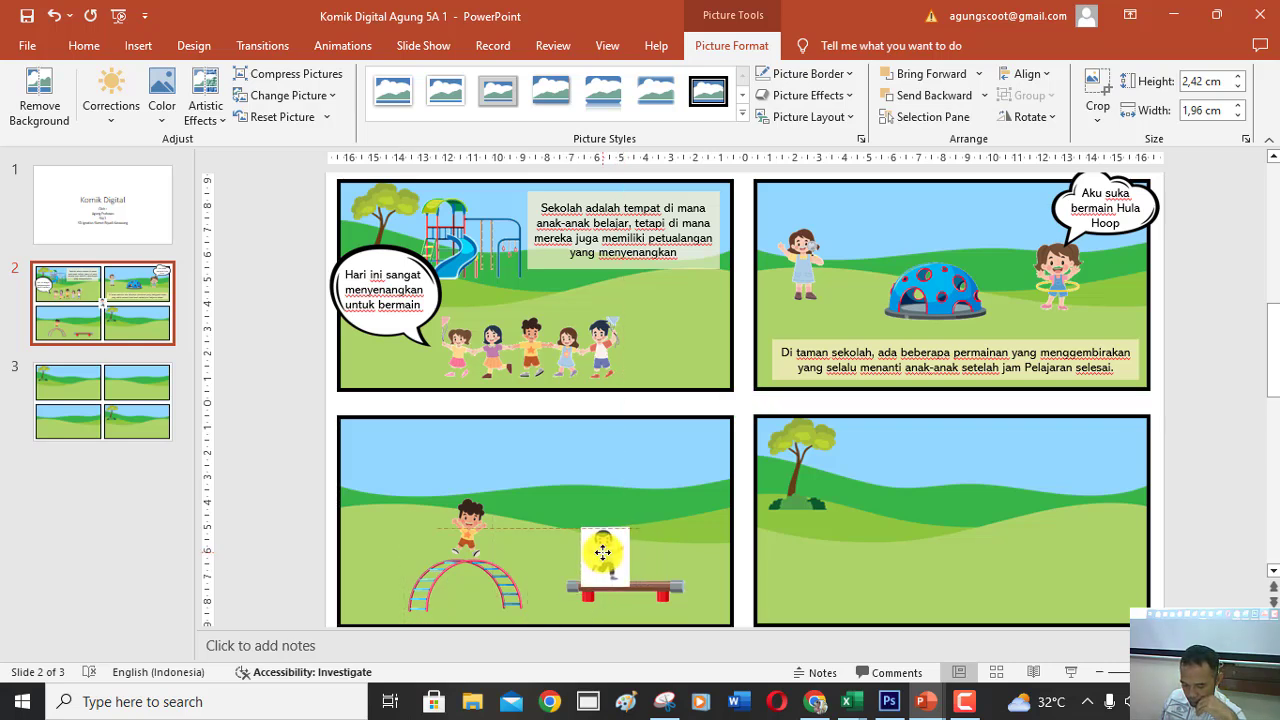
drag(602, 552, 594, 553)
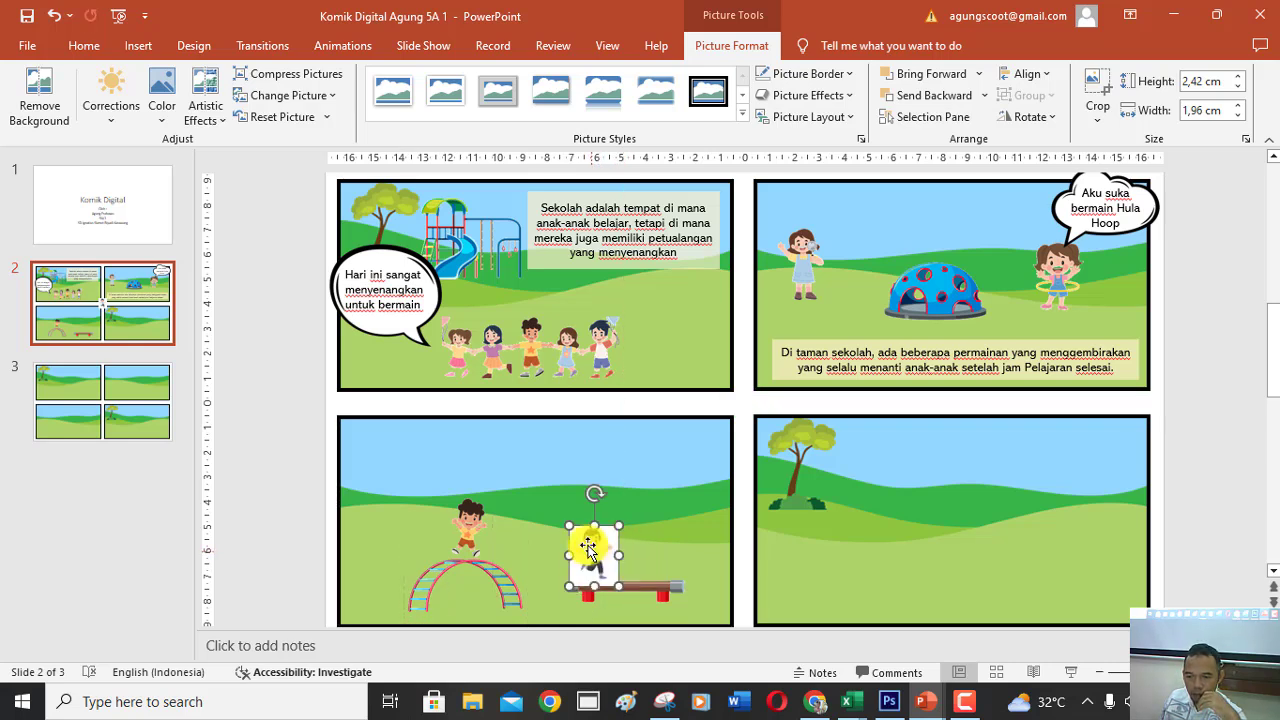
click(157, 112)
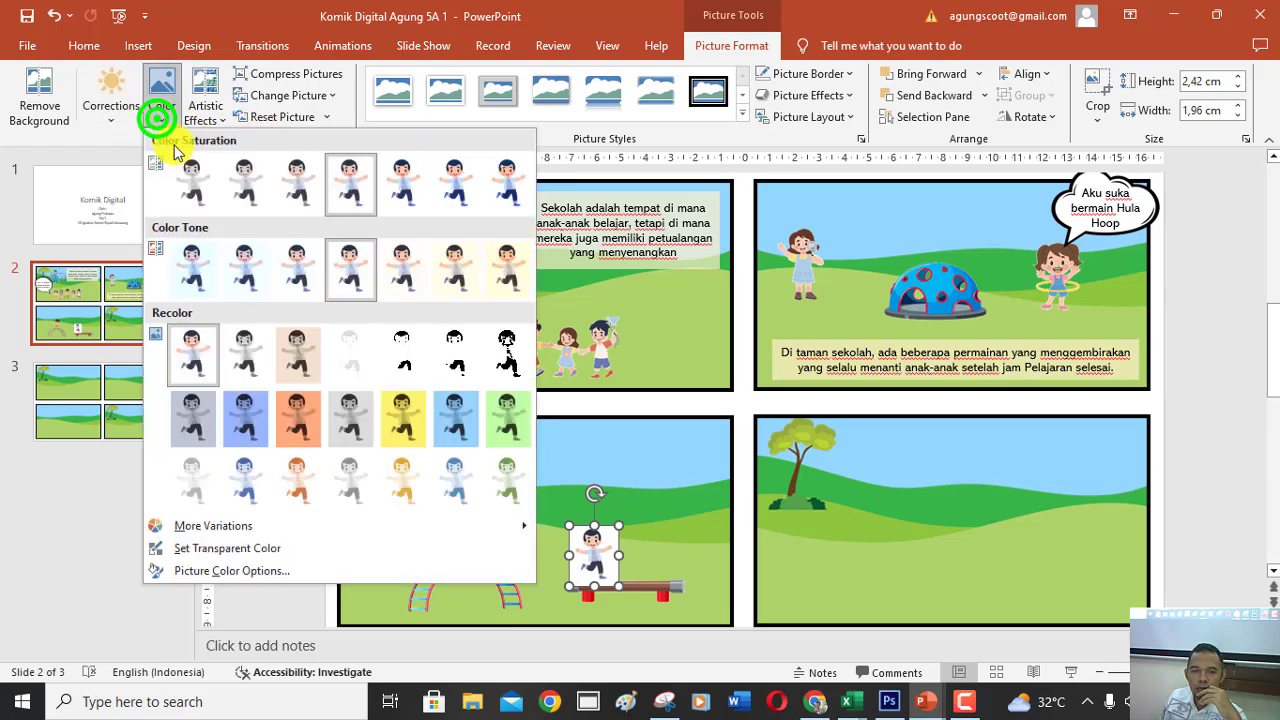
click(212, 548)
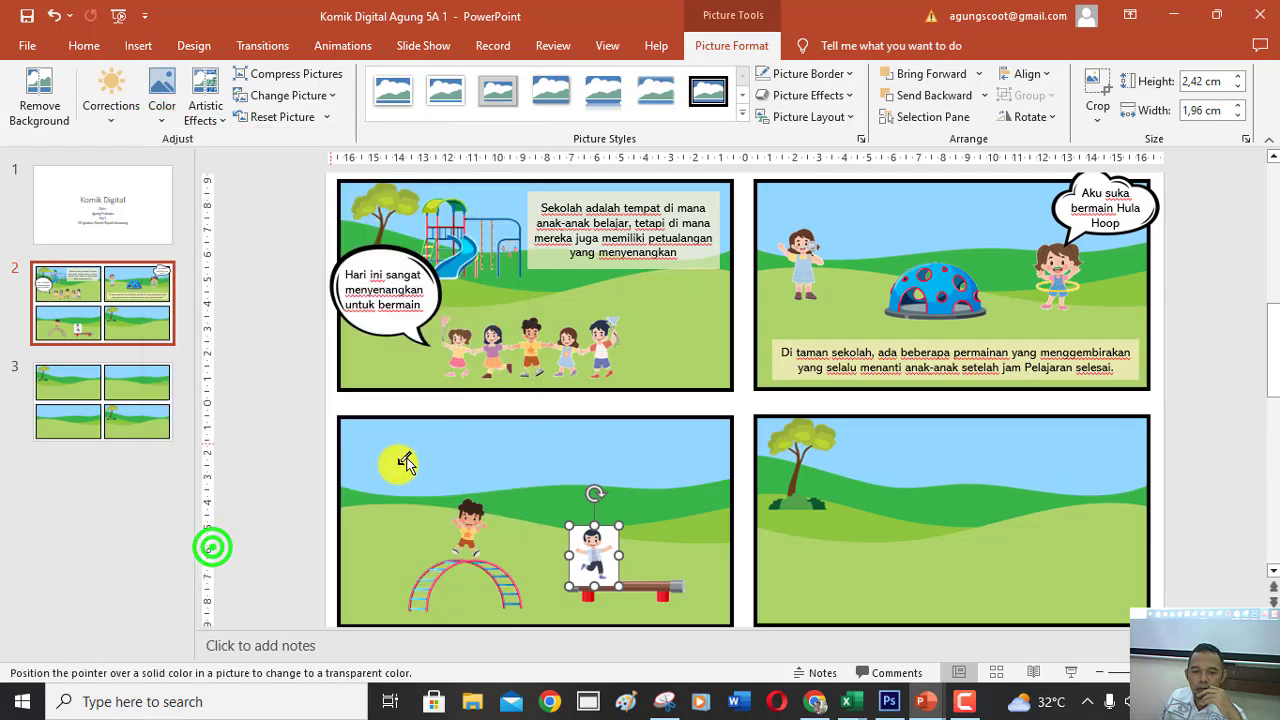
mouse_move(664, 575)
mouse_down()
mouse_move(624, 518)
mouse_move(634, 511)
mouse_up()
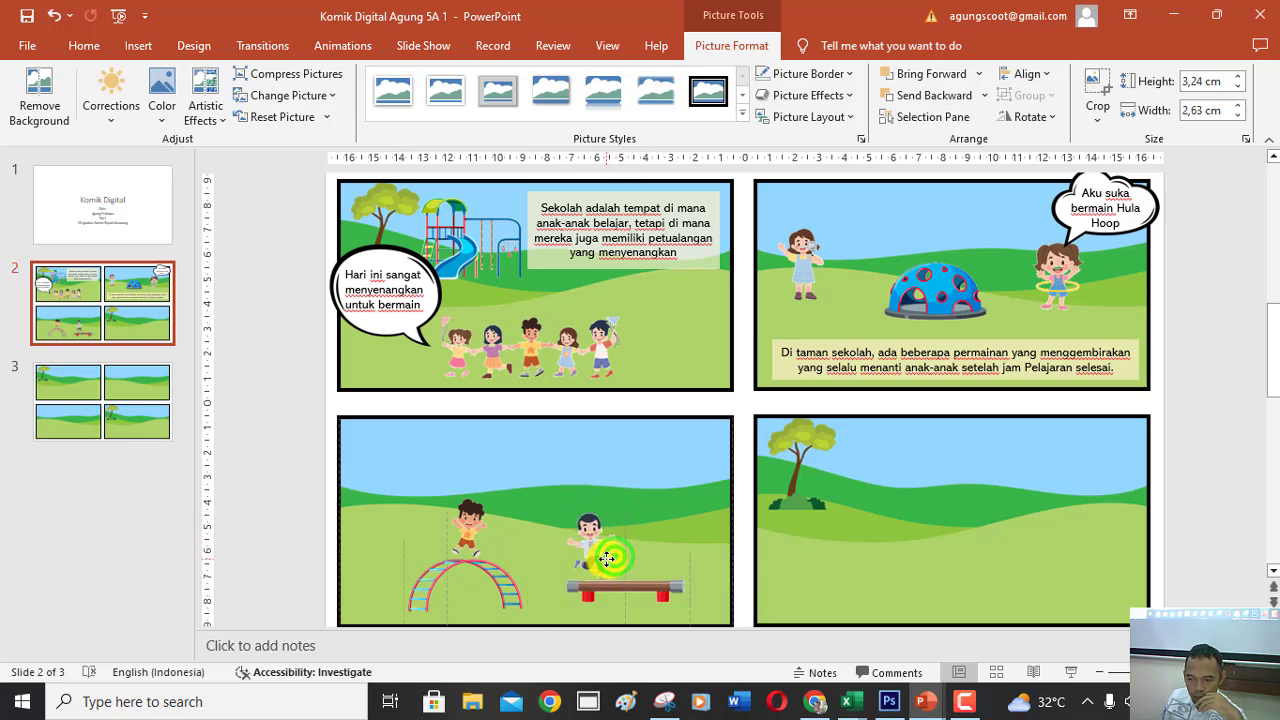
click(608, 555)
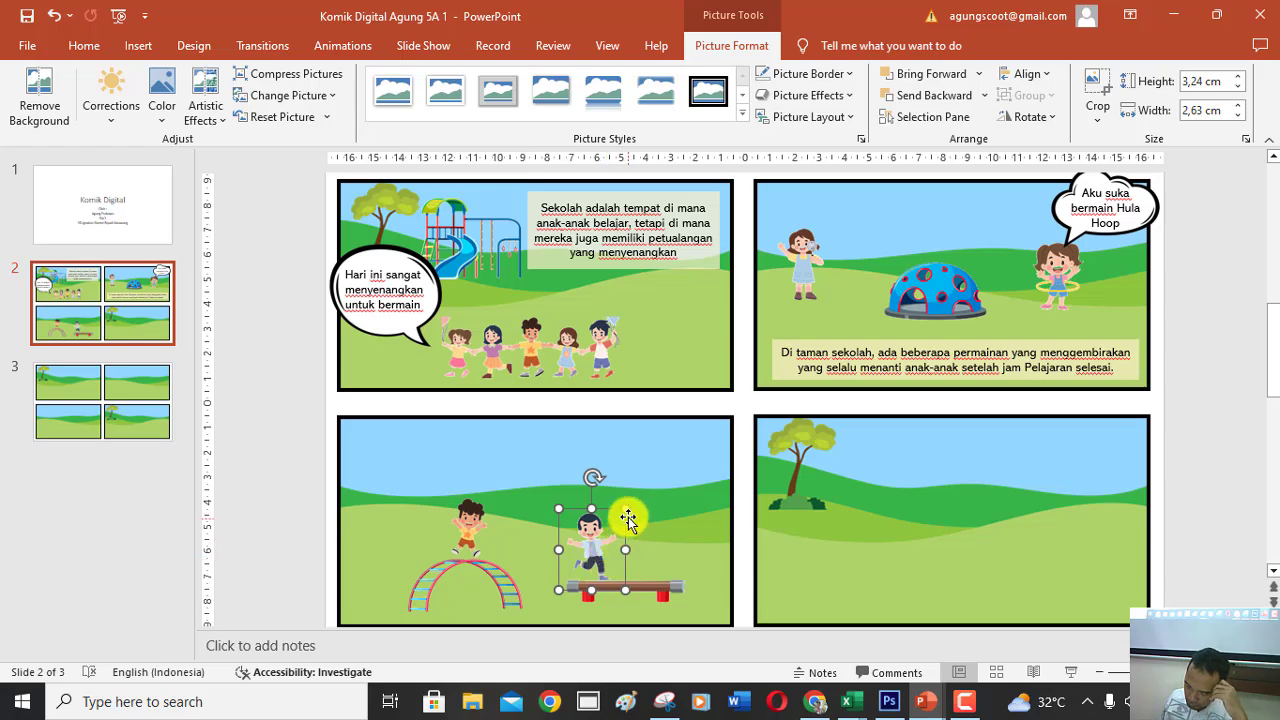
Insert the Balon_dialog3 speech balloon above the running boy and enlarge it.
click(141, 46)
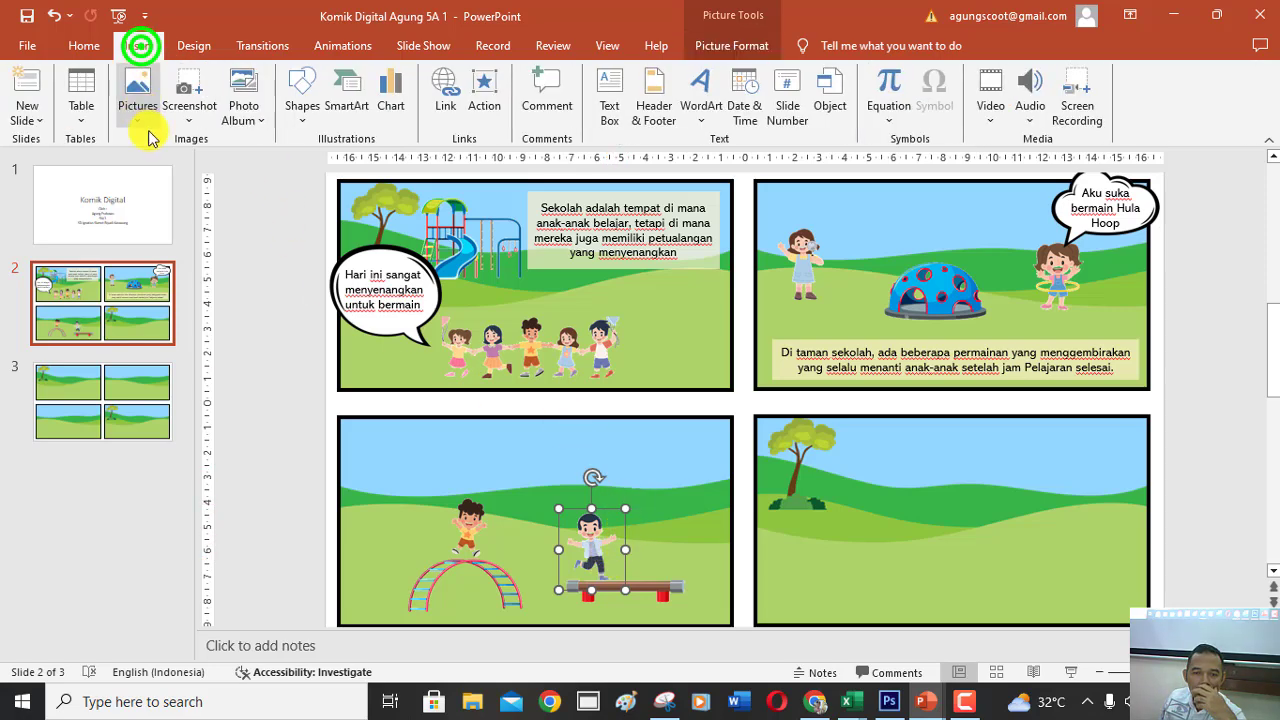
click(139, 100)
click(175, 166)
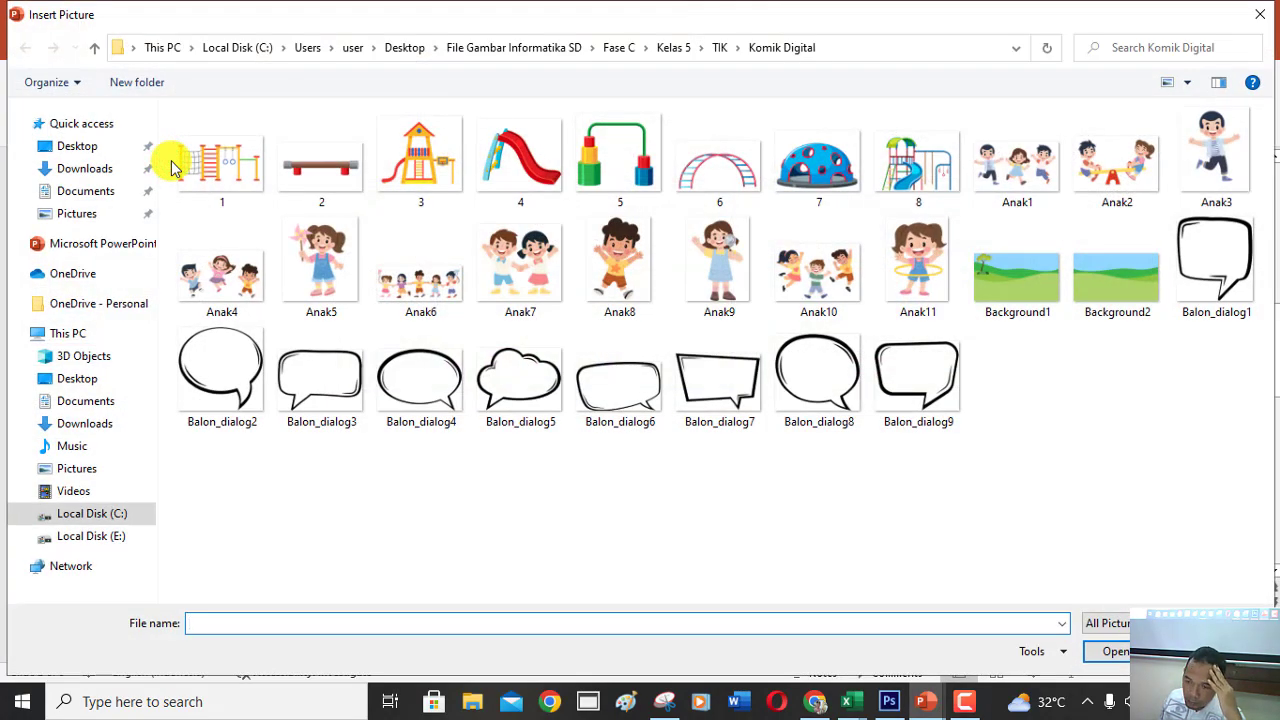
double_click(304, 374)
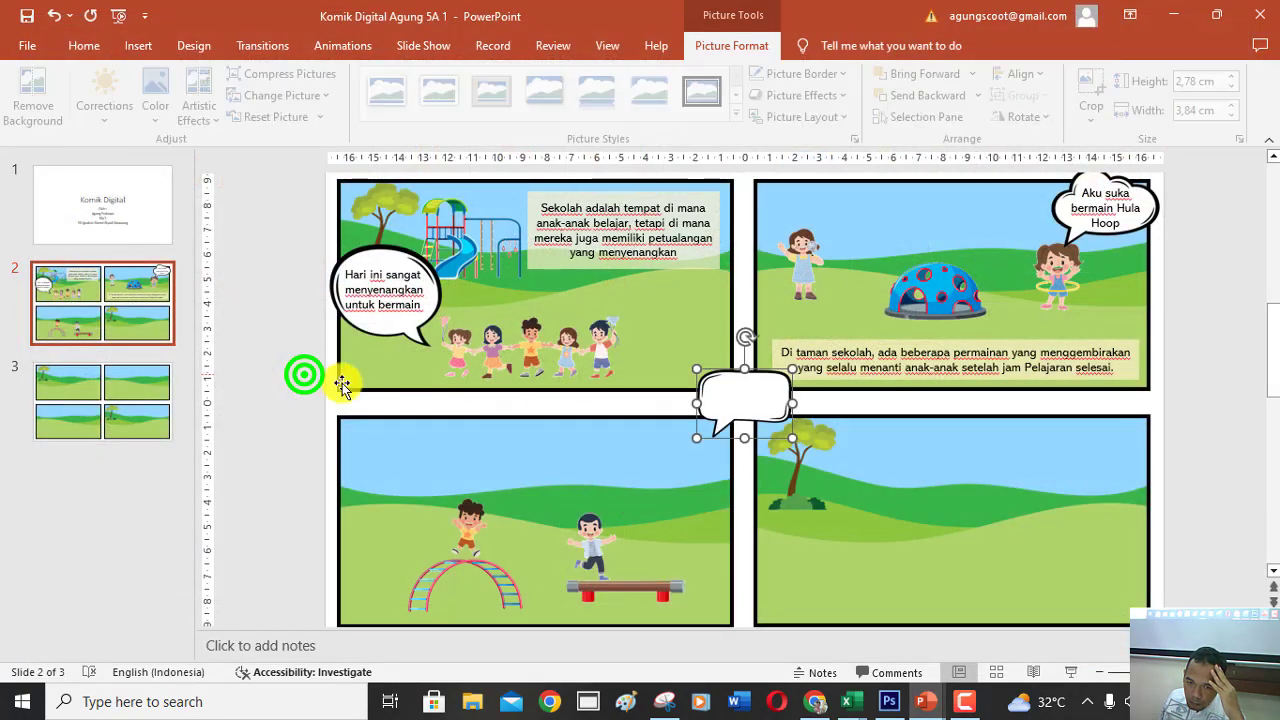
drag(744, 400, 645, 482)
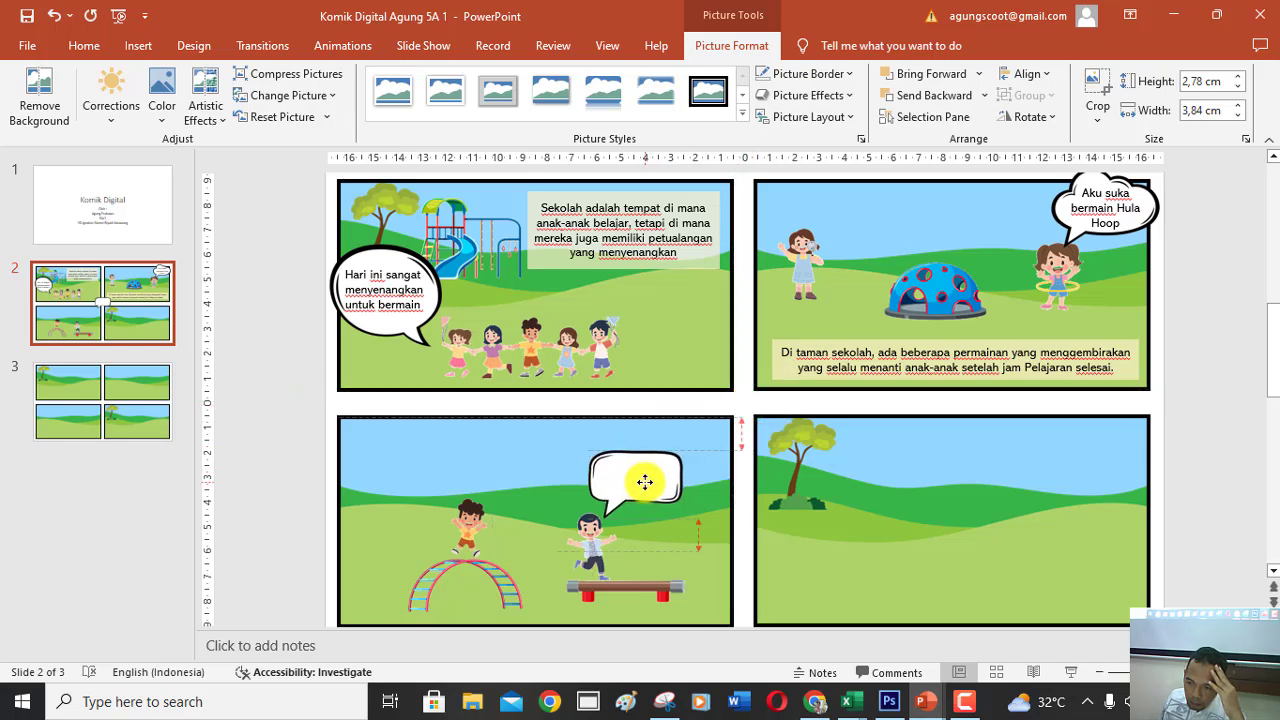
drag(681, 450, 711, 432)
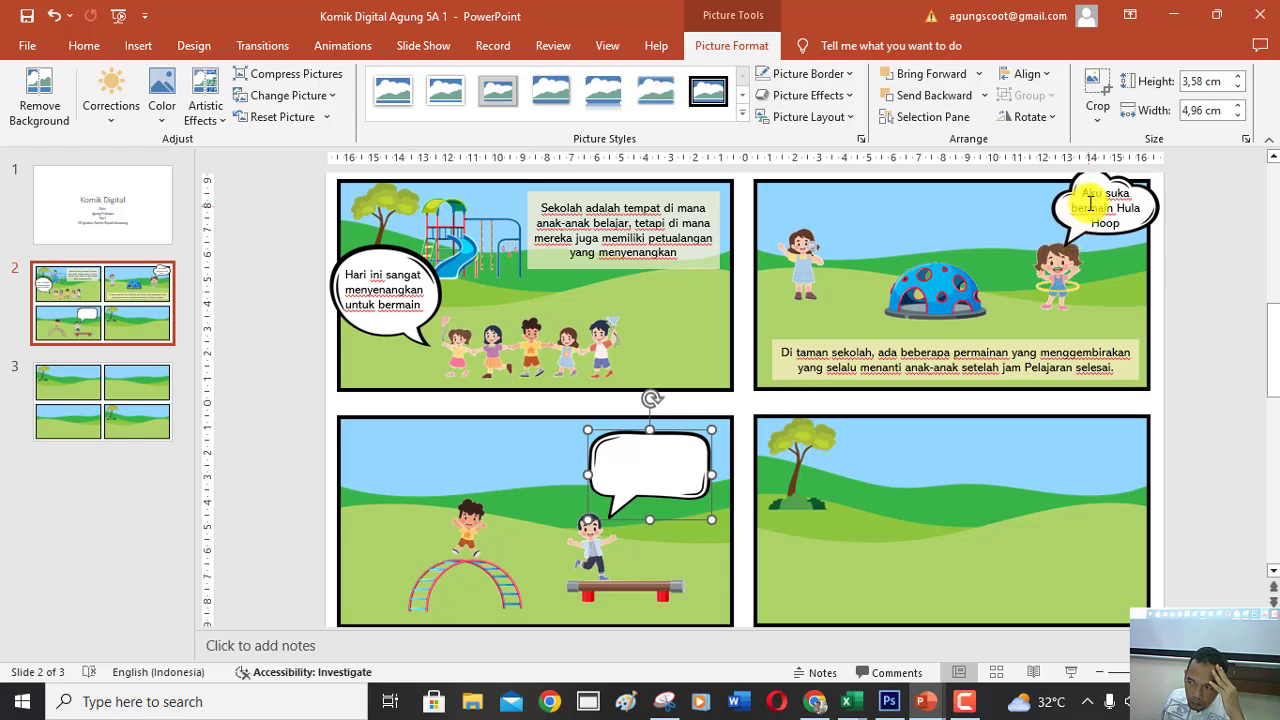
Copy the 'Aku suka bermain Hula Hoop' text box into the new balloon.
click(1090, 203)
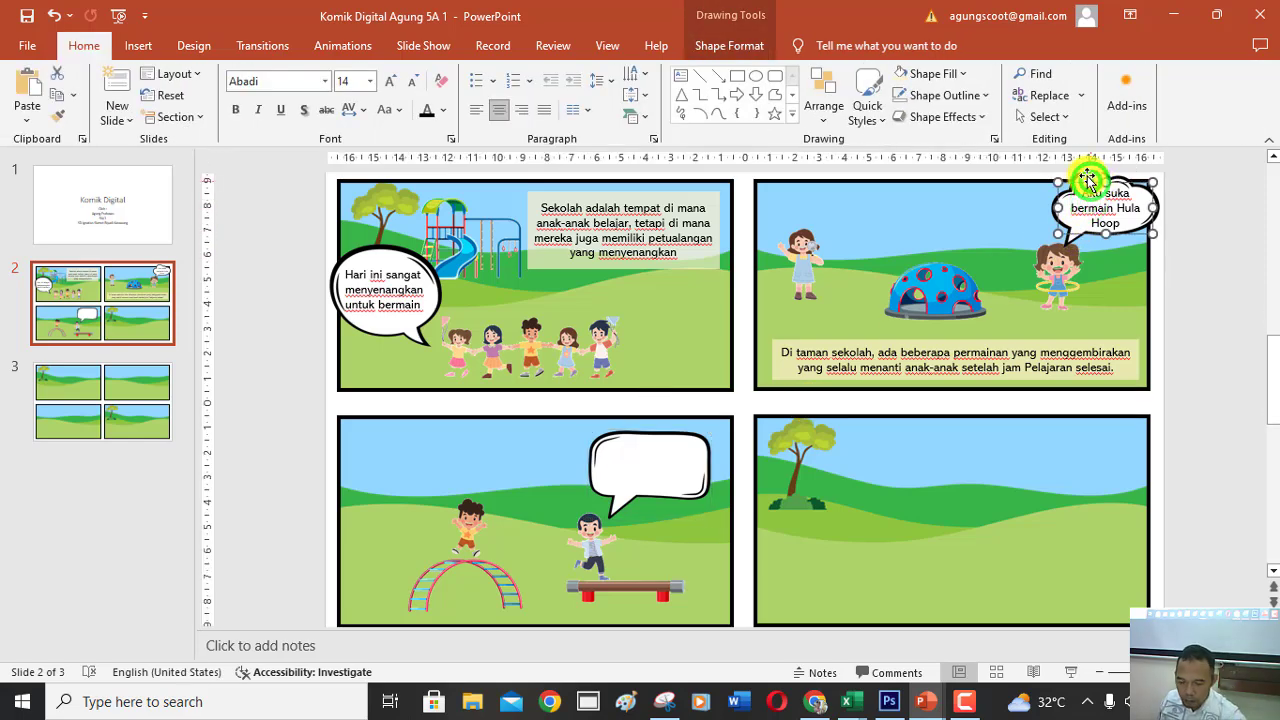
key(ctrl+c)
key(ctrl+v)
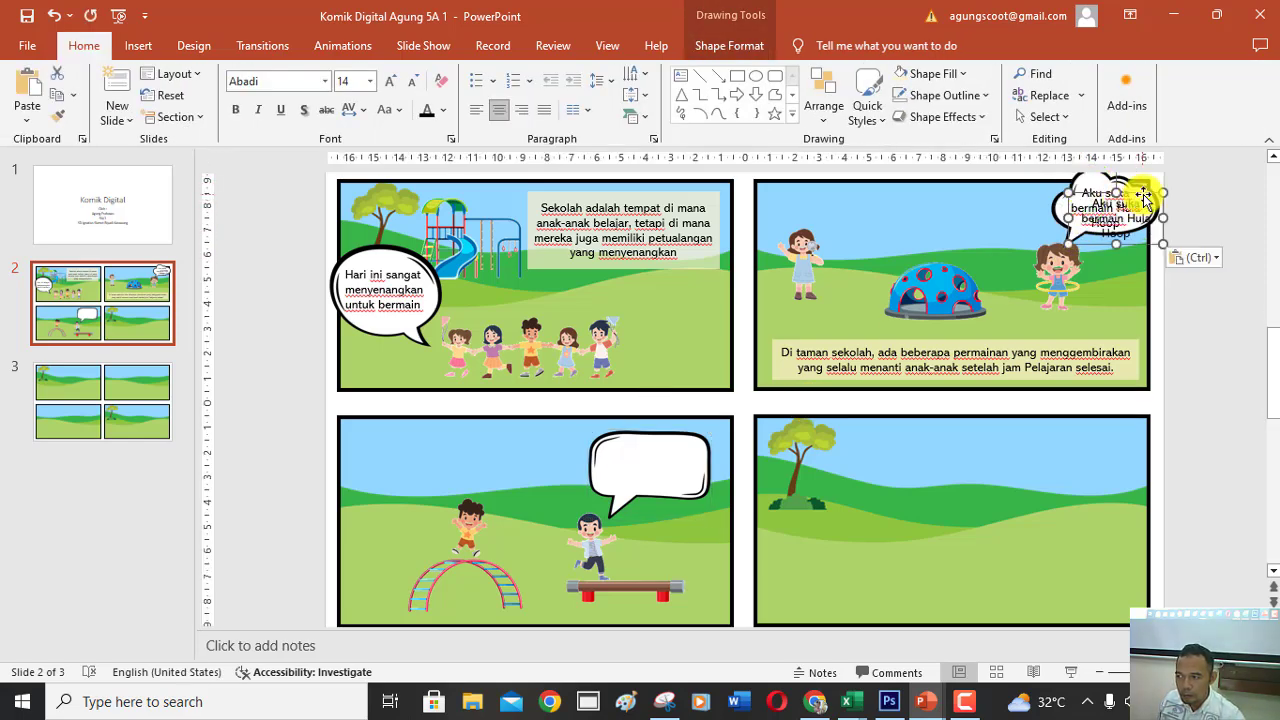
mouse_move(1142, 195)
mouse_down()
mouse_move(755, 435)
mouse_move(677, 438)
mouse_up()
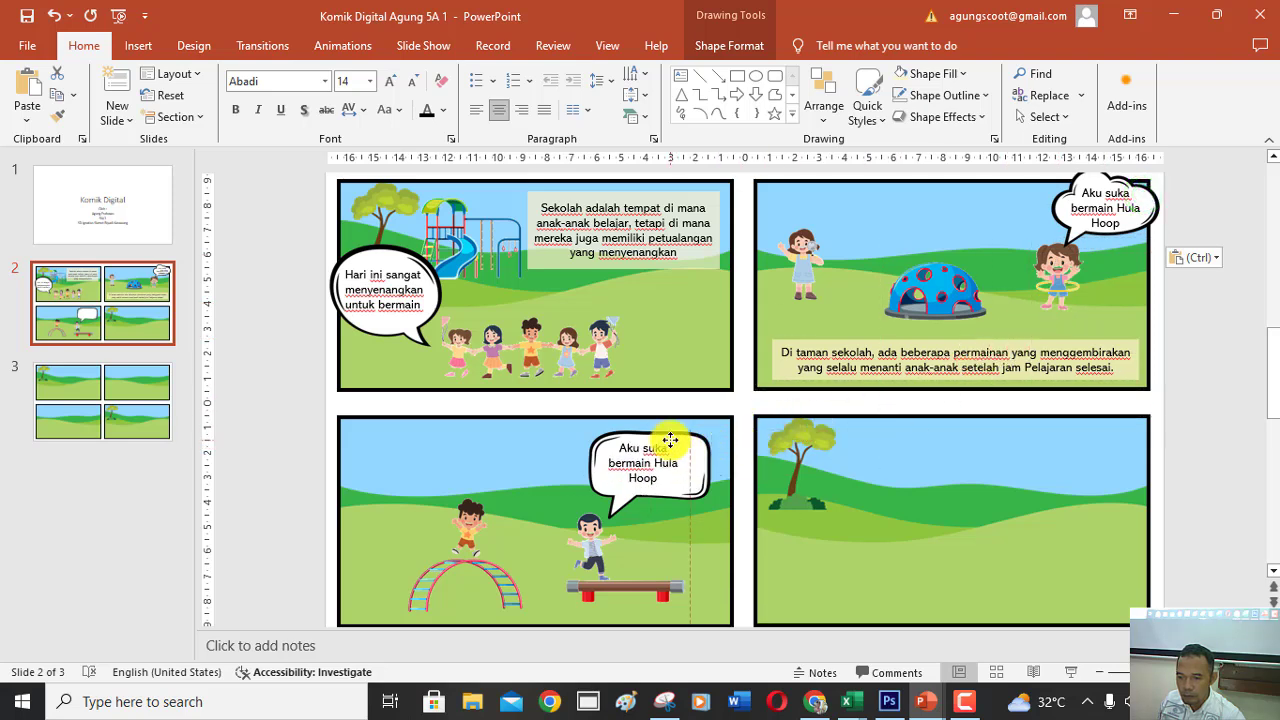
Replace the third panel balloon's text with 'Lihatlah, aku menggunakan satu kaki'.
triple_click(645, 452)
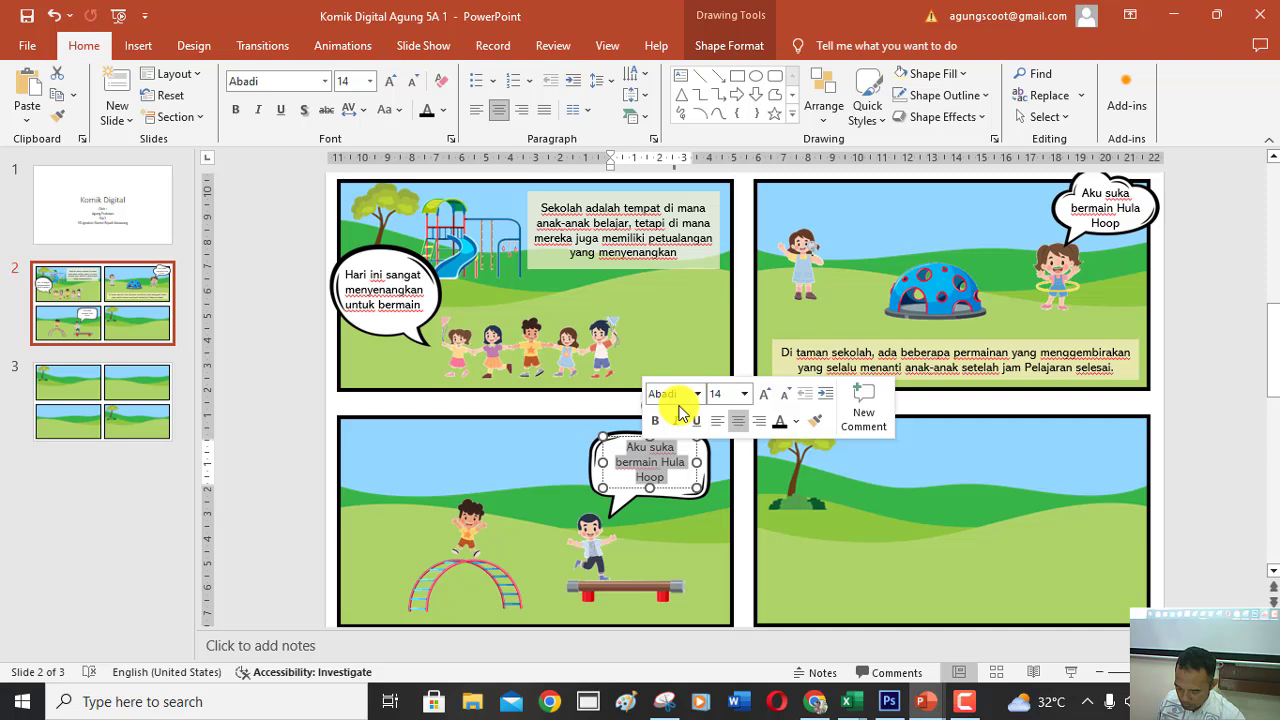
text(L)
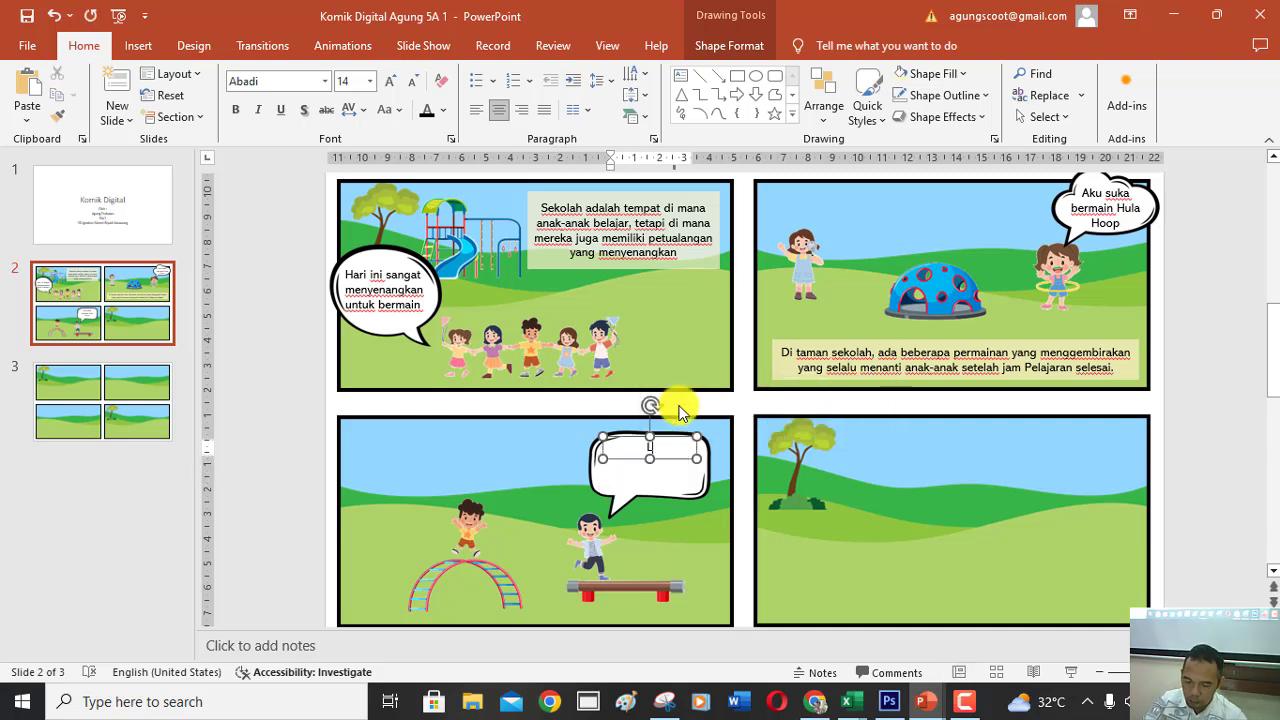
text(ihatla)
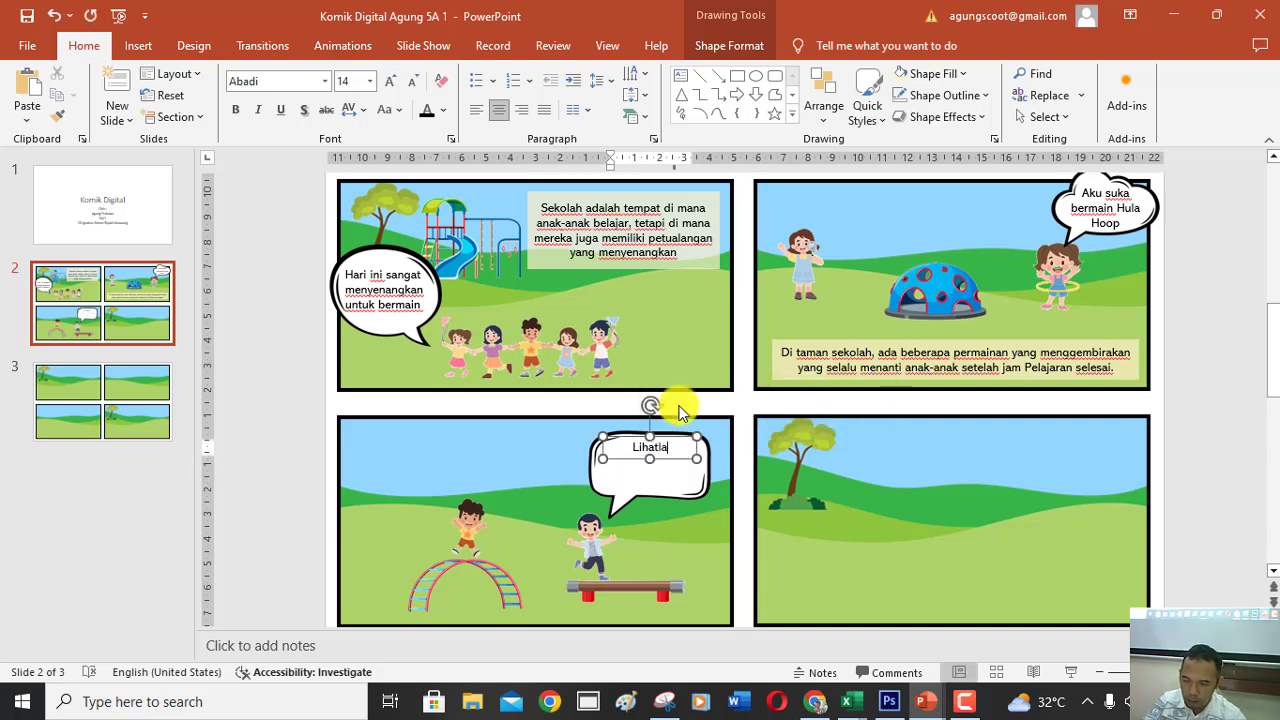
text(h, )
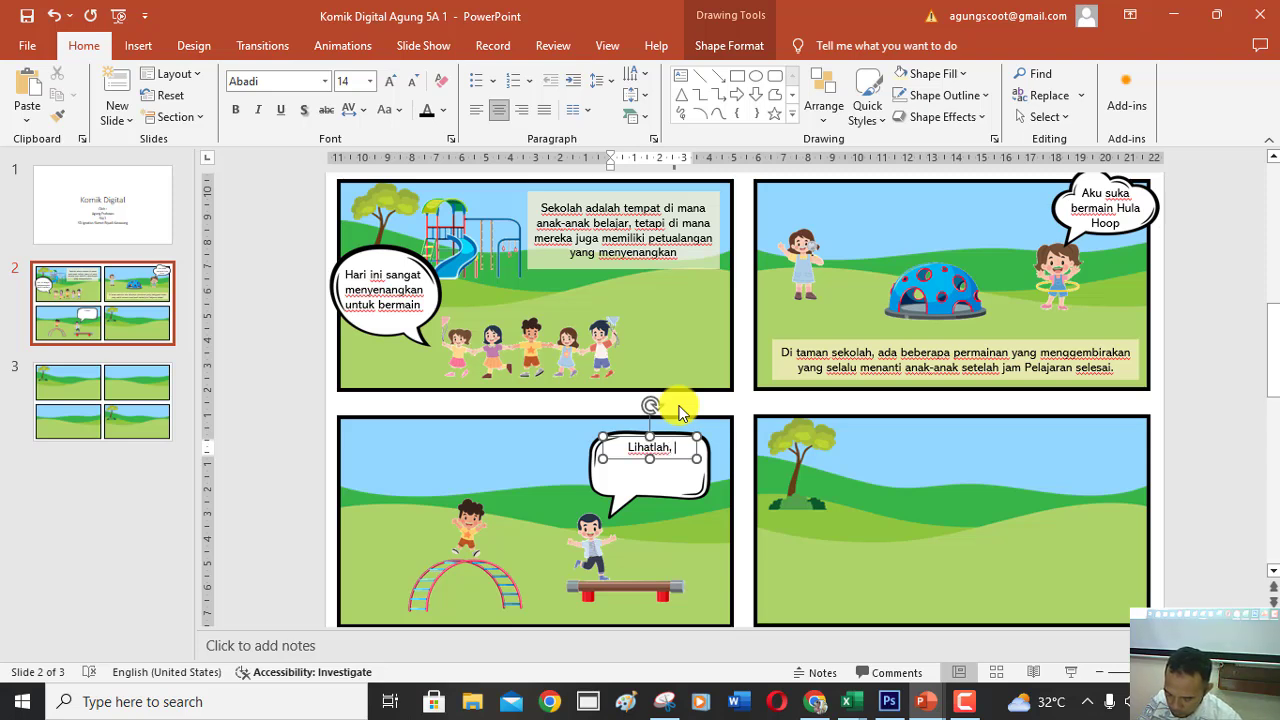
text(ak)
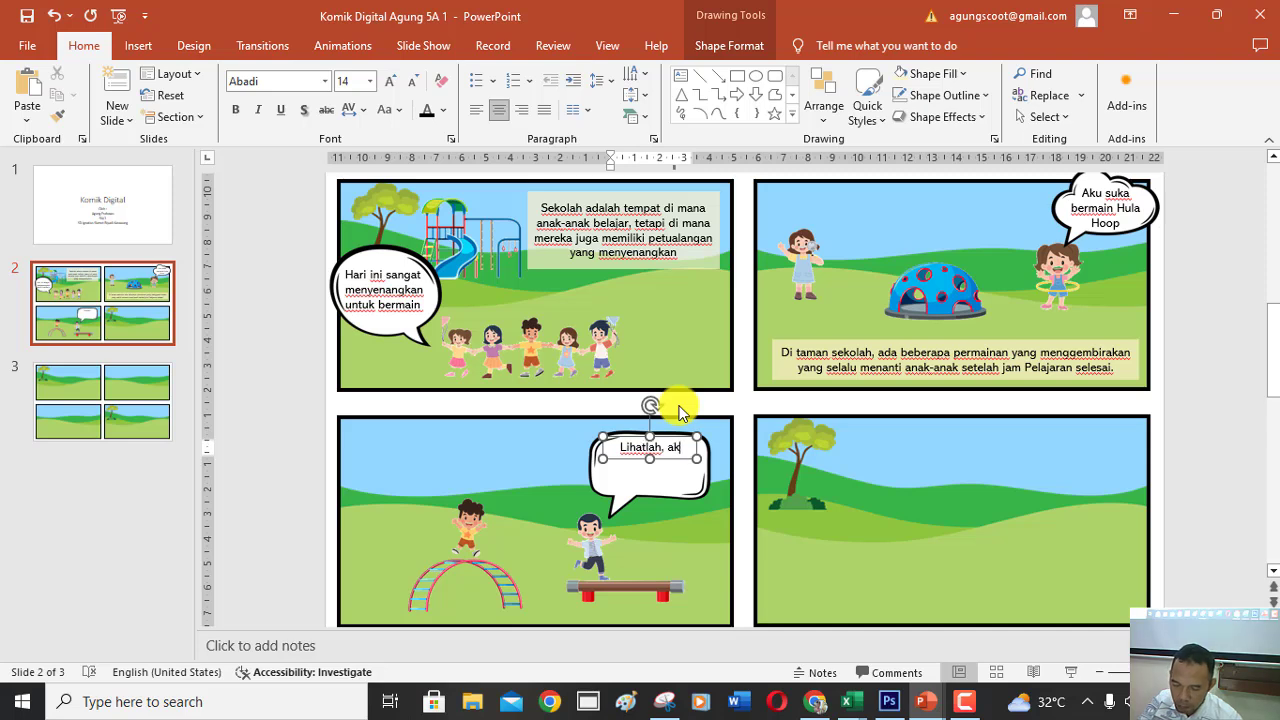
text(u menggunakan )
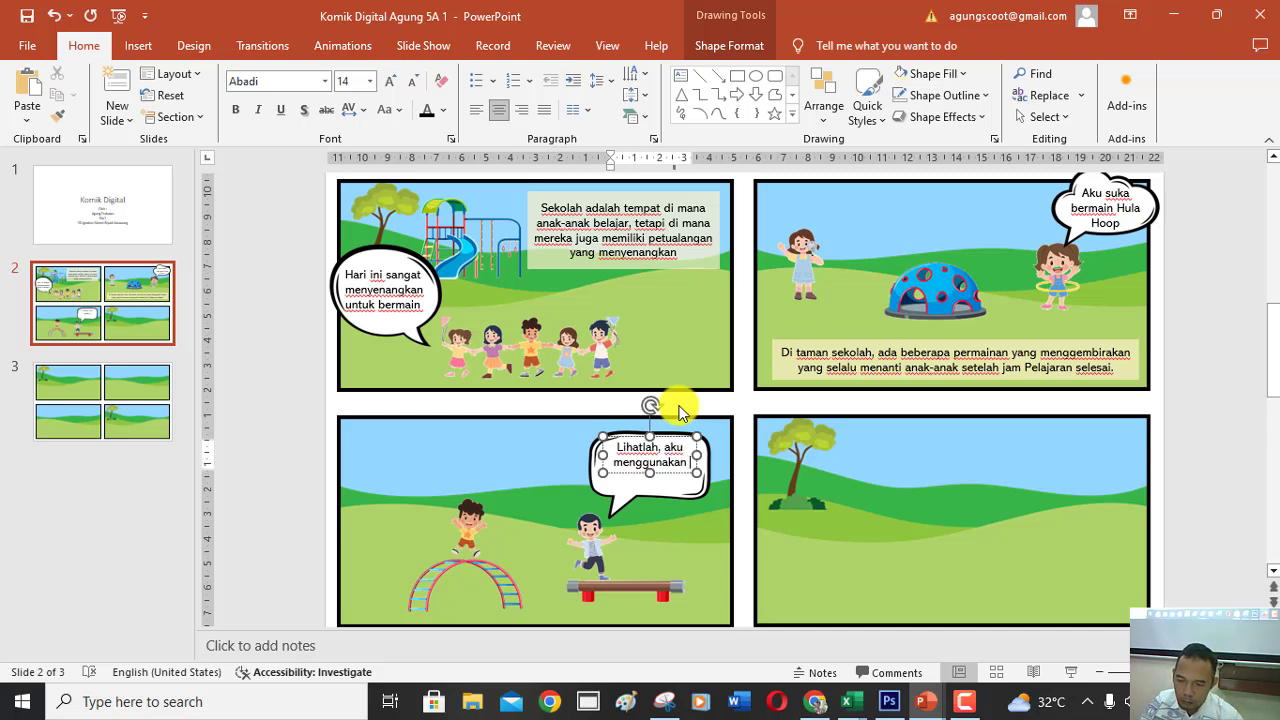
text(satu kaki)
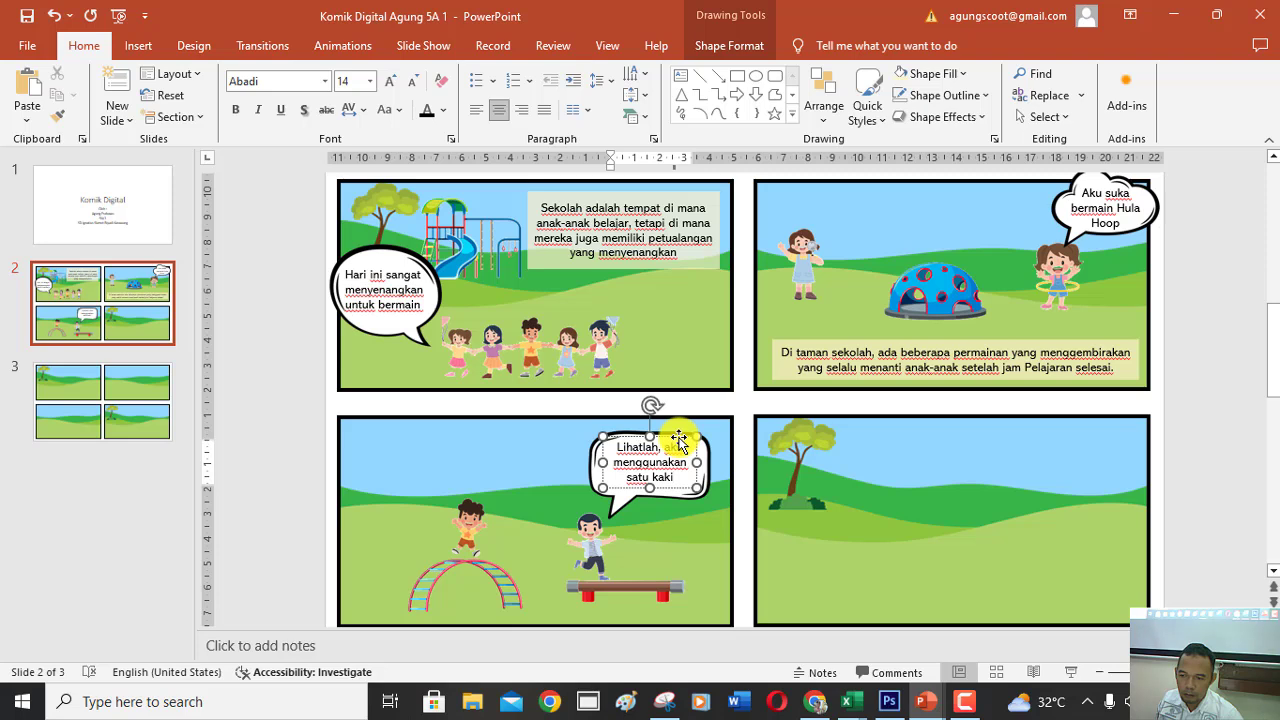
key(Escape)
key(Escape)
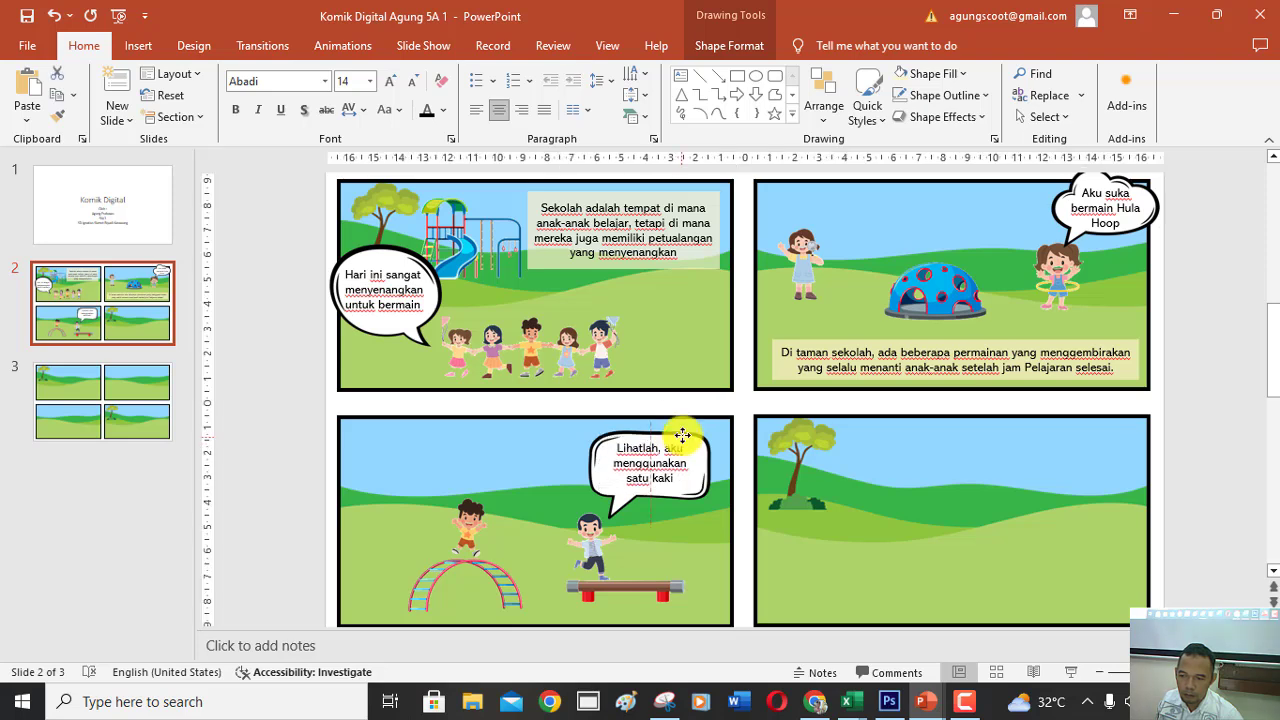
click(682, 435)
click(679, 470)
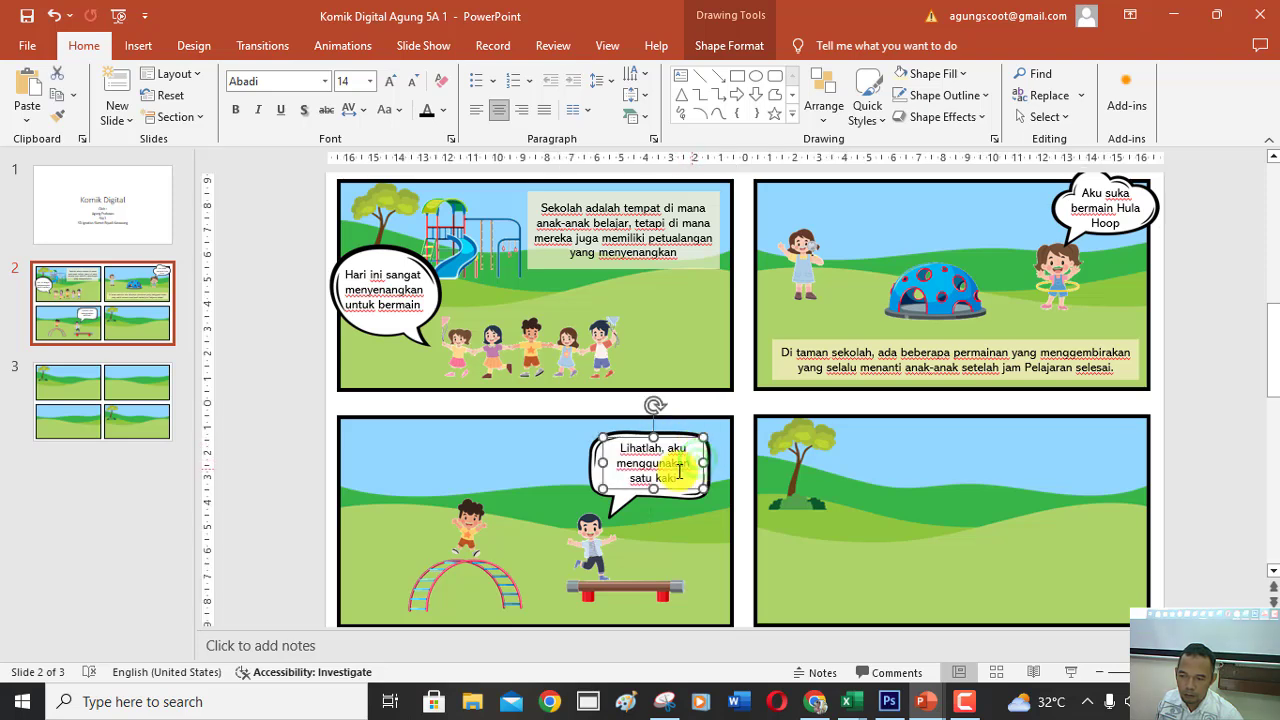
click(714, 528)
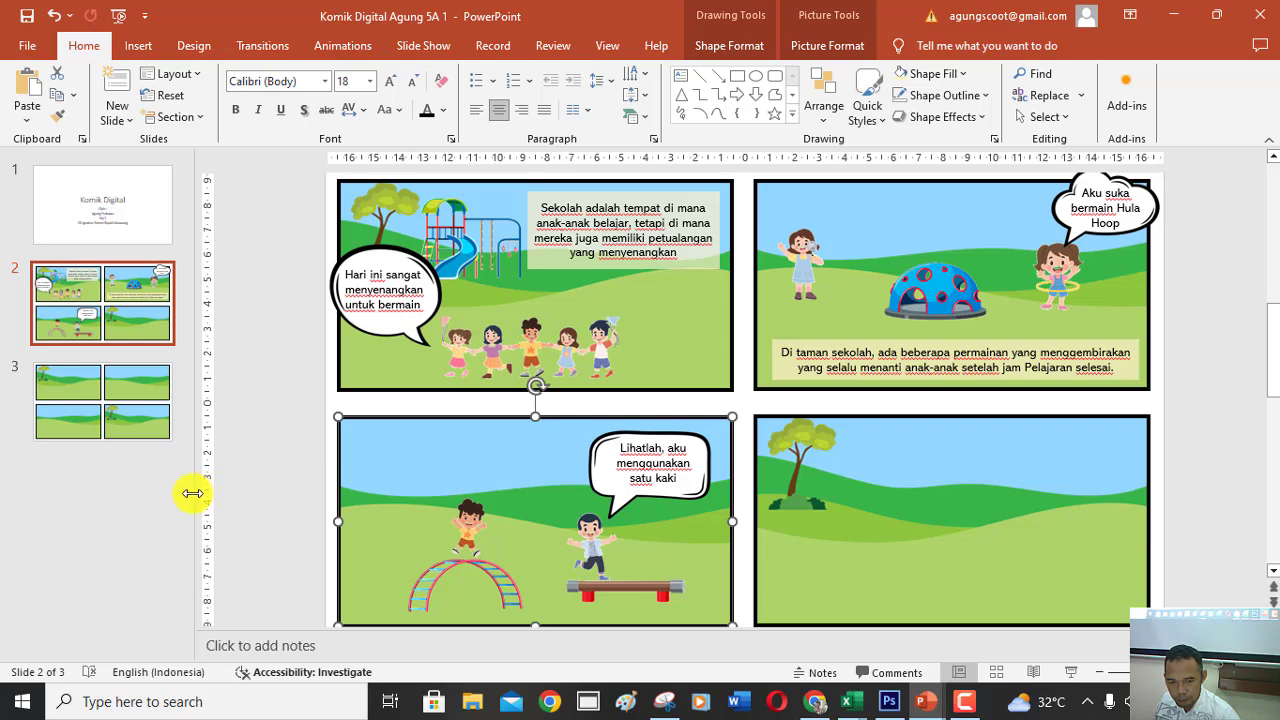
Duplicate panel 1's slide-and-swings playground picture and place it beside the tree in panel 4.
drag(191, 493, 130, 497)
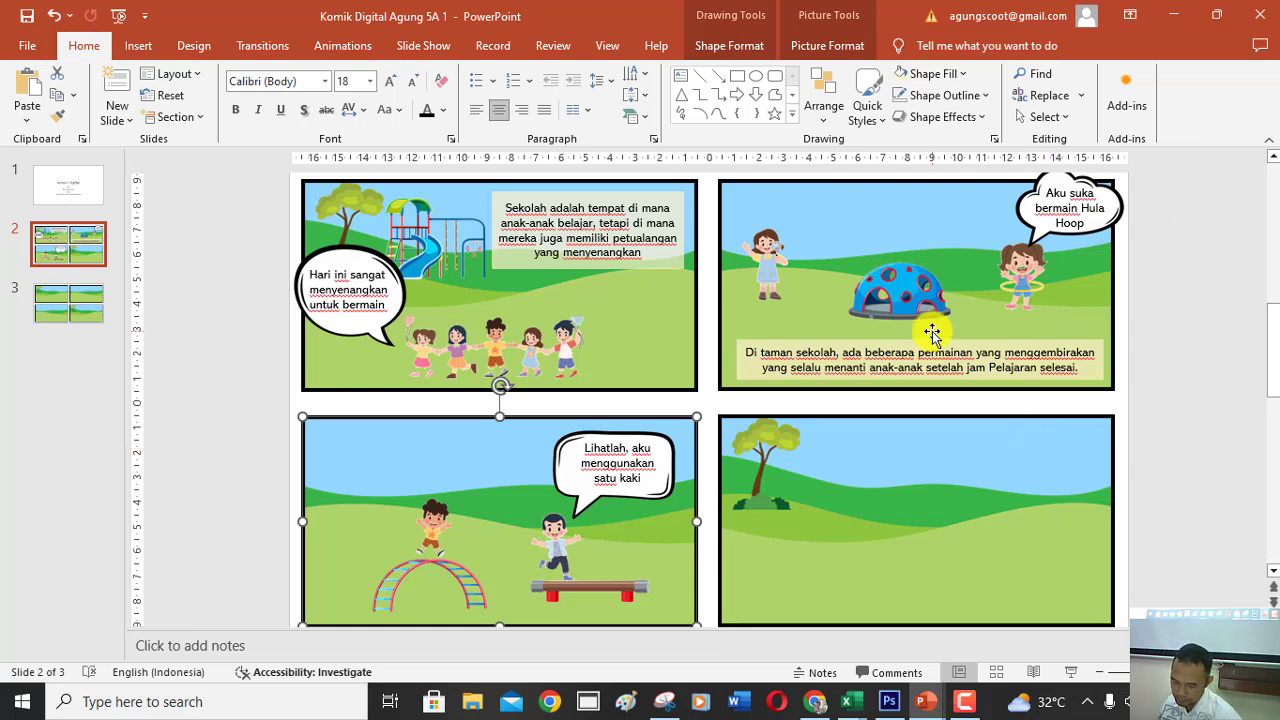
click(441, 245)
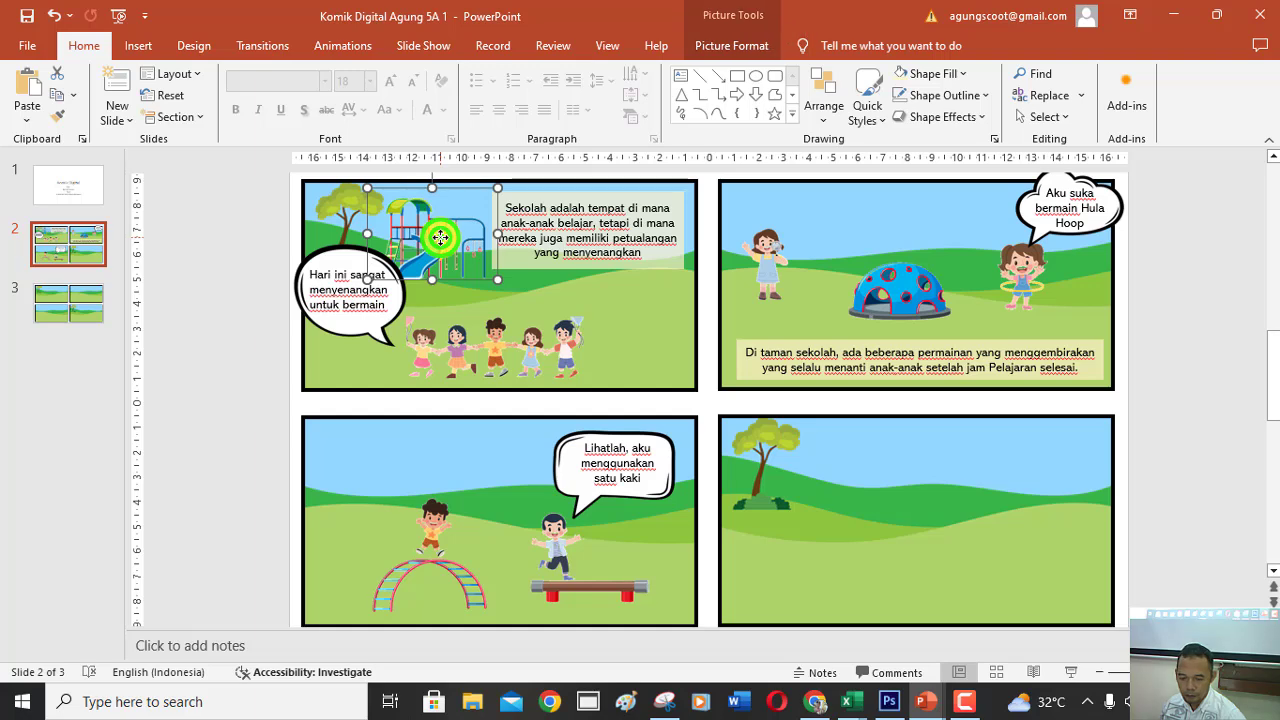
key(ctrl+v)
drag(445, 245, 859, 469)
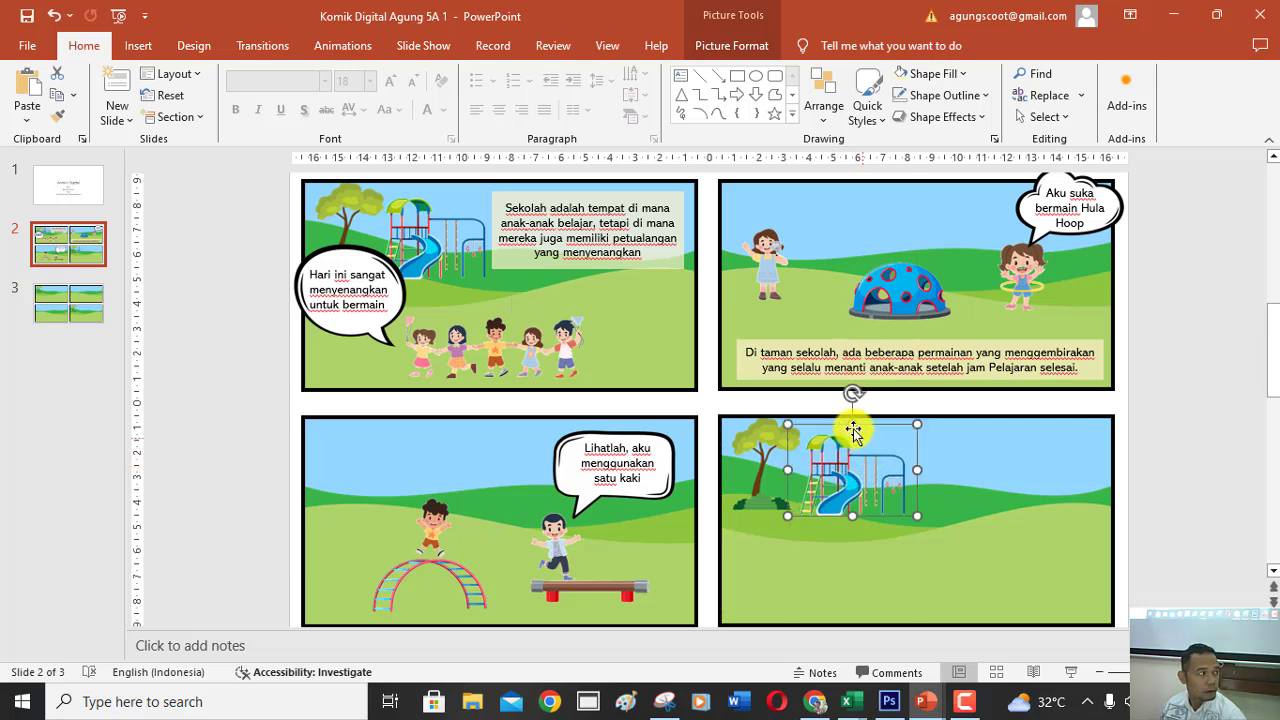
click(138, 46)
Insert the Anak10 picture of three children and move it into the fourth panel.
click(136, 108)
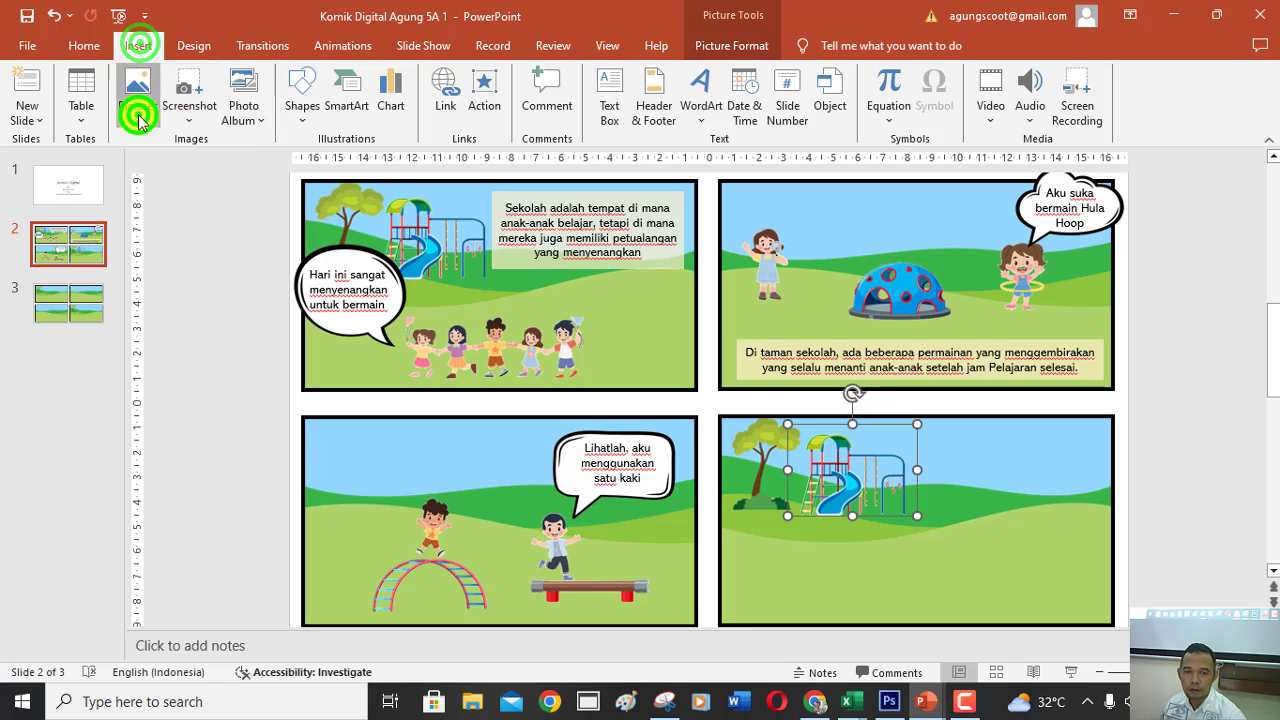
click(163, 166)
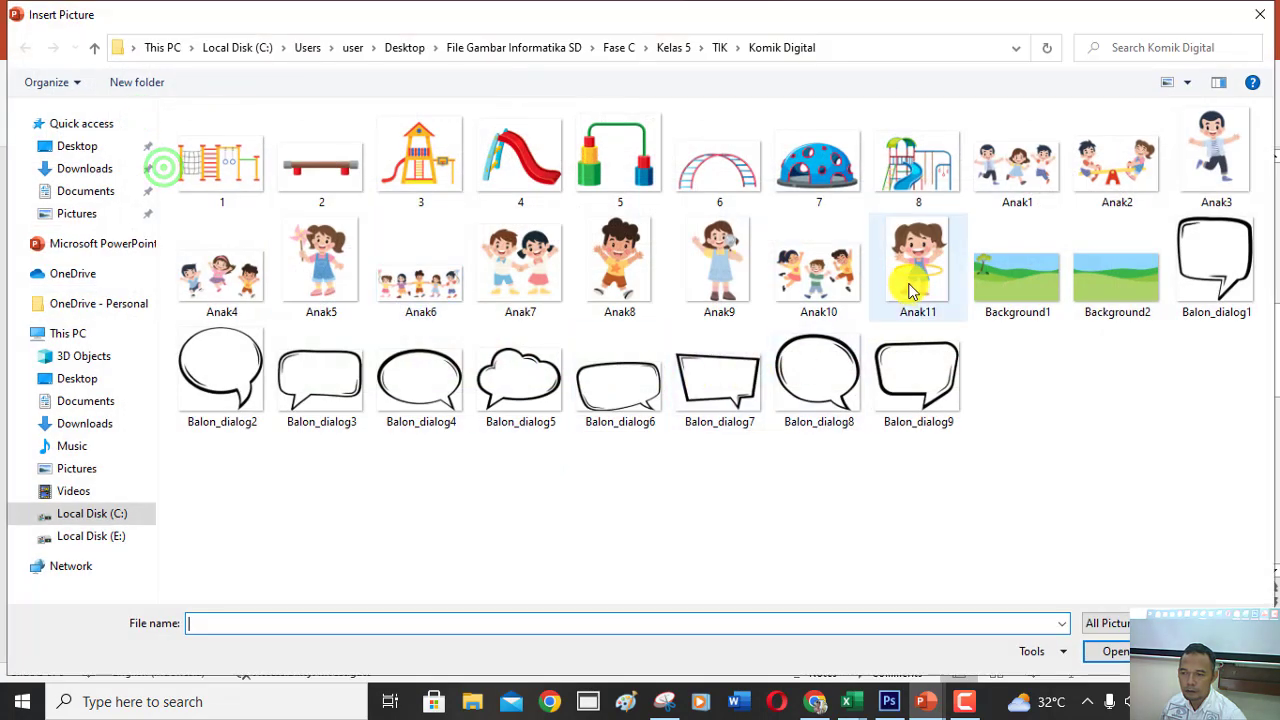
double_click(810, 265)
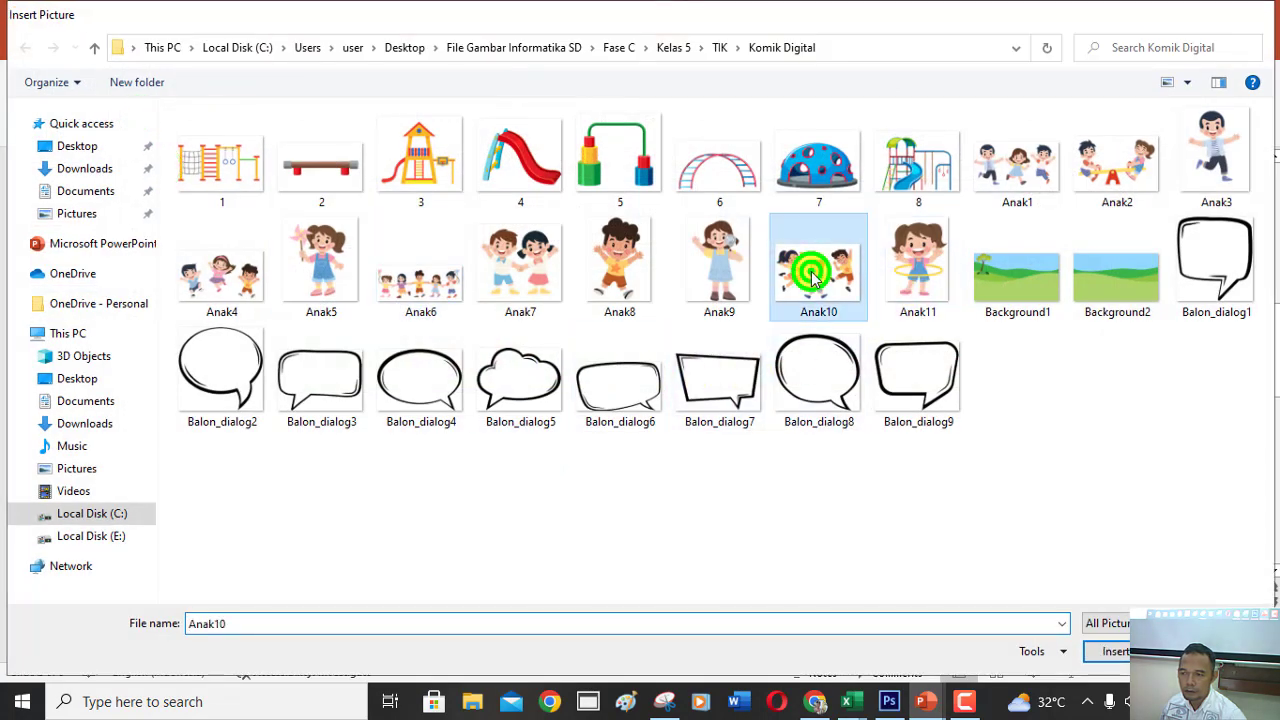
mouse_move(736, 408)
mouse_down()
mouse_move(1069, 587)
mouse_move(936, 528)
mouse_up()
Make the white background of the children picture transparent.
click(157, 112)
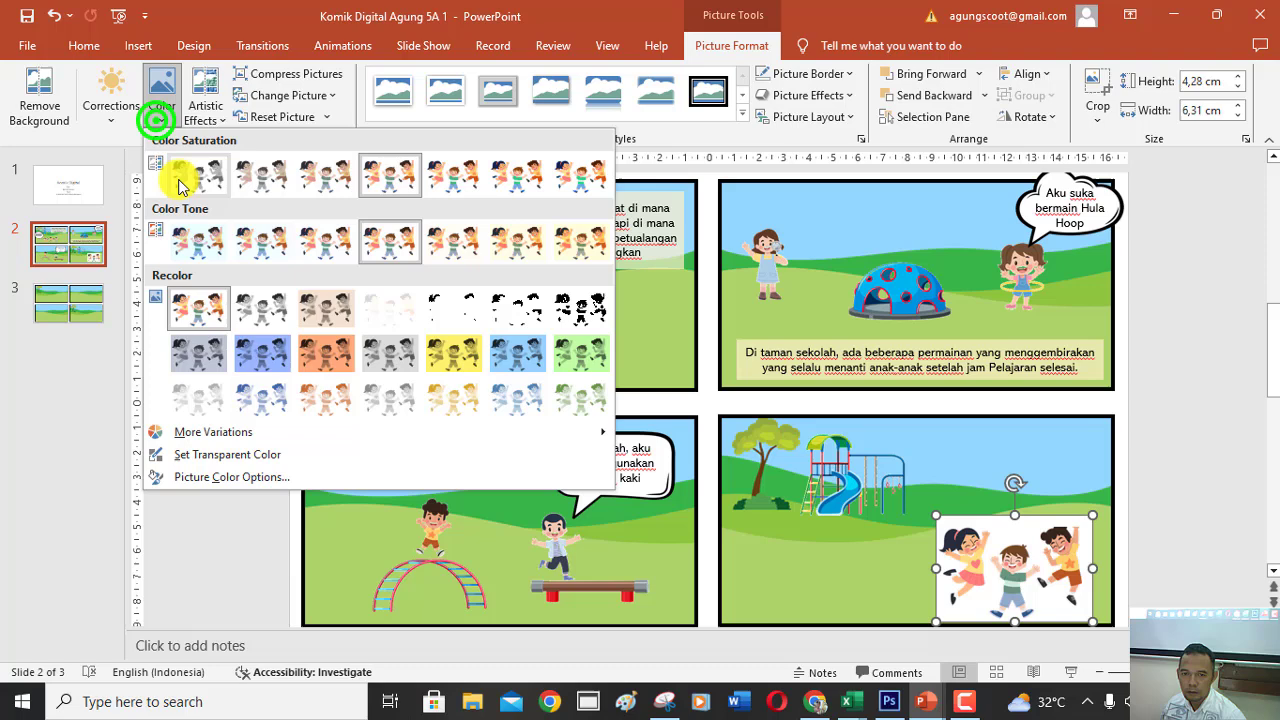
click(227, 454)
click(975, 521)
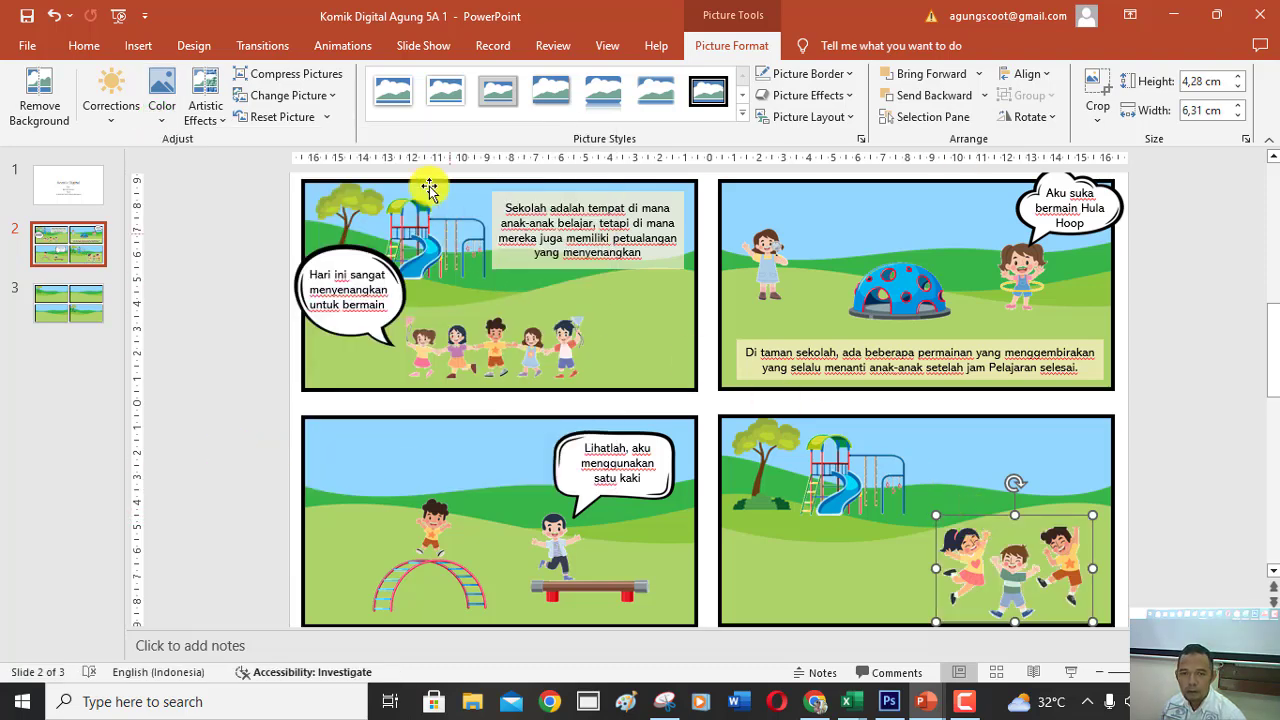
click(130, 45)
Insert the Balon_dialog7 balloon into panel 4 and enlarge it above the children.
click(140, 120)
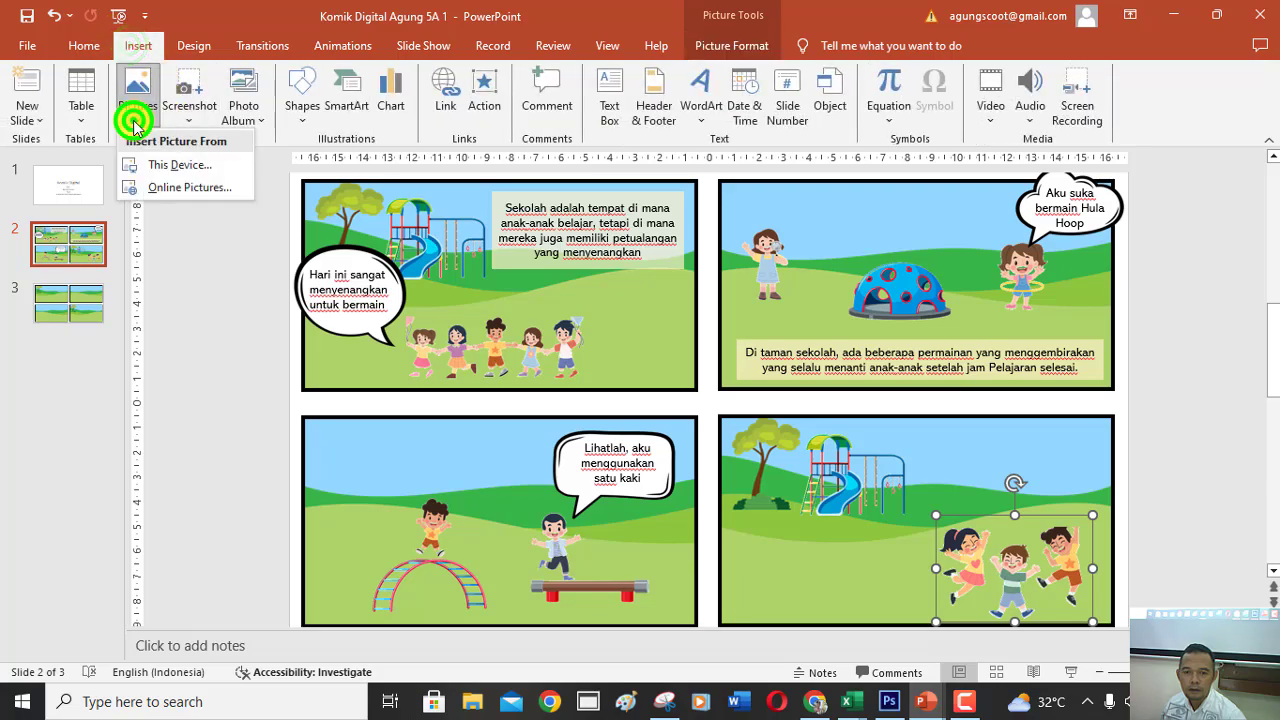
click(146, 163)
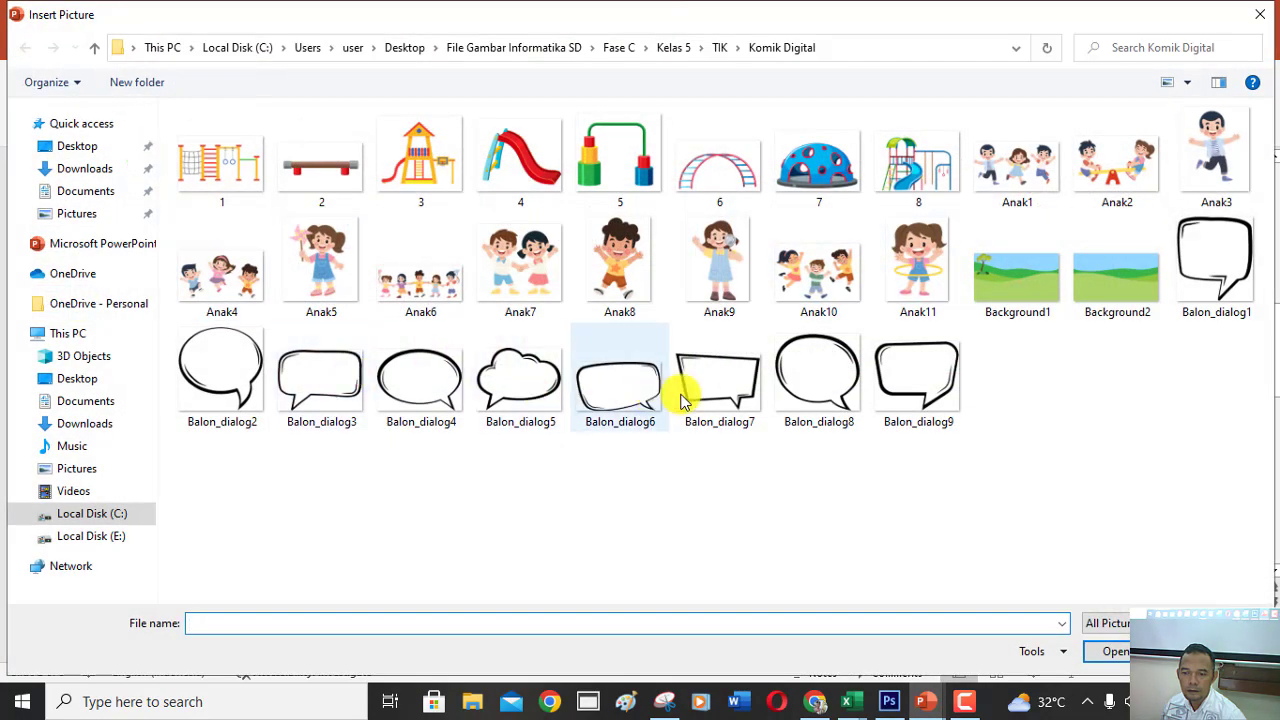
double_click(709, 376)
mouse_move(748, 418)
mouse_down()
mouse_move(1034, 502)
mouse_move(1021, 503)
mouse_up()
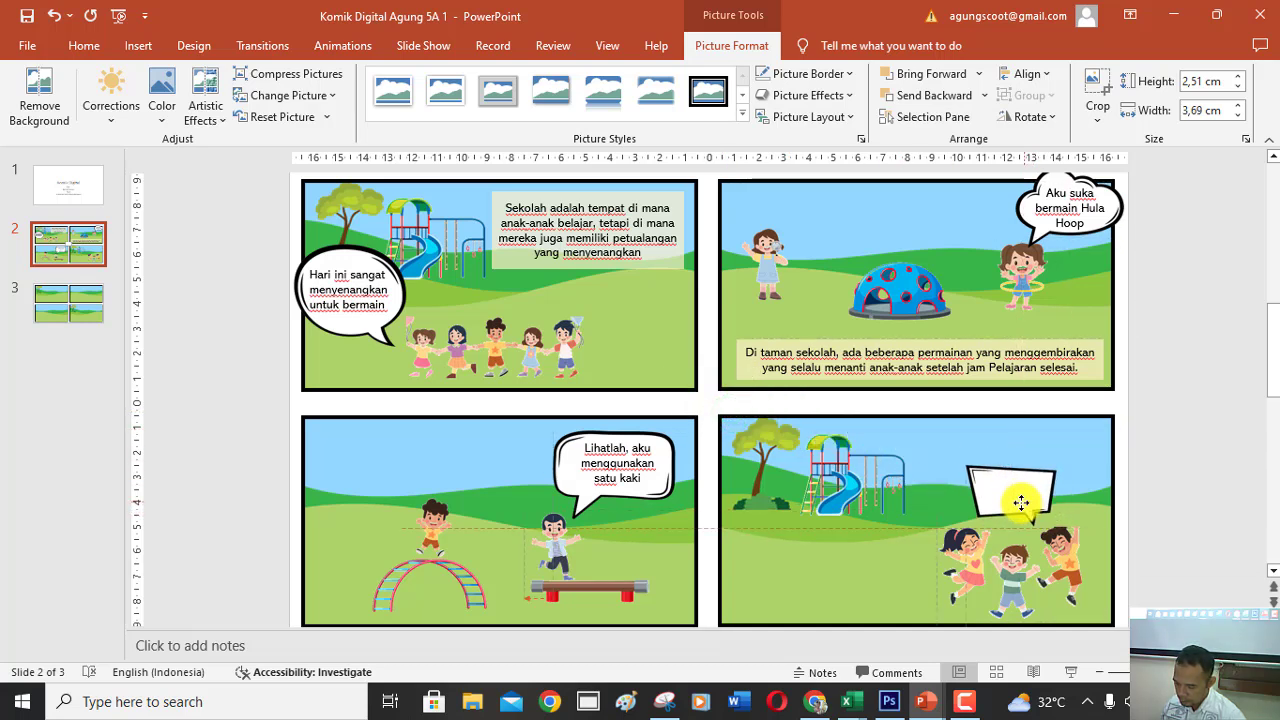
drag(967, 465, 910, 431)
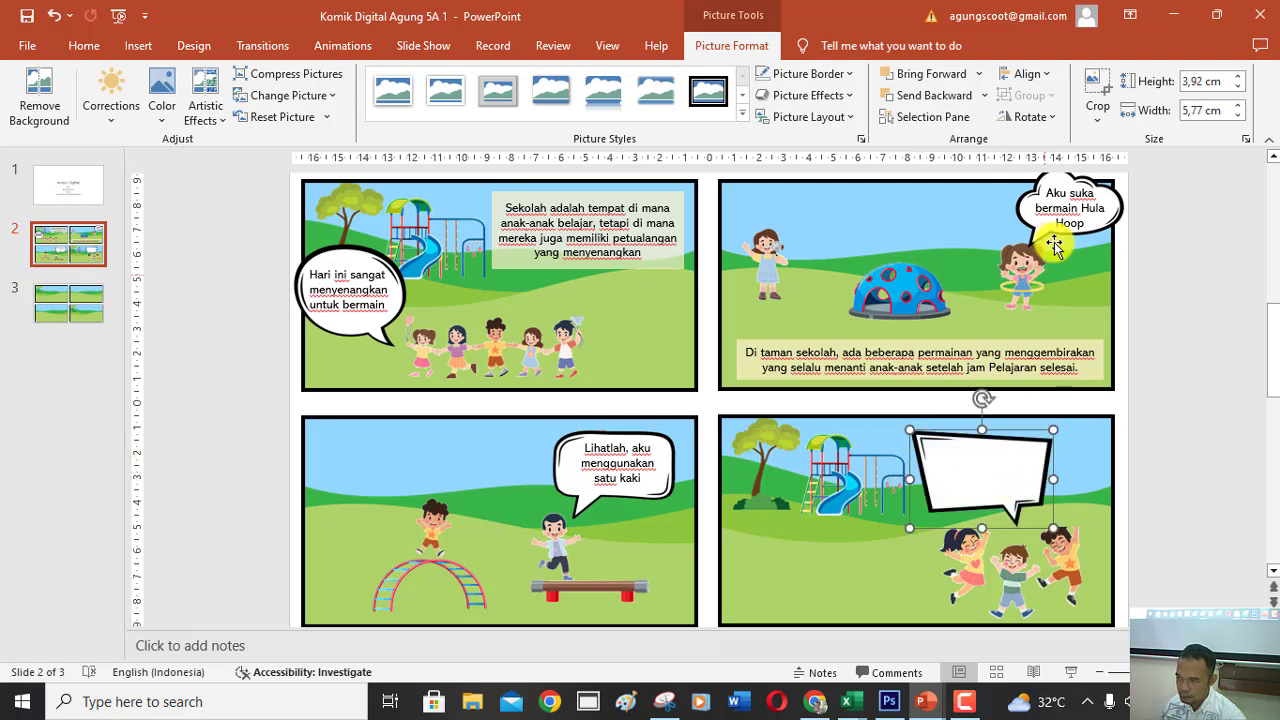
click(637, 443)
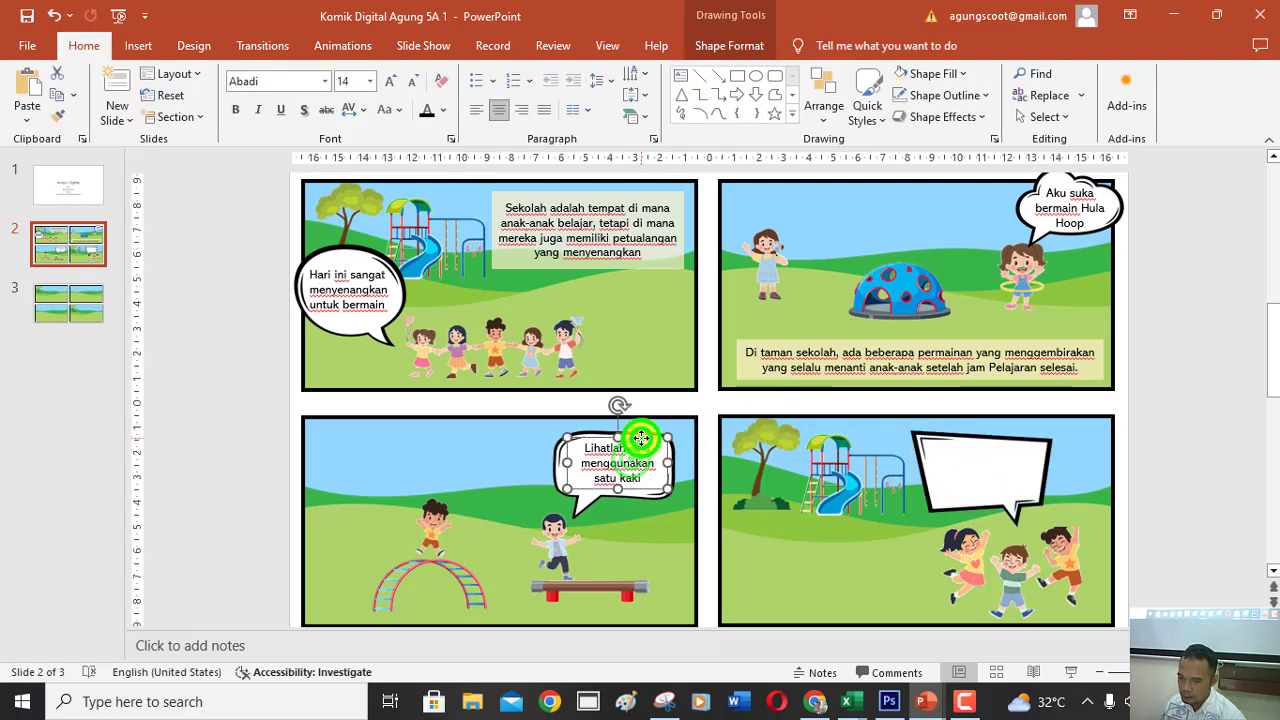
Copy the panel-3 balloon text into panel 4's balloon and retype it as 'Ini sangat menyenangkan..'.
key(ctrl+c)
key(ctrl+v)
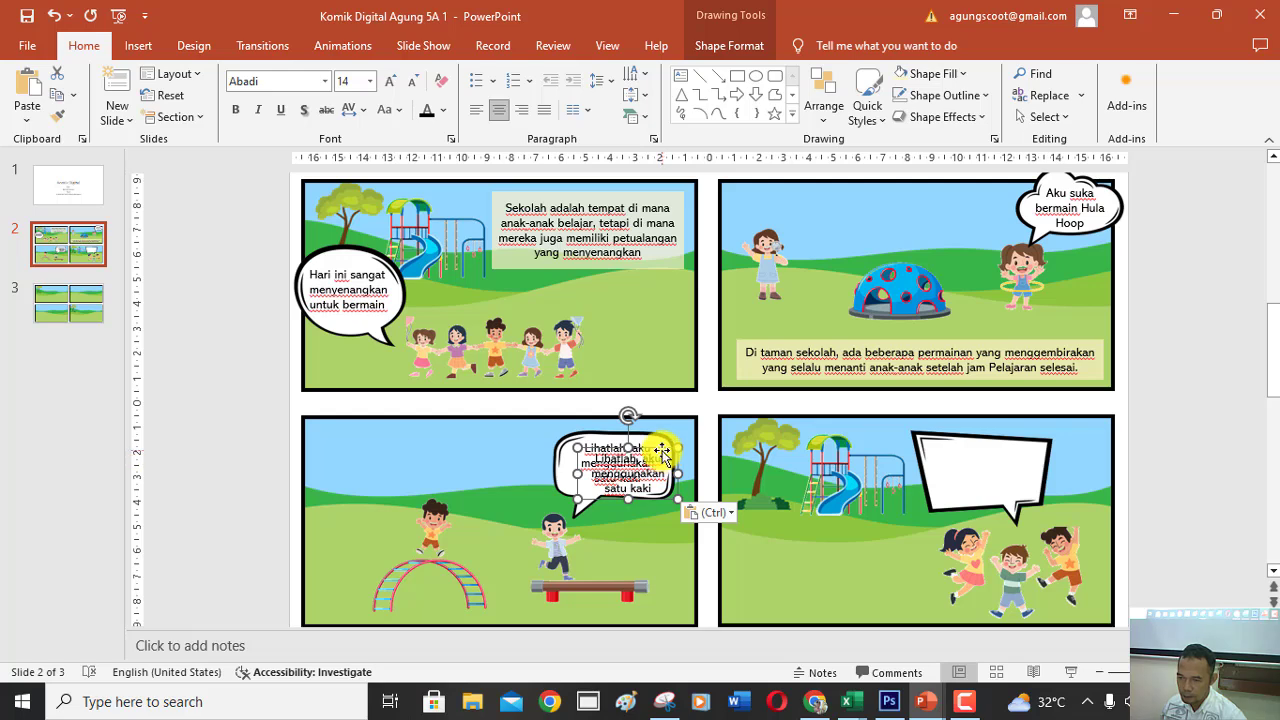
drag(662, 450, 1000, 452)
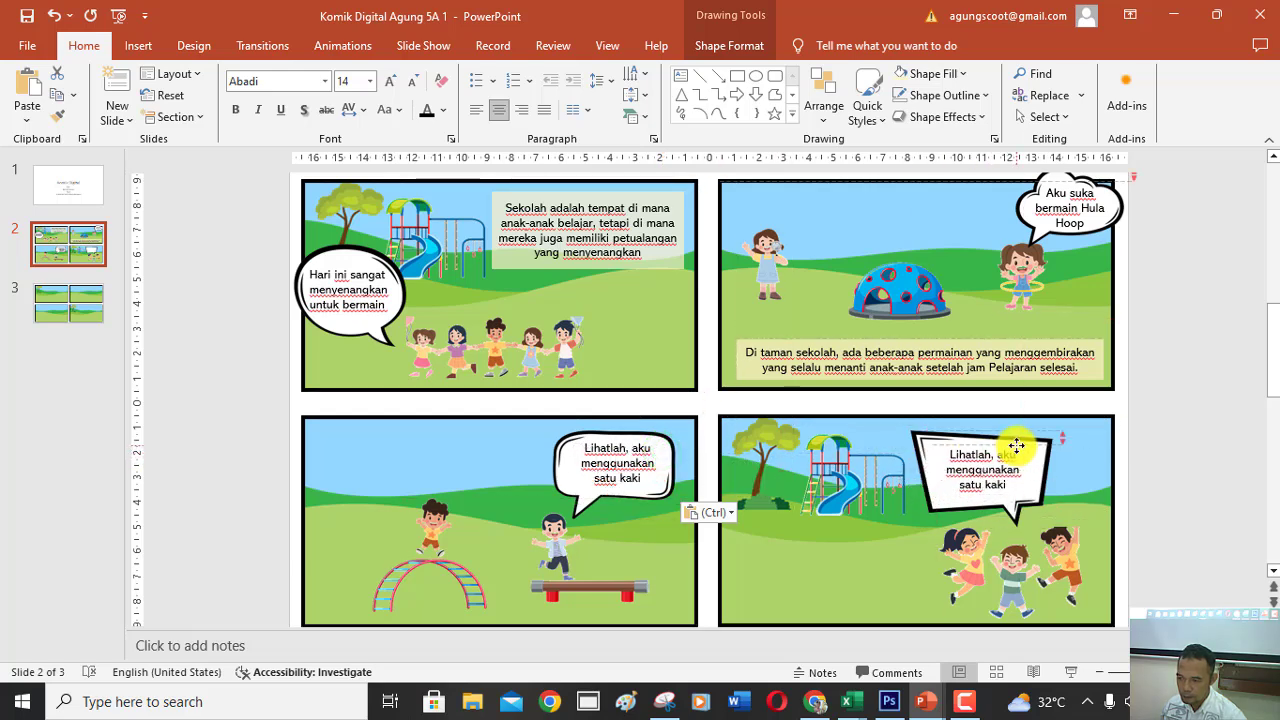
double_click(996, 474)
triple_click(996, 474)
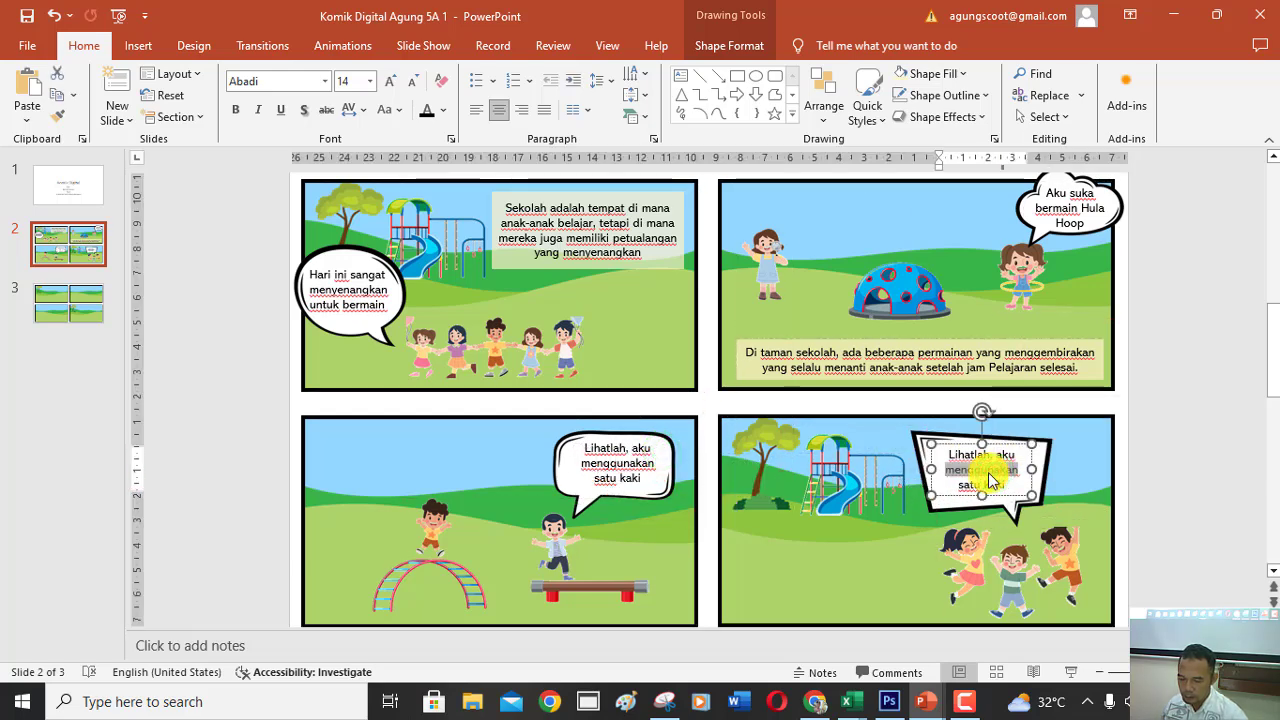
key(Delete)
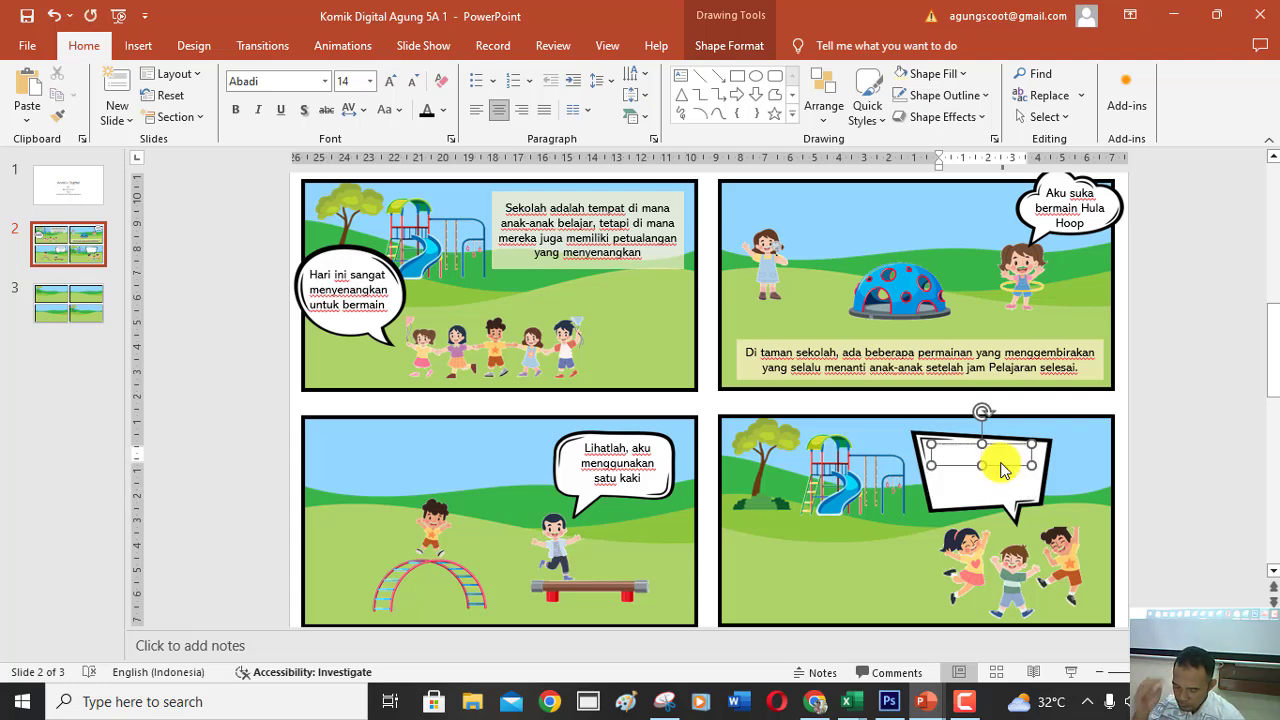
text(Ini sangat)
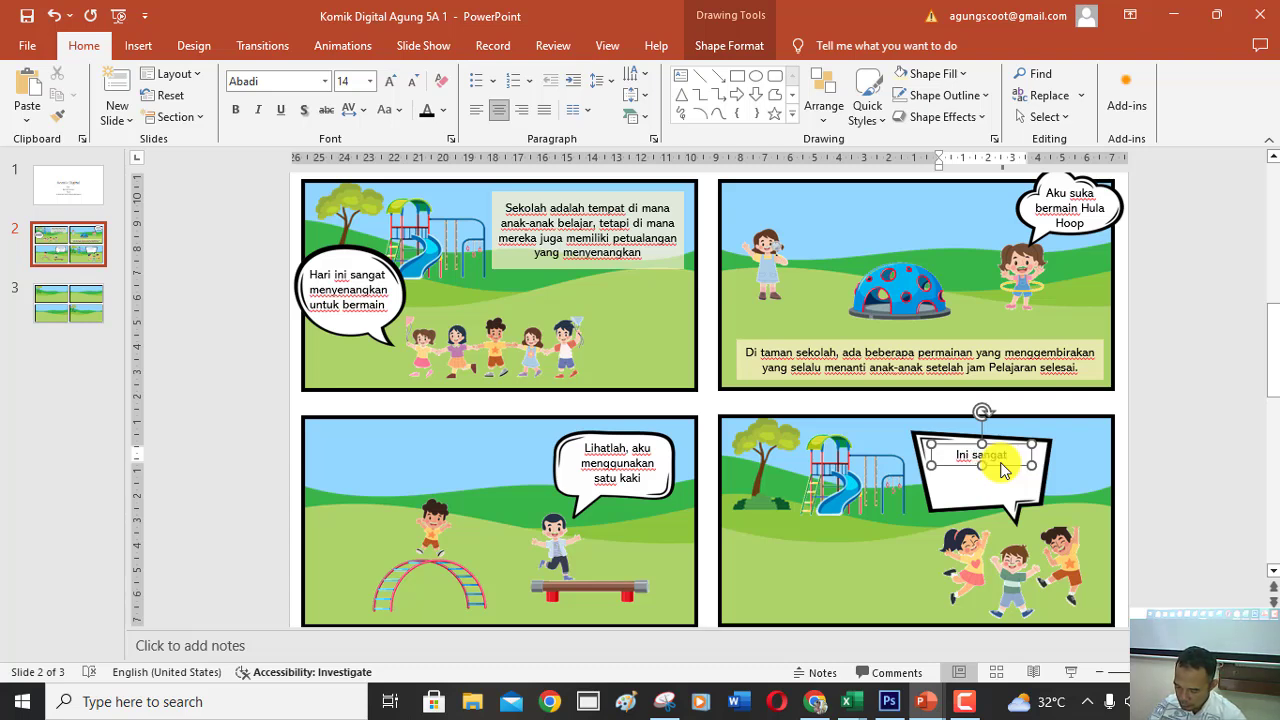
text( menyenangkan.)
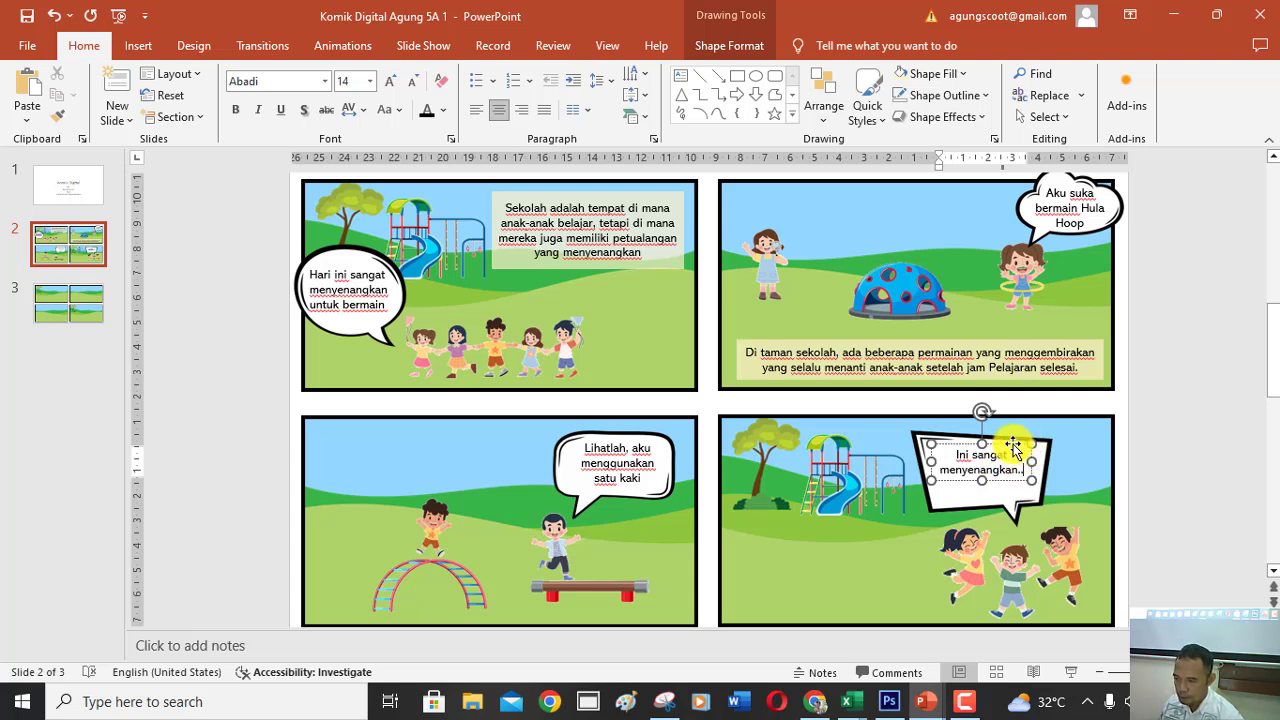
Centre the new text inside the fourth balloon and start the full-screen slideshow.
drag(1003, 470, 1013, 447)
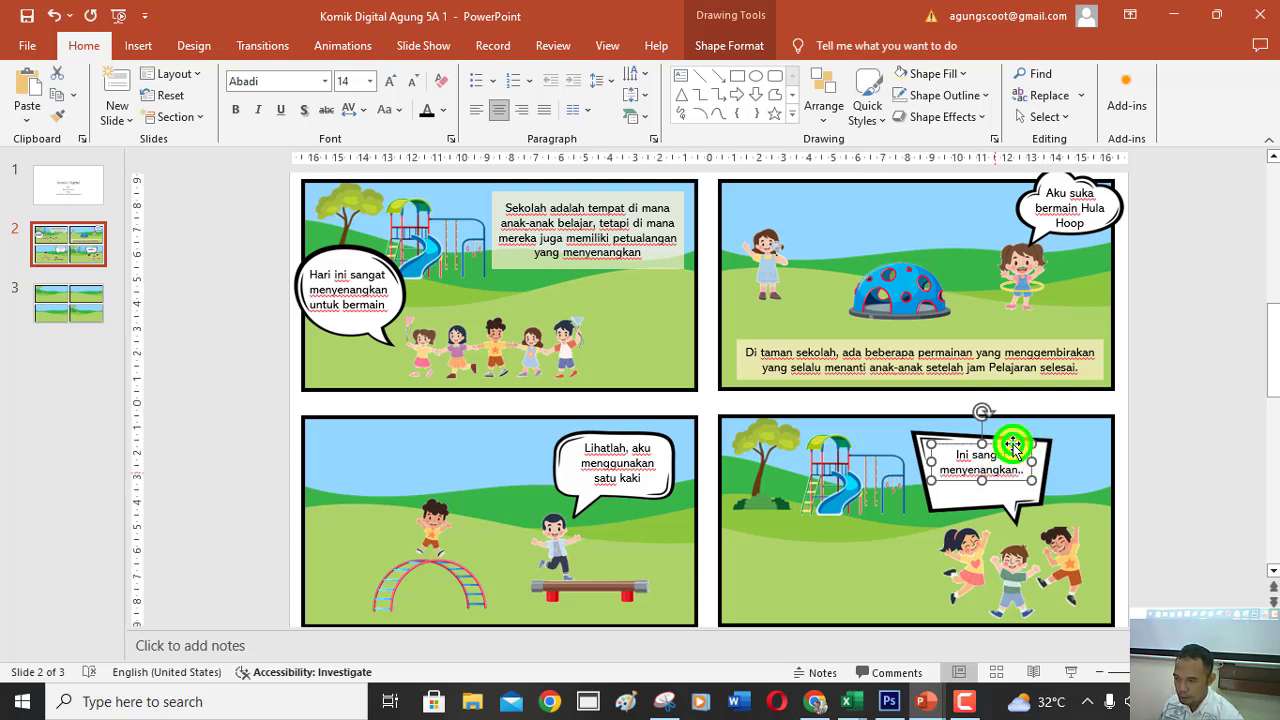
click(1100, 466)
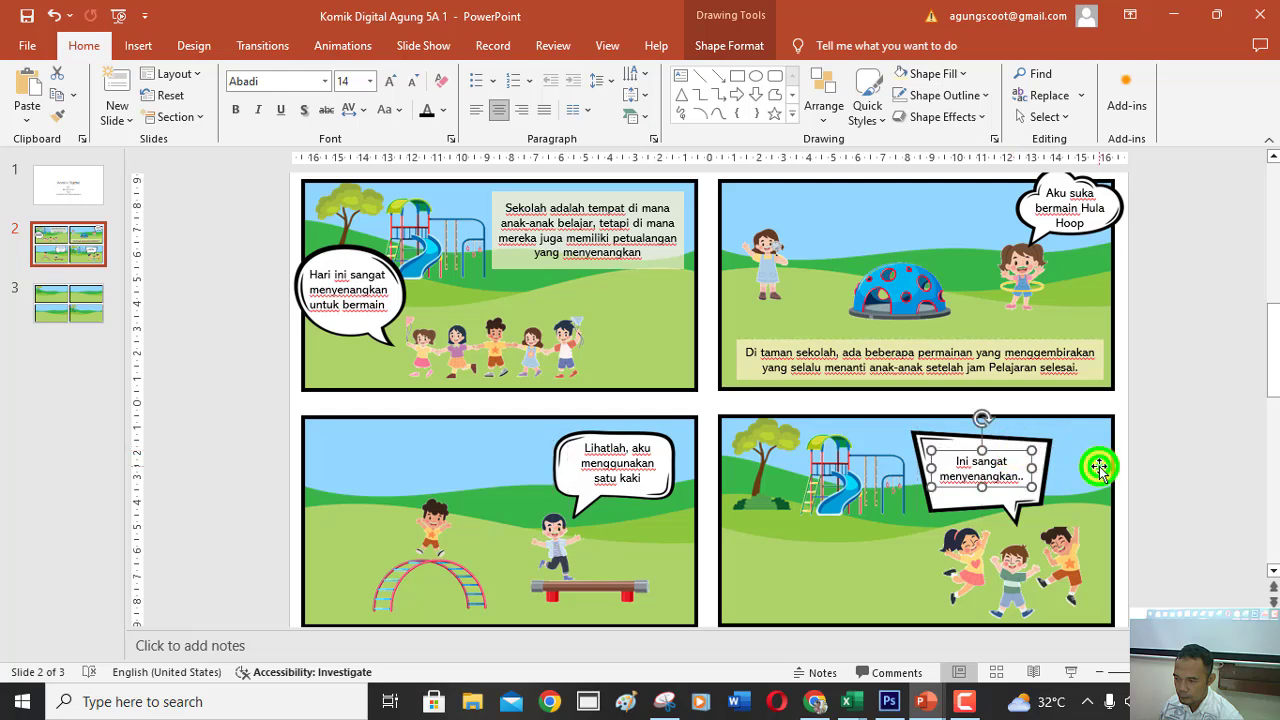
click(1184, 477)
click(1070, 672)
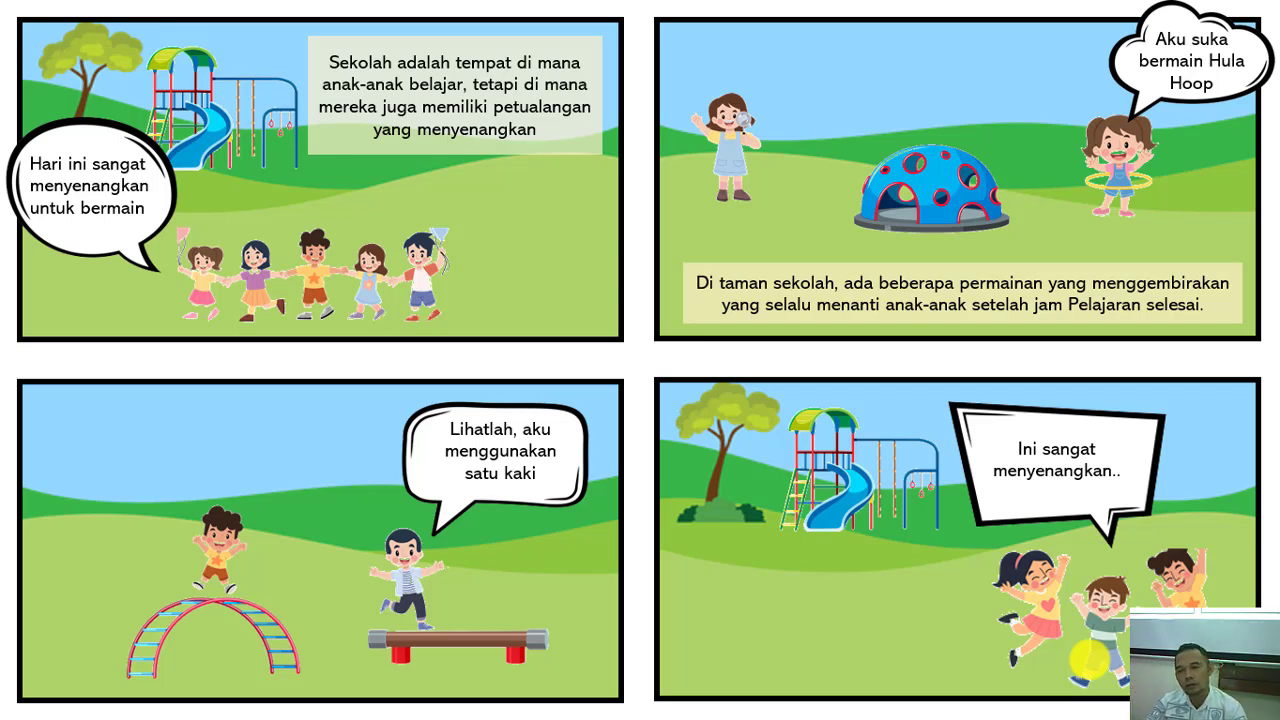
Exit the slideshow and return to normal editing view with Esc.
key(Escape)
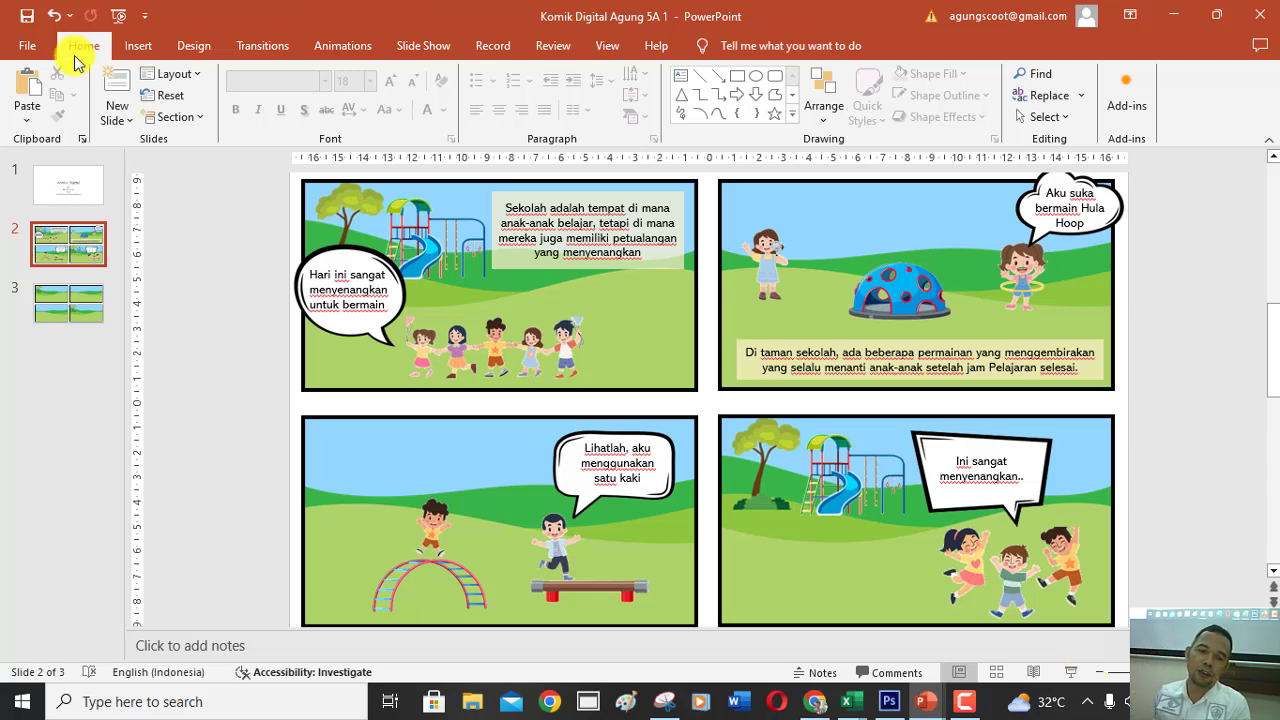
Save the comic presentation from the File menu.
click(33, 48)
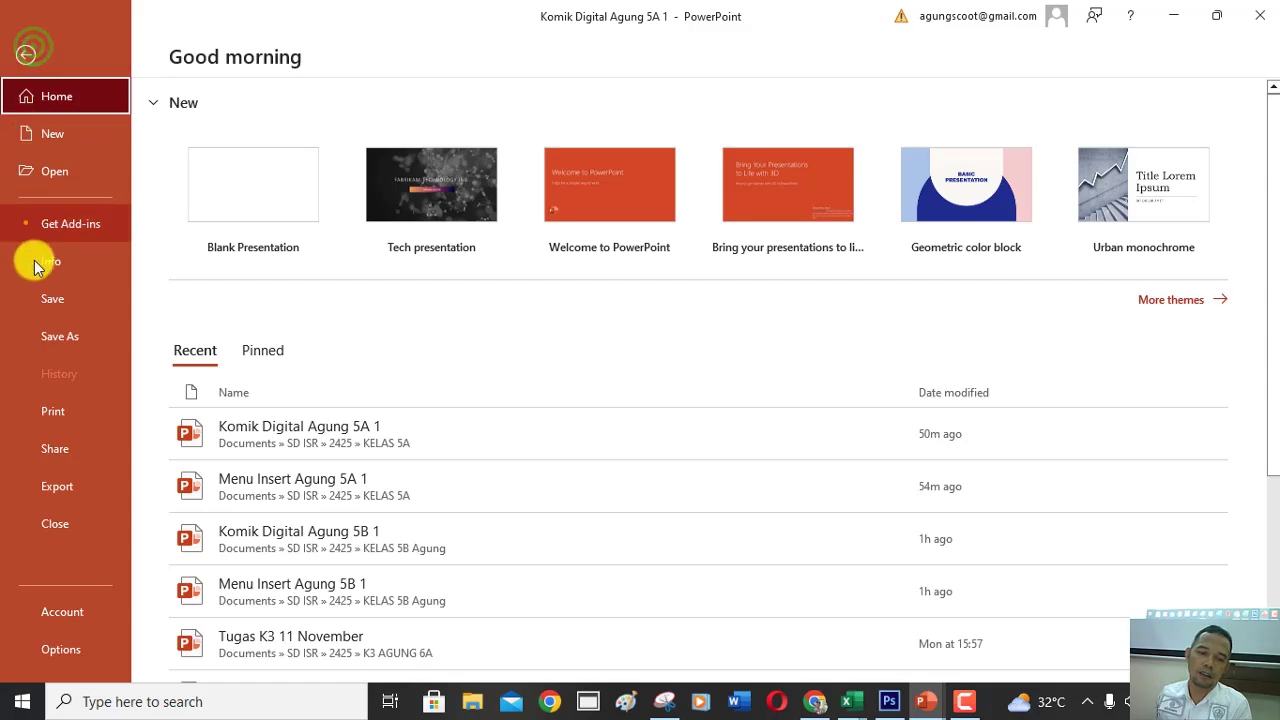
click(66, 300)
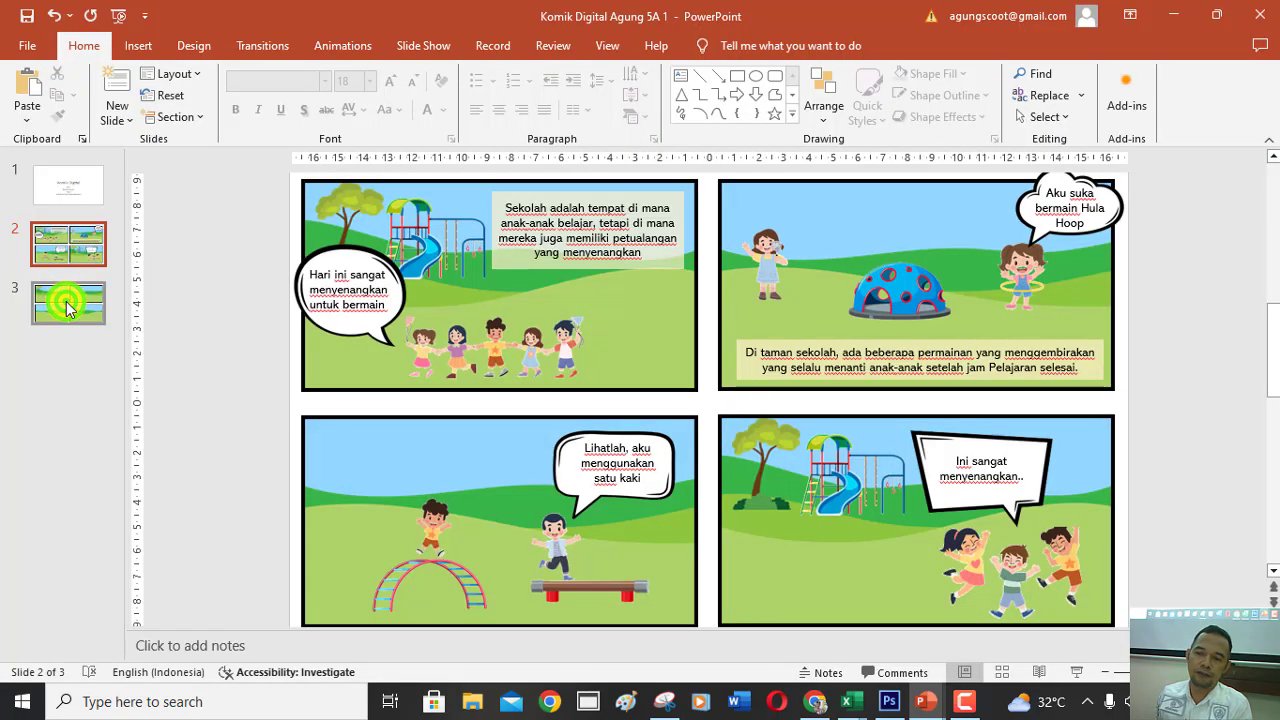